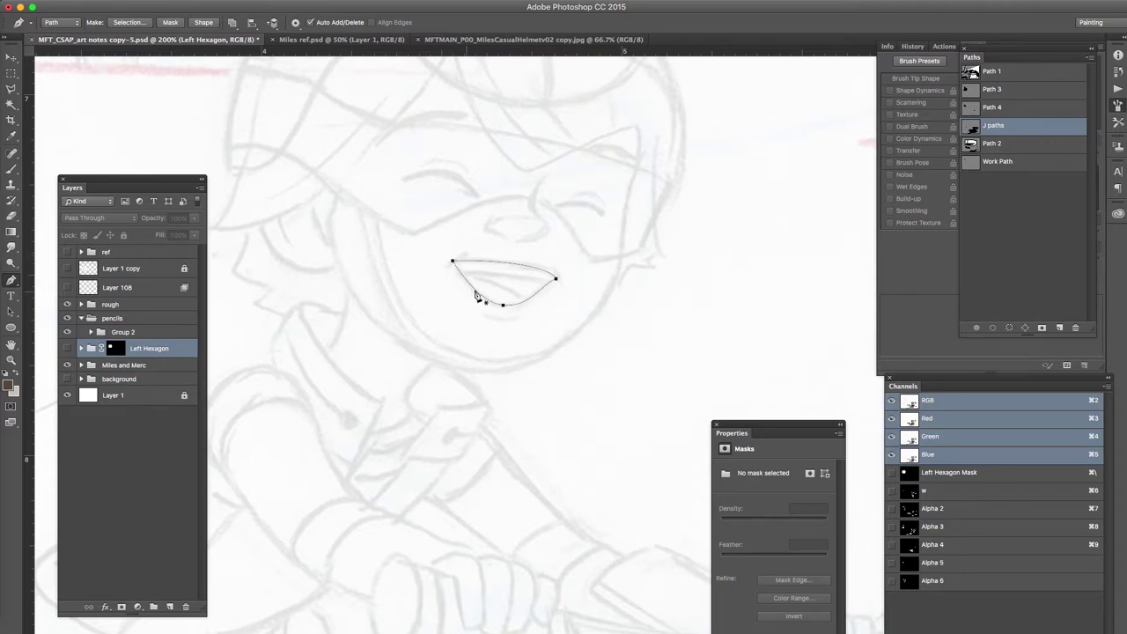
Step: Trace a closed rounded path over the cheek beside the left corner of the smiling mouth
{"action": "left_click", "coordinate": [505, 286], "text": "super"}
{"action": "left_click_drag", "start_coordinate": [473, 248], "coordinate": [434, 282]}
{"action": "left_click_drag", "start_coordinate": [398, 242], "coordinate": [405, 221]}
{"action": "left_click", "coordinate": [474, 247]}
Step: Trace a closed path over the cheek beside the mouth's right corner and adjust its anchors to a smooth curve
{"action": "left_click_drag", "start_coordinate": [557, 269], "coordinate": [558, 270]}
{"action": "left_click_drag", "start_coordinate": [570, 313], "coordinate": [573, 321]}
{"action": "left_click_drag", "start_coordinate": [604, 278], "coordinate": [608, 256]}
{"action": "left_click", "coordinate": [545, 256]}
{"action": "left_click", "coordinate": [556, 279], "text": "super"}
{"action": "left_click", "coordinate": [560, 287], "text": "super"}
{"action": "left_click_drag", "start_coordinate": [569, 313], "coordinate": [565, 311]}
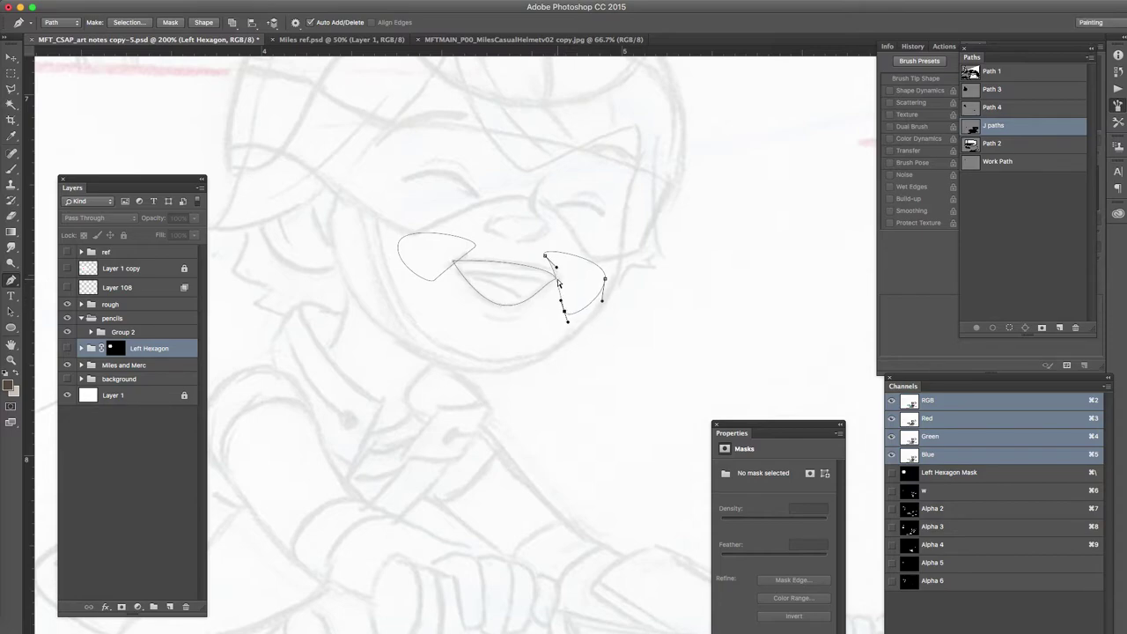
Step: Trace a closed path for the upper teeth, curving across the mouth and closing above the upper lip
{"action": "left_click_drag", "start_coordinate": [452, 273], "coordinate": [478, 269]}
{"action": "left_click", "coordinate": [542, 287], "text": "super"}
{"action": "left_click_drag", "start_coordinate": [554, 274], "coordinate": [552, 267]}
{"action": "left_click", "coordinate": [452, 242]}
{"action": "left_click", "coordinate": [452, 273]}
Step: Trace a closed path for the tongue in the lower part of the mouth, overlapping below the lower lip
{"action": "left_click_drag", "start_coordinate": [454, 277], "coordinate": [473, 272]}
{"action": "left_click_drag", "start_coordinate": [525, 307], "coordinate": [530, 327]}
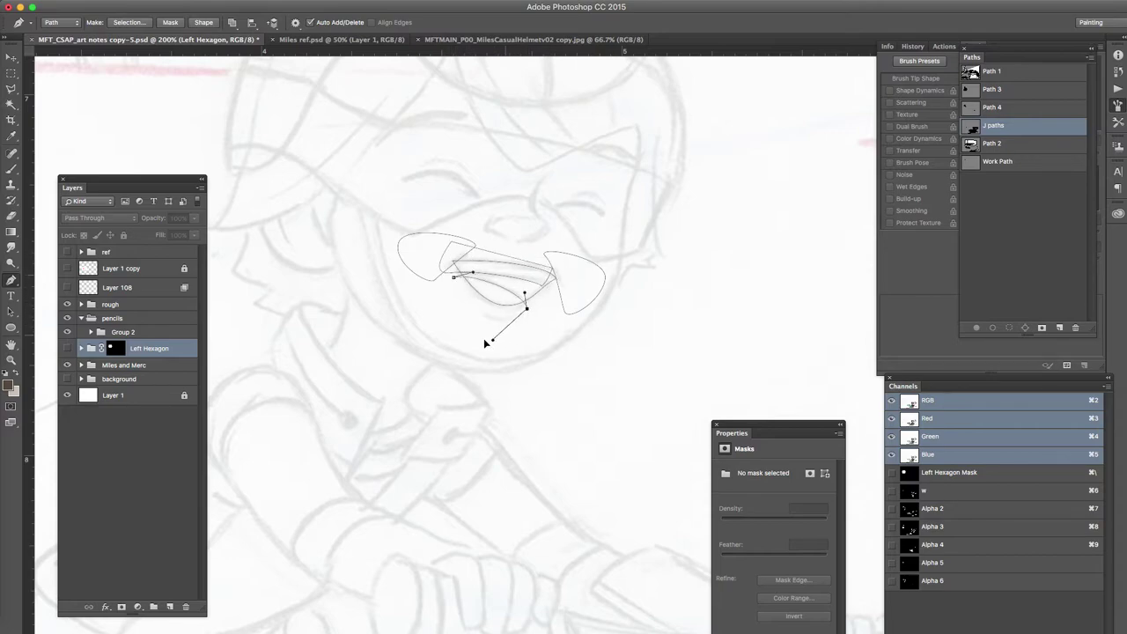
{"action": "mouse_move", "coordinate": [455, 278]}
{"action": "left_mouse_down"}
{"action": "mouse_move", "coordinate": [483, 317]}
{"action": "mouse_move", "coordinate": [459, 282]}
{"action": "left_mouse_up"}
Step: Trace a slightly larger outline around the whole mouth and adjust its corner and lower-lip curves
{"action": "left_click_drag", "start_coordinate": [504, 319], "coordinate": [533, 322]}
{"action": "left_click_drag", "start_coordinate": [558, 280], "coordinate": [564, 278]}
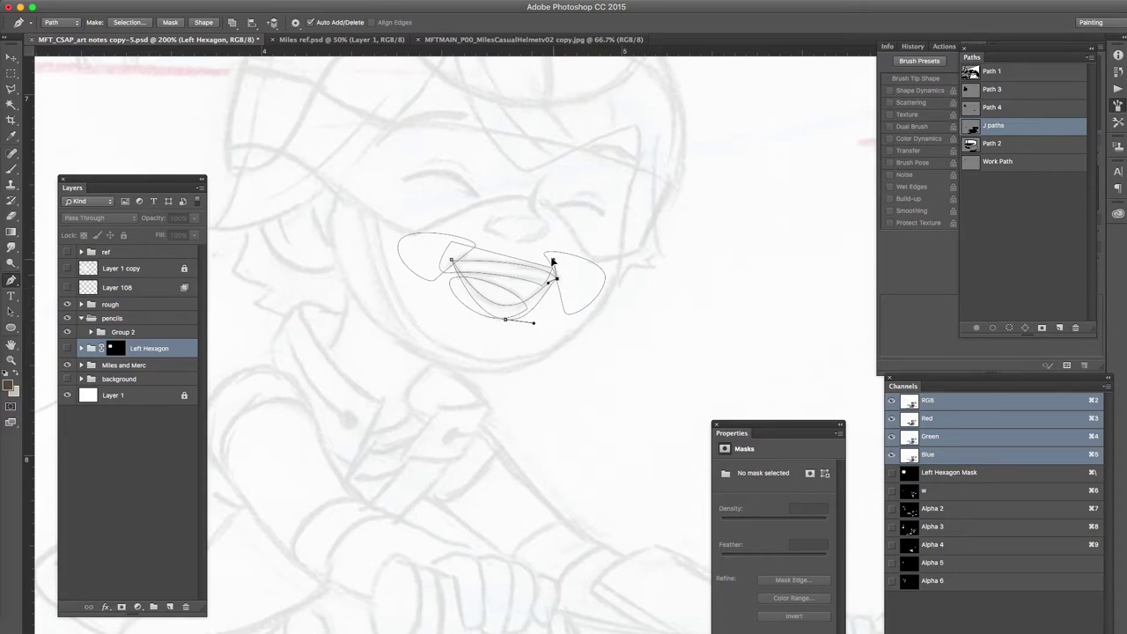
{"action": "left_click", "coordinate": [453, 260]}
{"action": "left_click", "coordinate": [461, 255], "text": "super"}
{"action": "left_click_drag", "start_coordinate": [446, 243], "coordinate": [502, 254]}
{"action": "left_click", "coordinate": [556, 280], "text": "super"}
{"action": "left_click_drag", "start_coordinate": [558, 279], "coordinate": [562, 278]}
{"action": "left_click", "coordinate": [553, 263], "text": "super"}
{"action": "left_click", "coordinate": [559, 279], "text": "super"}
{"action": "left_click_drag", "start_coordinate": [553, 259], "coordinate": [549, 261]}
{"action": "left_click_drag", "start_coordinate": [533, 325], "coordinate": [526, 325]}
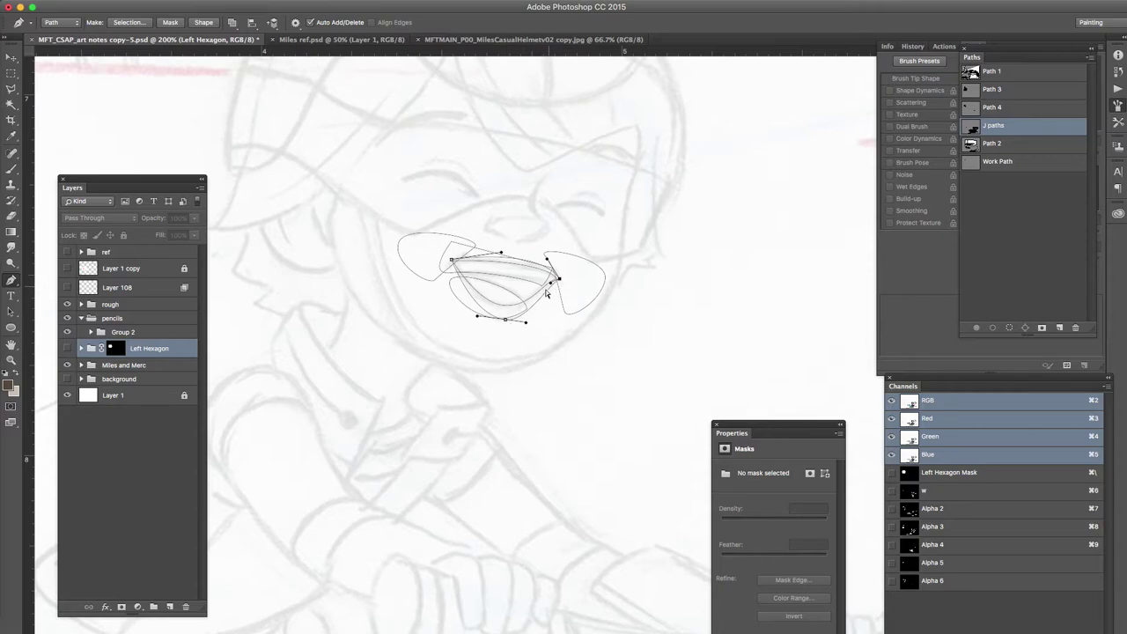
{"action": "left_click", "coordinate": [540, 324], "text": "super"}
Step: Trace closed paths for the rounded nose tip and the small shape at its lower left edge
{"action": "left_click_drag", "start_coordinate": [501, 234], "coordinate": [497, 209]}
{"action": "scroll", "coordinate": [541, 228], "scroll_direction": "up", "scroll_amount": 1}
{"action": "left_click", "coordinate": [466, 209]}
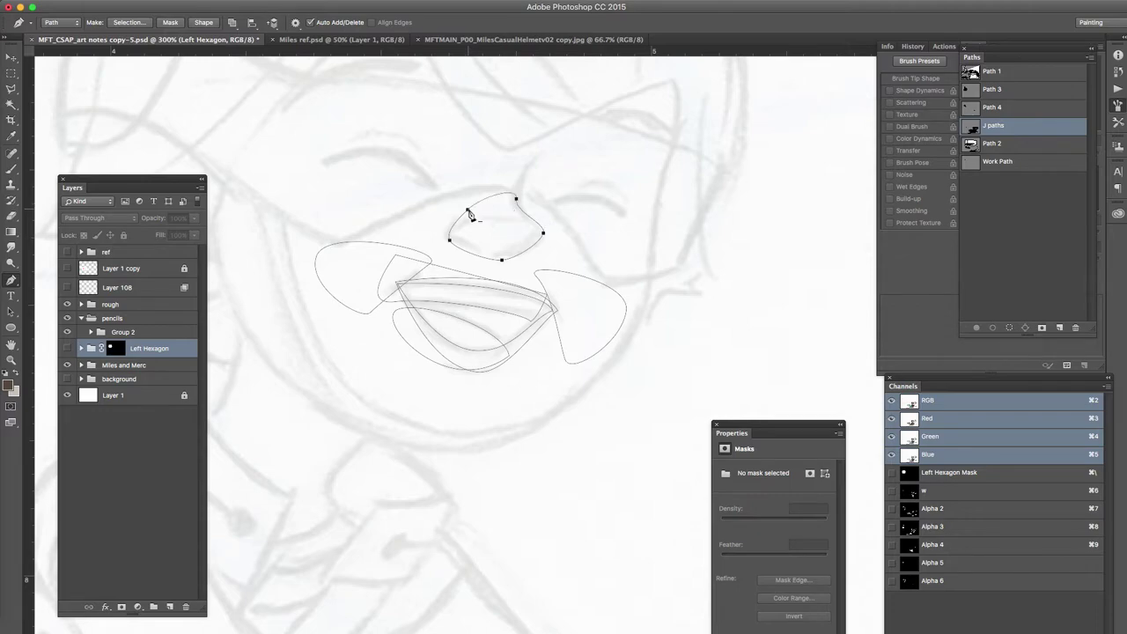
{"action": "left_click", "coordinate": [501, 260]}
{"action": "left_click", "coordinate": [493, 265], "text": "super"}
{"action": "left_click_drag", "start_coordinate": [478, 256], "coordinate": [461, 234]}
Step: Trace a closed path for the nose bridge, flaring out from the nose tip over both brows and the forehead
{"action": "left_click_drag", "start_coordinate": [600, 116], "coordinate": [542, 116]}
{"action": "left_click_drag", "start_coordinate": [523, 212], "coordinate": [544, 233]}
{"action": "left_click_drag", "start_coordinate": [456, 222], "coordinate": [481, 184]}
{"action": "left_click_drag", "start_coordinate": [453, 128], "coordinate": [448, 267]}
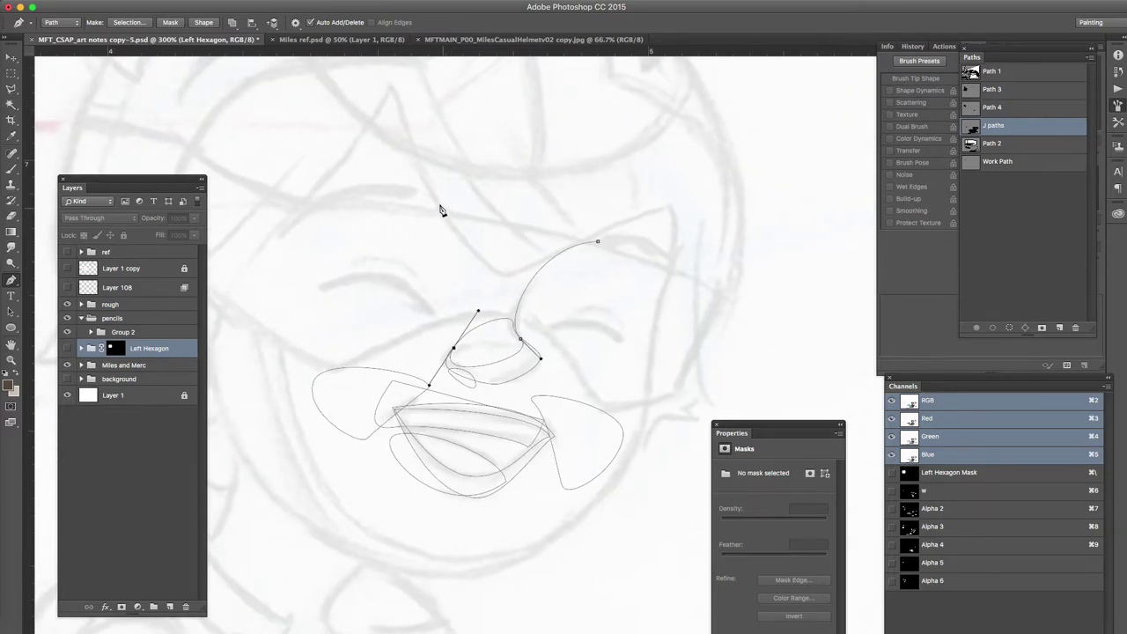
{"action": "left_click_drag", "start_coordinate": [430, 202], "coordinate": [380, 165]}
{"action": "left_click_drag", "start_coordinate": [524, 158], "coordinate": [592, 179]}
{"action": "left_click", "coordinate": [596, 246]}
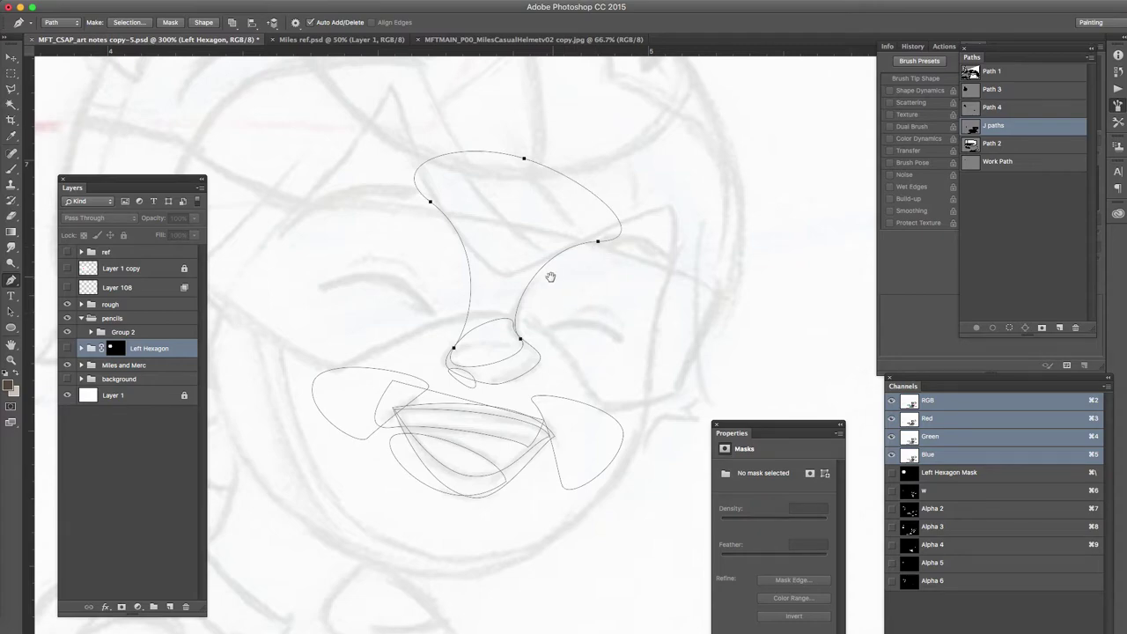
{"action": "left_click", "coordinate": [548, 275], "text": "alt"}
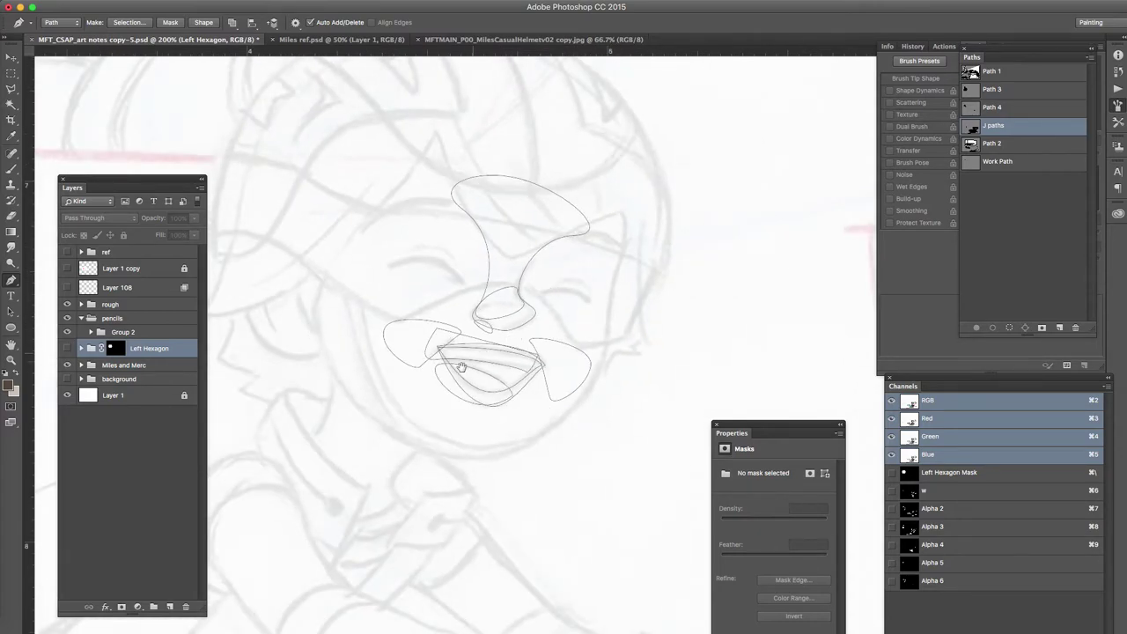
Step: Trace the closed face outline around the jaw, cheek and brow, passing over the helmet area
{"action": "left_click_drag", "start_coordinate": [311, 286], "coordinate": [320, 364]}
{"action": "left_click_drag", "start_coordinate": [466, 458], "coordinate": [542, 460]}
{"action": "key", "text": "super+z"}
{"action": "left_click_drag", "start_coordinate": [474, 458], "coordinate": [567, 451]}
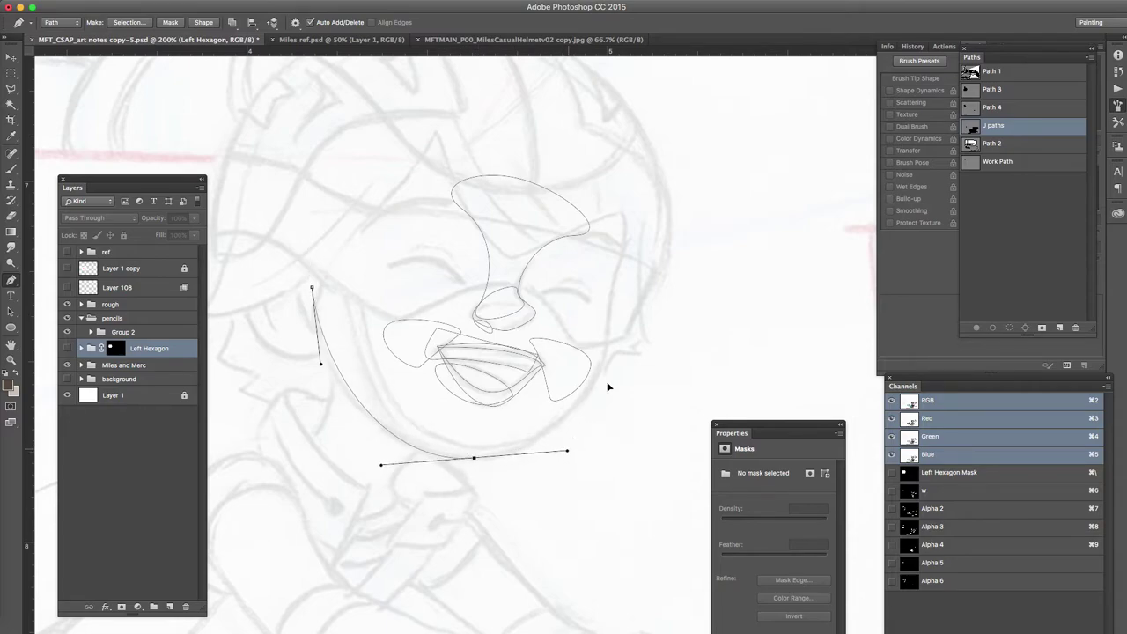
{"action": "left_click_drag", "start_coordinate": [601, 361], "coordinate": [604, 349]}
{"action": "left_click_drag", "start_coordinate": [608, 297], "coordinate": [629, 234]}
{"action": "left_click_drag", "start_coordinate": [611, 174], "coordinate": [592, 134]}
{"action": "left_click_drag", "start_coordinate": [416, 77], "coordinate": [341, 83]}
{"action": "left_click", "coordinate": [313, 288]}
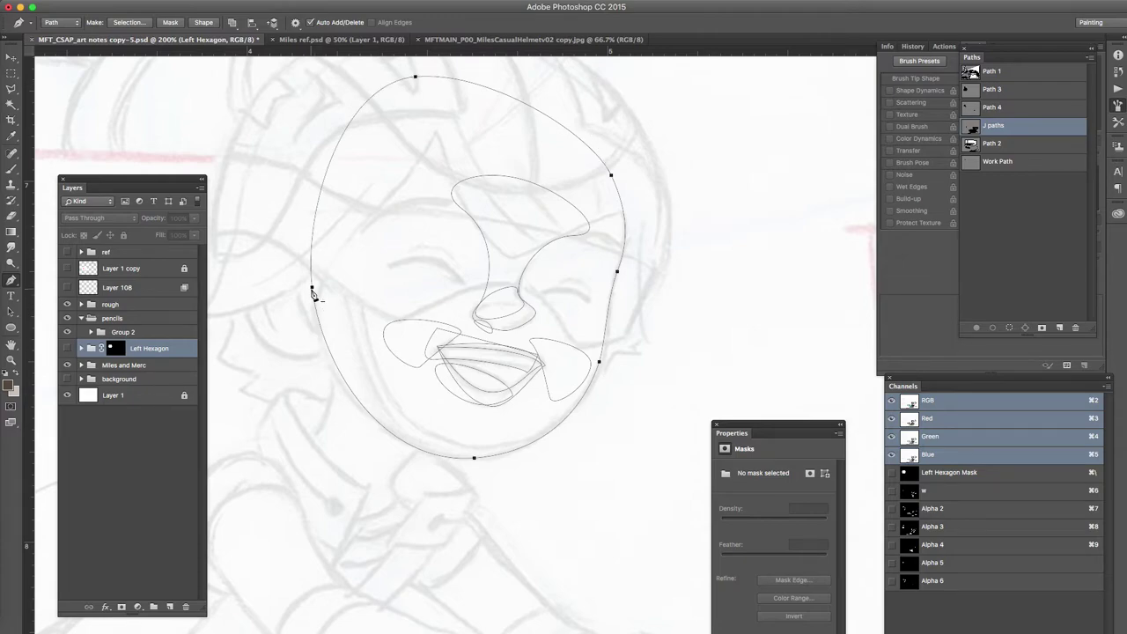
Step: Refine the face outline's curve along the chin and right jaw to match the pencil line
{"action": "left_click_drag", "start_coordinate": [475, 459], "coordinate": [478, 457]}
{"action": "left_click", "coordinate": [516, 457], "text": "super"}
{"action": "left_click", "coordinate": [599, 370]}
{"action": "left_click_drag", "start_coordinate": [570, 448], "coordinate": [558, 453]}
{"action": "left_click", "coordinate": [547, 467], "text": "super"}
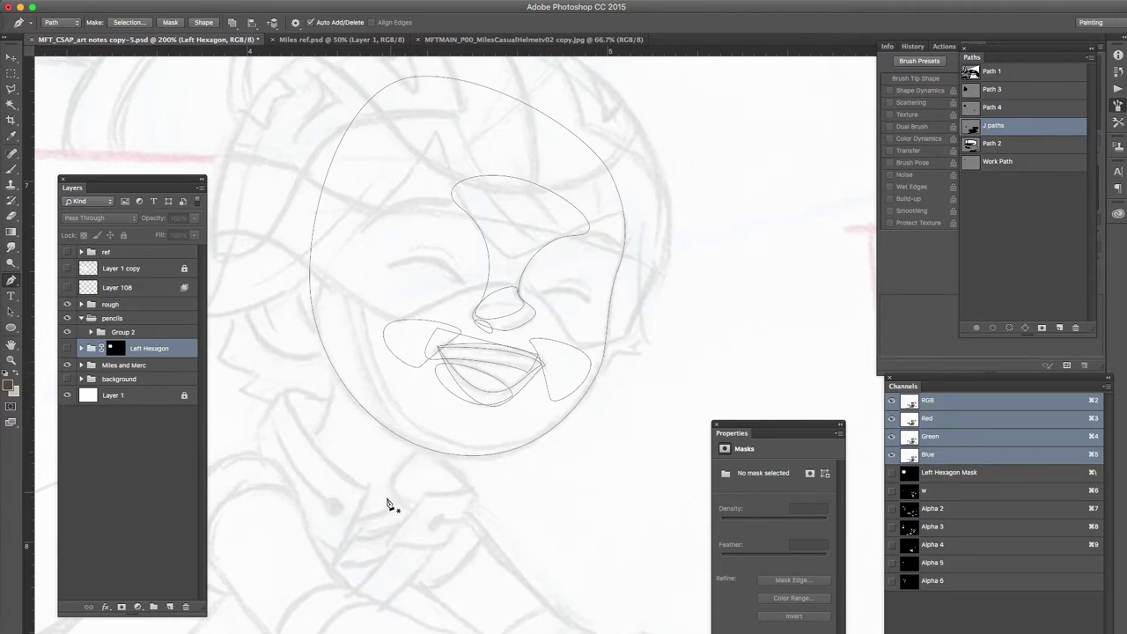
Step: Trace a closed path for the neck, extending up into the jaw and down into the collar
{"action": "left_click_drag", "start_coordinate": [398, 481], "coordinate": [399, 473]}
{"action": "left_click_drag", "start_coordinate": [445, 441], "coordinate": [394, 384]}
{"action": "left_click", "coordinate": [339, 351]}
{"action": "left_click_drag", "start_coordinate": [298, 450], "coordinate": [321, 528]}
{"action": "left_click", "coordinate": [329, 546]}
{"action": "left_click", "coordinate": [427, 513]}
{"action": "left_click_drag", "start_coordinate": [417, 484], "coordinate": [346, 358]}
Step: Trace a closed path for the collar opening and front flaps, including the strip hanging down the chest
{"action": "left_click_drag", "start_coordinate": [328, 299], "coordinate": [334, 289]}
{"action": "left_click_drag", "start_coordinate": [509, 396], "coordinate": [507, 407]}
{"action": "left_click", "coordinate": [464, 405]}
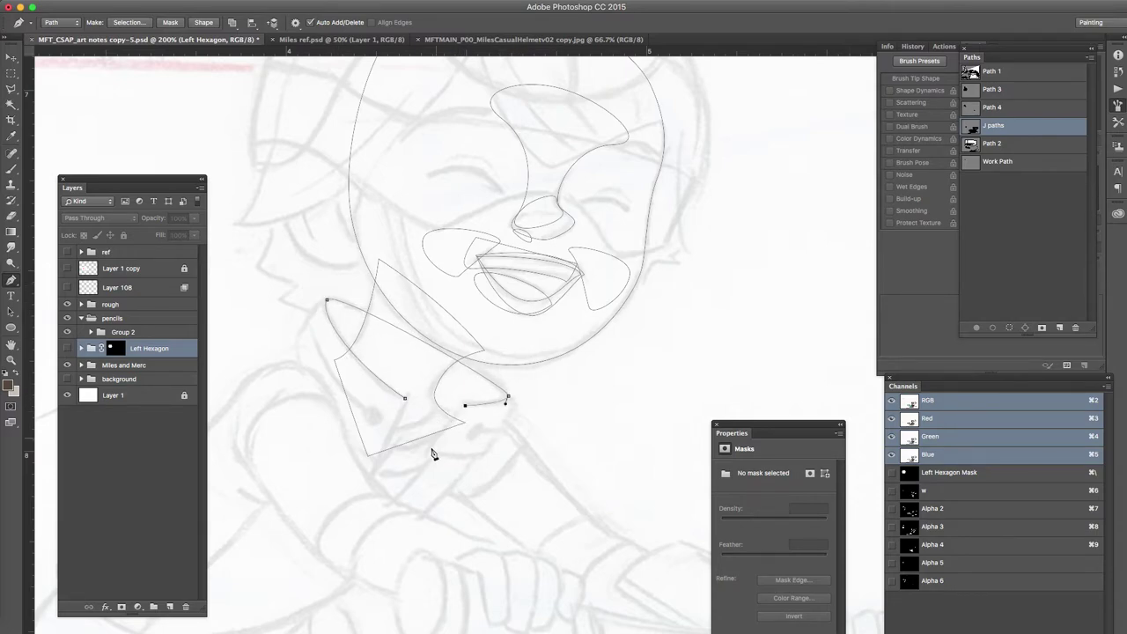
{"action": "left_click_drag", "start_coordinate": [420, 470], "coordinate": [423, 472]}
{"action": "left_click_drag", "start_coordinate": [359, 526], "coordinate": [357, 494]}
{"action": "left_click", "coordinate": [347, 510]}
{"action": "left_click", "coordinate": [377, 457]}
{"action": "left_click_drag", "start_coordinate": [406, 406], "coordinate": [401, 428]}
{"action": "left_click", "coordinate": [286, 351], "text": "super"}
Step: Trace the outer collar as a closed path around the neck from its left edge to its right tip
{"action": "left_click_drag", "start_coordinate": [297, 341], "coordinate": [295, 353]}
{"action": "left_click_drag", "start_coordinate": [378, 459], "coordinate": [502, 436]}
{"action": "left_click_drag", "start_coordinate": [510, 396], "coordinate": [453, 372]}
{"action": "left_click", "coordinate": [327, 301]}
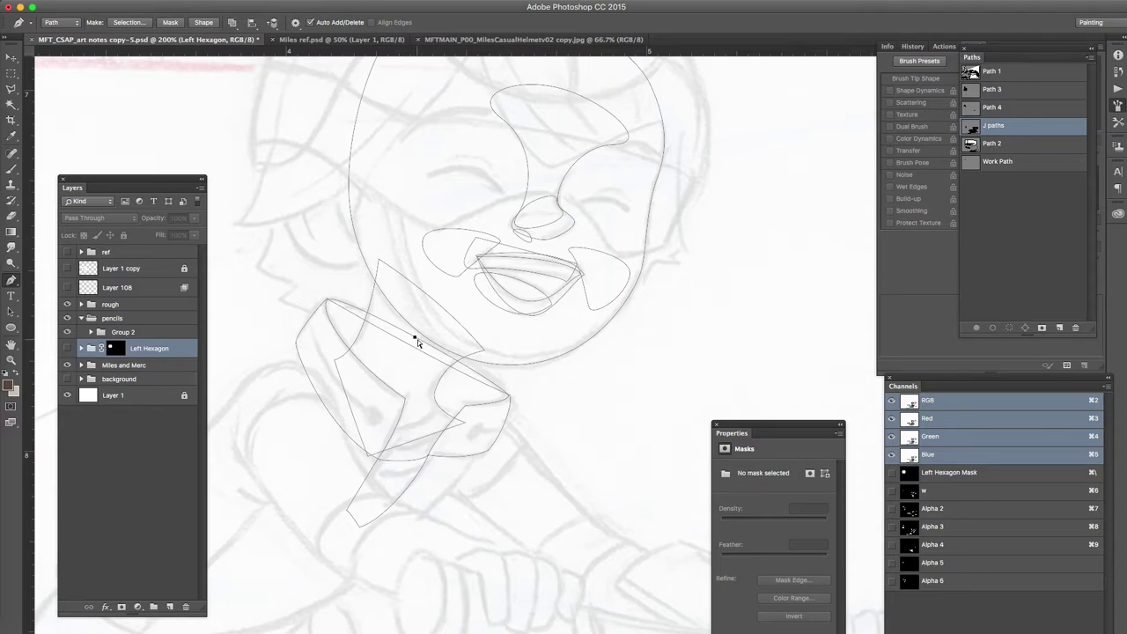
Step: Add an anchor on the collar's upper edge and refine the edge and tip to follow the sketch
{"action": "left_click_drag", "start_coordinate": [417, 337], "coordinate": [420, 339]}
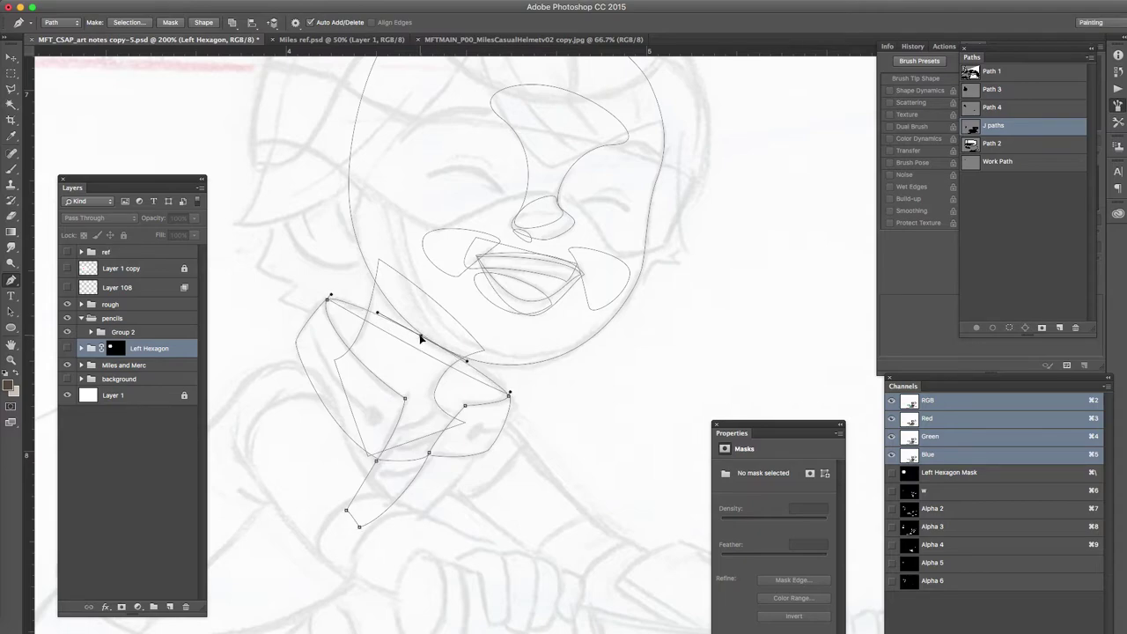
{"action": "left_click", "coordinate": [526, 399], "text": "super"}
{"action": "left_click", "coordinate": [513, 399], "text": "super"}
{"action": "left_click", "coordinate": [512, 398], "text": "super"}
{"action": "left_click", "coordinate": [509, 394], "text": "super"}
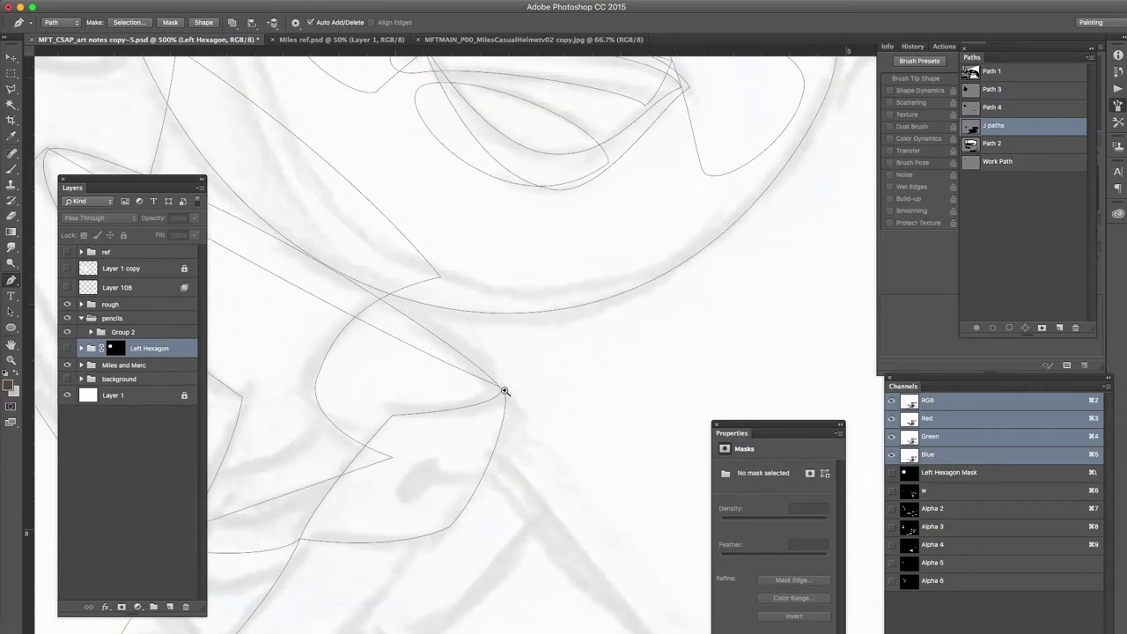
{"action": "left_click", "coordinate": [499, 395], "text": "ctrl"}
{"action": "left_click", "coordinate": [515, 401], "text": "super"}
{"action": "left_click", "coordinate": [507, 404], "text": "alt+super"}
{"action": "left_click", "coordinate": [505, 402], "text": "alt+super"}
{"action": "left_click", "coordinate": [234, 256], "text": "ctrl"}
{"action": "left_click", "coordinate": [240, 255]}
{"action": "left_click_drag", "start_coordinate": [240, 254], "coordinate": [245, 250]}
{"action": "left_click", "coordinate": [242, 270], "text": "super"}
{"action": "left_click", "coordinate": [350, 349], "text": "ctrl+alt"}
{"action": "left_click_drag", "start_coordinate": [352, 352], "coordinate": [471, 229]}
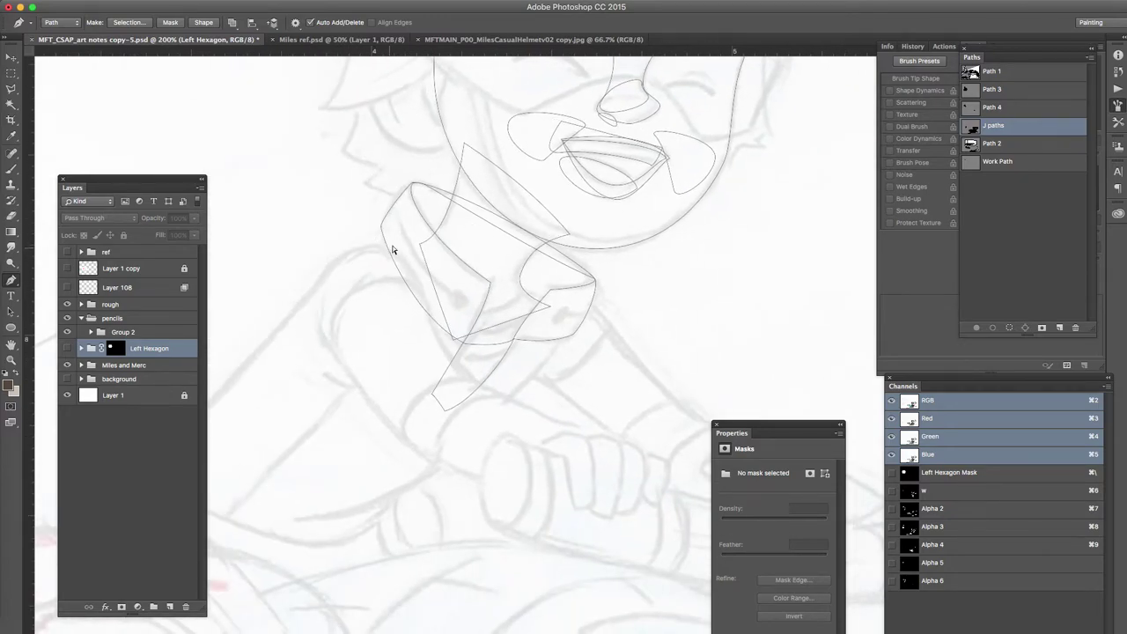
Step: Trace the upper-arm sleeve as a closed path from the shoulder beside the collar down to the elbow
{"action": "left_click_drag", "start_coordinate": [344, 253], "coordinate": [394, 237]}
{"action": "left_click_drag", "start_coordinate": [424, 300], "coordinate": [432, 325]}
{"action": "mouse_move", "coordinate": [491, 395]}
{"action": "left_mouse_down"}
{"action": "mouse_move", "coordinate": [519, 414]}
{"action": "mouse_move", "coordinate": [508, 406]}
{"action": "left_mouse_up"}
{"action": "key", "text": "super+z"}
{"action": "left_click_drag", "start_coordinate": [427, 457], "coordinate": [394, 441]}
{"action": "left_click_drag", "start_coordinate": [323, 329], "coordinate": [315, 310]}
{"action": "left_click", "coordinate": [343, 254]}
Step: Adjust the sleeve path's curves at the shoulder and along its edge beside the collar
{"action": "left_click", "coordinate": [345, 254], "text": "alt"}
{"action": "mouse_move", "coordinate": [345, 254]}
{"action": "left_mouse_down"}
{"action": "mouse_move", "coordinate": [382, 241]}
{"action": "mouse_move", "coordinate": [353, 252]}
{"action": "left_mouse_up"}
{"action": "key", "text": "super+z"}
{"action": "left_click", "coordinate": [344, 253], "text": "super"}
{"action": "left_click_drag", "start_coordinate": [415, 276], "coordinate": [413, 263]}
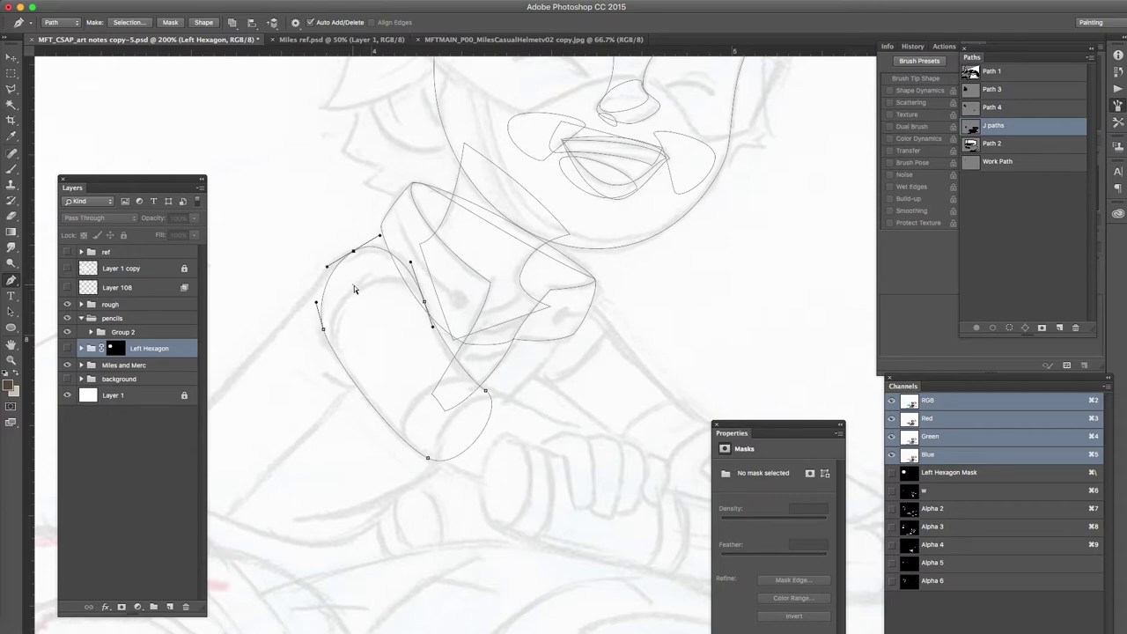
Step: Trace a closed path for the shoulder area around the sleeve, overlapping behind the collar
{"action": "left_click_drag", "start_coordinate": [336, 357], "coordinate": [316, 323]}
{"action": "left_click_drag", "start_coordinate": [429, 301], "coordinate": [420, 240]}
{"action": "left_click", "coordinate": [381, 198]}
{"action": "left_click", "coordinate": [335, 361]}
{"action": "left_click_drag", "start_coordinate": [335, 359], "coordinate": [333, 351]}
{"action": "left_click", "coordinate": [445, 421], "text": "super"}
Step: Trace the forearm as a closed path from the sleeve to the hand and adjust its anchors
{"action": "left_click_drag", "start_coordinate": [433, 395], "coordinate": [316, 329]}
{"action": "left_click", "coordinate": [434, 431]}
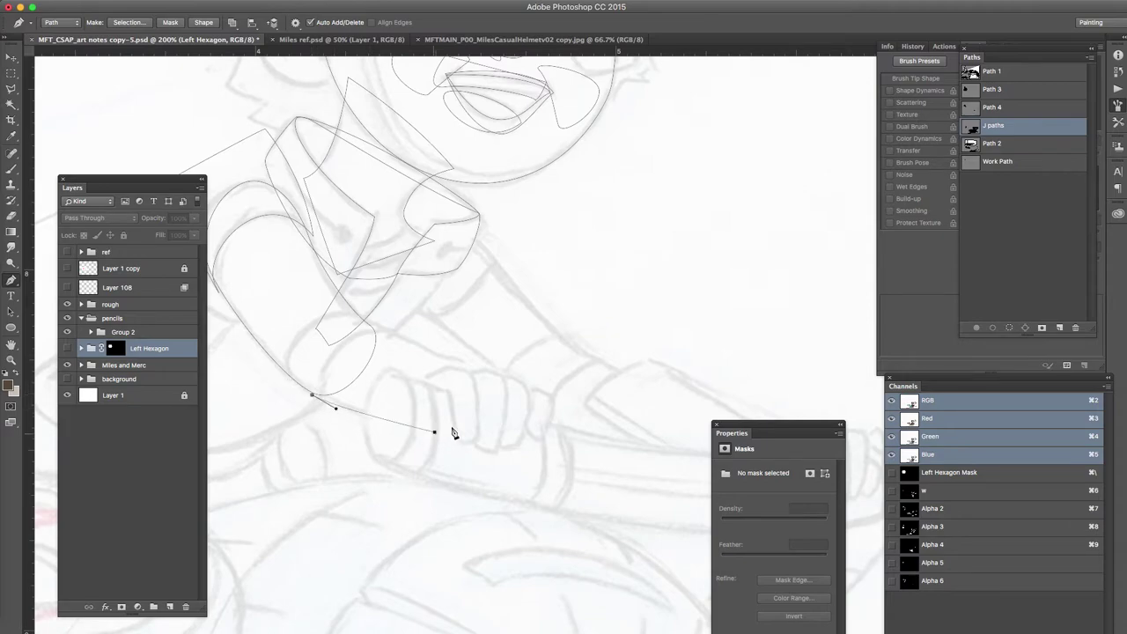
{"action": "left_click_drag", "start_coordinate": [493, 376], "coordinate": [427, 351]}
{"action": "left_click_drag", "start_coordinate": [365, 325], "coordinate": [331, 318]}
{"action": "left_click", "coordinate": [312, 395]}
{"action": "left_click_drag", "start_coordinate": [312, 396], "coordinate": [350, 421]}
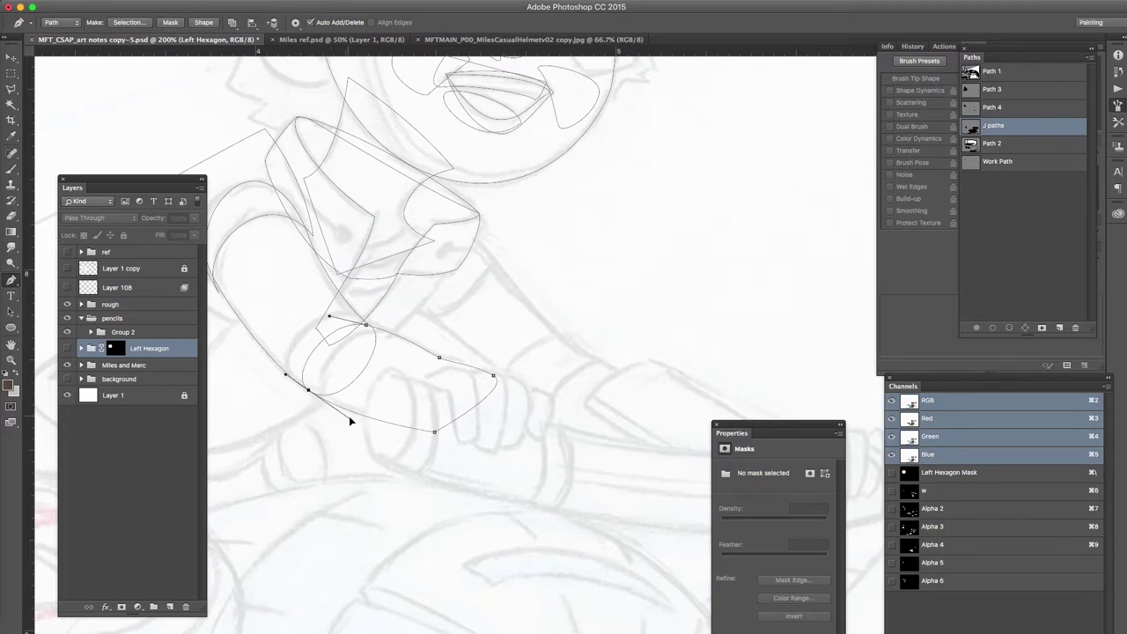
{"action": "left_click", "coordinate": [388, 359], "text": "super"}
{"action": "mouse_move", "coordinate": [439, 358]}
{"action": "left_mouse_down"}
{"action": "mouse_move", "coordinate": [420, 378]}
{"action": "mouse_move", "coordinate": [385, 364]}
{"action": "mouse_move", "coordinate": [443, 372]}
{"action": "left_mouse_up"}
Step: Trace a small rounded closed path for the knuckle area of the gripping hand
{"action": "left_click_drag", "start_coordinate": [392, 402], "coordinate": [424, 359]}
{"action": "left_click", "coordinate": [376, 376]}
{"action": "key", "text": "super+z"}
{"action": "left_click", "coordinate": [426, 362], "text": "super"}
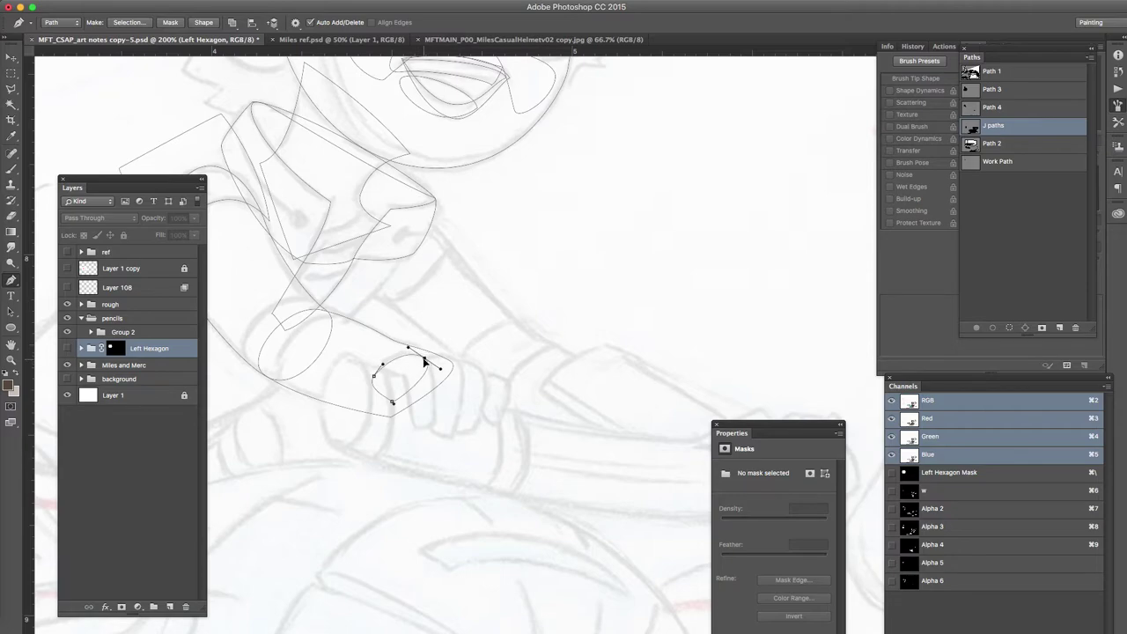
{"action": "left_click", "coordinate": [380, 370]}
Step: Trace the first finger of the gripping hand as a closed path and refine its upper curve
{"action": "left_click_drag", "start_coordinate": [417, 427], "coordinate": [438, 400]}
{"action": "mouse_move", "coordinate": [424, 361]}
{"action": "left_mouse_down"}
{"action": "mouse_move", "coordinate": [400, 371]}
{"action": "mouse_move", "coordinate": [429, 362]}
{"action": "left_mouse_up"}
{"action": "left_click", "coordinate": [425, 363], "text": "super"}
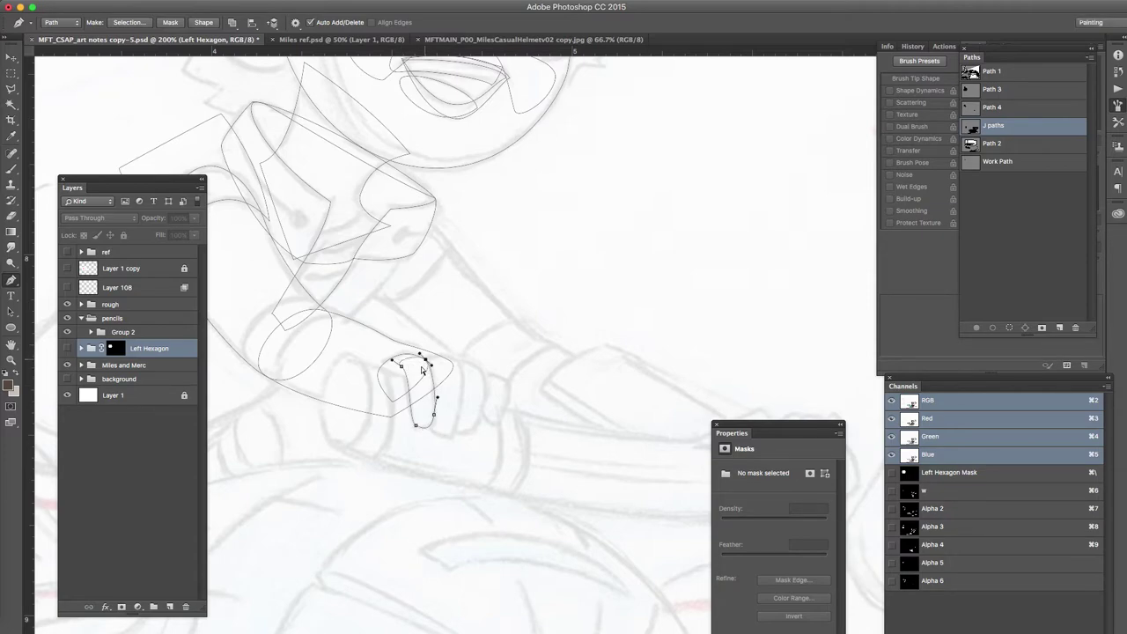
{"action": "scroll", "coordinate": [422, 369], "scroll_direction": "up", "scroll_amount": 2}
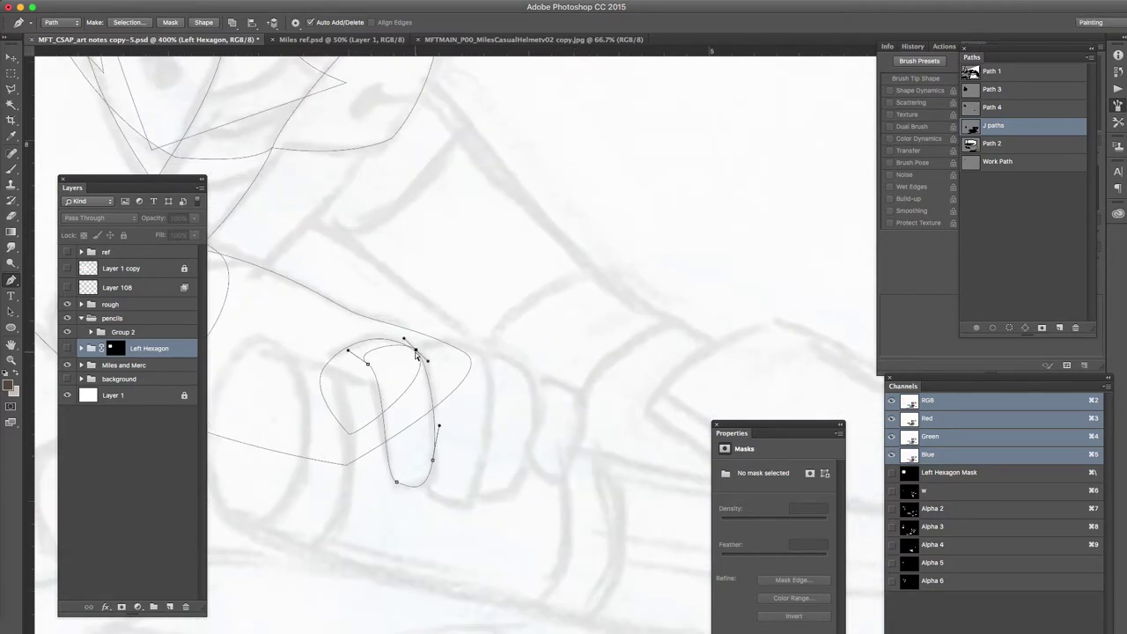
{"action": "left_click", "coordinate": [418, 354], "text": "super"}
Step: Trace the second finger as a closed path overlapping the first finger
{"action": "left_click_drag", "start_coordinate": [416, 351], "coordinate": [440, 331]}
{"action": "left_click", "coordinate": [428, 382], "text": "super"}
{"action": "left_click_drag", "start_coordinate": [488, 363], "coordinate": [480, 433]}
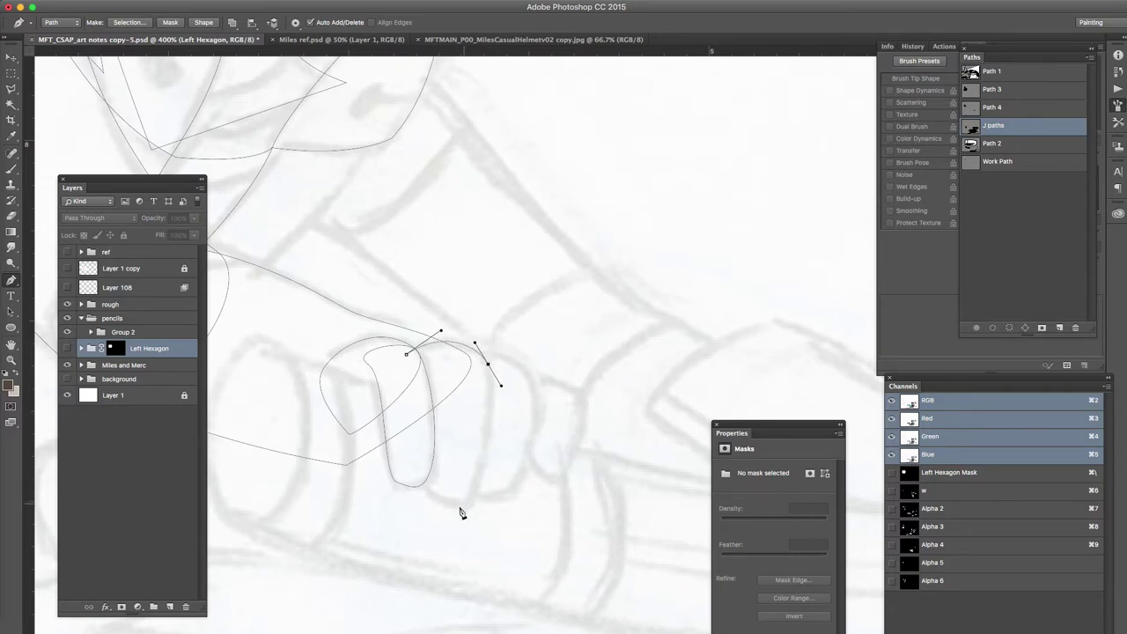
{"action": "left_click_drag", "start_coordinate": [468, 504], "coordinate": [453, 506]}
{"action": "left_click", "coordinate": [424, 476]}
{"action": "left_click_drag", "start_coordinate": [421, 464], "coordinate": [421, 456]}
Step: Place a copy of the second finger's path over the third finger, scaled to 90.04% by 86.43% and rotated 5.16°
{"action": "mouse_move", "coordinate": [490, 372]}
{"action": "left_mouse_down"}
{"action": "mouse_move", "coordinate": [533, 356]}
{"action": "mouse_move", "coordinate": [483, 342]}
{"action": "mouse_move", "coordinate": [483, 355]}
{"action": "left_mouse_up"}
{"action": "key", "text": "ctrl+t"}
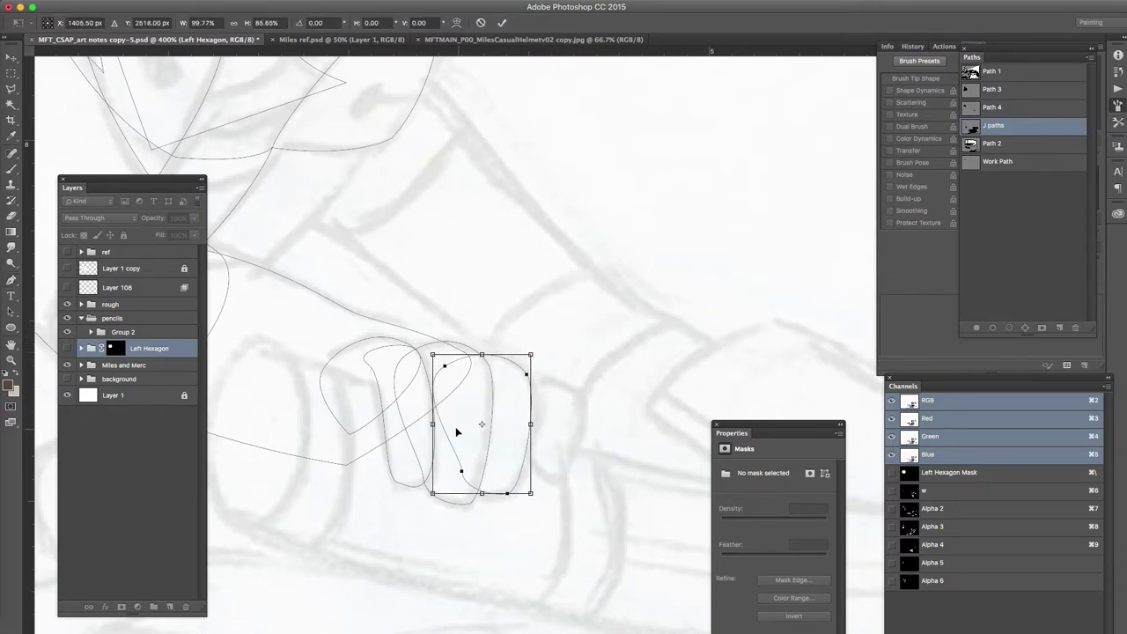
{"action": "left_click_drag", "start_coordinate": [432, 423], "coordinate": [445, 424]}
{"action": "left_click_drag", "start_coordinate": [534, 424], "coordinate": [563, 454]}
{"action": "left_click_drag", "start_coordinate": [489, 495], "coordinate": [485, 496]}
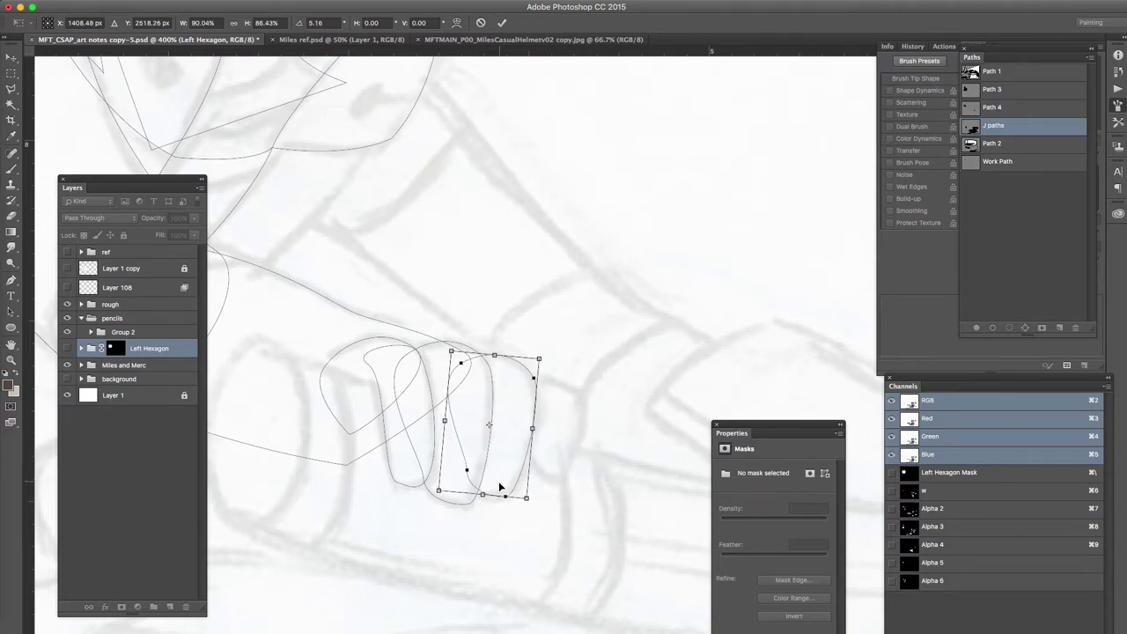
{"action": "key", "text": "Return"}
Step: Adjust the lower anchors of the third finger's path to fit the sketched fingertip
{"action": "left_click", "coordinate": [485, 496], "text": "super"}
{"action": "left_click", "coordinate": [467, 471], "text": "super"}
{"action": "left_click_drag", "start_coordinate": [505, 497], "coordinate": [467, 476]}
{"action": "left_click", "coordinate": [538, 482], "text": "super"}
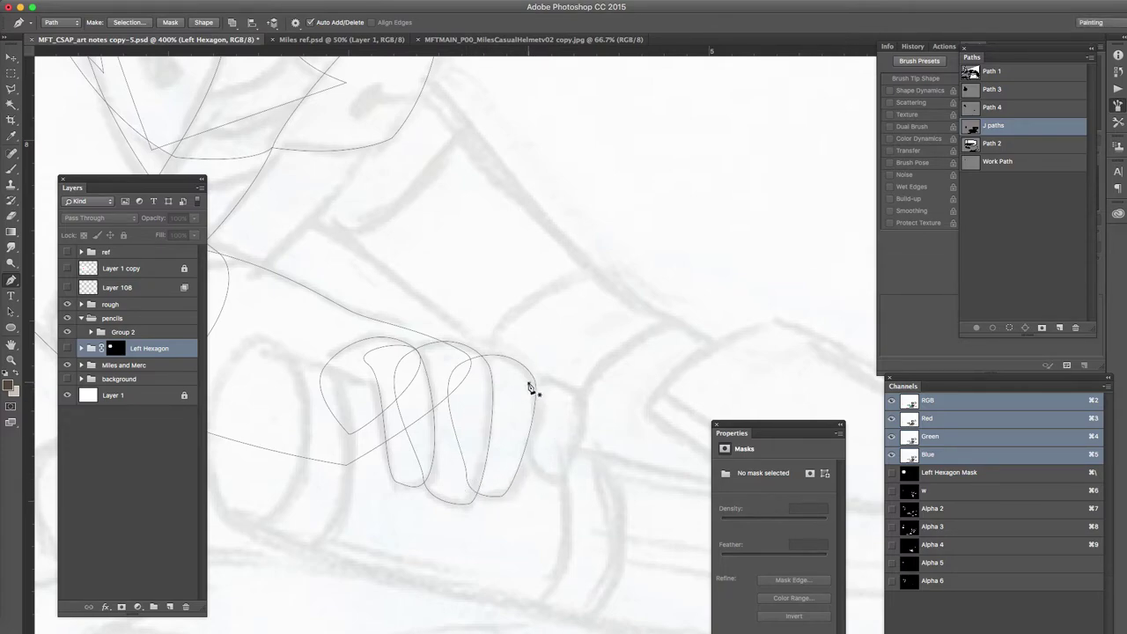
Step: Trace the little finger as a closed path beside the third finger
{"action": "left_click_drag", "start_coordinate": [557, 477], "coordinate": [542, 479]}
{"action": "left_click_drag", "start_coordinate": [524, 426], "coordinate": [529, 404]}
{"action": "left_click", "coordinate": [529, 385]}
Step: Trace the upright oval at the near side of the hand as a closed path and add an anchor on its left edge
{"action": "left_click_drag", "start_coordinate": [362, 378], "coordinate": [419, 354]}
{"action": "left_click", "coordinate": [418, 359], "text": "alt"}
{"action": "left_click_drag", "start_coordinate": [348, 329], "coordinate": [310, 320]}
{"action": "left_click_drag", "start_coordinate": [335, 461], "coordinate": [378, 479]}
{"action": "left_click", "coordinate": [349, 333]}
{"action": "left_click", "coordinate": [308, 396]}
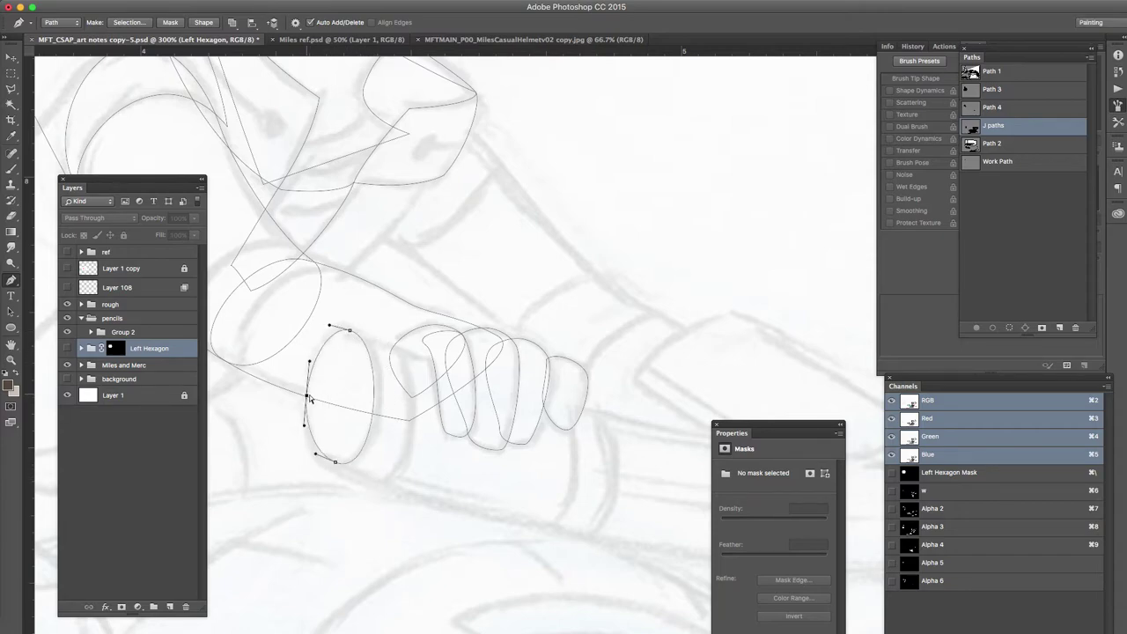
Step: Shape the oval's far edge with an added anchor and trace the long curved tube's lower edge to its far end
{"action": "left_click", "coordinate": [378, 404]}
{"action": "left_click_drag", "start_coordinate": [378, 404], "coordinate": [381, 403]}
{"action": "left_click_drag", "start_coordinate": [336, 463], "coordinate": [456, 513]}
{"action": "left_click", "coordinate": [528, 531], "text": "alt"}
{"action": "left_click", "coordinate": [602, 543], "text": "alt"}
{"action": "left_click_drag", "start_coordinate": [566, 505], "coordinate": [423, 391]}
{"action": "left_click_drag", "start_coordinate": [592, 418], "coordinate": [560, 390]}
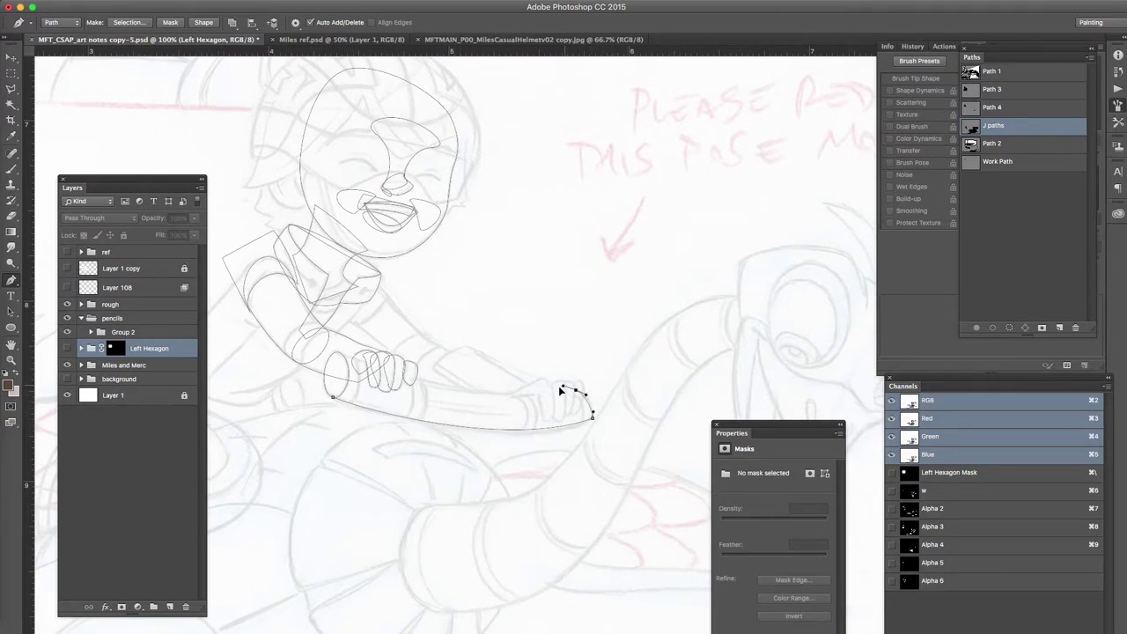
Step: Close the long tube's path along its upper edge back to the oval at the near hand
{"action": "left_click_drag", "start_coordinate": [339, 355], "coordinate": [301, 342]}
{"action": "left_click", "coordinate": [333, 379]}
{"action": "scroll", "coordinate": [336, 401], "scroll_direction": "up", "scroll_amount": 5}
{"action": "left_click_drag", "start_coordinate": [288, 298], "coordinate": [283, 291]}
{"action": "left_click", "coordinate": [291, 305], "text": "super"}
{"action": "left_click", "coordinate": [283, 296], "text": "super"}
{"action": "left_click", "coordinate": [309, 318], "text": "ctrl"}
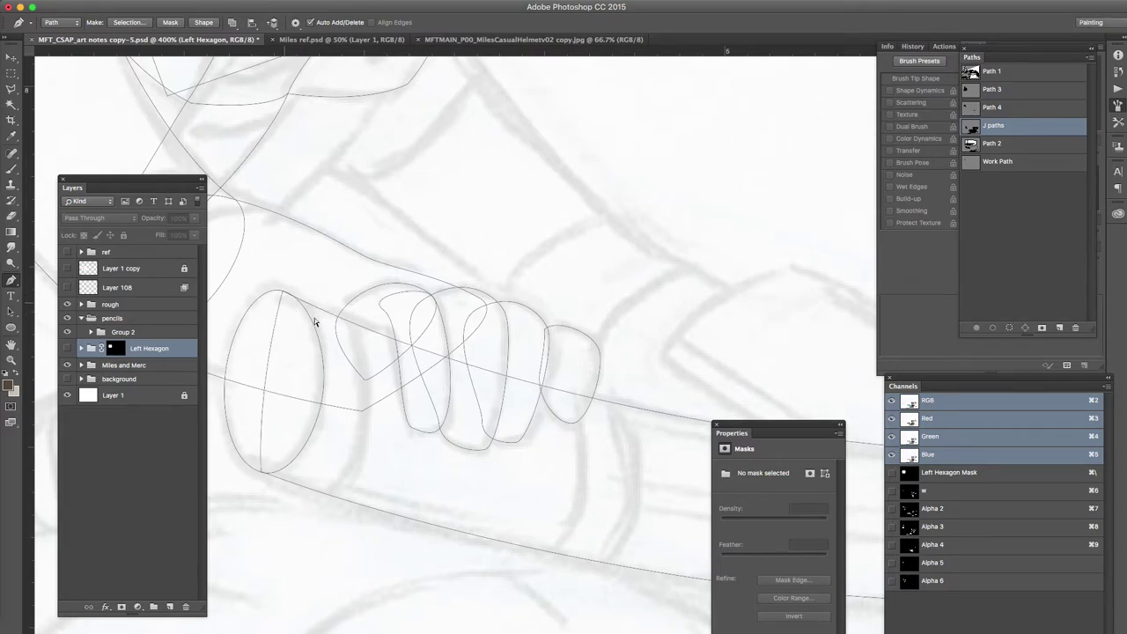
Step: Adjust the tube's upper edge to follow the sketched curve between the two hands
{"action": "left_click_drag", "start_coordinate": [559, 413], "coordinate": [455, 351]}
{"action": "left_click", "coordinate": [456, 352], "text": "alt"}
{"action": "left_click", "coordinate": [524, 371], "text": "alt"}
{"action": "left_click_drag", "start_coordinate": [611, 374], "coordinate": [534, 365]}
{"action": "left_click", "coordinate": [538, 360], "text": "super"}
{"action": "left_click", "coordinate": [536, 359]}
{"action": "left_click", "coordinate": [561, 371], "text": "super"}
{"action": "left_click_drag", "start_coordinate": [695, 353], "coordinate": [635, 293]}
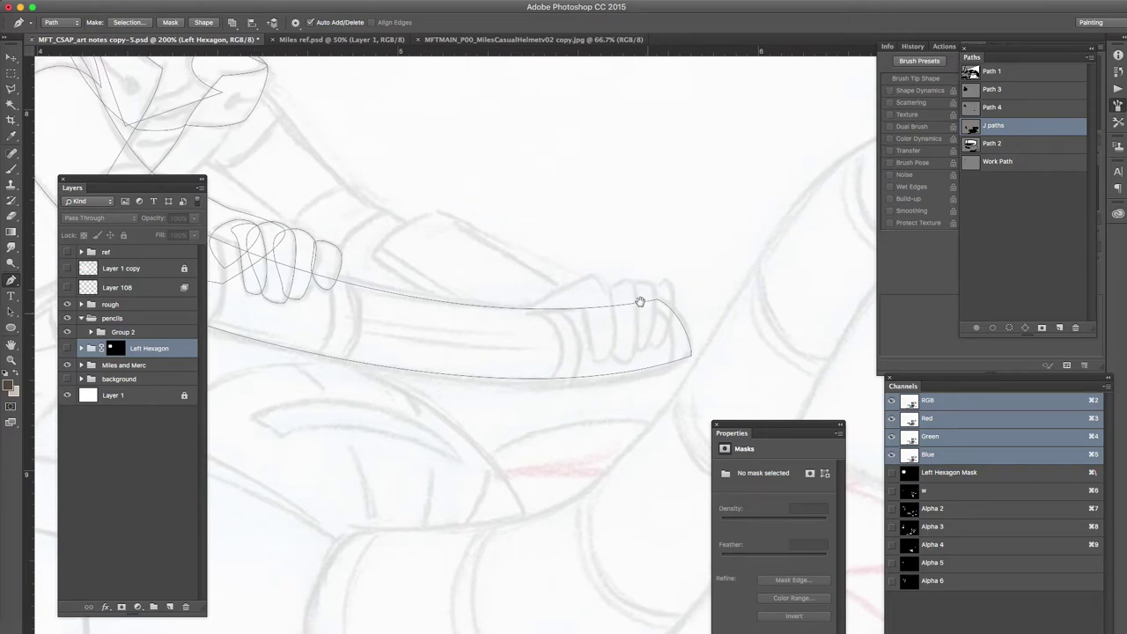
Step: Trace the curved band near the far hand as two parallel arcs joined at their lower ends
{"action": "left_click", "coordinate": [521, 306]}
{"action": "mouse_move", "coordinate": [543, 386]}
{"action": "left_mouse_down"}
{"action": "mouse_move", "coordinate": [514, 392]}
{"action": "mouse_move", "coordinate": [572, 391]}
{"action": "mouse_move", "coordinate": [541, 385]}
{"action": "left_mouse_up"}
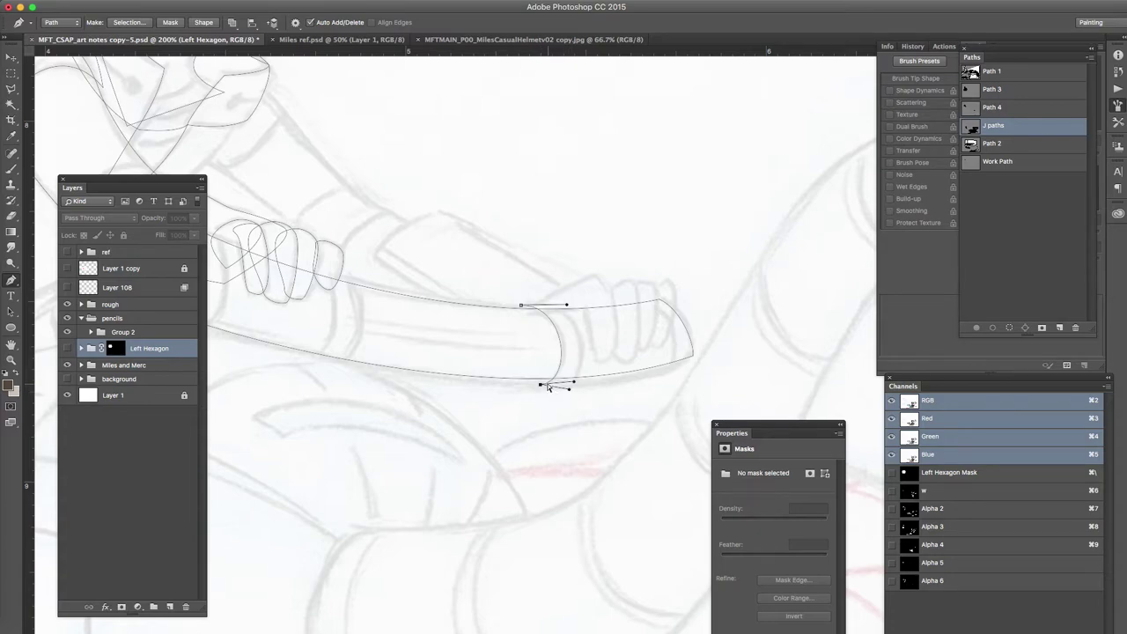
{"action": "left_click_drag", "start_coordinate": [562, 343], "coordinate": [581, 342]}
{"action": "left_click", "coordinate": [542, 384]}
{"action": "left_click", "coordinate": [561, 384]}
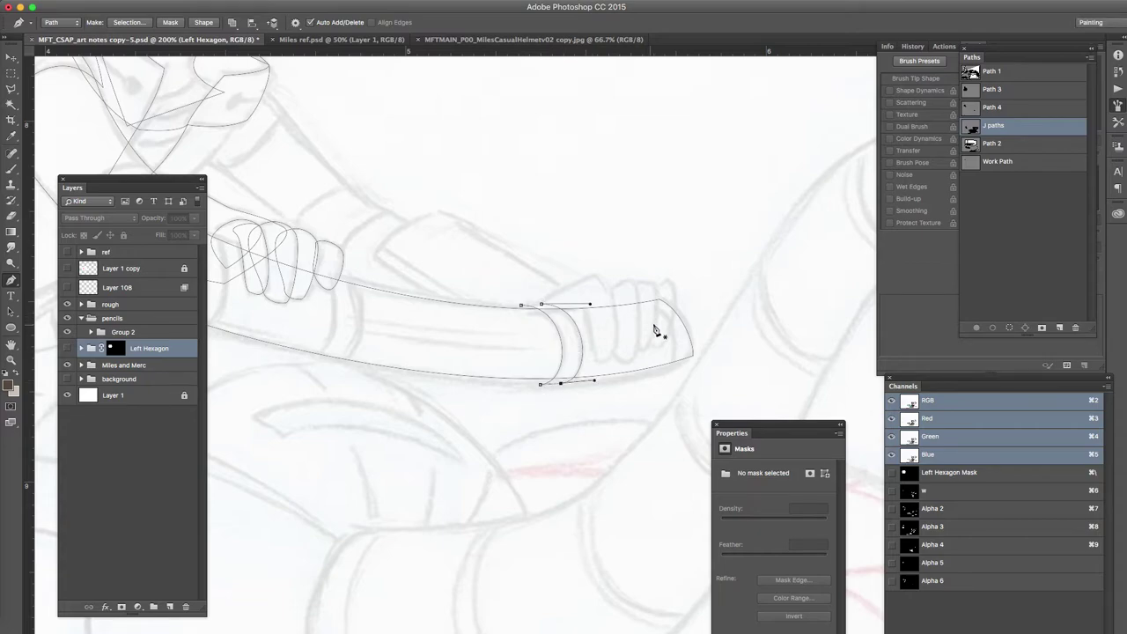
Step: Trace the end piece of the tube beyond the far fingers as a closed path
{"action": "left_click", "coordinate": [645, 300]}
{"action": "left_click_drag", "start_coordinate": [646, 301], "coordinate": [664, 297]}
{"action": "left_click_drag", "start_coordinate": [643, 378], "coordinate": [644, 379]}
{"action": "left_click", "coordinate": [668, 371], "text": "alt"}
{"action": "left_click", "coordinate": [716, 363]}
{"action": "left_click", "coordinate": [705, 255]}
{"action": "left_click", "coordinate": [643, 299]}
Step: Close the path of the band near the far hand by joining its upper ends
{"action": "left_click", "coordinate": [541, 305]}
{"action": "left_click", "coordinate": [542, 304], "text": "alt"}
{"action": "left_click", "coordinate": [521, 305]}
{"action": "left_click", "coordinate": [521, 306]}
{"action": "left_click", "coordinate": [627, 374]}
{"action": "left_click_drag", "start_coordinate": [527, 414], "coordinate": [529, 421]}
Step: Trace the rounded rim around the oval at the tube's near end as a closed path
{"action": "left_click_drag", "start_coordinate": [473, 400], "coordinate": [590, 421]}
{"action": "left_click", "coordinate": [424, 252], "text": "super"}
{"action": "left_click_drag", "start_coordinate": [422, 249], "coordinate": [474, 268]}
{"action": "key", "text": "alt+super+z"}
{"action": "key", "text": "alt+super+z"}
{"action": "left_click", "coordinate": [426, 253]}
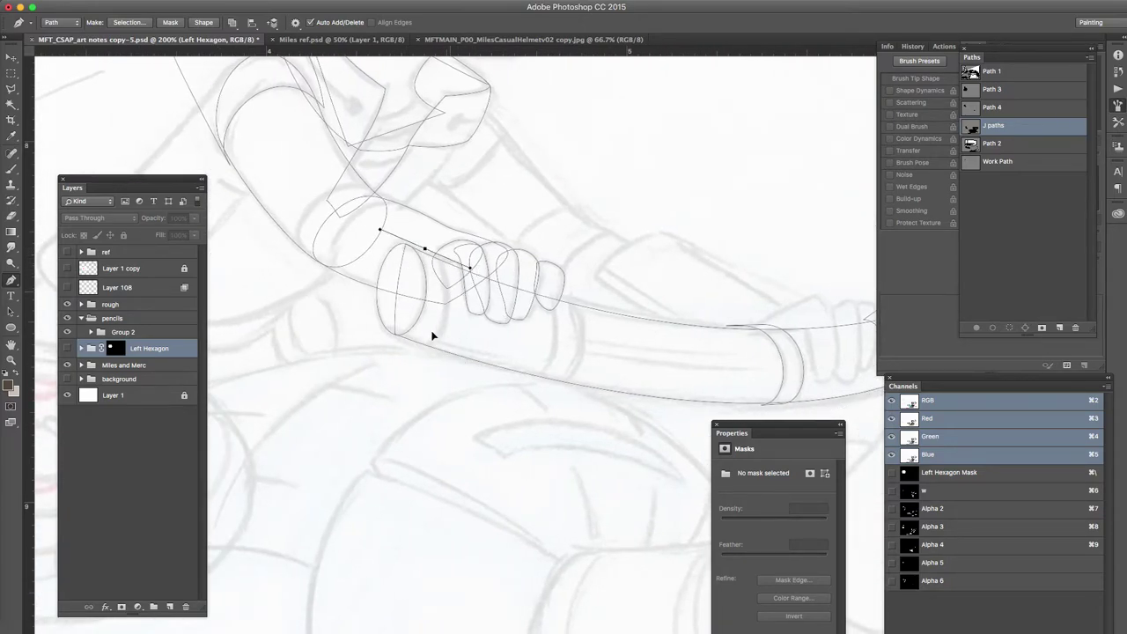
{"action": "left_click_drag", "start_coordinate": [416, 349], "coordinate": [380, 341]}
{"action": "left_click", "coordinate": [355, 320]}
{"action": "left_click", "coordinate": [389, 227]}
{"action": "left_click_drag", "start_coordinate": [423, 249], "coordinate": [421, 244]}
{"action": "left_click", "coordinate": [414, 348], "text": "super"}
Step: Trace the curved band on the tube just past the near hand's little finger as a closed path
{"action": "left_click", "coordinate": [563, 312]}
{"action": "left_click", "coordinate": [540, 289]}
{"action": "left_click_drag", "start_coordinate": [530, 378], "coordinate": [577, 384]}
{"action": "left_click_drag", "start_coordinate": [566, 296], "coordinate": [538, 281]}
{"action": "left_click", "coordinate": [541, 289]}
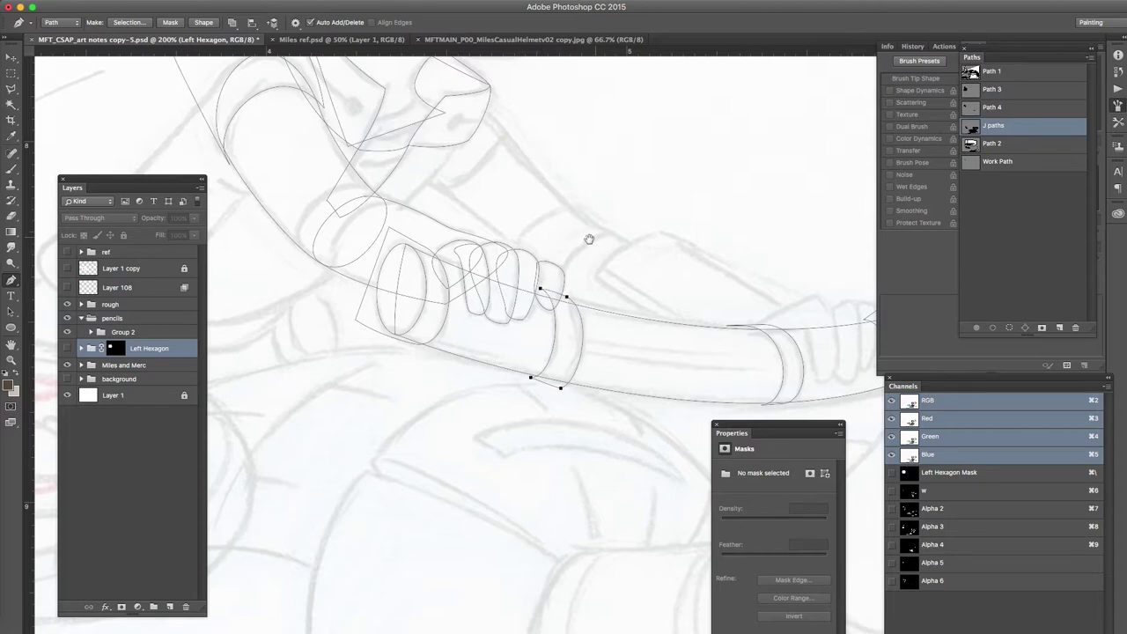
Step: Trace the far arm from below the collar to the wrist as a closed path
{"action": "left_click_drag", "start_coordinate": [589, 239], "coordinate": [505, 332]}
{"action": "left_click_drag", "start_coordinate": [388, 201], "coordinate": [422, 206]}
{"action": "left_click_drag", "start_coordinate": [506, 319], "coordinate": [520, 329]}
{"action": "scroll", "coordinate": [476, 279], "scroll_direction": "down", "scroll_amount": 5}
{"action": "scroll", "coordinate": [477, 278], "scroll_direction": "right", "scroll_amount": 5}
{"action": "left_click_drag", "start_coordinate": [599, 313], "coordinate": [612, 336]}
{"action": "left_click", "coordinate": [570, 349]}
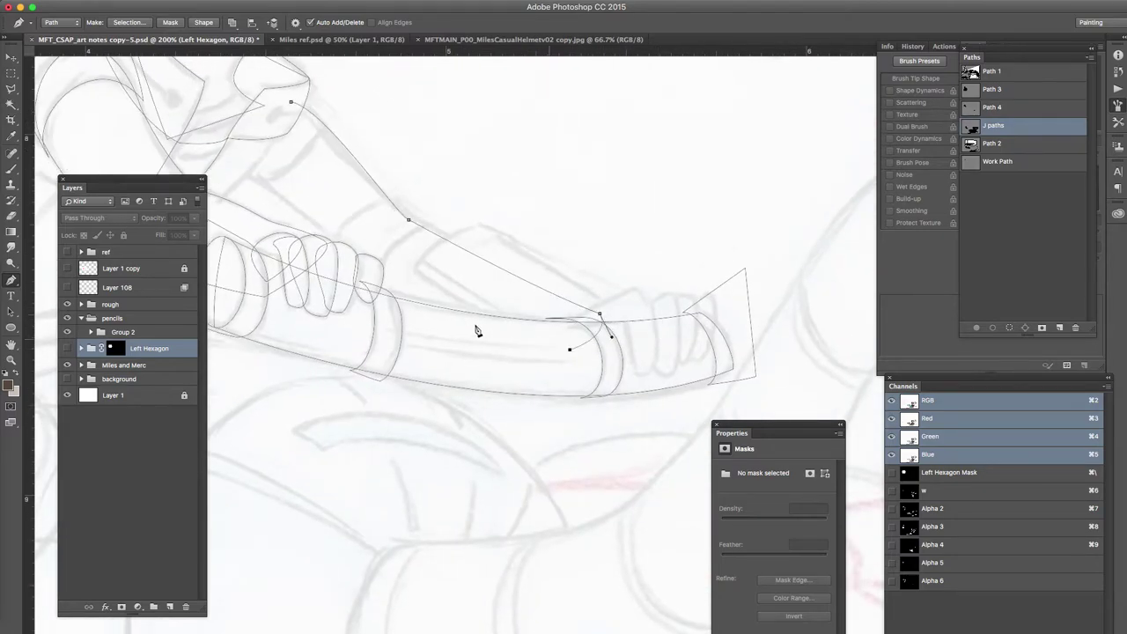
{"action": "left_click", "coordinate": [437, 319]}
{"action": "left_click_drag", "start_coordinate": [236, 177], "coordinate": [183, 169]}
{"action": "left_click", "coordinate": [290, 102]}
Step: Refine the far arm's path with added anchors on its lower and upper edges and adjusted shoulder corners
{"action": "left_click_drag", "start_coordinate": [329, 157], "coordinate": [433, 287]}
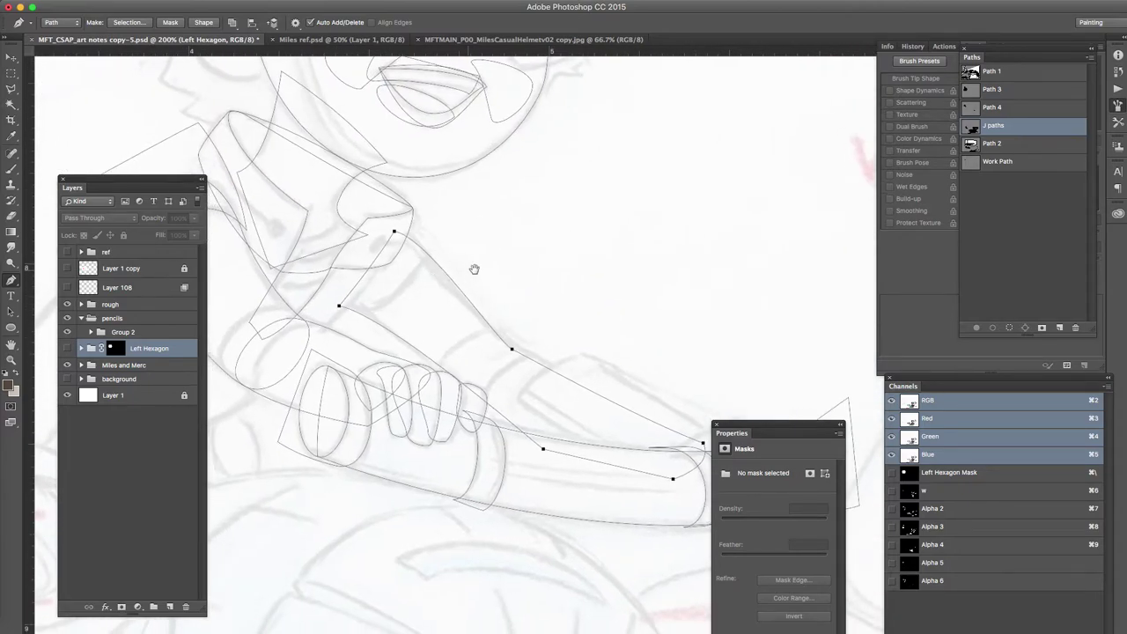
{"action": "left_click", "coordinate": [445, 373]}
{"action": "left_click_drag", "start_coordinate": [341, 310], "coordinate": [339, 305]}
{"action": "left_click_drag", "start_coordinate": [393, 233], "coordinate": [385, 229]}
{"action": "left_click_drag", "start_coordinate": [541, 333], "coordinate": [450, 319]}
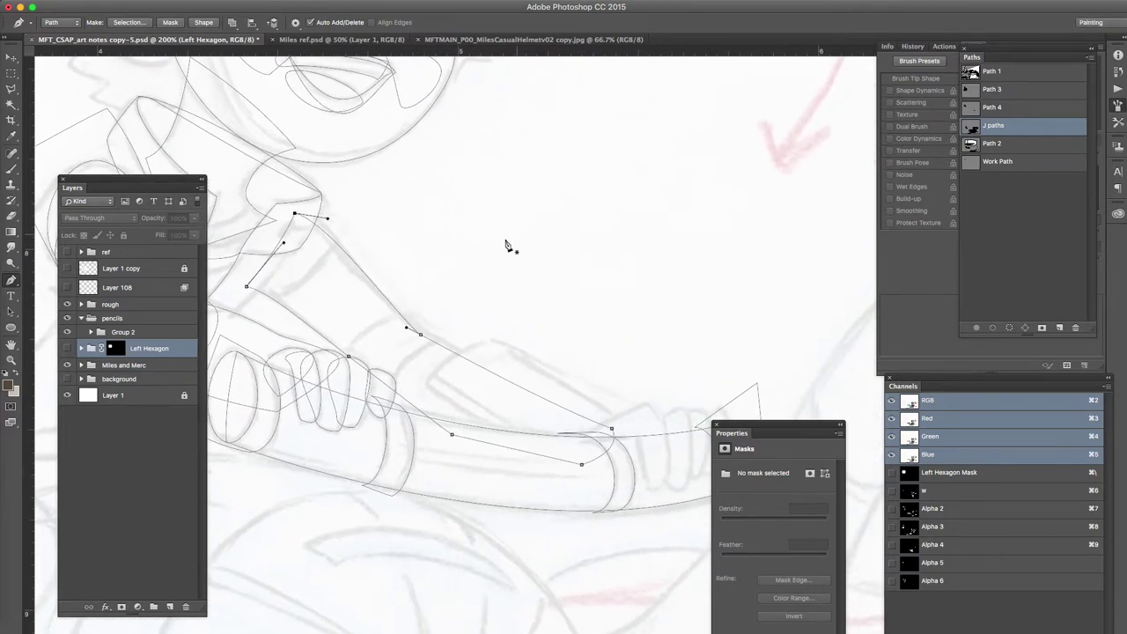
{"action": "left_click_drag", "start_coordinate": [497, 375], "coordinate": [487, 368]}
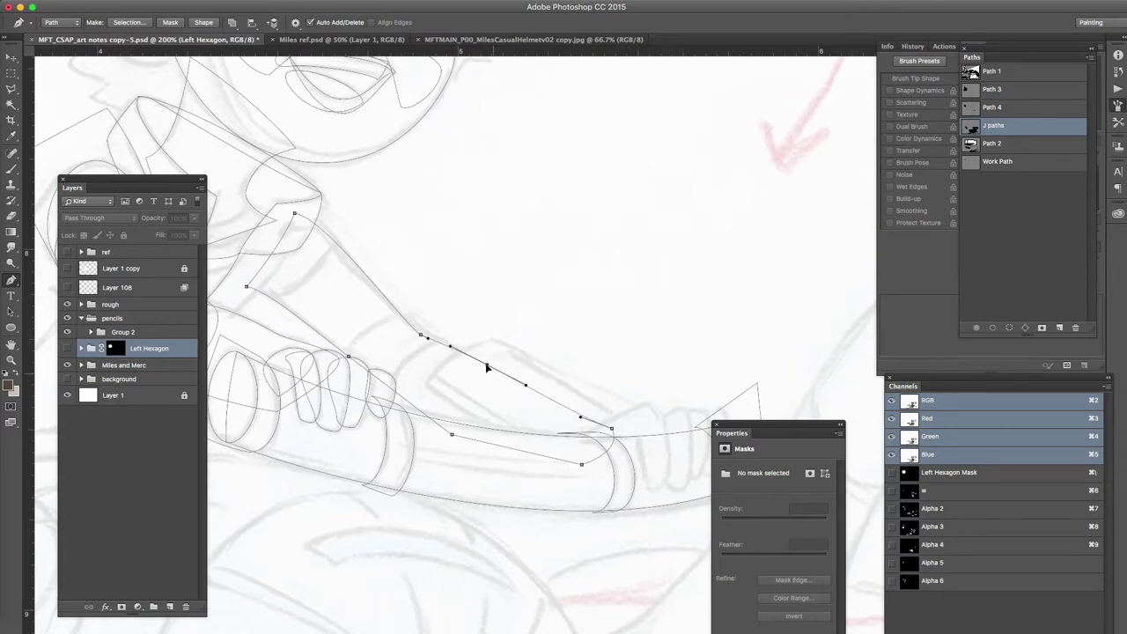
{"action": "left_click_drag", "start_coordinate": [421, 334], "coordinate": [434, 333]}
Step: Trace the curved cuff across the middle of the far arm as a closed path
{"action": "left_click_drag", "start_coordinate": [394, 397], "coordinate": [411, 423]}
{"action": "left_click", "coordinate": [348, 370]}
{"action": "left_click_drag", "start_coordinate": [410, 314], "coordinate": [477, 339]}
Step: Trace the long panel on the far forearm as a closed path and add an anchor on its upper edge
{"action": "left_click_drag", "start_coordinate": [434, 377], "coordinate": [418, 405]}
{"action": "left_click", "coordinate": [558, 452]}
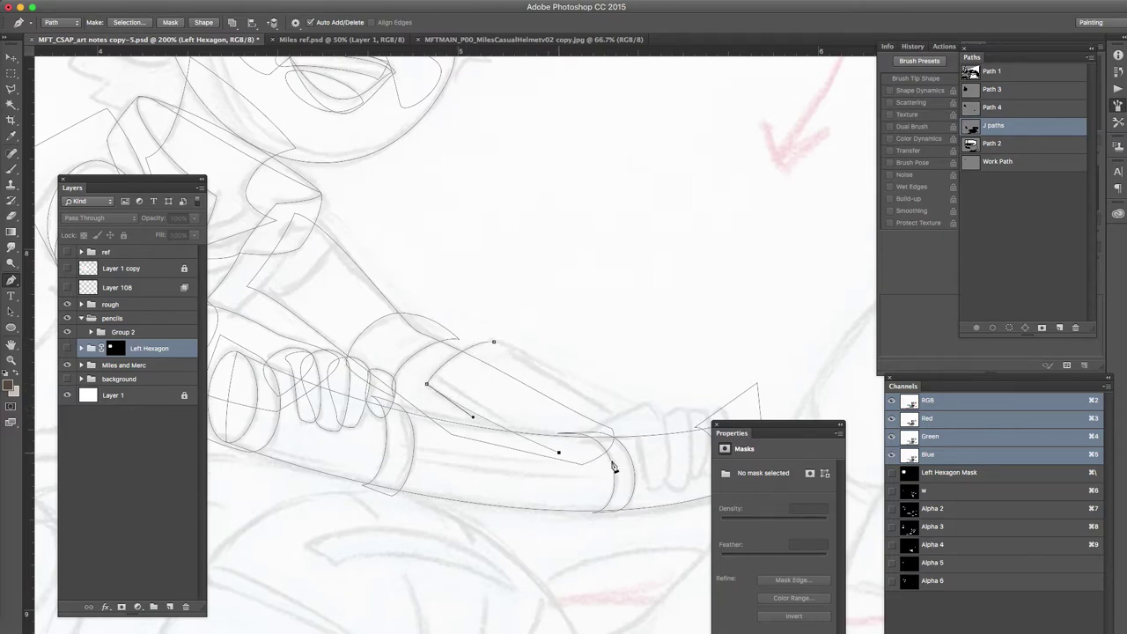
{"action": "left_click_drag", "start_coordinate": [632, 422], "coordinate": [613, 419]}
{"action": "left_click", "coordinate": [493, 344]}
{"action": "left_click", "coordinate": [568, 387]}
Step: Trace the narrow strip along the lower edge of the far forearm's panel as a closed path
{"action": "left_click_drag", "start_coordinate": [431, 368], "coordinate": [440, 376]}
{"action": "left_click_drag", "start_coordinate": [568, 449], "coordinate": [537, 458]}
{"action": "left_click", "coordinate": [526, 458]}
{"action": "left_click", "coordinate": [413, 389]}
{"action": "left_click", "coordinate": [431, 369]}
Step: Trace the far sleeve's rounded shape over the shoulder below the collar tip as a closed path
{"action": "left_click_drag", "start_coordinate": [329, 219], "coordinate": [353, 241]}
{"action": "left_click_drag", "start_coordinate": [263, 300], "coordinate": [463, 380]}
{"action": "left_click", "coordinate": [412, 382]}
{"action": "left_click", "coordinate": [497, 300]}
{"action": "left_click", "coordinate": [514, 317]}
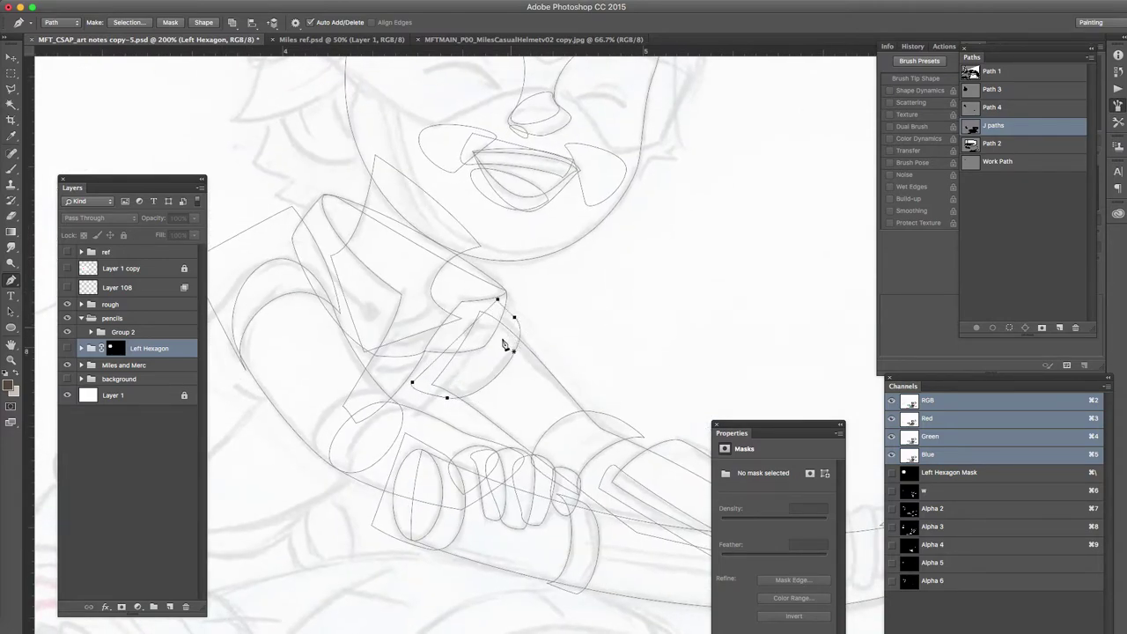
{"action": "left_click_drag", "start_coordinate": [482, 331], "coordinate": [463, 370]}
Step: Trace the torso from the hip over the back to the far shoulder and curve its shoulder anchor
{"action": "scroll", "coordinate": [367, 457], "scroll_direction": "down", "scroll_amount": 3}
{"action": "scroll", "coordinate": [366, 457], "scroll_direction": "left", "scroll_amount": 6}
{"action": "left_click_drag", "start_coordinate": [435, 449], "coordinate": [341, 475]}
{"action": "left_click_drag", "start_coordinate": [250, 383], "coordinate": [293, 360]}
{"action": "left_click_drag", "start_coordinate": [432, 190], "coordinate": [473, 186]}
{"action": "left_click", "coordinate": [643, 256]}
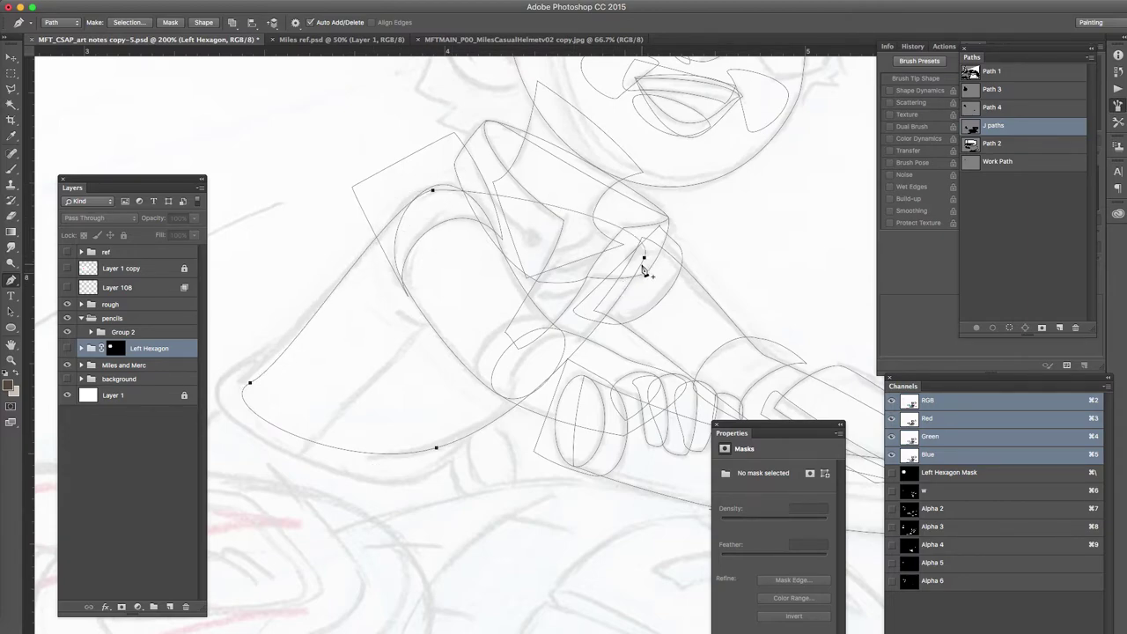
{"action": "left_click_drag", "start_coordinate": [433, 190], "coordinate": [465, 191]}
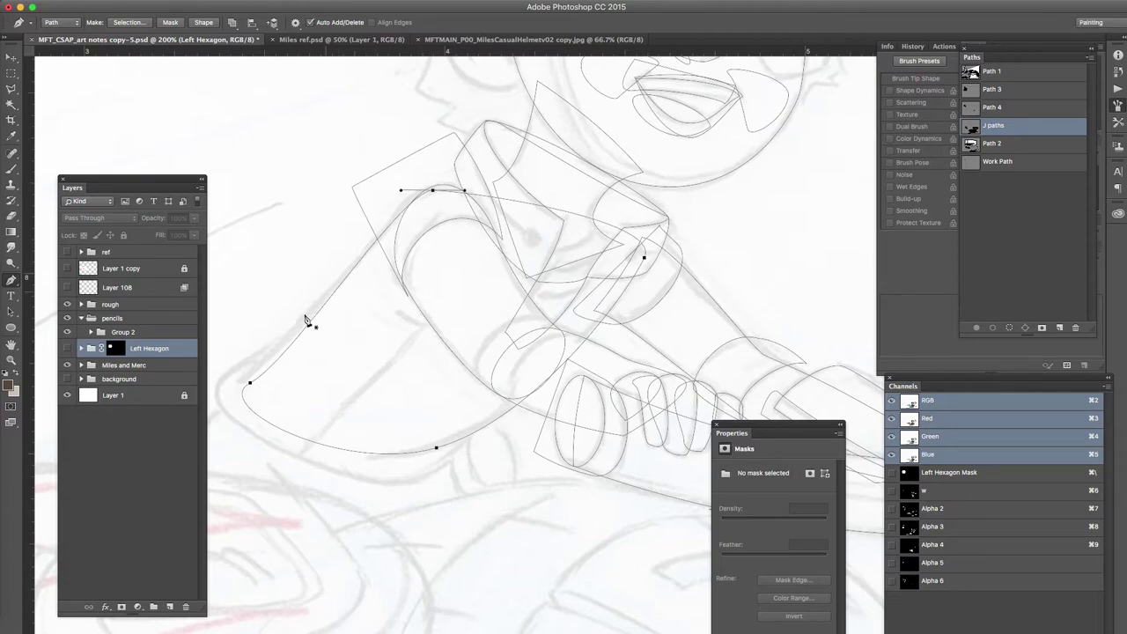
Step: Trace the hem at the bottom of the torso as a closed path and adjust its lower edge with an added anchor
{"action": "left_click", "coordinate": [251, 384], "text": "super"}
{"action": "left_click_drag", "start_coordinate": [243, 382], "coordinate": [216, 416]}
{"action": "left_click", "coordinate": [301, 340]}
{"action": "left_click_drag", "start_coordinate": [405, 485], "coordinate": [481, 420]}
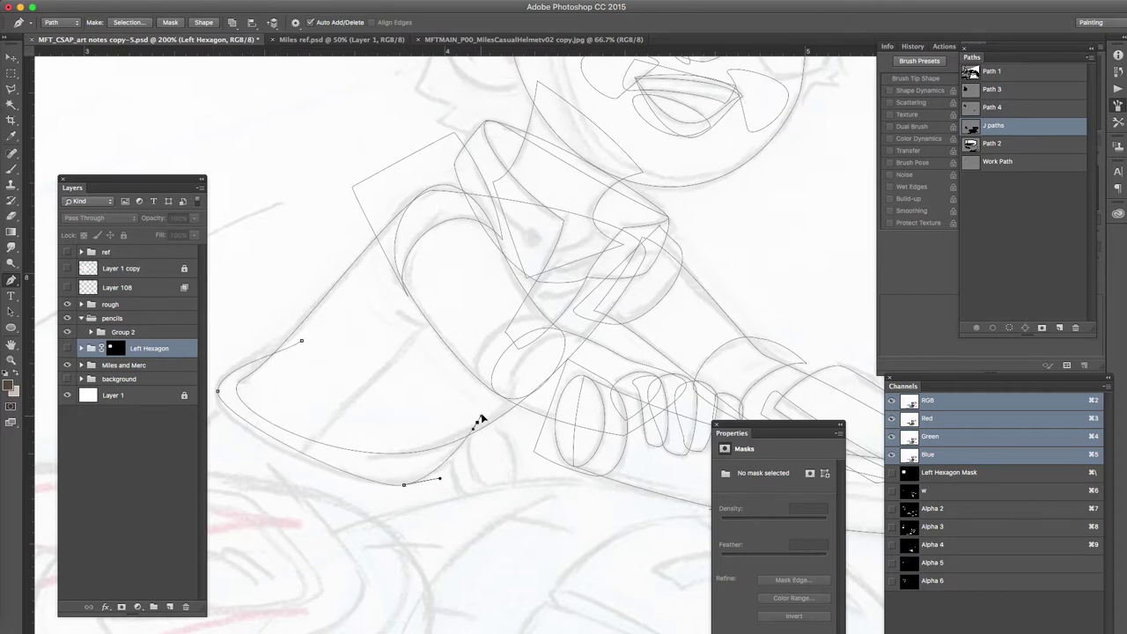
{"action": "left_click", "coordinate": [301, 342]}
{"action": "left_click_drag", "start_coordinate": [287, 453], "coordinate": [271, 446]}
Step: Trace the long rounded shape of the folded lower leg as a closed path
{"action": "key", "text": "super+minus"}
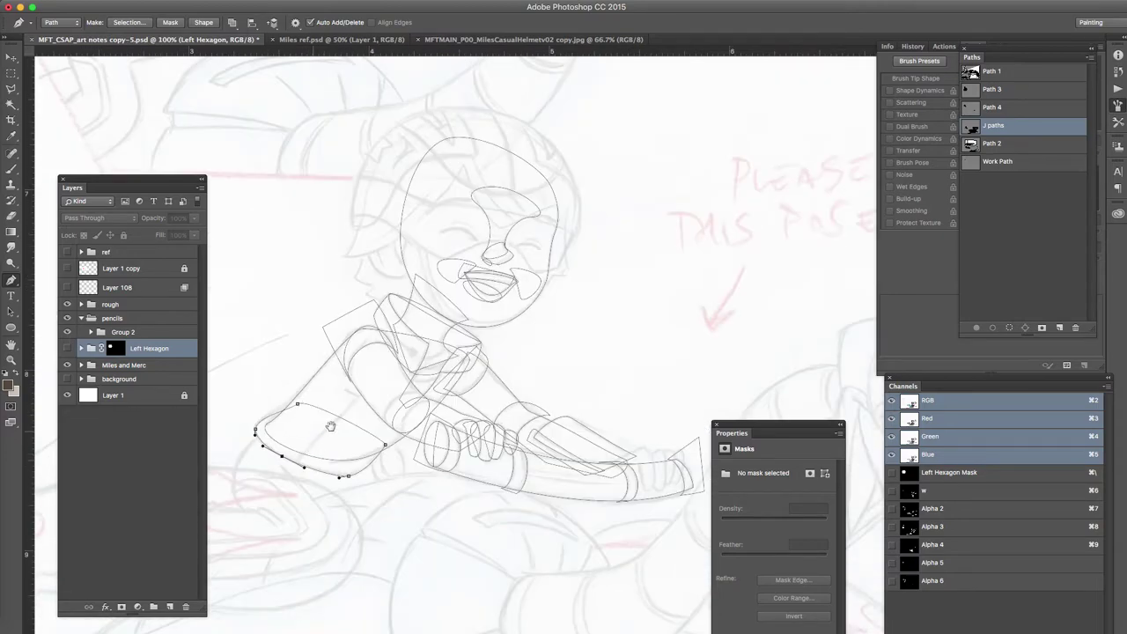
{"action": "left_click_drag", "start_coordinate": [445, 324], "coordinate": [457, 313]}
{"action": "left_click_drag", "start_coordinate": [350, 378], "coordinate": [337, 379]}
{"action": "left_click", "coordinate": [429, 430]}
{"action": "left_click_drag", "start_coordinate": [461, 401], "coordinate": [468, 389]}
{"action": "left_click", "coordinate": [351, 379]}
Step: Adjust the lower leg path's anchors to fit its sketched rounded end
{"action": "left_click_drag", "start_coordinate": [392, 385], "coordinate": [362, 385]}
{"action": "left_click", "coordinate": [340, 432]}
{"action": "left_click_drag", "start_coordinate": [336, 379], "coordinate": [333, 379]}
{"action": "left_click", "coordinate": [340, 391], "text": "super"}
{"action": "left_click", "coordinate": [355, 398], "text": "super"}
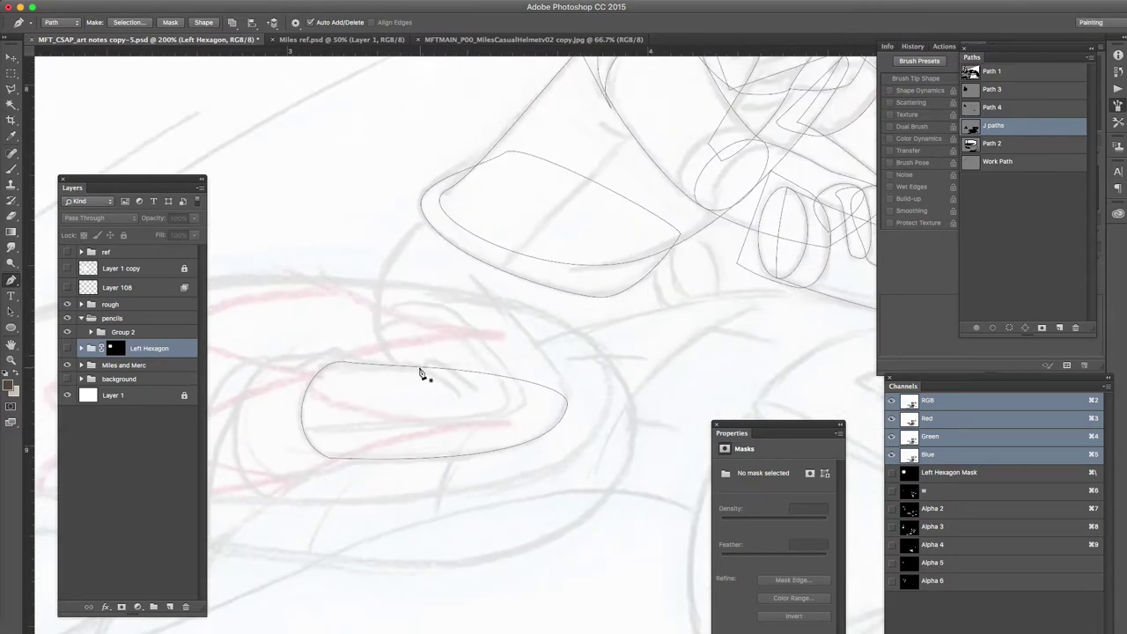
Step: Trace the narrow fold on the lower leg as a closed path and round its upper tip with an added anchor
{"action": "left_click_drag", "start_coordinate": [419, 365], "coordinate": [433, 367]}
{"action": "left_click_drag", "start_coordinate": [479, 428], "coordinate": [521, 427]}
{"action": "left_click", "coordinate": [420, 365]}
{"action": "mouse_move", "coordinate": [418, 364]}
{"action": "left_mouse_down"}
{"action": "mouse_move", "coordinate": [406, 365]}
{"action": "mouse_move", "coordinate": [481, 397]}
{"action": "mouse_move", "coordinate": [423, 372]}
{"action": "mouse_move", "coordinate": [438, 359]}
{"action": "left_mouse_up"}
{"action": "left_click", "coordinate": [443, 347]}
{"action": "left_click", "coordinate": [483, 318], "text": "super"}
Step: Trace the seat and upper leg below the torso hem as a closed path
{"action": "left_click_drag", "start_coordinate": [409, 376], "coordinate": [367, 335]}
{"action": "left_click_drag", "start_coordinate": [441, 220], "coordinate": [510, 194]}
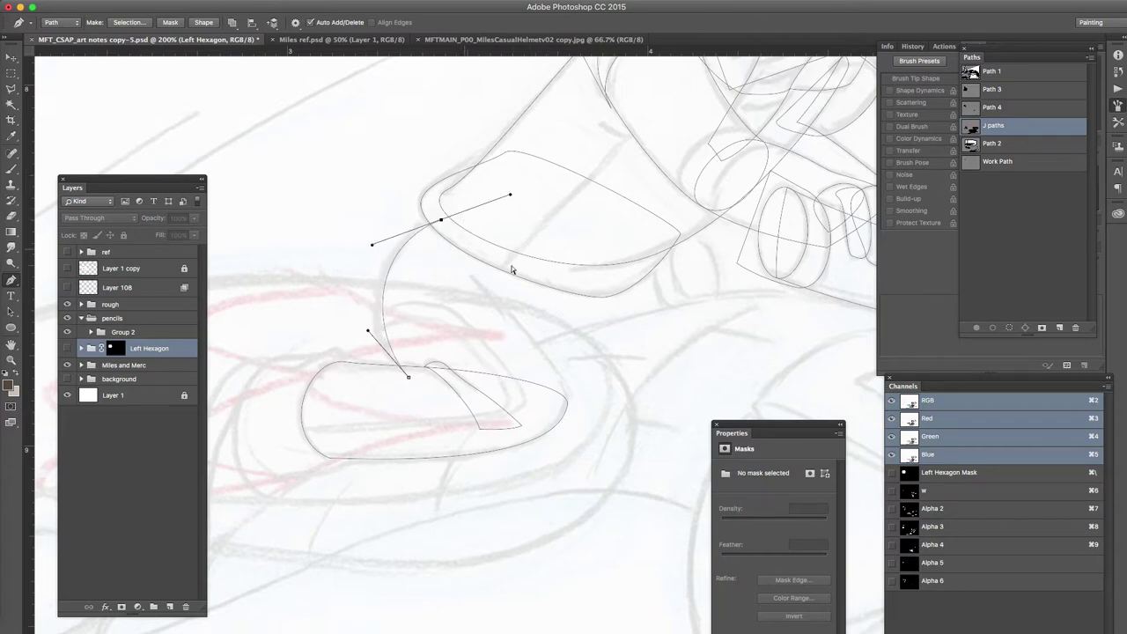
{"action": "left_click_drag", "start_coordinate": [664, 257], "coordinate": [708, 337]}
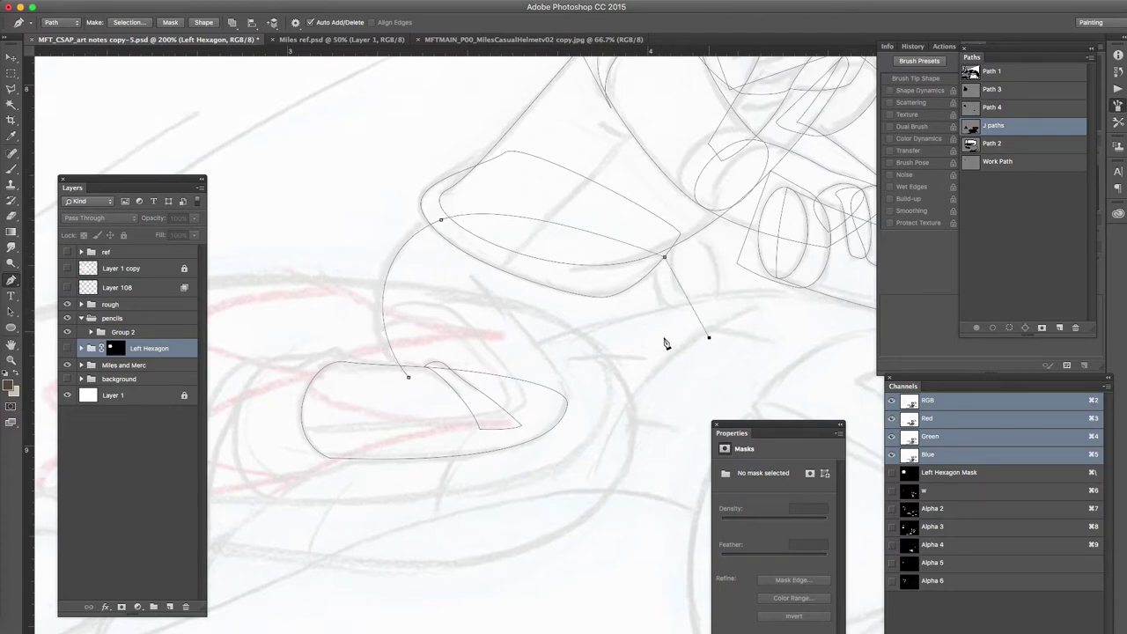
{"action": "left_click", "coordinate": [507, 421]}
{"action": "left_click_drag", "start_coordinate": [408, 377], "coordinate": [397, 371]}
Step: Trace the bent leg's outer contour down to the knee as a closed path and adjust the knee anchor
{"action": "left_click_drag", "start_coordinate": [471, 275], "coordinate": [533, 319]}
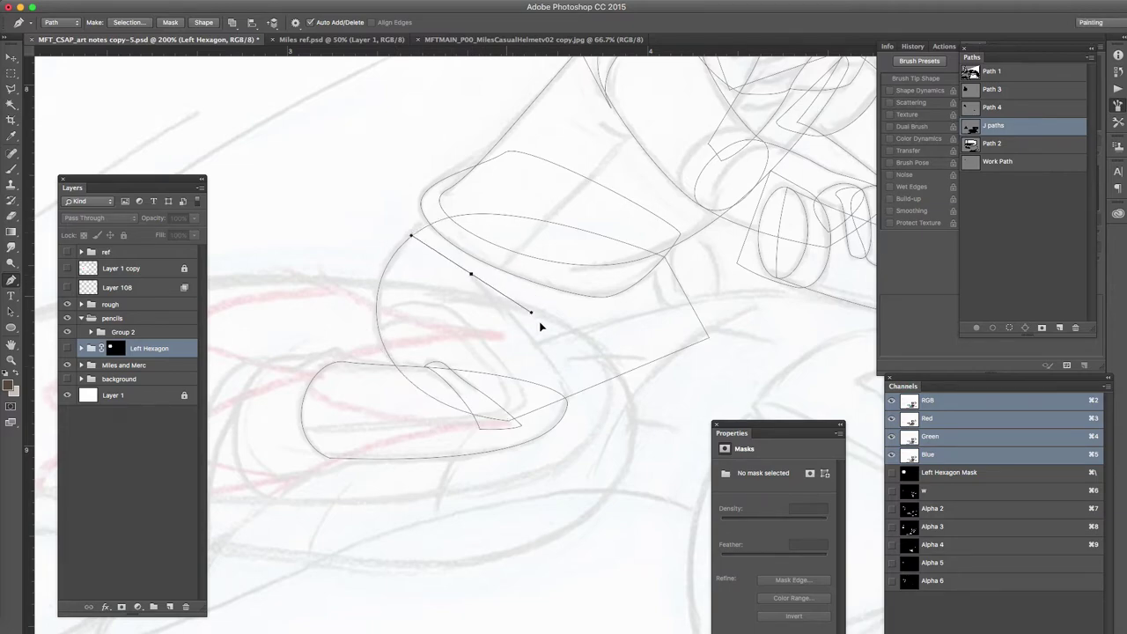
{"action": "left_click_drag", "start_coordinate": [557, 417], "coordinate": [529, 440]}
{"action": "left_click", "coordinate": [360, 394]}
{"action": "left_click", "coordinate": [362, 252]}
{"action": "left_click_drag", "start_coordinate": [471, 273], "coordinate": [555, 352]}
{"action": "left_click_drag", "start_coordinate": [557, 418], "coordinate": [559, 420]}
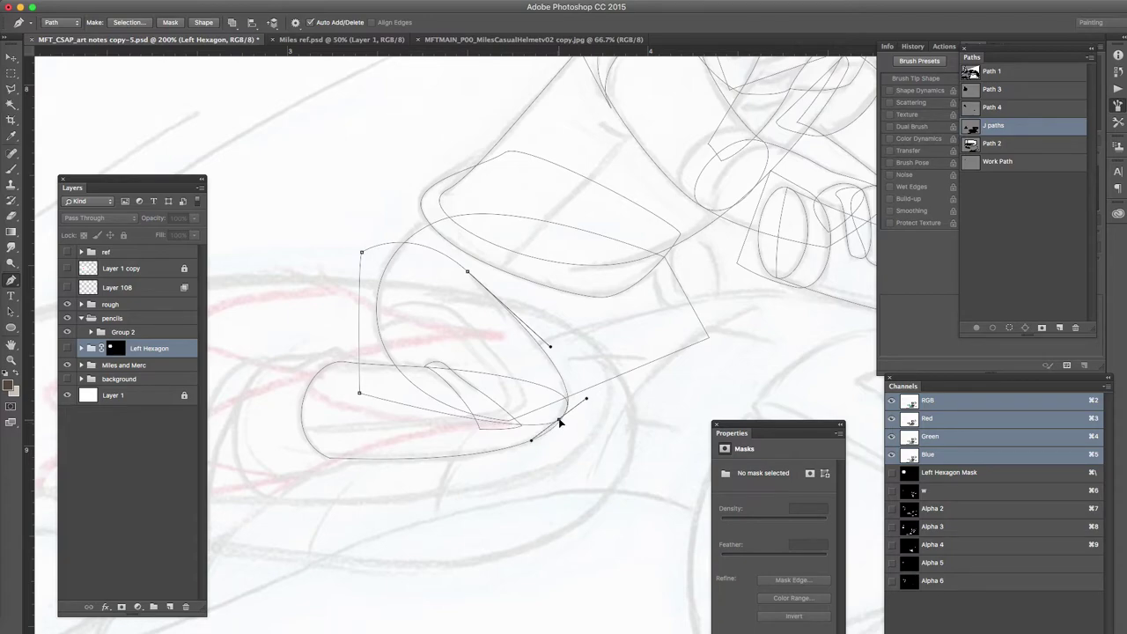
{"action": "left_click", "coordinate": [599, 400], "text": "super"}
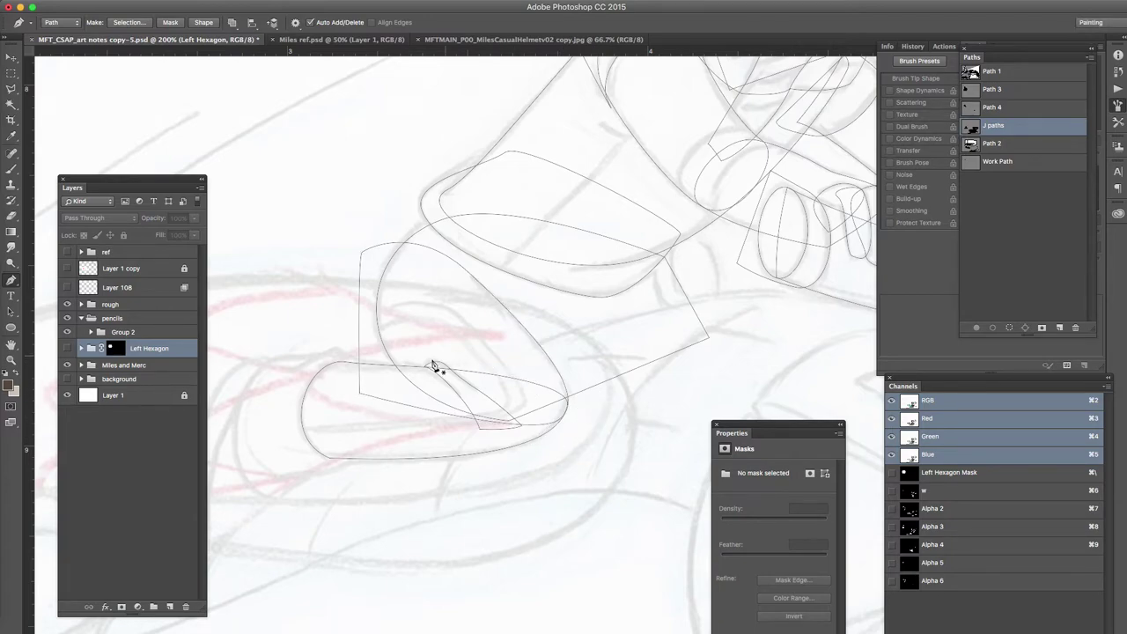
Step: Trace the boot at the end of the lower leg as a closed path and bulge its outer edge with an added anchor
{"action": "key", "text": "super+minus"}
{"action": "left_click_drag", "start_coordinate": [431, 391], "coordinate": [455, 379]}
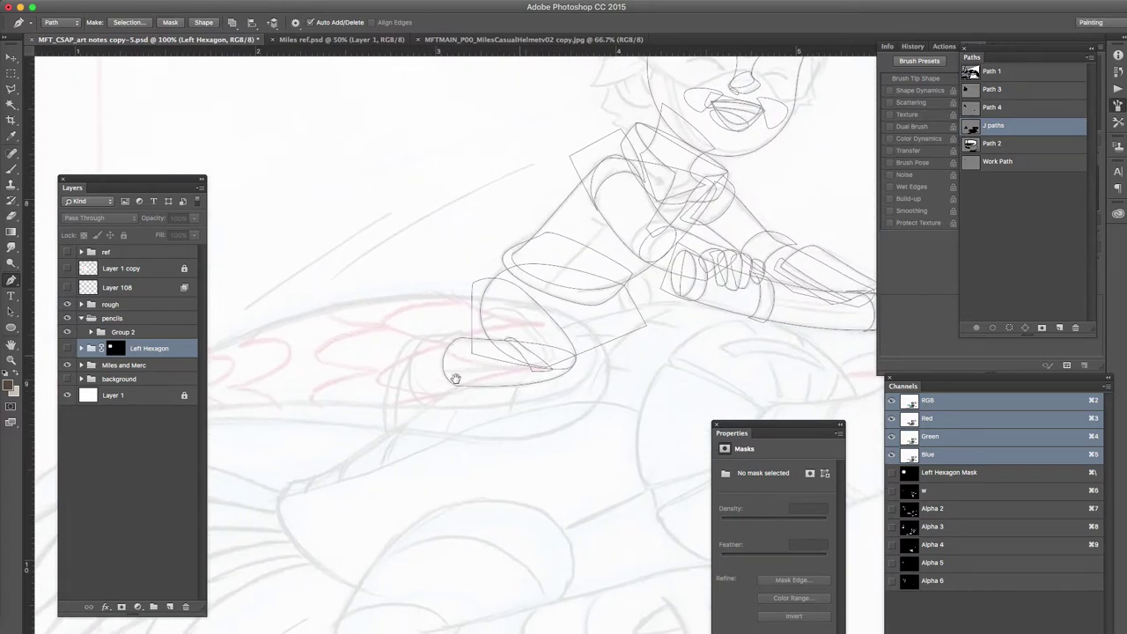
{"action": "left_click", "coordinate": [456, 378], "text": "super"}
{"action": "left_click_drag", "start_coordinate": [417, 435], "coordinate": [381, 441]}
{"action": "left_click_drag", "start_coordinate": [398, 293], "coordinate": [430, 282]}
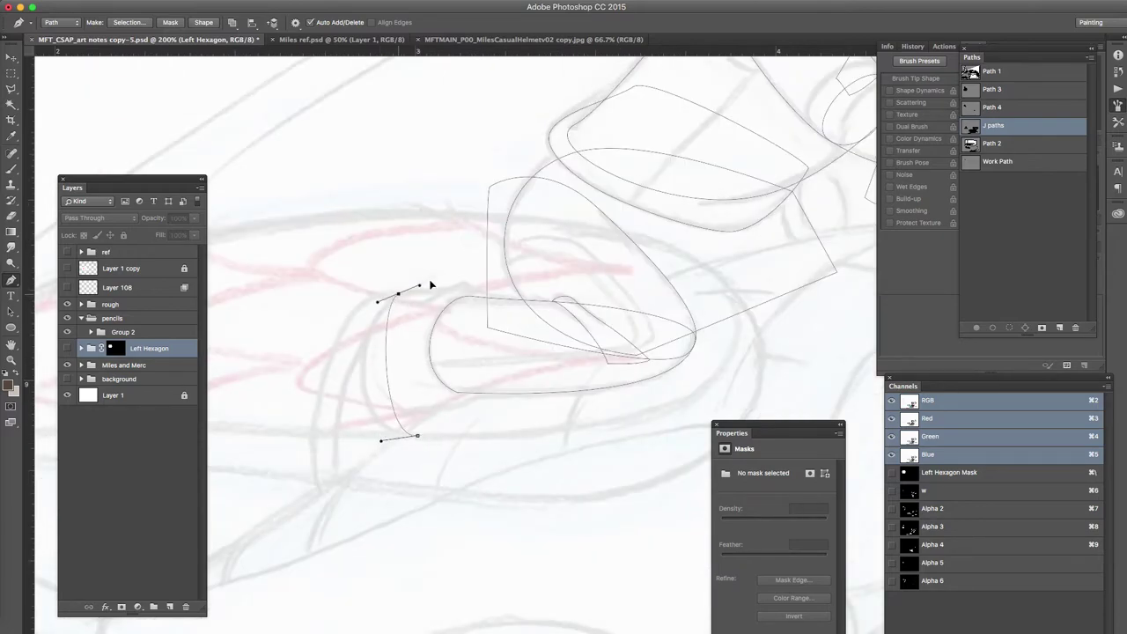
{"action": "left_click", "coordinate": [489, 308]}
{"action": "left_click", "coordinate": [479, 414]}
{"action": "left_click", "coordinate": [418, 436]}
{"action": "left_click", "coordinate": [384, 378]}
{"action": "left_click_drag", "start_coordinate": [384, 378], "coordinate": [363, 380]}
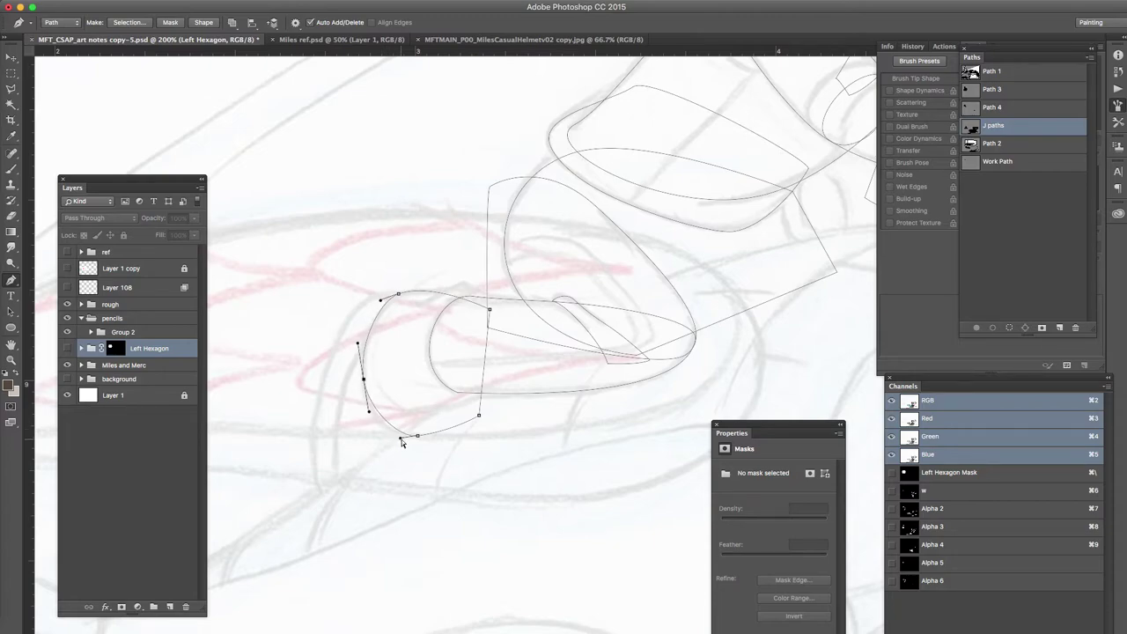
Step: Trace the small raised section at the boot's ankle as a closed path
{"action": "left_click_drag", "start_coordinate": [400, 313], "coordinate": [487, 288]}
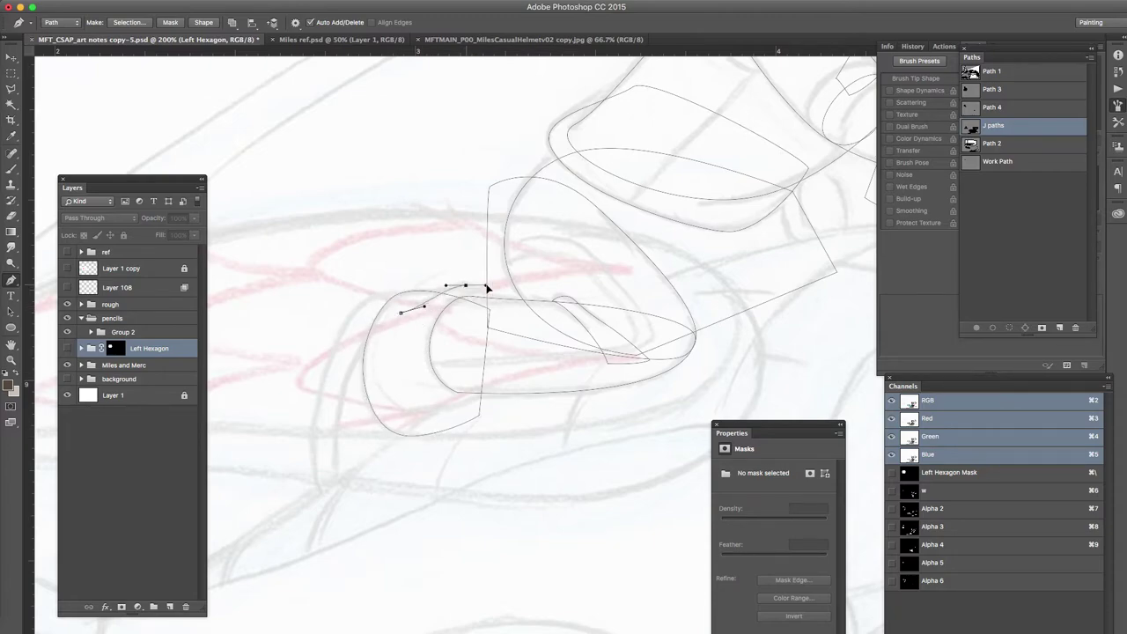
{"action": "left_click_drag", "start_coordinate": [507, 358], "coordinate": [443, 406]}
{"action": "left_click", "coordinate": [401, 312]}
Step: Trace the boot's sole behind the boot shape as a closed path and adjust its anchors to the sketch
{"action": "left_click_drag", "start_coordinate": [400, 296], "coordinate": [376, 289]}
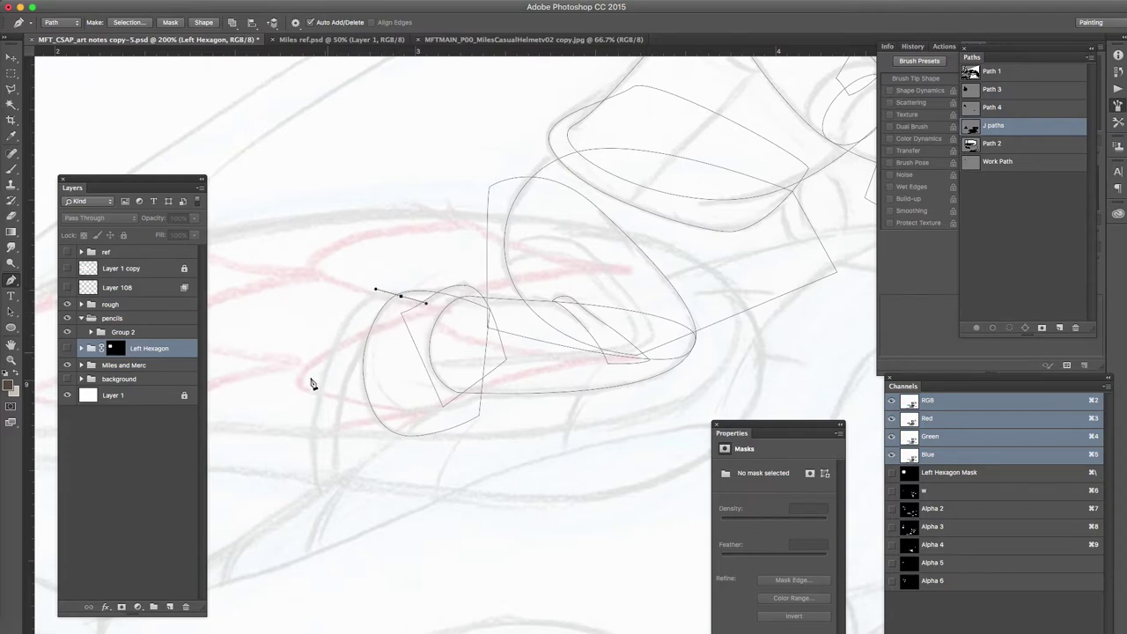
{"action": "left_click_drag", "start_coordinate": [314, 431], "coordinate": [308, 525]}
{"action": "left_click", "coordinate": [371, 524]}
{"action": "left_click", "coordinate": [449, 387]}
{"action": "left_click", "coordinate": [401, 296]}
{"action": "left_click_drag", "start_coordinate": [401, 296], "coordinate": [391, 297]}
{"action": "left_click_drag", "start_coordinate": [371, 526], "coordinate": [360, 530]}
{"action": "left_click_drag", "start_coordinate": [316, 431], "coordinate": [337, 446]}
Step: Draw an ellipse path about 50 by 60 px below the torso hem, beside the near hand
{"action": "left_click_drag", "start_coordinate": [429, 406], "coordinate": [204, 536]}
{"action": "mouse_move", "coordinate": [546, 390]}
{"action": "left_mouse_down"}
{"action": "mouse_move", "coordinate": [415, 432]}
{"action": "mouse_move", "coordinate": [383, 394]}
{"action": "mouse_move", "coordinate": [418, 450]}
{"action": "left_mouse_up"}
{"action": "left_click", "coordinate": [13, 327]}
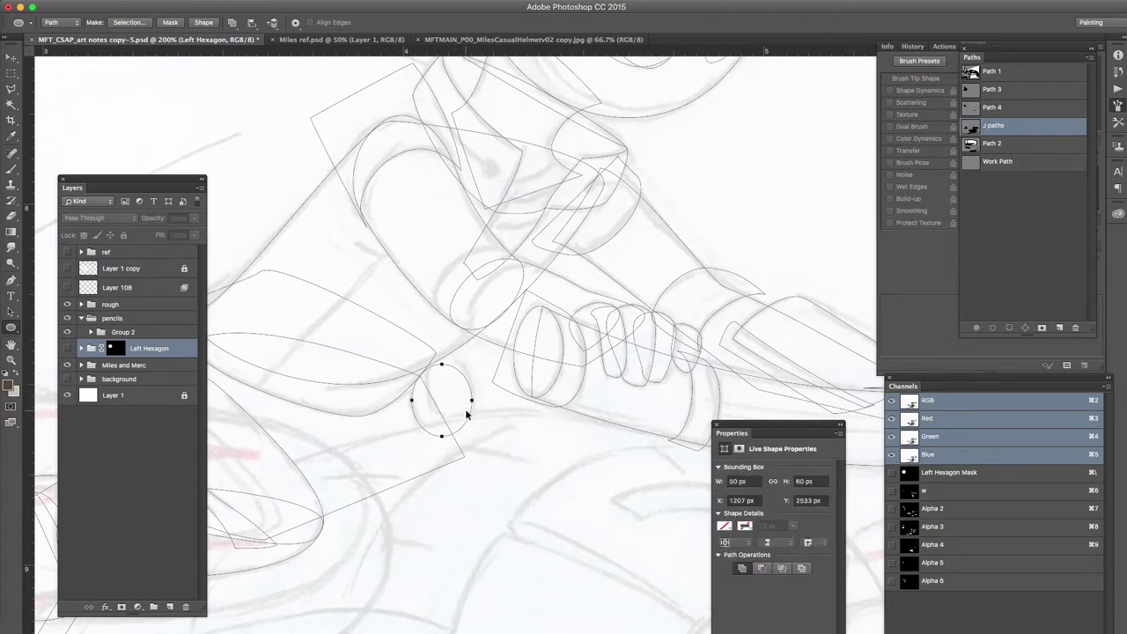
Step: Stretch the new ellipse path to about 118% height and rotate it about -12.8° to match the sketch
{"action": "key", "text": "ctrl+t"}
{"action": "left_click_drag", "start_coordinate": [442, 362], "coordinate": [442, 351]}
{"action": "left_click_drag", "start_coordinate": [518, 396], "coordinate": [535, 373]}
{"action": "key", "text": "Return"}
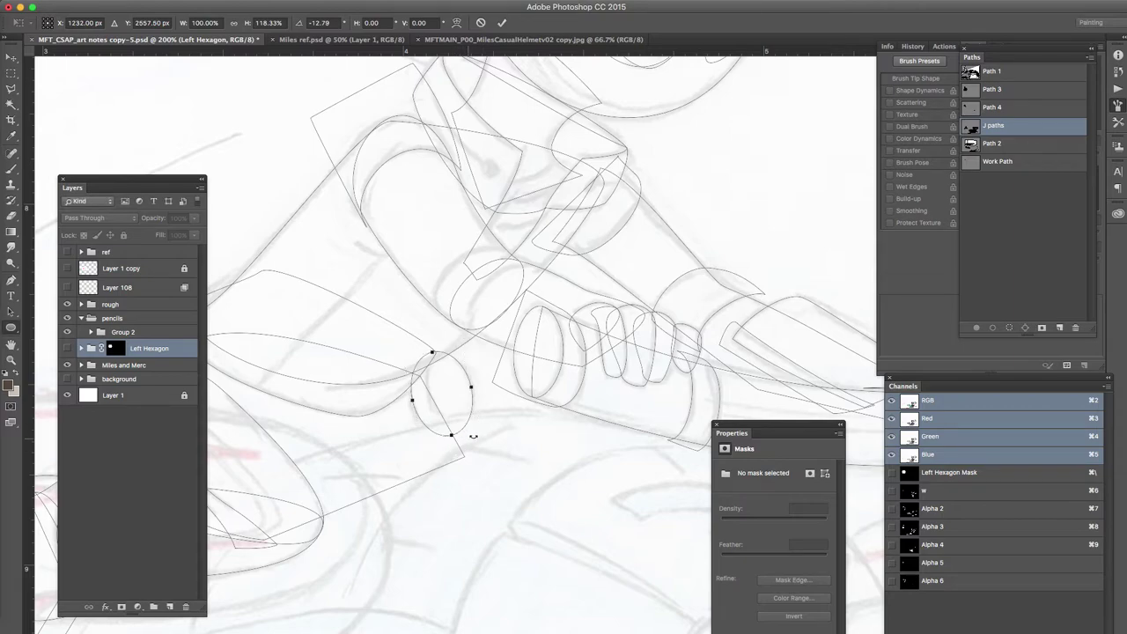
Step: Duplicate the rotated ellipse path scaled to about 78% as an inner rim against its near-hand side
{"action": "key", "text": "ctrl+t"}
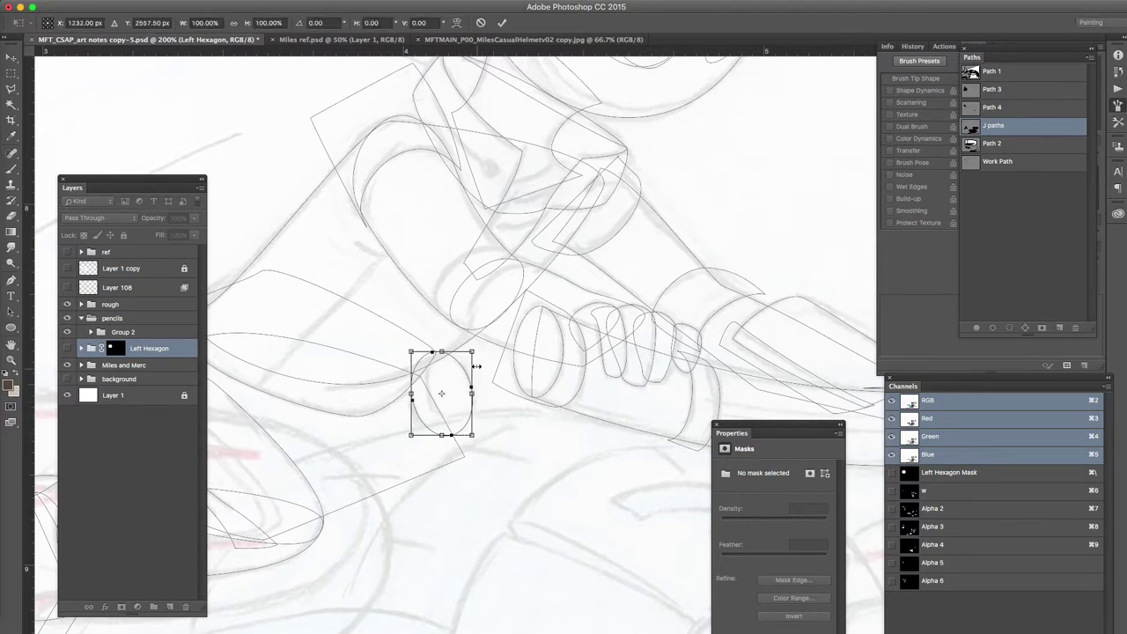
{"action": "left_click_drag", "start_coordinate": [409, 437], "coordinate": [426, 423]}
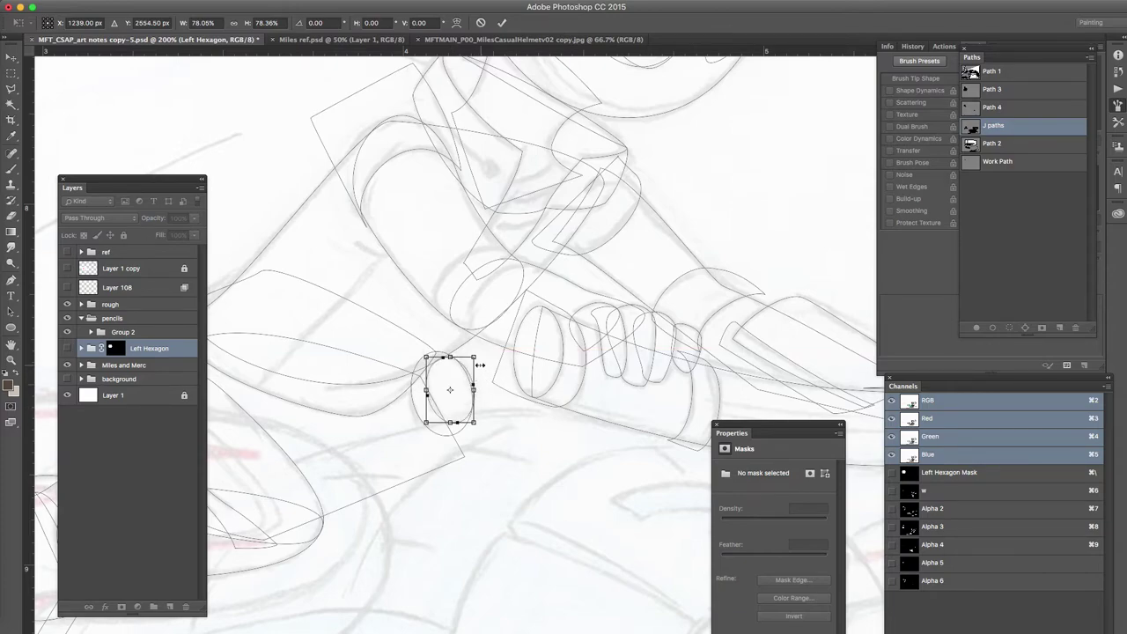
{"action": "key", "text": "Return"}
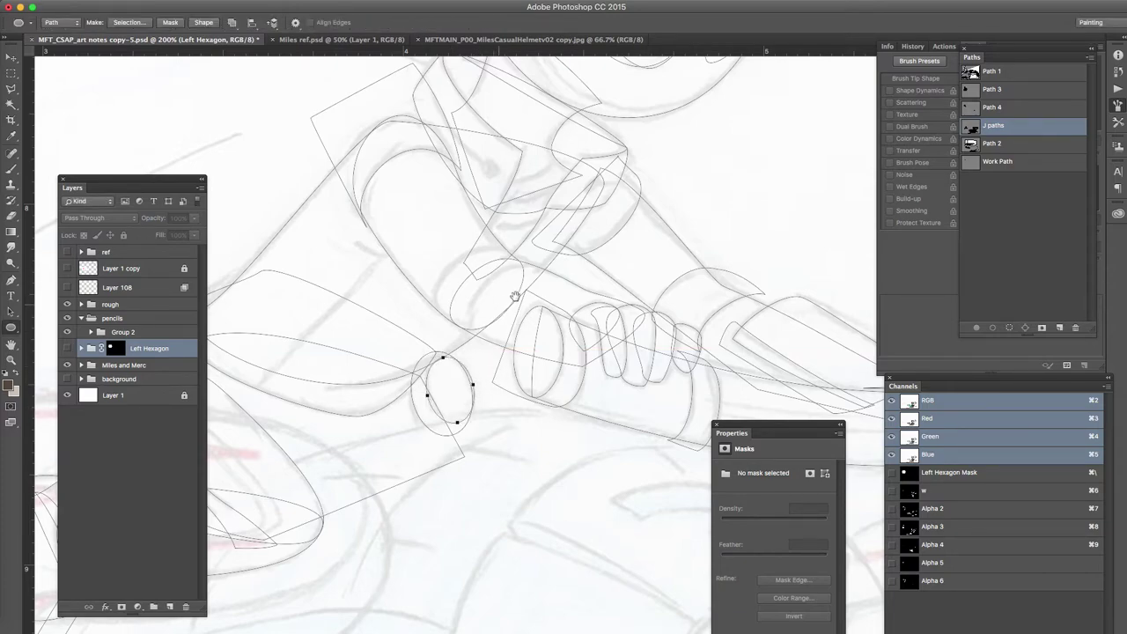
Step: Trace the short sleeve's cuff band around the upper arm opening as a closed path and curve its edges to the sketch
{"action": "left_click_drag", "start_coordinate": [508, 302], "coordinate": [521, 298]}
{"action": "key", "text": "p"}
{"action": "left_click_drag", "start_coordinate": [467, 343], "coordinate": [451, 332]}
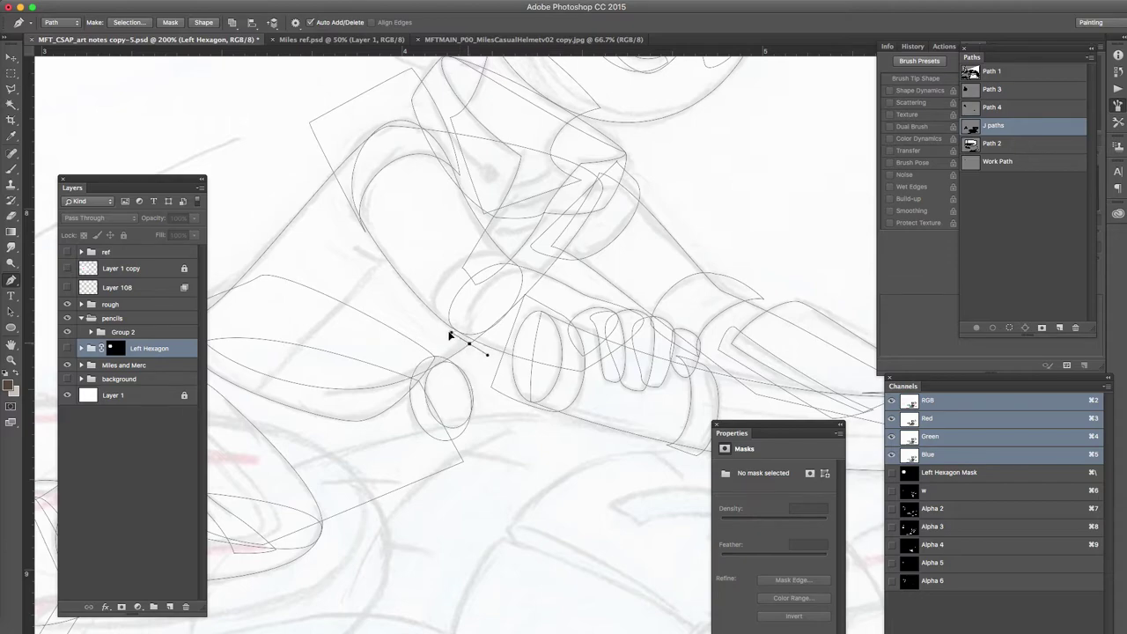
{"action": "left_click_drag", "start_coordinate": [542, 273], "coordinate": [599, 297]}
{"action": "left_click", "coordinate": [542, 269], "text": "alt"}
{"action": "left_click_drag", "start_coordinate": [520, 262], "coordinate": [491, 247]}
{"action": "left_click_drag", "start_coordinate": [439, 321], "coordinate": [470, 355]}
{"action": "left_click", "coordinate": [469, 343]}
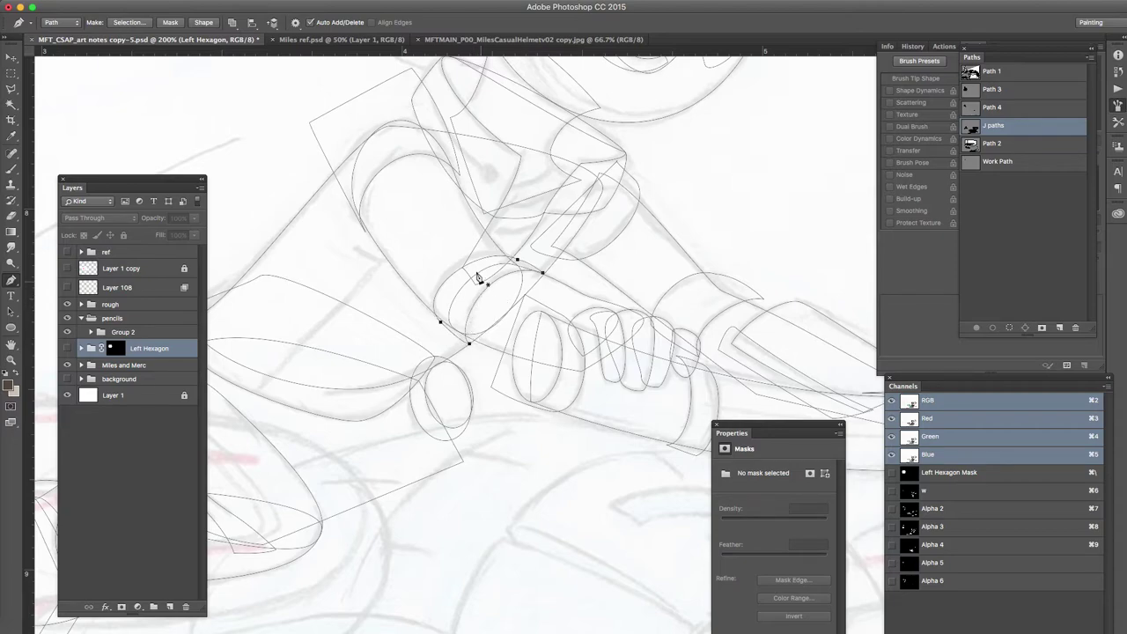
{"action": "left_click", "coordinate": [490, 255], "text": "super"}
{"action": "left_click_drag", "start_coordinate": [485, 242], "coordinate": [473, 235]}
Step: Trace the curved shirt fold on the chest below the collar as a closed path
{"action": "left_click_drag", "start_coordinate": [604, 227], "coordinate": [560, 312]}
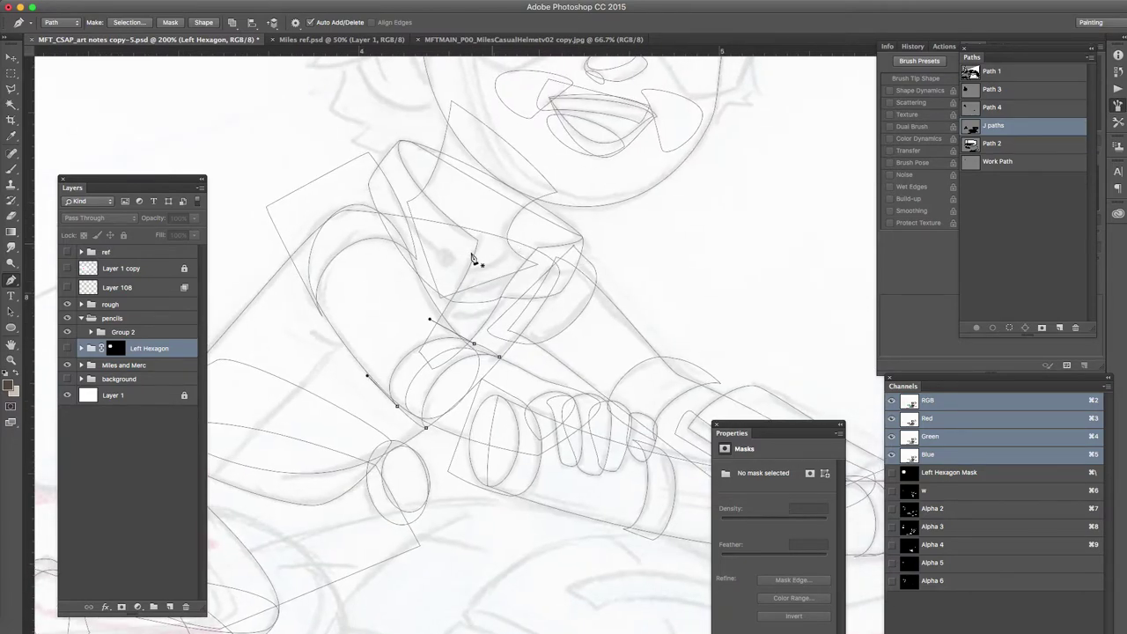
{"action": "left_click_drag", "start_coordinate": [454, 259], "coordinate": [471, 275]}
{"action": "left_click_drag", "start_coordinate": [522, 239], "coordinate": [536, 216]}
{"action": "left_click_drag", "start_coordinate": [455, 260], "coordinate": [436, 251]}
{"action": "left_click", "coordinate": [555, 263]}
{"action": "left_click", "coordinate": [418, 310]}
{"action": "left_click", "coordinate": [451, 265]}
{"action": "left_click_drag", "start_coordinate": [530, 261], "coordinate": [429, 299]}
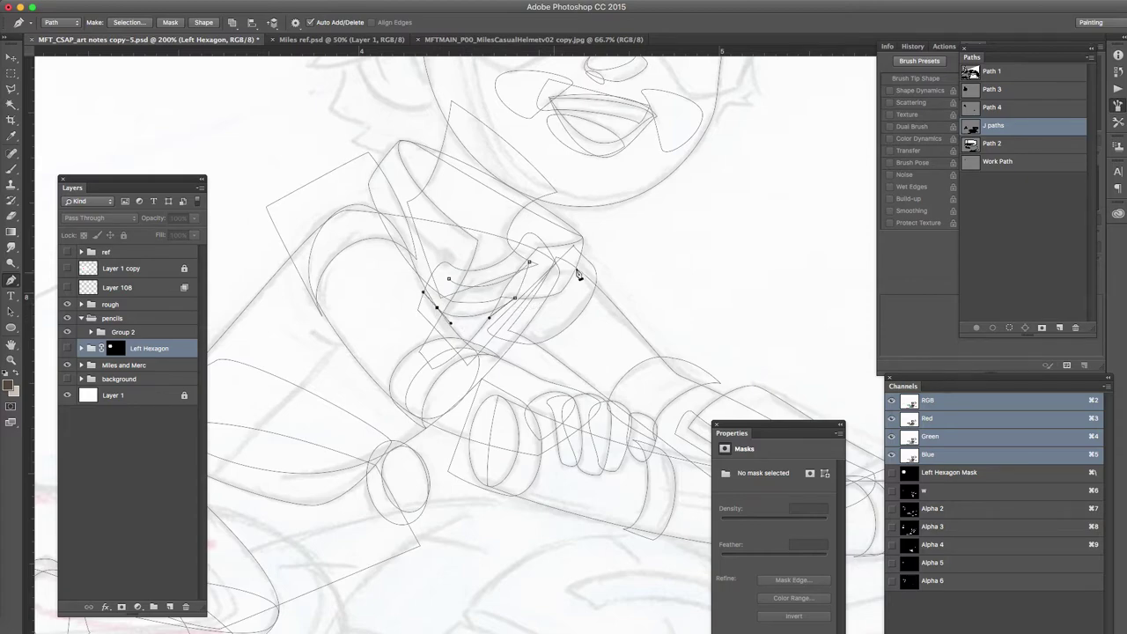
Step: Trace the pointed sideburn shape between the temple and the ear as a closed path
{"action": "left_click", "coordinate": [579, 275], "text": "alt"}
{"action": "left_click_drag", "start_coordinate": [540, 326], "coordinate": [467, 412]}
{"action": "left_click", "coordinate": [532, 305], "text": "super"}
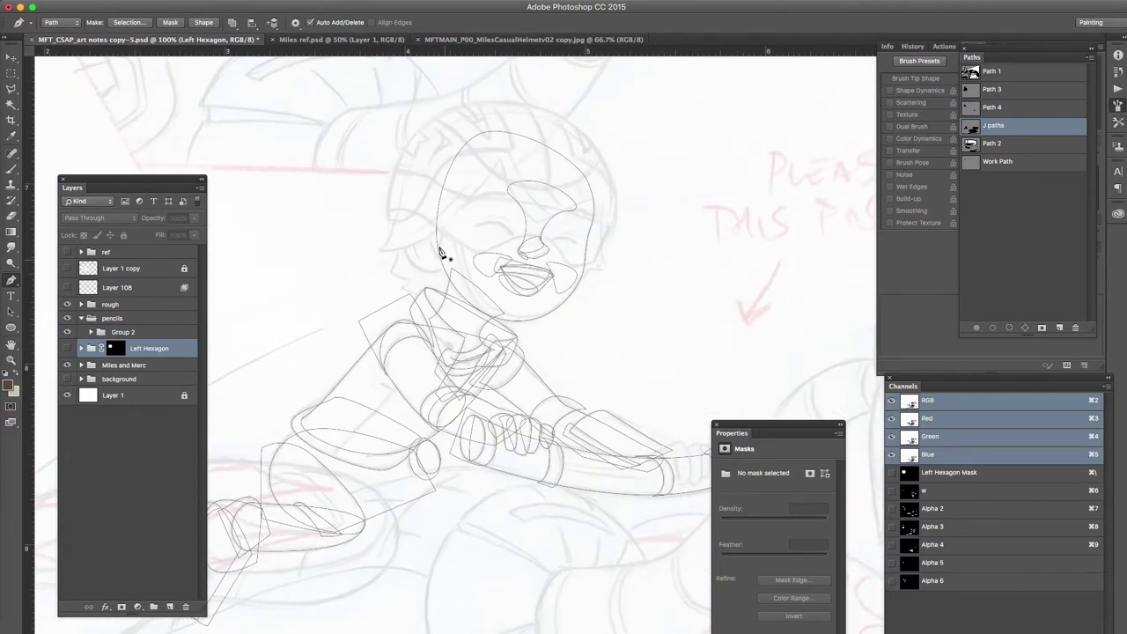
{"action": "left_click", "coordinate": [444, 262]}
{"action": "left_click", "coordinate": [443, 254], "text": "super"}
{"action": "left_click", "coordinate": [444, 255], "text": "super"}
{"action": "key", "text": "super+z"}
{"action": "left_click_drag", "start_coordinate": [430, 267], "coordinate": [424, 227]}
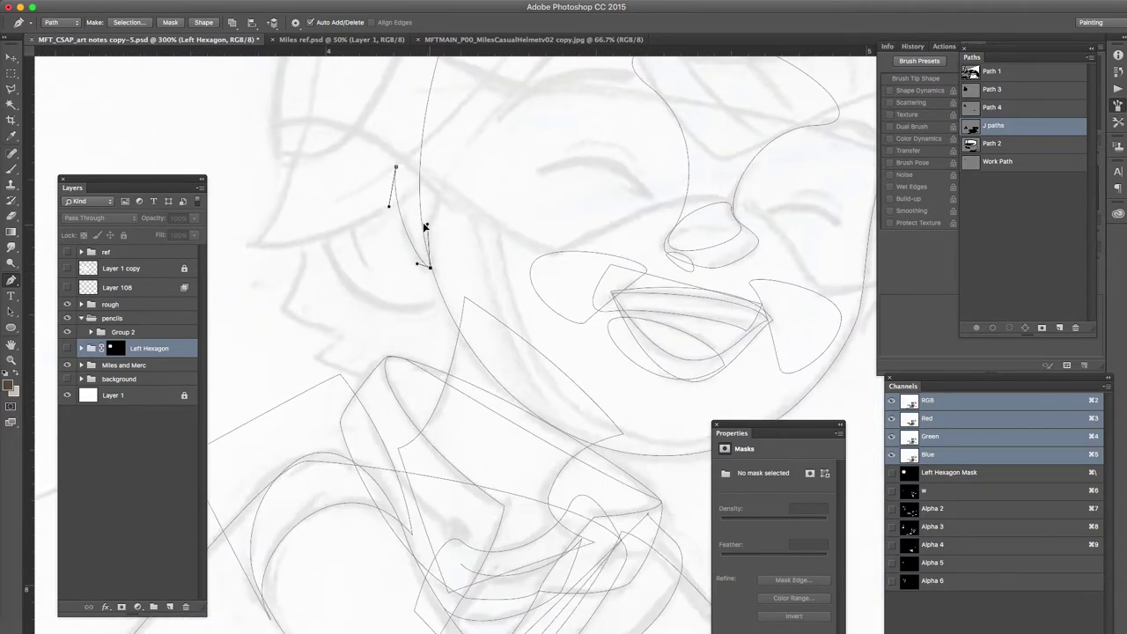
{"action": "left_click", "coordinate": [472, 172], "text": "alt+super"}
{"action": "left_click_drag", "start_coordinate": [495, 127], "coordinate": [474, 240]}
{"action": "left_click", "coordinate": [494, 170]}
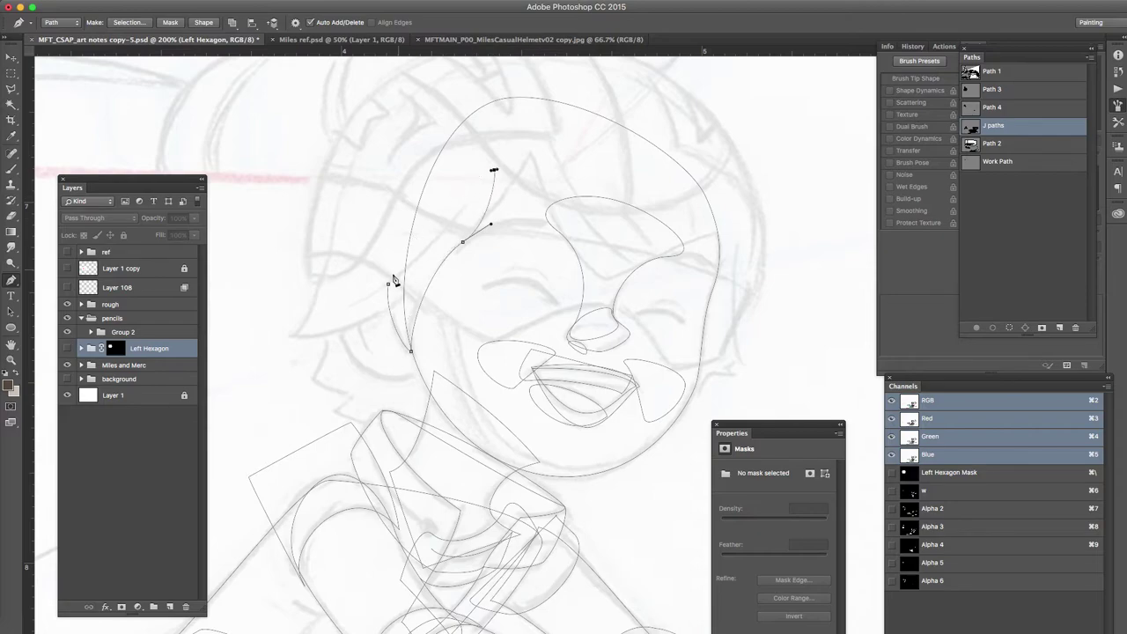
{"action": "left_click", "coordinate": [388, 286]}
{"action": "left_click", "coordinate": [420, 292], "text": "ctrl"}
Step: Trace the ear's outer outline as a closed path and adjust its outer anchor and handles to the sketch
{"action": "left_click_drag", "start_coordinate": [435, 258], "coordinate": [420, 279]}
{"action": "left_click", "coordinate": [417, 357], "text": "ctrl"}
{"action": "left_click_drag", "start_coordinate": [426, 366], "coordinate": [403, 399]}
{"action": "left_click_drag", "start_coordinate": [344, 327], "coordinate": [348, 278]}
{"action": "left_click", "coordinate": [415, 268]}
{"action": "left_click", "coordinate": [427, 368]}
{"action": "left_click_drag", "start_coordinate": [427, 366], "coordinate": [427, 361]}
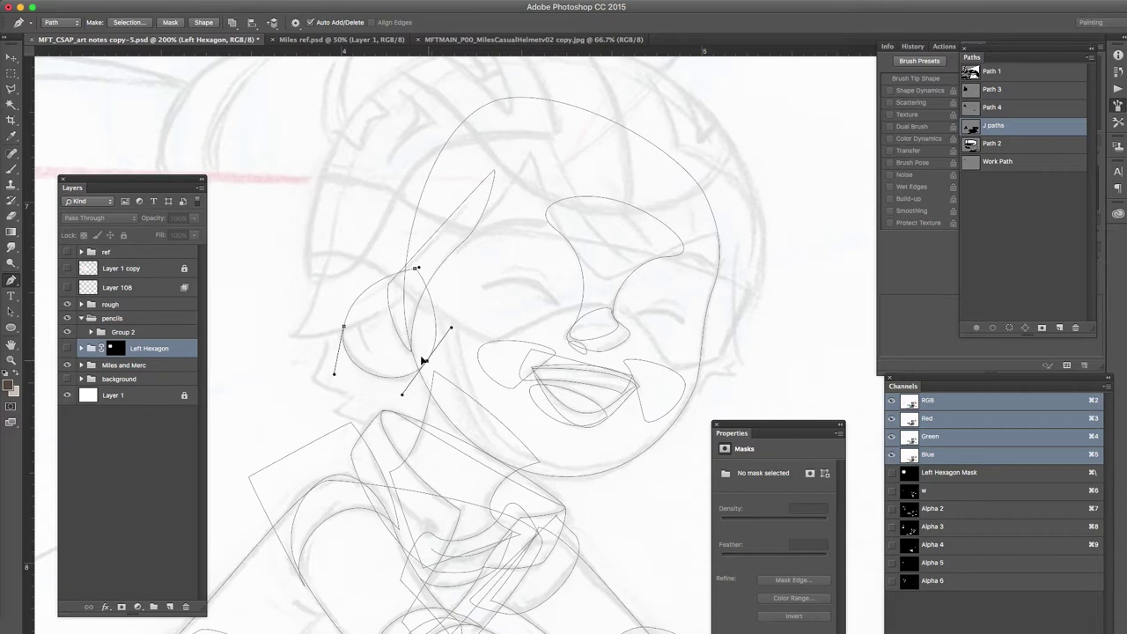
{"action": "left_click_drag", "start_coordinate": [344, 327], "coordinate": [338, 308]}
{"action": "left_click_drag", "start_coordinate": [328, 354], "coordinate": [336, 376]}
{"action": "left_click", "coordinate": [377, 342], "text": "super"}
Step: Trace the inner ear shape as a closed path inside the ear outline
{"action": "mouse_move", "coordinate": [363, 308]}
{"action": "left_mouse_down"}
{"action": "mouse_move", "coordinate": [365, 346]}
{"action": "mouse_move", "coordinate": [401, 352]}
{"action": "mouse_move", "coordinate": [377, 328]}
{"action": "mouse_move", "coordinate": [394, 310]}
{"action": "mouse_move", "coordinate": [366, 284]}
{"action": "mouse_move", "coordinate": [357, 311]}
{"action": "left_mouse_up"}
{"action": "left_click", "coordinate": [363, 308]}
{"action": "left_click", "coordinate": [390, 356], "text": "ctrl"}
{"action": "left_click_drag", "start_coordinate": [394, 350], "coordinate": [368, 329]}
{"action": "left_click", "coordinate": [381, 349], "text": "ctrl"}
Step: Trace a thin closed path along the jawline from in front of the ear around to the chin's far side
{"action": "left_click_drag", "start_coordinate": [436, 304], "coordinate": [455, 385]}
{"action": "left_click_drag", "start_coordinate": [499, 460], "coordinate": [526, 479]}
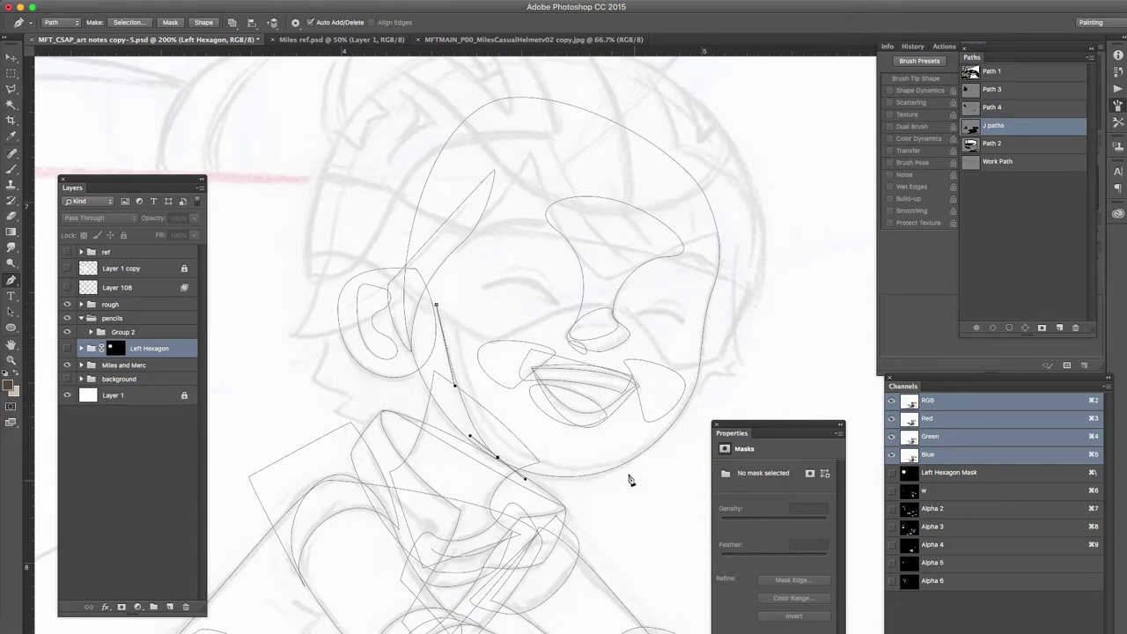
{"action": "left_click", "coordinate": [638, 455]}
{"action": "left_click_drag", "start_coordinate": [664, 432], "coordinate": [600, 490]}
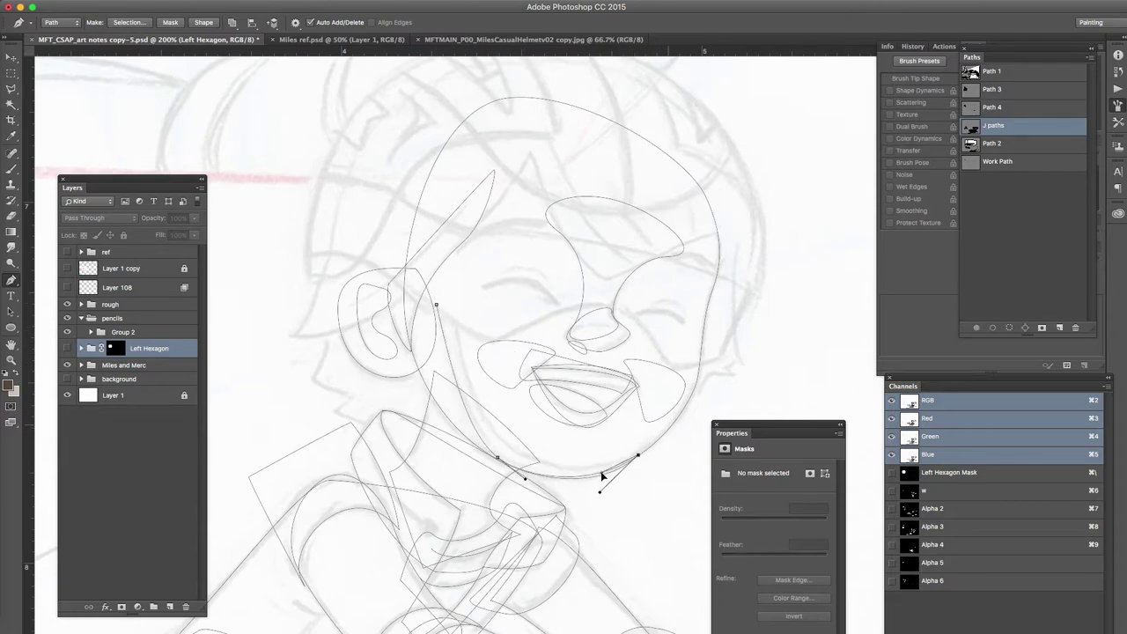
{"action": "left_click_drag", "start_coordinate": [499, 439], "coordinate": [471, 412]}
{"action": "mouse_move", "coordinate": [459, 320]}
{"action": "left_mouse_down"}
{"action": "mouse_move", "coordinate": [455, 301]}
{"action": "mouse_move", "coordinate": [455, 322]}
{"action": "left_mouse_up"}
{"action": "left_click", "coordinate": [437, 304]}
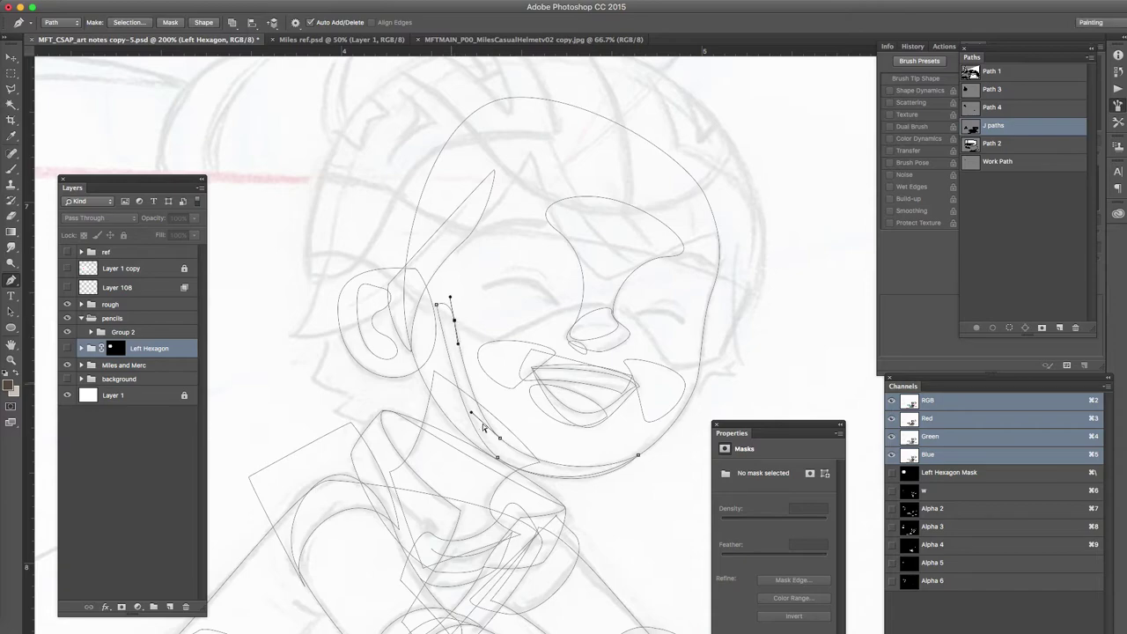
Step: Adjust the jawline strip's anchors and handles so its curves follow the cheek and chin
{"action": "left_click", "coordinate": [498, 456], "text": "ctrl"}
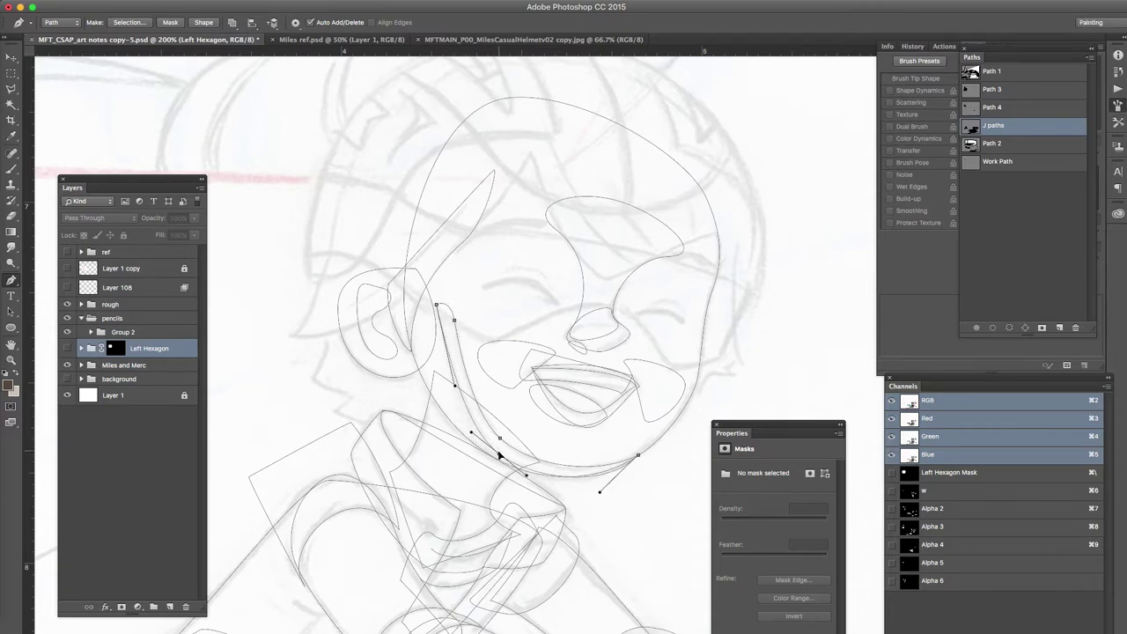
{"action": "left_click_drag", "start_coordinate": [456, 390], "coordinate": [446, 390]}
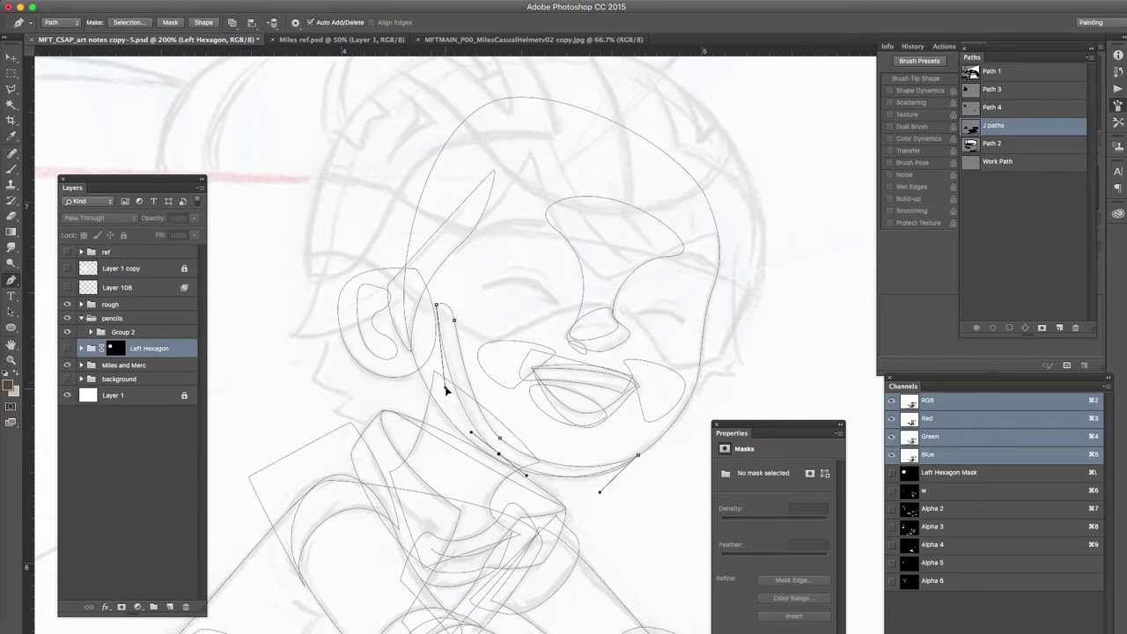
{"action": "left_click_drag", "start_coordinate": [437, 304], "coordinate": [440, 299]}
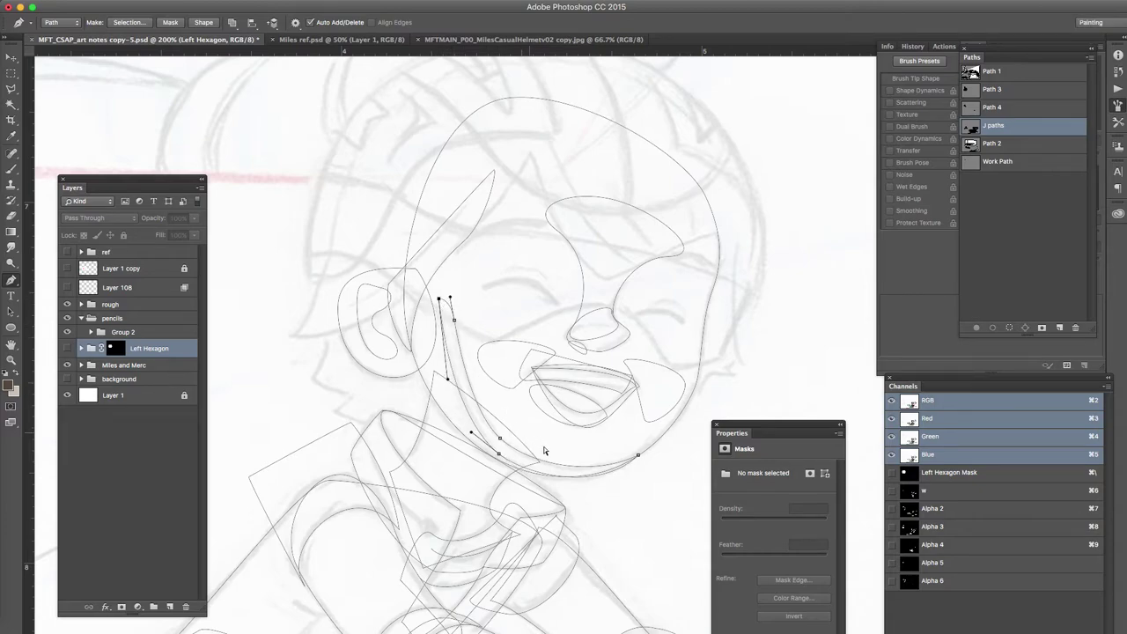
{"action": "left_click", "coordinate": [563, 466], "text": "super"}
{"action": "left_click", "coordinate": [591, 480], "text": "ctrl"}
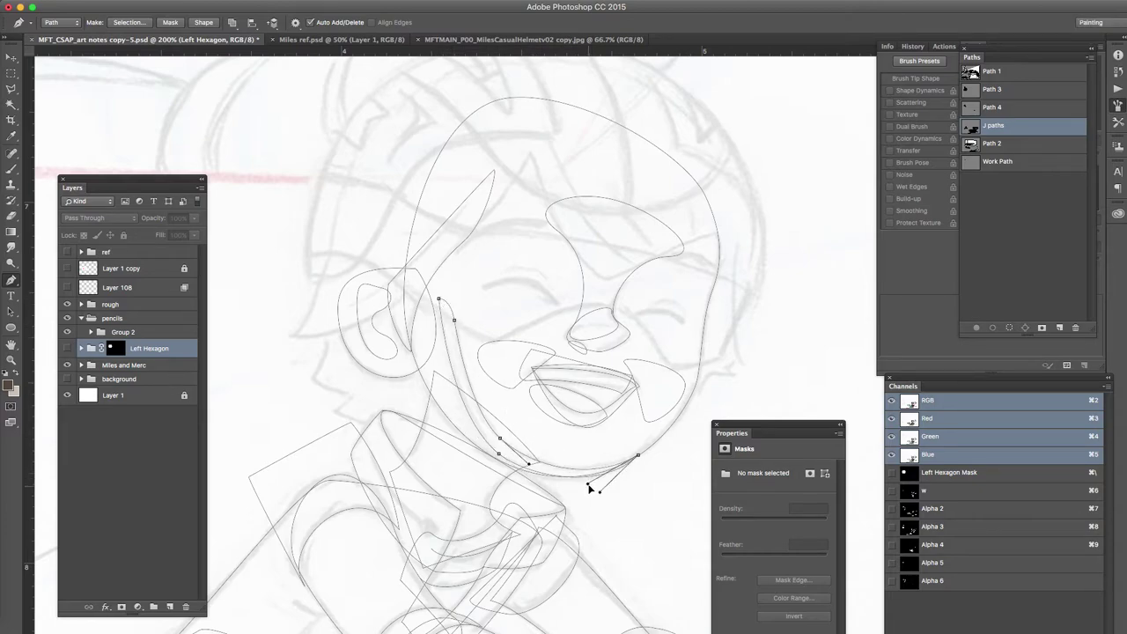
{"action": "left_click", "coordinate": [623, 478], "text": "super"}
Step: Trace the swept hair section above the ear as a closed path and reshape its tip and crown curve
{"action": "left_click_drag", "start_coordinate": [297, 336], "coordinate": [372, 335]}
{"action": "left_click_drag", "start_coordinate": [531, 151], "coordinate": [543, 71]}
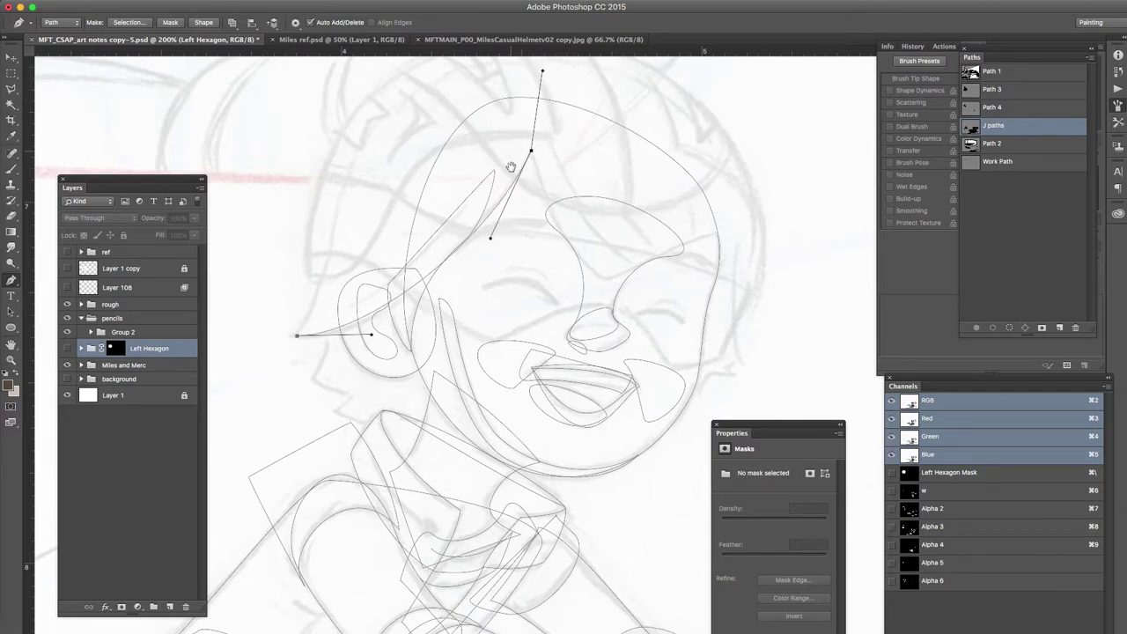
{"action": "scroll", "coordinate": [506, 194], "scroll_direction": "up", "scroll_amount": 5}
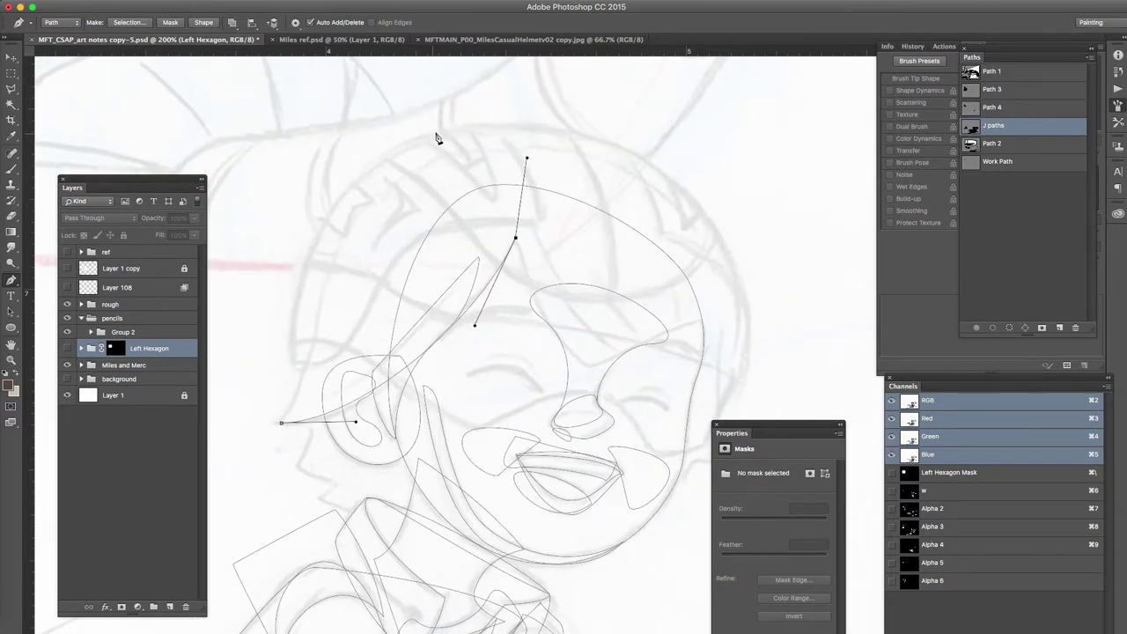
{"action": "left_click_drag", "start_coordinate": [392, 188], "coordinate": [331, 230]}
{"action": "left_click", "coordinate": [282, 423]}
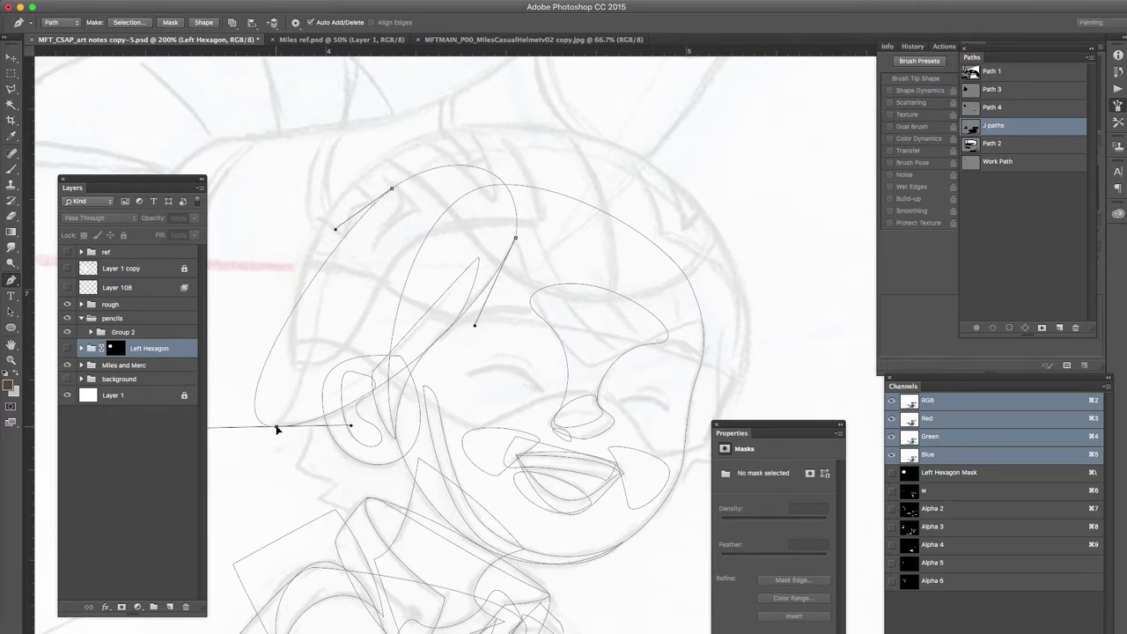
{"action": "scroll", "coordinate": [276, 429], "scroll_direction": "left", "scroll_amount": 4}
{"action": "left_click_drag", "start_coordinate": [277, 437], "coordinate": [393, 393]}
{"action": "left_click_drag", "start_coordinate": [466, 196], "coordinate": [450, 200]}
{"action": "left_click_drag", "start_coordinate": [534, 189], "coordinate": [506, 164]}
Step: Trace the hair along the far side of the head as a path from the cheek over to the crown
{"action": "left_click", "coordinate": [509, 164], "text": "alt+super"}
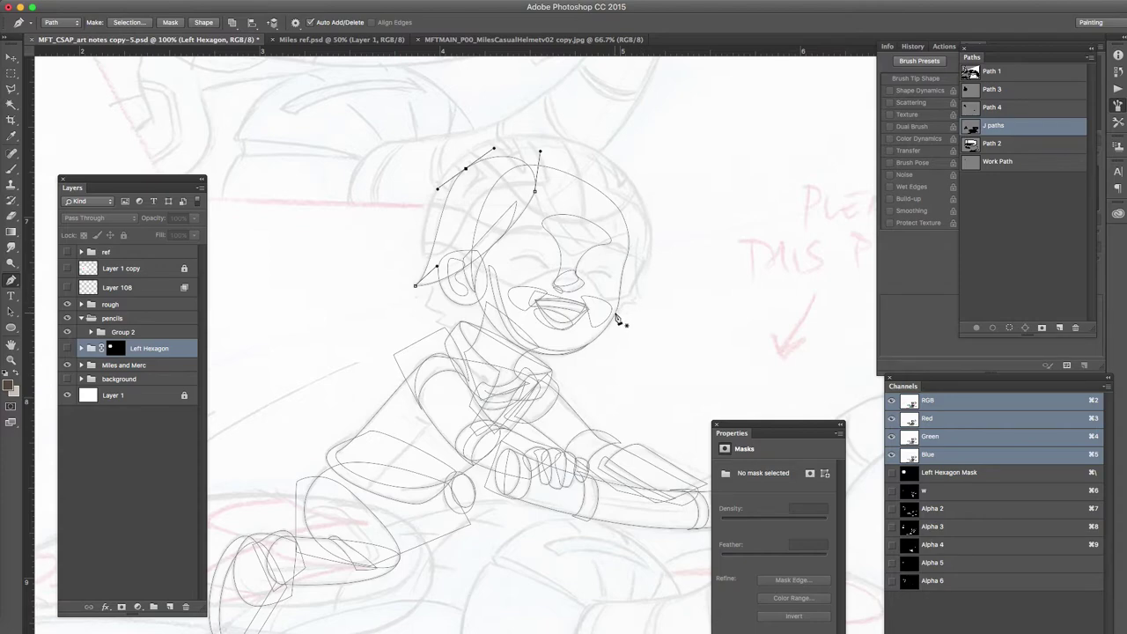
{"action": "left_click_drag", "start_coordinate": [606, 321], "coordinate": [622, 310]}
{"action": "left_click_drag", "start_coordinate": [632, 196], "coordinate": [610, 157]}
{"action": "left_click_drag", "start_coordinate": [490, 158], "coordinate": [520, 134]}
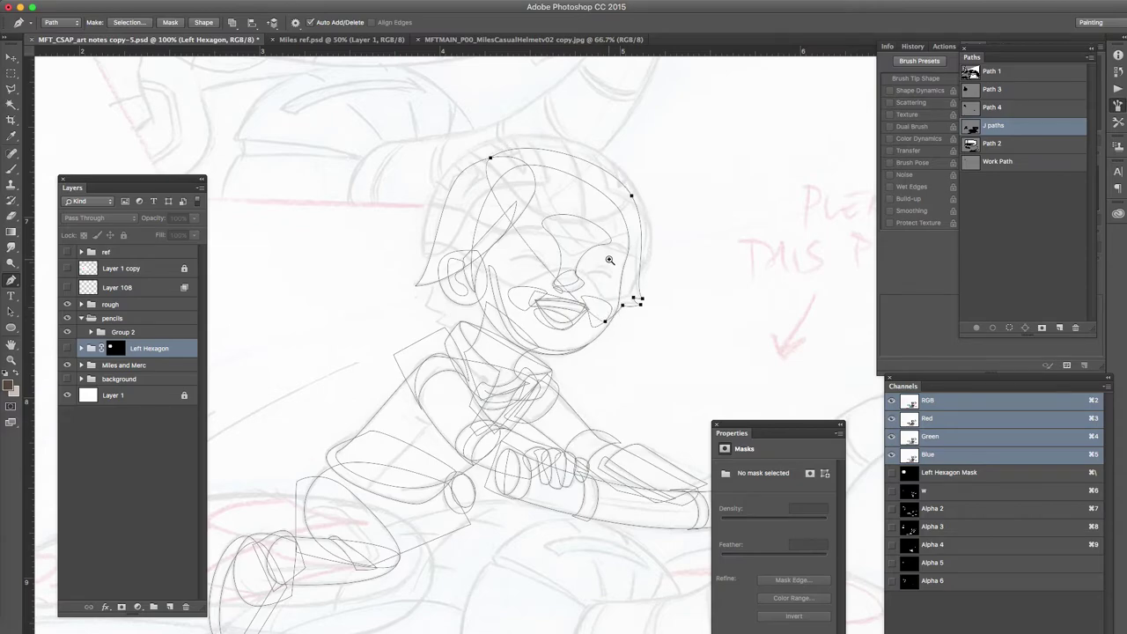
Step: Add an anchor at the top of the far-side hair path and adjust its curves and cheek tips to the sketch
{"action": "left_click", "coordinate": [609, 261], "text": "super"}
{"action": "left_click_drag", "start_coordinate": [616, 226], "coordinate": [595, 346]}
{"action": "left_click", "coordinate": [526, 173]}
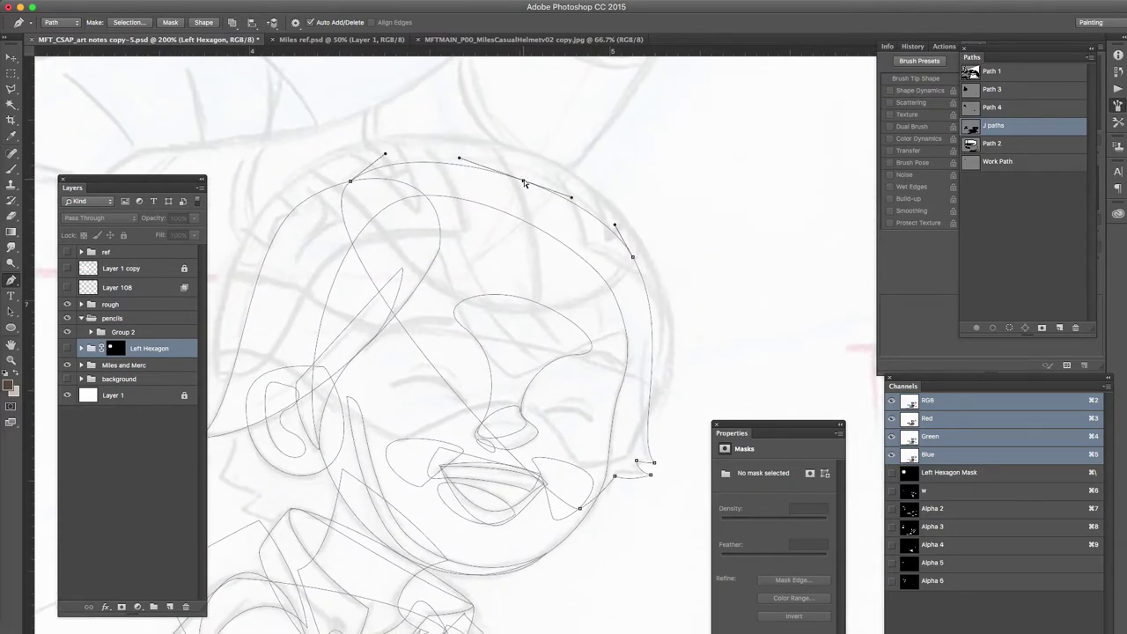
{"action": "left_click", "coordinate": [653, 360], "text": "super"}
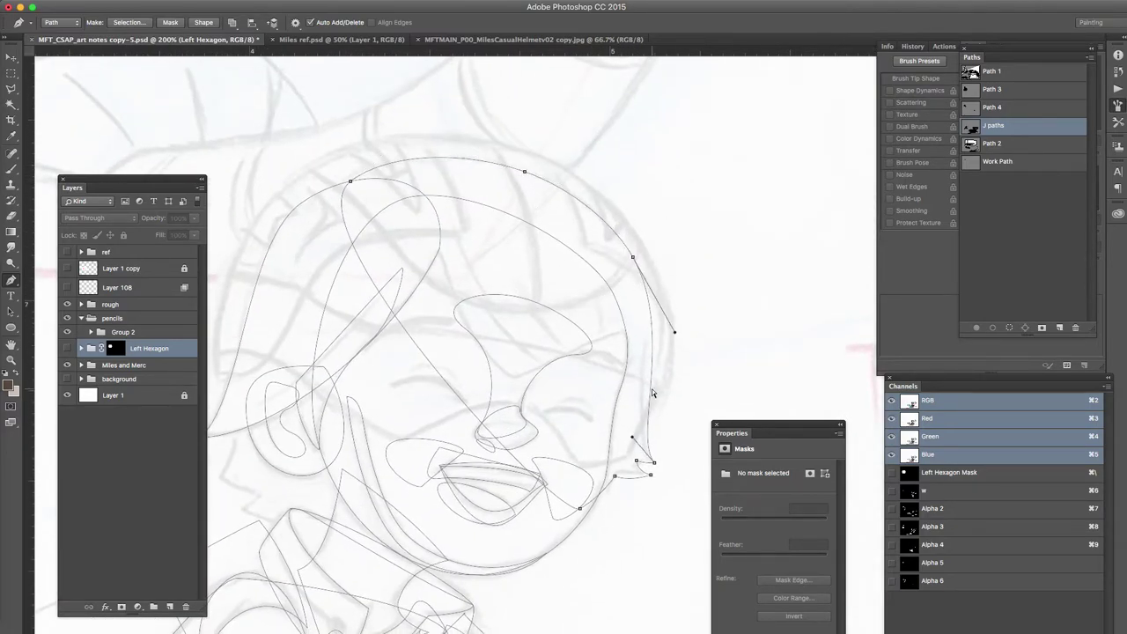
{"action": "left_click_drag", "start_coordinate": [632, 438], "coordinate": [620, 408]}
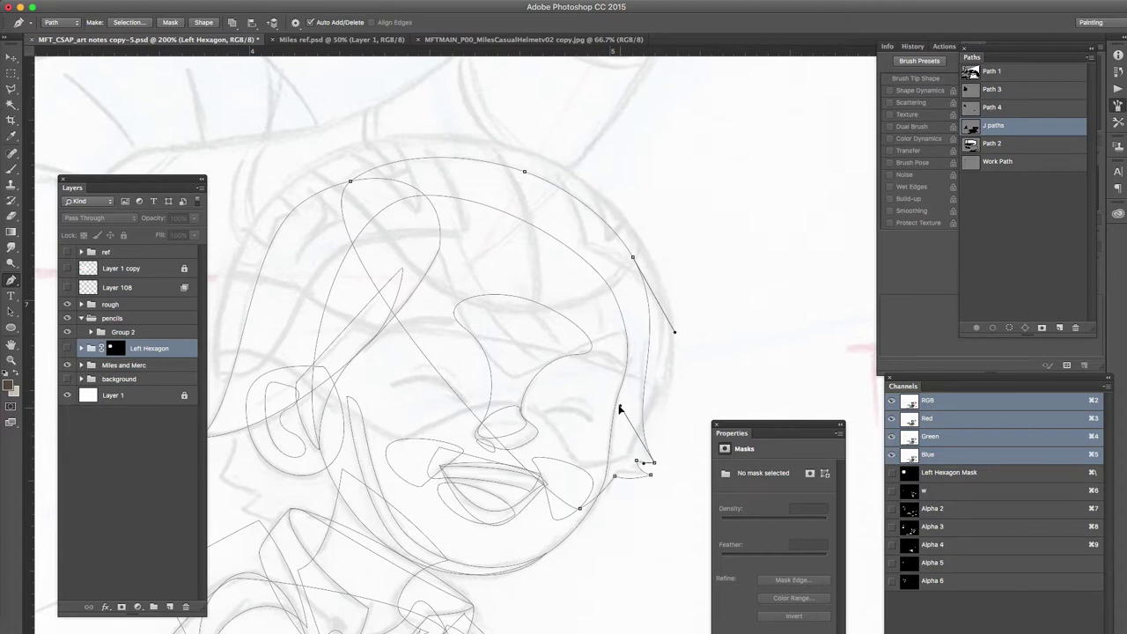
{"action": "left_click_drag", "start_coordinate": [651, 476], "coordinate": [628, 480]}
Step: Trace the fringe over the forehead as a closed path with its point between the eyebrows
{"action": "left_click_drag", "start_coordinate": [414, 214], "coordinate": [448, 267]}
{"action": "left_click_drag", "start_coordinate": [514, 377], "coordinate": [538, 377]}
{"action": "left_click_drag", "start_coordinate": [633, 330], "coordinate": [548, 176]}
{"action": "left_click", "coordinate": [396, 190]}
{"action": "key", "text": "super+z"}
{"action": "left_click", "coordinate": [480, 187]}
{"action": "left_click", "coordinate": [414, 213]}
Step: Add an anchor on the fringe path's outer edge and adjust the handles to round it along the head
{"action": "left_click", "coordinate": [572, 235], "text": "super"}
{"action": "left_click", "coordinate": [571, 237]}
{"action": "left_click_drag", "start_coordinate": [572, 236], "coordinate": [601, 241]}
{"action": "left_click_drag", "start_coordinate": [614, 289], "coordinate": [623, 288]}
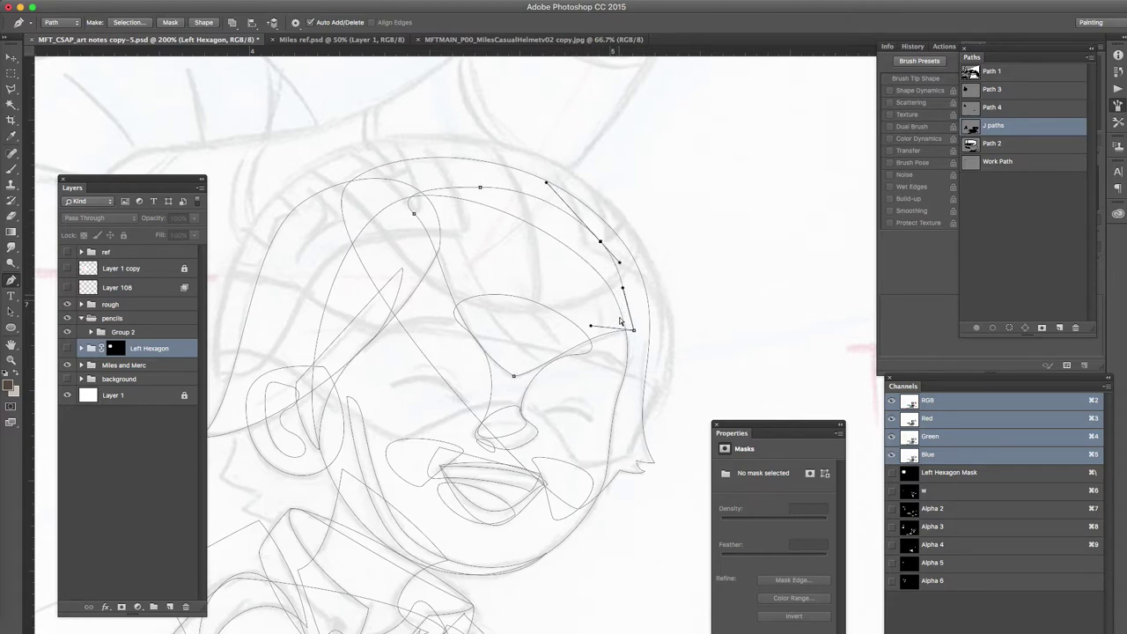
{"action": "left_click_drag", "start_coordinate": [589, 335], "coordinate": [589, 347]}
{"action": "left_click", "coordinate": [585, 368], "text": "super"}
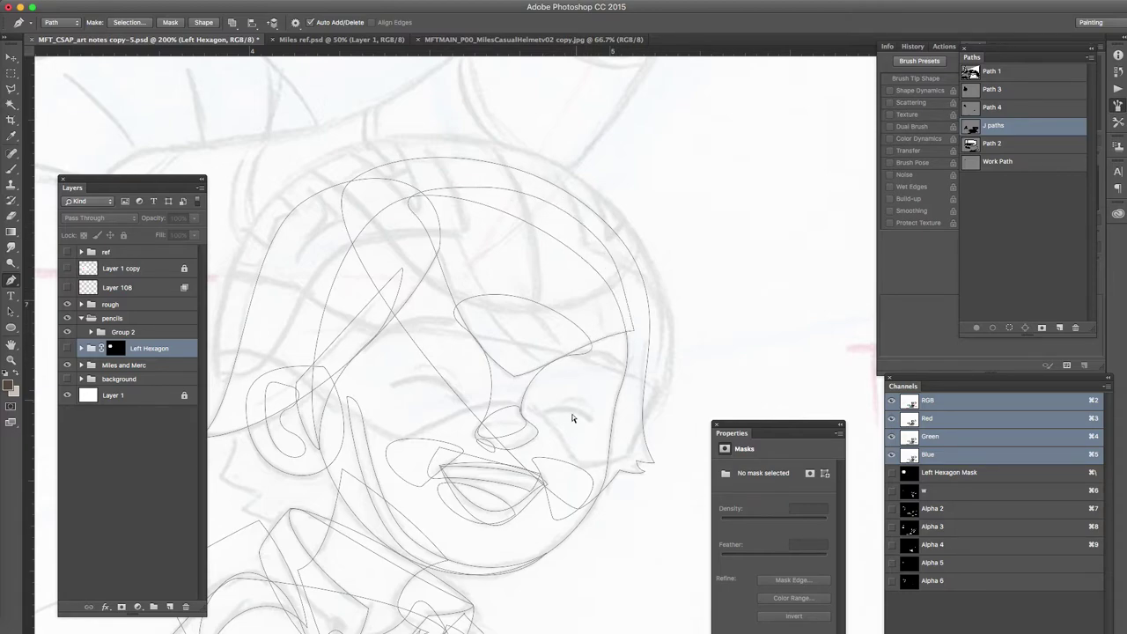
Step: Trace the curved lash lines of the far and near closed eyes as thin closed paths
{"action": "left_click_drag", "start_coordinate": [546, 426], "coordinate": [599, 412]}
{"action": "left_click", "coordinate": [549, 392]}
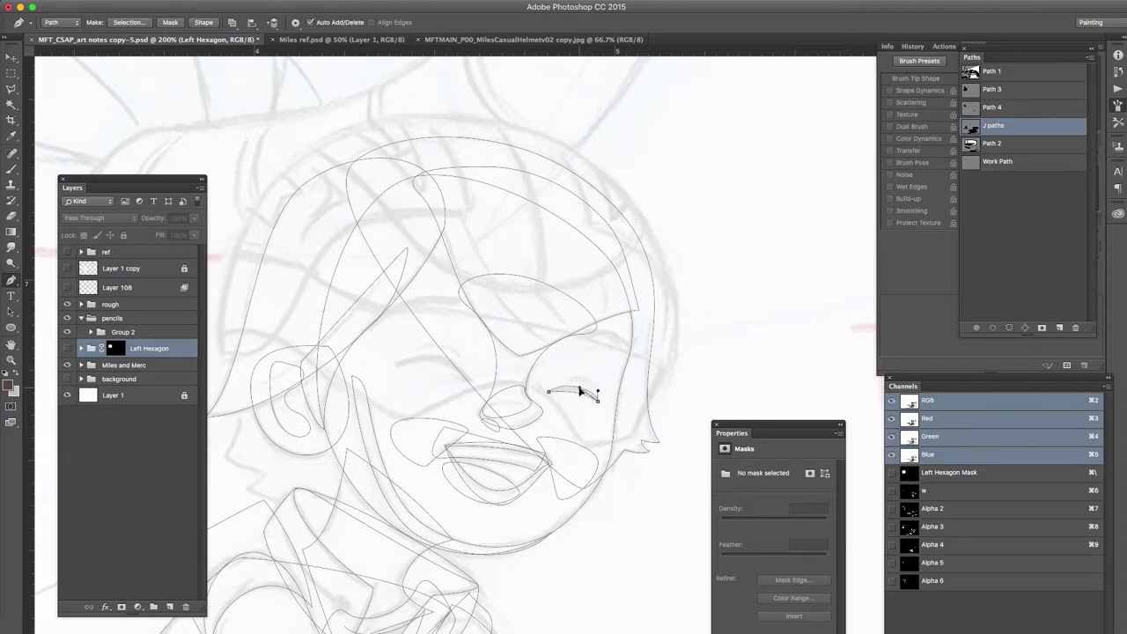
{"action": "left_click_drag", "start_coordinate": [400, 364], "coordinate": [428, 344]}
{"action": "left_click_drag", "start_coordinate": [468, 381], "coordinate": [473, 406]}
{"action": "left_click", "coordinate": [400, 364]}
Step: Trace a second curved closed shape at each lash line and adjust the anchors to fit both eyes
{"action": "left_click_drag", "start_coordinate": [417, 349], "coordinate": [450, 328]}
{"action": "left_click_drag", "start_coordinate": [462, 371], "coordinate": [463, 380]}
{"action": "left_click_drag", "start_coordinate": [417, 349], "coordinate": [439, 324]}
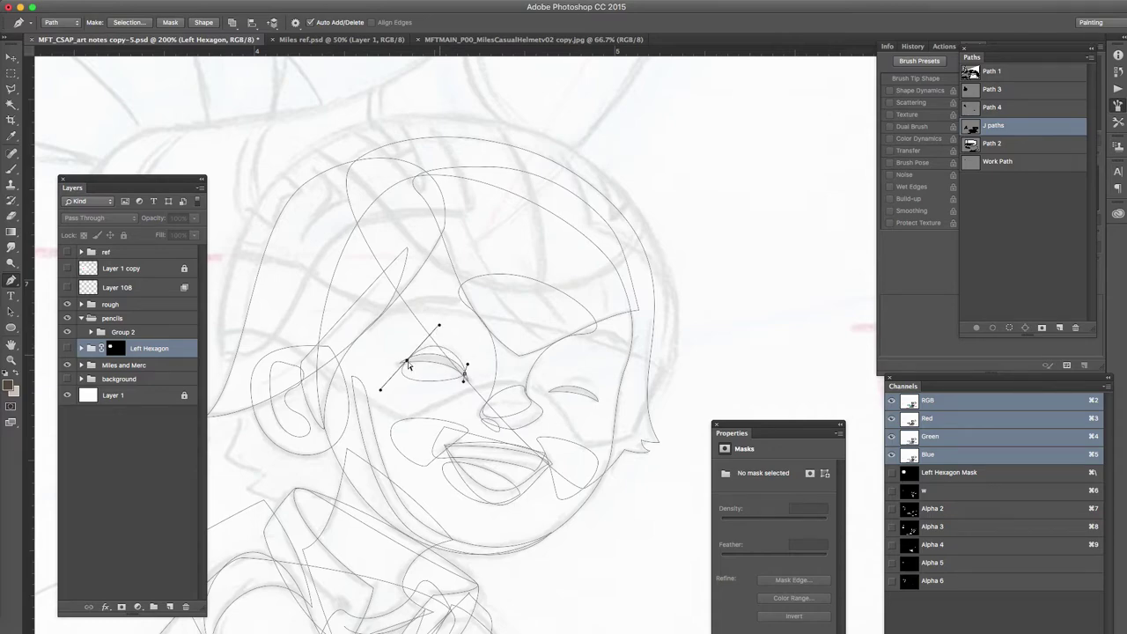
{"action": "left_click_drag", "start_coordinate": [386, 389], "coordinate": [427, 371]}
{"action": "left_click_drag", "start_coordinate": [556, 387], "coordinate": [573, 368]}
{"action": "mouse_move", "coordinate": [597, 400]}
{"action": "left_mouse_down"}
{"action": "mouse_move", "coordinate": [589, 418]}
{"action": "mouse_move", "coordinate": [595, 405]}
{"action": "left_mouse_up"}
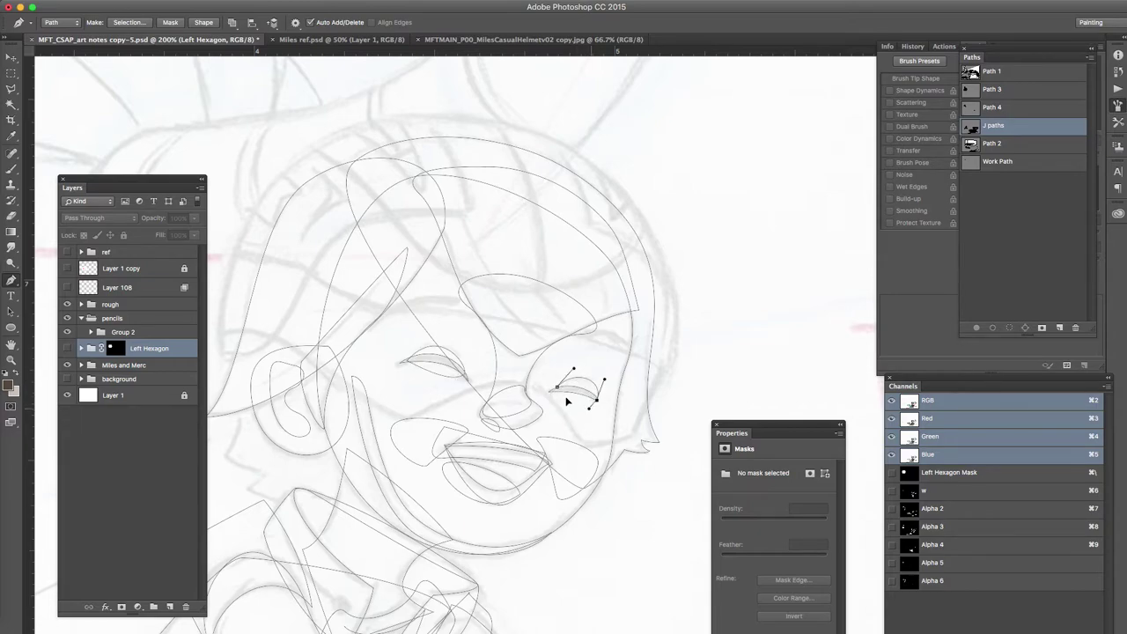
{"action": "left_click", "coordinate": [557, 388]}
{"action": "left_click_drag", "start_coordinate": [557, 389], "coordinate": [555, 391]}
{"action": "left_click", "coordinate": [576, 420], "text": "super"}
Step: Trace a small four-point path across the lower nose down to the upper lip
{"action": "left_click_drag", "start_coordinate": [481, 411], "coordinate": [562, 425]}
{"action": "left_click", "coordinate": [523, 446]}
{"action": "left_click", "coordinate": [465, 426]}
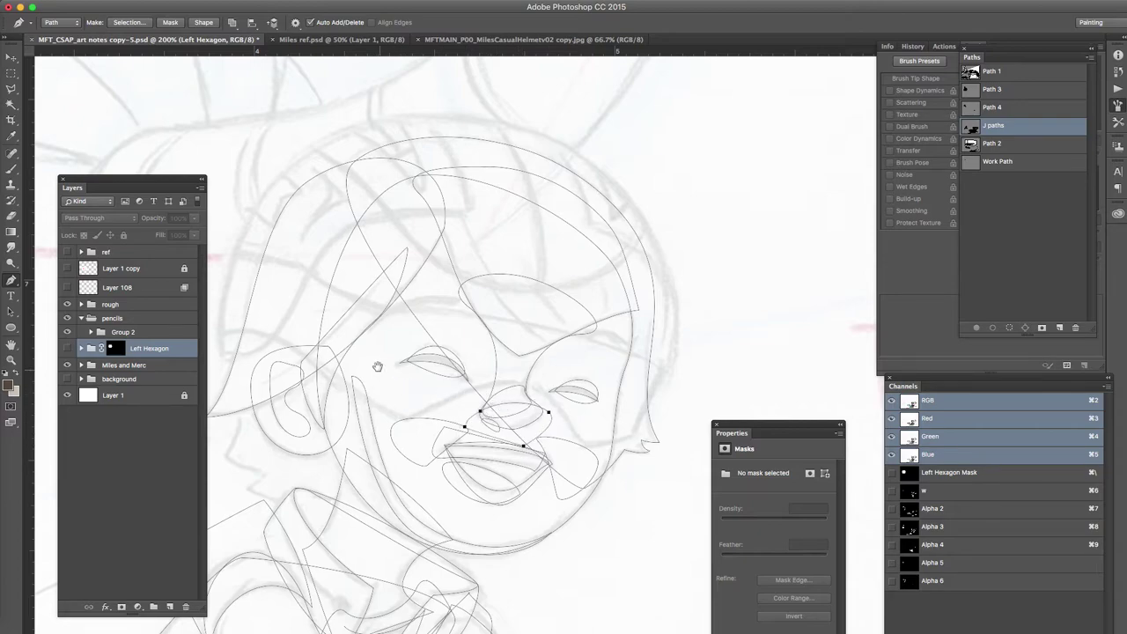
Step: Trace the jagged hair tuft behind and below the ear as a closed path
{"action": "left_click_drag", "start_coordinate": [335, 303], "coordinate": [393, 312]}
{"action": "left_click", "coordinate": [392, 311], "text": "alt"}
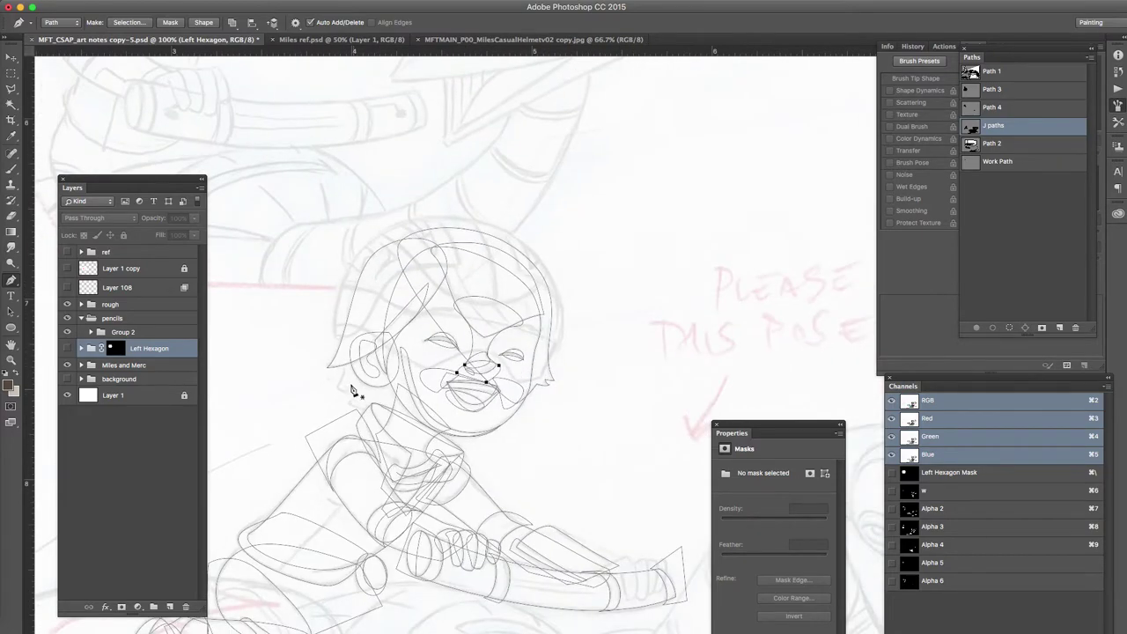
{"action": "left_click_drag", "start_coordinate": [347, 358], "coordinate": [357, 403]}
{"action": "left_click", "coordinate": [336, 387]}
{"action": "left_click", "coordinate": [401, 416]}
{"action": "left_click", "coordinate": [413, 310]}
Step: Trace the helmet dome as a curved path from the near side over the crown to the far side and adjust its handles
{"action": "left_click_drag", "start_coordinate": [337, 336], "coordinate": [332, 230]}
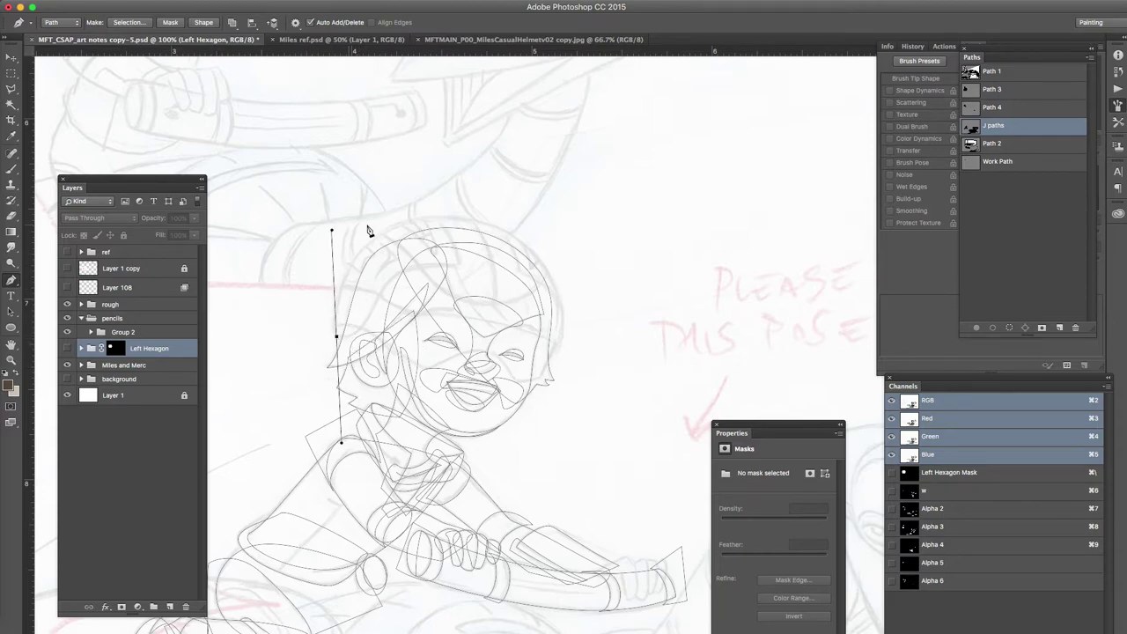
{"action": "left_click_drag", "start_coordinate": [558, 344], "coordinate": [533, 448]}
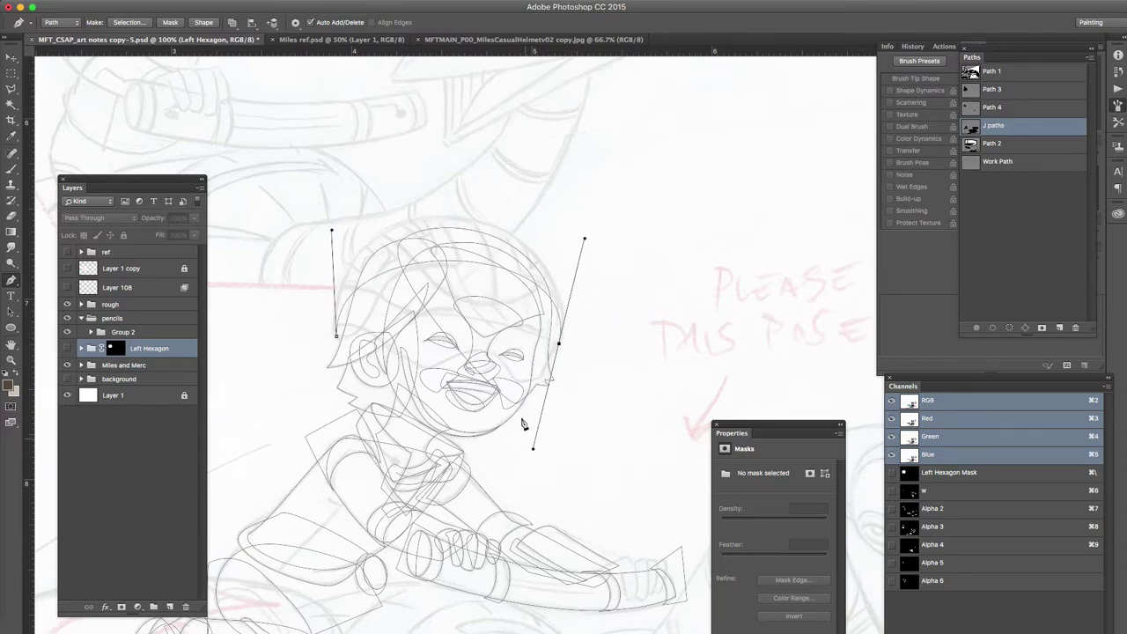
{"action": "left_click", "coordinate": [338, 335]}
{"action": "left_click", "coordinate": [465, 259]}
{"action": "left_click_drag", "start_coordinate": [465, 259], "coordinate": [457, 220]}
{"action": "left_click_drag", "start_coordinate": [334, 279], "coordinate": [331, 246]}
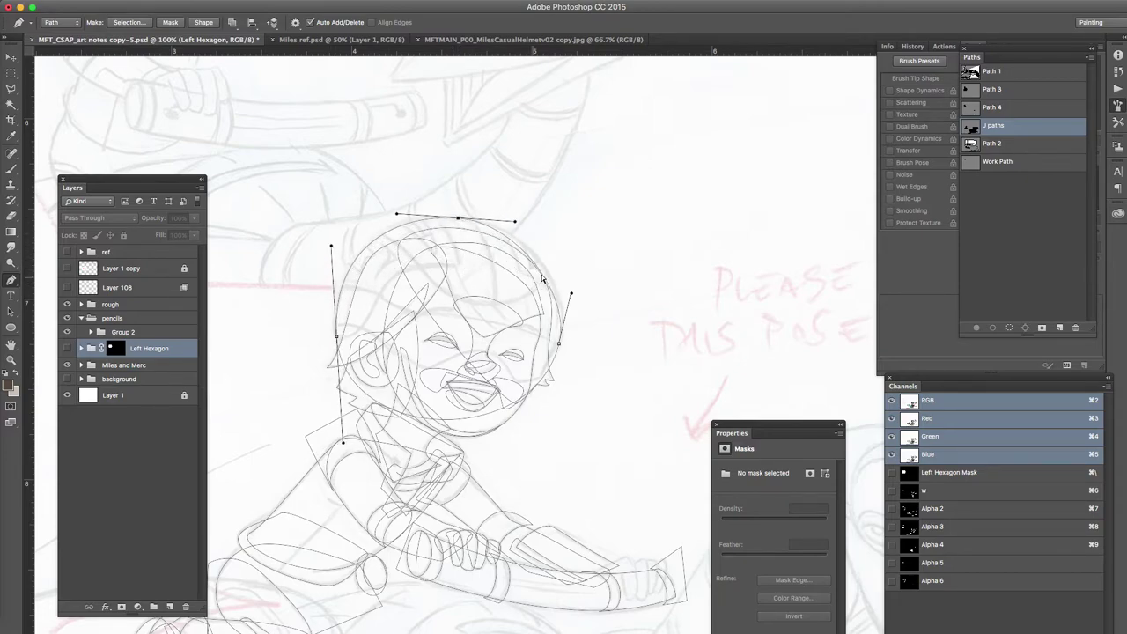
{"action": "left_click_drag", "start_coordinate": [571, 296], "coordinate": [577, 278]}
{"action": "left_click", "coordinate": [587, 344], "text": "super"}
Step: Trace the helmet's two seam lines, a U-shaped curve dipping to the brow and an arc from crown to brow
{"action": "left_click_drag", "start_coordinate": [371, 230], "coordinate": [400, 228]}
{"action": "left_click_drag", "start_coordinate": [492, 304], "coordinate": [558, 305]}
{"action": "left_click", "coordinate": [547, 224]}
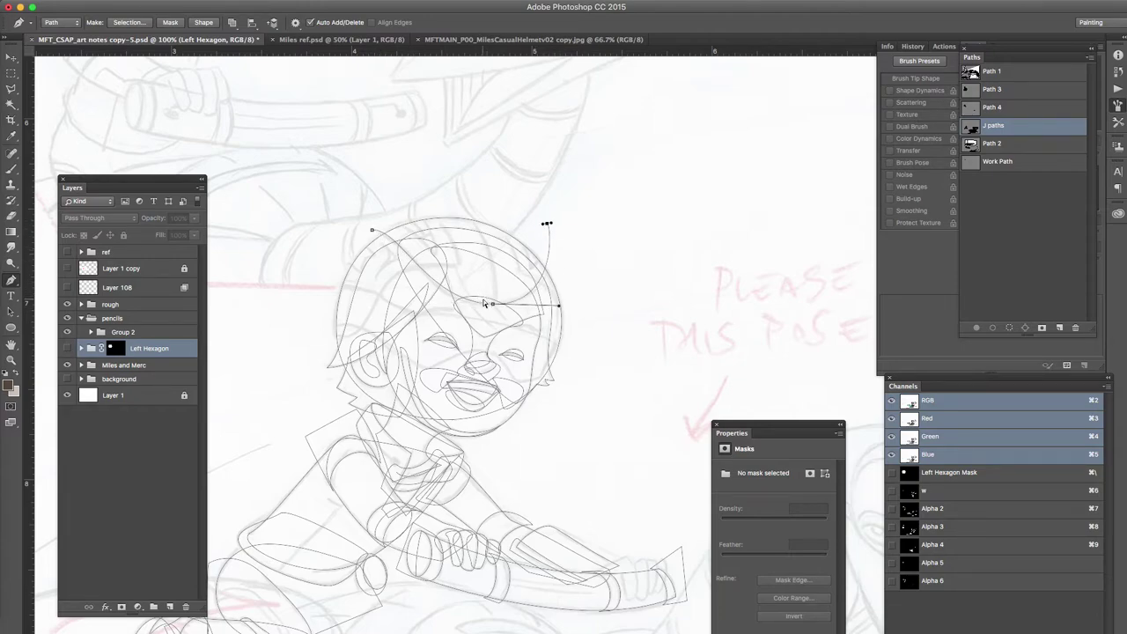
{"action": "left_click_drag", "start_coordinate": [494, 303], "coordinate": [491, 305]}
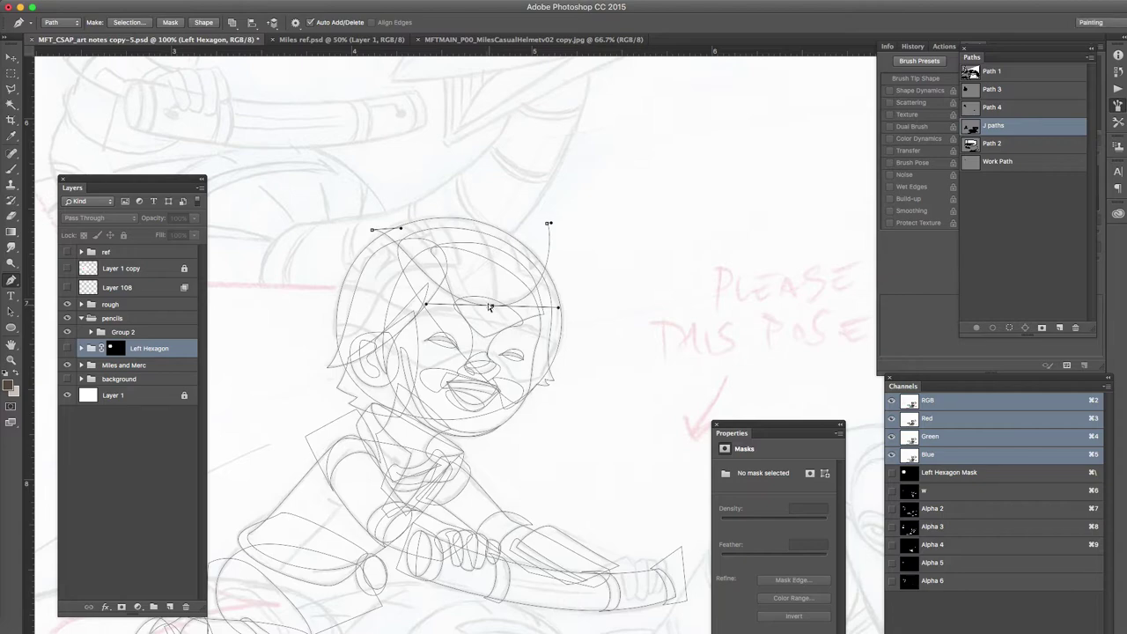
{"action": "left_click_drag", "start_coordinate": [461, 212], "coordinate": [495, 229]}
{"action": "left_click", "coordinate": [495, 307]}
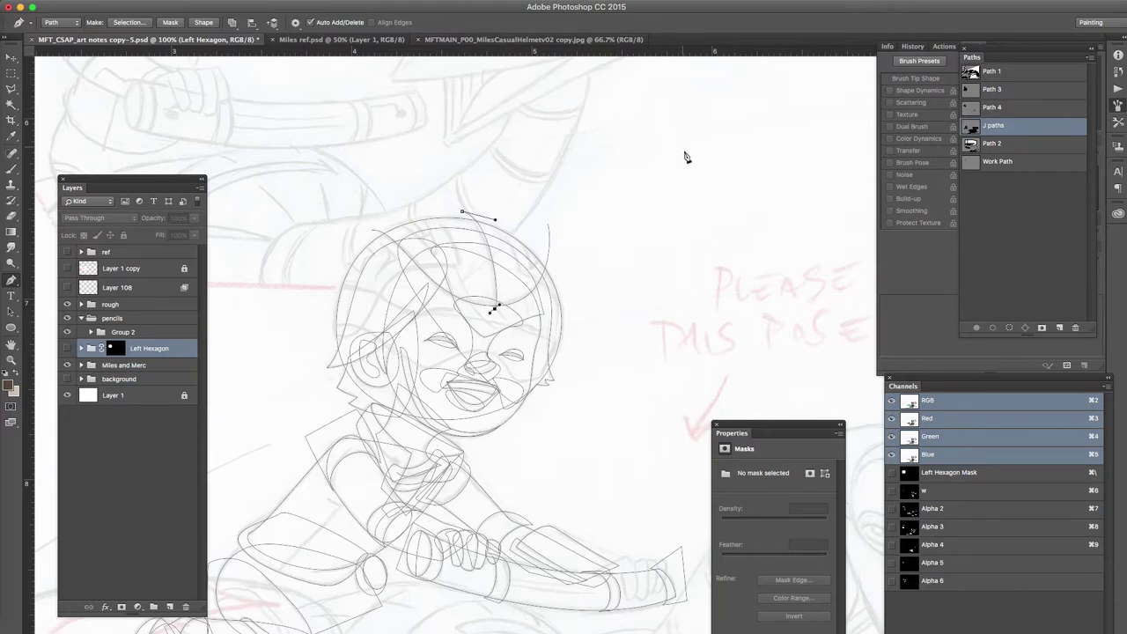
{"action": "left_click_drag", "start_coordinate": [458, 215], "coordinate": [492, 224]}
{"action": "left_click", "coordinate": [549, 242], "text": "super"}
Step: Trace a path along the helmet's opening from behind the ear over the forehead and up around the crown section
{"action": "left_click_drag", "start_coordinate": [335, 337], "coordinate": [319, 337]}
{"action": "left_click_drag", "start_coordinate": [387, 284], "coordinate": [403, 265]}
{"action": "key", "text": "super+z"}
{"action": "left_click_drag", "start_coordinate": [370, 315], "coordinate": [380, 293]}
{"action": "left_click_drag", "start_coordinate": [457, 265], "coordinate": [526, 279]}
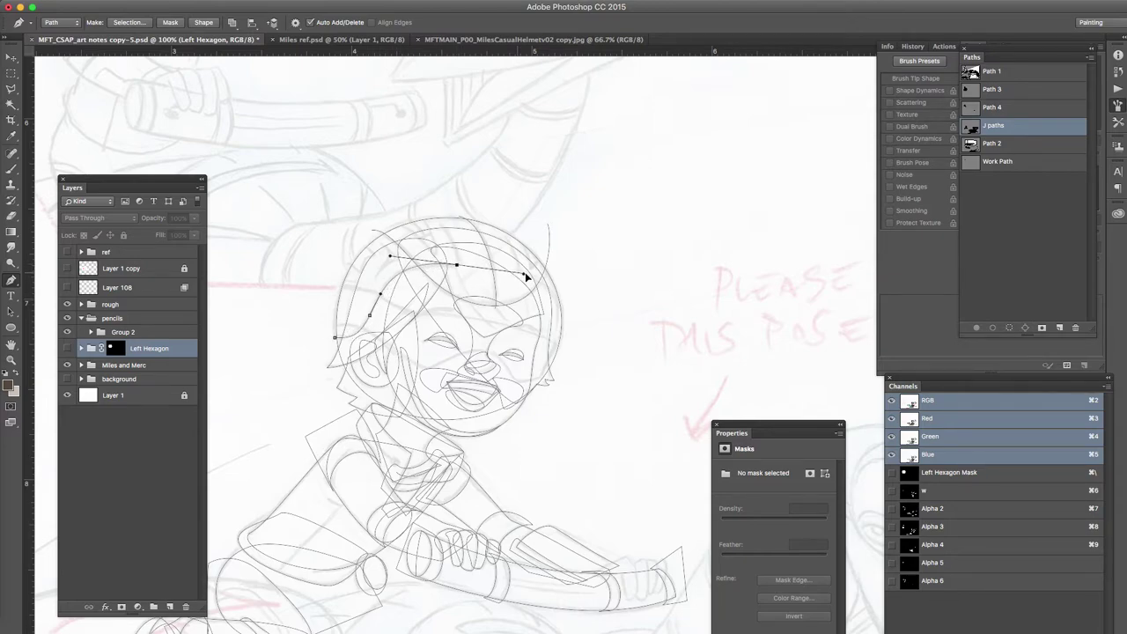
{"action": "left_click_drag", "start_coordinate": [462, 251], "coordinate": [461, 247]}
{"action": "left_click_drag", "start_coordinate": [431, 211], "coordinate": [425, 209]}
{"action": "left_click", "coordinate": [495, 221]}
Step: Continue the helmet path down the far side of the head and close it with a loose outline around the outside
{"action": "left_click_drag", "start_coordinate": [520, 271], "coordinate": [525, 278]}
{"action": "left_click_drag", "start_coordinate": [563, 314], "coordinate": [574, 350]}
{"action": "left_click", "coordinate": [569, 380]}
{"action": "left_click", "coordinate": [602, 180]}
{"action": "left_click", "coordinate": [300, 160]}
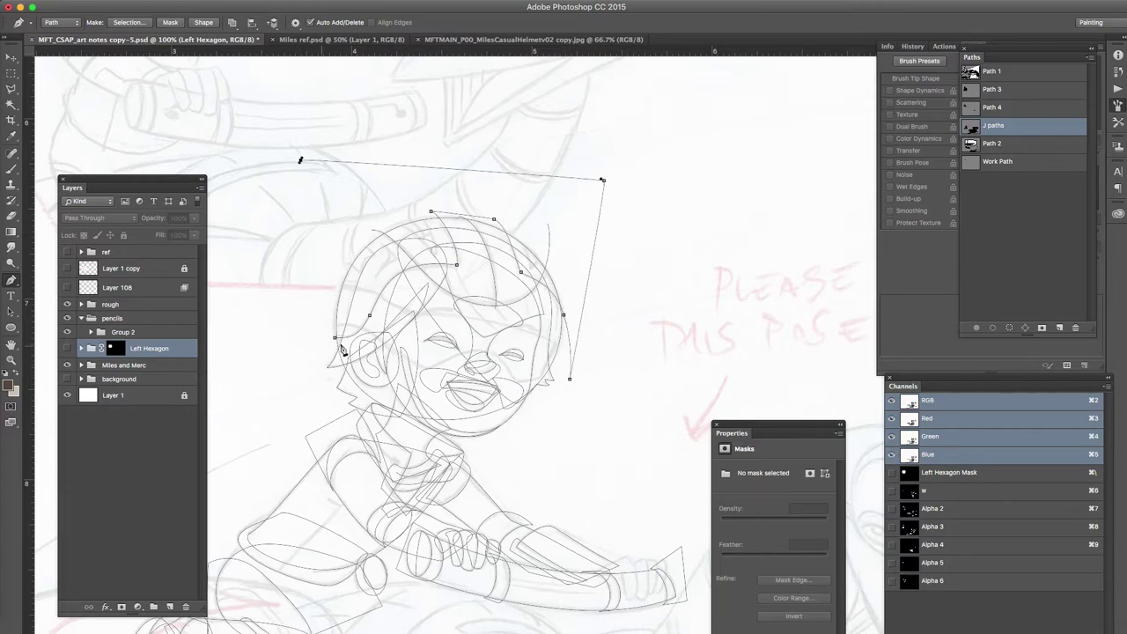
{"action": "left_click", "coordinate": [336, 341]}
{"action": "left_click", "coordinate": [655, 211]}
Step: Trace a closed band across the boy's face, running below the eyes to the far cheek and back along the forehead
{"action": "left_click_drag", "start_coordinate": [332, 327], "coordinate": [357, 311]}
{"action": "left_click_drag", "start_coordinate": [429, 369], "coordinate": [535, 380]}
{"action": "left_click", "coordinate": [515, 381]}
{"action": "left_click", "coordinate": [543, 378]}
{"action": "left_click_drag", "start_coordinate": [557, 344], "coordinate": [516, 316]}
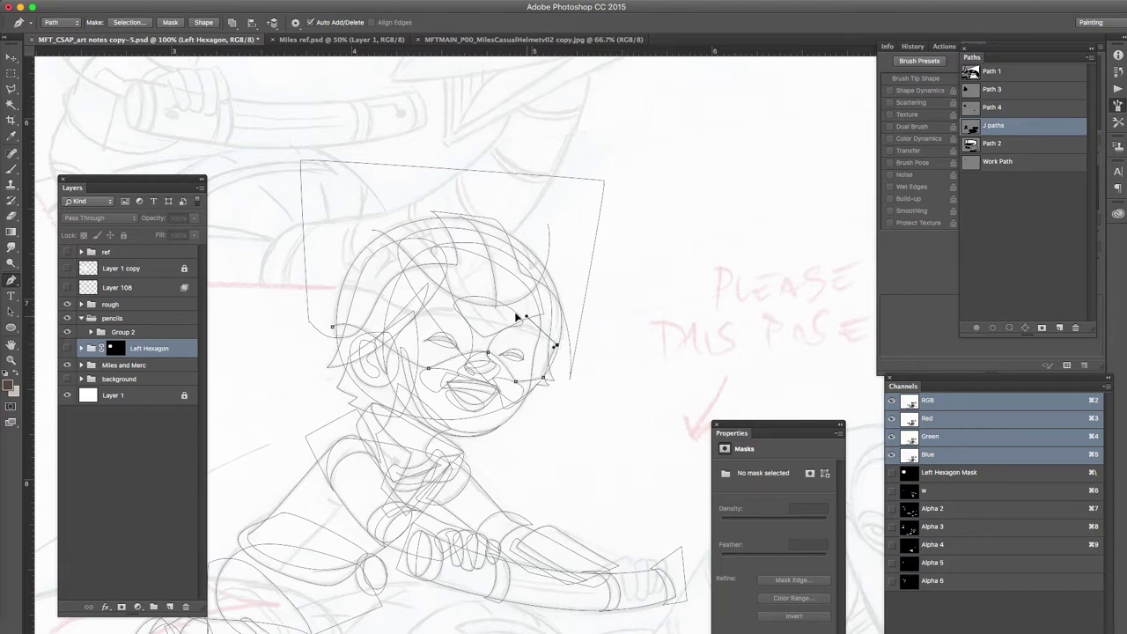
{"action": "left_click_drag", "start_coordinate": [413, 310], "coordinate": [392, 308]}
{"action": "left_click_drag", "start_coordinate": [335, 287], "coordinate": [308, 296]}
{"action": "left_click", "coordinate": [331, 327]}
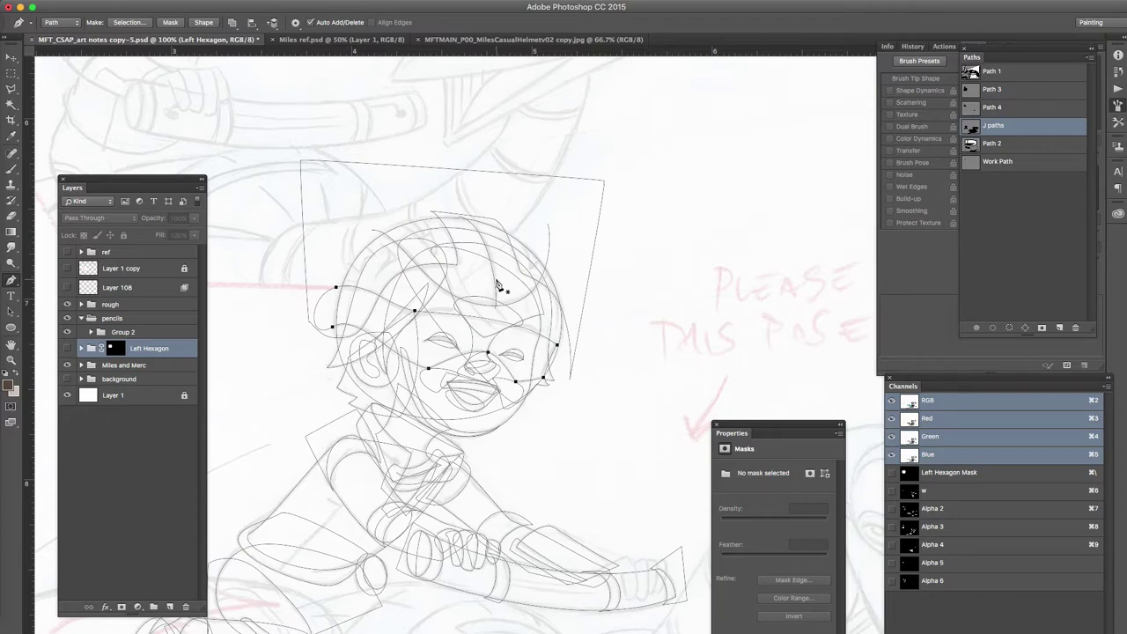
Step: Trace the bird's long S-shaped neck as a closed path from the body up to the head and back
{"action": "left_click_drag", "start_coordinate": [401, 503], "coordinate": [413, 225]}
{"action": "left_click", "coordinate": [406, 246]}
{"action": "left_click_drag", "start_coordinate": [401, 364], "coordinate": [271, 320]}
{"action": "left_click_drag", "start_coordinate": [489, 356], "coordinate": [507, 361]}
{"action": "left_click", "coordinate": [515, 468]}
{"action": "left_click_drag", "start_coordinate": [548, 470], "coordinate": [556, 469]}
{"action": "left_click", "coordinate": [603, 456], "text": "alt"}
{"action": "left_click_drag", "start_coordinate": [608, 435], "coordinate": [538, 378]}
{"action": "key", "text": "super+z"}
{"action": "left_click_drag", "start_coordinate": [501, 448], "coordinate": [535, 388]}
{"action": "left_click_drag", "start_coordinate": [606, 335], "coordinate": [516, 266]}
{"action": "left_click", "coordinate": [379, 435]}
{"action": "left_click", "coordinate": [365, 476]}
Step: Add an anchor on the neck's upper edge and shape its curve to match the sketch
{"action": "left_click", "coordinate": [467, 361]}
{"action": "mouse_move", "coordinate": [468, 389]}
{"action": "left_mouse_down"}
{"action": "mouse_move", "coordinate": [478, 402]}
{"action": "mouse_move", "coordinate": [484, 392]}
{"action": "mouse_move", "coordinate": [476, 405]}
{"action": "left_mouse_up"}
{"action": "left_click_drag", "start_coordinate": [520, 370], "coordinate": [521, 312]}
{"action": "mouse_move", "coordinate": [476, 407]}
{"action": "left_mouse_down"}
{"action": "mouse_move", "coordinate": [453, 371]}
{"action": "mouse_move", "coordinate": [481, 393]}
{"action": "left_mouse_up"}
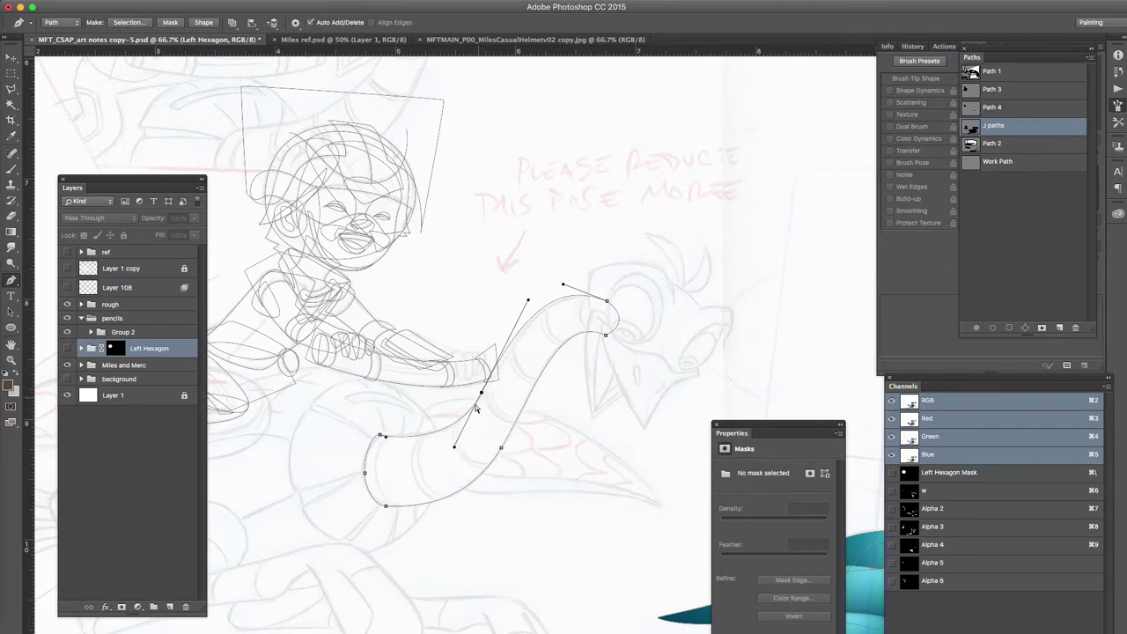
{"action": "left_click_drag", "start_coordinate": [456, 451], "coordinate": [453, 446]}
{"action": "left_click", "coordinate": [578, 318], "text": "super"}
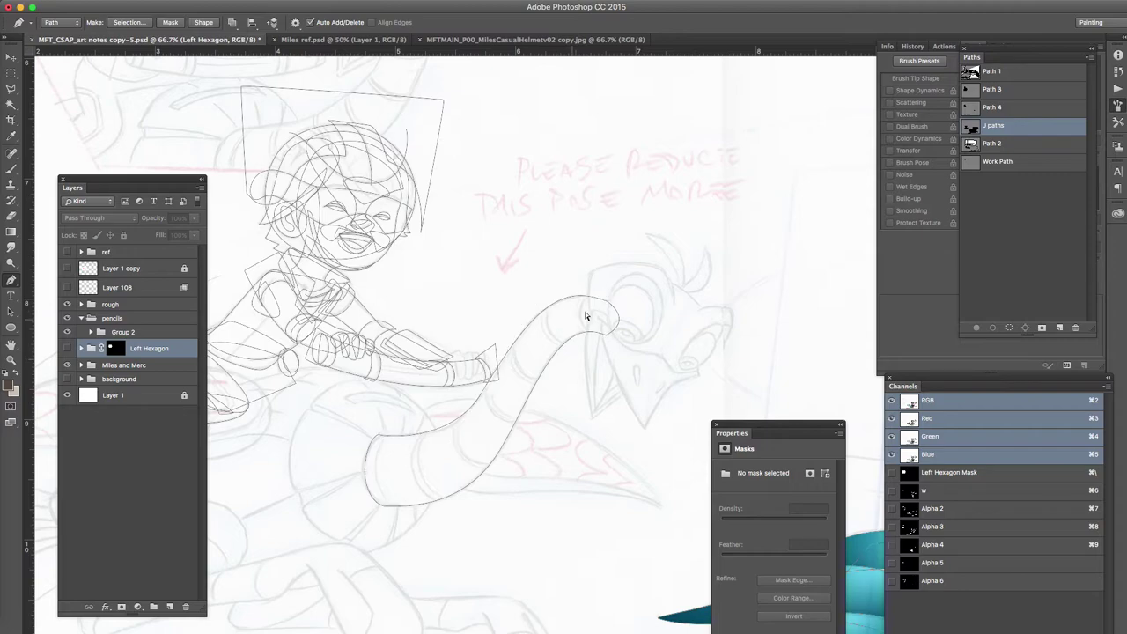
Step: Trace the bird's head dome and the large near eye socket inside it as closed paths
{"action": "left_click_drag", "start_coordinate": [593, 272], "coordinate": [606, 265]}
{"action": "left_click_drag", "start_coordinate": [704, 314], "coordinate": [730, 361]}
{"action": "left_click", "coordinate": [596, 324]}
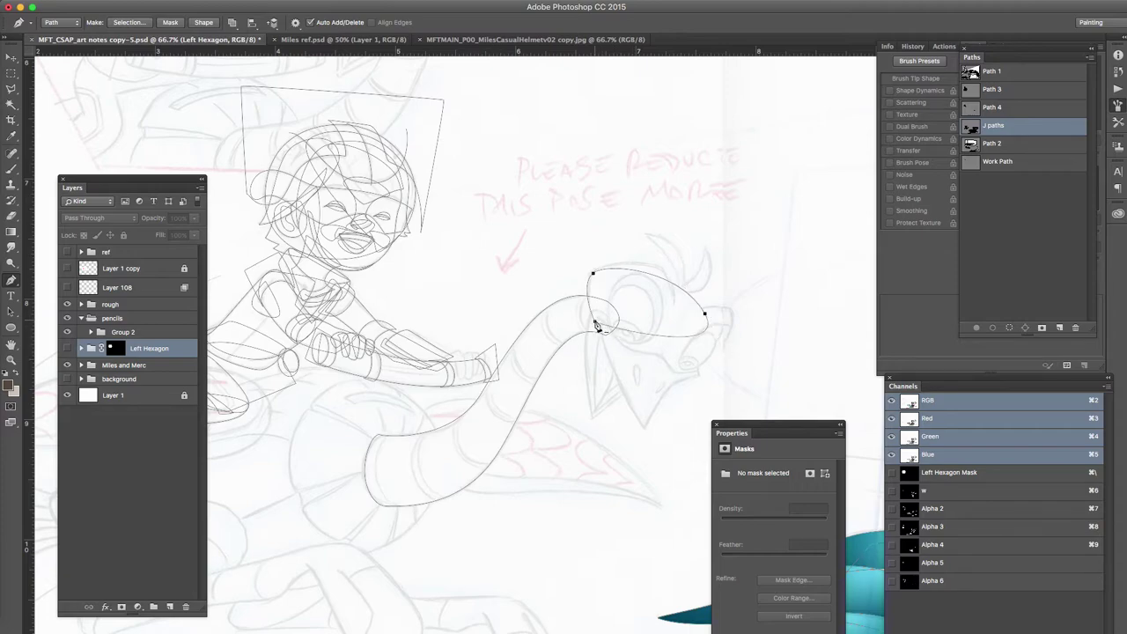
{"action": "left_click", "coordinate": [592, 272], "text": "ctrl"}
{"action": "left_click_drag", "start_coordinate": [674, 317], "coordinate": [672, 304]}
{"action": "left_click_drag", "start_coordinate": [662, 267], "coordinate": [590, 301]}
{"action": "left_click", "coordinate": [603, 275]}
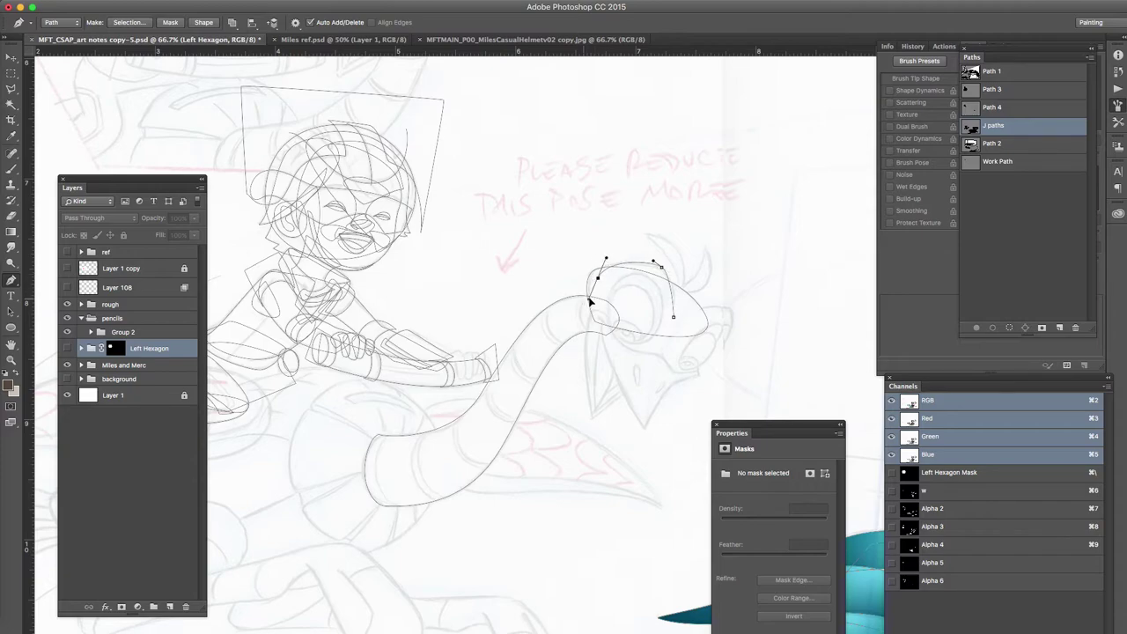
{"action": "left_click", "coordinate": [674, 317]}
Step: Trace the two curved crest feathers on top of the bird's head as closed paths and refine the second one
{"action": "left_click_drag", "start_coordinate": [673, 317], "coordinate": [567, 193]}
{"action": "key", "text": "space"}
{"action": "left_click", "coordinate": [602, 290], "text": "super"}
{"action": "left_click_drag", "start_coordinate": [498, 195], "coordinate": [588, 236]}
{"action": "left_click", "coordinate": [547, 276]}
{"action": "left_click", "coordinate": [547, 277]}
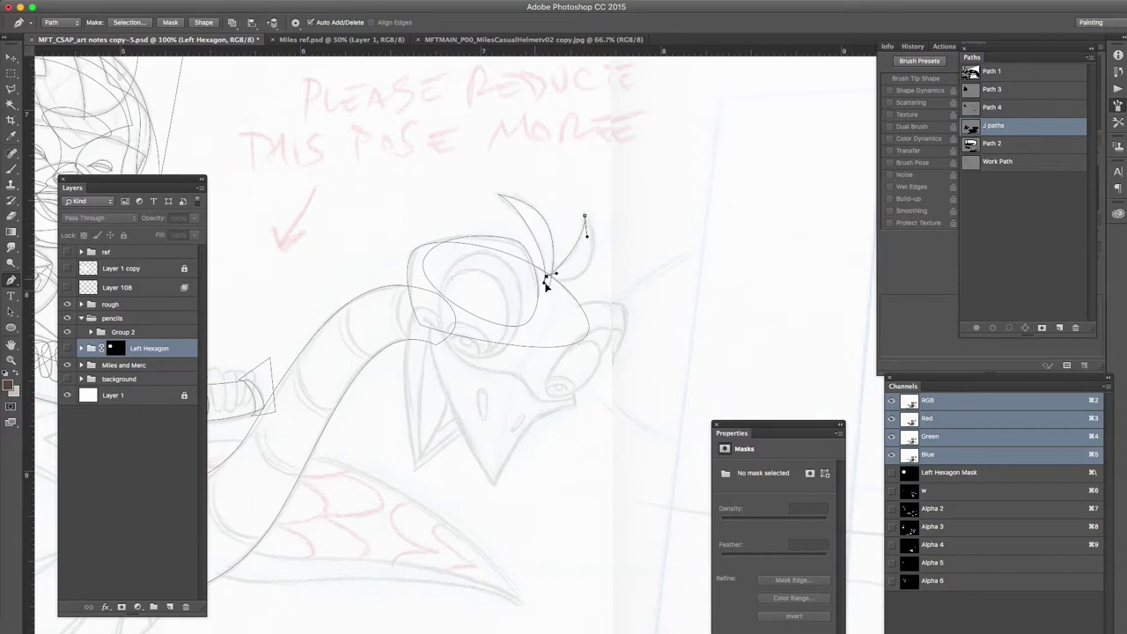
{"action": "left_click_drag", "start_coordinate": [549, 280], "coordinate": [603, 293]}
{"action": "left_click", "coordinate": [585, 217]}
{"action": "left_click", "coordinate": [585, 258], "text": "super"}
{"action": "left_click", "coordinate": [585, 261]}
{"action": "left_click_drag", "start_coordinate": [585, 260], "coordinate": [591, 264]}
{"action": "left_click_drag", "start_coordinate": [566, 288], "coordinate": [599, 296]}
{"action": "left_click", "coordinate": [597, 279], "text": "super"}
Step: Trace the bird's far eye socket as a closed path and adjust its lower curve
{"action": "left_click_drag", "start_coordinate": [599, 354], "coordinate": [562, 389]}
{"action": "left_click", "coordinate": [563, 317]}
{"action": "left_click_drag", "start_coordinate": [611, 319], "coordinate": [560, 310]}
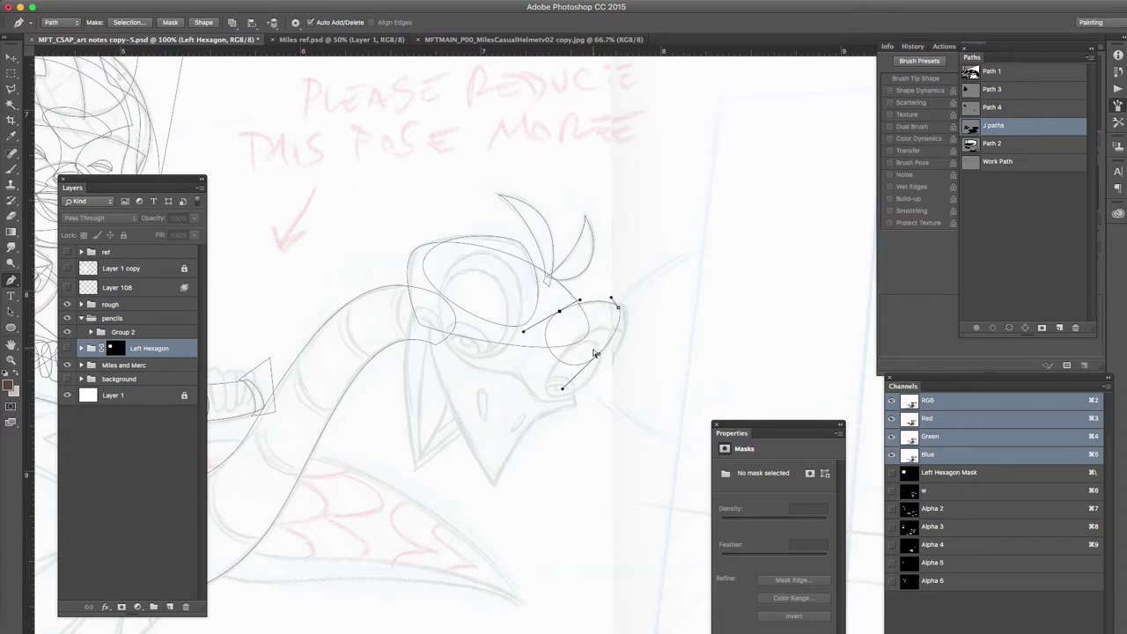
{"action": "left_click_drag", "start_coordinate": [599, 355], "coordinate": [593, 363]}
Step: Trace the bird's near eyeball as a closed oval and adjust its anchors to fit the sketch
{"action": "left_click_drag", "start_coordinate": [460, 350], "coordinate": [448, 345]}
{"action": "key", "text": "super+z"}
{"action": "left_click_drag", "start_coordinate": [483, 273], "coordinate": [504, 269]}
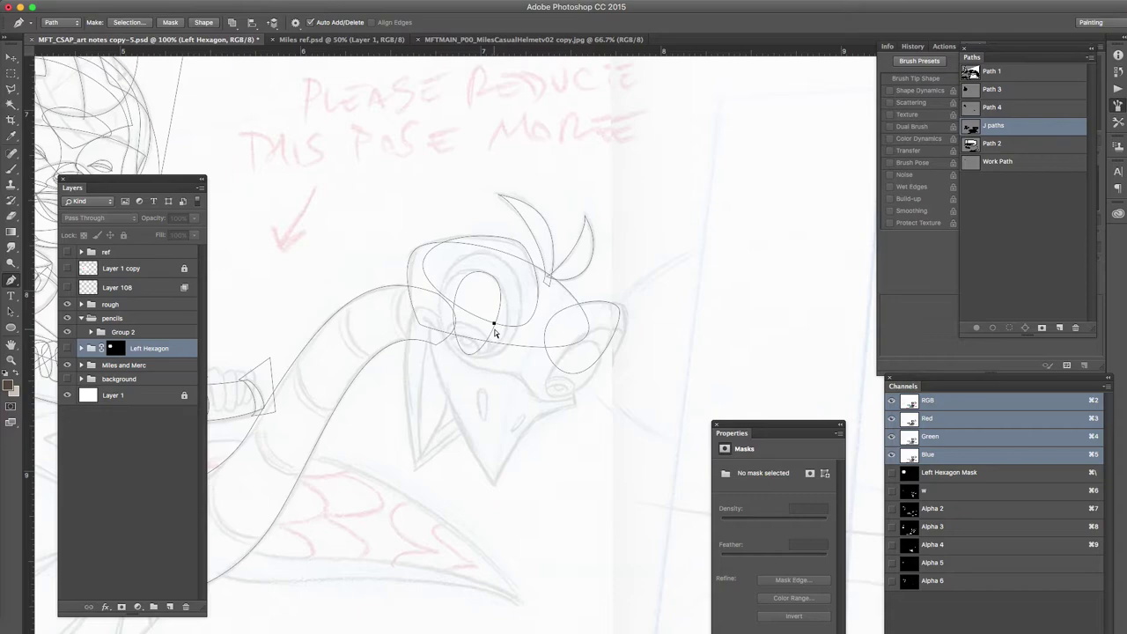
{"action": "left_click_drag", "start_coordinate": [502, 335], "coordinate": [496, 351]}
{"action": "left_click_drag", "start_coordinate": [442, 306], "coordinate": [486, 276]}
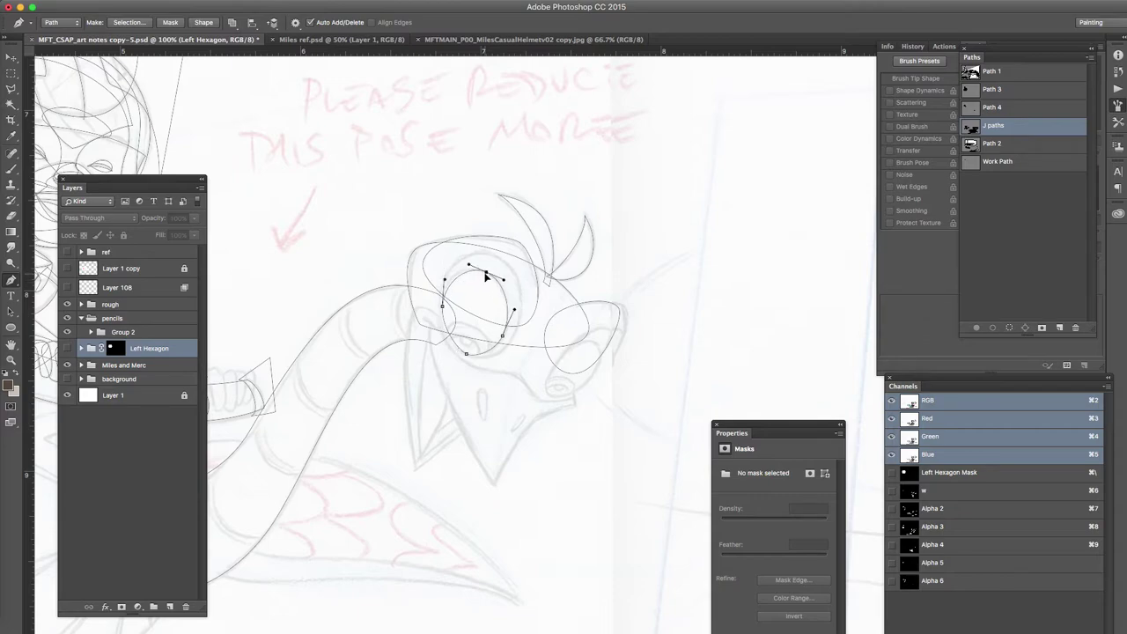
{"action": "left_click", "coordinate": [468, 354]}
{"action": "key", "text": "super+z"}
Step: Trace a larger oval around the near eyeball for the eyelid ring and fit its side anchors to the sketch
{"action": "left_click_drag", "start_coordinate": [498, 257], "coordinate": [457, 235]}
{"action": "left_click_drag", "start_coordinate": [464, 352], "coordinate": [522, 379]}
{"action": "left_click", "coordinate": [498, 257]}
{"action": "left_click", "coordinate": [516, 328]}
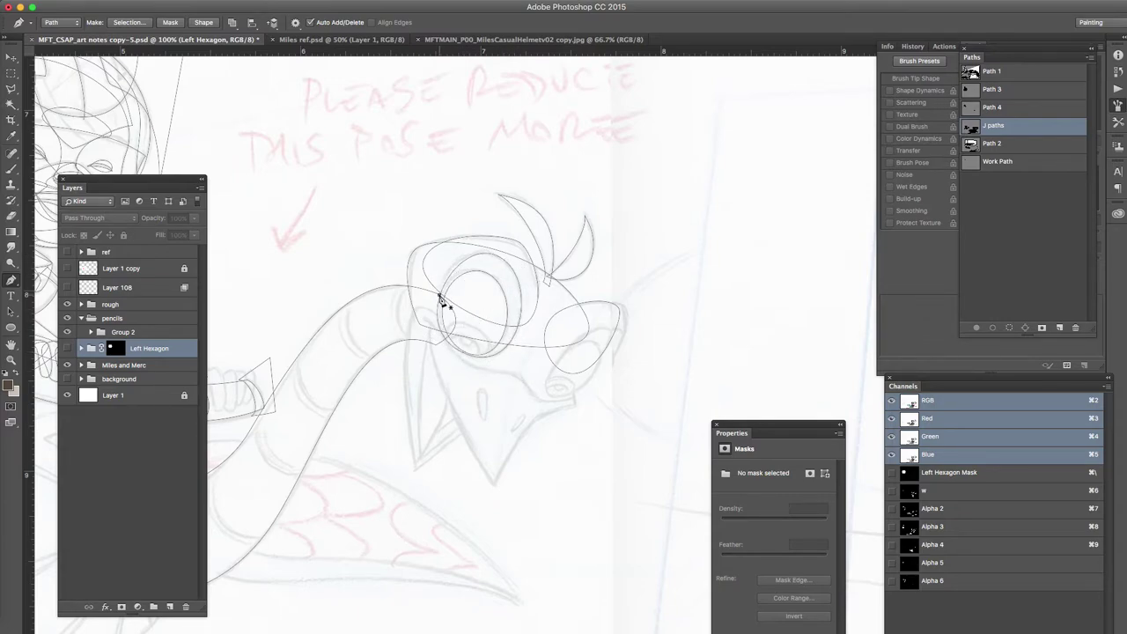
{"action": "left_click", "coordinate": [442, 290]}
{"action": "left_click_drag", "start_coordinate": [442, 291], "coordinate": [444, 283]}
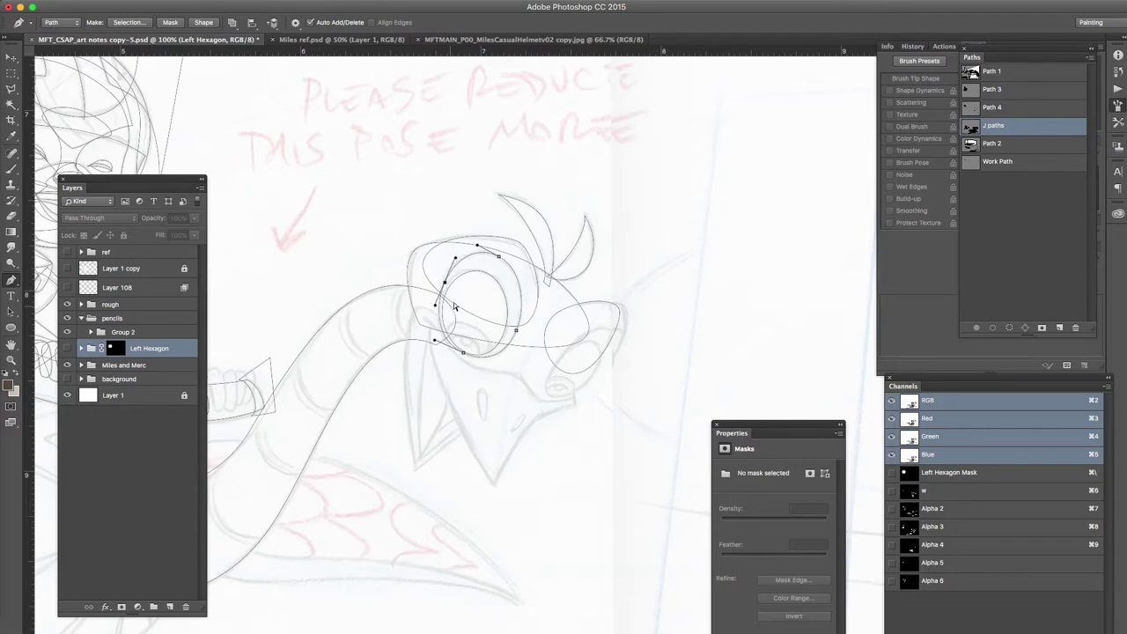
{"action": "left_click_drag", "start_coordinate": [465, 354], "coordinate": [462, 385]}
{"action": "left_click", "coordinate": [467, 362], "text": "super"}
Step: Trace a small closed teardrop path at the back of the beak below the neck joint
{"action": "left_click", "coordinate": [408, 322]}
{"action": "left_click", "coordinate": [420, 403]}
{"action": "left_click", "coordinate": [409, 322]}
Step: Trace the bird's upper beak down to its pointed tip as a closed path and adjust the anchors along its edge
{"action": "left_click_drag", "start_coordinate": [436, 316], "coordinate": [420, 336]}
{"action": "left_click_drag", "start_coordinate": [492, 486], "coordinate": [561, 369]}
{"action": "left_click", "coordinate": [437, 317]}
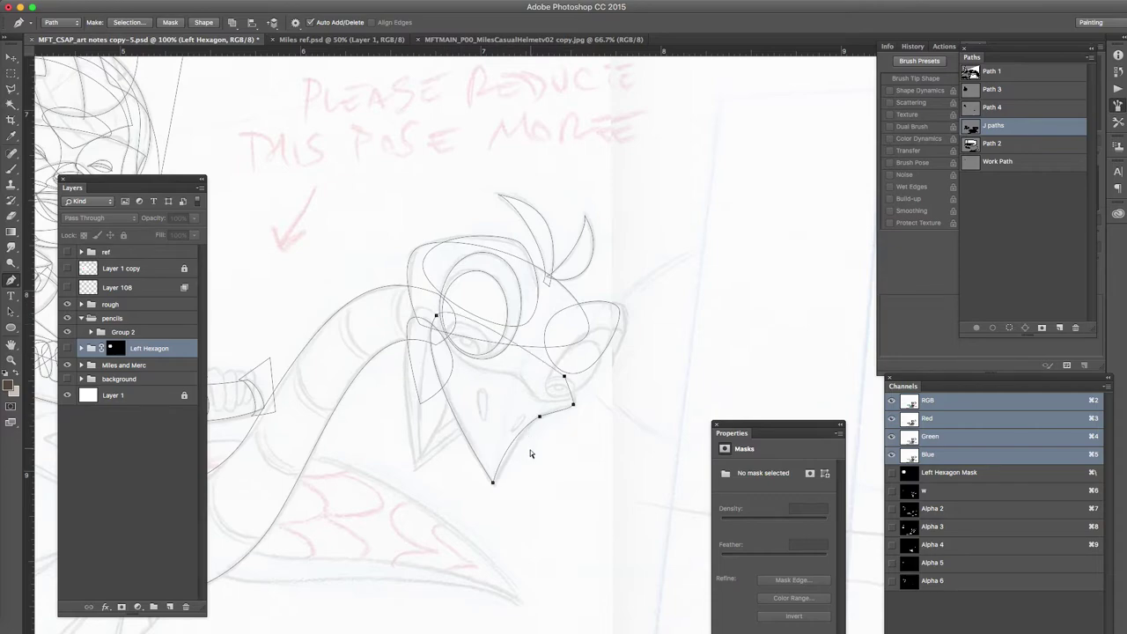
{"action": "left_click_drag", "start_coordinate": [539, 417], "coordinate": [506, 443]}
{"action": "left_click_drag", "start_coordinate": [493, 483], "coordinate": [495, 484]}
{"action": "left_click", "coordinate": [509, 484], "text": "super"}
{"action": "left_click", "coordinate": [574, 402], "text": "super"}
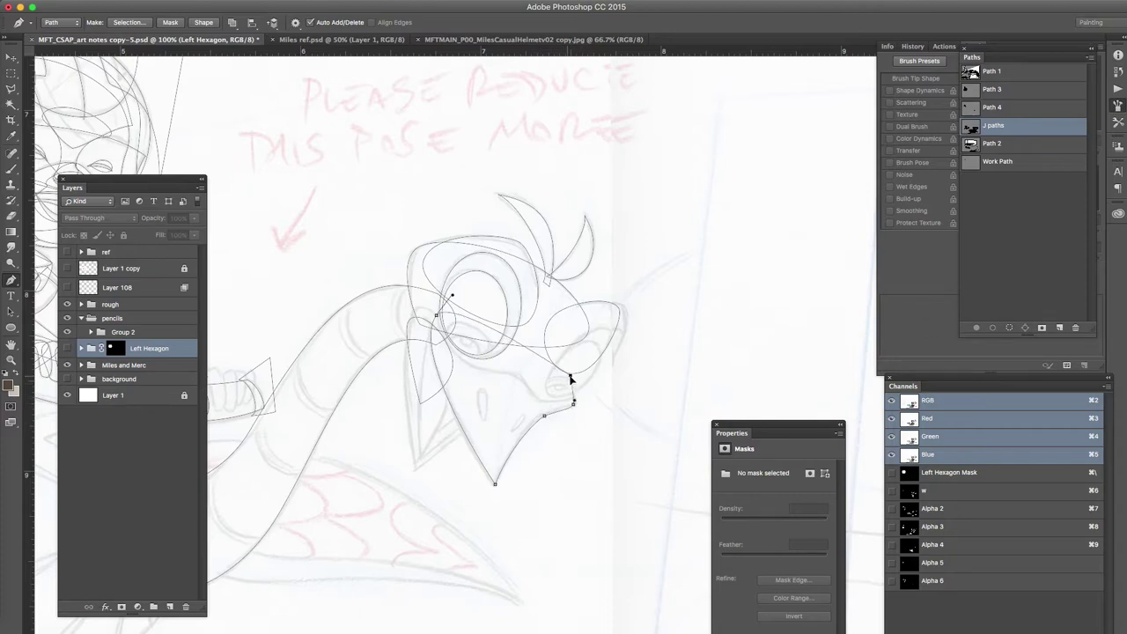
Step: Trace a closed path along the beak's face edge and lower beak, looping loosely around below the beak tip
{"action": "left_click_drag", "start_coordinate": [543, 408], "coordinate": [461, 359]}
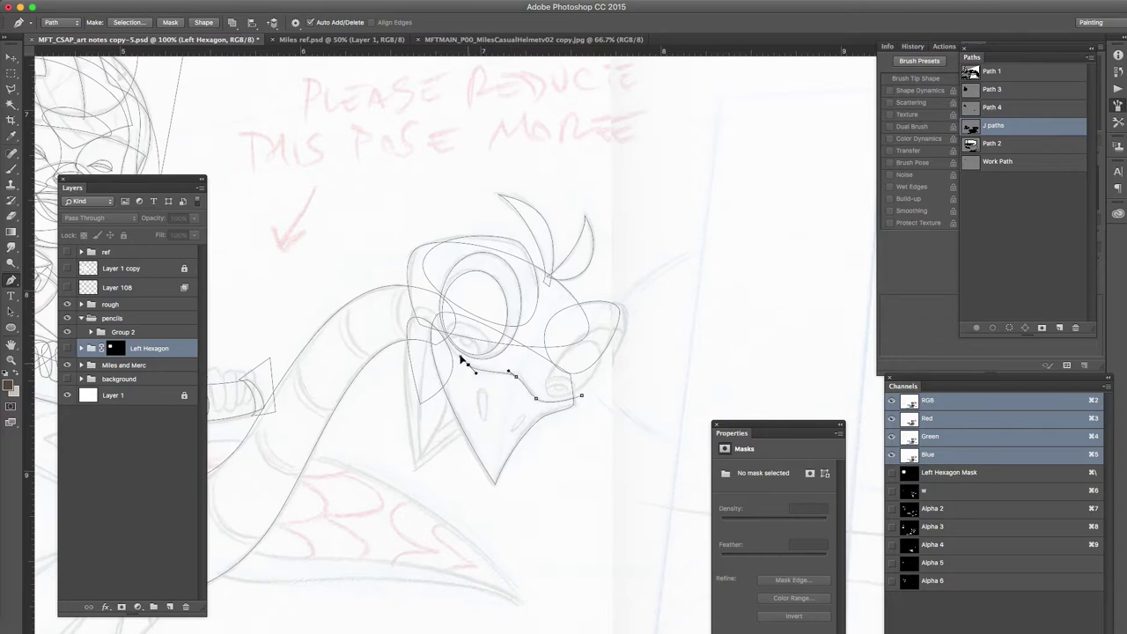
{"action": "left_click_drag", "start_coordinate": [436, 313], "coordinate": [403, 315]}
{"action": "left_click", "coordinate": [416, 470]}
{"action": "left_click", "coordinate": [430, 519]}
{"action": "left_click", "coordinate": [540, 517]}
{"action": "left_click", "coordinate": [582, 397]}
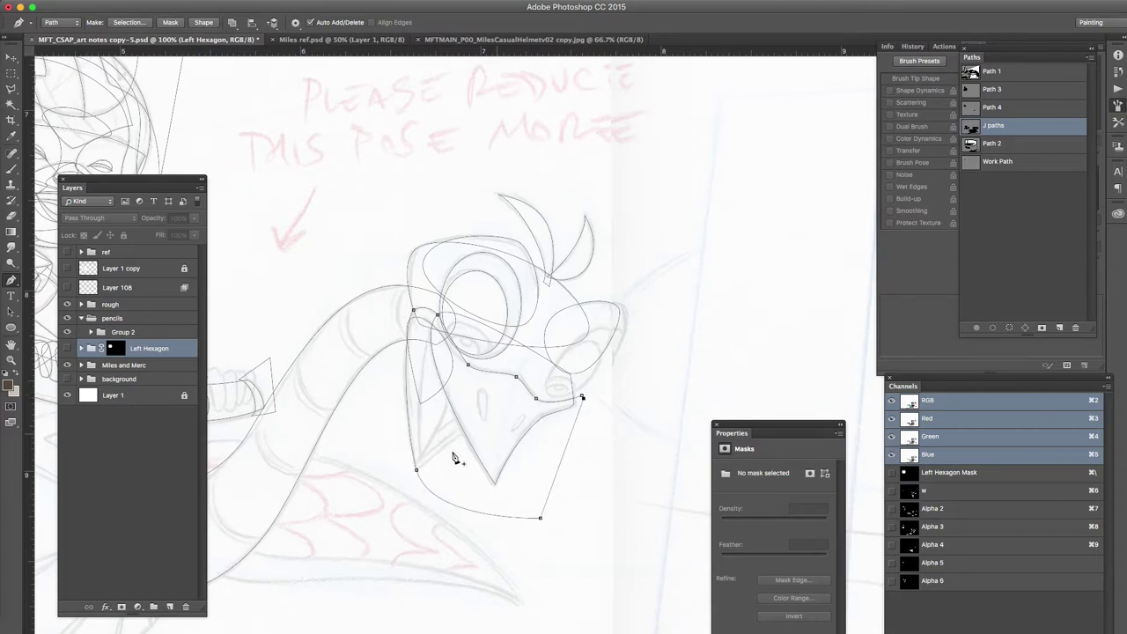
{"action": "left_click_drag", "start_coordinate": [404, 474], "coordinate": [418, 475]}
{"action": "key", "text": "super+z"}
Step: Trace the two teardrop nostrils on the beak as closed paths and adjust the near one
{"action": "left_click", "coordinate": [512, 431]}
{"action": "scroll", "coordinate": [517, 431], "scroll_direction": "up", "scroll_amount": 3}
{"action": "left_click", "coordinate": [387, 376]}
{"action": "left_click_drag", "start_coordinate": [380, 261], "coordinate": [407, 264]}
{"action": "left_click", "coordinate": [387, 378]}
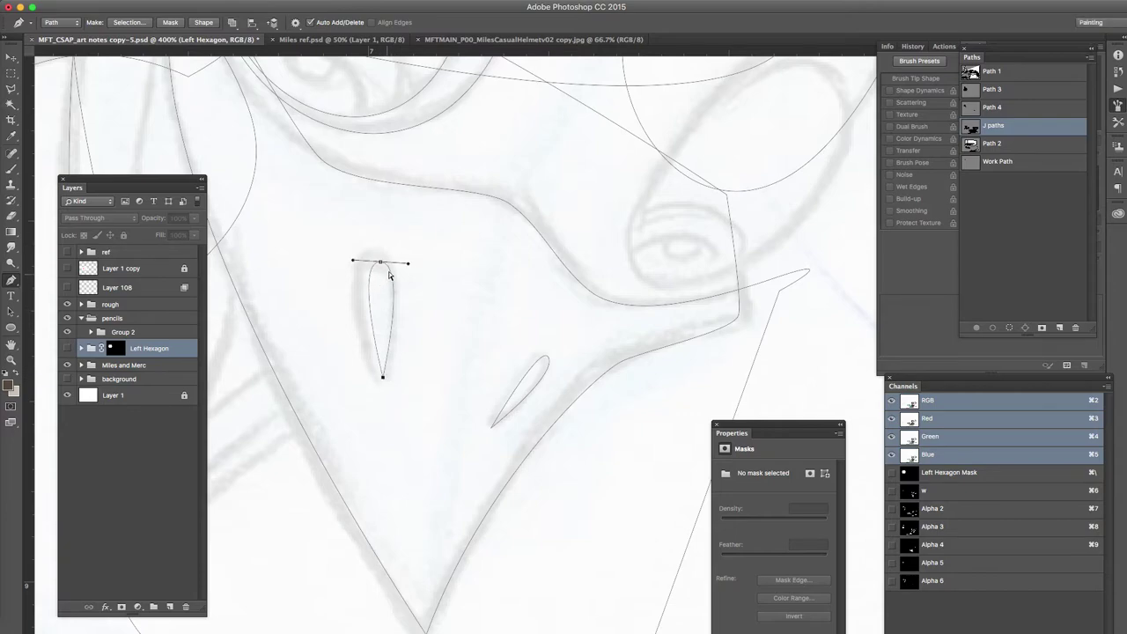
{"action": "mouse_move", "coordinate": [381, 262]}
{"action": "left_mouse_down"}
{"action": "mouse_move", "coordinate": [344, 262]}
{"action": "mouse_move", "coordinate": [375, 256]}
{"action": "left_mouse_up"}
{"action": "left_click", "coordinate": [448, 317], "text": "super"}
{"action": "left_click", "coordinate": [498, 293], "text": "alt"}
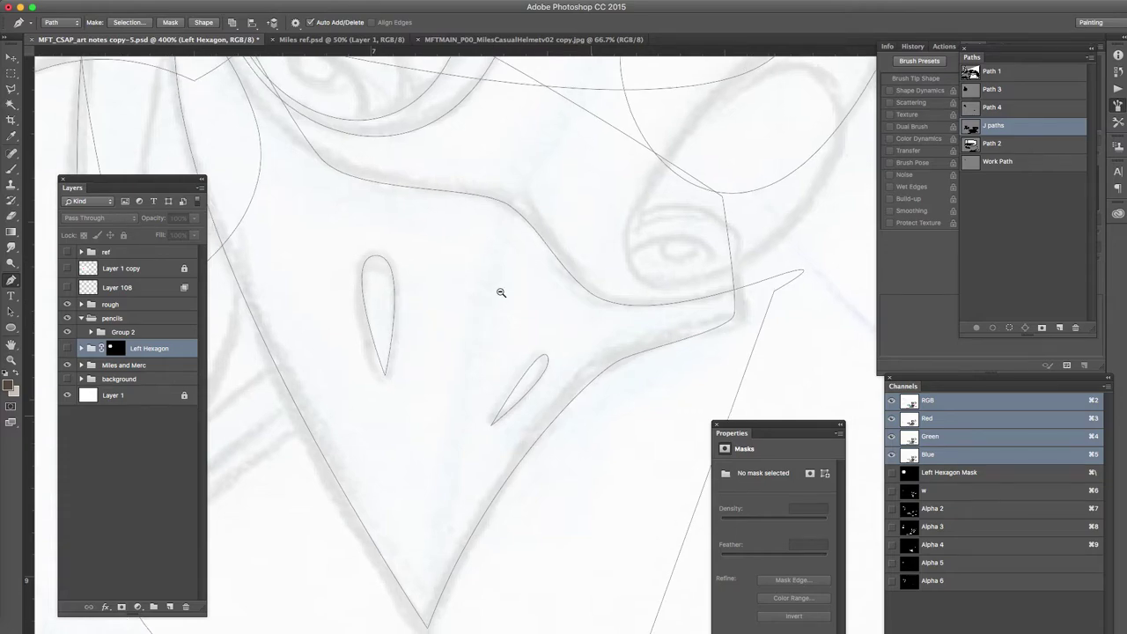
Step: Trace the bird's far eyeball as a closed slanted oval inside the far eye socket
{"action": "left_click_drag", "start_coordinate": [610, 286], "coordinate": [592, 279]}
{"action": "left_click_drag", "start_coordinate": [536, 305], "coordinate": [415, 378]}
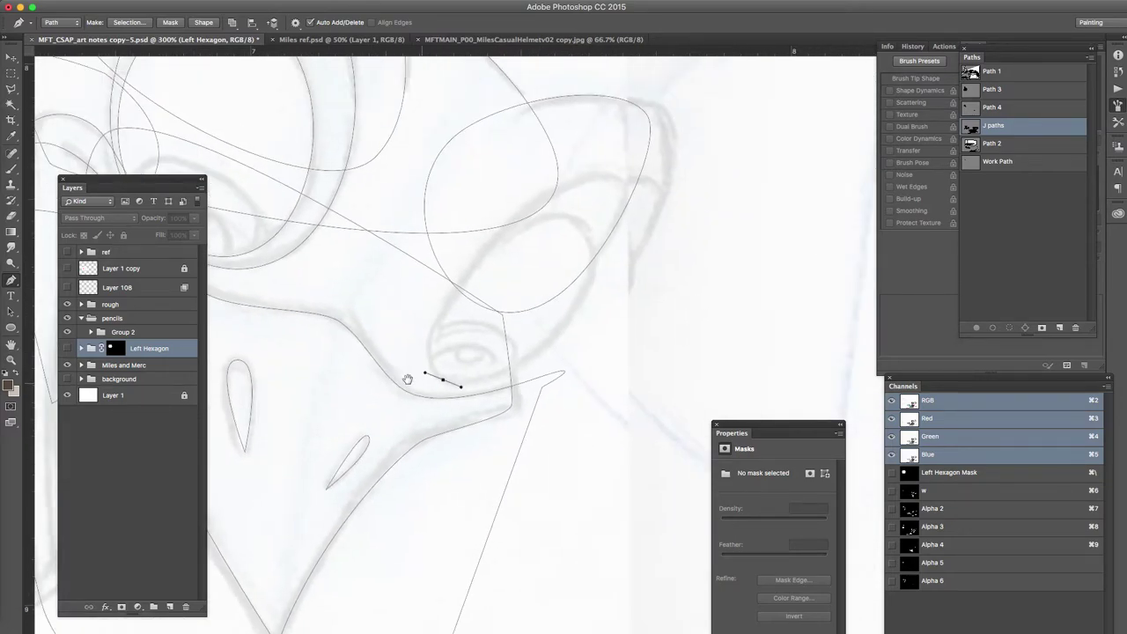
{"action": "left_click_drag", "start_coordinate": [458, 318], "coordinate": [464, 312]}
{"action": "left_click_drag", "start_coordinate": [540, 236], "coordinate": [577, 252]}
{"action": "left_click_drag", "start_coordinate": [412, 401], "coordinate": [407, 394]}
{"action": "left_click", "coordinate": [487, 331]}
{"action": "left_click_drag", "start_coordinate": [487, 331], "coordinate": [513, 353]}
{"action": "left_click", "coordinate": [452, 309]}
{"action": "left_click_drag", "start_coordinate": [454, 315], "coordinate": [434, 291]}
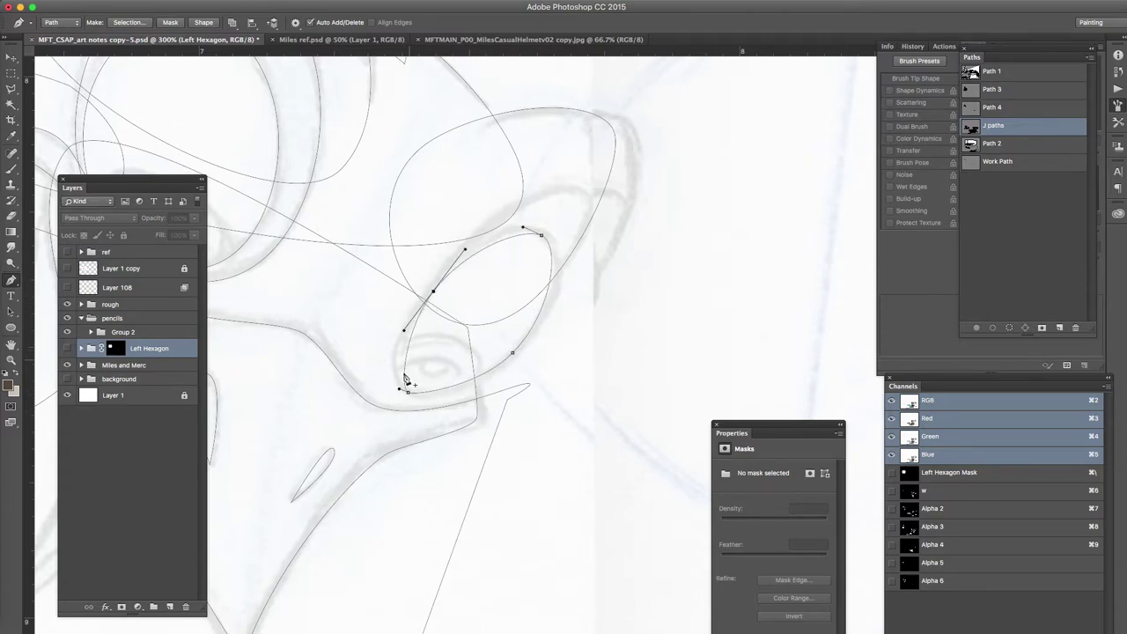
{"action": "left_click", "coordinate": [407, 394]}
Step: Reshape the far eyeball oval by refining its lower, side and upper anchors to match the sketch
{"action": "left_click_drag", "start_coordinate": [418, 384], "coordinate": [406, 394]}
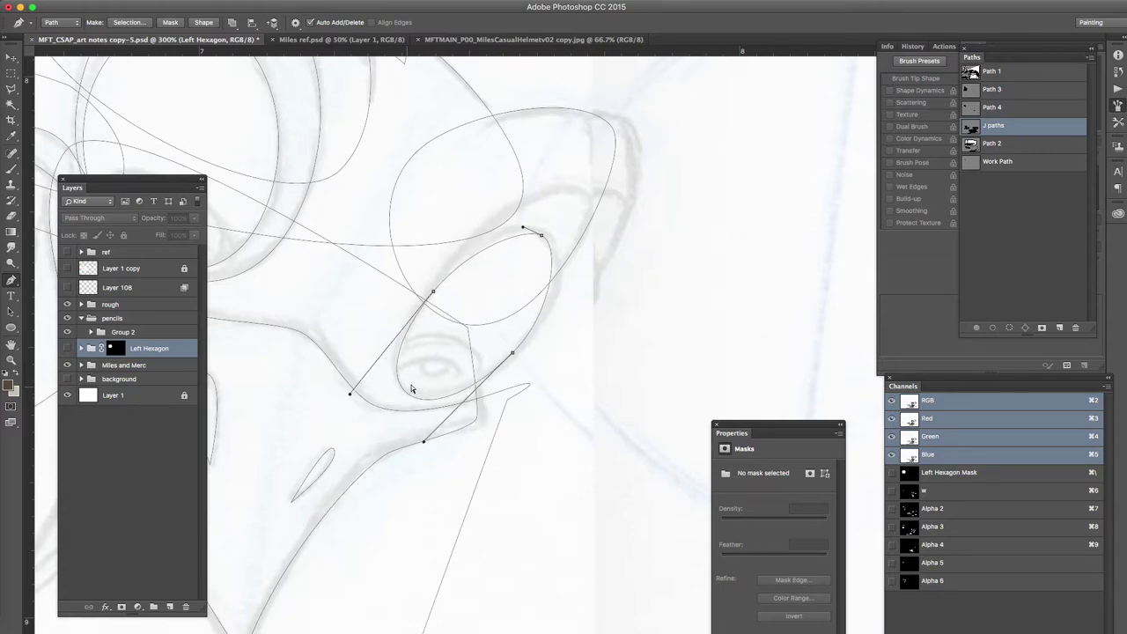
{"action": "left_click_drag", "start_coordinate": [512, 354], "coordinate": [522, 348]}
{"action": "left_click", "coordinate": [405, 390]}
{"action": "left_click_drag", "start_coordinate": [405, 390], "coordinate": [400, 387]}
{"action": "mouse_move", "coordinate": [543, 241]}
{"action": "left_mouse_down"}
{"action": "mouse_move", "coordinate": [536, 253]}
{"action": "mouse_move", "coordinate": [524, 240]}
{"action": "mouse_move", "coordinate": [538, 229]}
{"action": "left_mouse_up"}
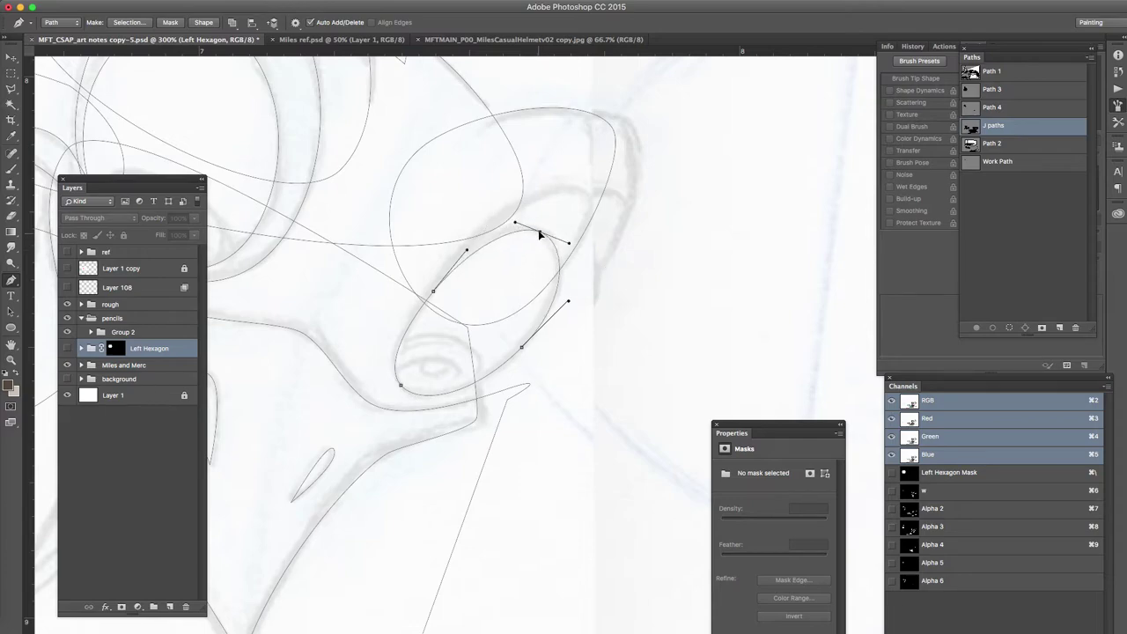
Step: Trace the eyelid behind the far eyeball as a closed curved path
{"action": "left_click_drag", "start_coordinate": [591, 198], "coordinate": [564, 157]}
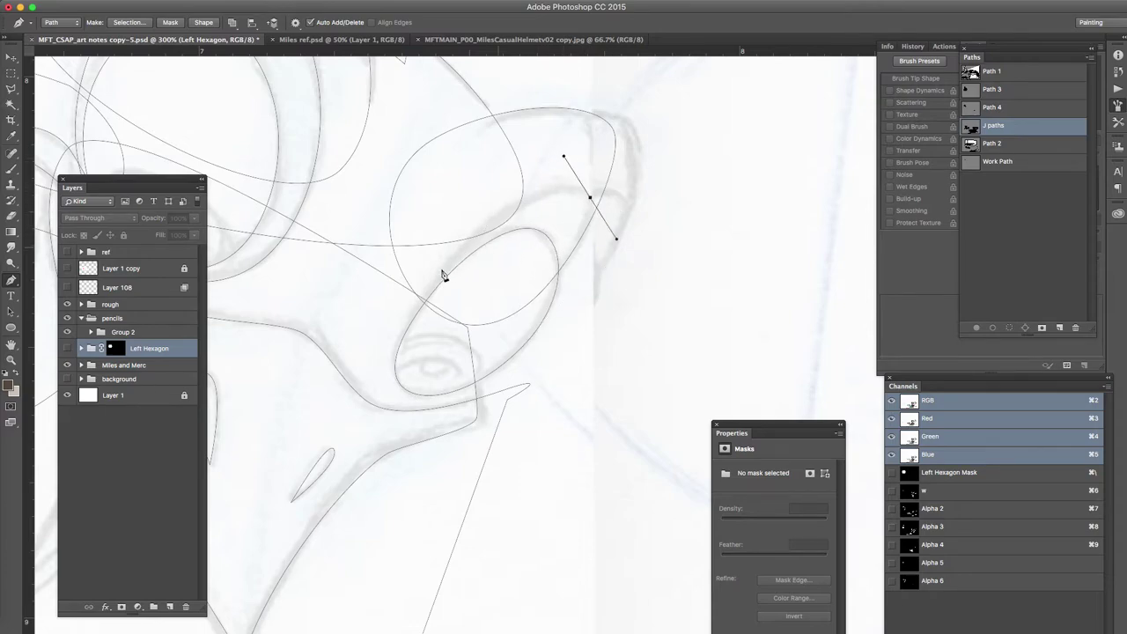
{"action": "left_click_drag", "start_coordinate": [417, 315], "coordinate": [370, 385]}
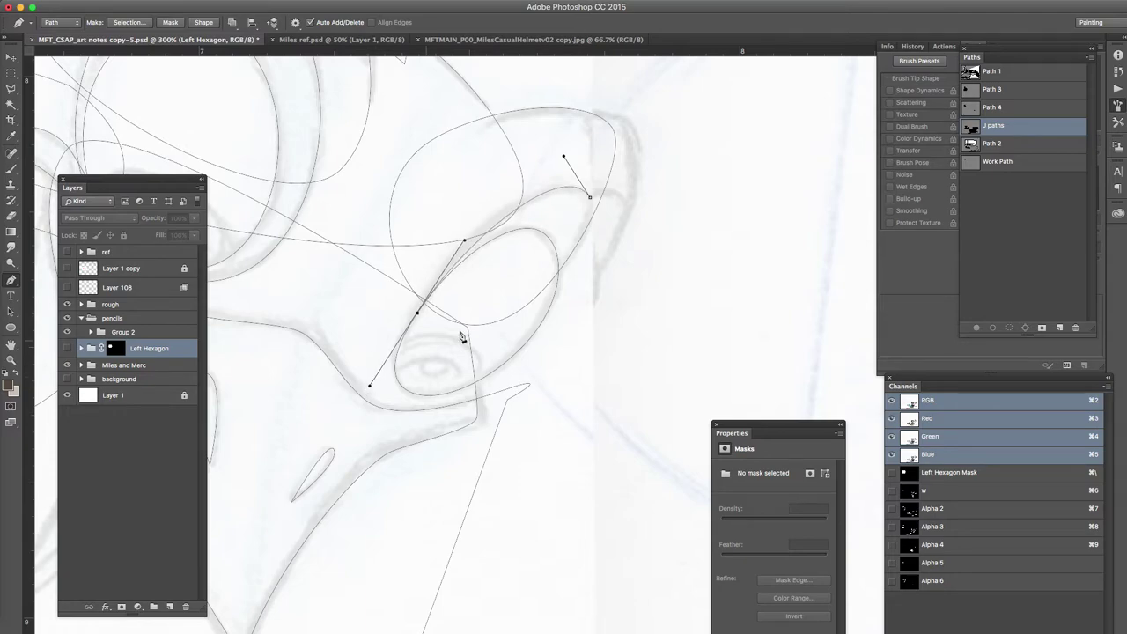
{"action": "left_click", "coordinate": [592, 199]}
{"action": "left_click_drag", "start_coordinate": [526, 277], "coordinate": [524, 317]}
{"action": "left_click", "coordinate": [591, 271], "text": "super"}
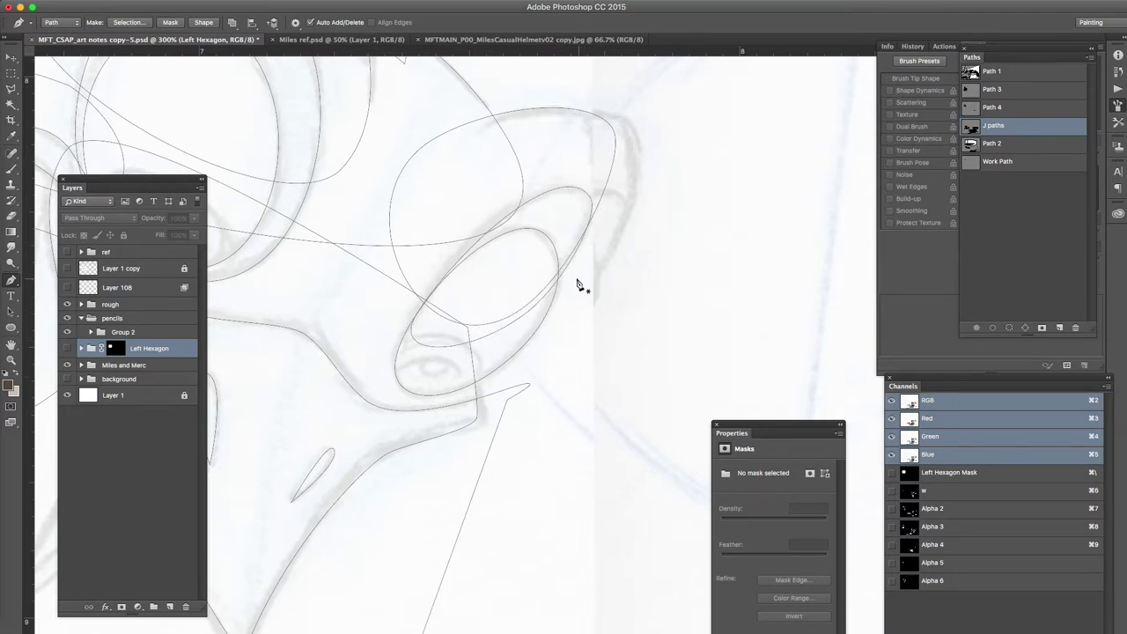
Step: Draw an ellipse for the far eye's iris and transform it to fit the pencil sketch
{"action": "left_click", "coordinate": [523, 310], "text": "alt"}
{"action": "key", "text": "u"}
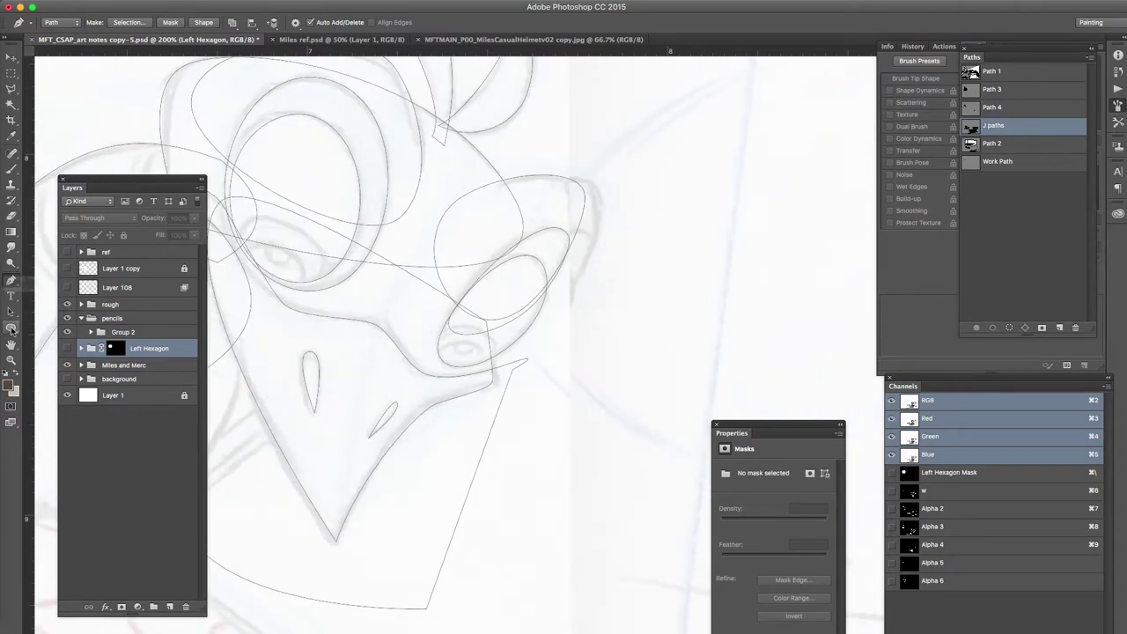
{"action": "mouse_move", "coordinate": [479, 348]}
{"action": "left_mouse_down"}
{"action": "mouse_move", "coordinate": [512, 369]}
{"action": "mouse_move", "coordinate": [495, 349]}
{"action": "mouse_move", "coordinate": [462, 369]}
{"action": "left_mouse_up"}
{"action": "key", "text": "super+t"}
{"action": "left_click_drag", "start_coordinate": [547, 355], "coordinate": [546, 347]}
{"action": "left_click_drag", "start_coordinate": [469, 368], "coordinate": [434, 377]}
{"action": "left_click_drag", "start_coordinate": [541, 378], "coordinate": [550, 369]}
{"action": "key", "text": "Return"}
Step: Scale and position a smaller pupil ellipse inside the far eye's iris to match the pencil sketch
{"action": "key", "text": "ctrl+t"}
{"action": "left_click_drag", "start_coordinate": [491, 328], "coordinate": [481, 336]}
{"action": "scroll", "coordinate": [476, 353], "scroll_direction": "up", "scroll_amount": 3}
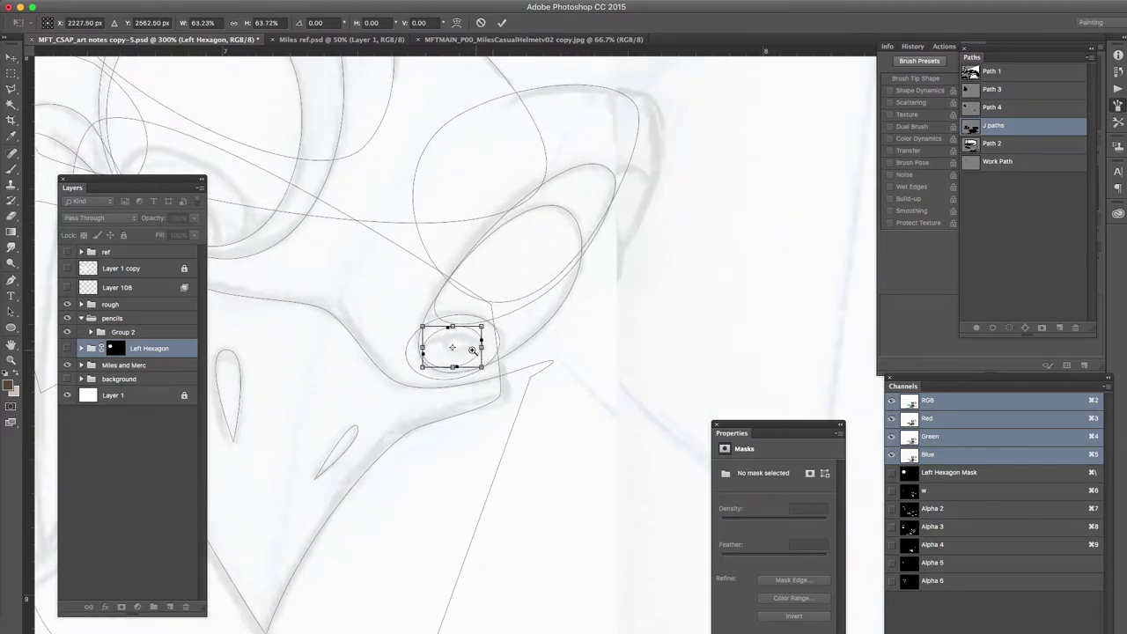
{"action": "left_click_drag", "start_coordinate": [467, 354], "coordinate": [467, 367]}
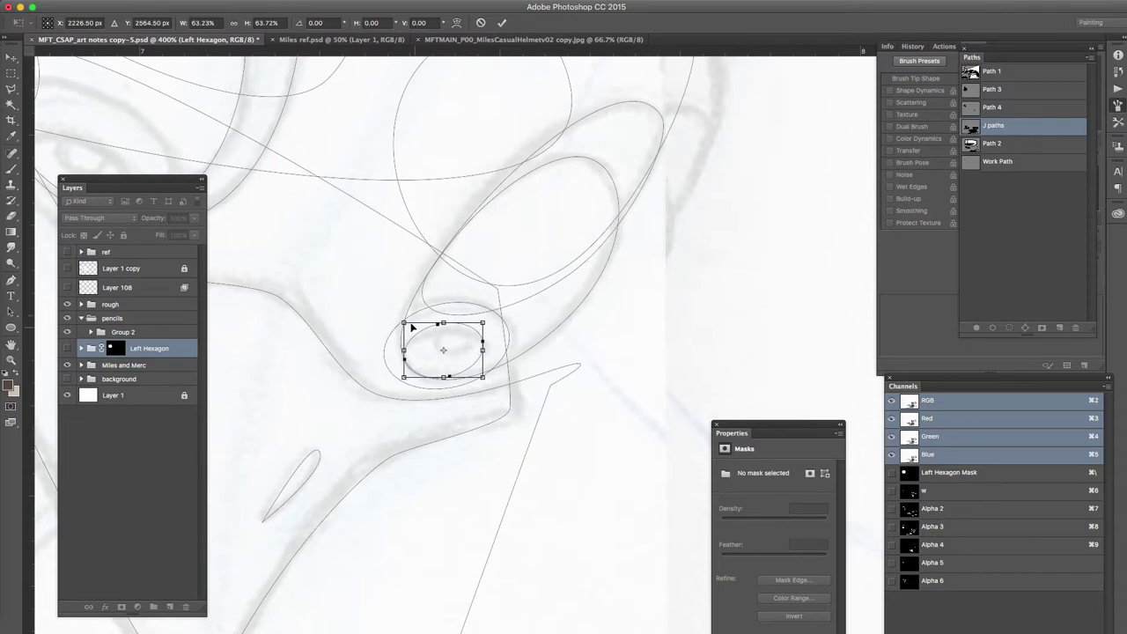
{"action": "left_click_drag", "start_coordinate": [403, 326], "coordinate": [406, 330]}
{"action": "key", "text": "Return"}
Step: Place an ellipse for the near eye's iris, rotate it about 31° and stretch it to fit the sketch
{"action": "scroll", "coordinate": [461, 286], "scroll_direction": "down", "scroll_amount": 2}
{"action": "left_click_drag", "start_coordinate": [344, 259], "coordinate": [696, 476]}
{"action": "left_click_drag", "start_coordinate": [519, 317], "coordinate": [392, 411]}
{"action": "key", "text": "ctrl+t"}
{"action": "left_click_drag", "start_coordinate": [572, 357], "coordinate": [558, 410]}
{"action": "left_click_drag", "start_coordinate": [401, 333], "coordinate": [393, 320]}
{"action": "left_click_drag", "start_coordinate": [474, 320], "coordinate": [479, 310]}
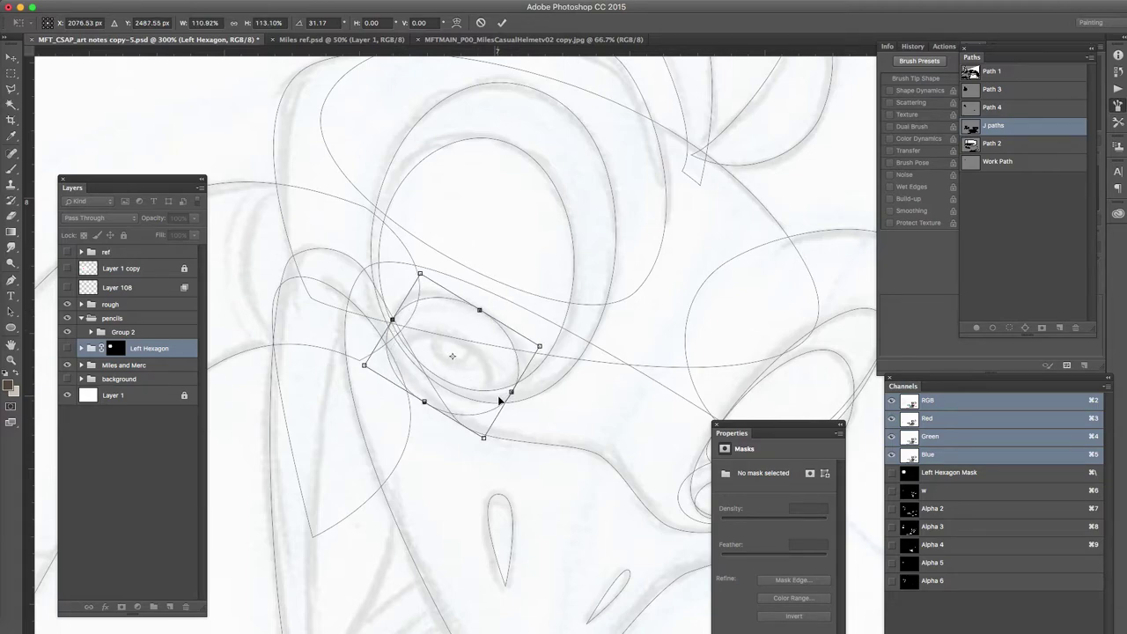
{"action": "left_click_drag", "start_coordinate": [509, 391], "coordinate": [523, 390]}
{"action": "left_click_drag", "start_coordinate": [426, 401], "coordinate": [436, 392]}
{"action": "key", "text": "Return"}
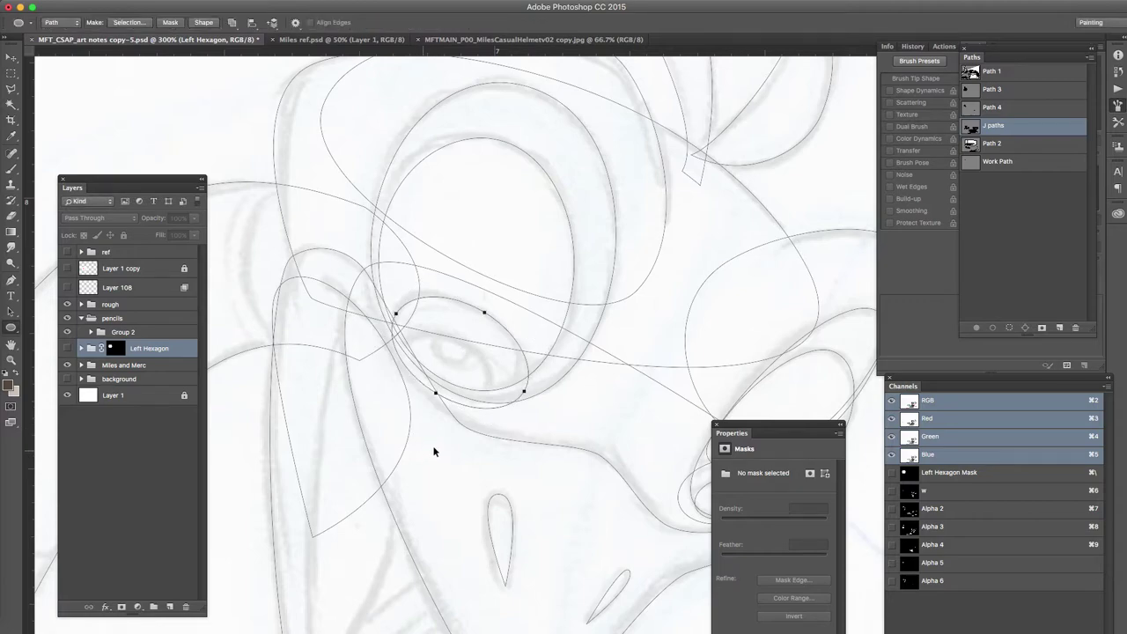
Step: Shrink and fit a pupil ellipse inside the near eye's iris with a free transform
{"action": "key", "text": "super+t"}
{"action": "left_click_drag", "start_coordinate": [533, 302], "coordinate": [497, 322]}
{"action": "left_click_drag", "start_coordinate": [480, 373], "coordinate": [479, 382]}
{"action": "left_click_drag", "start_coordinate": [538, 346], "coordinate": [539, 338]}
{"action": "left_click_drag", "start_coordinate": [480, 373], "coordinate": [478, 387]}
{"action": "key", "text": "Return"}
Step: Trace the inner and outer outlines of the bird's open lower beak as closed curved paths
{"action": "left_click", "coordinate": [468, 459], "text": "alt"}
{"action": "left_click", "coordinate": [468, 459], "text": "alt"}
{"action": "key", "text": "p"}
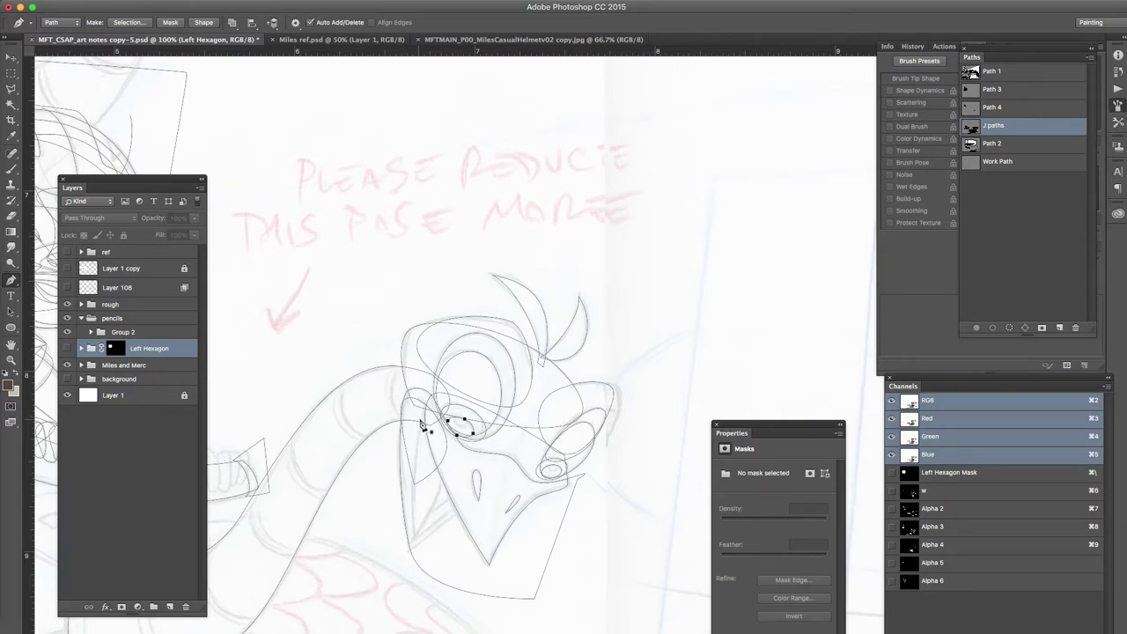
{"action": "left_click_drag", "start_coordinate": [416, 539], "coordinate": [476, 506]}
{"action": "left_click", "coordinate": [428, 410]}
{"action": "left_click_drag", "start_coordinate": [407, 552], "coordinate": [420, 552]}
{"action": "left_click_drag", "start_coordinate": [482, 509], "coordinate": [519, 515]}
{"action": "left_click", "coordinate": [412, 398]}
{"action": "left_click", "coordinate": [407, 552]}
{"action": "left_click", "coordinate": [407, 475]}
{"action": "left_click_drag", "start_coordinate": [406, 476], "coordinate": [393, 432]}
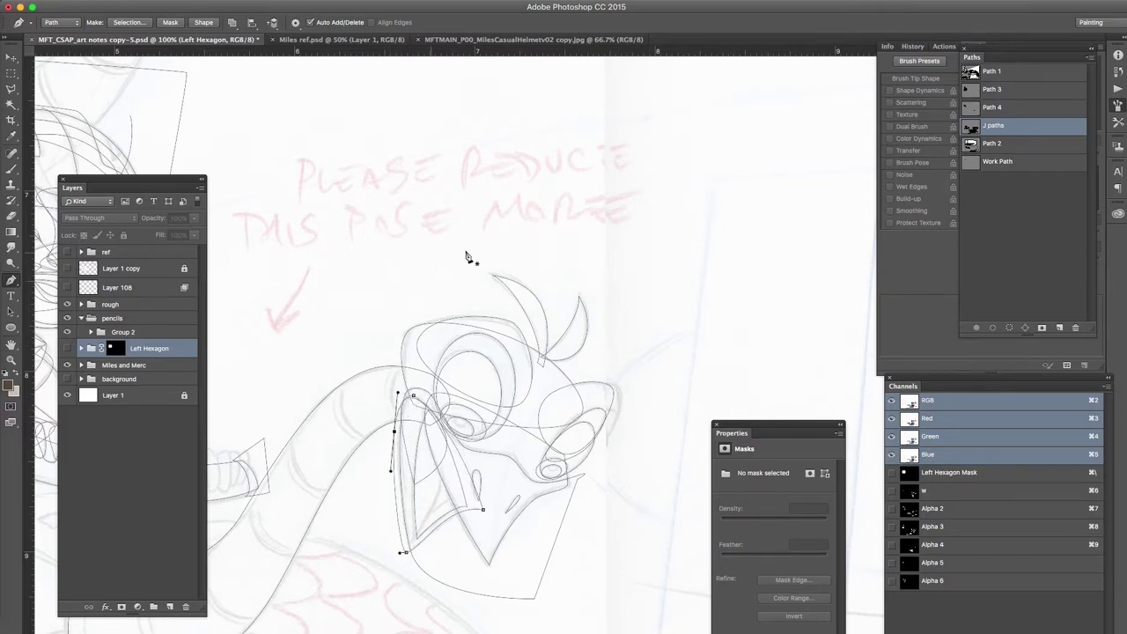
Step: Trace the upper panel of the bird's round chest, following its seam and the curve down to the neck base
{"action": "left_click_drag", "start_coordinate": [425, 450], "coordinate": [577, 302]}
{"action": "scroll", "coordinate": [576, 302], "scroll_direction": "left", "scroll_amount": 6}
{"action": "scroll", "coordinate": [576, 302], "scroll_direction": "down", "scroll_amount": 2}
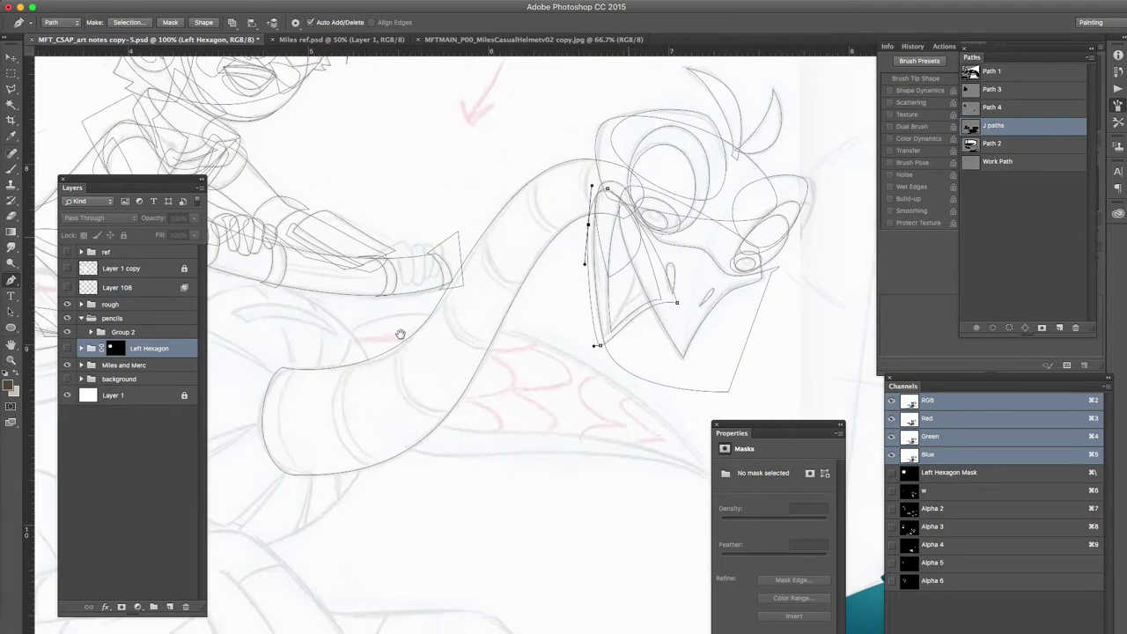
{"action": "left_click_drag", "start_coordinate": [388, 296], "coordinate": [395, 298]}
{"action": "left_click_drag", "start_coordinate": [481, 340], "coordinate": [475, 334]}
{"action": "left_click_drag", "start_coordinate": [397, 294], "coordinate": [498, 286]}
{"action": "left_click", "coordinate": [487, 343]}
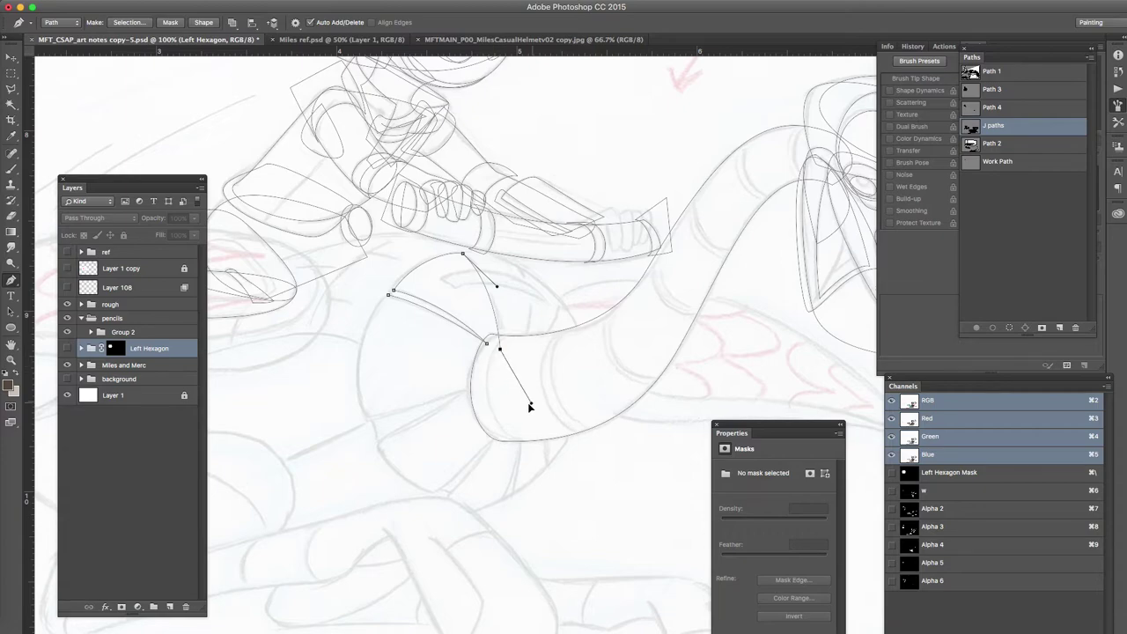
Step: Continue the chest path around the lower panels, cutting in a wedge at each seam, and close it at the upper seam
{"action": "left_click_drag", "start_coordinate": [545, 470], "coordinate": [519, 487]}
{"action": "left_click_drag", "start_coordinate": [522, 438], "coordinate": [448, 493]}
{"action": "left_click", "coordinate": [498, 440]}
{"action": "left_click", "coordinate": [493, 437]}
{"action": "left_click_drag", "start_coordinate": [430, 494], "coordinate": [423, 490]}
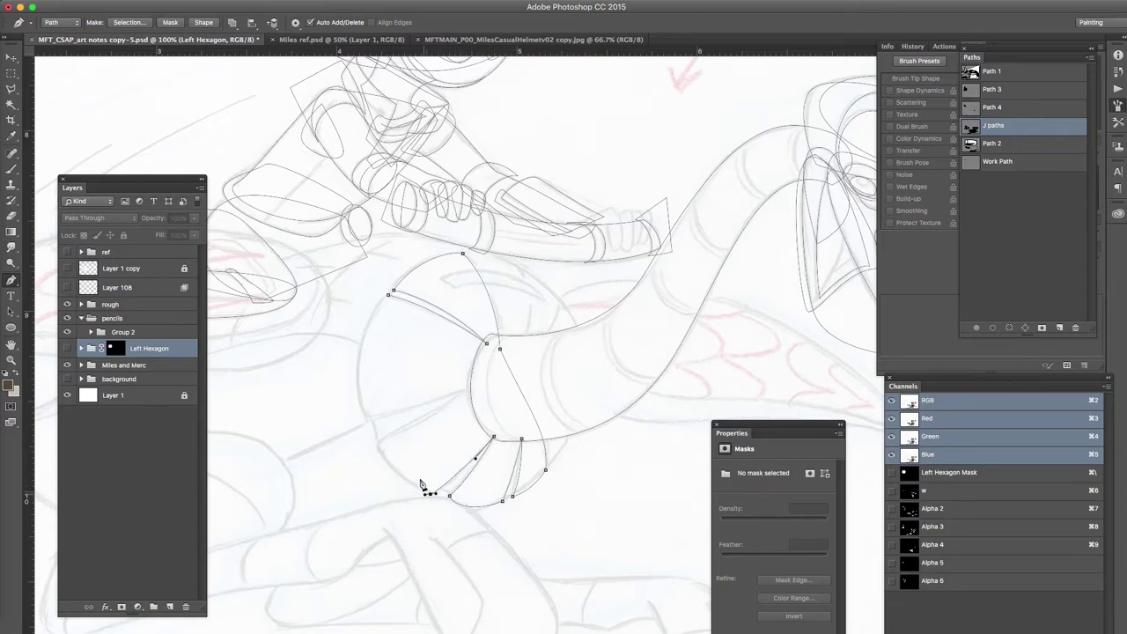
{"action": "left_click_drag", "start_coordinate": [378, 443], "coordinate": [418, 429]}
{"action": "left_click_drag", "start_coordinate": [467, 389], "coordinate": [345, 358]}
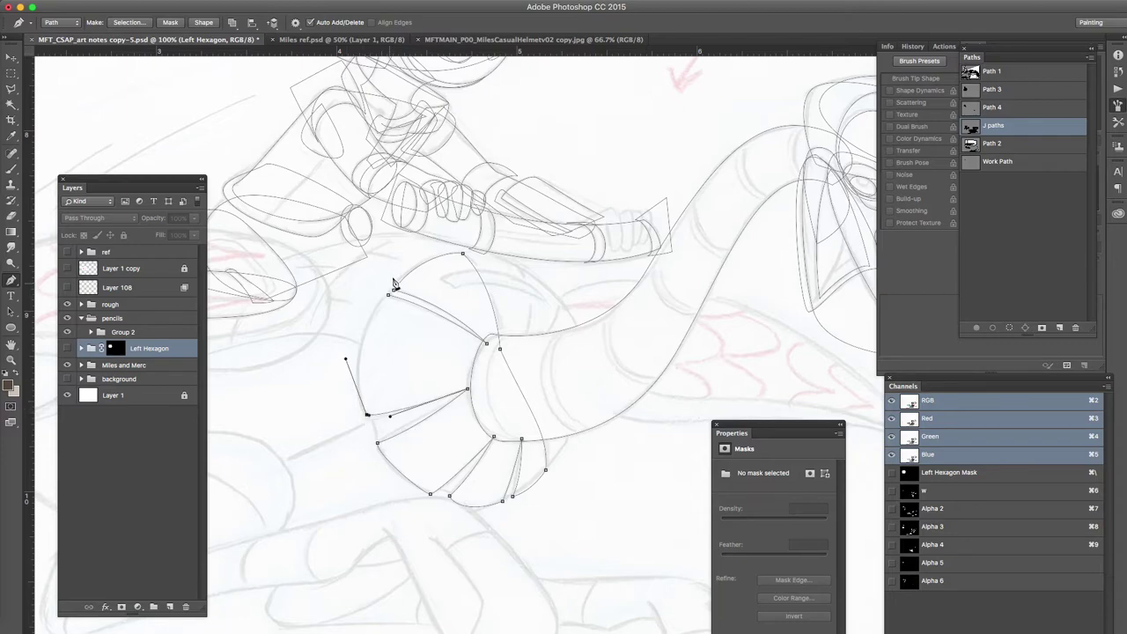
{"action": "left_click_drag", "start_coordinate": [393, 292], "coordinate": [366, 331]}
Step: Refine the lower and outer edges of the chest panel path to match the sketch and deselect it
{"action": "left_click_drag", "start_coordinate": [355, 395], "coordinate": [422, 420]}
{"action": "left_click", "coordinate": [425, 417]}
{"action": "left_click", "coordinate": [396, 478], "text": "super"}
{"action": "left_click_drag", "start_coordinate": [375, 453], "coordinate": [379, 464]}
{"action": "left_click_drag", "start_coordinate": [515, 500], "coordinate": [542, 489]}
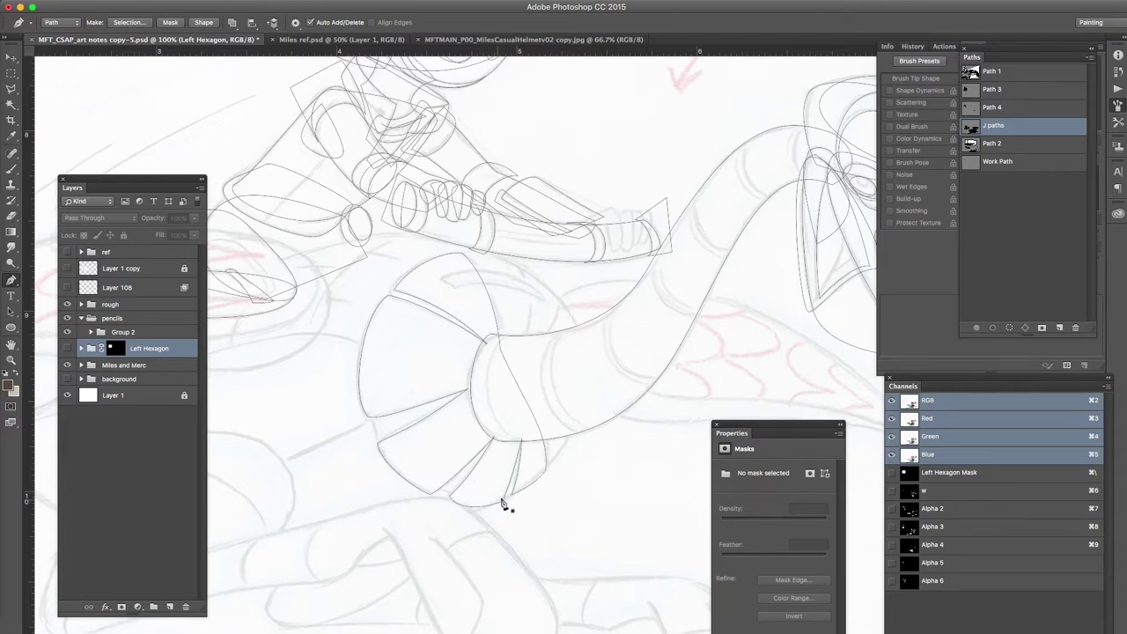
Step: Trace a closed outer silhouette around the chest behind the panels, bridging the seam gaps and ending at the neck
{"action": "left_click_drag", "start_coordinate": [574, 422], "coordinate": [542, 473]}
{"action": "left_click", "coordinate": [499, 498]}
{"action": "left_click_drag", "start_coordinate": [455, 498], "coordinate": [448, 489]}
{"action": "left_click_drag", "start_coordinate": [381, 444], "coordinate": [382, 362]}
{"action": "left_click", "coordinate": [373, 410], "text": "alt"}
{"action": "left_click", "coordinate": [391, 299]}
{"action": "left_click_drag", "start_coordinate": [462, 256], "coordinate": [531, 283]}
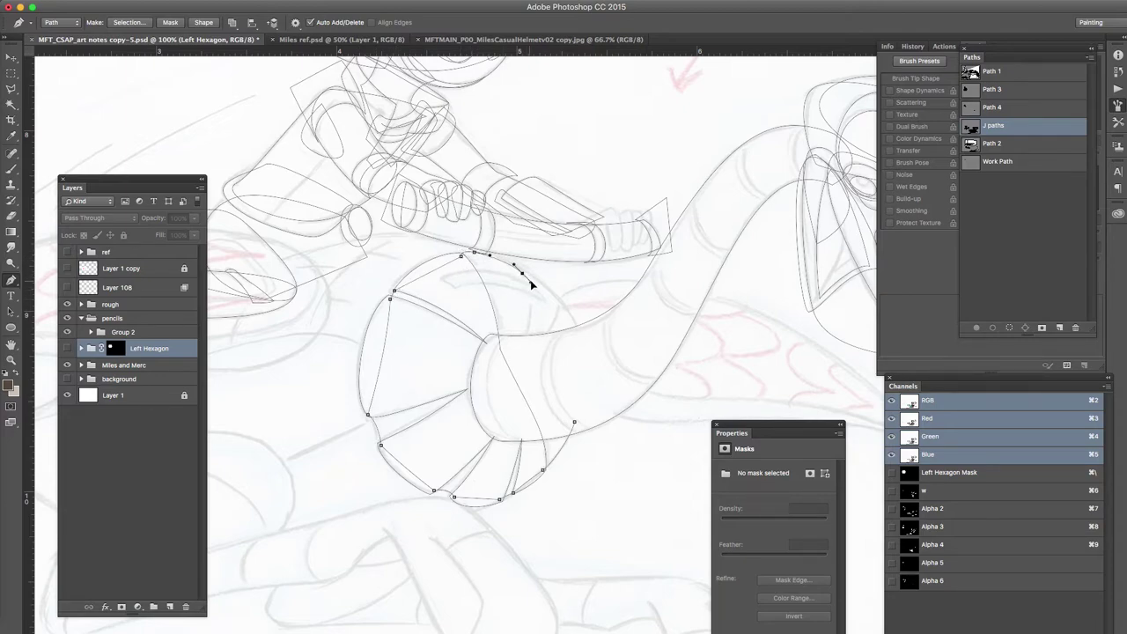
{"action": "left_click", "coordinate": [522, 349]}
{"action": "left_click", "coordinate": [574, 423]}
Step: Trace the narrow panels at the upper chest beside the neck as closed paths and refine their outer anchors
{"action": "left_click_drag", "start_coordinate": [513, 272], "coordinate": [521, 269]}
{"action": "left_click_drag", "start_coordinate": [559, 304], "coordinate": [560, 314]}
{"action": "left_click", "coordinate": [530, 355]}
{"action": "left_click", "coordinate": [513, 272]}
{"action": "left_click_drag", "start_coordinate": [551, 299], "coordinate": [552, 353]}
{"action": "left_click", "coordinate": [526, 356]}
{"action": "left_click", "coordinate": [550, 300]}
{"action": "left_click_drag", "start_coordinate": [551, 298], "coordinate": [560, 301]}
{"action": "left_click", "coordinate": [554, 305], "text": "super"}
{"action": "left_click_drag", "start_coordinate": [513, 272], "coordinate": [511, 266]}
{"action": "left_click_drag", "start_coordinate": [560, 303], "coordinate": [577, 335]}
{"action": "left_click", "coordinate": [573, 326], "text": "super"}
Step: Trace the curved highlight stripe across the top of the chest as a closed path and refine its pointed end
{"action": "left_click_drag", "start_coordinate": [454, 286], "coordinate": [478, 278]}
{"action": "mouse_move", "coordinate": [546, 302]}
{"action": "left_mouse_down"}
{"action": "mouse_move", "coordinate": [550, 317]}
{"action": "mouse_move", "coordinate": [539, 286]}
{"action": "left_mouse_up"}
{"action": "left_click_drag", "start_coordinate": [442, 278], "coordinate": [543, 299]}
{"action": "left_click", "coordinate": [543, 300], "text": "super"}
{"action": "left_click", "coordinate": [544, 299], "text": "super"}
{"action": "left_click", "coordinate": [545, 294], "text": "super"}
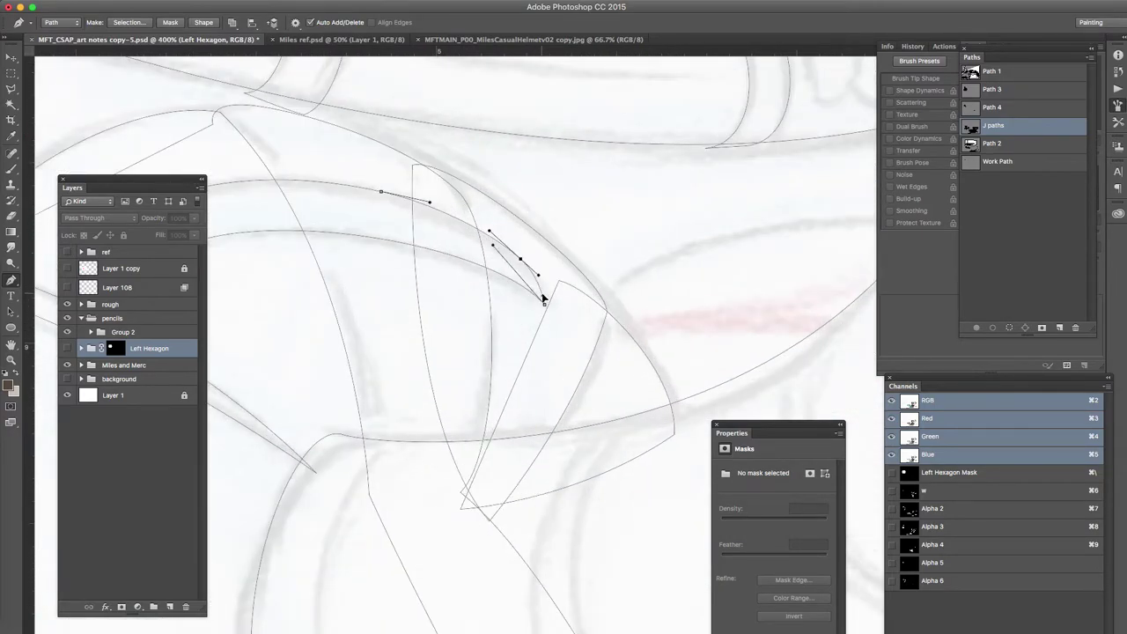
{"action": "left_click", "coordinate": [531, 316], "text": "alt+super"}
{"action": "left_click", "coordinate": [529, 317], "text": "alt+super"}
{"action": "left_click", "coordinate": [489, 397], "text": "alt+super"}
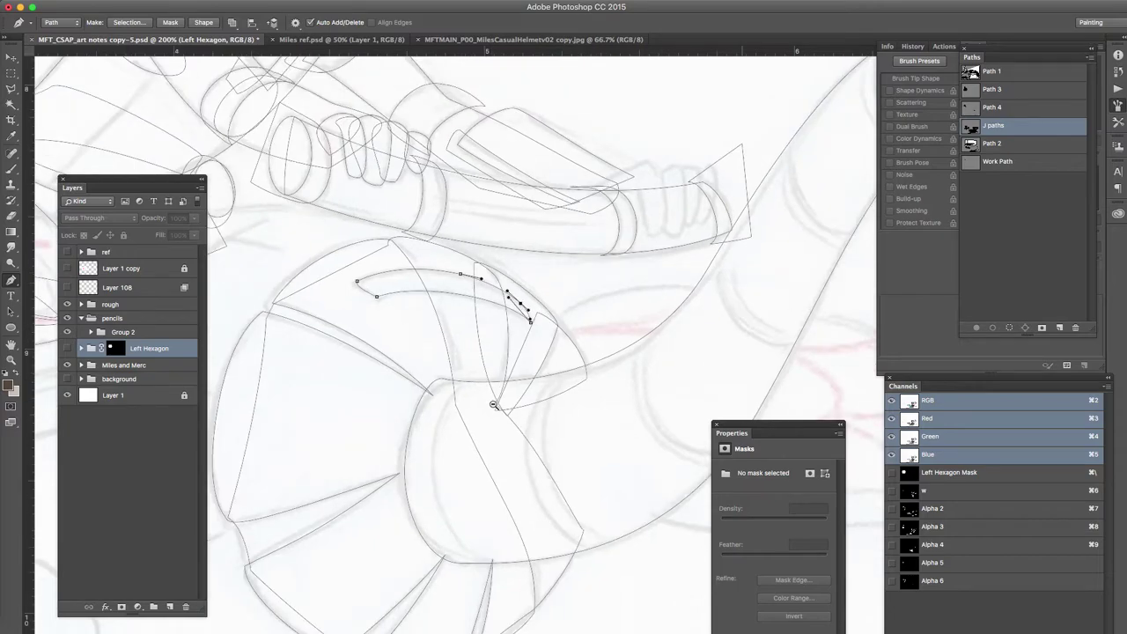
Step: Try to reshape the curve at the upper anchor of the neck base, undoing the last change
{"action": "left_click", "coordinate": [476, 391], "text": "super"}
{"action": "left_click", "coordinate": [476, 390], "text": "ctrl"}
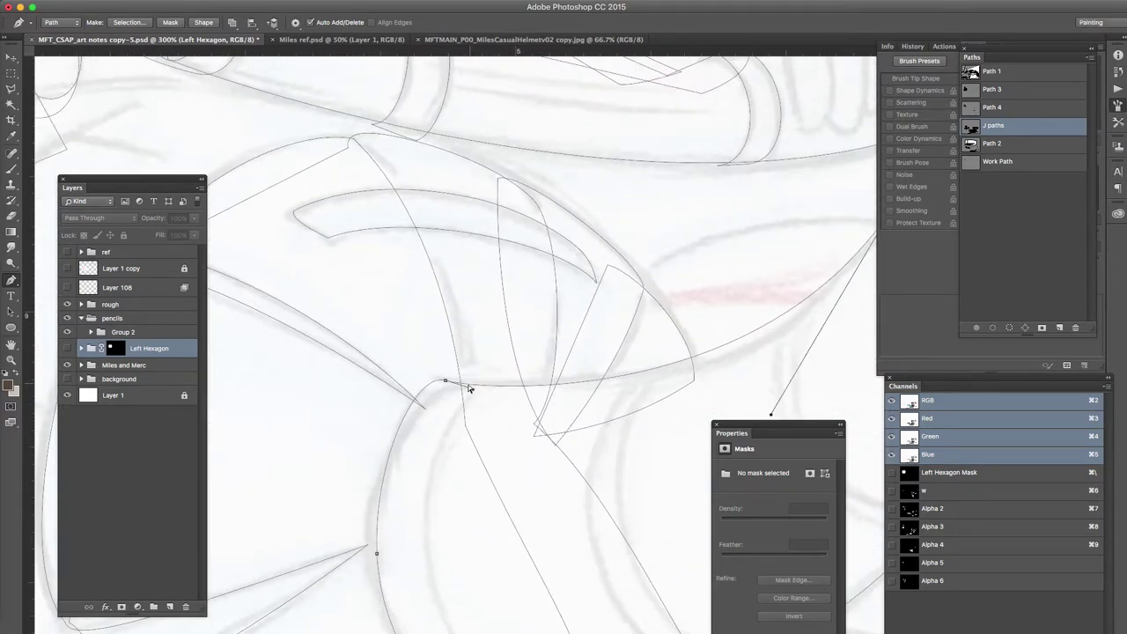
{"action": "left_click", "coordinate": [445, 382]}
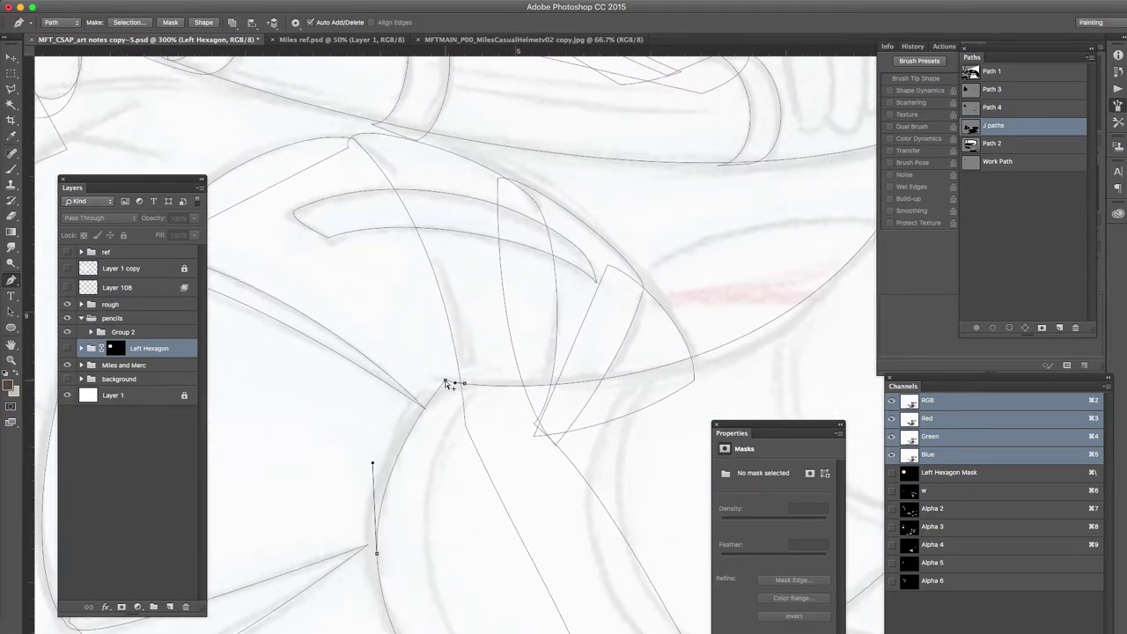
{"action": "left_click_drag", "start_coordinate": [447, 385], "coordinate": [404, 416]}
{"action": "key", "text": "super+z"}
Step: Remove the middle anchor at the neck base and adjust the neighbouring handles into one smooth rounded end
{"action": "left_click", "coordinate": [413, 469], "text": "alt+super"}
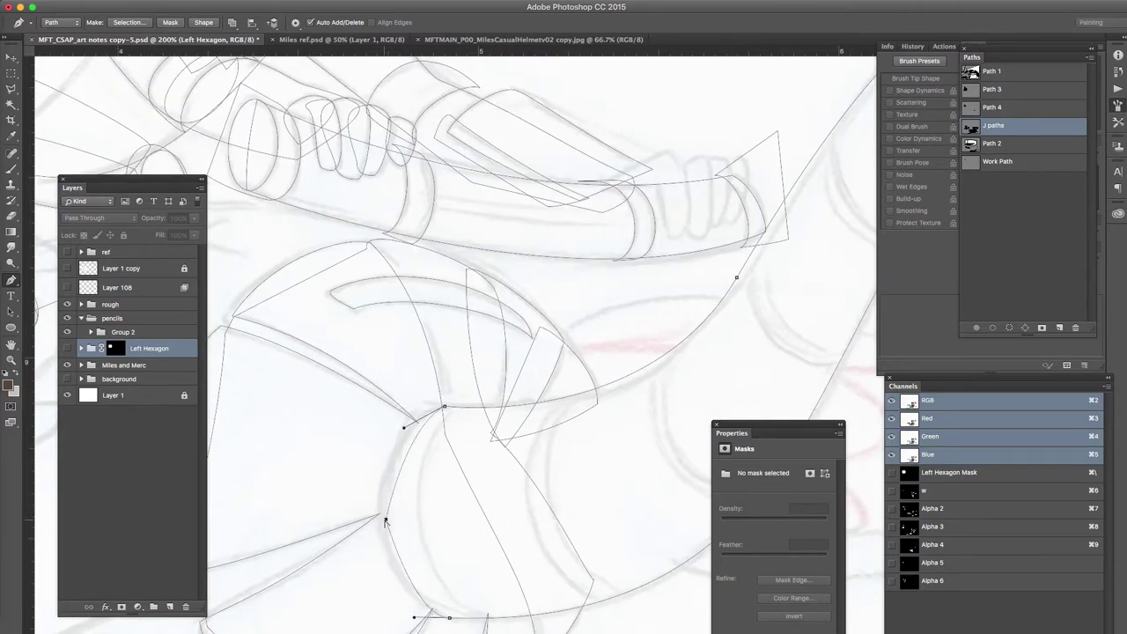
{"action": "left_click_drag", "start_coordinate": [395, 522], "coordinate": [396, 462]}
{"action": "left_click_drag", "start_coordinate": [421, 535], "coordinate": [379, 494]}
{"action": "left_click", "coordinate": [386, 437]}
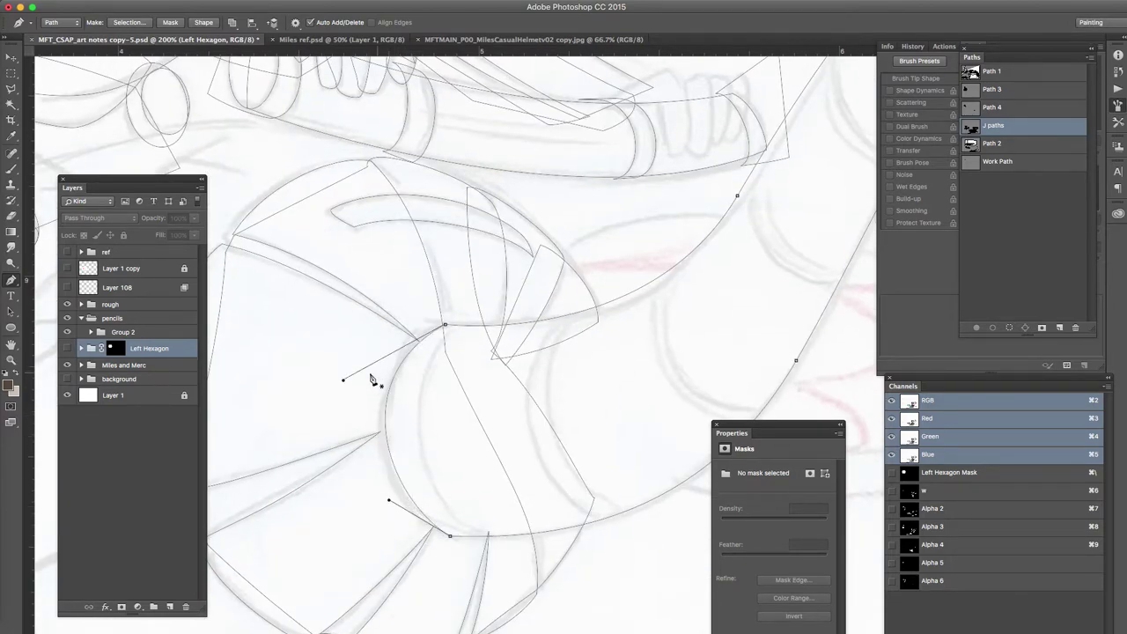
{"action": "left_click_drag", "start_coordinate": [343, 381], "coordinate": [367, 342]}
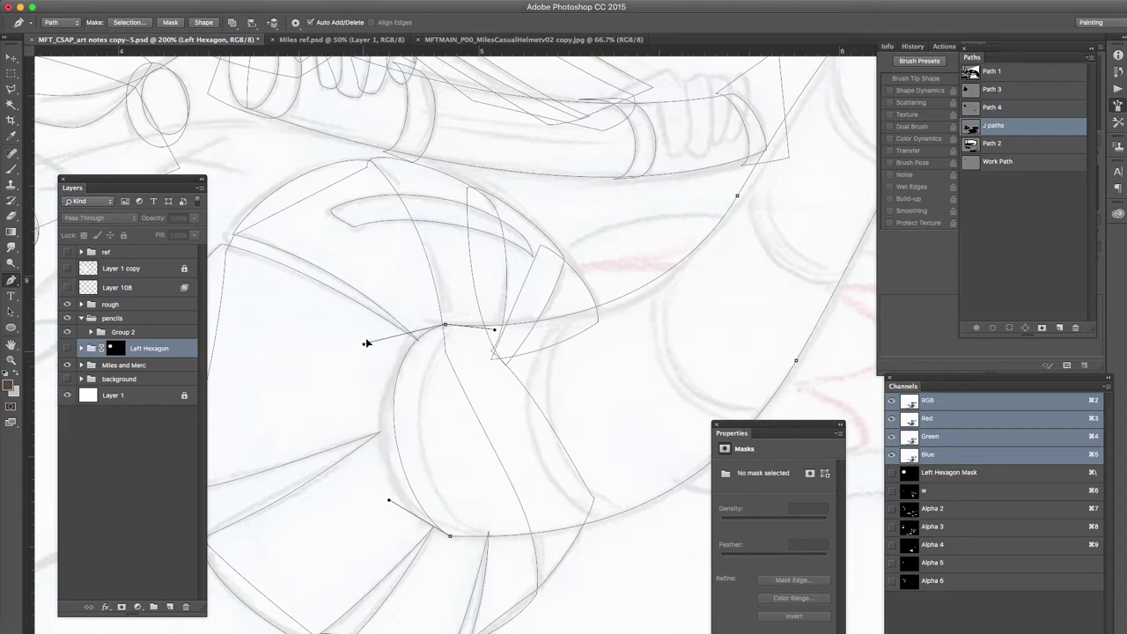
{"action": "left_click_drag", "start_coordinate": [389, 501], "coordinate": [368, 521]}
{"action": "left_click", "coordinate": [384, 517], "text": "alt"}
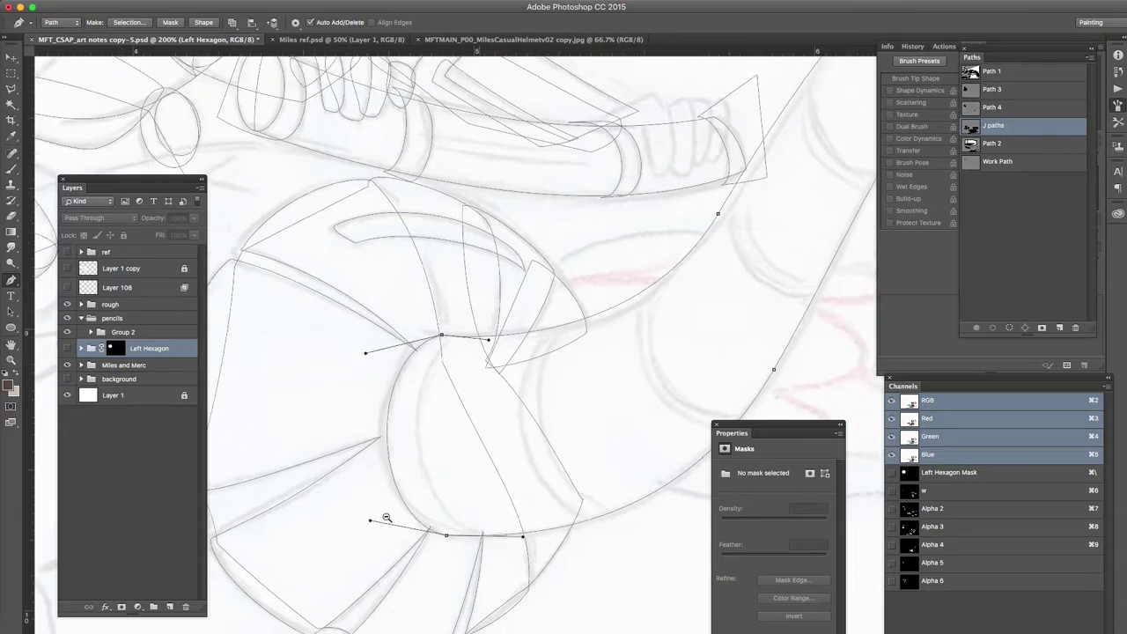
{"action": "left_click", "coordinate": [381, 505], "text": "alt"}
Step: Start tracing the bird's far lower leg along its knee end, underside and rounded foot end
{"action": "left_click_drag", "start_coordinate": [523, 447], "coordinate": [475, 295]}
{"action": "left_click_drag", "start_coordinate": [419, 402], "coordinate": [564, 326]}
{"action": "left_click_drag", "start_coordinate": [349, 373], "coordinate": [360, 381]}
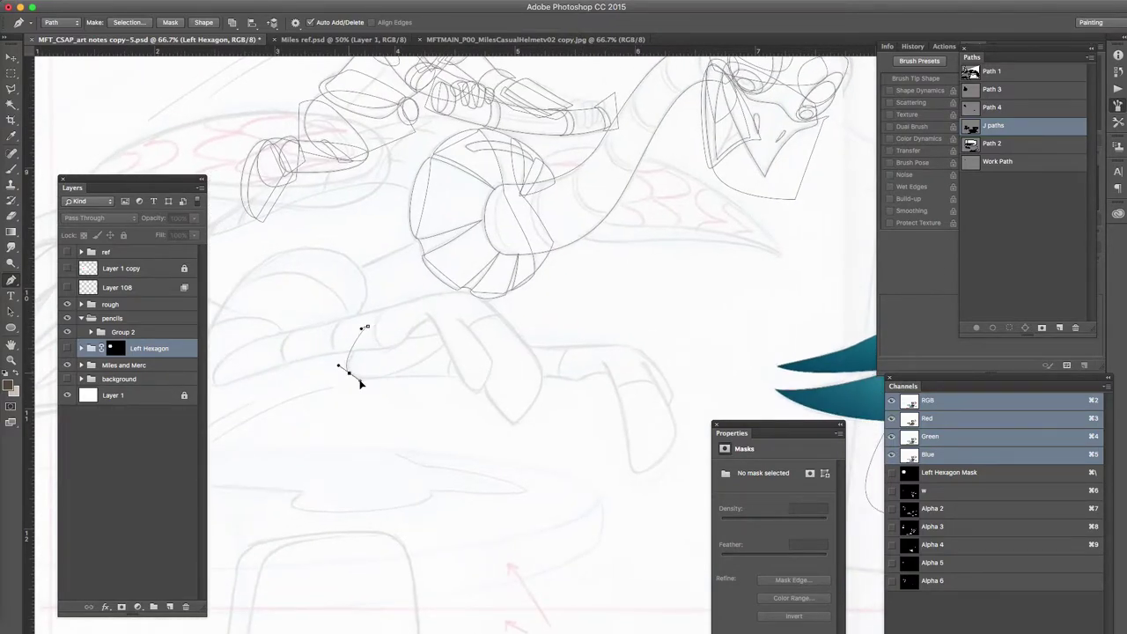
{"action": "left_click_drag", "start_coordinate": [541, 382], "coordinate": [654, 398]}
{"action": "key", "text": "super+z"}
{"action": "left_click", "coordinate": [670, 403]}
{"action": "left_click_drag", "start_coordinate": [631, 347], "coordinate": [613, 340]}
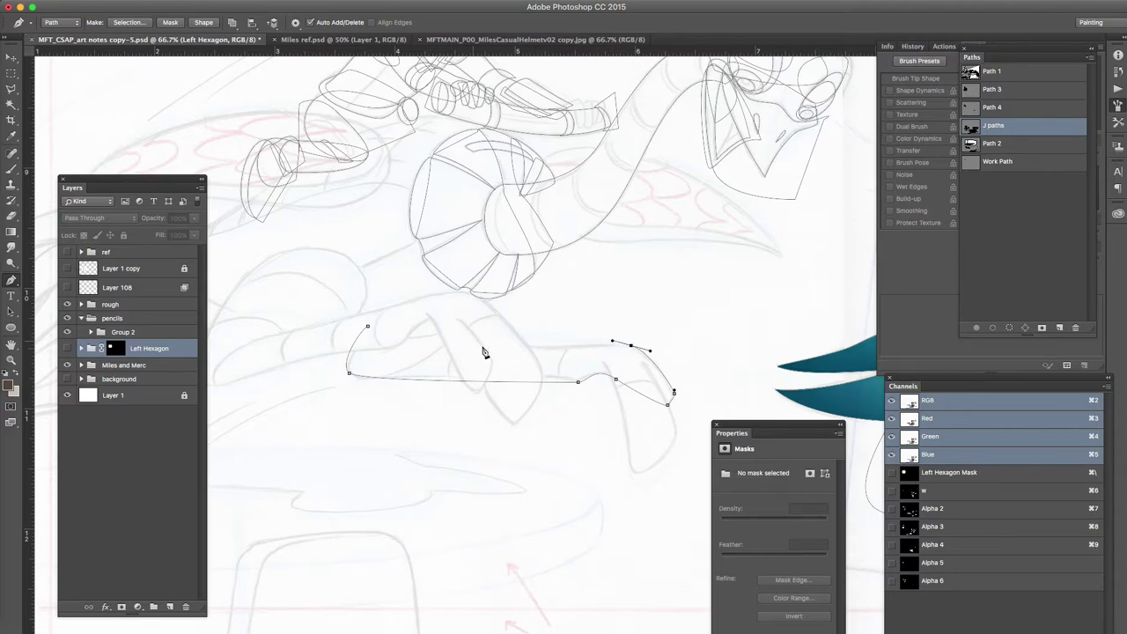
Step: Trace the upper edge of the far lower leg, close the path and refine its knee-end curves
{"action": "left_click_drag", "start_coordinate": [482, 347], "coordinate": [443, 328]}
{"action": "key", "text": "super+z"}
{"action": "left_click", "coordinate": [438, 314]}
{"action": "left_click_drag", "start_coordinate": [370, 328], "coordinate": [376, 327]}
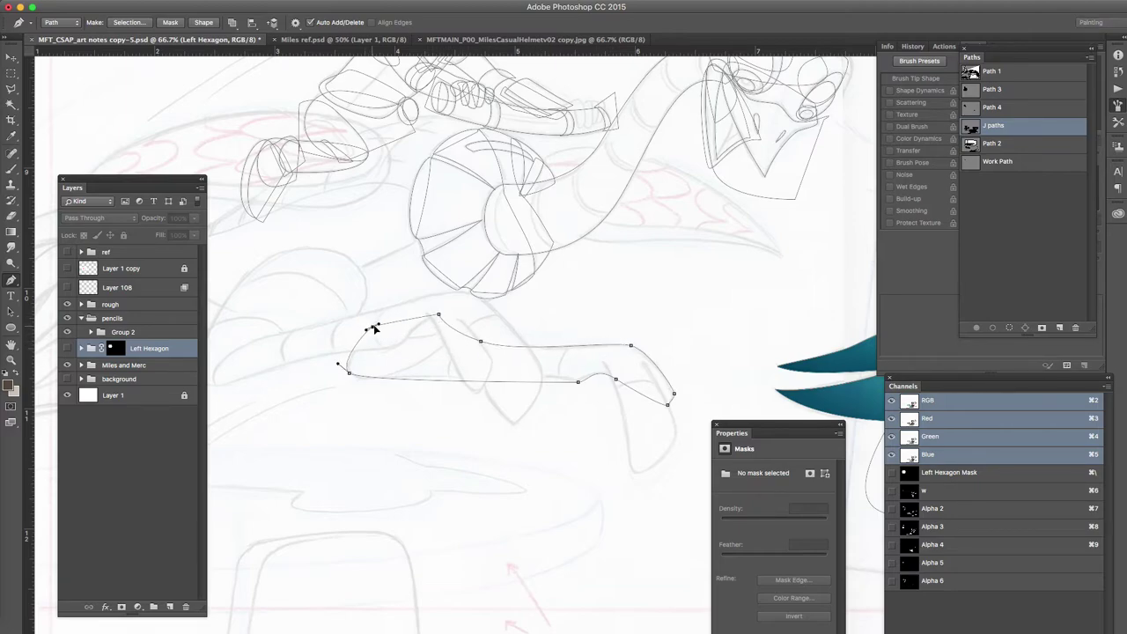
{"action": "left_click_drag", "start_coordinate": [473, 384], "coordinate": [506, 377]}
{"action": "left_click_drag", "start_coordinate": [356, 379], "coordinate": [361, 384]}
Step: Trace the far foot's hanging toe as a closed path and refine its upper curve
{"action": "left_click_drag", "start_coordinate": [553, 405], "coordinate": [429, 431]}
{"action": "left_click_drag", "start_coordinate": [473, 382], "coordinate": [499, 414]}
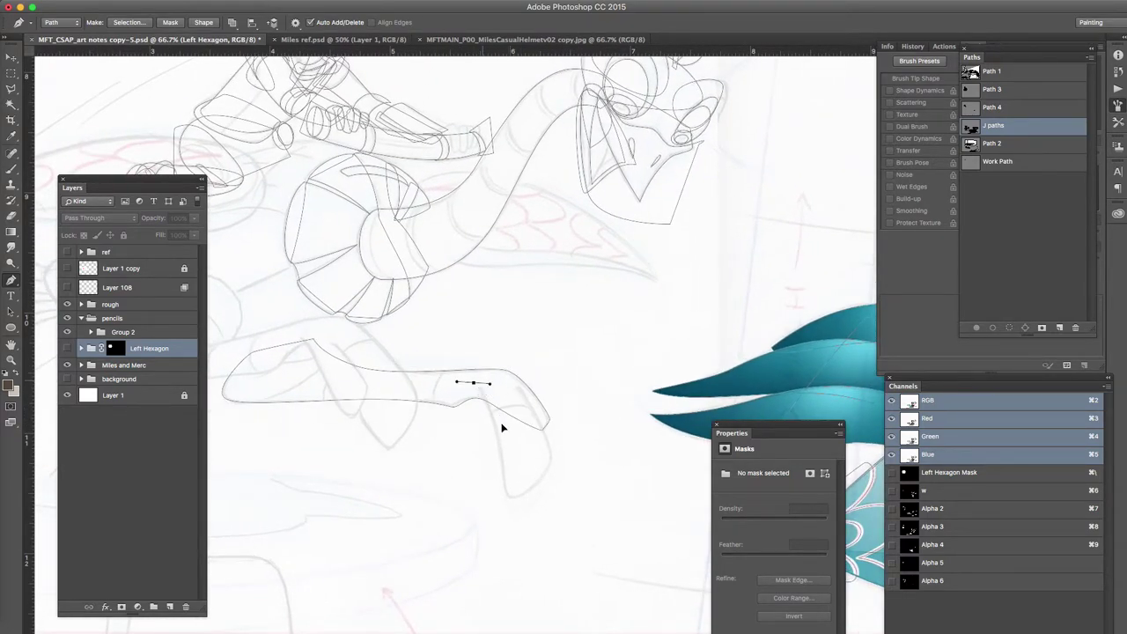
{"action": "left_click_drag", "start_coordinate": [509, 495], "coordinate": [553, 438]}
{"action": "left_click_drag", "start_coordinate": [512, 382], "coordinate": [495, 376]}
{"action": "left_click", "coordinate": [474, 384]}
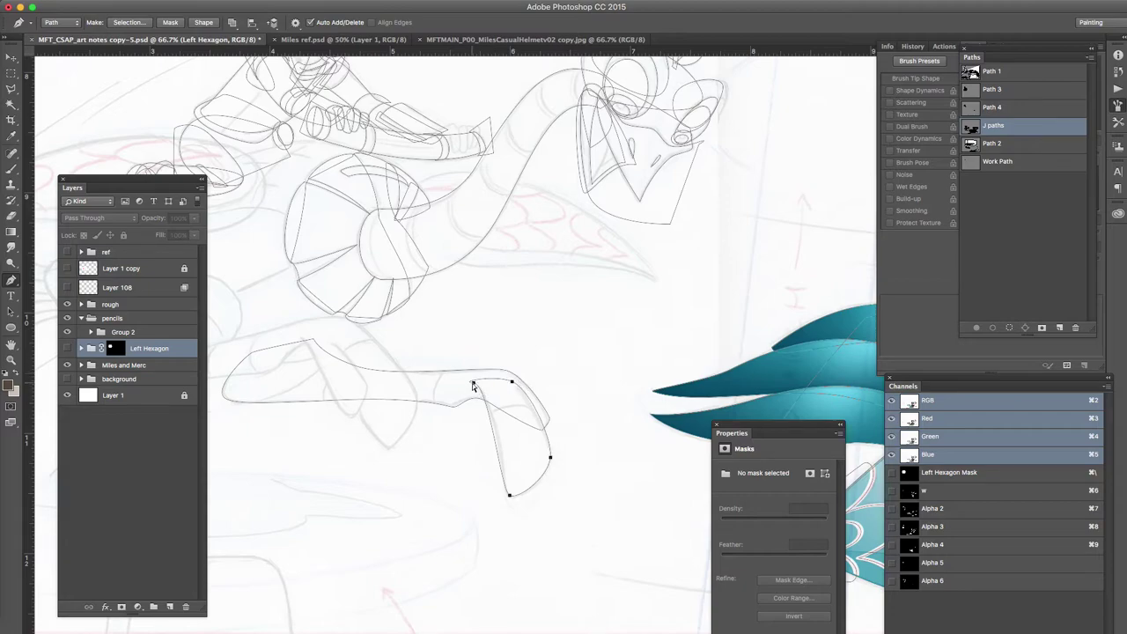
{"action": "left_click", "coordinate": [498, 445]}
{"action": "left_click_drag", "start_coordinate": [513, 381], "coordinate": [505, 378]}
{"action": "left_click", "coordinate": [502, 394], "text": "super"}
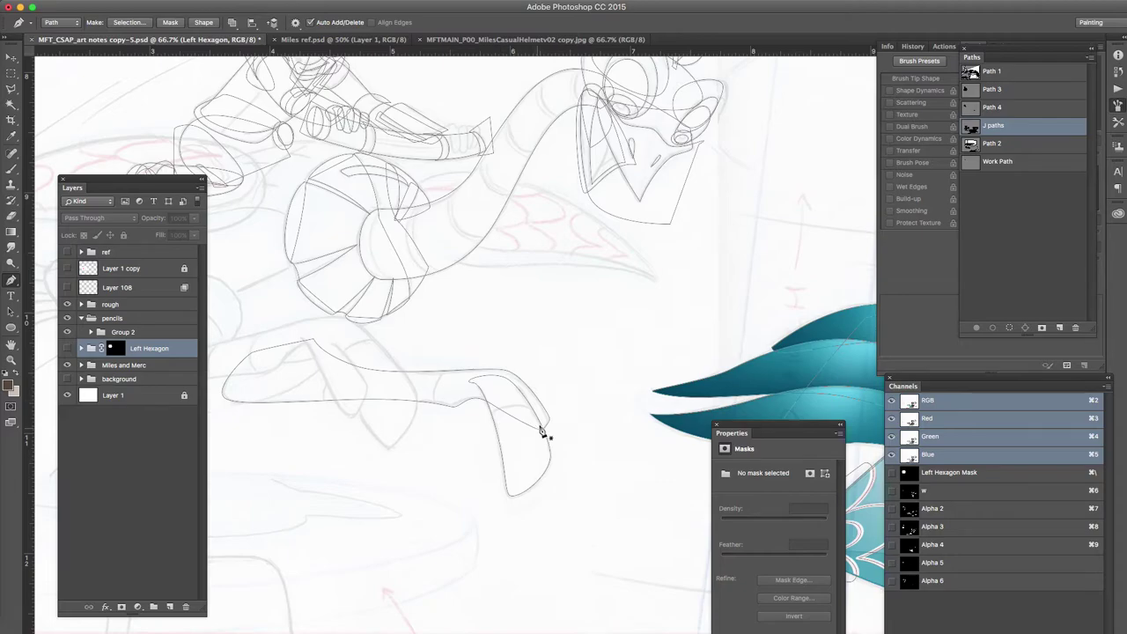
Step: Trace the bird's rounded near thigh as a closed curved path
{"action": "scroll", "coordinate": [445, 403], "scroll_direction": "left", "scroll_amount": 5}
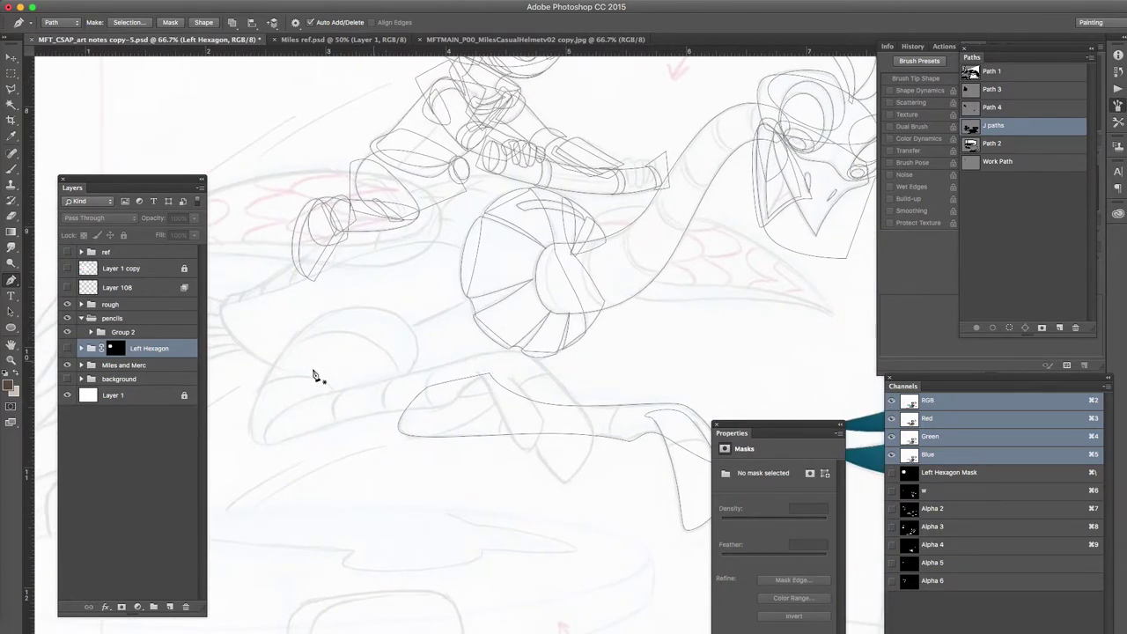
{"action": "left_click_drag", "start_coordinate": [261, 452], "coordinate": [261, 449]}
{"action": "left_click_drag", "start_coordinate": [334, 425], "coordinate": [370, 417]}
{"action": "left_click_drag", "start_coordinate": [413, 334], "coordinate": [400, 299]}
{"action": "left_click", "coordinate": [253, 437]}
{"action": "left_click", "coordinate": [322, 372]}
{"action": "left_click_drag", "start_coordinate": [322, 372], "coordinate": [312, 324]}
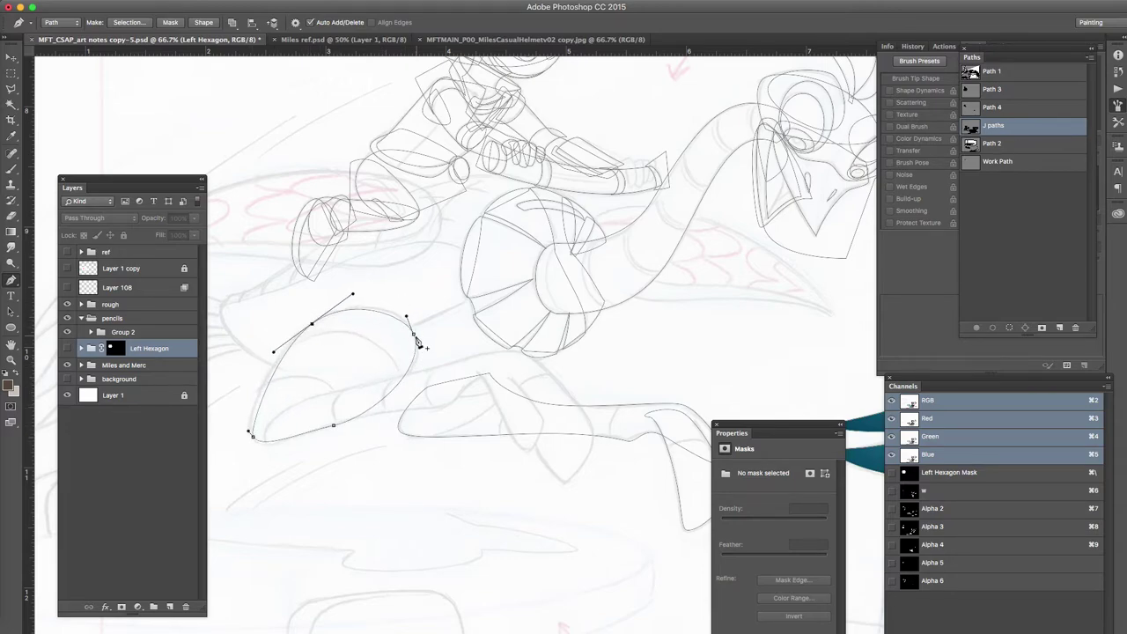
Step: Refine the near thigh path by replacing and moving anchors along its front edge and lower tip
{"action": "left_click", "coordinate": [394, 387]}
{"action": "left_click", "coordinate": [414, 335]}
{"action": "left_click_drag", "start_coordinate": [407, 340], "coordinate": [410, 343]}
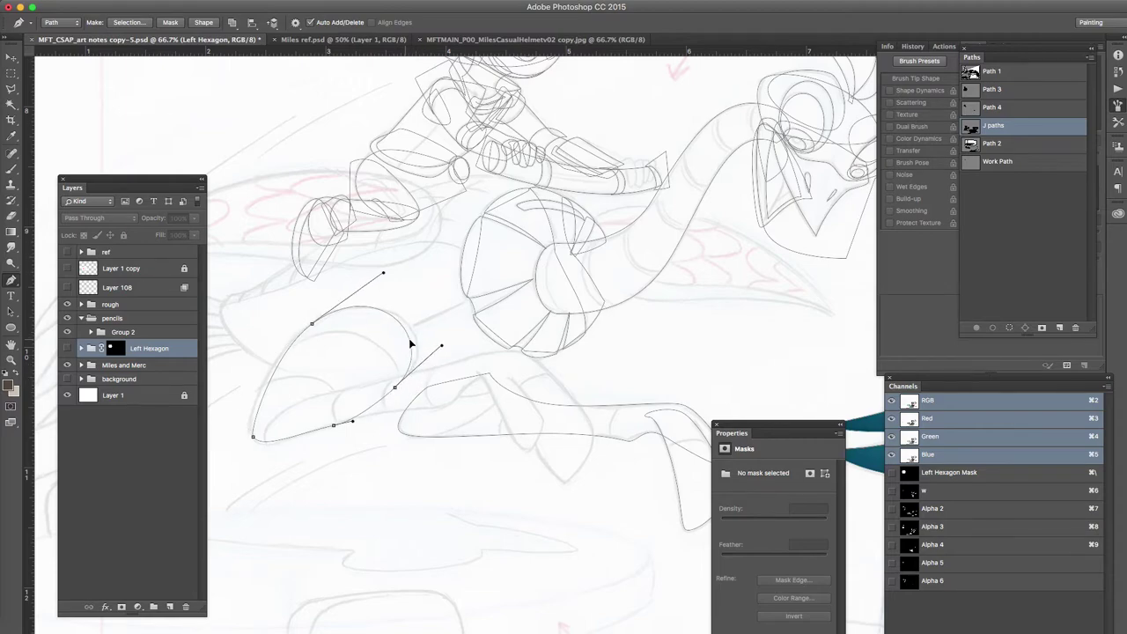
{"action": "left_click", "coordinate": [411, 345]}
{"action": "left_click", "coordinate": [260, 401]}
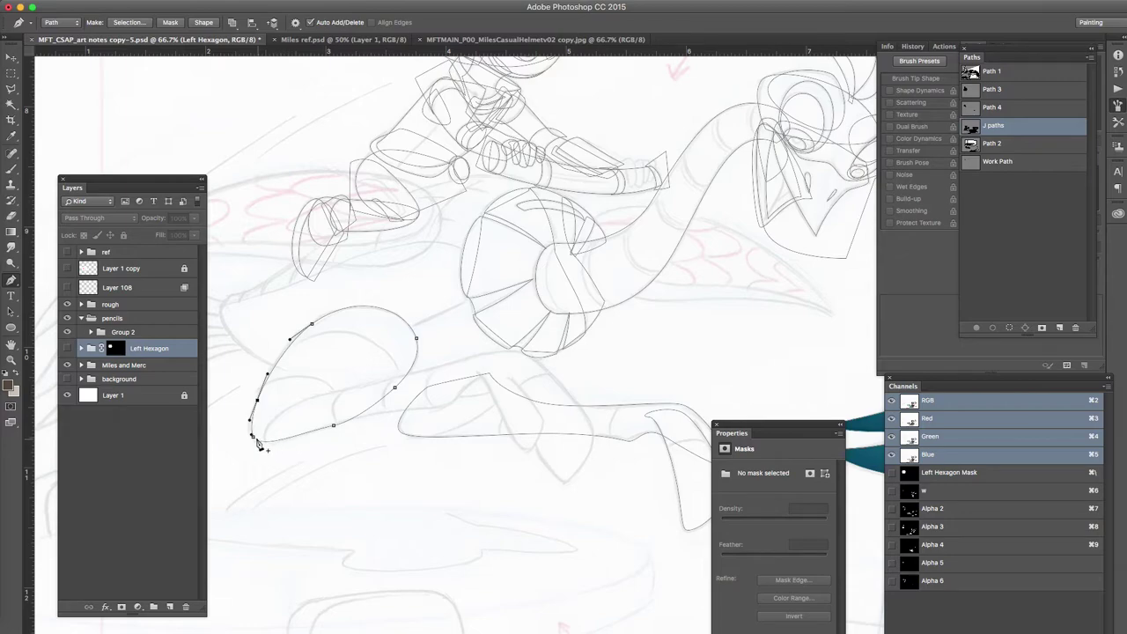
{"action": "left_click", "coordinate": [252, 435]}
{"action": "left_click", "coordinate": [256, 439]}
{"action": "left_click_drag", "start_coordinate": [257, 439], "coordinate": [262, 442]}
{"action": "left_click", "coordinate": [268, 455], "text": "super"}
Step: Trace the bird's near lower leg from the thigh to the ankle as a closed path
{"action": "left_click_drag", "start_coordinate": [515, 350], "coordinate": [539, 355]}
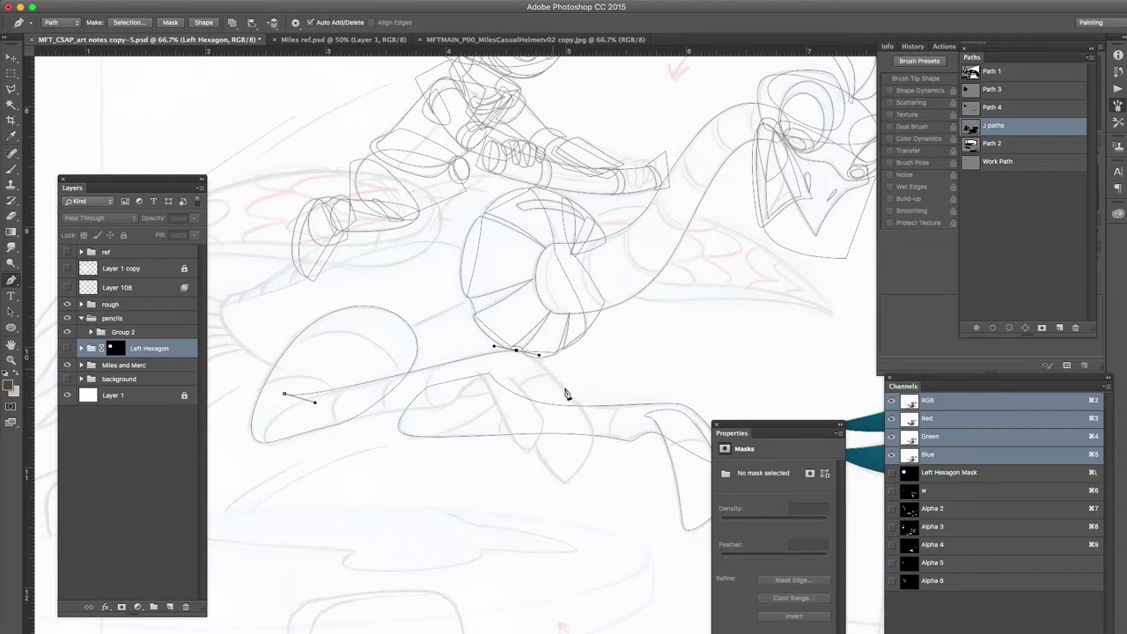
{"action": "left_click_drag", "start_coordinate": [483, 377], "coordinate": [498, 381]}
{"action": "left_click_drag", "start_coordinate": [439, 408], "coordinate": [422, 410]}
{"action": "left_click_drag", "start_coordinate": [283, 439], "coordinate": [248, 454]}
{"action": "left_click_drag", "start_coordinate": [327, 427], "coordinate": [262, 408]}
{"action": "left_click", "coordinate": [284, 396]}
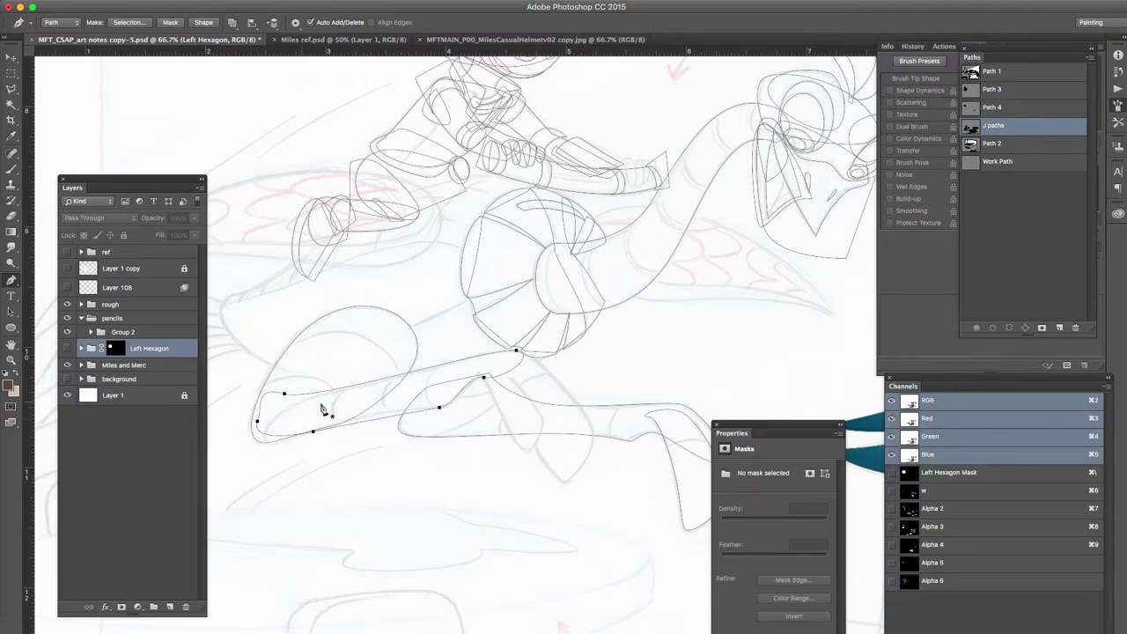
Step: Refine the rounded knee end of the near lower leg path by moving its anchors and removing an extra one
{"action": "left_click", "coordinate": [312, 434], "text": "super"}
{"action": "left_click", "coordinate": [312, 430], "text": "super"}
{"action": "left_click_drag", "start_coordinate": [310, 427], "coordinate": [306, 427]}
{"action": "left_click_drag", "start_coordinate": [420, 402], "coordinate": [515, 357]}
{"action": "left_click", "coordinate": [480, 379], "text": "alt"}
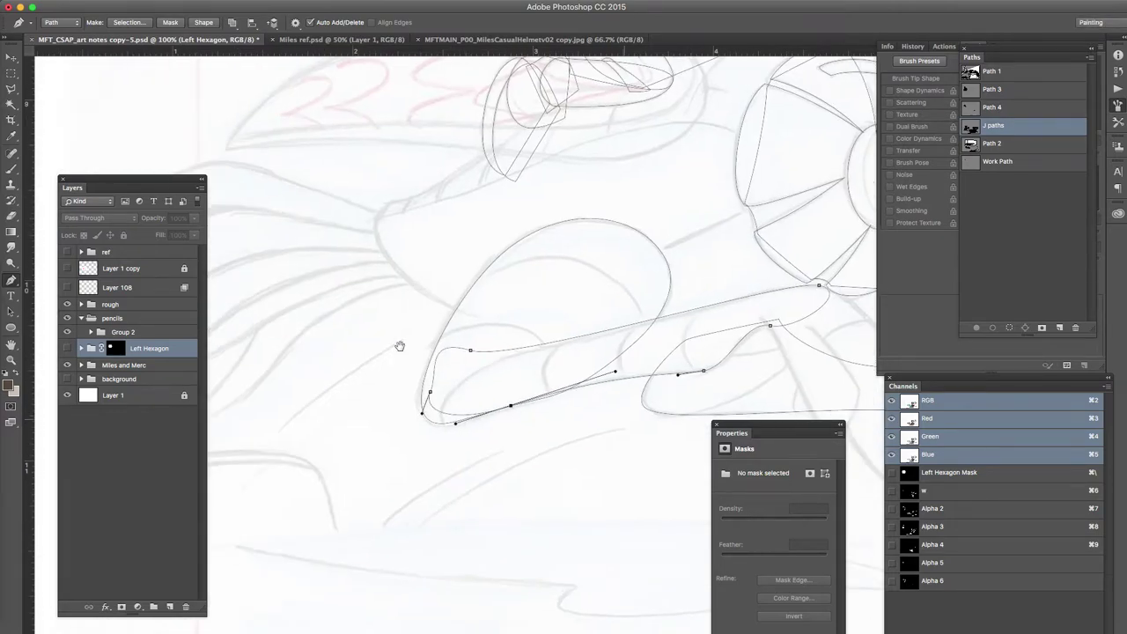
{"action": "scroll", "coordinate": [397, 347], "scroll_direction": "left", "scroll_amount": 2}
{"action": "left_click", "coordinate": [467, 398]}
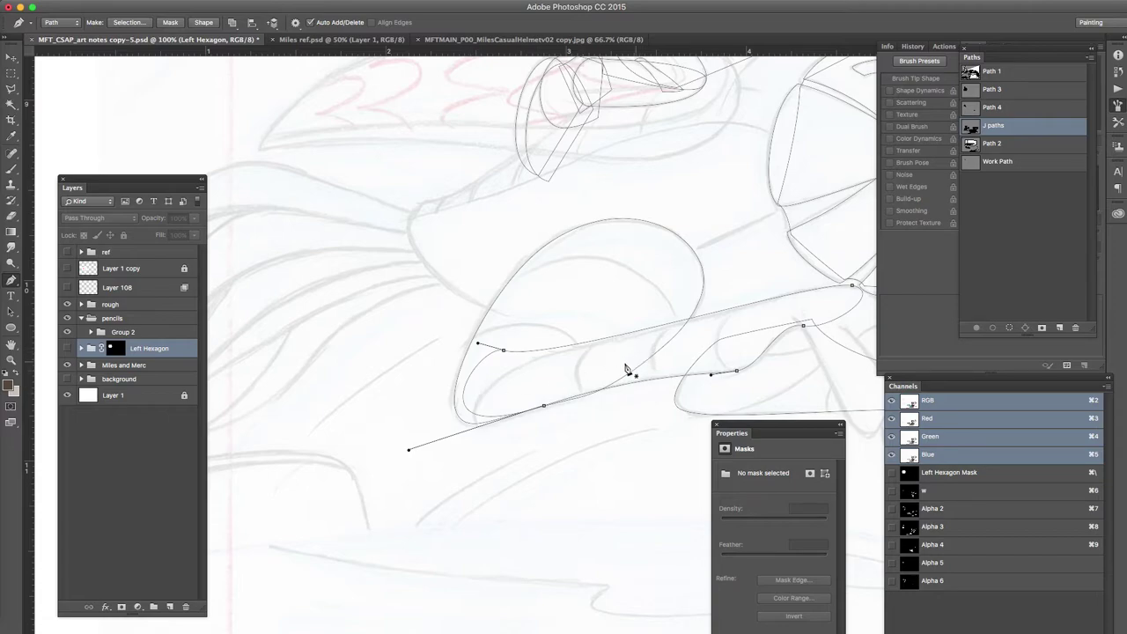
{"action": "left_click", "coordinate": [503, 352], "text": "super"}
{"action": "left_click_drag", "start_coordinate": [507, 352], "coordinate": [512, 356]}
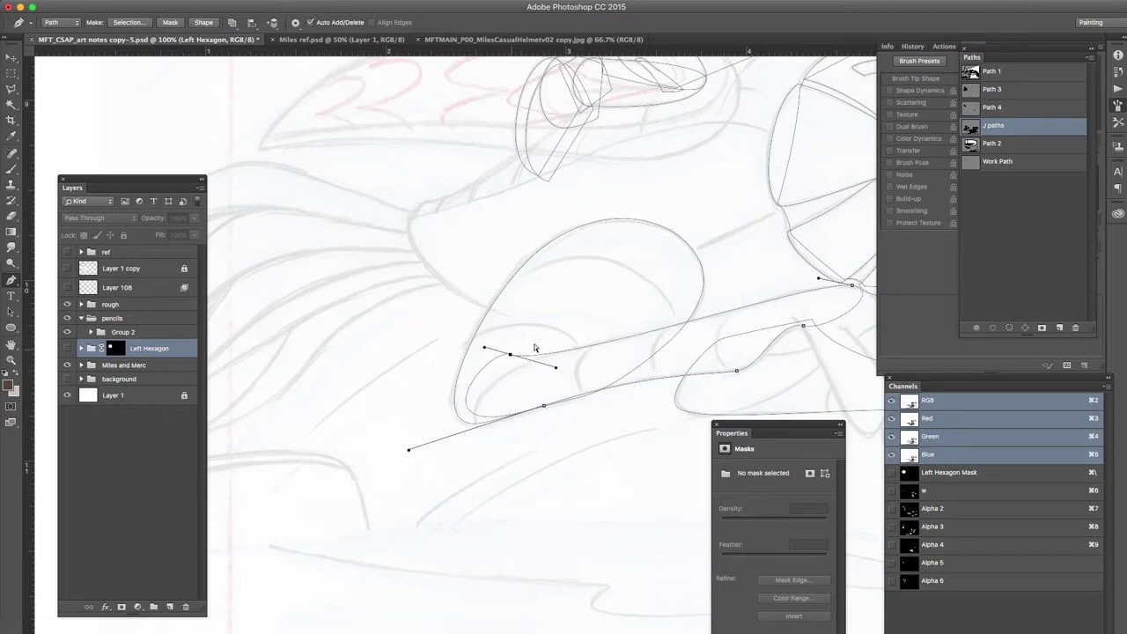
Step: Trace the smaller toe hanging below the bird's near ankle as a closed path and adjust its anchors to the sketch
{"action": "left_click_drag", "start_coordinate": [611, 344], "coordinate": [410, 360]}
{"action": "left_click", "coordinate": [498, 342], "text": "super"}
{"action": "left_click_drag", "start_coordinate": [519, 333], "coordinate": [528, 330]}
{"action": "left_click_drag", "start_coordinate": [596, 455], "coordinate": [615, 396]}
{"action": "left_click_drag", "start_coordinate": [553, 341], "coordinate": [532, 337]}
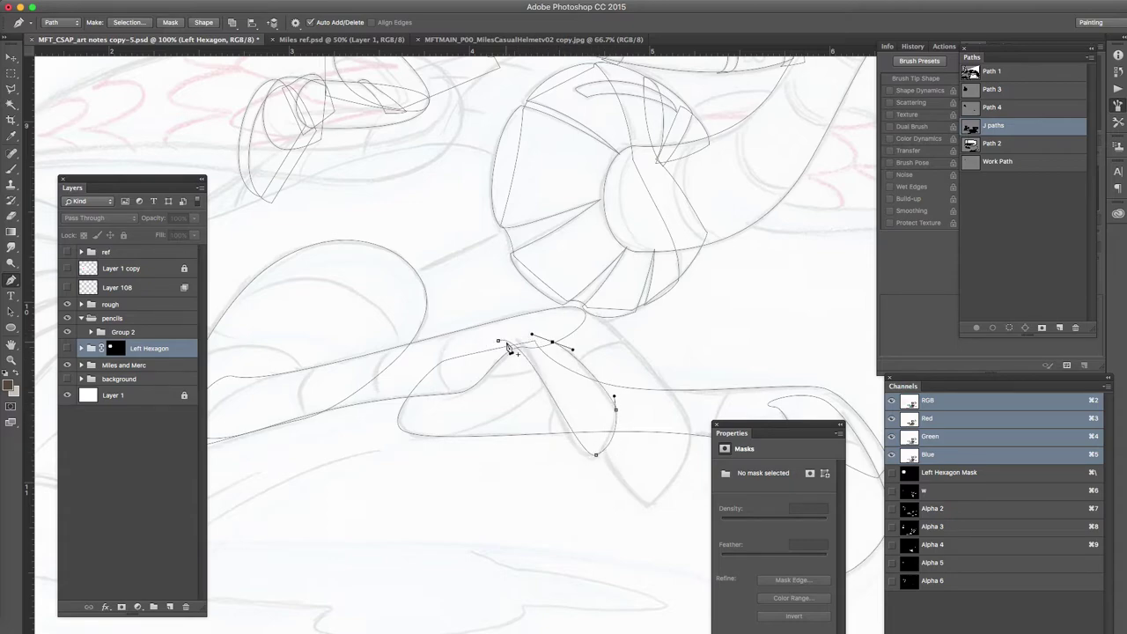
{"action": "left_click", "coordinate": [499, 341]}
{"action": "left_click", "coordinate": [499, 341], "text": "super"}
{"action": "left_click_drag", "start_coordinate": [500, 342], "coordinate": [506, 339]}
{"action": "left_click_drag", "start_coordinate": [597, 455], "coordinate": [566, 459]}
{"action": "left_click", "coordinate": [615, 412]}
{"action": "left_click", "coordinate": [501, 340], "text": "super"}
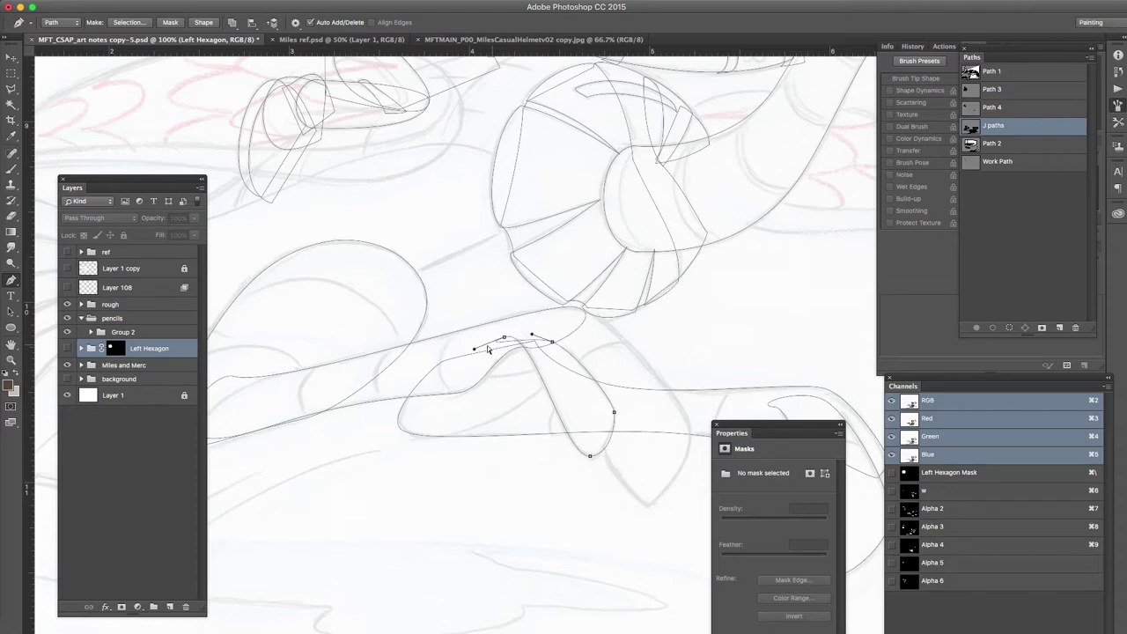
Step: Trace the larger pointed toe beside it, from the near ankle down to its tip, as a closed path
{"action": "left_click_drag", "start_coordinate": [474, 350], "coordinate": [606, 315]}
{"action": "left_click_drag", "start_coordinate": [692, 433], "coordinate": [692, 460]}
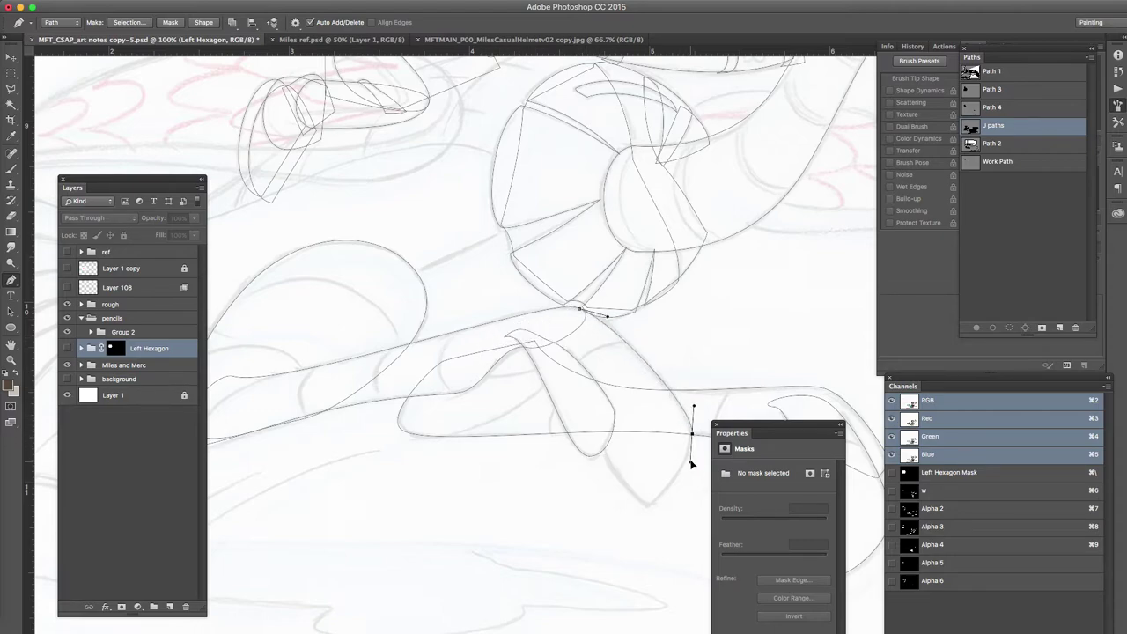
{"action": "left_click_drag", "start_coordinate": [648, 503], "coordinate": [631, 506]}
{"action": "left_click_drag", "start_coordinate": [594, 436], "coordinate": [588, 426]}
{"action": "left_click", "coordinate": [535, 338]}
{"action": "left_click", "coordinate": [579, 309]}
Step: Trace the rounded knee section of the near lower leg as a closed path reaching across the thigh
{"action": "left_click", "coordinate": [536, 390], "text": "alt"}
{"action": "left_click_drag", "start_coordinate": [586, 371], "coordinate": [587, 349]}
{"action": "left_click_drag", "start_coordinate": [369, 354], "coordinate": [307, 367]}
{"action": "left_click_drag", "start_coordinate": [325, 410], "coordinate": [358, 411]}
{"action": "left_click_drag", "start_coordinate": [368, 354], "coordinate": [376, 352]}
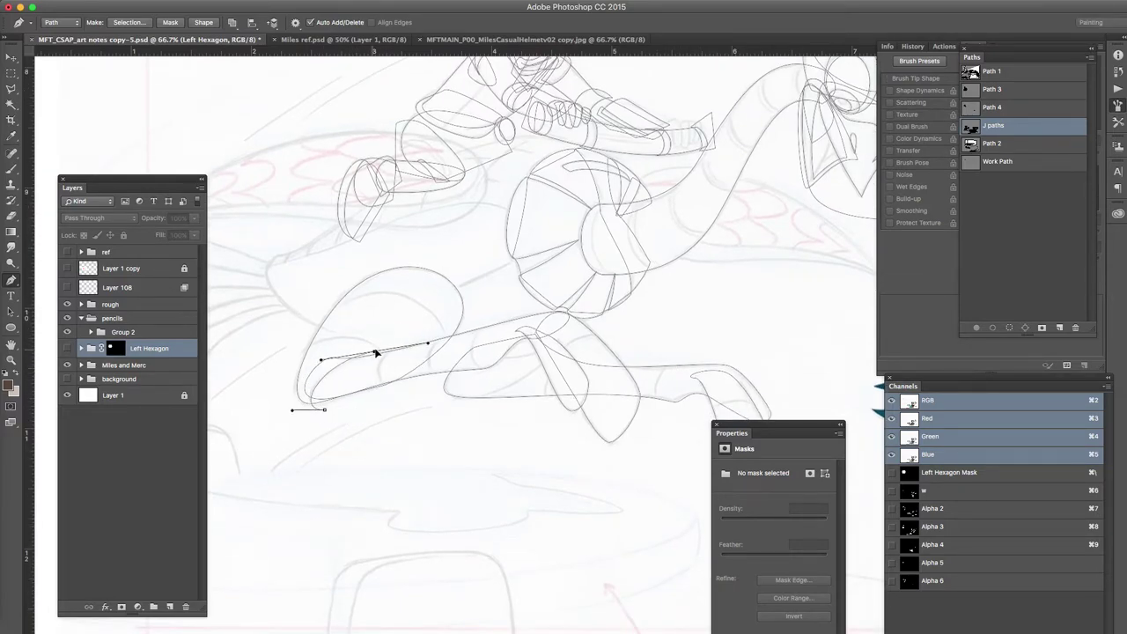
{"action": "left_click", "coordinate": [383, 391]}
{"action": "key", "text": "super+z"}
{"action": "left_click", "coordinate": [389, 391]}
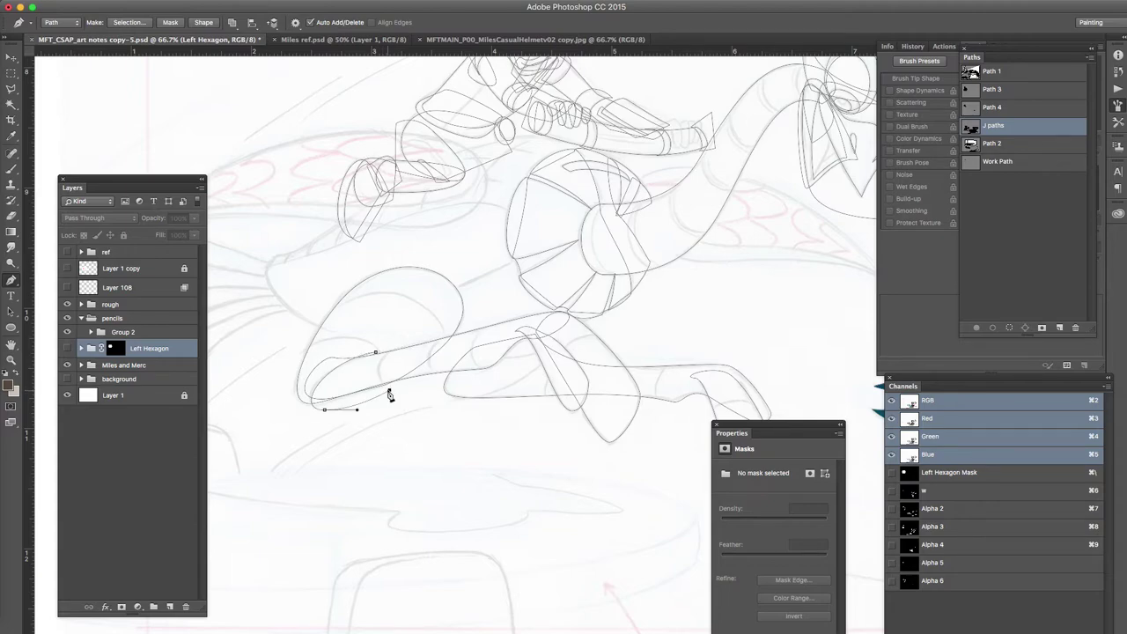
{"action": "left_click_drag", "start_coordinate": [403, 342], "coordinate": [431, 335]}
{"action": "left_click", "coordinate": [449, 334]}
Step: Trace the arched section from the rounded heel of the far leg over to the near ankle and toes
{"action": "left_click_drag", "start_coordinate": [445, 382], "coordinate": [470, 379]}
{"action": "left_click_drag", "start_coordinate": [494, 317], "coordinate": [550, 295]}
{"action": "left_click", "coordinate": [613, 326]}
{"action": "key", "text": "super+z"}
{"action": "left_click_drag", "start_coordinate": [610, 336], "coordinate": [591, 318]}
{"action": "left_click_drag", "start_coordinate": [563, 356], "coordinate": [608, 341]}
{"action": "left_click", "coordinate": [655, 340], "text": "super"}
Step: Trace a closed path along the far lower leg, from beneath the near ankle forward to the foot
{"action": "left_click_drag", "start_coordinate": [470, 356], "coordinate": [555, 350]}
{"action": "left_click_drag", "start_coordinate": [465, 400], "coordinate": [590, 357]}
{"action": "left_click", "coordinate": [671, 355]}
{"action": "left_click_drag", "start_coordinate": [658, 410], "coordinate": [671, 416]}
{"action": "left_click_drag", "start_coordinate": [574, 399], "coordinate": [419, 380]}
{"action": "left_click_drag", "start_coordinate": [508, 356], "coordinate": [501, 346]}
{"action": "key", "text": "super+z"}
{"action": "left_click_drag", "start_coordinate": [502, 392], "coordinate": [628, 404]}
{"action": "left_click", "coordinate": [546, 399]}
{"action": "left_click_drag", "start_coordinate": [398, 392], "coordinate": [551, 413]}
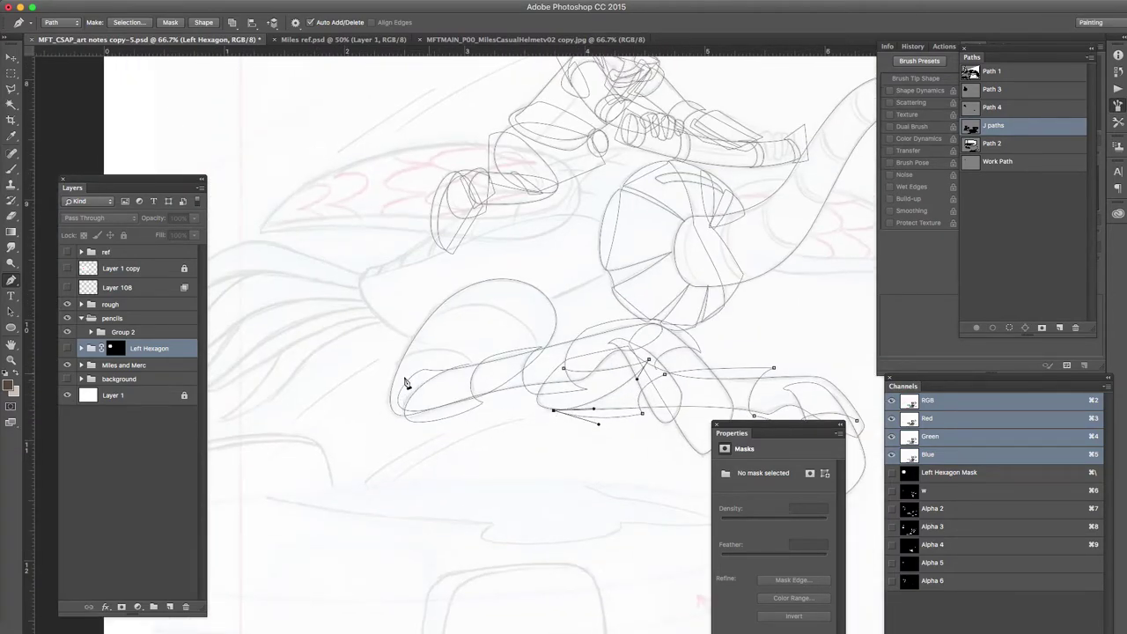
Step: Trace the curved bands inside the bird's near thigh with closed paths and adjust their rear edge
{"action": "left_click_drag", "start_coordinate": [388, 373], "coordinate": [429, 338]}
{"action": "left_click_drag", "start_coordinate": [473, 373], "coordinate": [476, 398]}
{"action": "left_click_drag", "start_coordinate": [429, 338], "coordinate": [478, 348]}
{"action": "left_click", "coordinate": [474, 375]}
{"action": "left_click", "coordinate": [541, 361]}
{"action": "left_click_drag", "start_coordinate": [424, 315], "coordinate": [365, 368]}
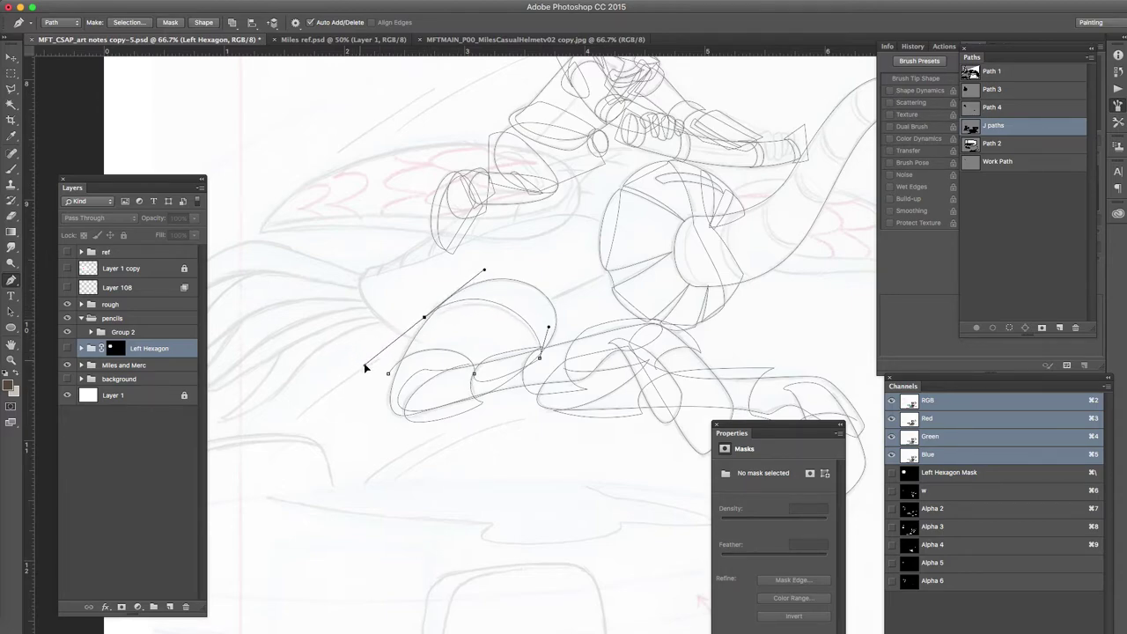
{"action": "left_click_drag", "start_coordinate": [424, 318], "coordinate": [421, 327]}
{"action": "left_click", "coordinate": [522, 301], "text": "super"}
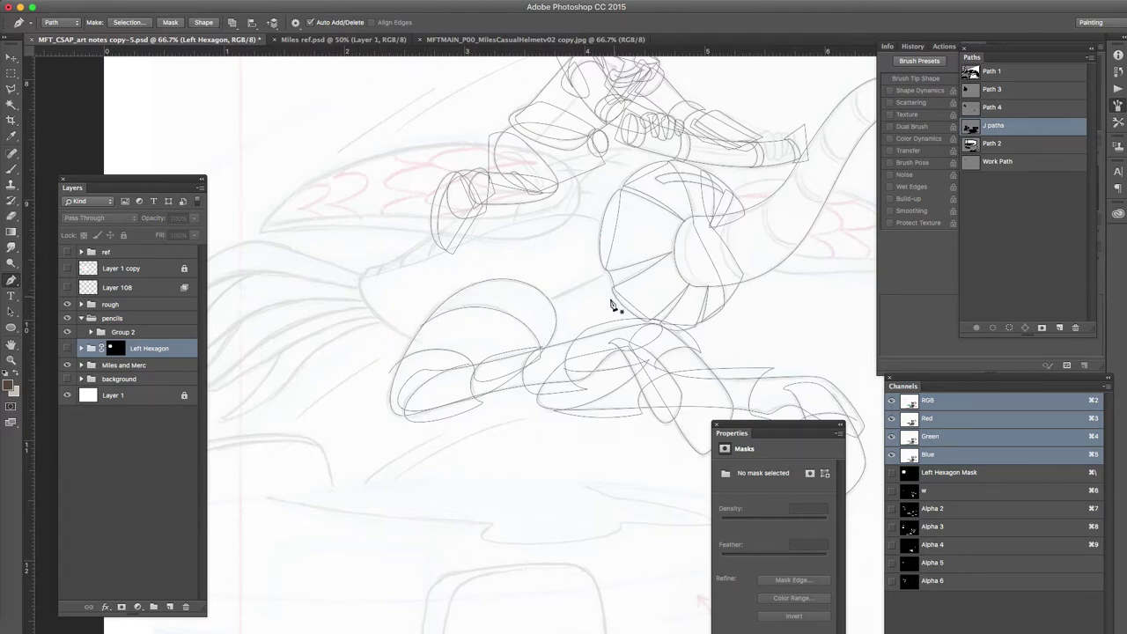
Step: Trace the bird's main body from the tail base to the chest and back as a closed path
{"action": "left_click_drag", "start_coordinate": [371, 266], "coordinate": [409, 262]}
{"action": "left_click_drag", "start_coordinate": [678, 164], "coordinate": [763, 234]}
{"action": "left_click", "coordinate": [705, 308]}
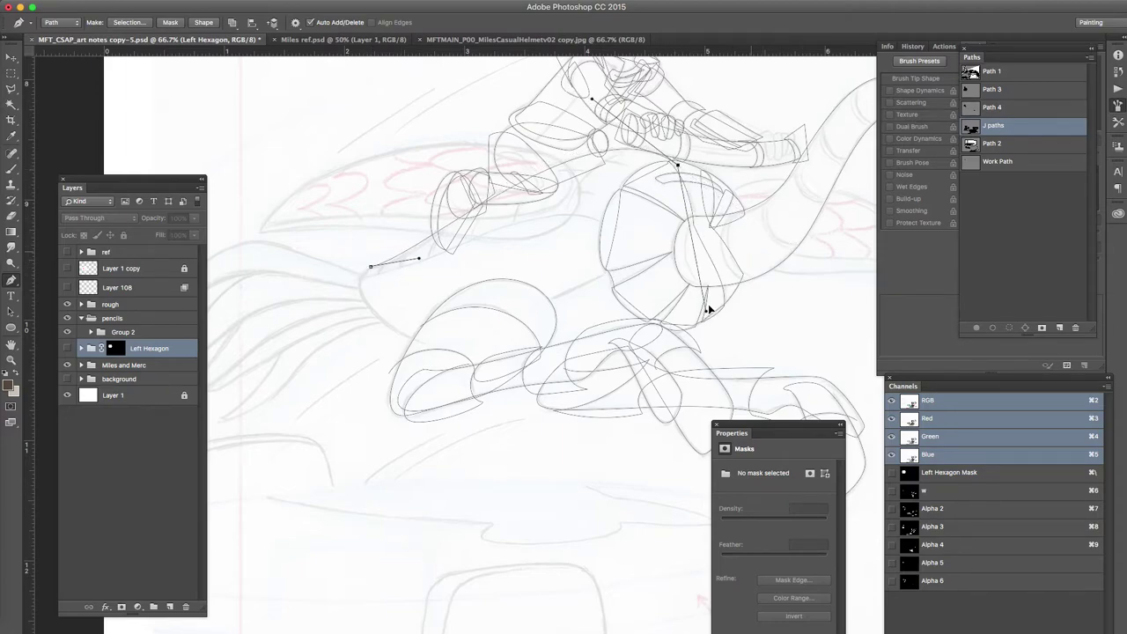
{"action": "left_click", "coordinate": [641, 339]}
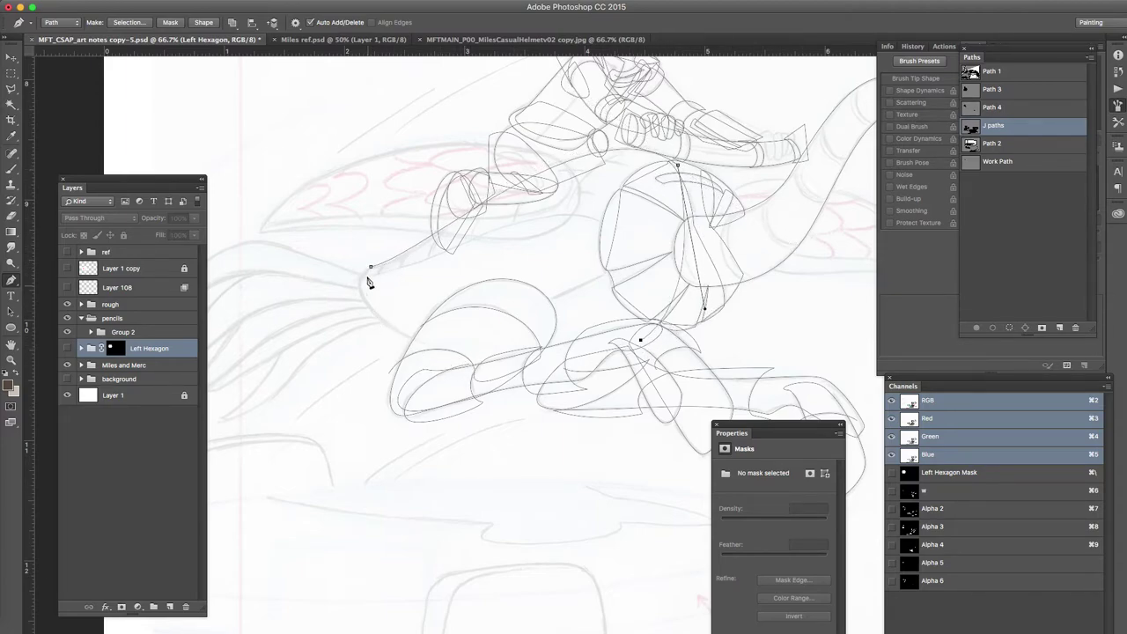
{"action": "left_click", "coordinate": [360, 286]}
{"action": "left_click", "coordinate": [370, 267]}
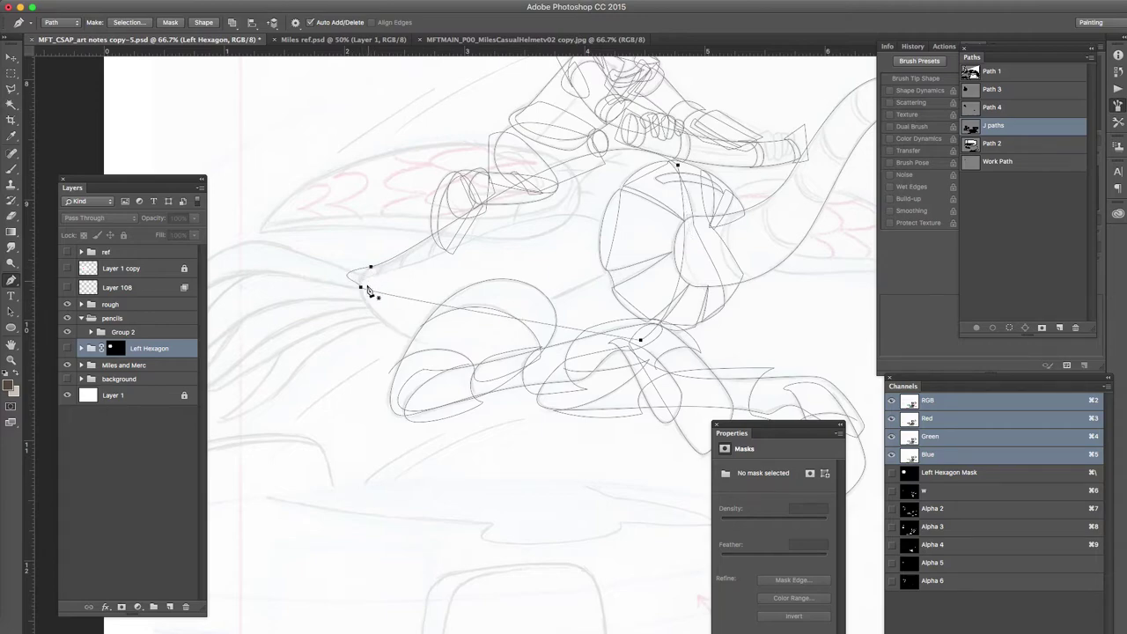
Step: Refine the body path around the tail base and belly by adding and moving anchors to follow the sketch
{"action": "left_click_drag", "start_coordinate": [362, 282], "coordinate": [361, 282]}
{"action": "left_click", "coordinate": [399, 256]}
{"action": "left_click", "coordinate": [519, 319]}
{"action": "left_click_drag", "start_coordinate": [517, 322], "coordinate": [476, 362]}
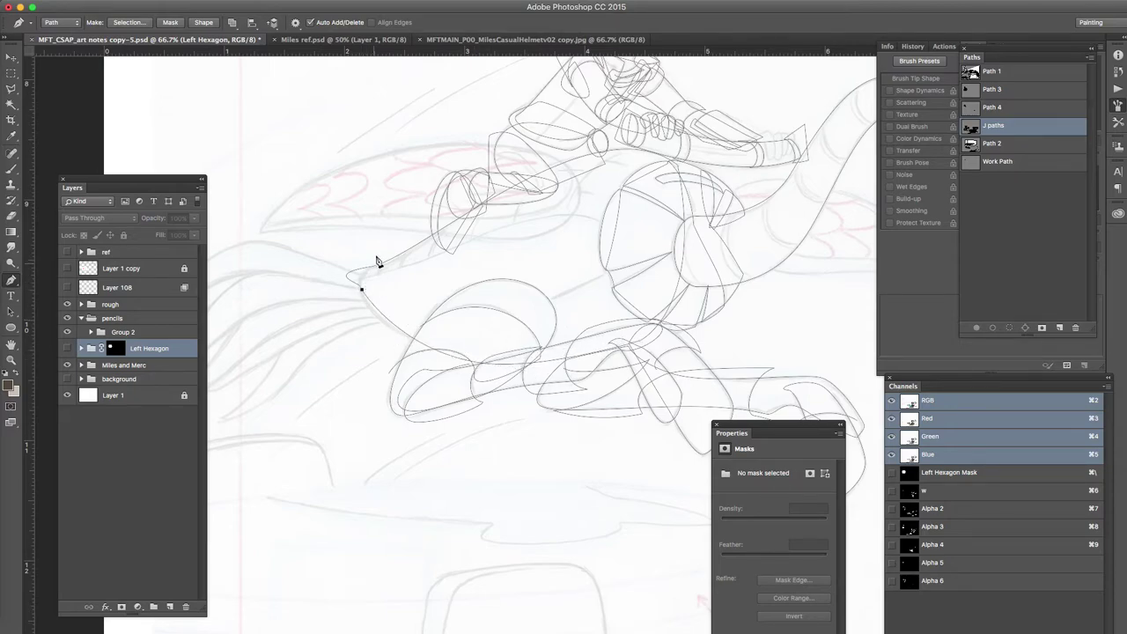
{"action": "left_click", "coordinate": [360, 288]}
{"action": "left_click", "coordinate": [348, 295]}
{"action": "left_click_drag", "start_coordinate": [348, 295], "coordinate": [357, 271]}
{"action": "left_click", "coordinate": [391, 272], "text": "super"}
Step: Trace the body area below the pencilled back curve as a closed path with loose corners past the belly and tail
{"action": "left_click", "coordinate": [399, 257], "text": "ctrl"}
{"action": "left_click", "coordinate": [393, 271], "text": "ctrl"}
{"action": "left_click_drag", "start_coordinate": [378, 275], "coordinate": [447, 260]}
{"action": "left_click_drag", "start_coordinate": [609, 235], "coordinate": [644, 297]}
{"action": "left_click", "coordinate": [680, 328]}
{"action": "left_click", "coordinate": [582, 368]}
{"action": "left_click", "coordinate": [311, 377]}
{"action": "left_click", "coordinate": [353, 279]}
{"action": "left_click_drag", "start_coordinate": [396, 270], "coordinate": [417, 266]}
{"action": "key", "text": "alt+super+z"}
{"action": "key", "text": "alt+super+z"}
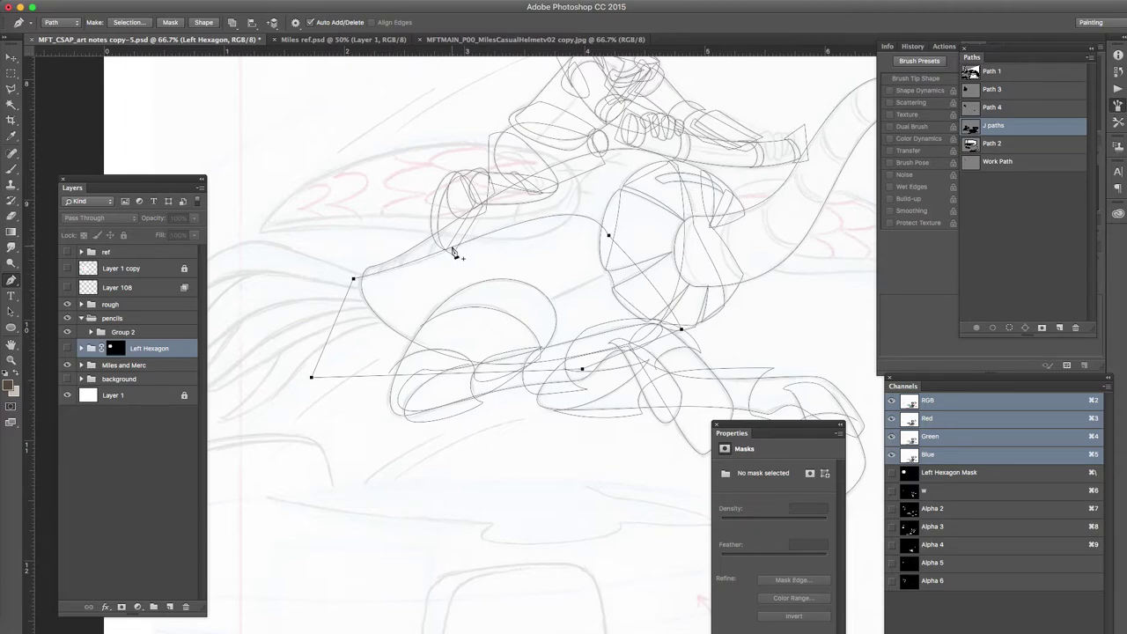
{"action": "left_click", "coordinate": [454, 254]}
{"action": "left_click_drag", "start_coordinate": [515, 223], "coordinate": [518, 218]}
Step: Trace the body area above the pencilled flank line as a closed path with loose corners beyond the back
{"action": "left_click_drag", "start_coordinate": [387, 335], "coordinate": [448, 359]}
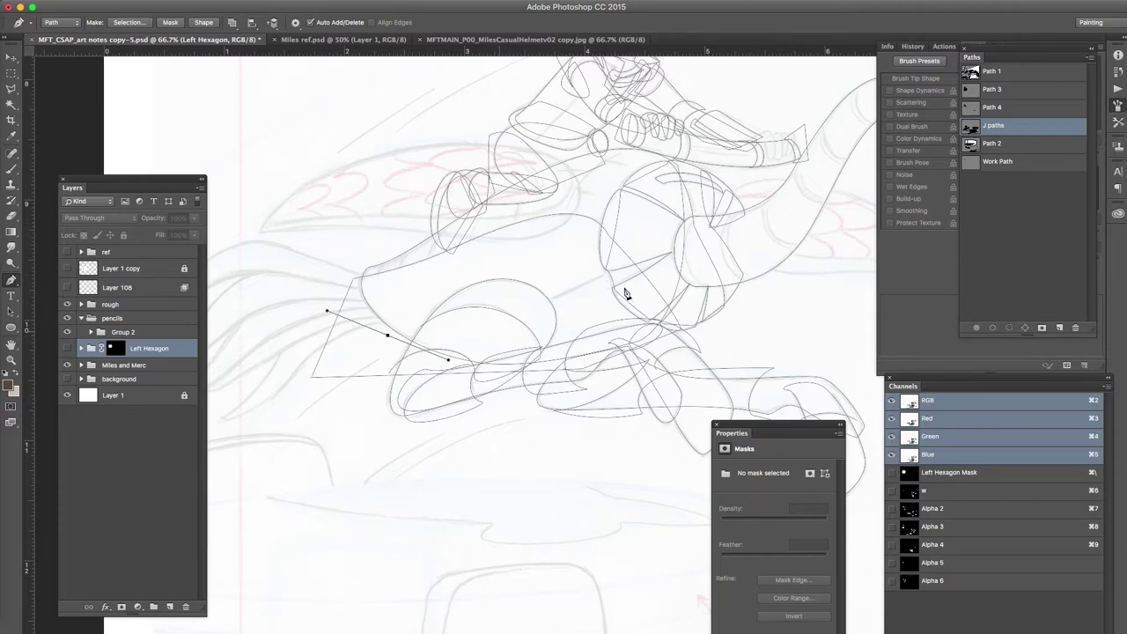
{"action": "left_click_drag", "start_coordinate": [622, 260], "coordinate": [648, 245]}
{"action": "left_click", "coordinate": [663, 200]}
{"action": "left_click_drag", "start_coordinate": [409, 191], "coordinate": [413, 191]}
{"action": "left_click_drag", "start_coordinate": [303, 278], "coordinate": [303, 283]}
{"action": "left_click", "coordinate": [388, 336]}
{"action": "key", "text": "super+z"}
{"action": "left_click", "coordinate": [388, 334]}
Step: Trace the lowest tail feather as a closed curved path and adjust its edge to the sketch
{"action": "scroll", "coordinate": [536, 350], "scroll_direction": "left", "scroll_amount": 5}
{"action": "scroll", "coordinate": [536, 350], "scroll_direction": "up", "scroll_amount": 1}
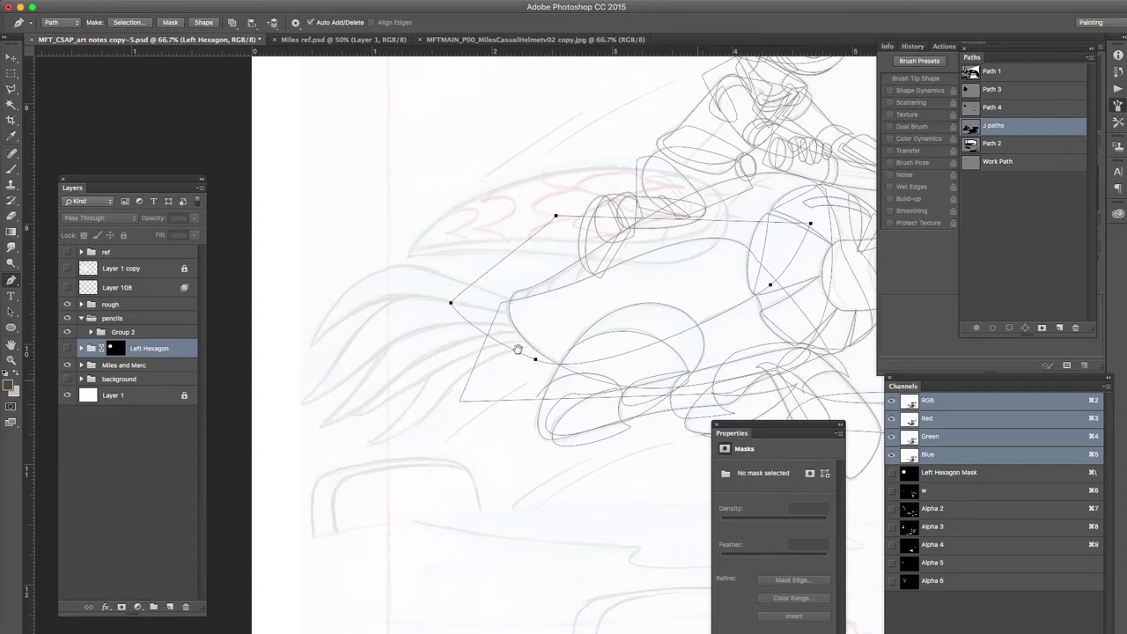
{"action": "left_click_drag", "start_coordinate": [546, 348], "coordinate": [625, 357]}
{"action": "left_click_drag", "start_coordinate": [371, 442], "coordinate": [413, 410]}
{"action": "left_click_drag", "start_coordinate": [435, 366], "coordinate": [474, 367]}
{"action": "left_click", "coordinate": [542, 333]}
{"action": "left_click", "coordinate": [546, 349]}
{"action": "left_click", "coordinate": [476, 370]}
{"action": "left_click_drag", "start_coordinate": [399, 456], "coordinate": [420, 433]}
{"action": "left_click", "coordinate": [433, 429], "text": "super"}
Step: Trace the second-lowest tail feather from the tail base as a closed path and correct its lower curve
{"action": "left_click_drag", "start_coordinate": [346, 407], "coordinate": [368, 429]}
{"action": "left_click_drag", "start_coordinate": [537, 343], "coordinate": [606, 368]}
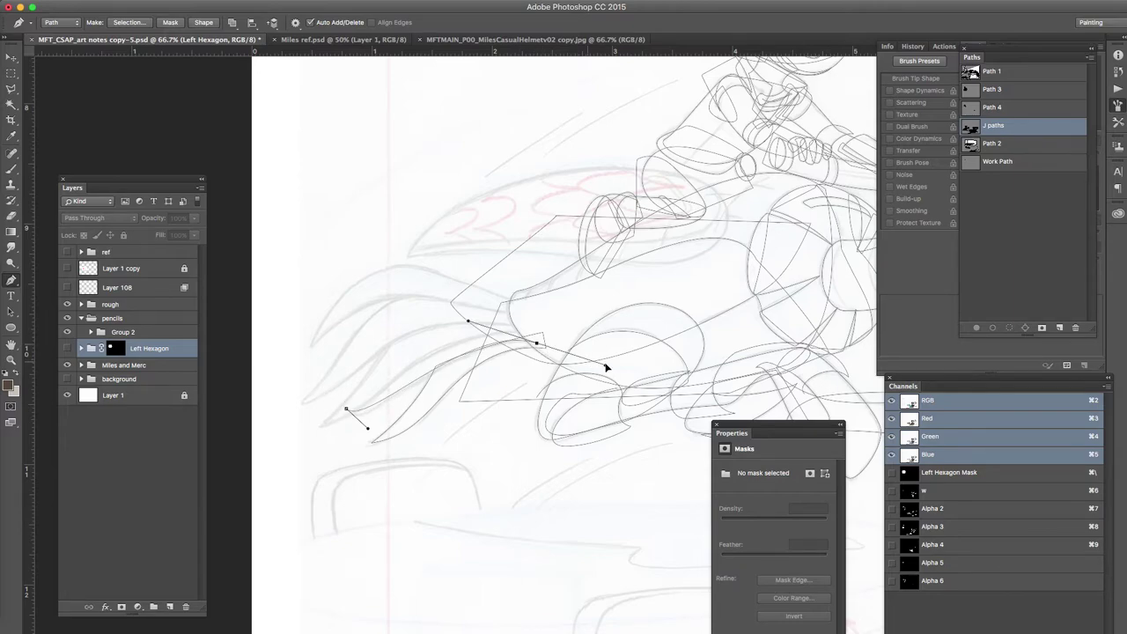
{"action": "left_click", "coordinate": [526, 333]}
{"action": "left_click", "coordinate": [427, 335]}
{"action": "left_click_drag", "start_coordinate": [349, 411], "coordinate": [372, 433]}
{"action": "left_click_drag", "start_coordinate": [443, 377], "coordinate": [435, 370]}
Step: Trace the long tail feather above it, from the tip back to the tail base, as a closed path
{"action": "left_click_drag", "start_coordinate": [322, 422], "coordinate": [391, 405]}
{"action": "left_click_drag", "start_coordinate": [529, 340], "coordinate": [500, 332]}
{"action": "left_click", "coordinate": [518, 323]}
{"action": "left_click", "coordinate": [408, 318]}
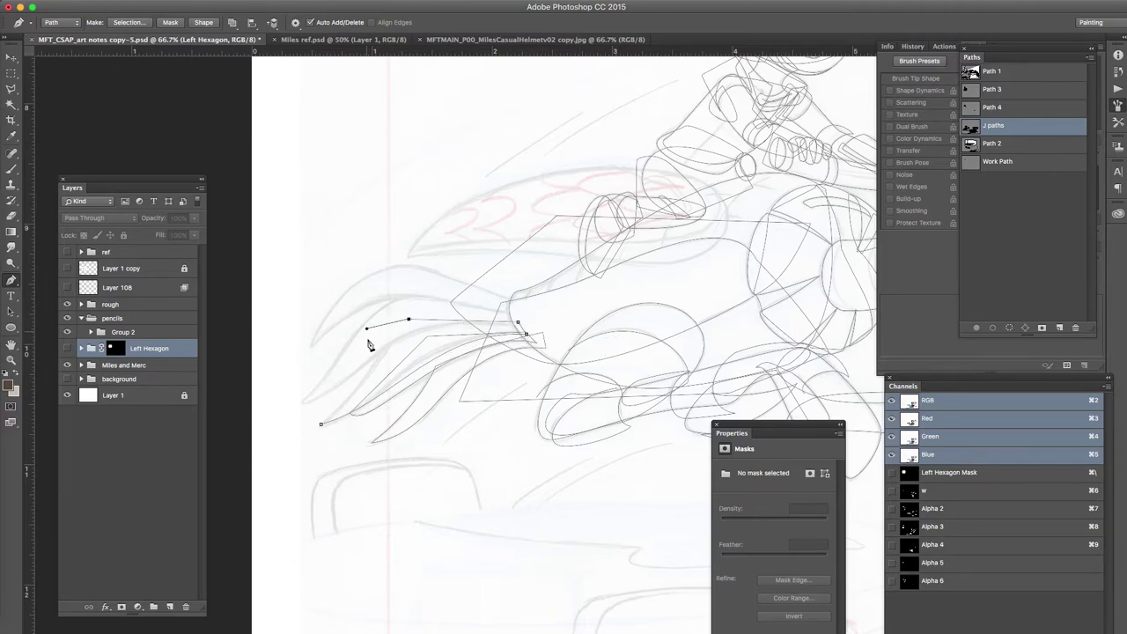
{"action": "left_click", "coordinate": [320, 425]}
Step: Refine the upper and lower edges of that feather by adding anchors and moving them onto the pencil line
{"action": "left_click", "coordinate": [345, 388]}
{"action": "left_click_drag", "start_coordinate": [344, 388], "coordinate": [357, 387]}
{"action": "left_click_drag", "start_coordinate": [407, 320], "coordinate": [426, 317]}
{"action": "left_click", "coordinate": [429, 363]}
{"action": "left_click_drag", "start_coordinate": [430, 363], "coordinate": [424, 358]}
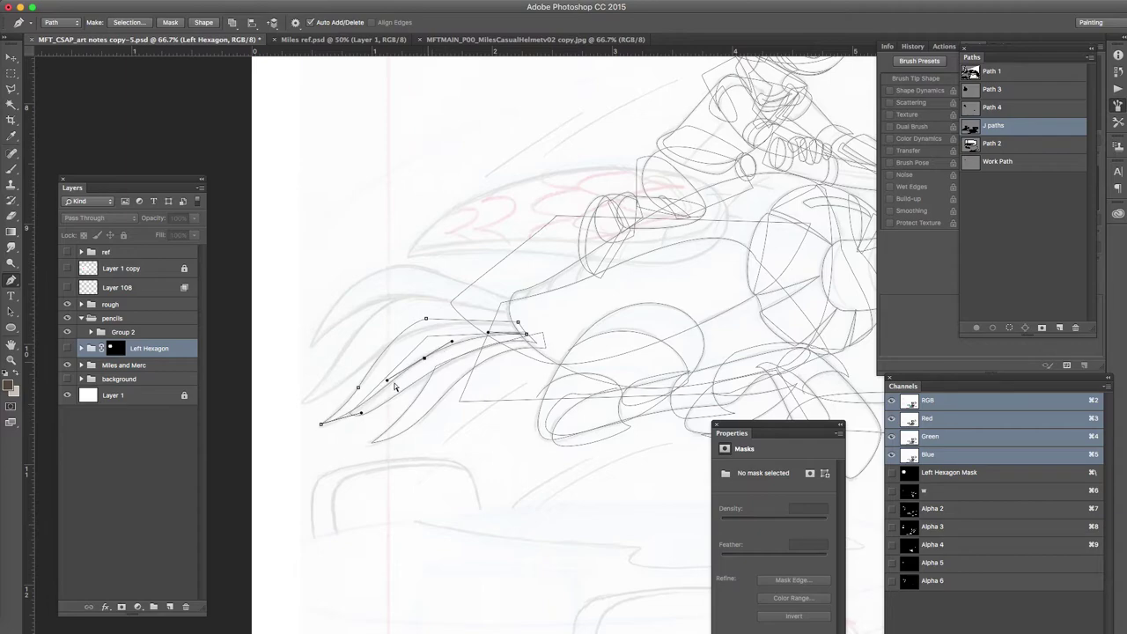
{"action": "left_click_drag", "start_coordinate": [363, 414], "coordinate": [366, 416]}
{"action": "left_click", "coordinate": [409, 389], "text": "super"}
{"action": "left_click", "coordinate": [435, 369], "text": "ctrl"}
{"action": "left_click", "coordinate": [522, 318], "text": "super"}
Step: Trace the second-highest tail feather as a closed path and bend both of its edges to the sketch
{"action": "left_click_drag", "start_coordinate": [532, 329], "coordinate": [436, 315]}
{"action": "left_click_drag", "start_coordinate": [306, 404], "coordinate": [343, 368]}
{"action": "key", "text": "super+z"}
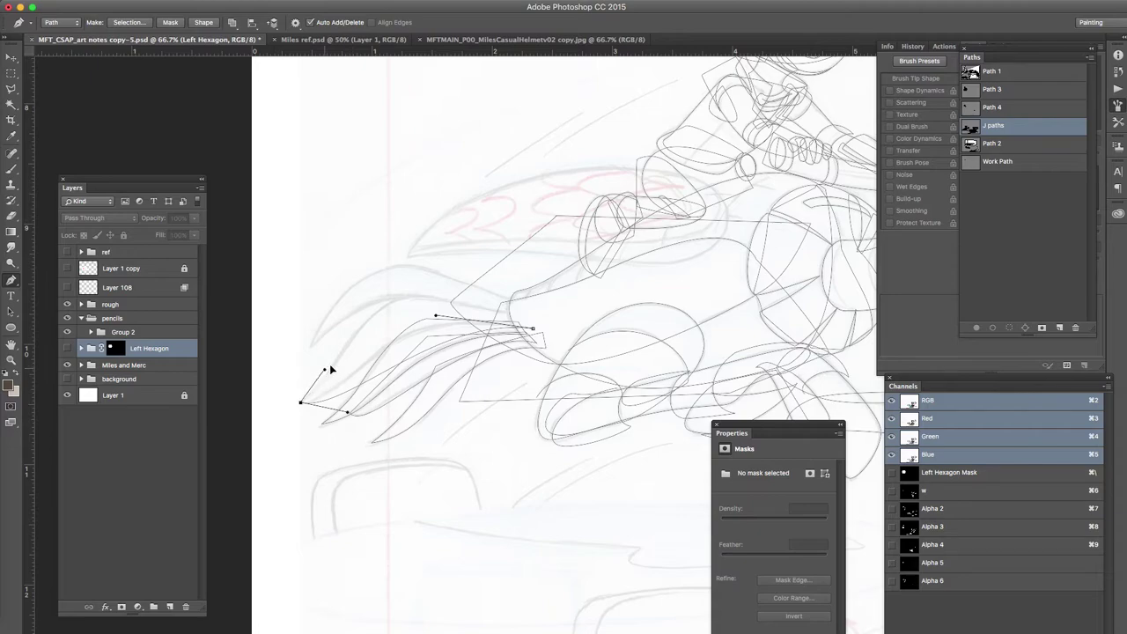
{"action": "left_click_drag", "start_coordinate": [435, 296], "coordinate": [523, 320]}
{"action": "left_click", "coordinate": [530, 310]}
{"action": "left_click", "coordinate": [426, 353]}
{"action": "left_click_drag", "start_coordinate": [425, 353], "coordinate": [410, 333]}
{"action": "left_click_drag", "start_coordinate": [331, 411], "coordinate": [351, 370]}
Step: Trace the topmost tail feather from the tail base to its tip and back as a closed path
{"action": "left_click_drag", "start_coordinate": [531, 301], "coordinate": [494, 292]}
{"action": "left_click_drag", "start_coordinate": [309, 346], "coordinate": [360, 304]}
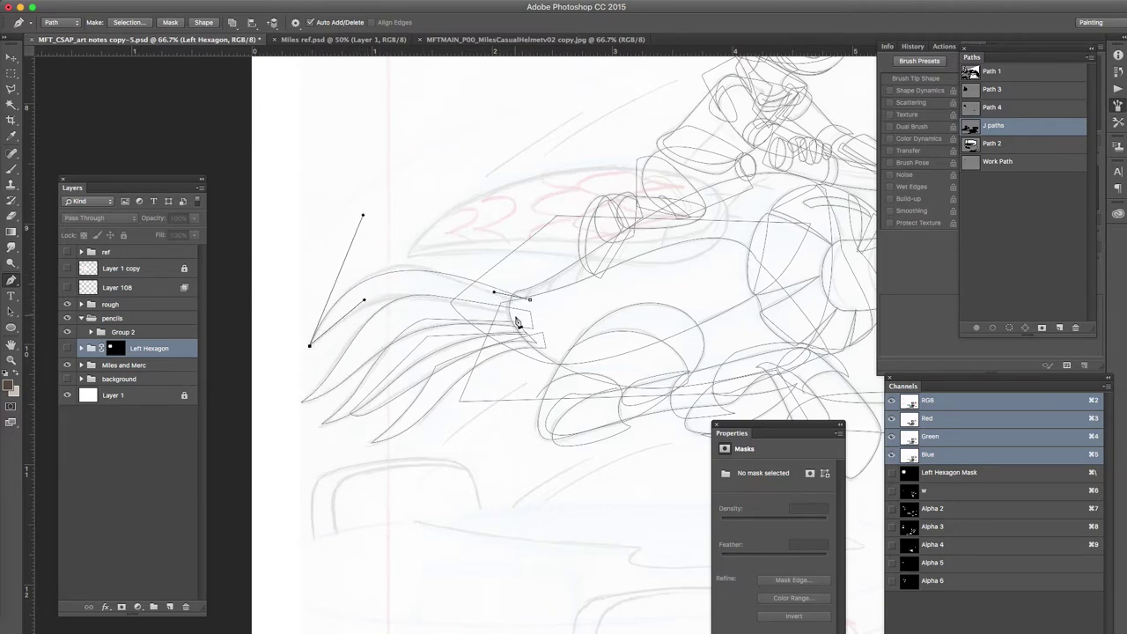
{"action": "mouse_move", "coordinate": [517, 314]}
{"action": "left_mouse_down"}
{"action": "mouse_move", "coordinate": [611, 344]}
{"action": "mouse_move", "coordinate": [644, 340]}
{"action": "mouse_move", "coordinate": [641, 352]}
{"action": "mouse_move", "coordinate": [483, 317]}
{"action": "mouse_move", "coordinate": [531, 306]}
{"action": "left_mouse_up"}
{"action": "left_click", "coordinate": [530, 301]}
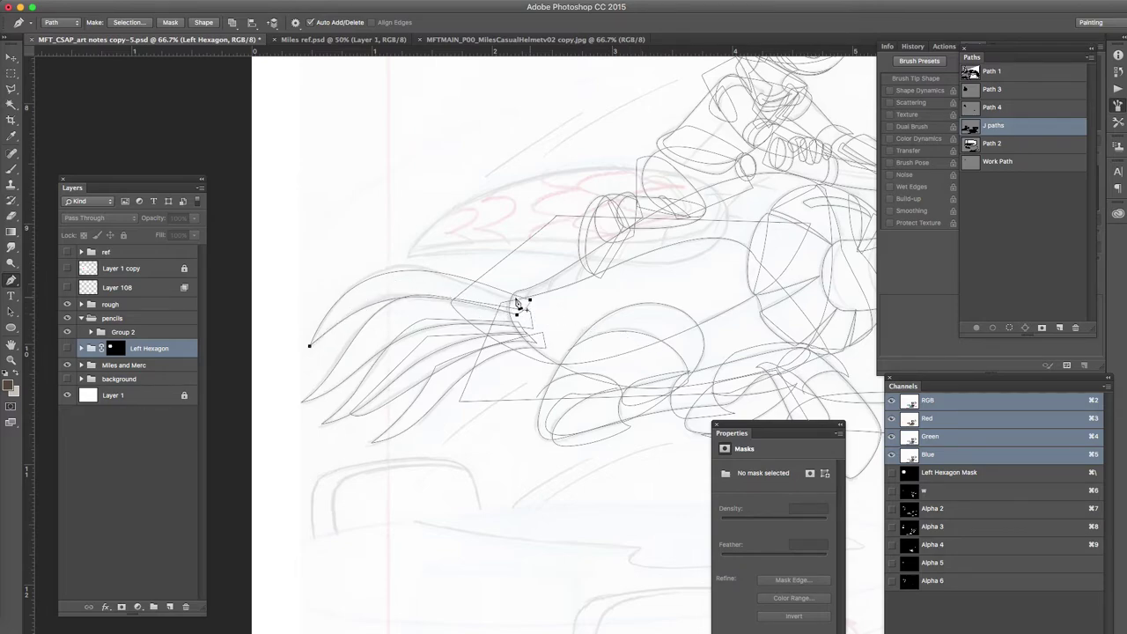
Step: Refine the topmost tail feather's arched upper edge and tip by adding an anchor and adjusting the curve handles
{"action": "left_click", "coordinate": [406, 271]}
{"action": "left_click_drag", "start_coordinate": [405, 271], "coordinate": [401, 266]}
{"action": "left_click", "coordinate": [333, 295]}
{"action": "key", "text": "super+z"}
{"action": "left_click_drag", "start_coordinate": [333, 294], "coordinate": [343, 287]}
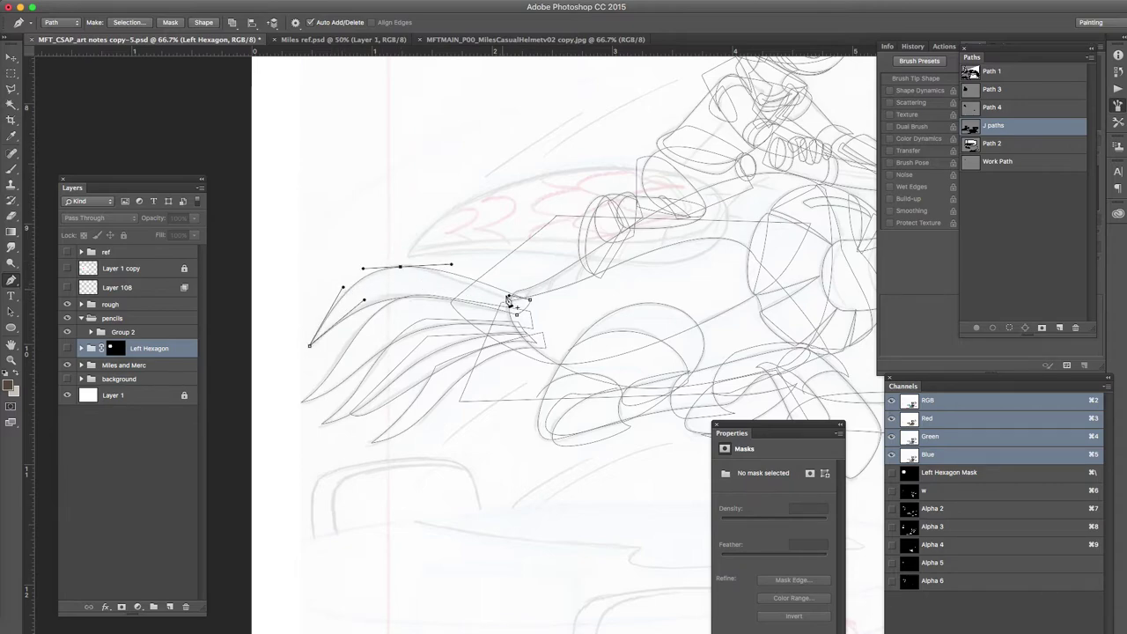
{"action": "left_click_drag", "start_coordinate": [478, 301], "coordinate": [481, 301]}
Step: Lay down a rough closed path for the wing behind the boy's leg, from its pointed tip to its rounded end
{"action": "left_click_drag", "start_coordinate": [498, 386], "coordinate": [413, 421]}
{"action": "left_click_drag", "start_coordinate": [327, 306], "coordinate": [320, 277]}
{"action": "left_click_drag", "start_coordinate": [644, 254], "coordinate": [640, 300]}
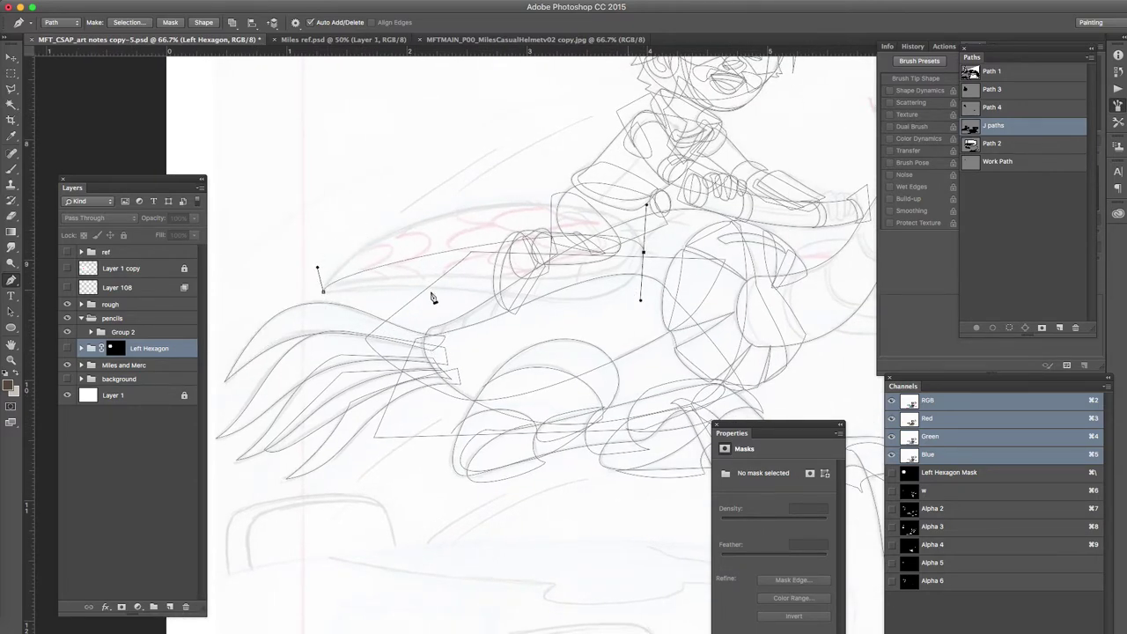
{"action": "left_click", "coordinate": [324, 292]}
Step: Shape the wing path's upper and lower edges by adding anchors and moving them onto the pencil outline
{"action": "left_click", "coordinate": [480, 247]}
{"action": "left_click_drag", "start_coordinate": [480, 246], "coordinate": [473, 209]}
{"action": "left_click_drag", "start_coordinate": [473, 303], "coordinate": [473, 288]}
{"action": "left_click_drag", "start_coordinate": [553, 287], "coordinate": [623, 320]}
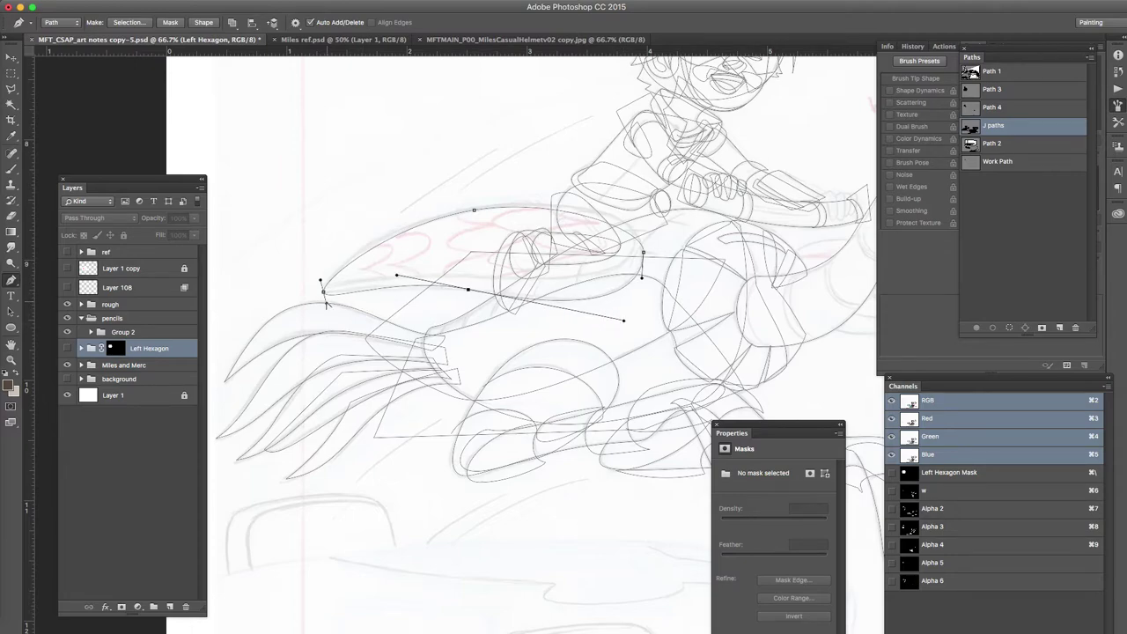
{"action": "left_click", "coordinate": [593, 221]}
{"action": "left_click_drag", "start_coordinate": [594, 223], "coordinate": [583, 213]}
{"action": "left_click", "coordinate": [399, 232]}
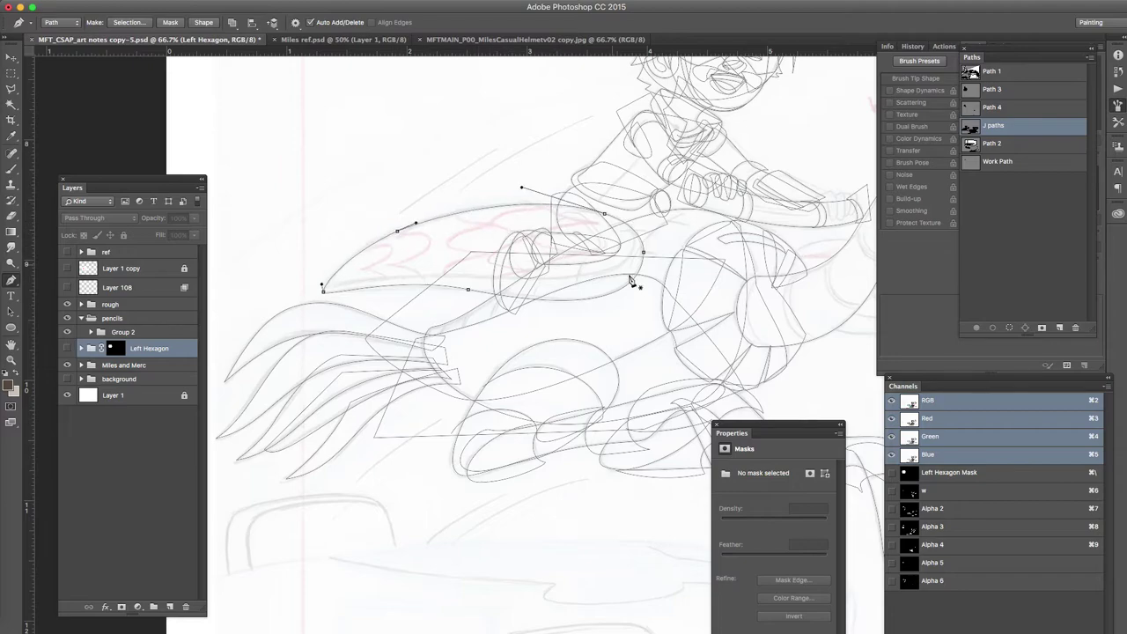
Step: Duplicate the wing path slightly above the original and reduce the copy's height with Free Transform
{"action": "mouse_move", "coordinate": [604, 297]}
{"action": "left_mouse_down"}
{"action": "mouse_move", "coordinate": [598, 252]}
{"action": "mouse_move", "coordinate": [597, 276]}
{"action": "left_mouse_up"}
{"action": "key", "text": "super+t"}
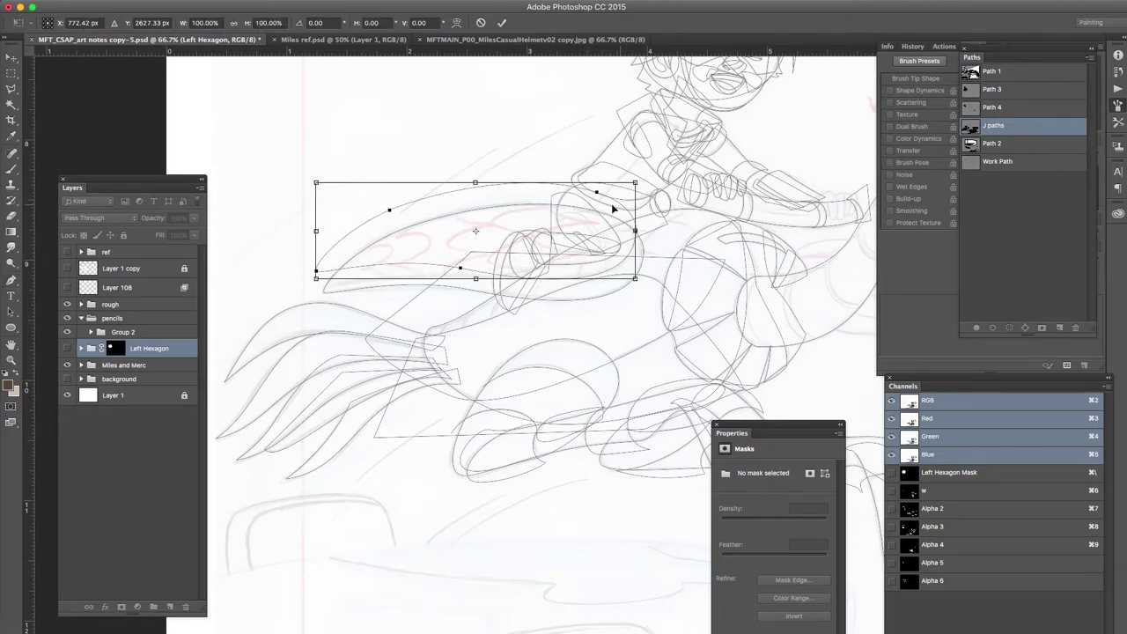
{"action": "left_click_drag", "start_coordinate": [476, 184], "coordinate": [475, 205]}
Step: Warp the wing path copy so its tip meets the original tip and its upper edge bulges outward, and apply it
{"action": "left_click", "coordinate": [456, 22]}
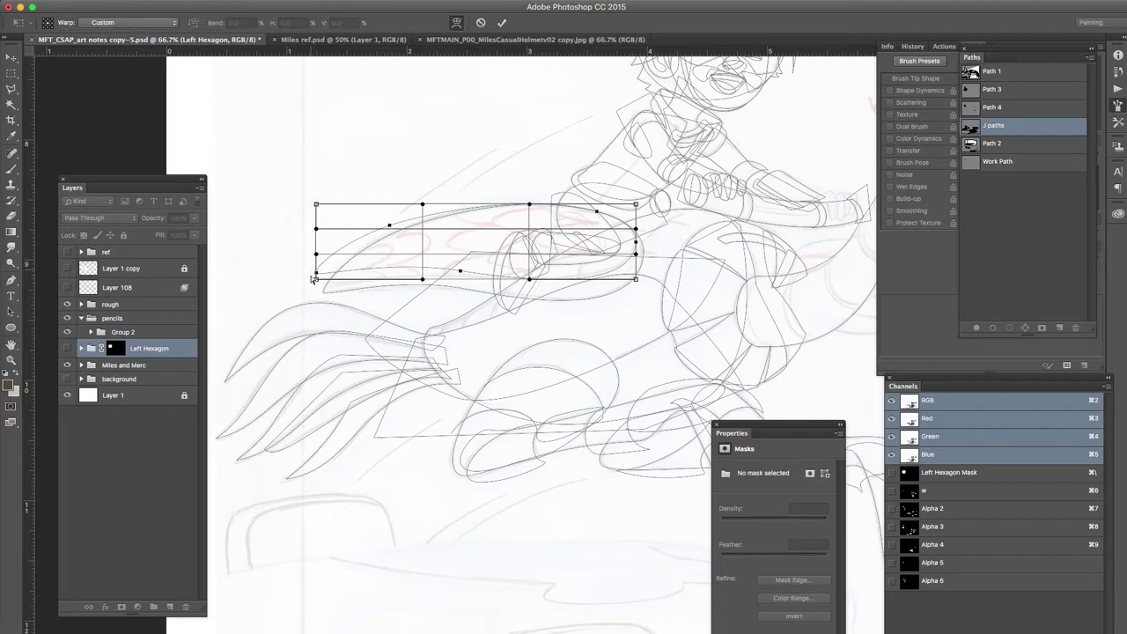
{"action": "mouse_move", "coordinate": [315, 280]}
{"action": "left_mouse_down"}
{"action": "mouse_move", "coordinate": [315, 313]}
{"action": "mouse_move", "coordinate": [326, 299]}
{"action": "left_mouse_up"}
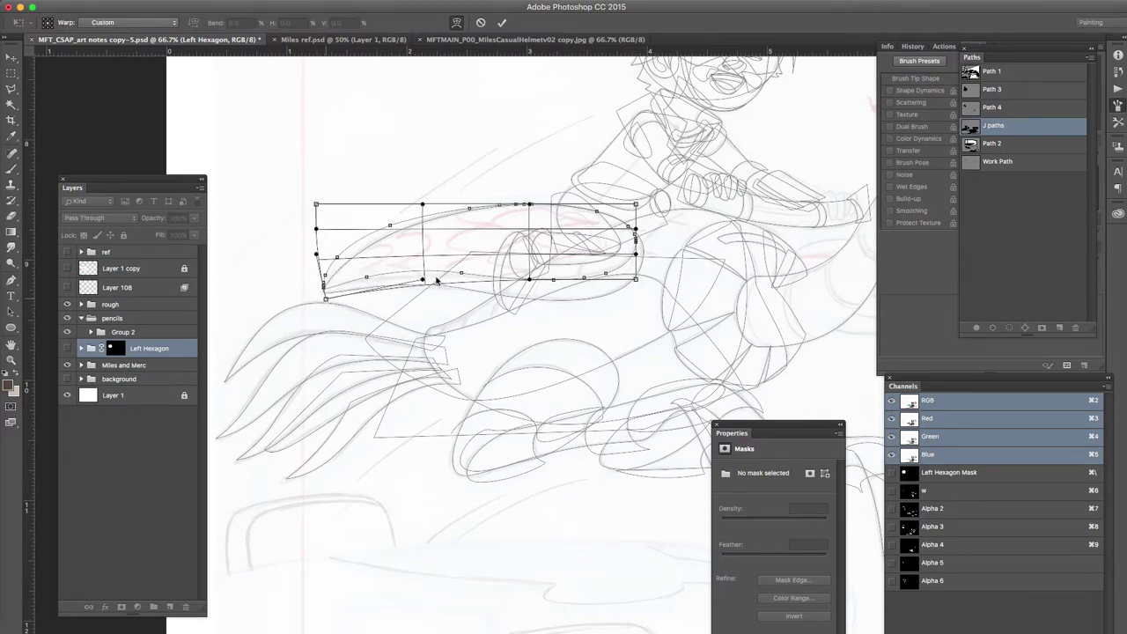
{"action": "mouse_move", "coordinate": [399, 239]}
{"action": "left_mouse_down"}
{"action": "mouse_move", "coordinate": [389, 233]}
{"action": "mouse_move", "coordinate": [378, 248]}
{"action": "left_mouse_up"}
{"action": "left_click_drag", "start_coordinate": [423, 205], "coordinate": [427, 178]}
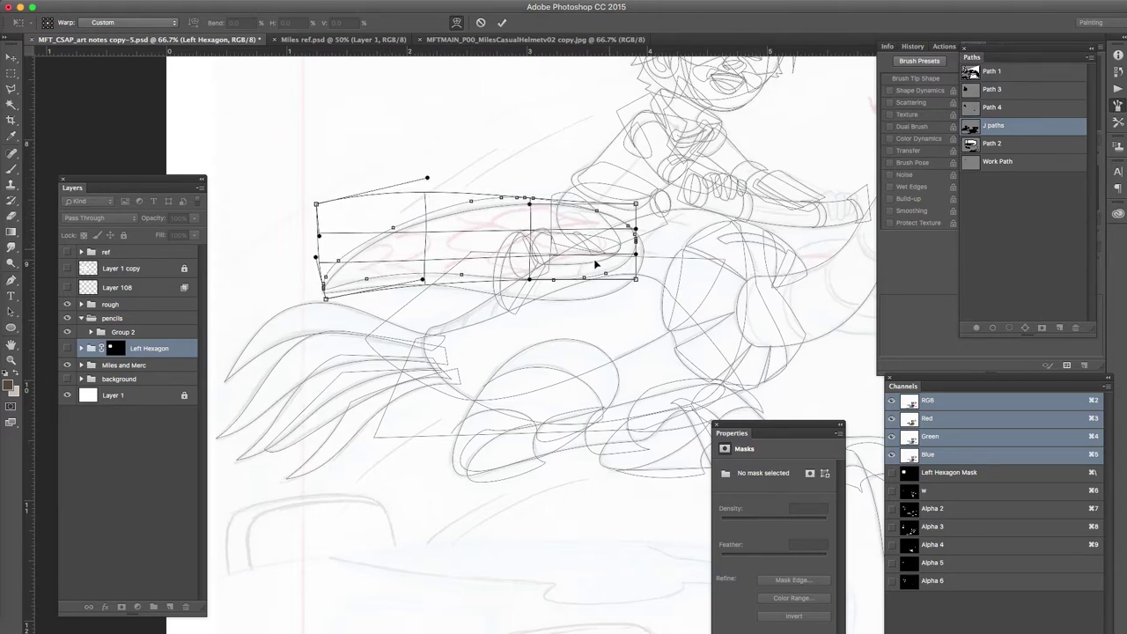
{"action": "key", "text": "Return"}
{"action": "key", "text": "p"}
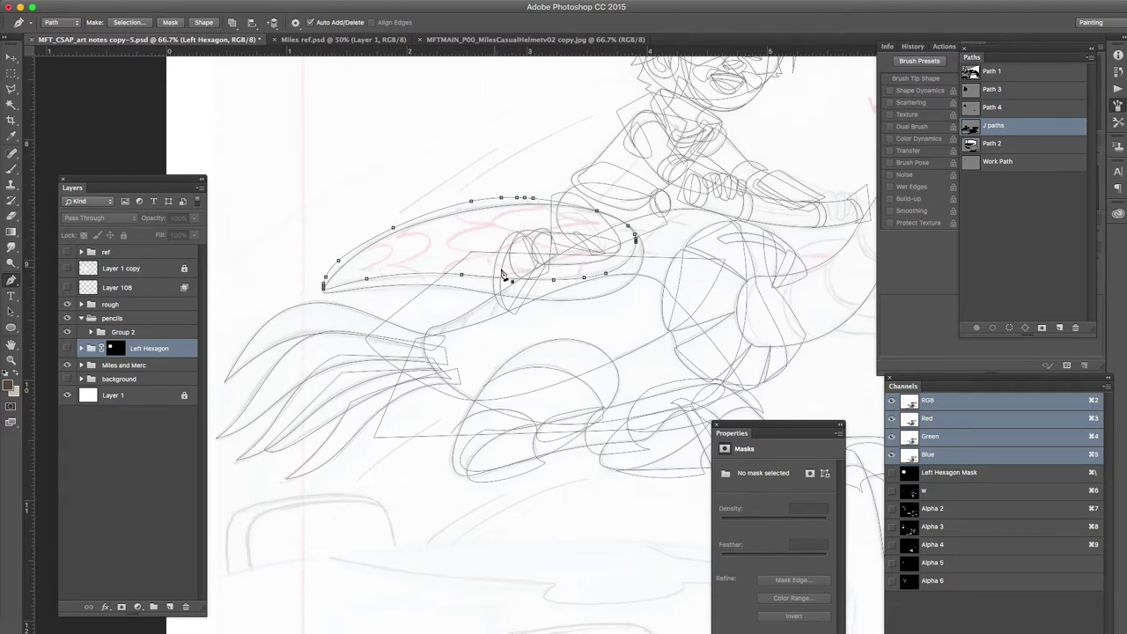
Step: Lay down a path that zigzags across the bird's back for its body segments, from the tail base towards the boy's hands
{"action": "left_click", "coordinate": [660, 265], "text": "super"}
{"action": "left_click_drag", "start_coordinate": [437, 347], "coordinate": [477, 302]}
{"action": "left_click_drag", "start_coordinate": [467, 343], "coordinate": [488, 327]}
{"action": "left_click_drag", "start_coordinate": [517, 268], "coordinate": [536, 259]}
{"action": "left_click_drag", "start_coordinate": [544, 319], "coordinate": [564, 322]}
{"action": "left_click", "coordinate": [585, 301]}
{"action": "left_click_drag", "start_coordinate": [615, 214], "coordinate": [670, 186]}
{"action": "left_click_drag", "start_coordinate": [703, 196], "coordinate": [746, 185]}
{"action": "left_click_drag", "start_coordinate": [629, 293], "coordinate": [639, 322]}
{"action": "left_click_drag", "start_coordinate": [473, 305], "coordinate": [480, 302]}
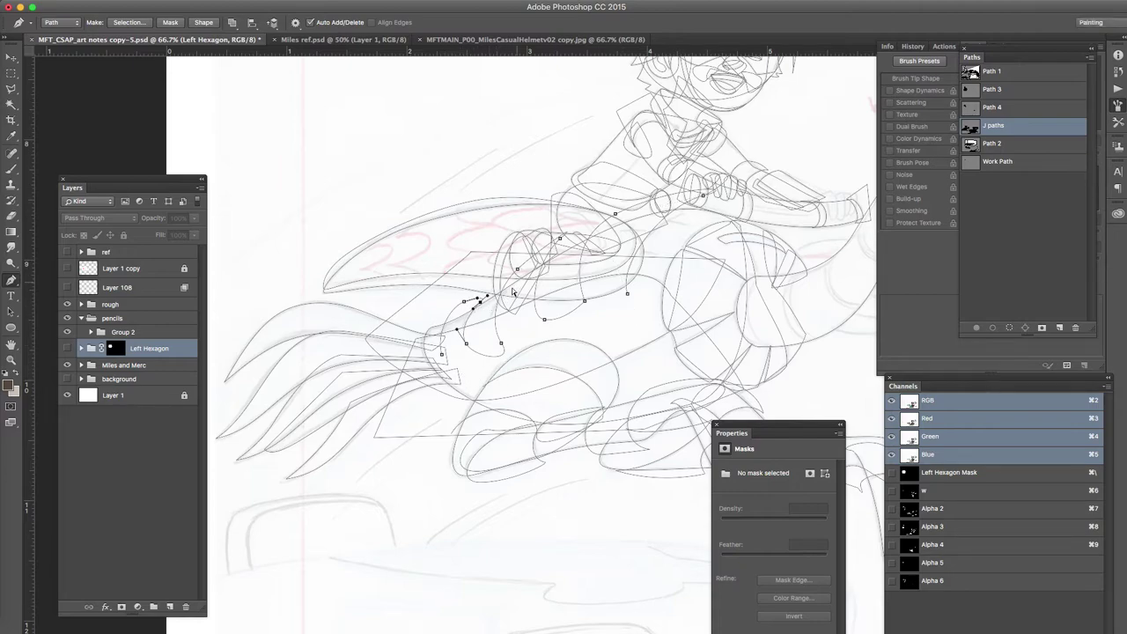
Step: Move the body segment path's anchors onto the pencil curves and close the path at the tail base
{"action": "left_click_drag", "start_coordinate": [501, 343], "coordinate": [495, 343]}
{"action": "left_click_drag", "start_coordinate": [517, 269], "coordinate": [517, 275]}
{"action": "left_click_drag", "start_coordinate": [584, 301], "coordinate": [580, 305]}
{"action": "left_click_drag", "start_coordinate": [616, 214], "coordinate": [624, 222]}
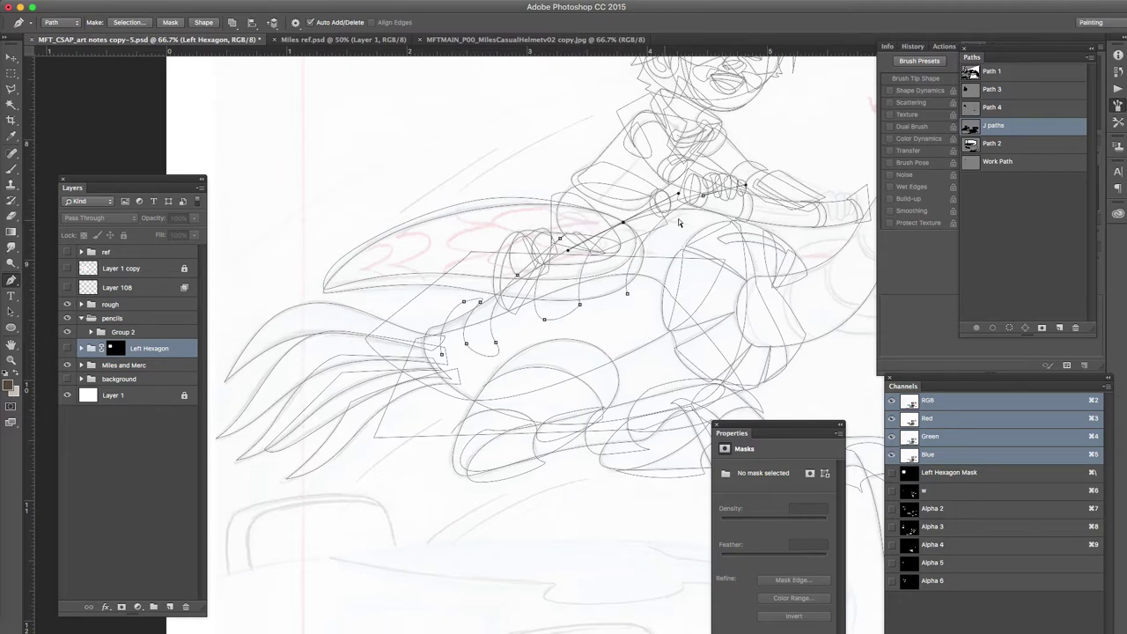
{"action": "left_click_drag", "start_coordinate": [703, 195], "coordinate": [652, 214]}
{"action": "left_click", "coordinate": [627, 294]}
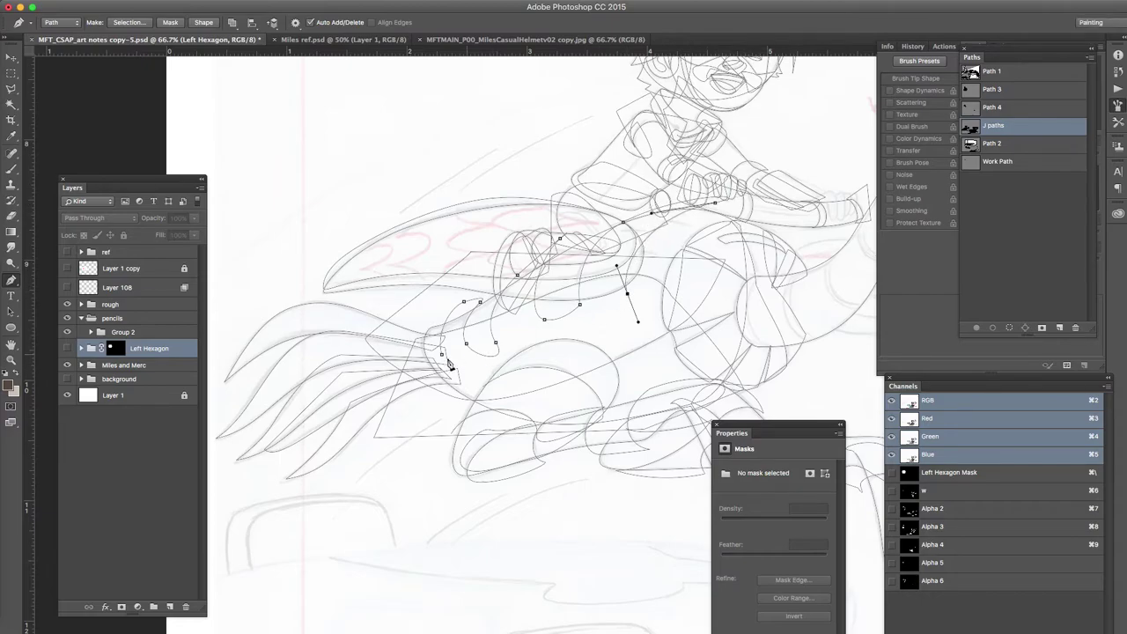
{"action": "left_click", "coordinate": [443, 356]}
Step: Draw a closed path for the far wing from the bird's chest to its pointed tip, bowing its upper and lower edges
{"action": "left_click_drag", "start_coordinate": [663, 286], "coordinate": [426, 358]}
{"action": "left_click_drag", "start_coordinate": [543, 350], "coordinate": [541, 315]}
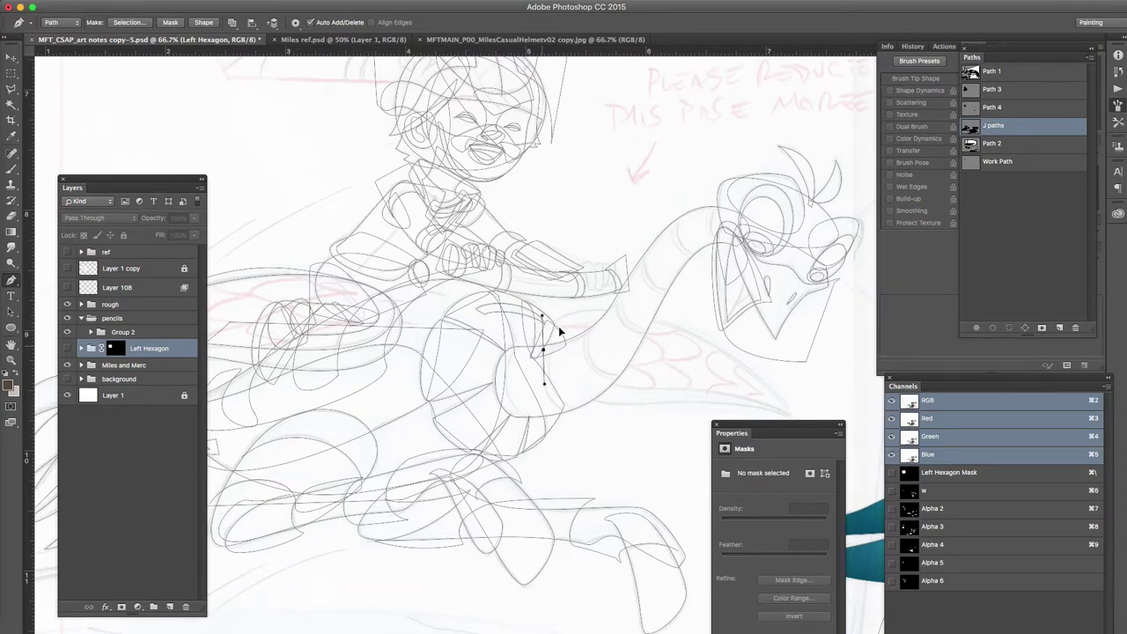
{"action": "scroll", "coordinate": [665, 342], "scroll_direction": "right", "scroll_amount": 5}
{"action": "scroll", "coordinate": [665, 342], "scroll_direction": "down", "scroll_amount": 3}
{"action": "left_click_drag", "start_coordinate": [681, 345], "coordinate": [680, 351]}
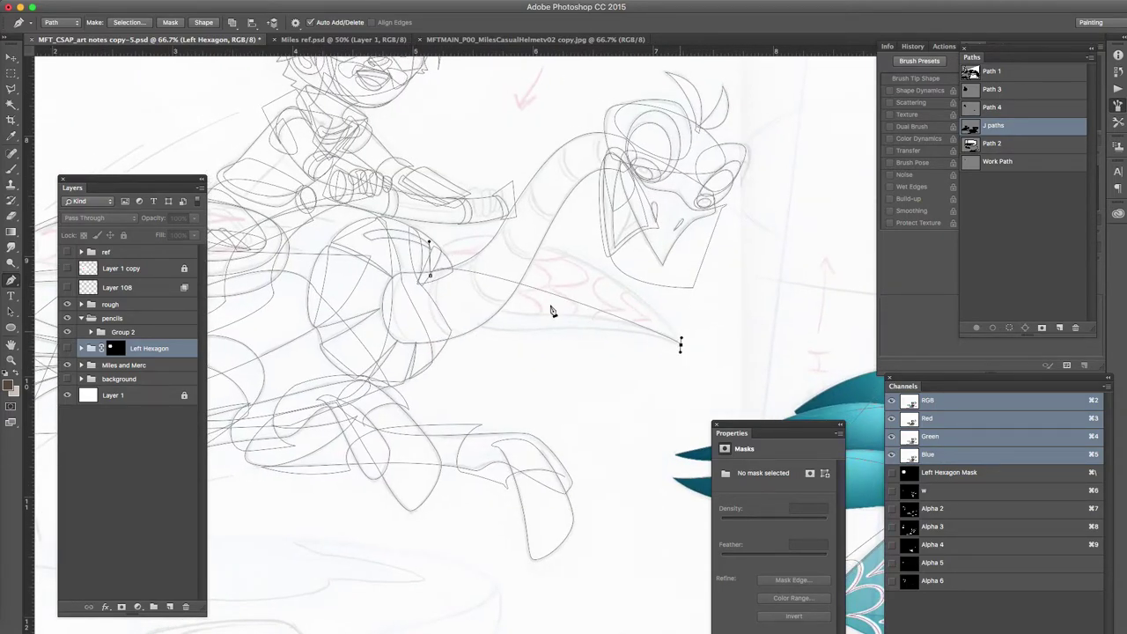
{"action": "left_click", "coordinate": [430, 275]}
{"action": "left_click", "coordinate": [534, 288]}
{"action": "left_click_drag", "start_coordinate": [534, 288], "coordinate": [540, 245]}
{"action": "left_click", "coordinate": [528, 321]}
{"action": "left_click_drag", "start_coordinate": [528, 321], "coordinate": [407, 335]}
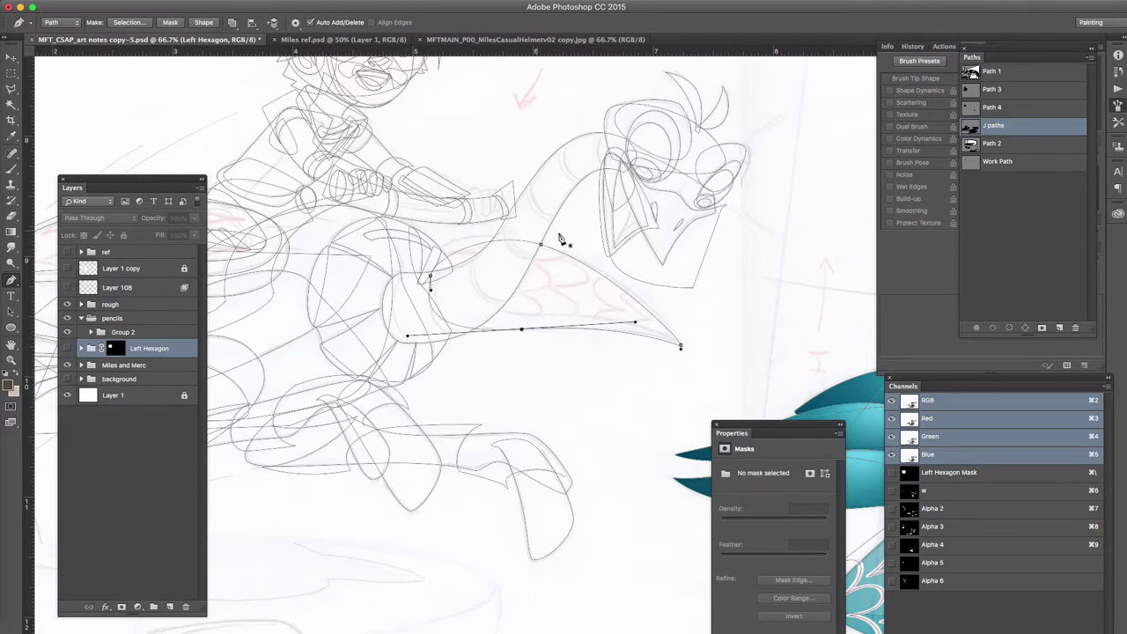
Step: Reshape the far wing path's inner end and edges by removing the chest anchor, adding an upper one and adjusting the curves
{"action": "left_click", "coordinate": [429, 279]}
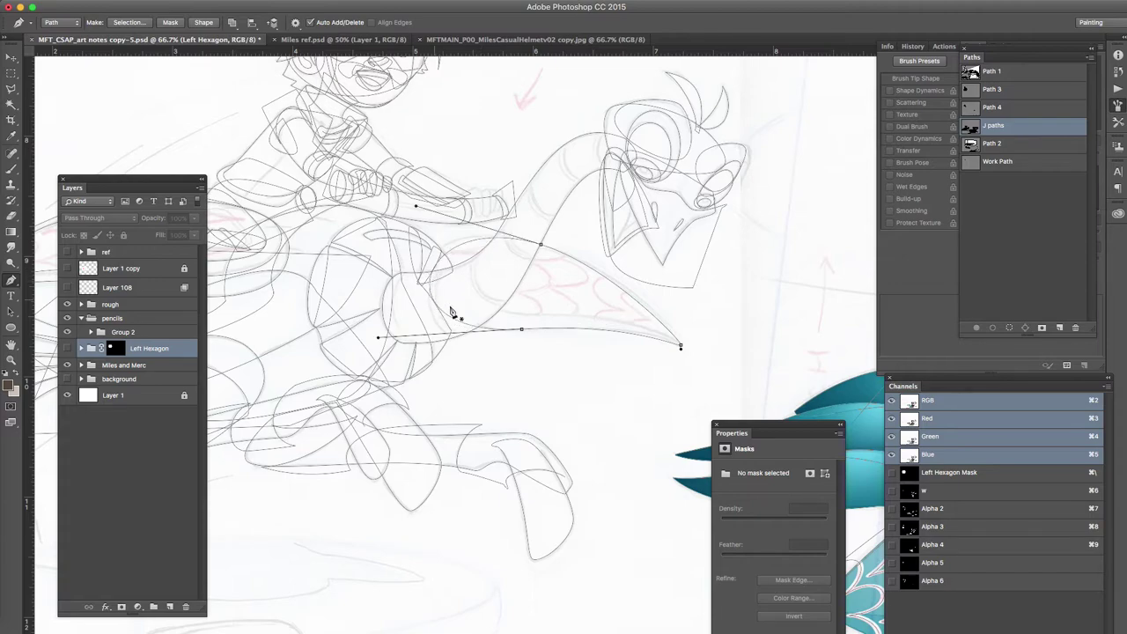
{"action": "left_click_drag", "start_coordinate": [467, 247], "coordinate": [451, 247]}
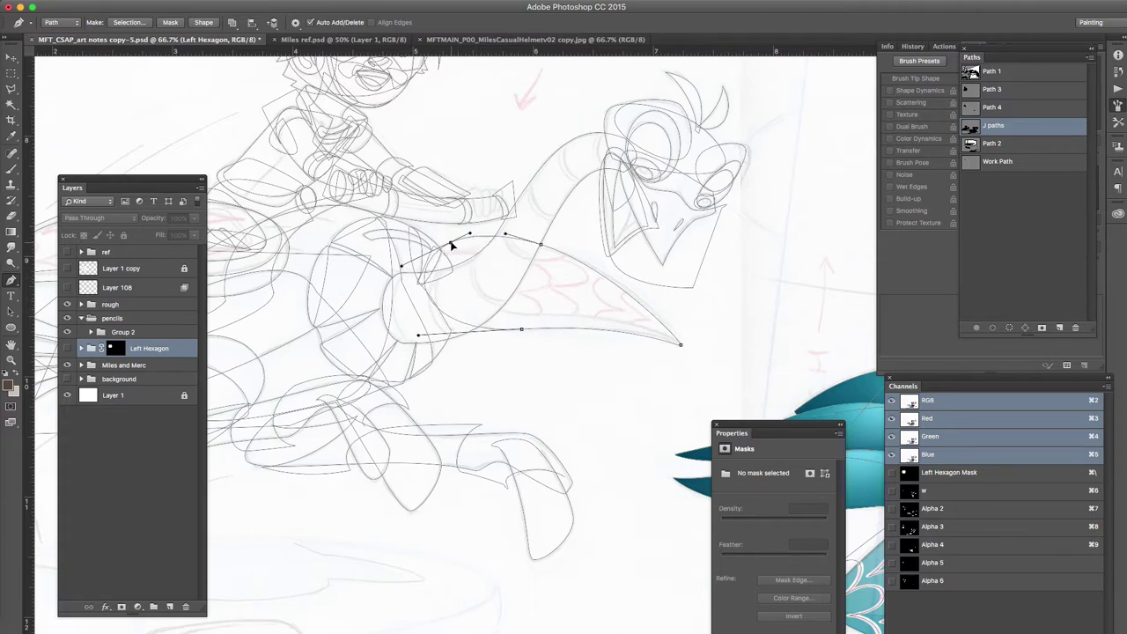
{"action": "left_click_drag", "start_coordinate": [617, 271], "coordinate": [632, 279]}
{"action": "left_click_drag", "start_coordinate": [531, 331], "coordinate": [529, 318]}
Step: Rotate the far wing path 4.72 degrees with Free Transform so it follows the pencil wing, and apply it
{"action": "key", "text": "ctrl+t"}
{"action": "left_click_drag", "start_coordinate": [655, 276], "coordinate": [664, 284]}
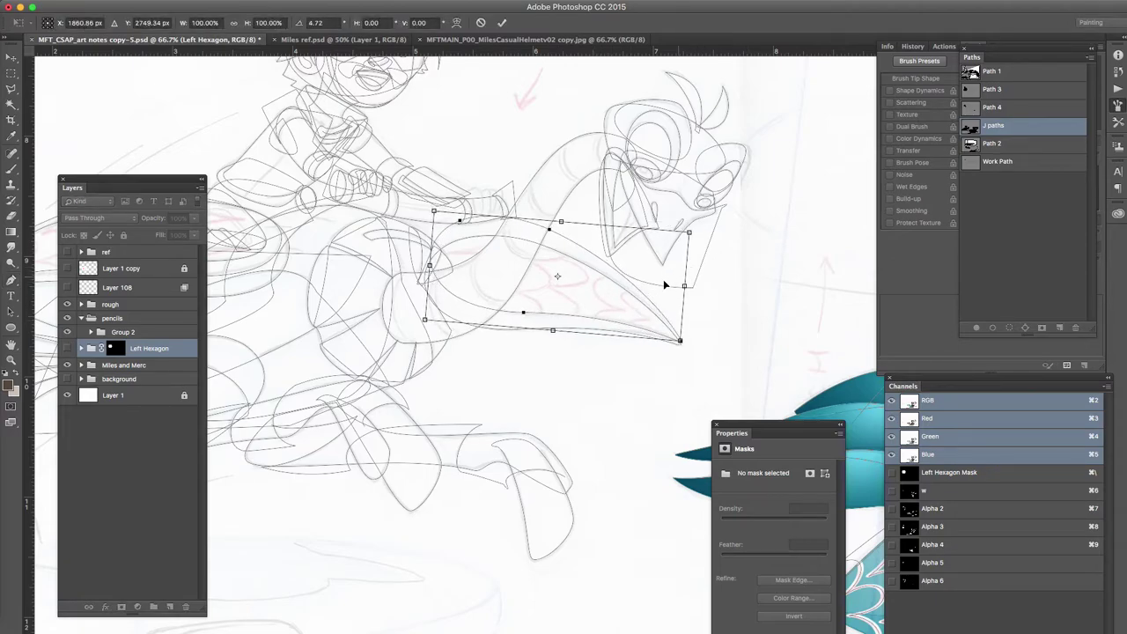
{"action": "key", "text": "Return"}
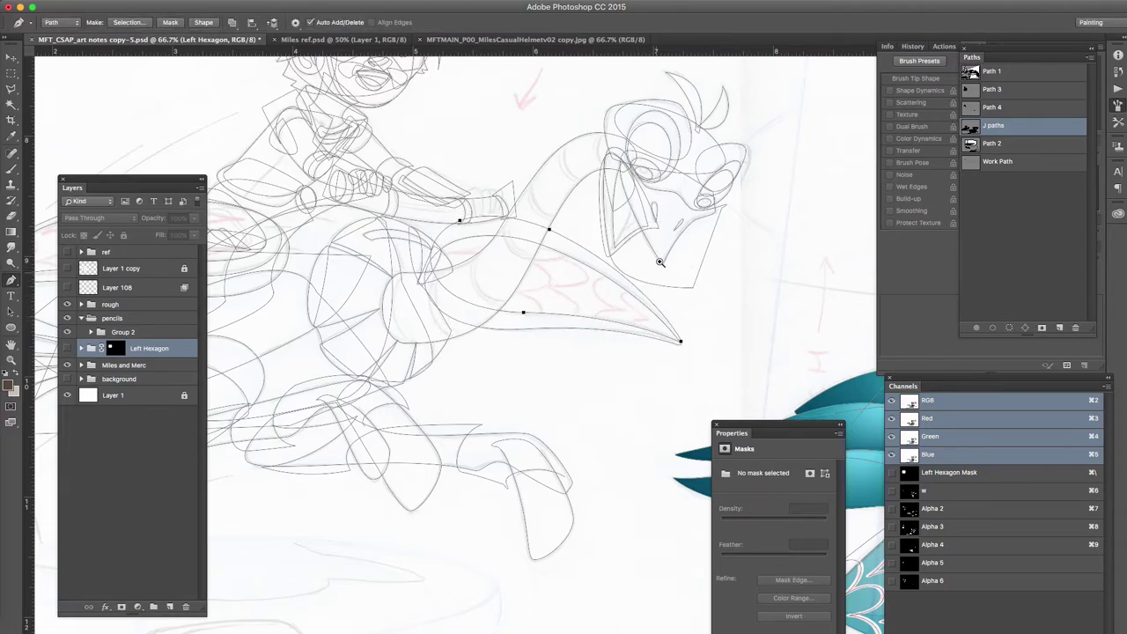
Step: Trace a narrow closed shape inside the bird's open beak, from the hinge to the lower tip and back
{"action": "left_click", "coordinate": [642, 217], "text": "super"}
{"action": "left_click", "coordinate": [631, 182], "text": "super"}
{"action": "left_click_drag", "start_coordinate": [597, 250], "coordinate": [588, 254]}
{"action": "left_click_drag", "start_coordinate": [604, 116], "coordinate": [619, 119]}
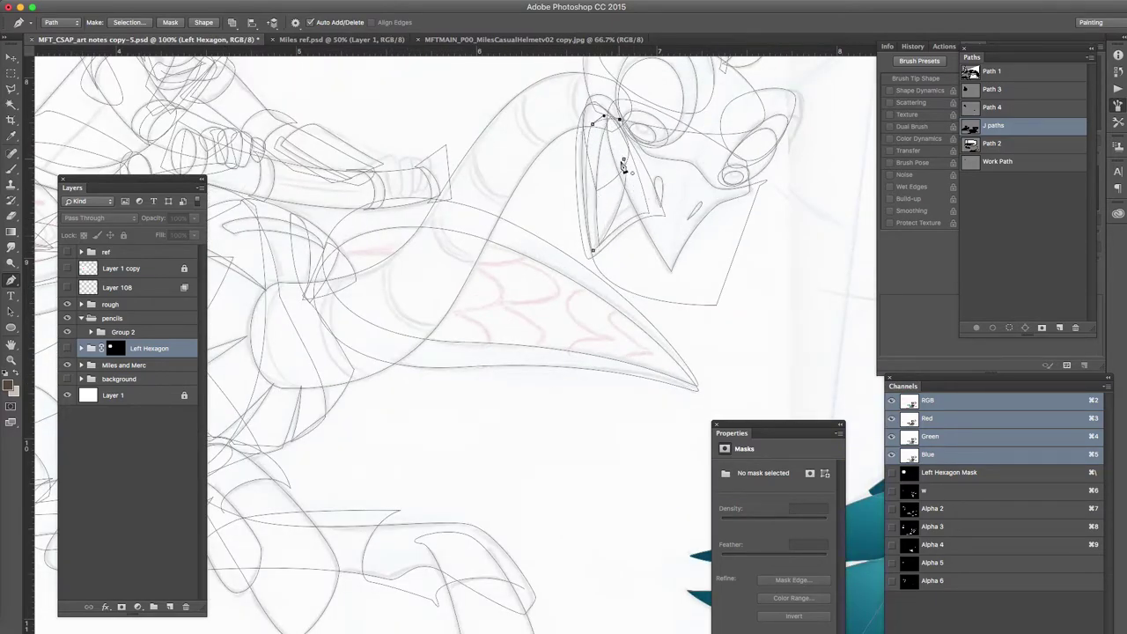
{"action": "left_click", "coordinate": [625, 162]}
{"action": "left_click_drag", "start_coordinate": [613, 225], "coordinate": [602, 234]}
{"action": "left_click", "coordinate": [603, 237], "text": "alt"}
Step: Start a zigzag path for the neck bands, placing curved crossings from behind the bird's head down to mid-neck
{"action": "left_click_drag", "start_coordinate": [588, 102], "coordinate": [614, 177]}
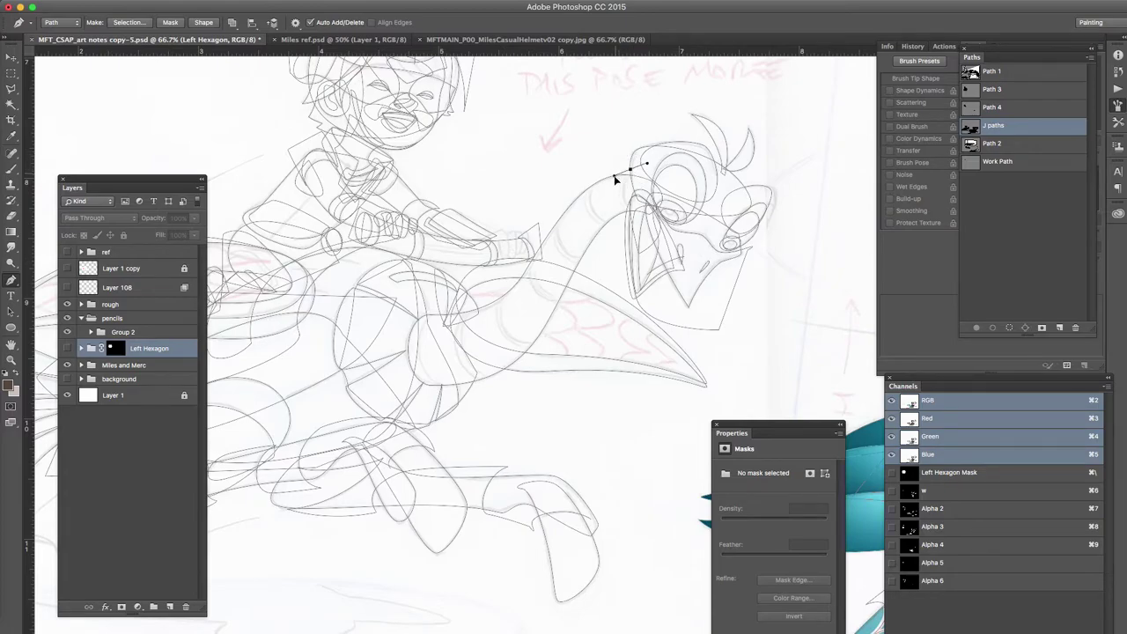
{"action": "left_click_drag", "start_coordinate": [642, 218], "coordinate": [667, 218]}
{"action": "left_click_drag", "start_coordinate": [631, 169], "coordinate": [599, 176]}
{"action": "left_click", "coordinate": [616, 230], "text": "ctrl"}
{"action": "left_click_drag", "start_coordinate": [570, 212], "coordinate": [547, 213]}
{"action": "left_click_drag", "start_coordinate": [593, 256], "coordinate": [626, 237]}
{"action": "left_click_drag", "start_coordinate": [547, 214], "coordinate": [543, 227]}
{"action": "left_click_drag", "start_coordinate": [592, 258], "coordinate": [565, 302]}
{"action": "key", "text": "super+z"}
{"action": "left_click", "coordinate": [592, 257], "text": "alt"}
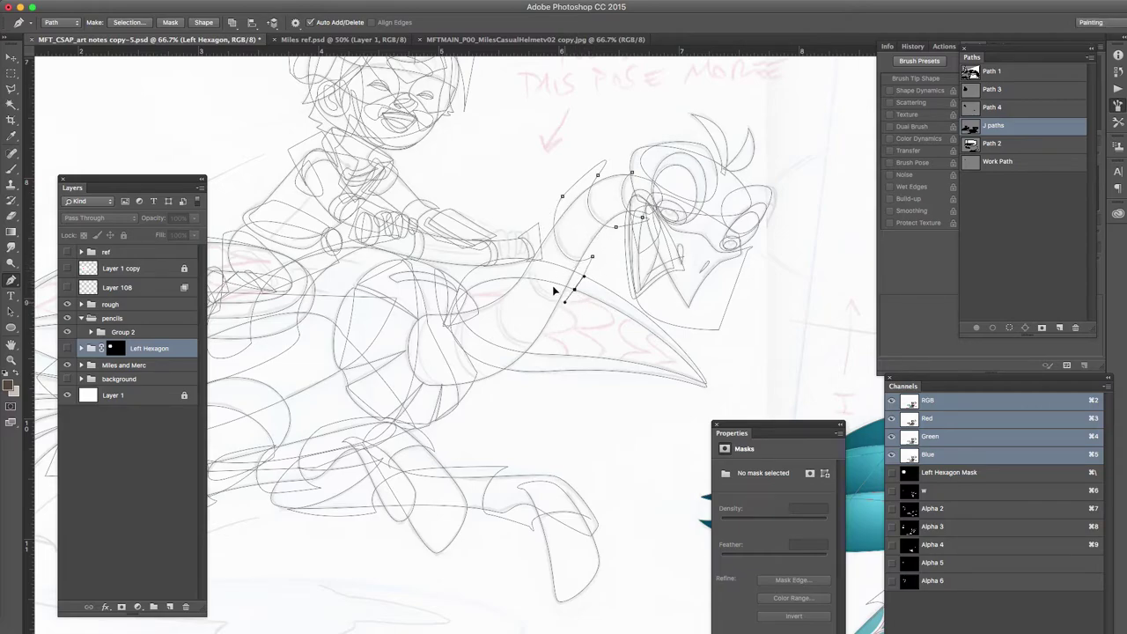
Step: Continue the neck band path down to the base of the neck at the chest and deselect J paths
{"action": "left_click_drag", "start_coordinate": [533, 252], "coordinate": [488, 304]}
{"action": "left_click_drag", "start_coordinate": [546, 344], "coordinate": [466, 394]}
{"action": "left_click_drag", "start_coordinate": [467, 307], "coordinate": [658, 276]}
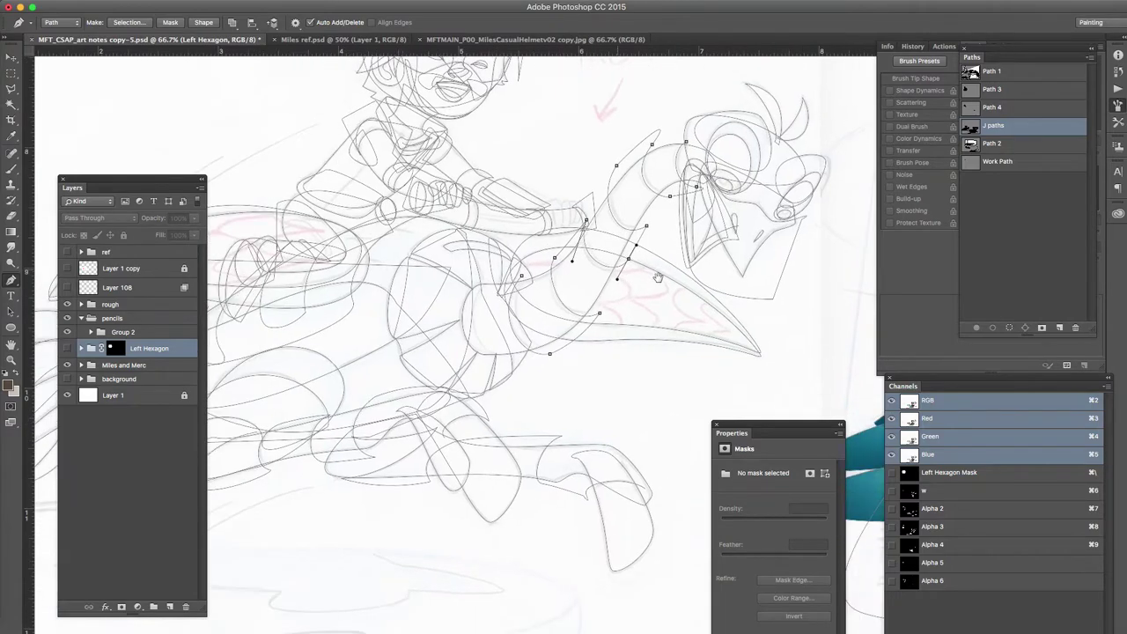
{"action": "left_click_drag", "start_coordinate": [558, 268], "coordinate": [619, 288]}
{"action": "left_click", "coordinate": [621, 290], "text": "alt"}
{"action": "left_click_drag", "start_coordinate": [596, 334], "coordinate": [510, 274]}
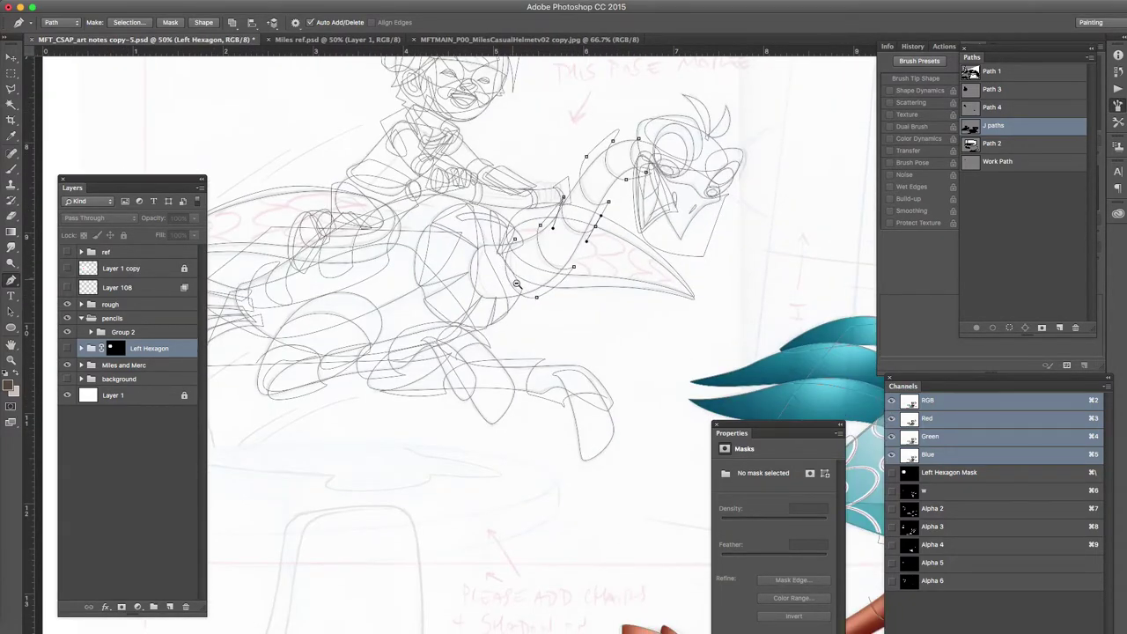
{"action": "left_click", "coordinate": [518, 285], "text": "alt"}
{"action": "scroll", "coordinate": [513, 266], "scroll_direction": "up", "scroll_amount": 5}
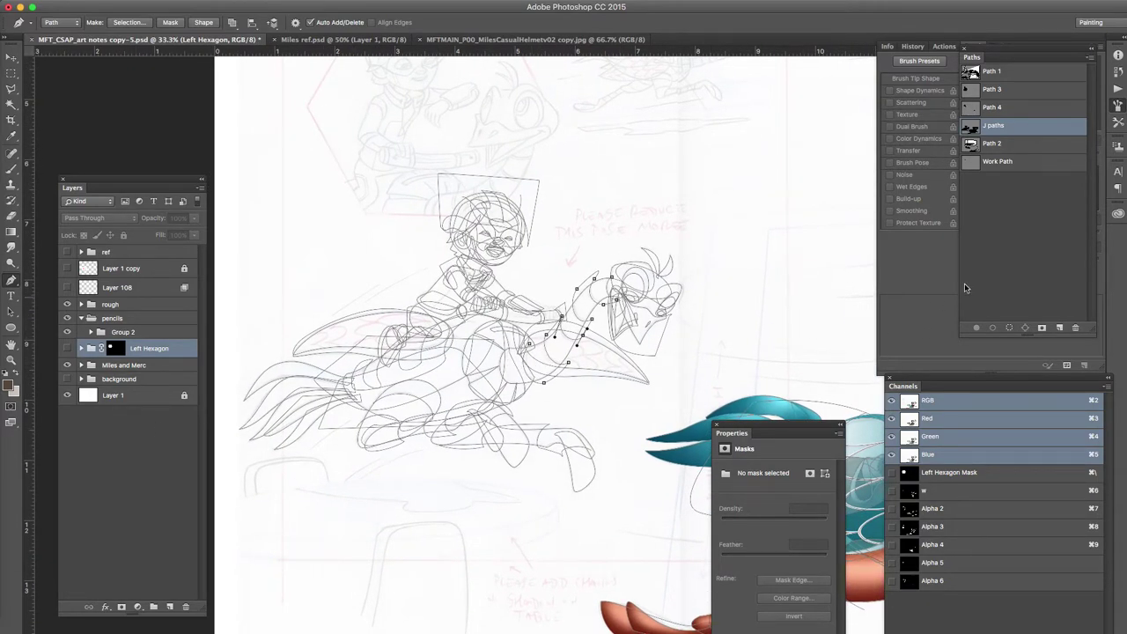
{"action": "left_click", "coordinate": [1014, 256]}
Step: Inspect the Miles and Merc artwork by toggling the visibility of arm screen, front wing, helmet, Layer 89 and Layer 16
{"action": "left_click_drag", "start_coordinate": [807, 305], "coordinate": [325, 232]}
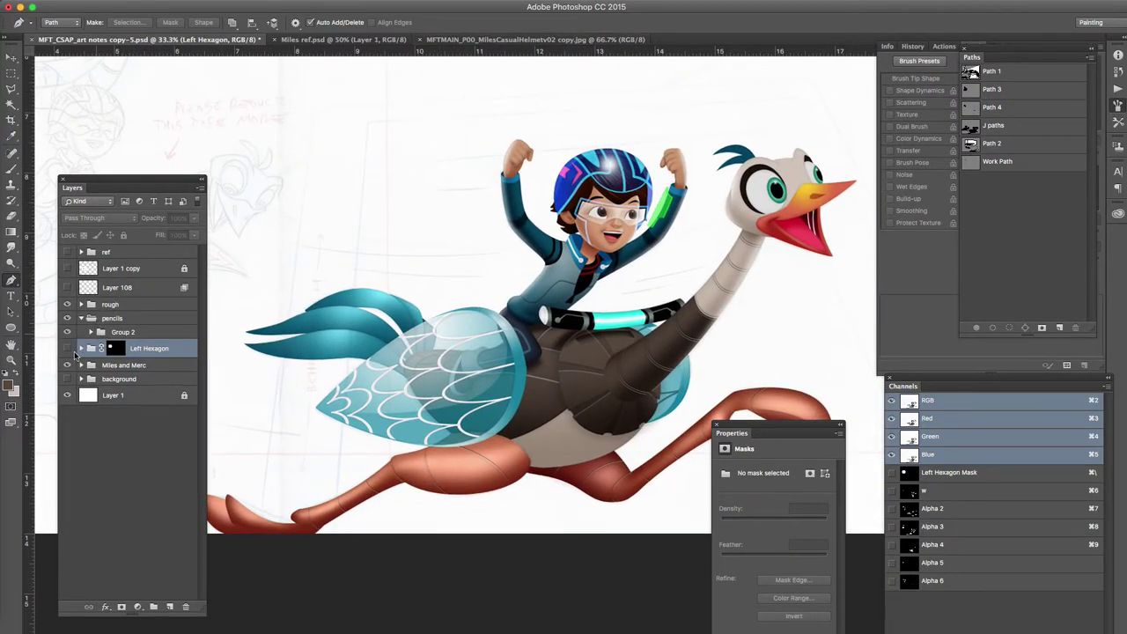
{"action": "left_click", "coordinate": [124, 364]}
{"action": "left_click", "coordinate": [82, 364]}
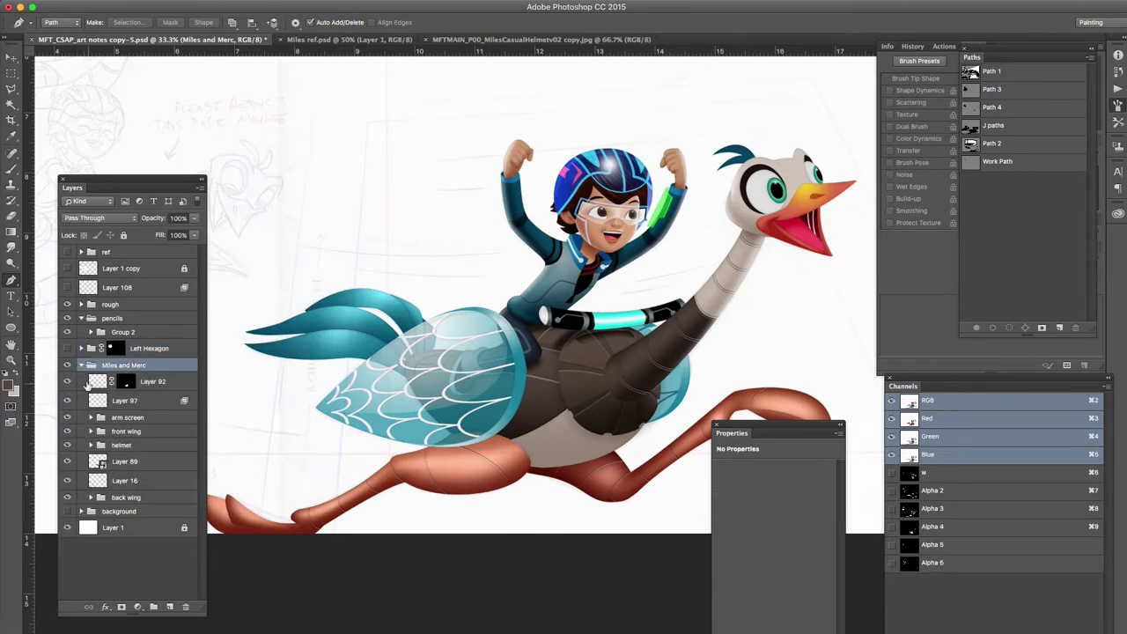
{"action": "left_click_drag", "start_coordinate": [67, 418], "coordinate": [66, 461]}
{"action": "left_click", "coordinate": [67, 483]}
{"action": "left_click", "coordinate": [66, 481]}
{"action": "left_click", "coordinate": [67, 481]}
{"action": "left_click", "coordinate": [68, 461]}
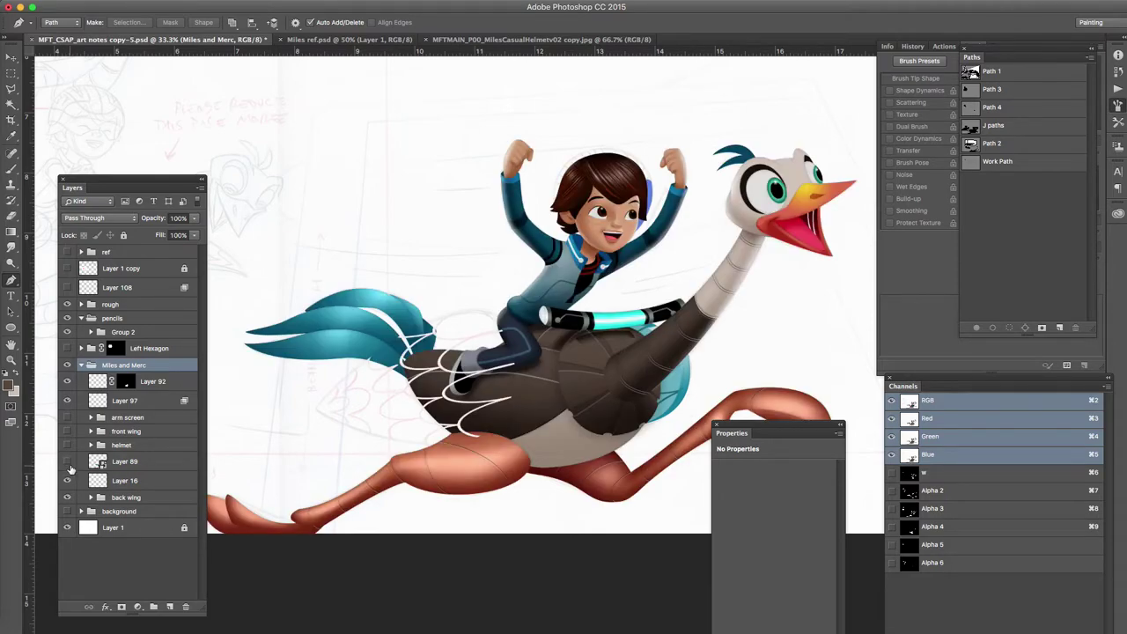
{"action": "left_click", "coordinate": [70, 467]}
{"action": "left_click_drag", "start_coordinate": [67, 416], "coordinate": [68, 466]}
{"action": "left_click", "coordinate": [81, 365]}
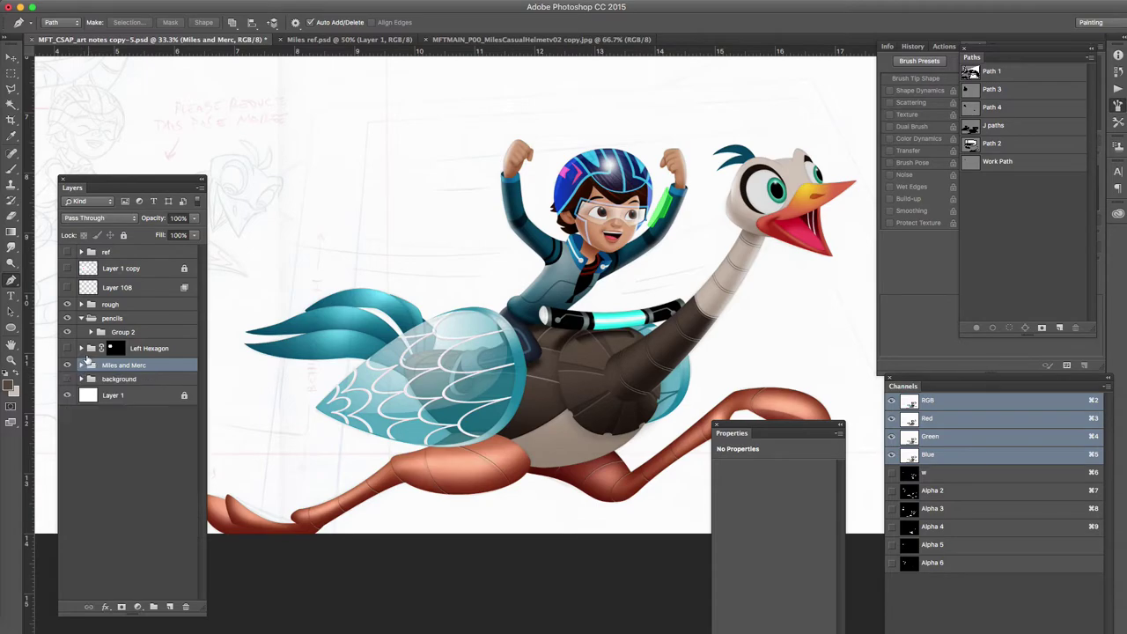
Step: Switch visibility from the Miles and Merc group to Left Hexagon and load Layer 68's outline as a selection
{"action": "left_click", "coordinate": [68, 365]}
{"action": "left_click_drag", "start_coordinate": [279, 144], "coordinate": [615, 355]}
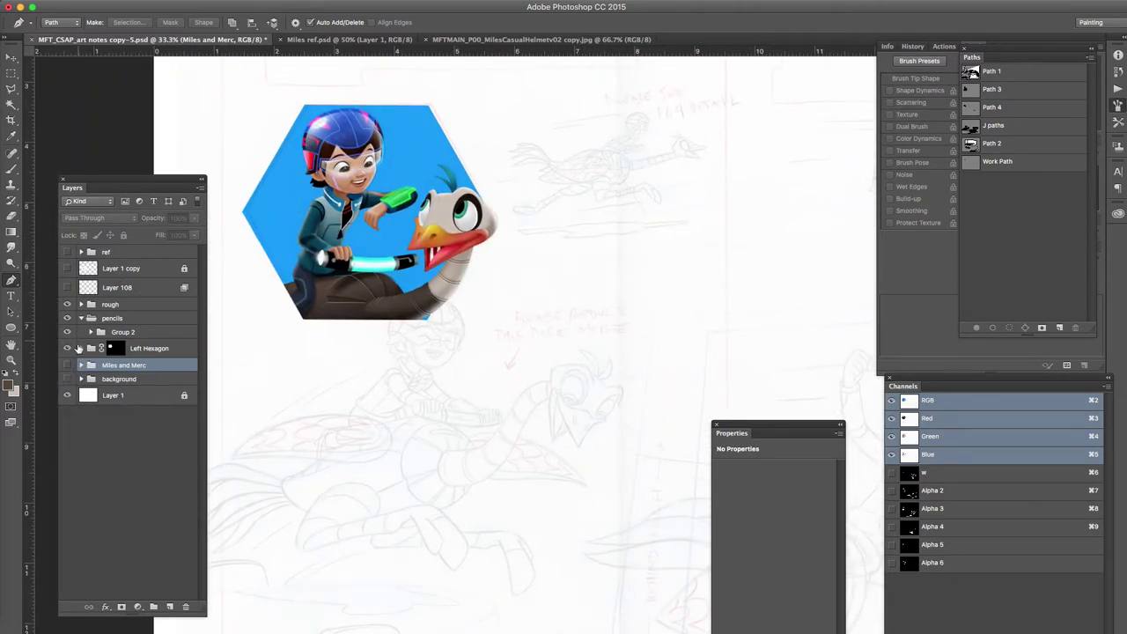
{"action": "left_click", "coordinate": [81, 348]}
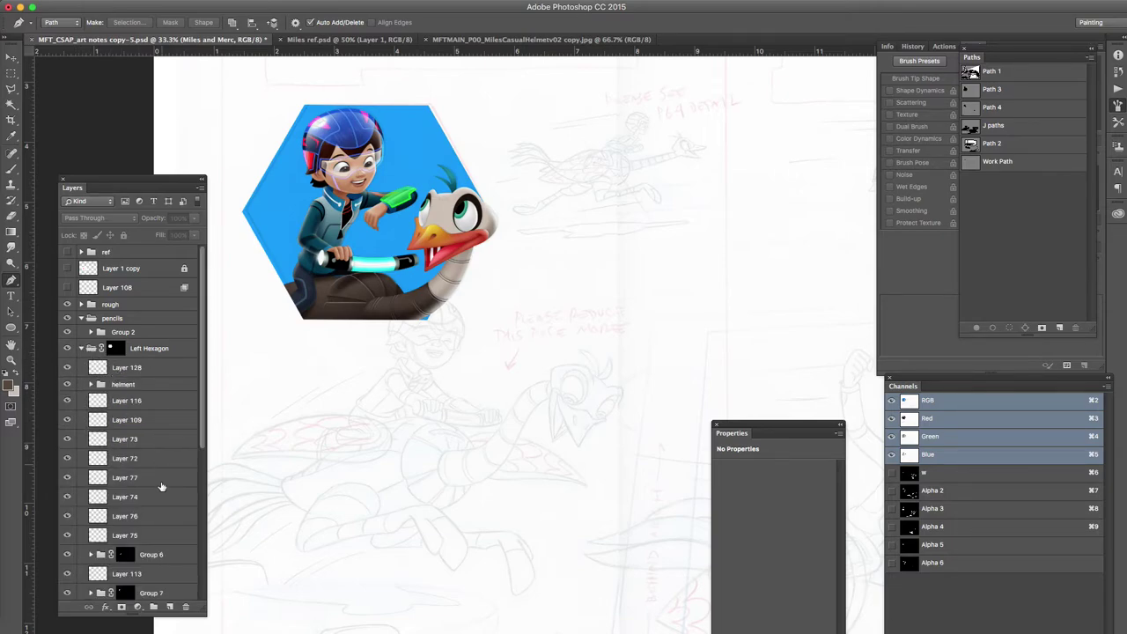
{"action": "left_click", "coordinate": [202, 471]}
{"action": "left_click", "coordinate": [99, 524], "text": "ctrl"}
Step: Collapse and hide the Left Hexagon and pencils groups
{"action": "left_click", "coordinate": [204, 329]}
{"action": "left_click", "coordinate": [81, 348]}
{"action": "left_click", "coordinate": [81, 318]}
{"action": "left_click", "coordinate": [67, 318]}
{"action": "left_click", "coordinate": [68, 334]}
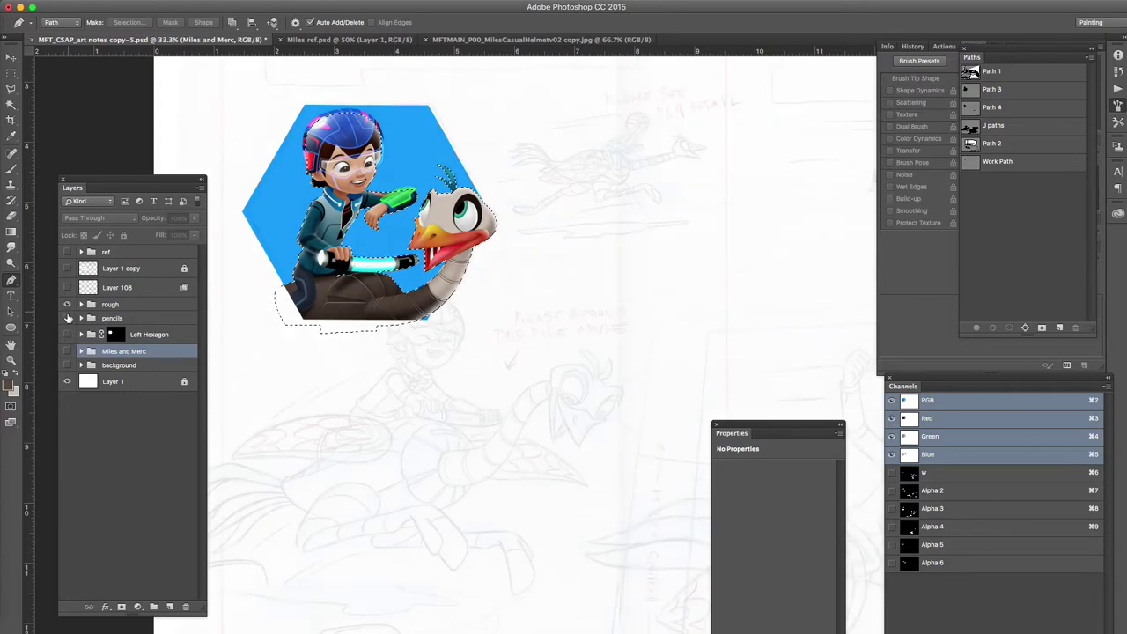
{"action": "left_click", "coordinate": [68, 319]}
{"action": "key", "text": "super+z"}
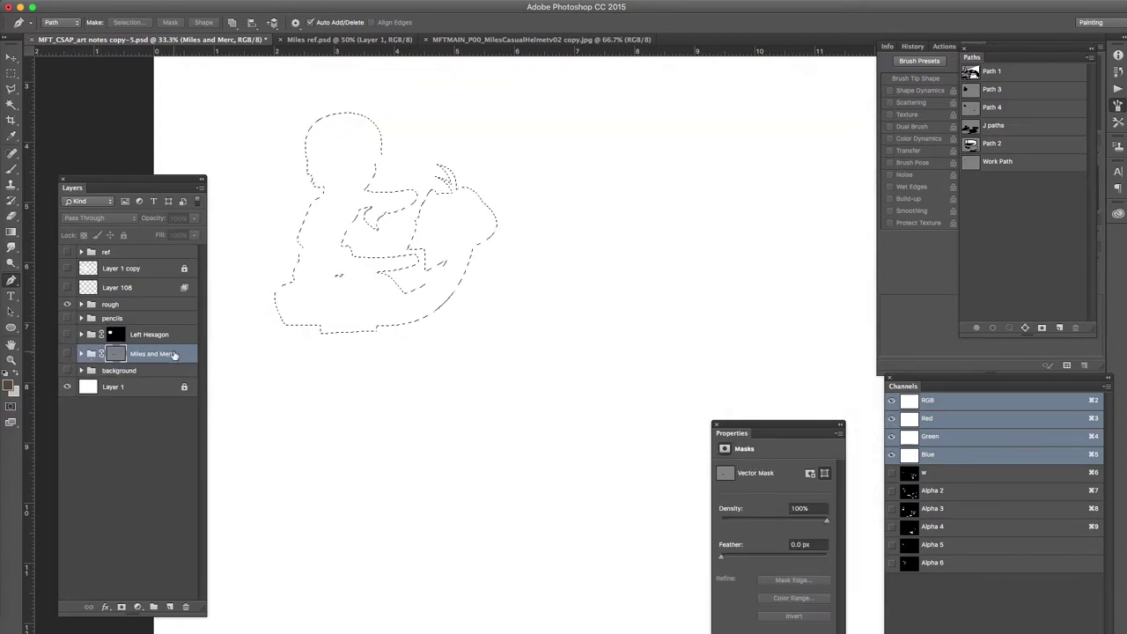
{"action": "key", "text": "super+z"}
{"action": "left_click", "coordinate": [160, 292]}
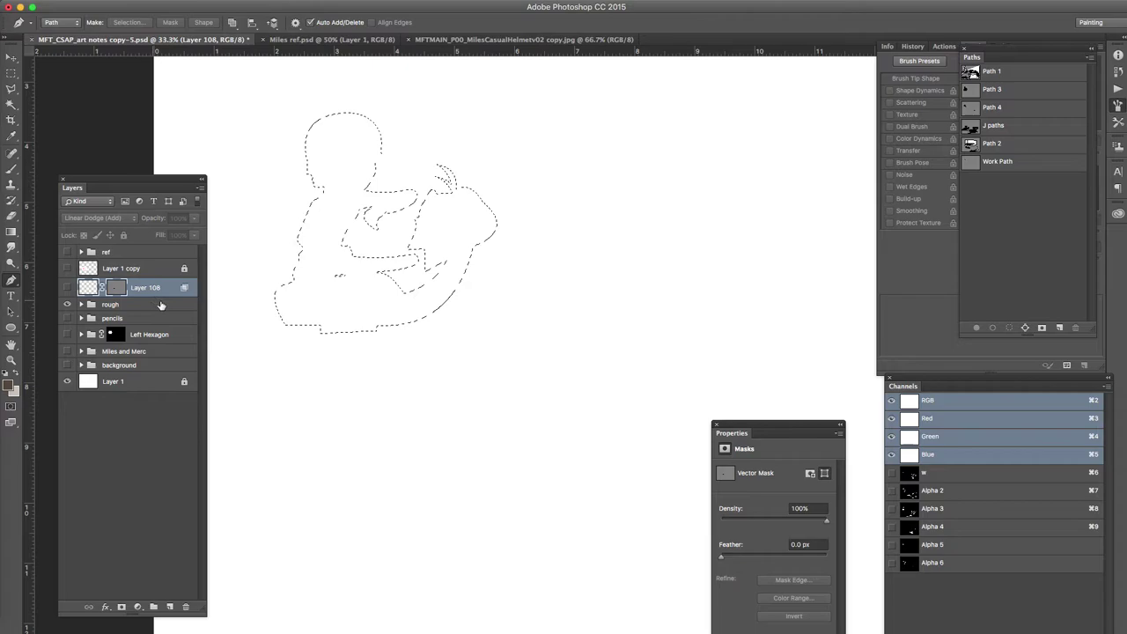
Step: Show and expand the Left Hexagon group, make Layer 68 active and load its outline as a selection
{"action": "left_click", "coordinate": [67, 334]}
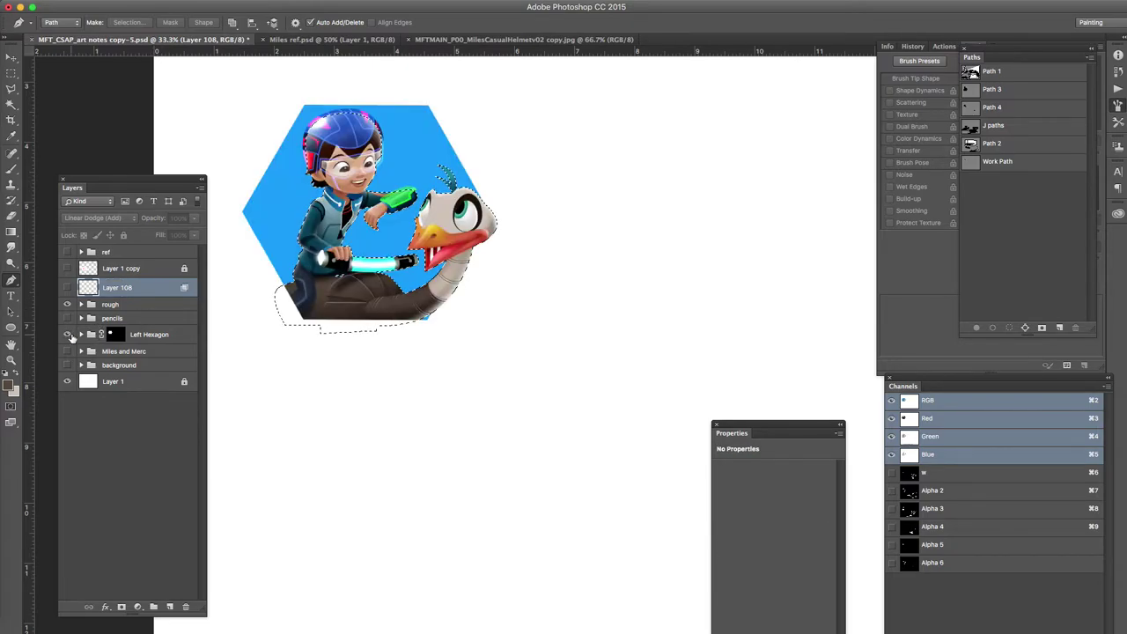
{"action": "left_click", "coordinate": [81, 334]}
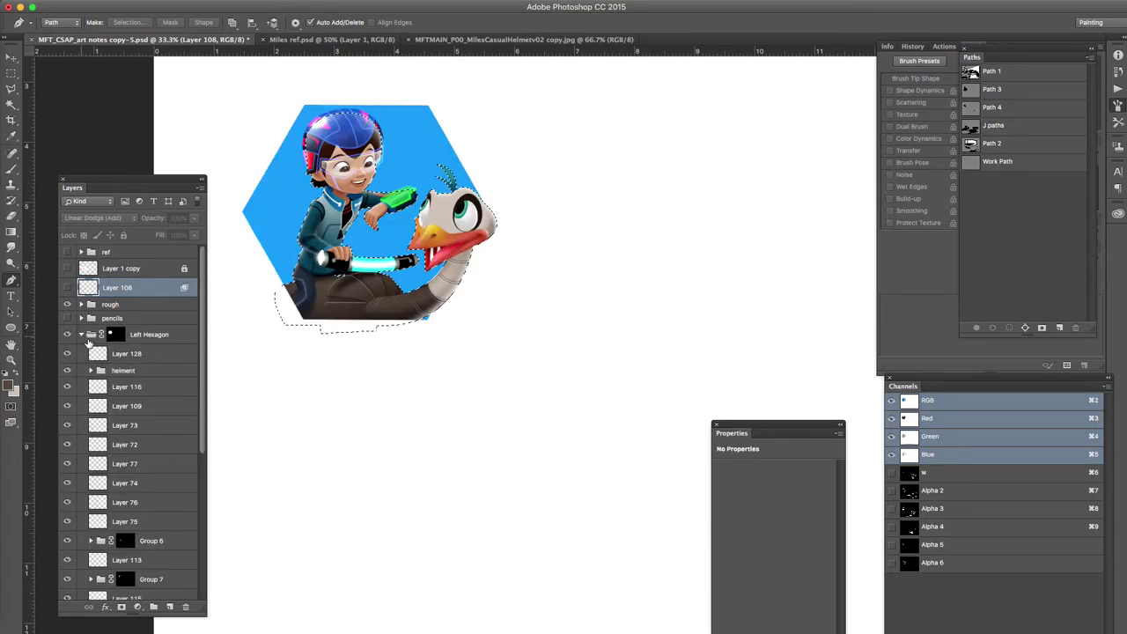
{"action": "key", "text": "v"}
{"action": "left_click", "coordinate": [323, 312]}
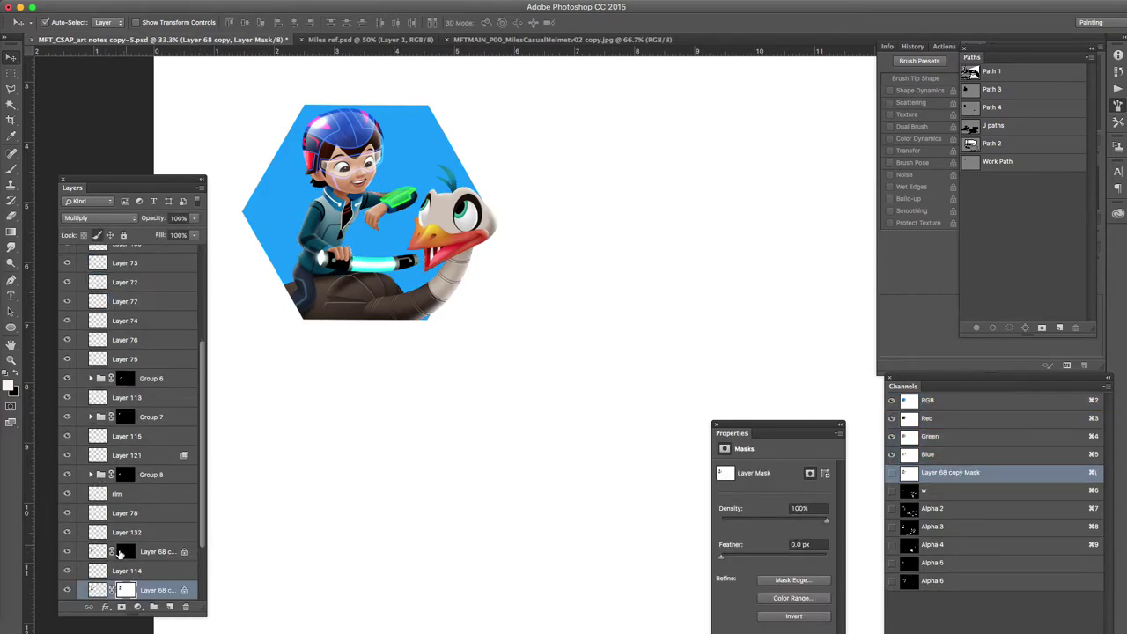
{"action": "left_click", "coordinate": [202, 562]}
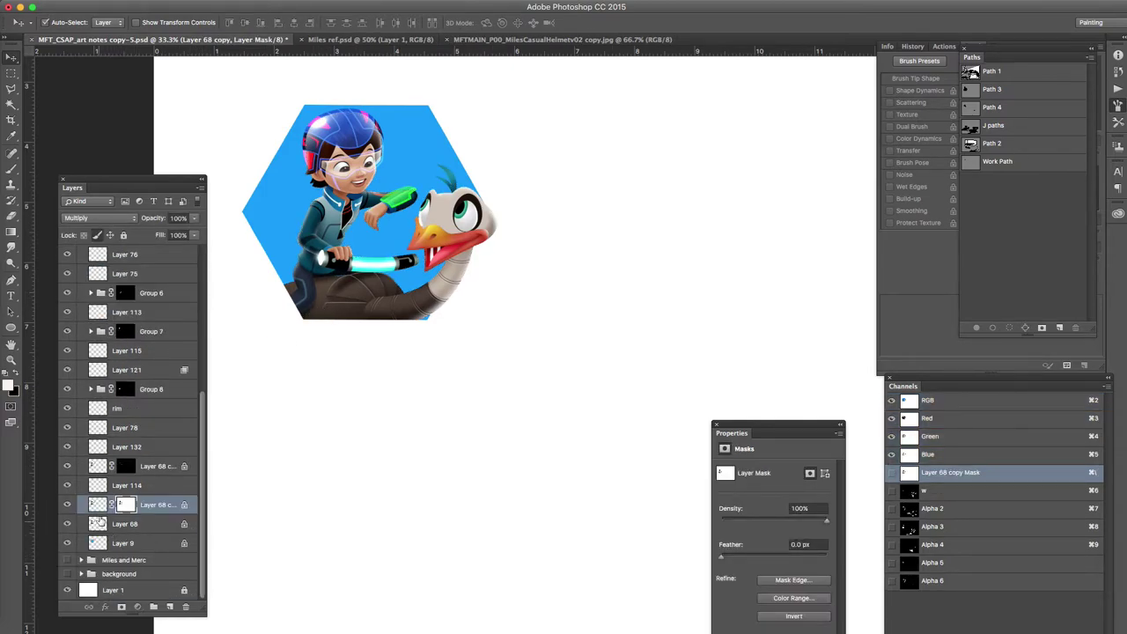
{"action": "left_click", "coordinate": [100, 523]}
{"action": "left_click", "coordinate": [99, 523], "text": "super"}
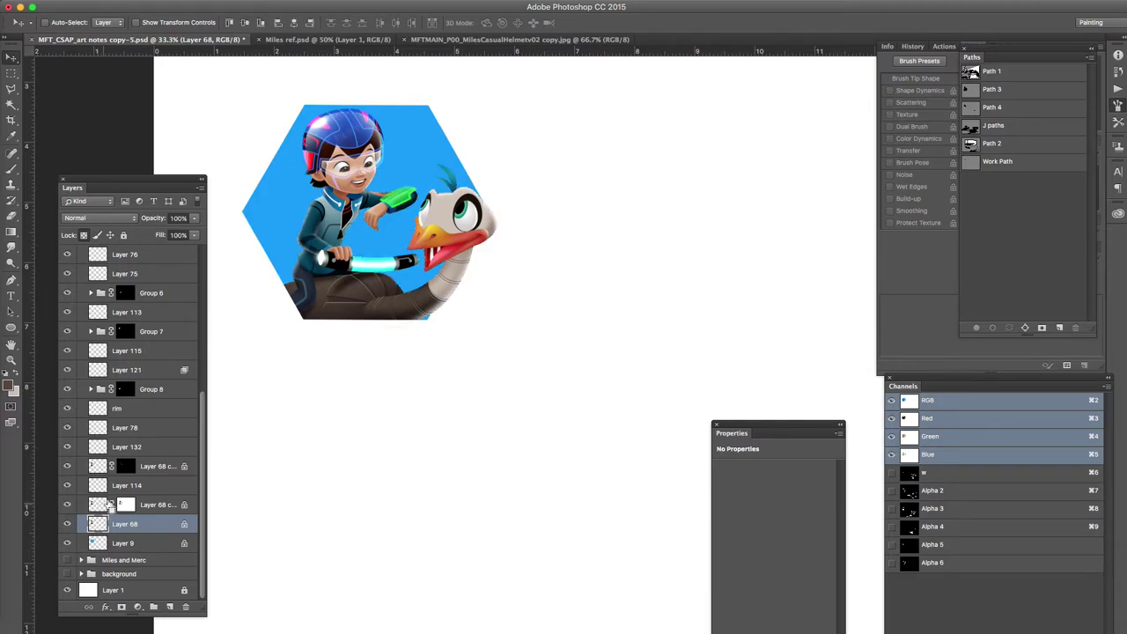
Step: Collapse the Left Hexagon group again and hide it, keeping the selection active
{"action": "left_click", "coordinate": [204, 260]}
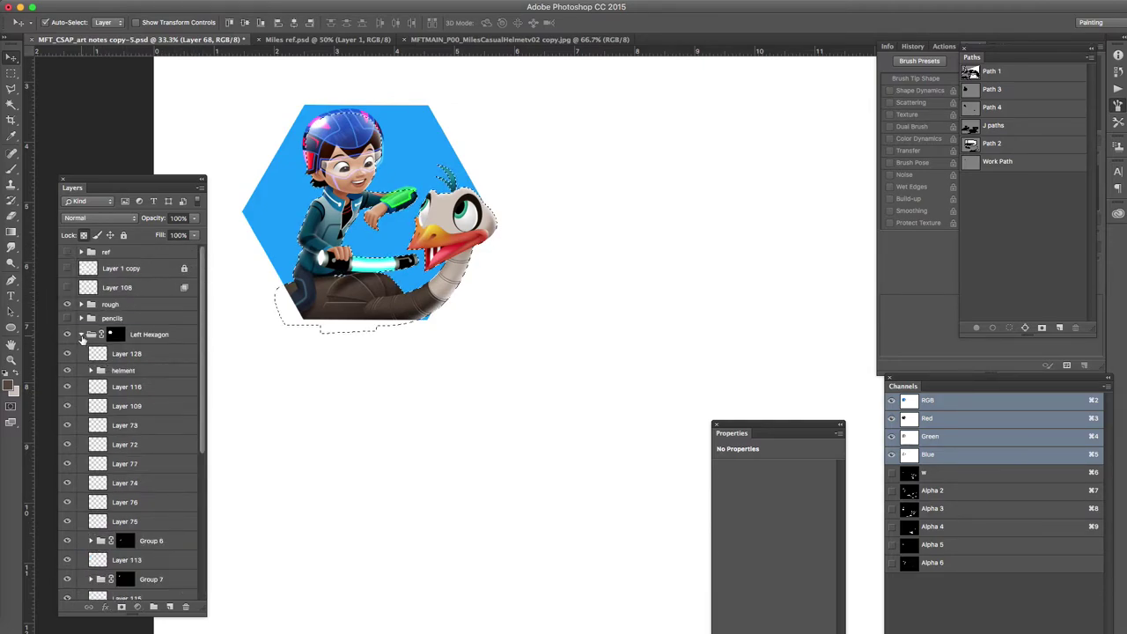
{"action": "left_click", "coordinate": [82, 336]}
{"action": "left_click", "coordinate": [68, 334]}
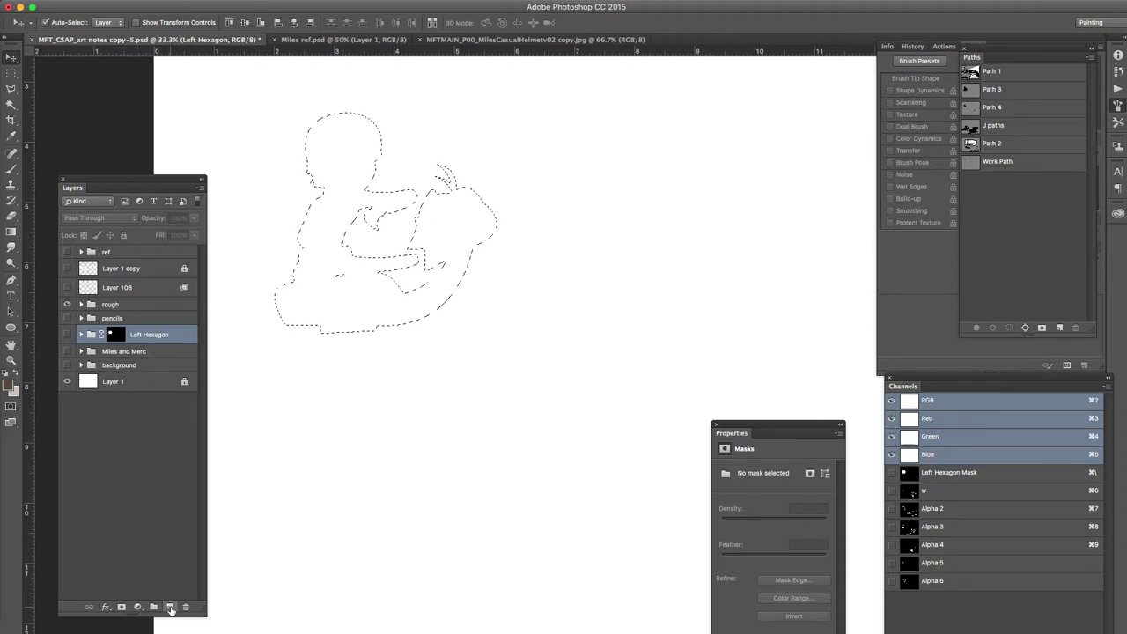
Step: Place the flat-colour artwork of Layer 68 on a new layer above Left Hexagon and put that layer in a group
{"action": "left_click", "coordinate": [170, 607]}
{"action": "key", "text": "super+d"}
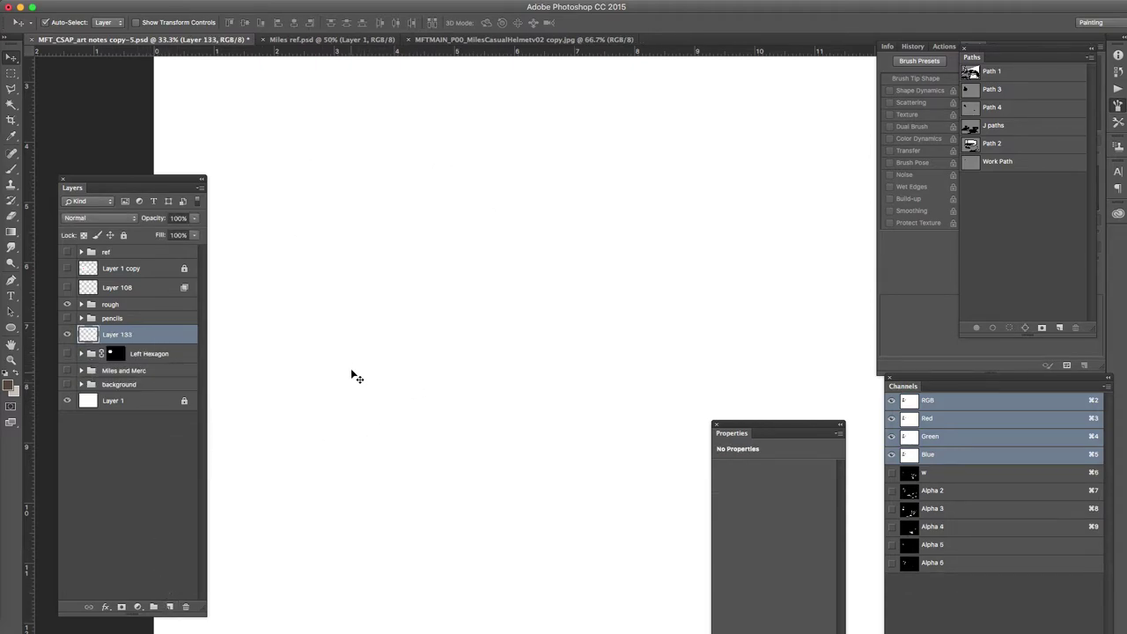
{"action": "key", "text": "super+z"}
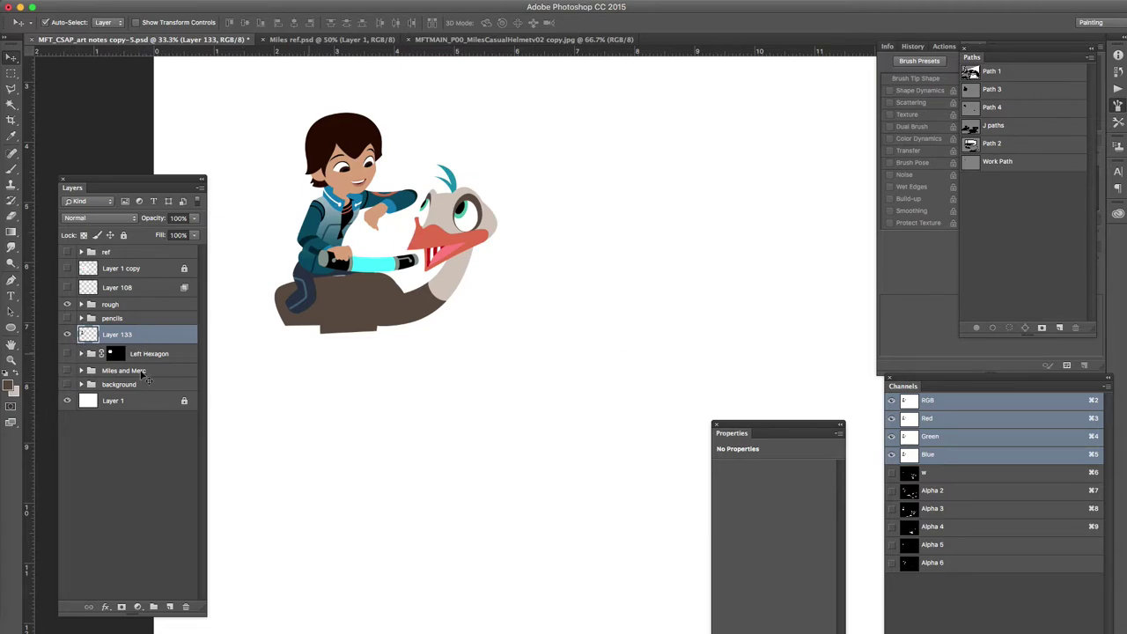
{"action": "key", "text": "ctrl+g"}
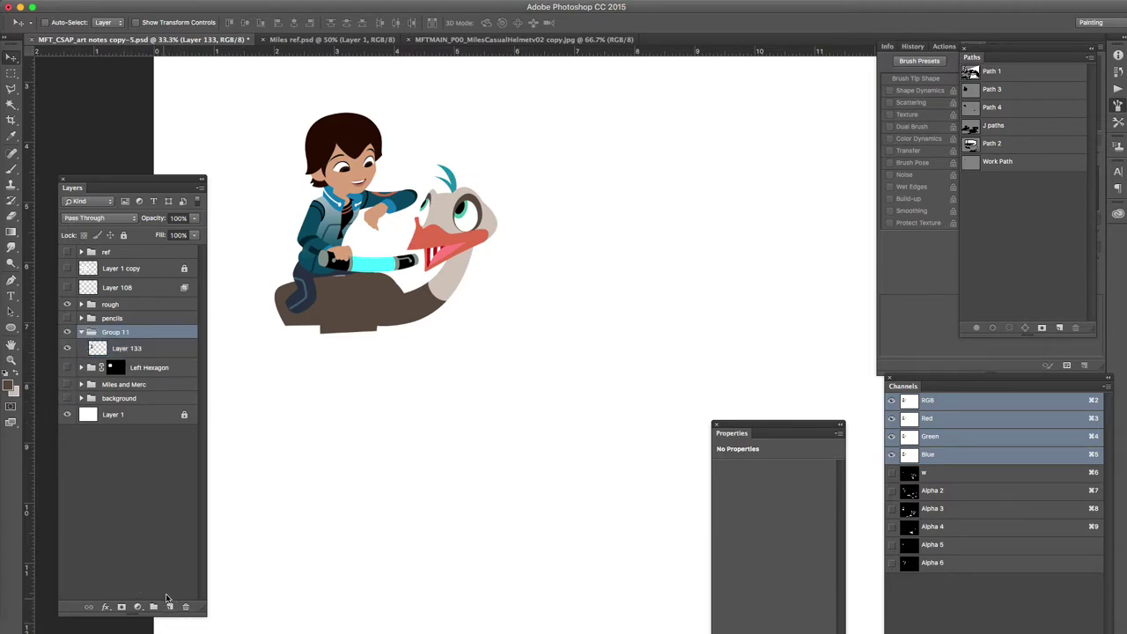
Step: Show the J paths and fill the bird's neck path with light beige on a new layer above Layer 133
{"action": "left_click", "coordinate": [998, 128]}
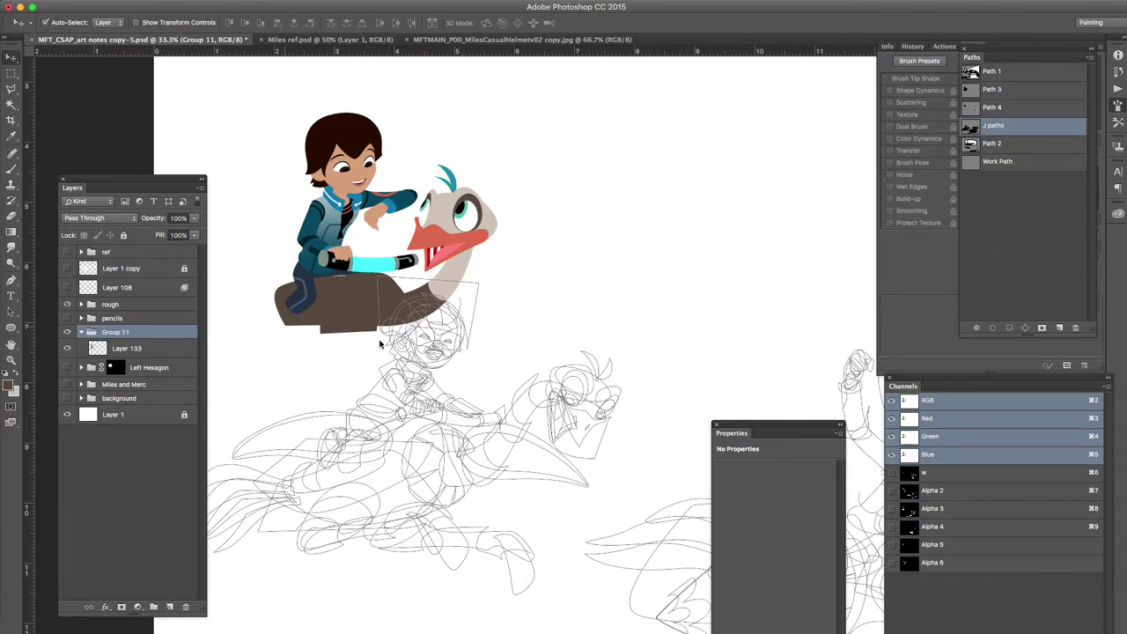
{"action": "left_click", "coordinate": [541, 379], "text": "super"}
{"action": "left_click", "coordinate": [134, 350]}
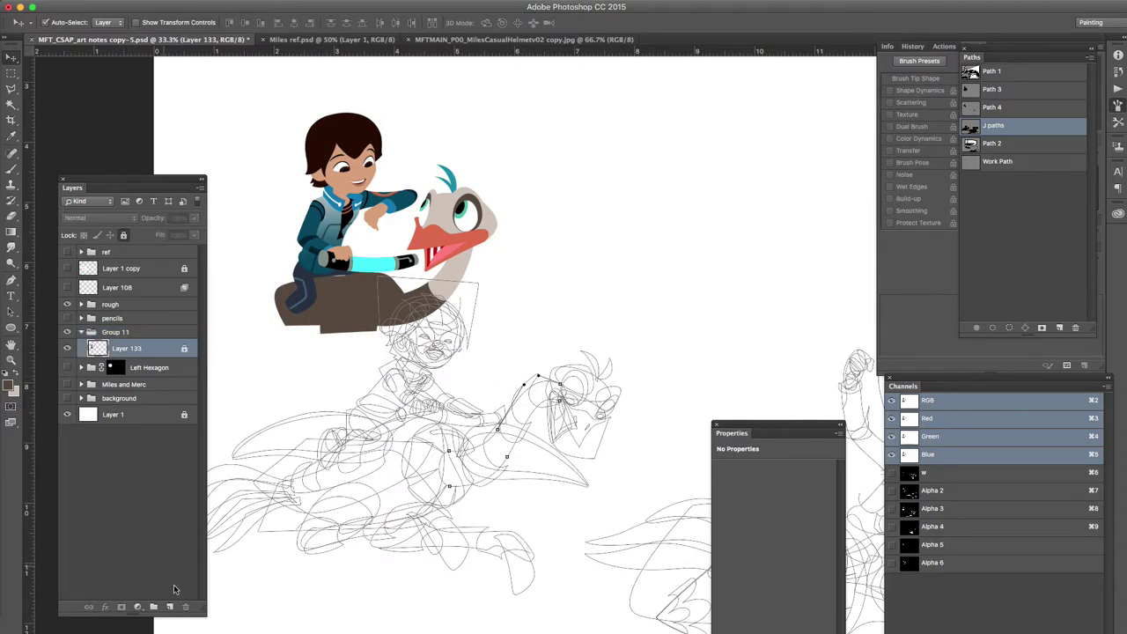
{"action": "left_click", "coordinate": [170, 607]}
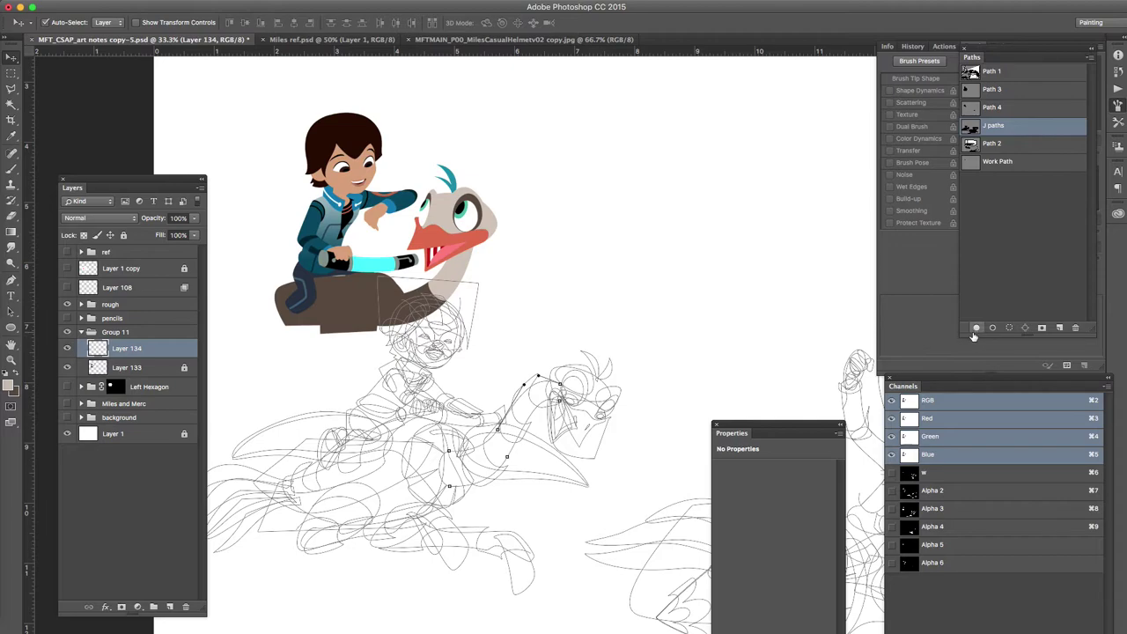
{"action": "left_click", "coordinate": [976, 328]}
Step: Fill the bird's head, far-eye and upper-beak paths with the same light beige on Layer 134
{"action": "left_click", "coordinate": [623, 372]}
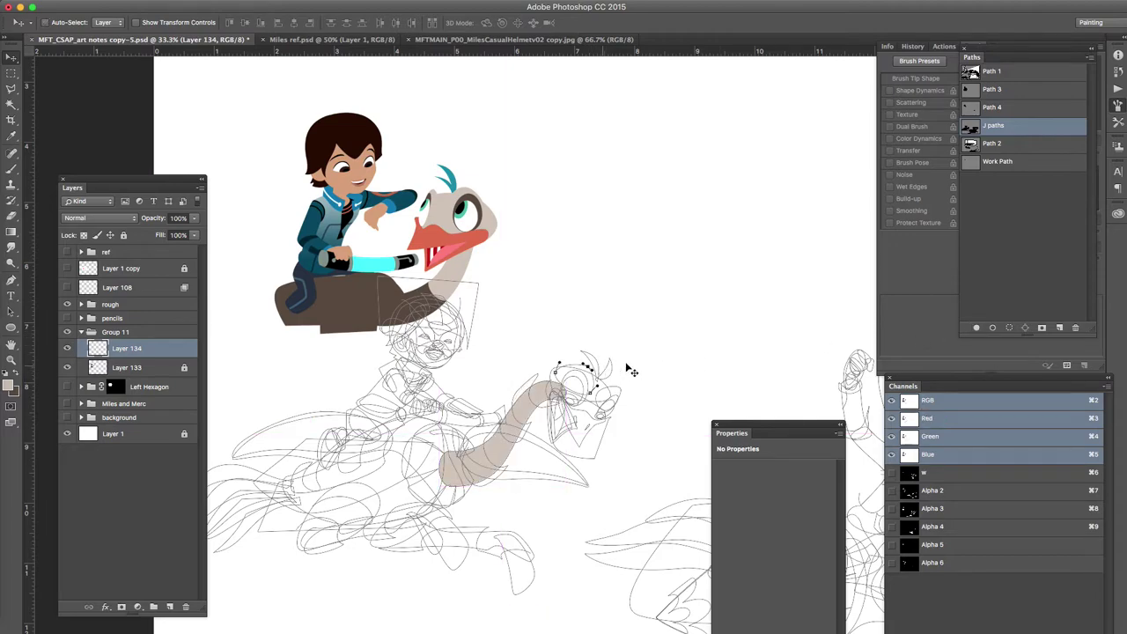
{"action": "scroll", "coordinate": [624, 393], "scroll_direction": "up", "scroll_amount": 5}
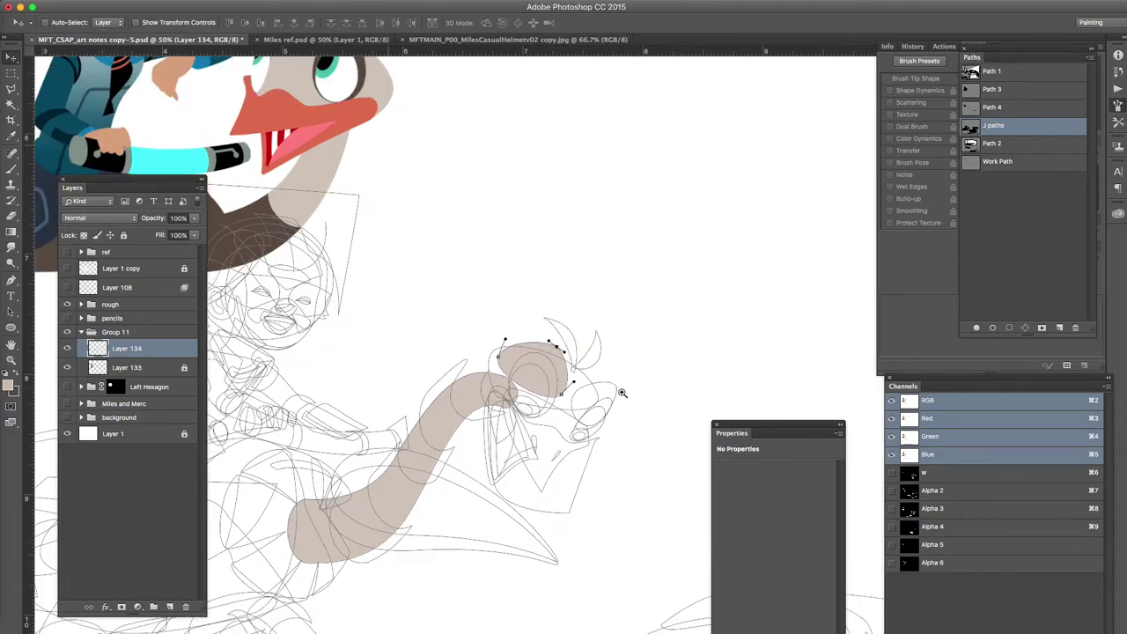
{"action": "left_click", "coordinate": [598, 396]}
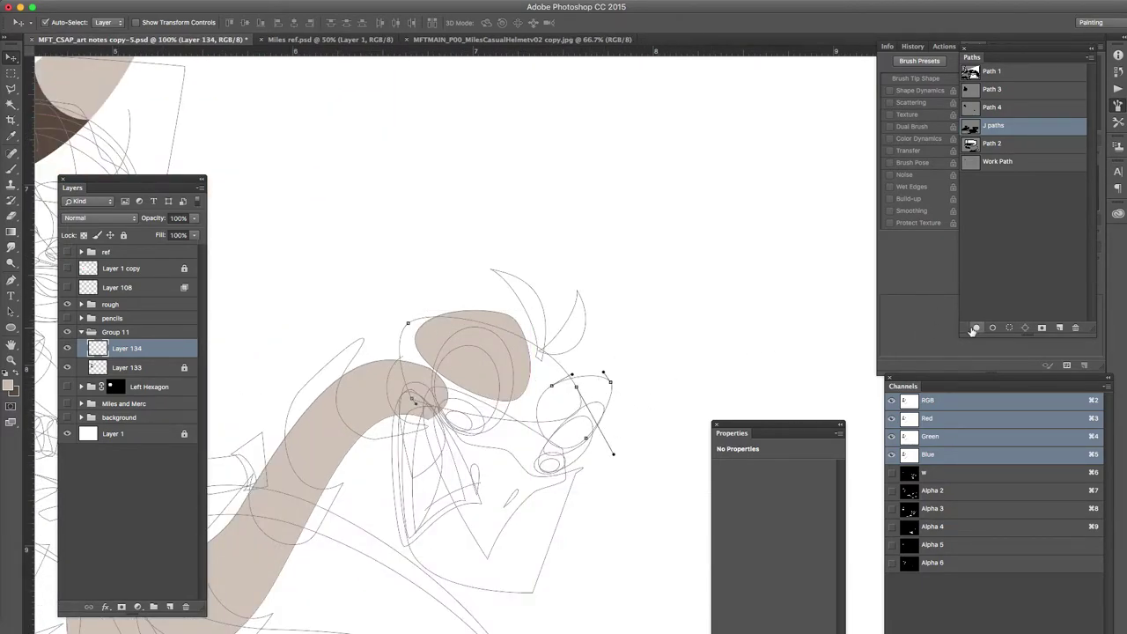
{"action": "left_click", "coordinate": [975, 328]}
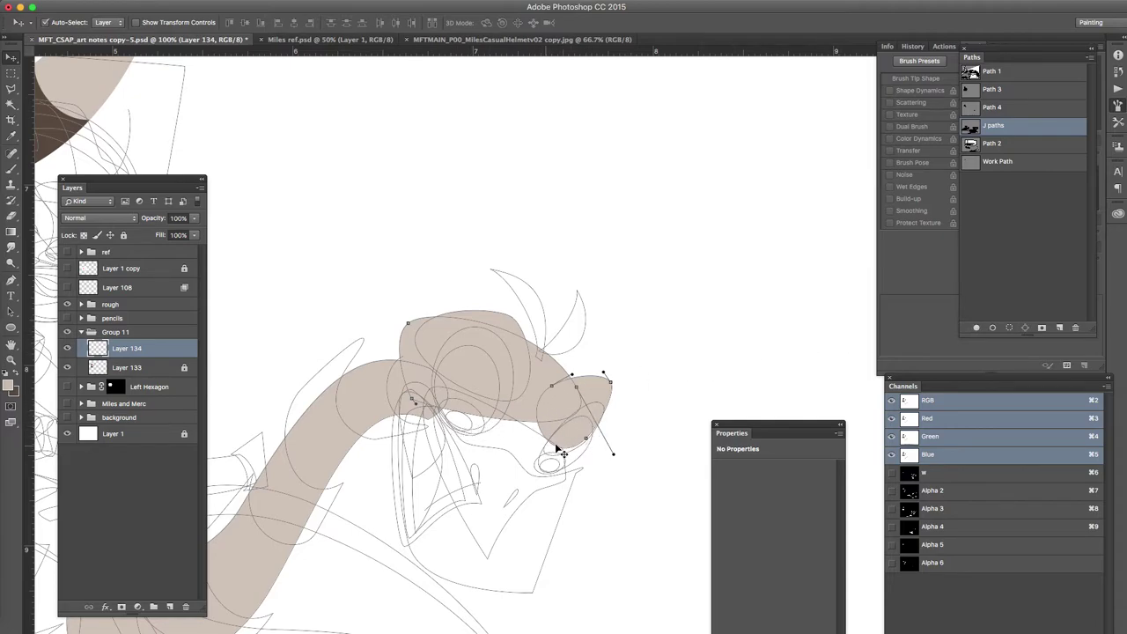
{"action": "left_click", "coordinate": [568, 480]}
{"action": "left_click", "coordinate": [991, 328]}
{"action": "key", "text": "super+z"}
{"action": "left_click", "coordinate": [974, 328]}
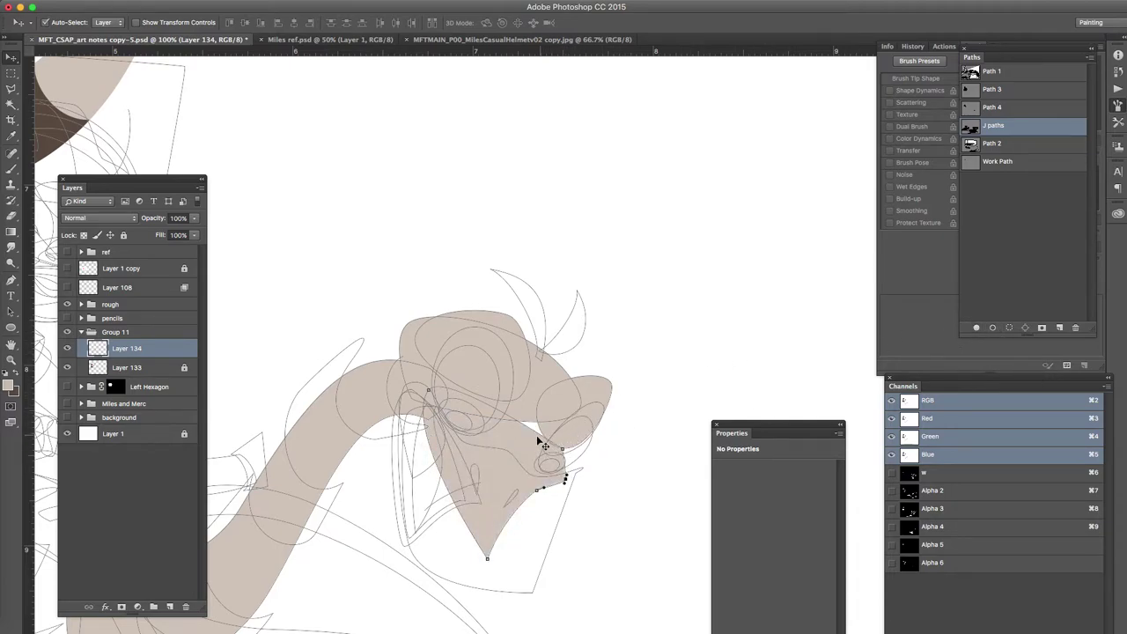
Step: Marquee the white gap between the bird's head and beak and fill it with light beige
{"action": "key", "text": "m"}
{"action": "left_click_drag", "start_coordinate": [561, 405], "coordinate": [498, 446]}
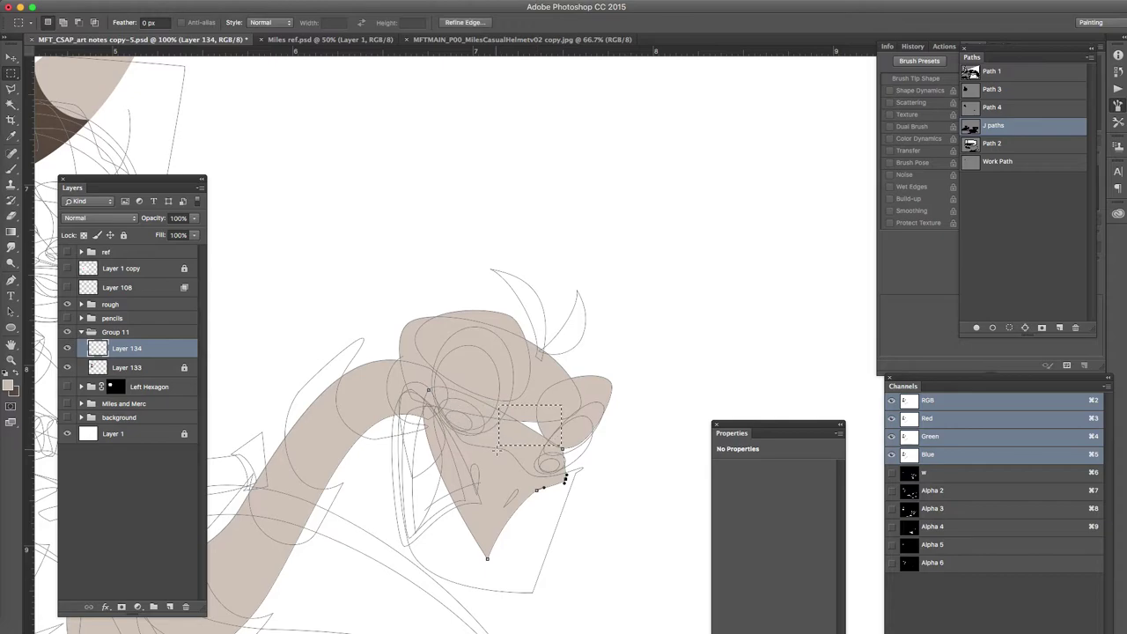
{"action": "left_click_drag", "start_coordinate": [392, 457], "coordinate": [518, 337]}
{"action": "key", "text": "super+minus"}
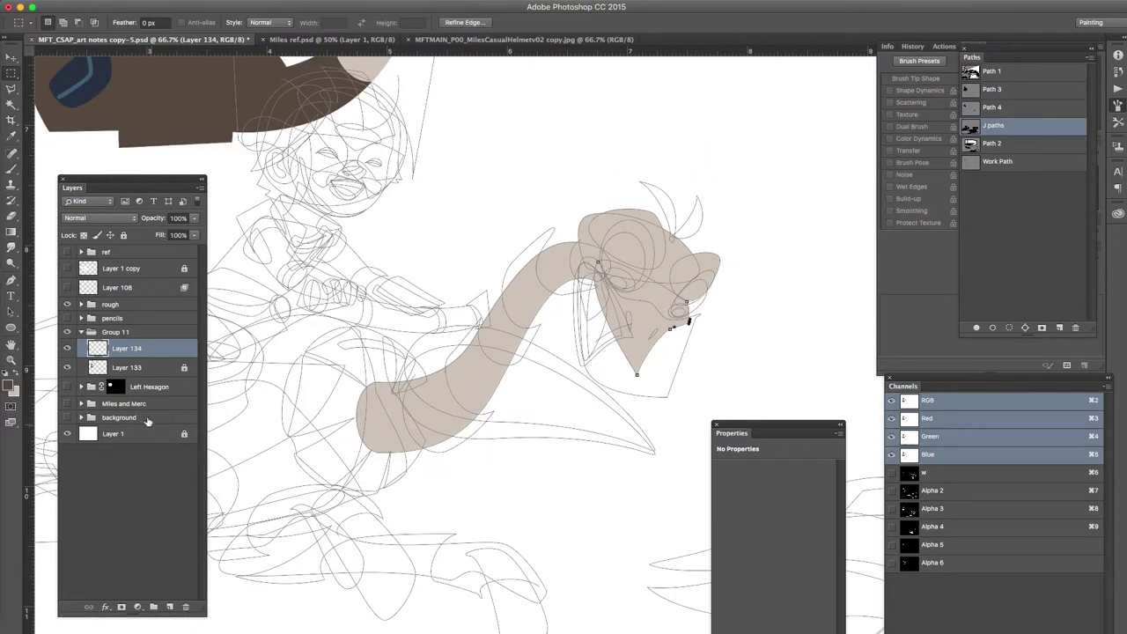
Step: Add a new layer above Layer 133, clear the selection and fill the bird's body path with dark brown
{"action": "left_click", "coordinate": [157, 368]}
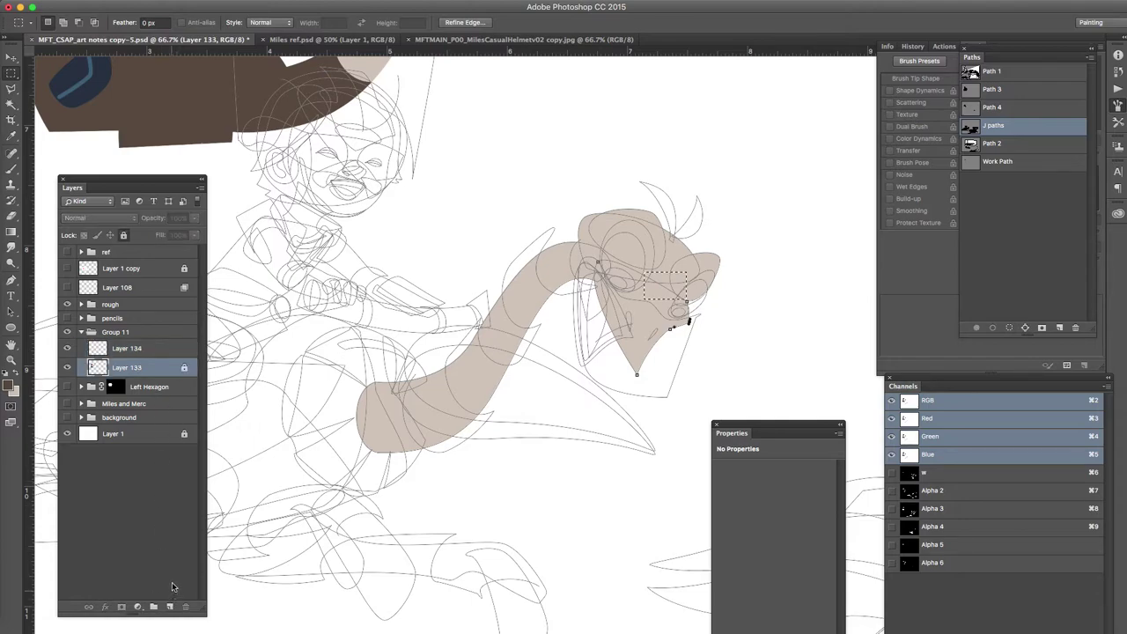
{"action": "left_click_drag", "start_coordinate": [447, 359], "coordinate": [581, 342]}
{"action": "left_click", "coordinate": [242, 390]}
{"action": "key", "text": "x"}
{"action": "key", "text": "x"}
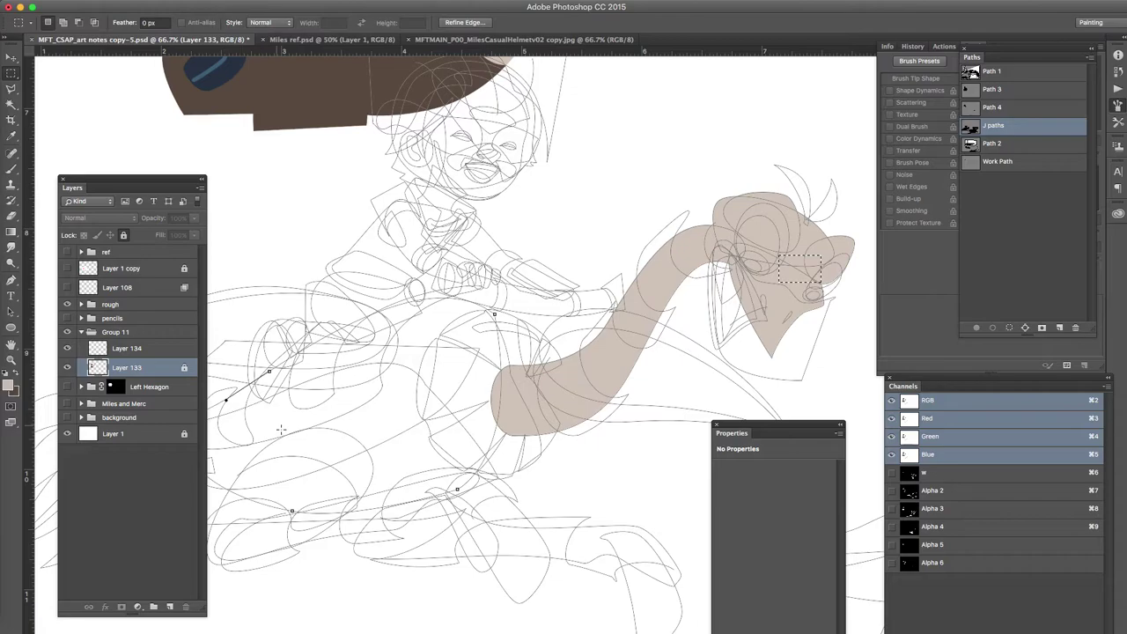
{"action": "left_click", "coordinate": [169, 606]}
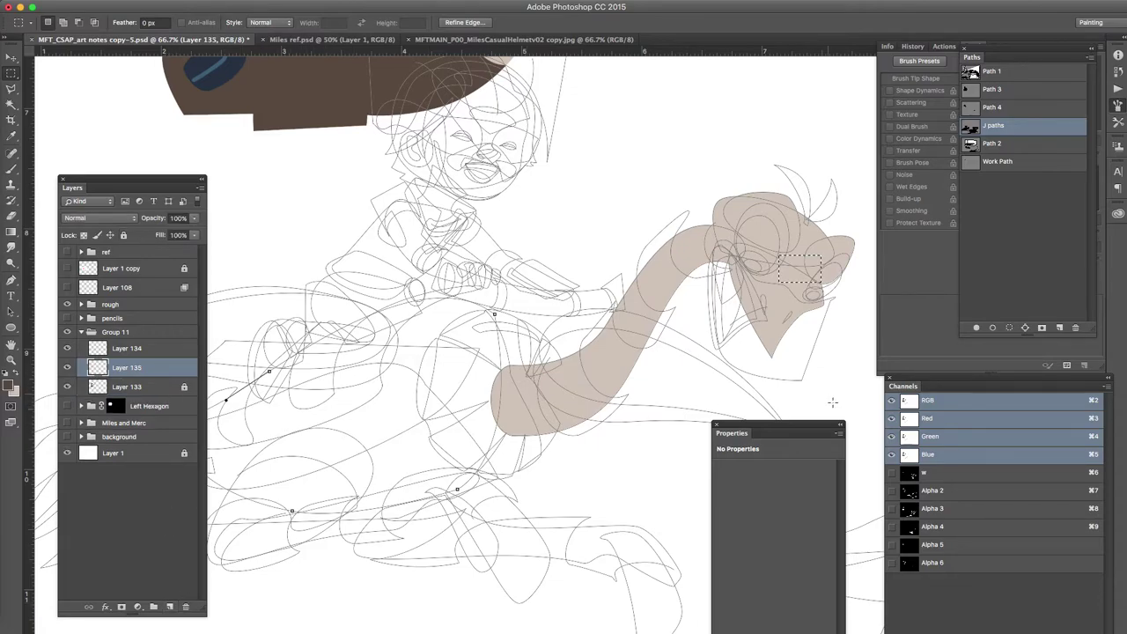
{"action": "left_click", "coordinate": [975, 329]}
{"action": "left_click", "coordinate": [667, 214]}
{"action": "left_click", "coordinate": [976, 328]}
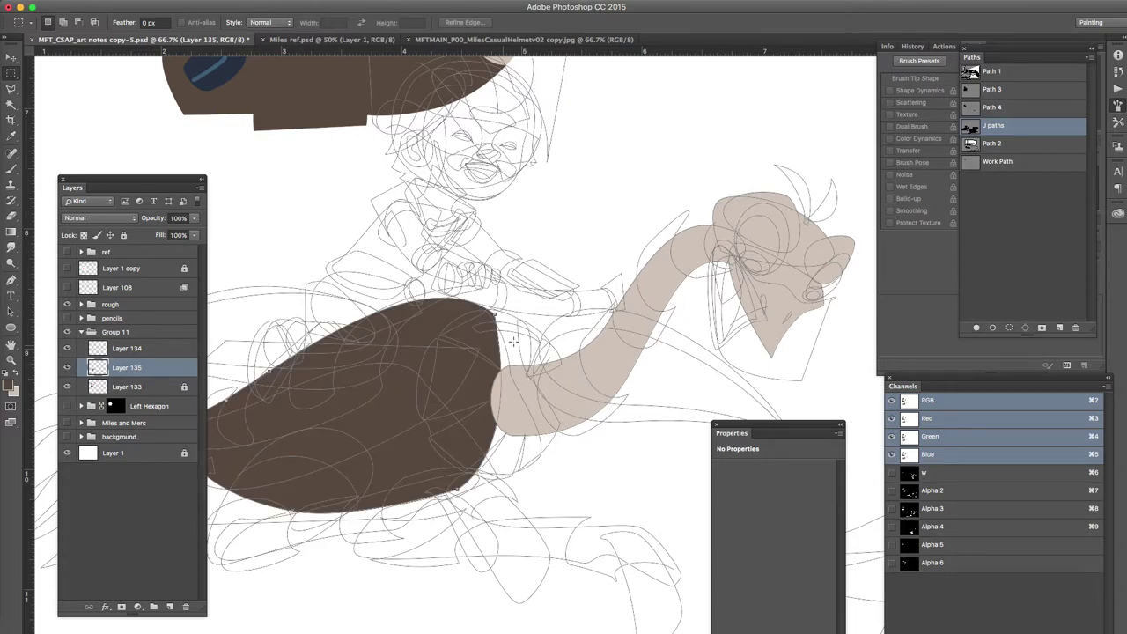
Step: Fill the chest paths around the base of the bird's neck with dark brown on Layer 135
{"action": "left_click", "coordinate": [467, 322], "text": "super"}
{"action": "left_click", "coordinate": [975, 328]}
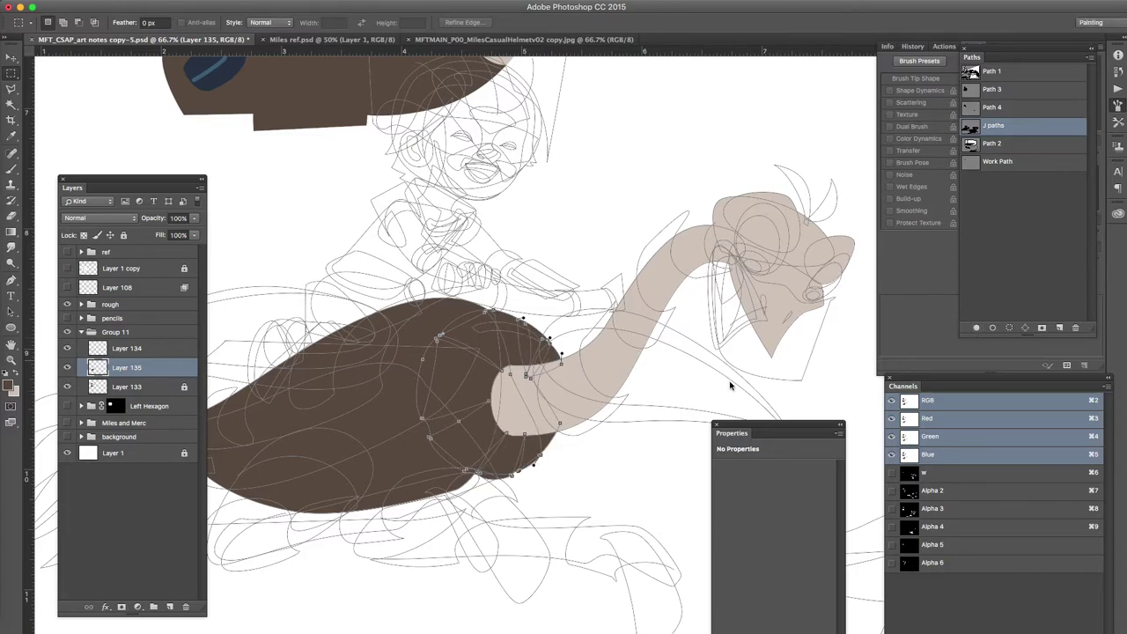
{"action": "left_click_drag", "start_coordinate": [544, 412], "coordinate": [726, 364]}
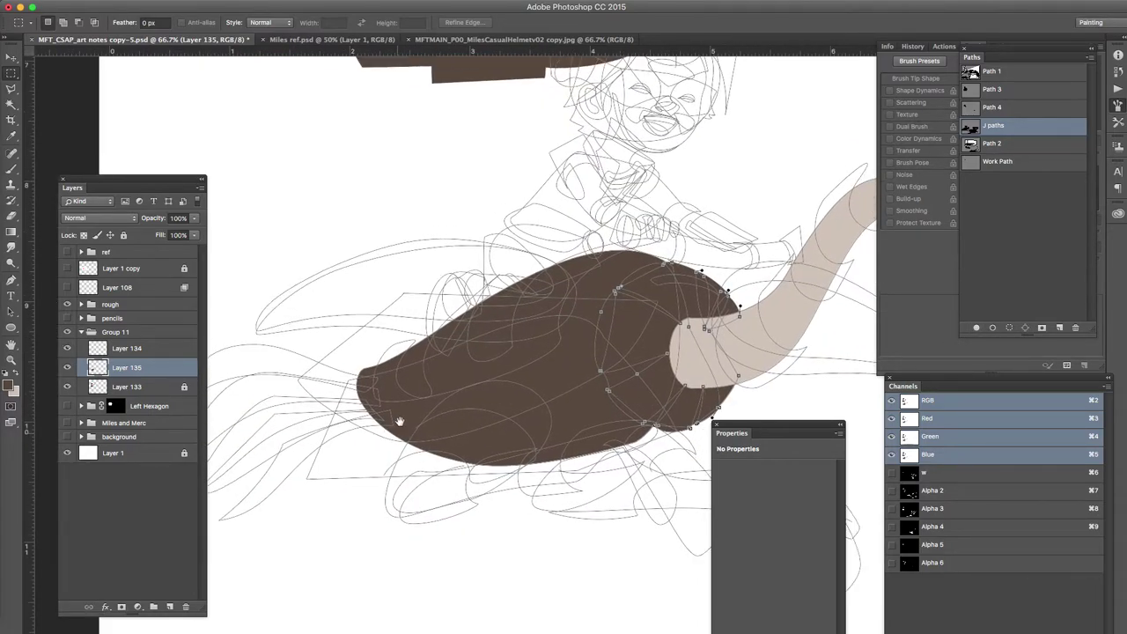
Step: Add a new layer above Layer 133, set the Eyedropper to sample All Layers and sample the finished bird's teal crest
{"action": "left_click", "coordinate": [127, 386]}
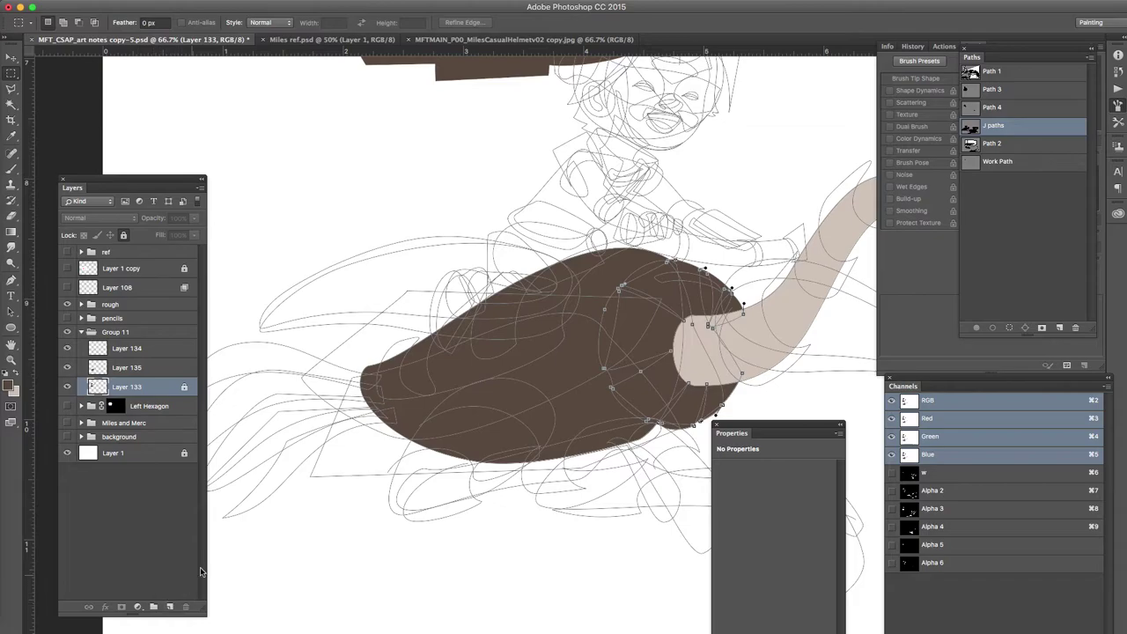
{"action": "left_click", "coordinate": [168, 607]}
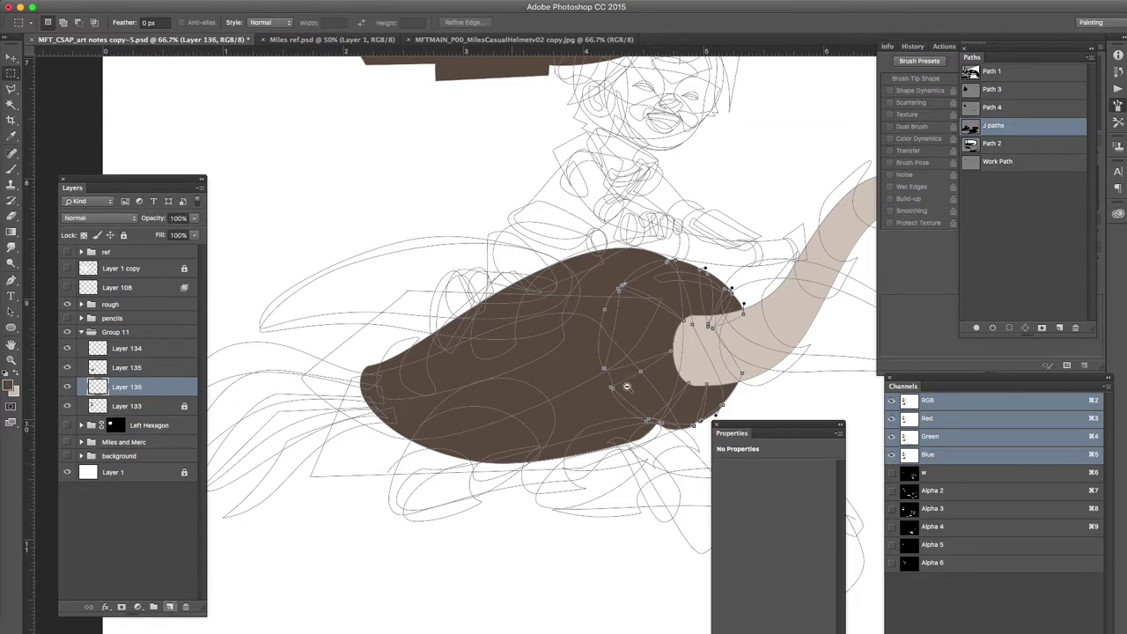
{"action": "key", "text": "super+minus"}
{"action": "key", "text": "super+minus"}
{"action": "key", "text": "super+minus"}
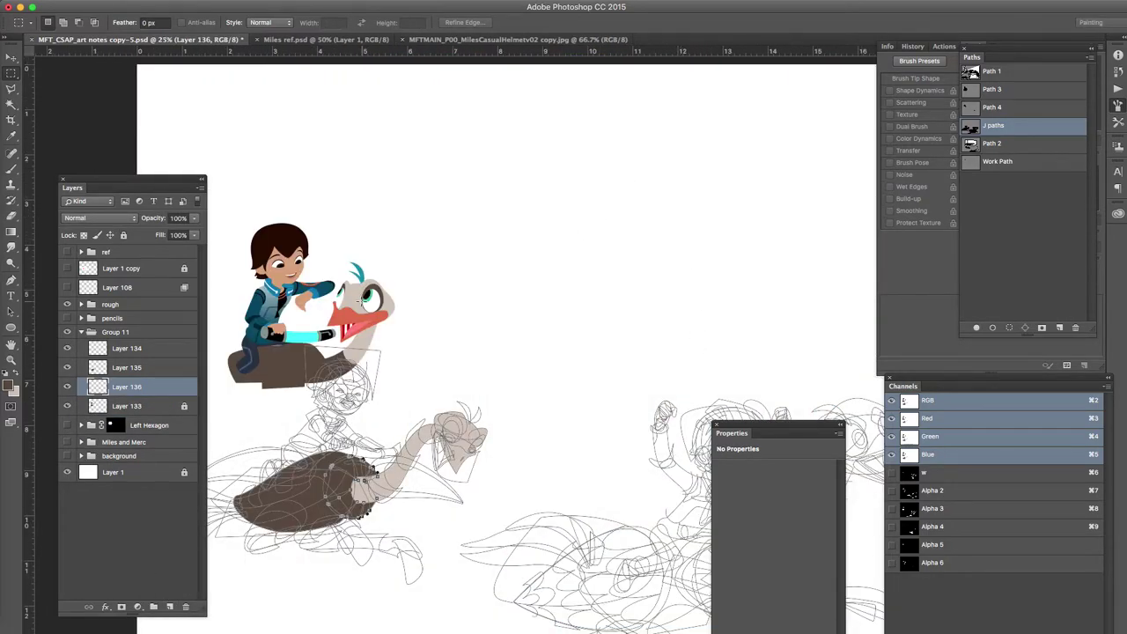
{"action": "key", "text": "i"}
{"action": "left_click", "coordinate": [365, 273]}
{"action": "left_click", "coordinate": [365, 273]}
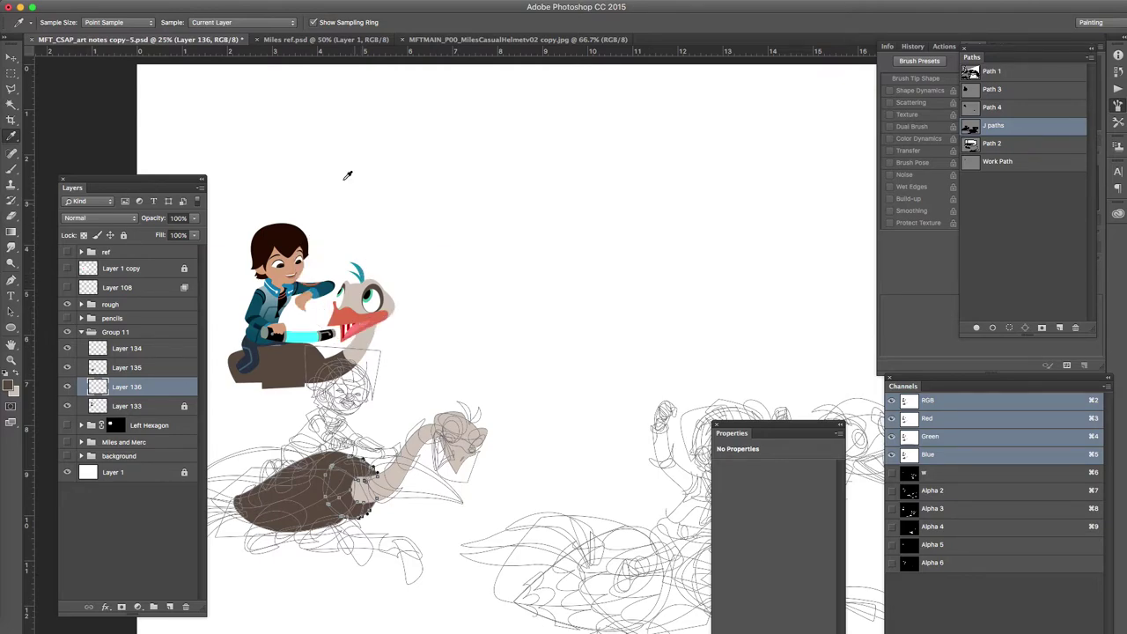
{"action": "left_click", "coordinate": [221, 26]}
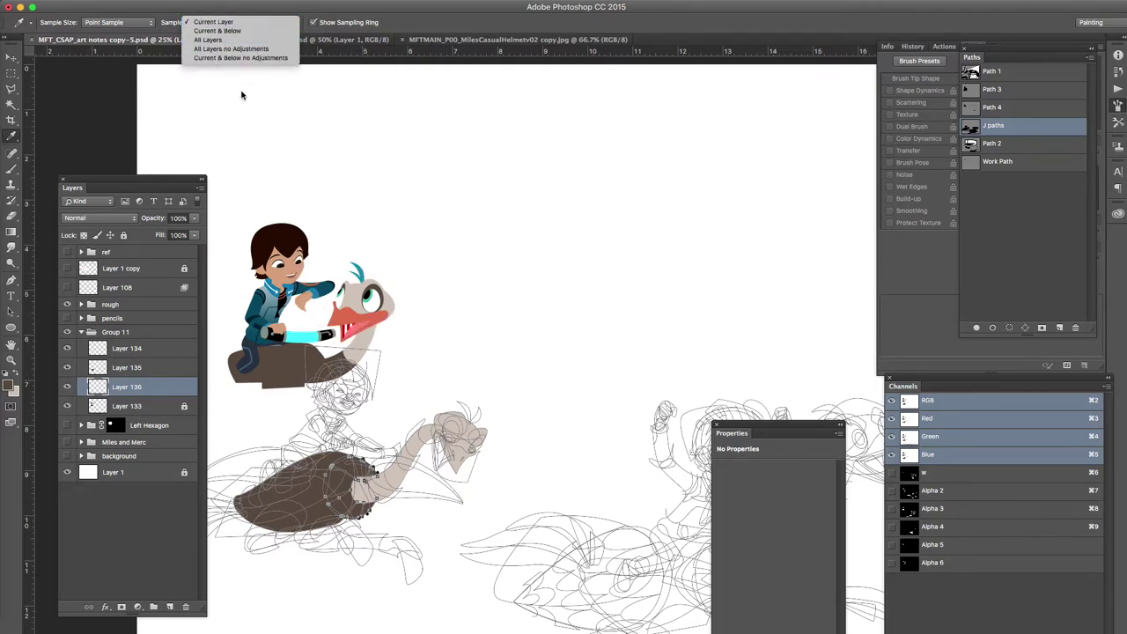
{"action": "left_click", "coordinate": [231, 43]}
{"action": "left_click", "coordinate": [364, 273]}
Step: Select the bird's tail-feather paths and fill them with the sampled teal on Layer 136
{"action": "left_click", "coordinate": [341, 478], "text": "super"}
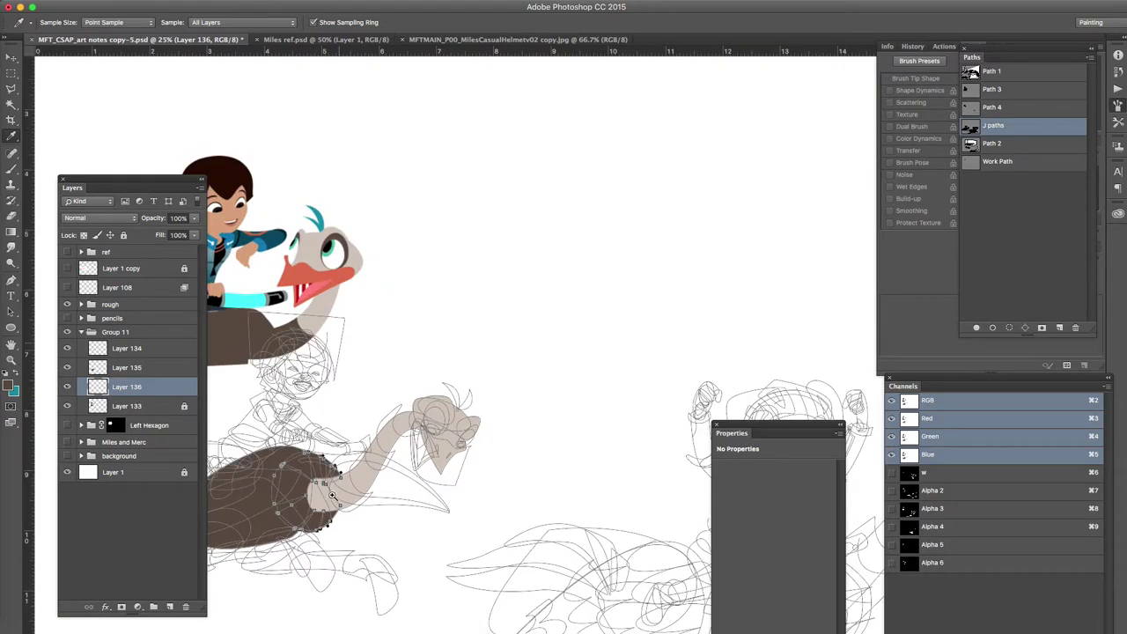
{"action": "left_click", "coordinate": [341, 483], "text": "super"}
{"action": "left_click", "coordinate": [343, 490], "text": "super"}
{"action": "left_click_drag", "start_coordinate": [451, 433], "coordinate": [620, 339]}
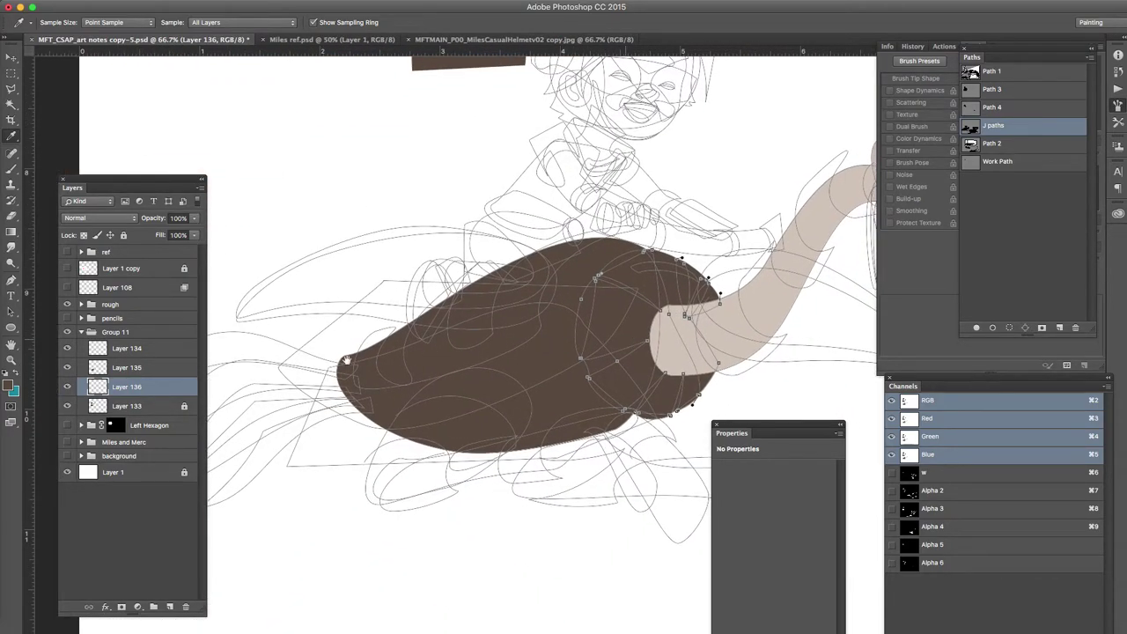
{"action": "key", "text": "p"}
{"action": "scroll", "coordinate": [458, 388], "scroll_direction": "left", "scroll_amount": 5}
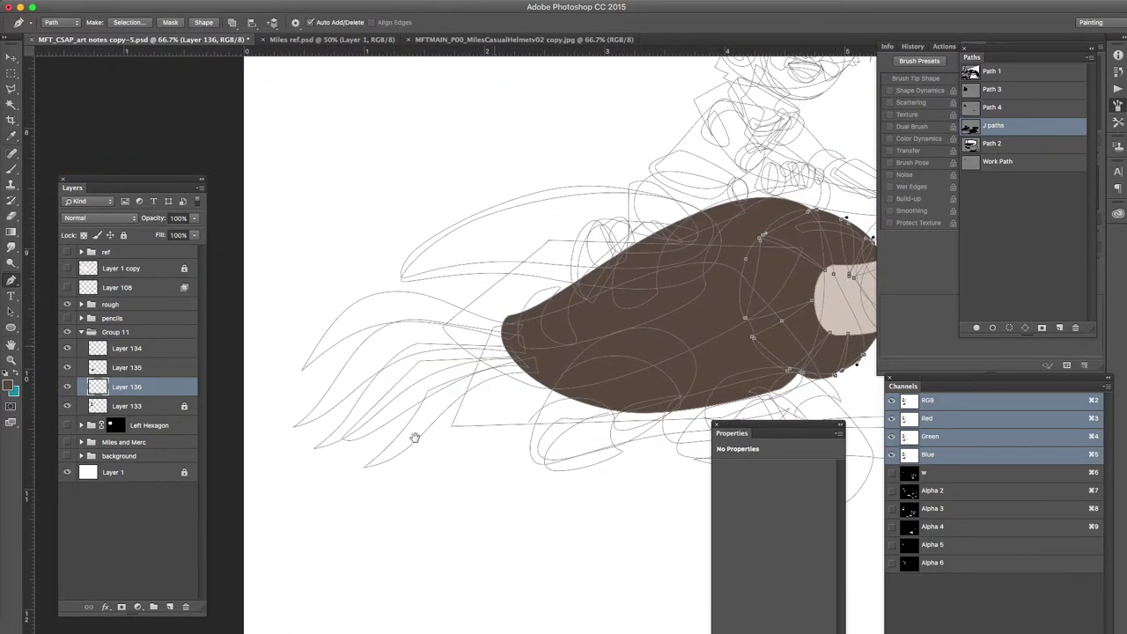
{"action": "left_click_drag", "start_coordinate": [370, 431], "coordinate": [336, 326]}
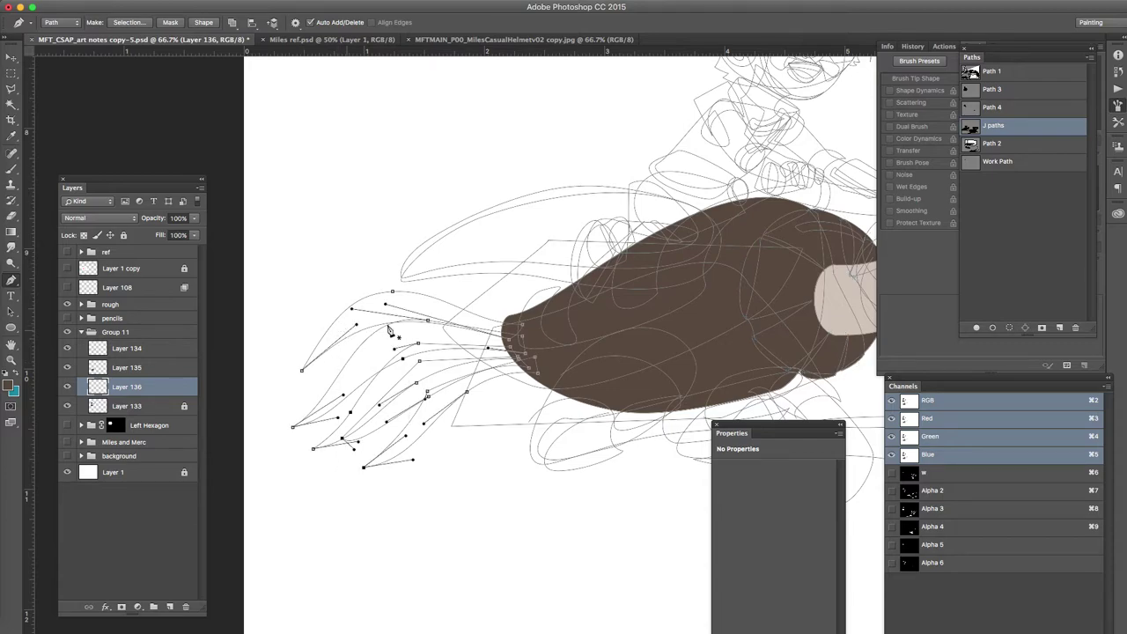
{"action": "left_click", "coordinate": [974, 327]}
{"action": "key", "text": "super+z"}
{"action": "key", "text": "x"}
{"action": "left_click", "coordinate": [976, 329]}
Step: Fill the two crest-feather paths on top of the bird's head with teal on Layer 136
{"action": "left_click_drag", "start_coordinate": [781, 326], "coordinate": [300, 475]}
{"action": "left_click_drag", "start_coordinate": [714, 201], "coordinate": [668, 234]}
{"action": "left_click", "coordinate": [975, 328]}
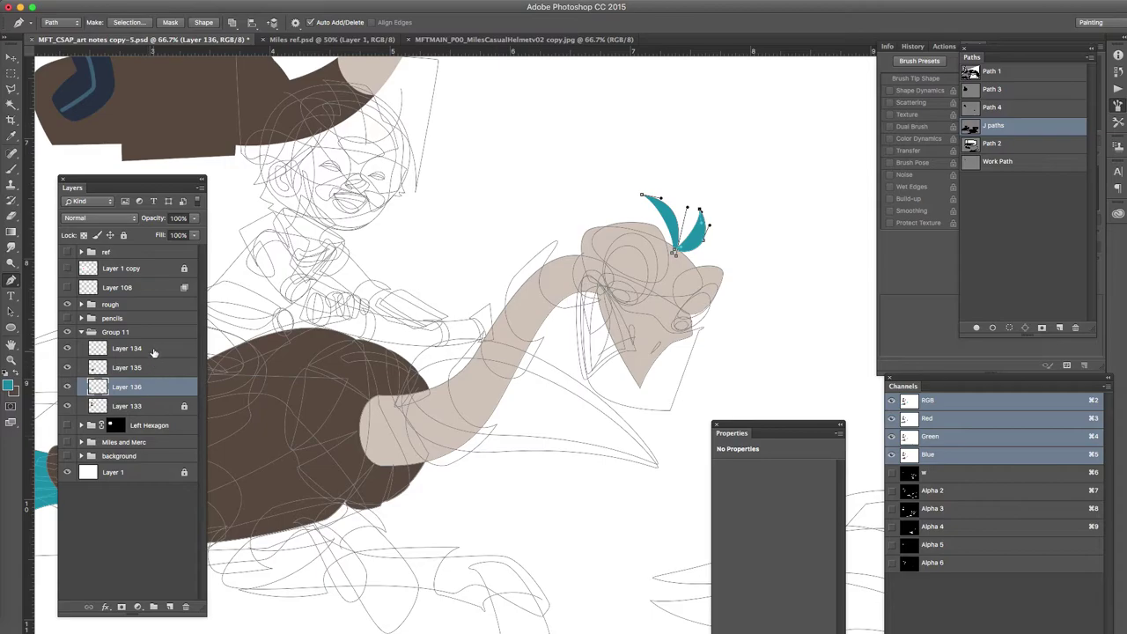
Step: Add a new layer above Layer 134 and sample the orange-red from the finished bird's beak
{"action": "left_click", "coordinate": [154, 350]}
{"action": "left_click", "coordinate": [99, 354], "text": "ctrl"}
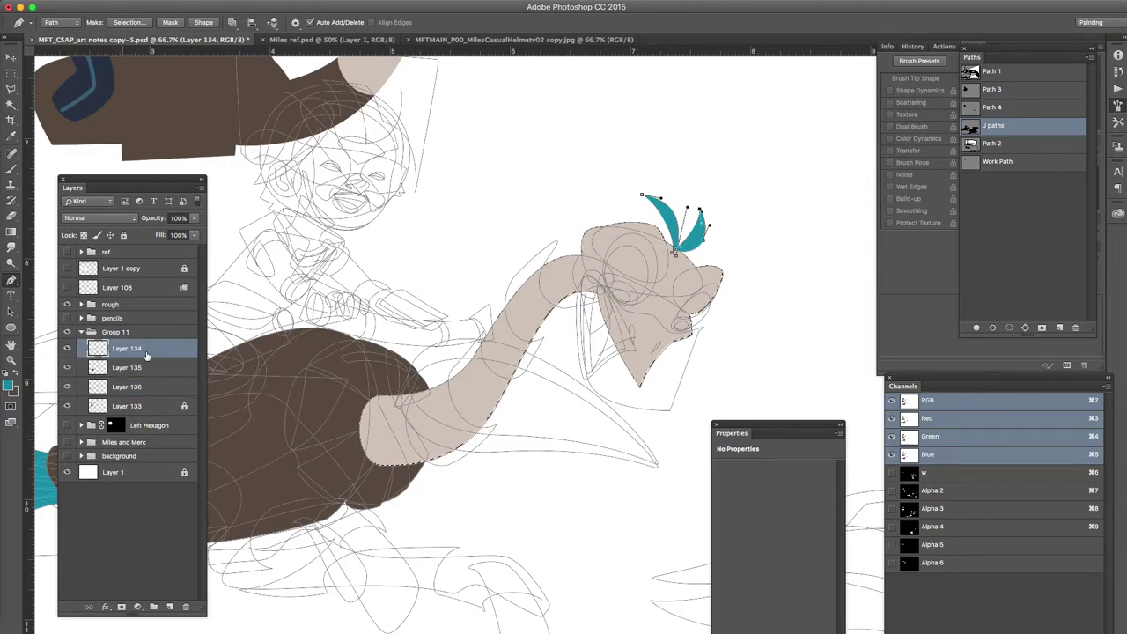
{"action": "left_click", "coordinate": [170, 607]}
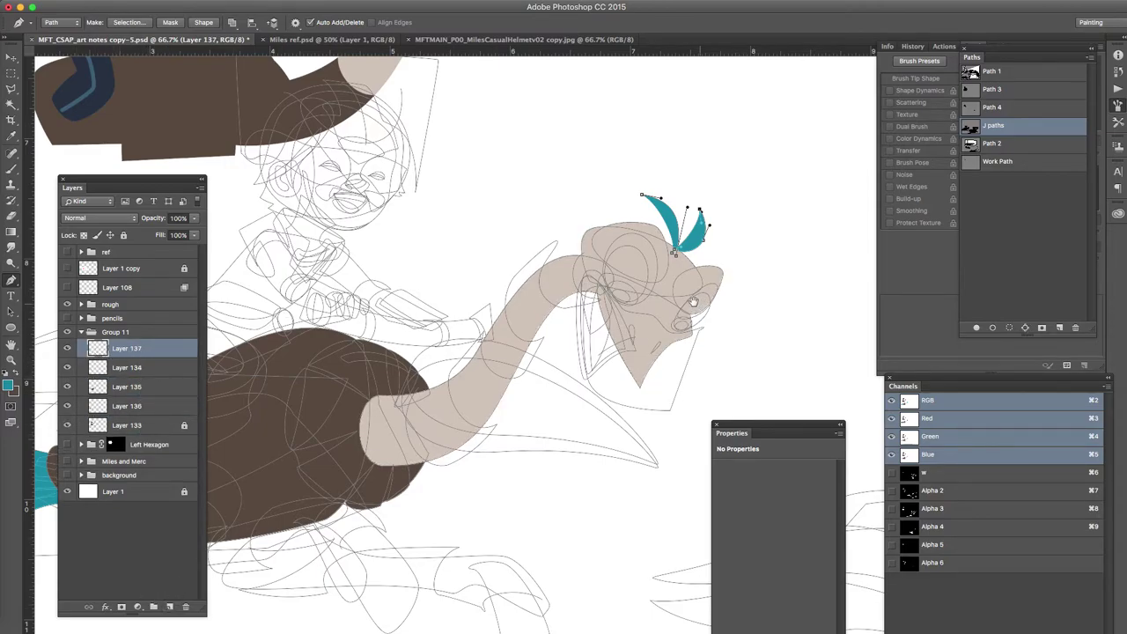
{"action": "scroll", "coordinate": [387, 251], "scroll_direction": "up", "scroll_amount": 5}
{"action": "key", "text": "i"}
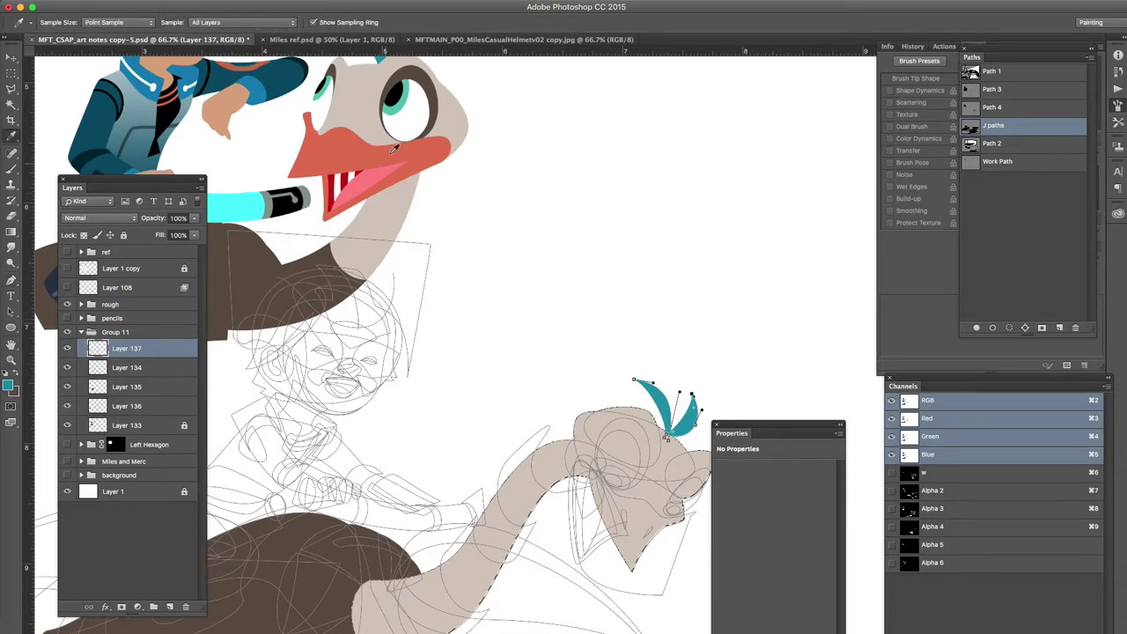
Step: Show the pencils group and load the path enclosing the bird's beak as a selection
{"action": "scroll", "coordinate": [621, 394], "scroll_direction": "down", "scroll_amount": 5}
{"action": "scroll", "coordinate": [622, 394], "scroll_direction": "right", "scroll_amount": 3}
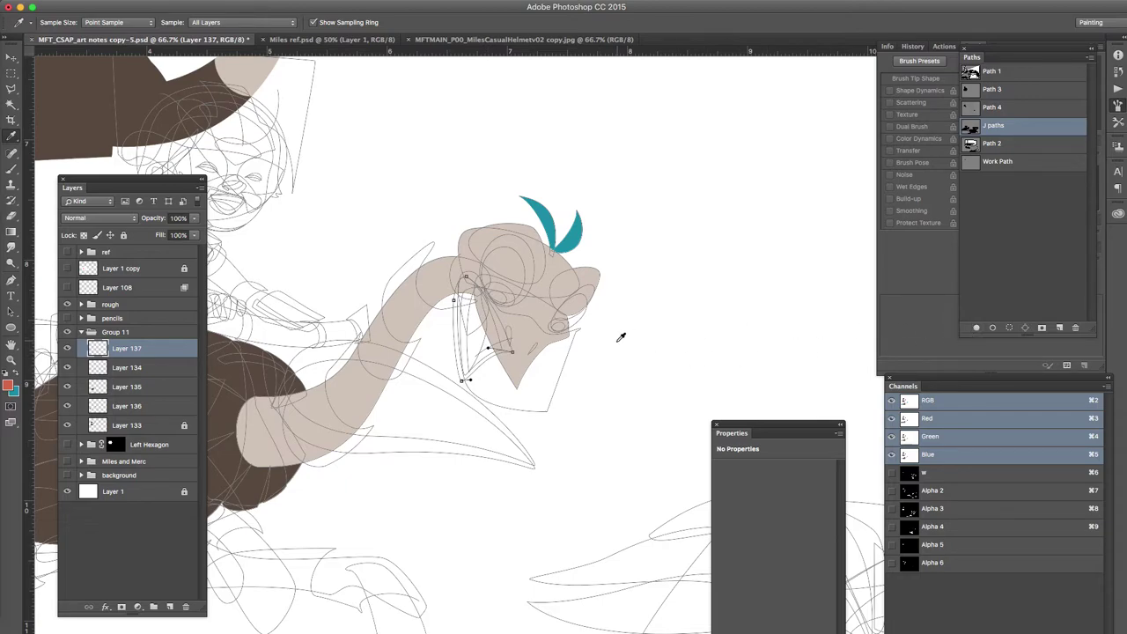
{"action": "scroll", "coordinate": [487, 359], "scroll_direction": "up", "scroll_amount": 1}
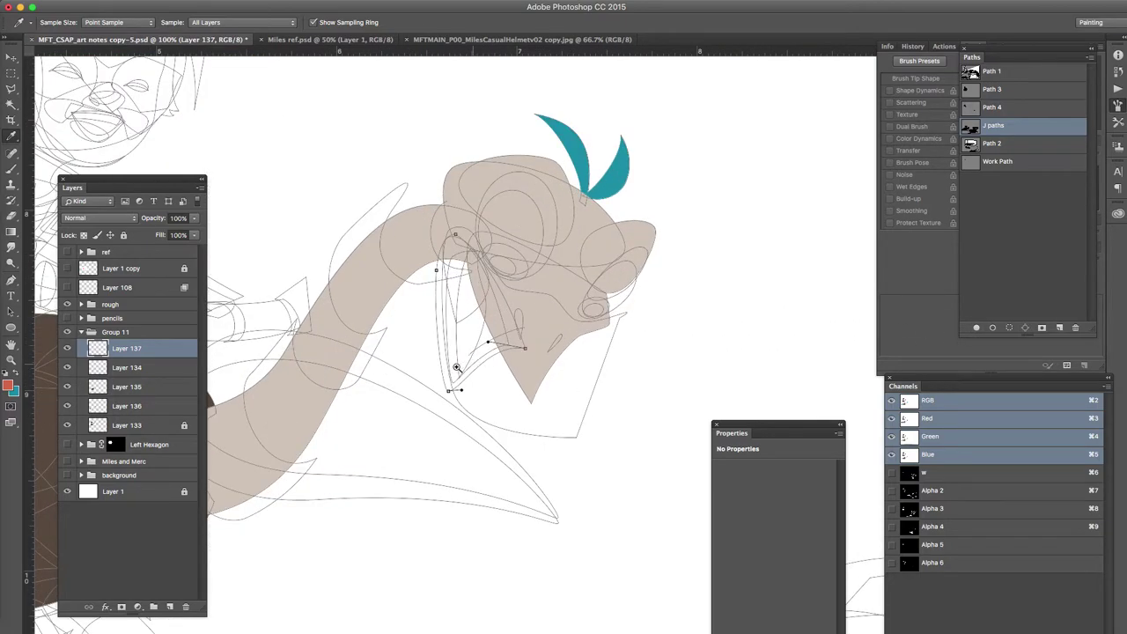
{"action": "left_click", "coordinate": [67, 318]}
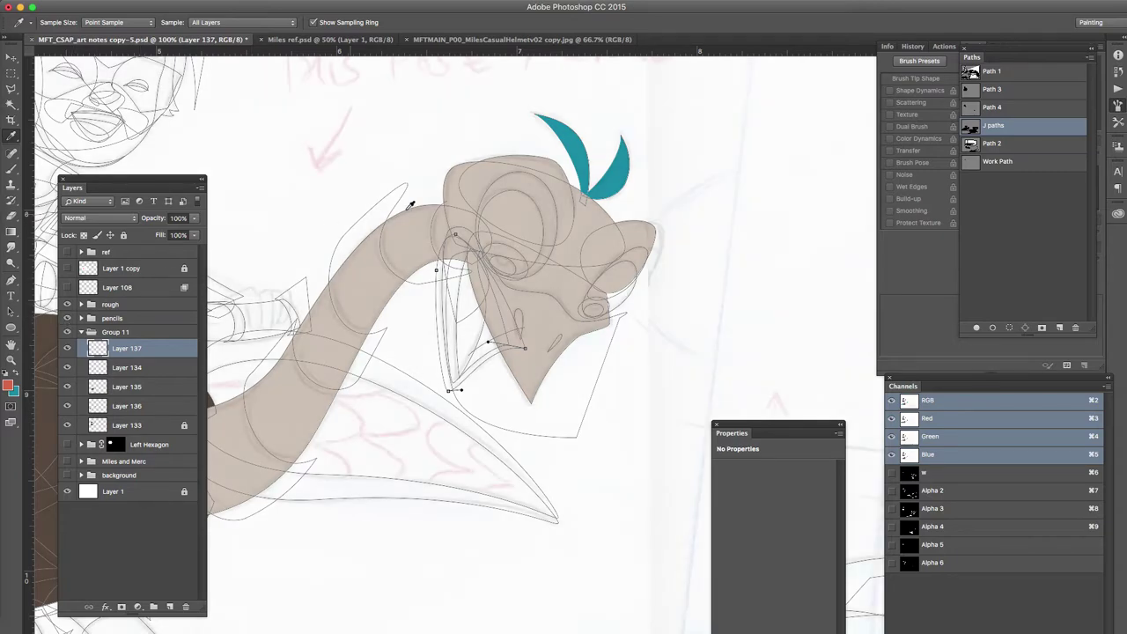
{"action": "left_click", "coordinate": [464, 231]}
{"action": "left_click", "coordinate": [1015, 328]}
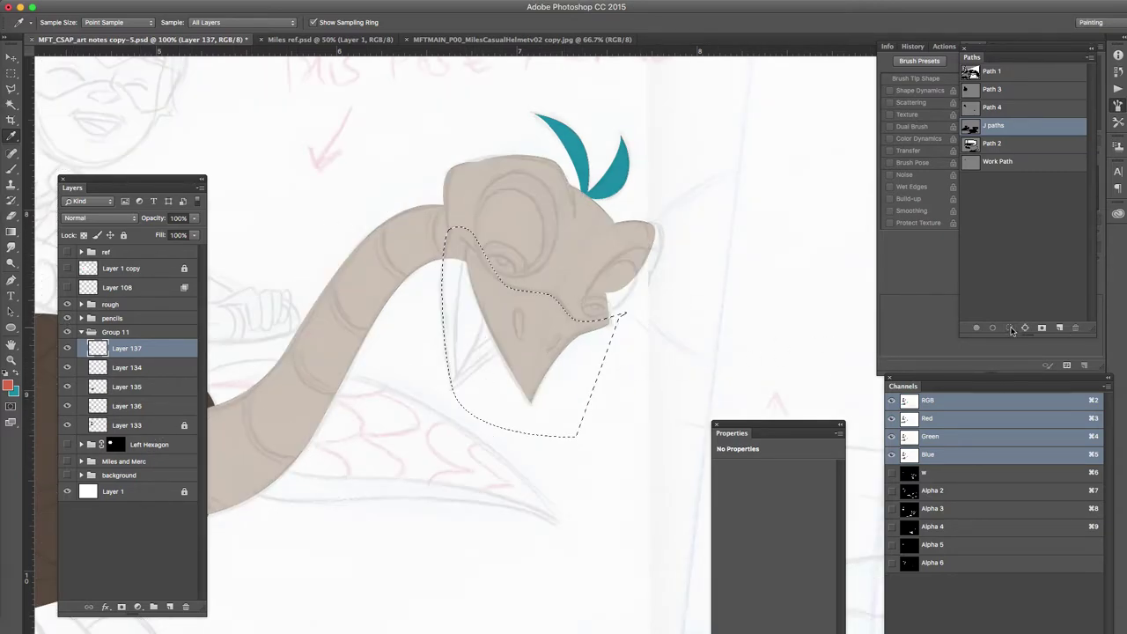
Step: Clip Layer 137 to Layer 134 and fill the beak selection with the sampled orange-red
{"action": "left_click", "coordinate": [166, 357], "text": "alt"}
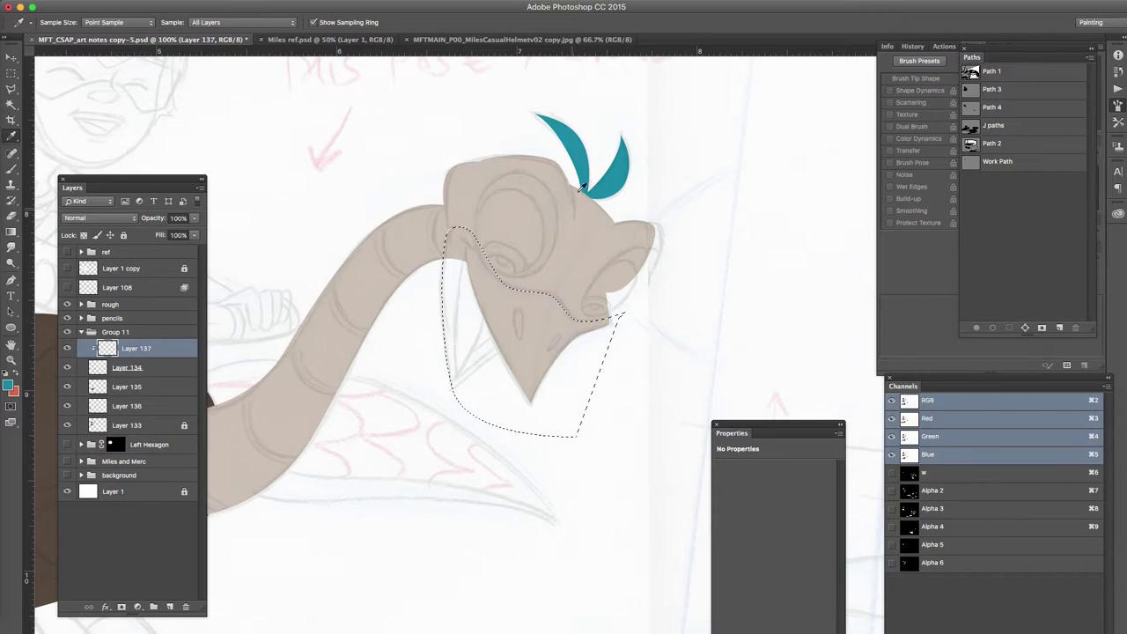
{"action": "key", "text": "super+BackSpace"}
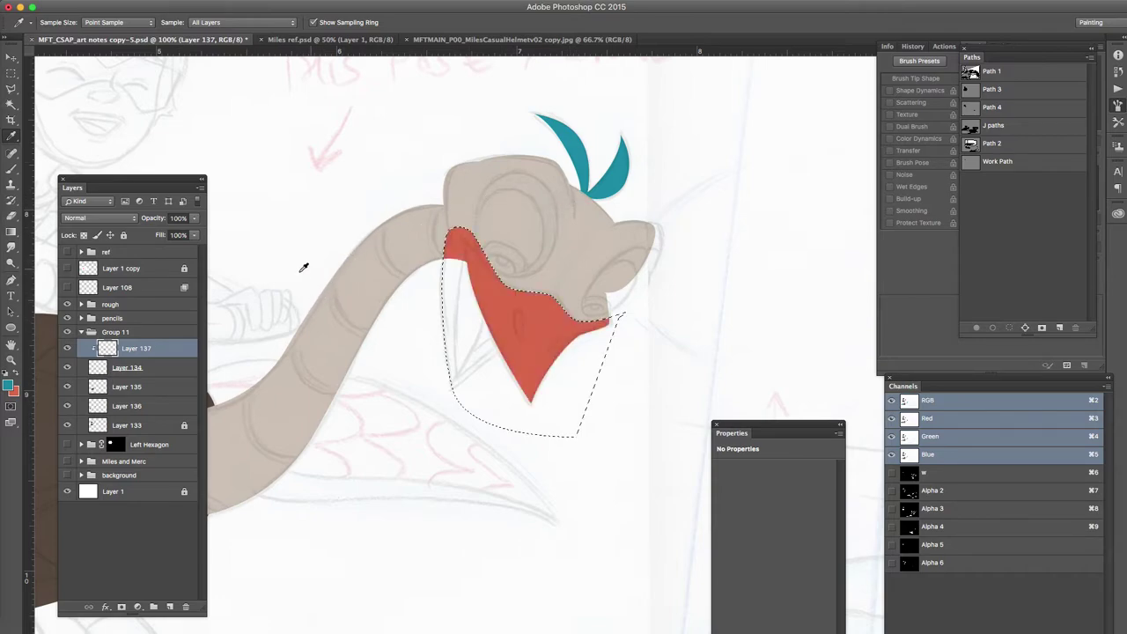
Step: Add a layer above Layer 137 and fill the bird's lower-beak path from J paths with orange-red within the current selection
{"action": "left_click", "coordinate": [170, 607]}
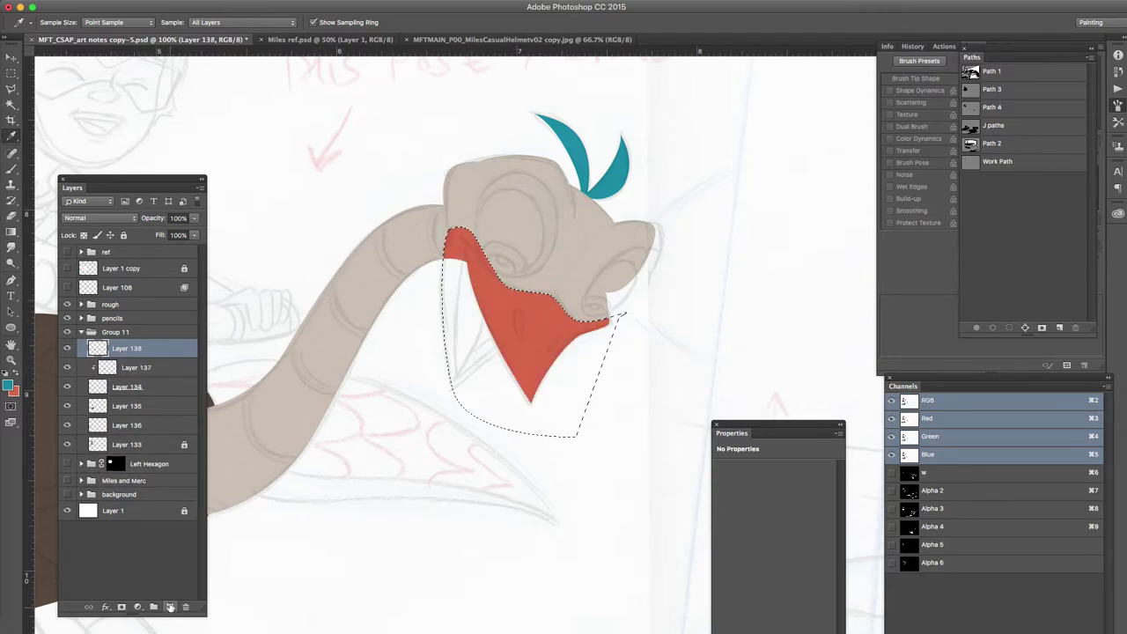
{"action": "left_click", "coordinate": [1034, 165]}
{"action": "left_click", "coordinate": [1012, 143]}
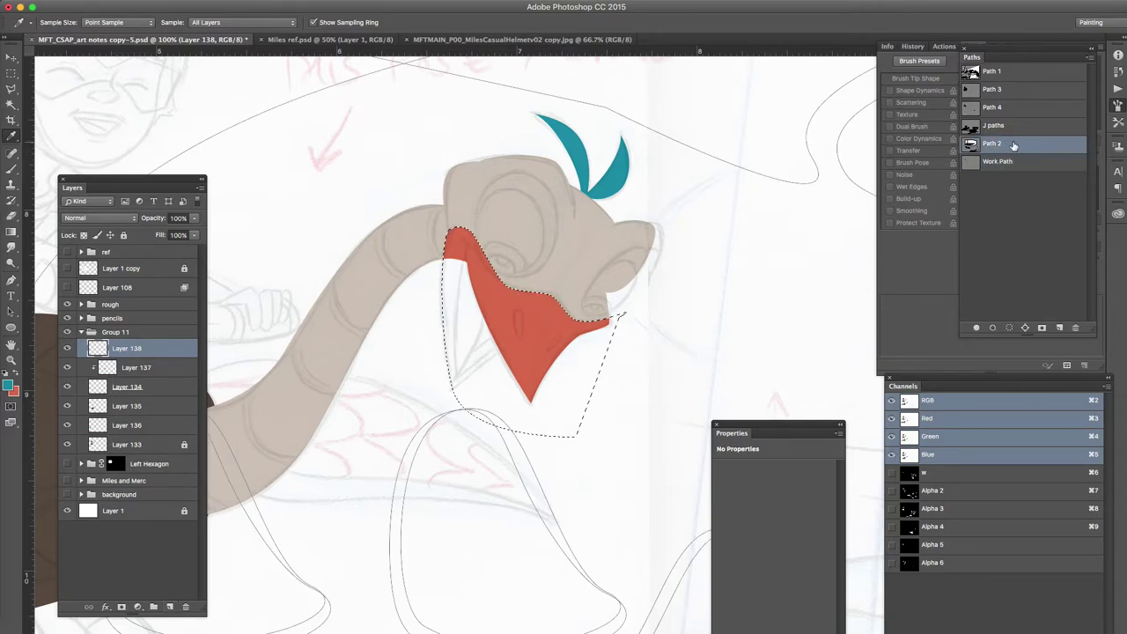
{"action": "left_click", "coordinate": [1003, 126]}
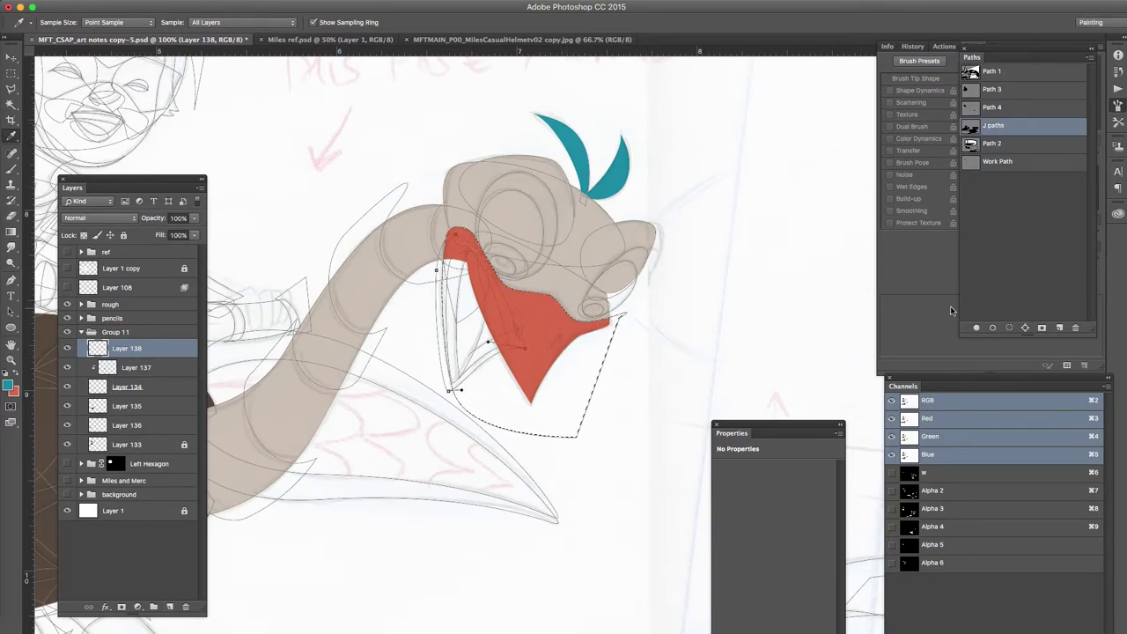
{"action": "left_click", "coordinate": [975, 328]}
{"action": "key", "text": "super+z"}
{"action": "key", "text": "x"}
{"action": "left_click", "coordinate": [975, 327]}
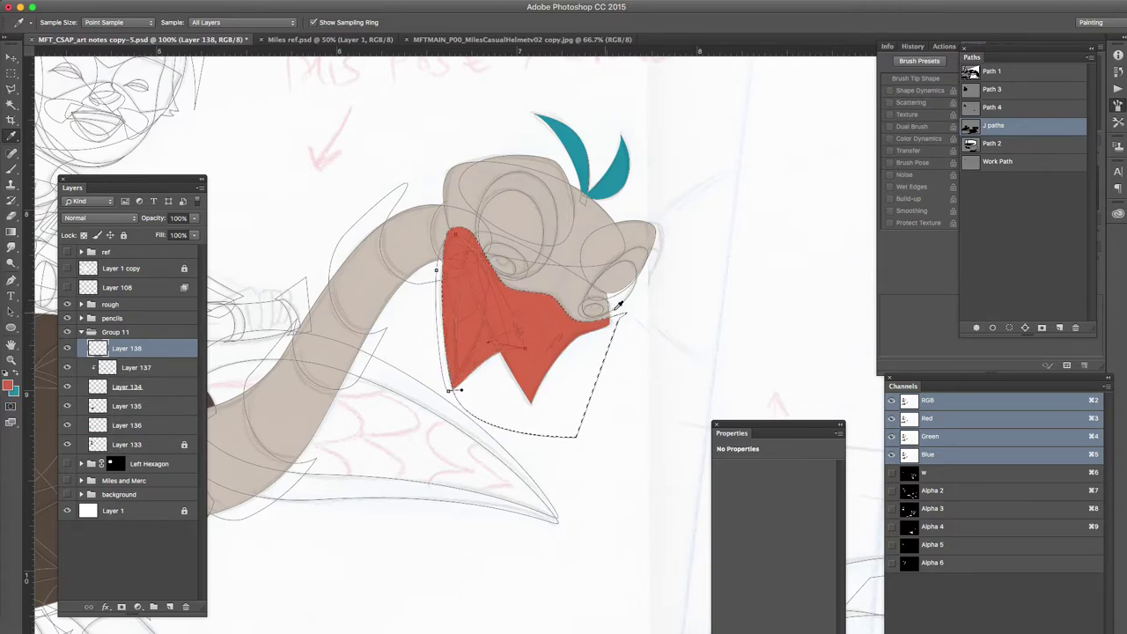
Step: Select the outer path of the bird's far eye and hide the rough and pencils groups
{"action": "left_click", "coordinate": [639, 250], "text": "super"}
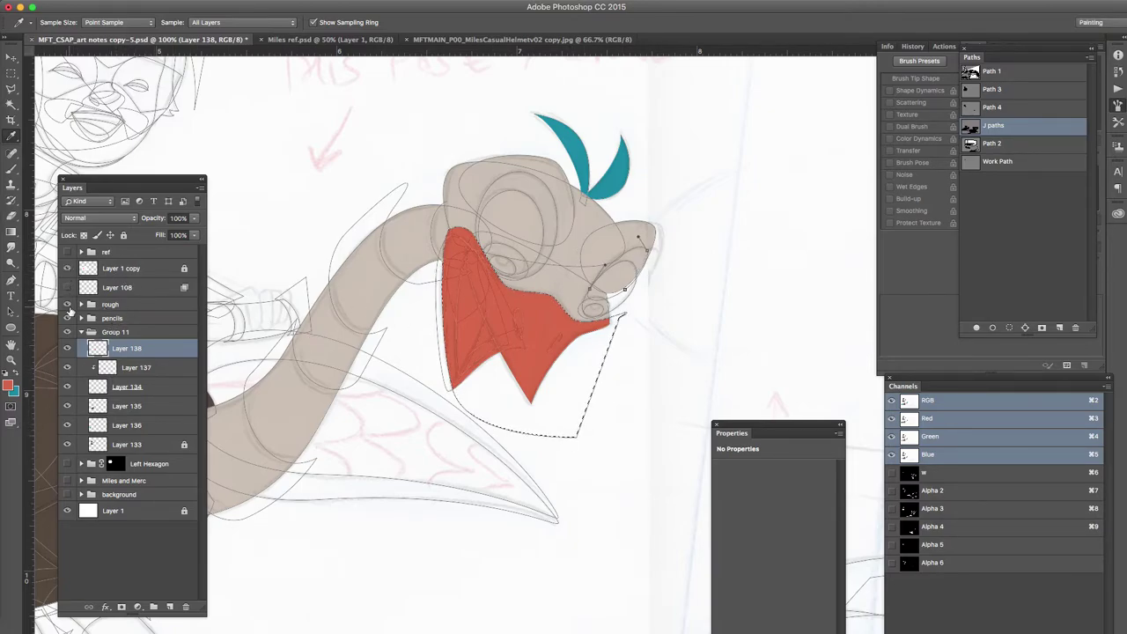
{"action": "left_click", "coordinate": [68, 304]}
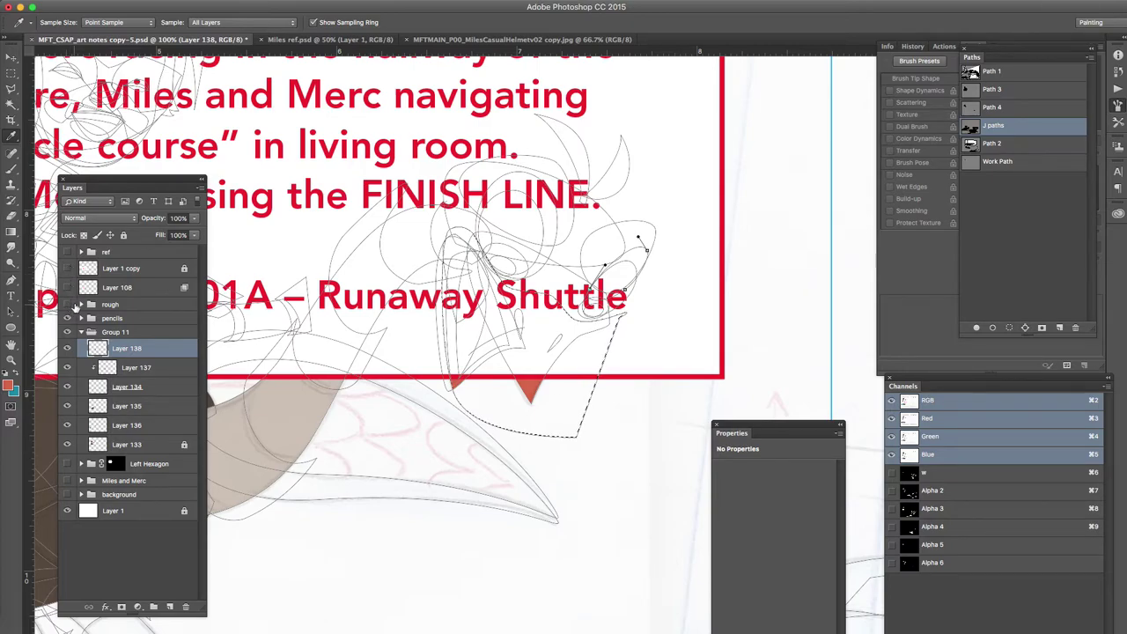
{"action": "left_click", "coordinate": [67, 304]}
{"action": "left_click", "coordinate": [68, 318]}
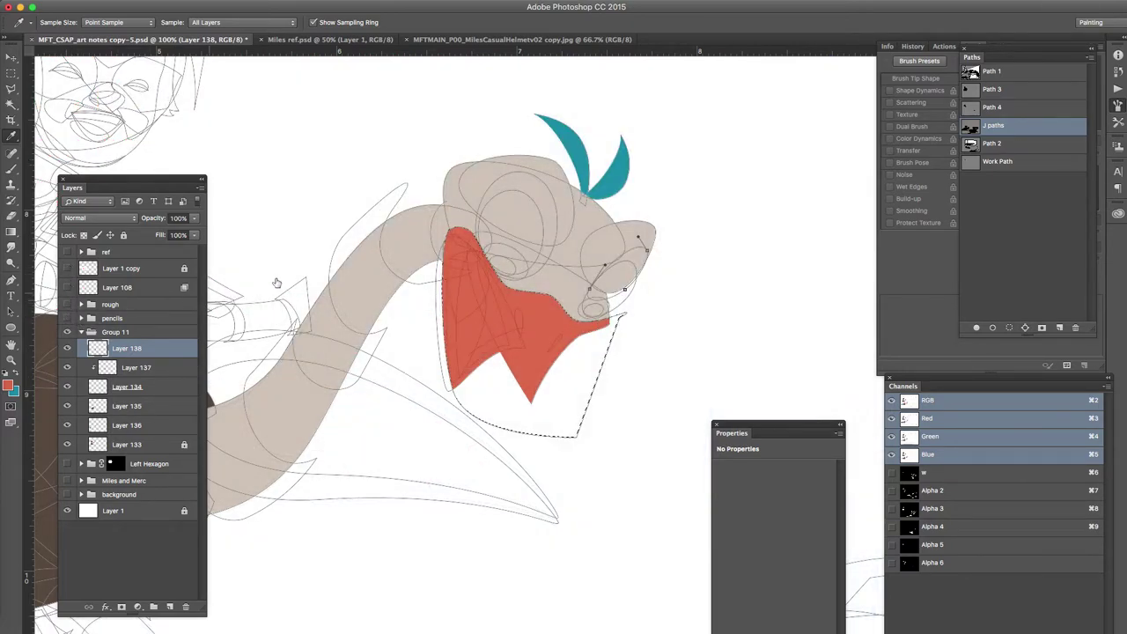
Step: Sample the dark brown from the bird's body and clear the beak selection
{"action": "scroll", "coordinate": [277, 282], "scroll_direction": "left", "scroll_amount": 5}
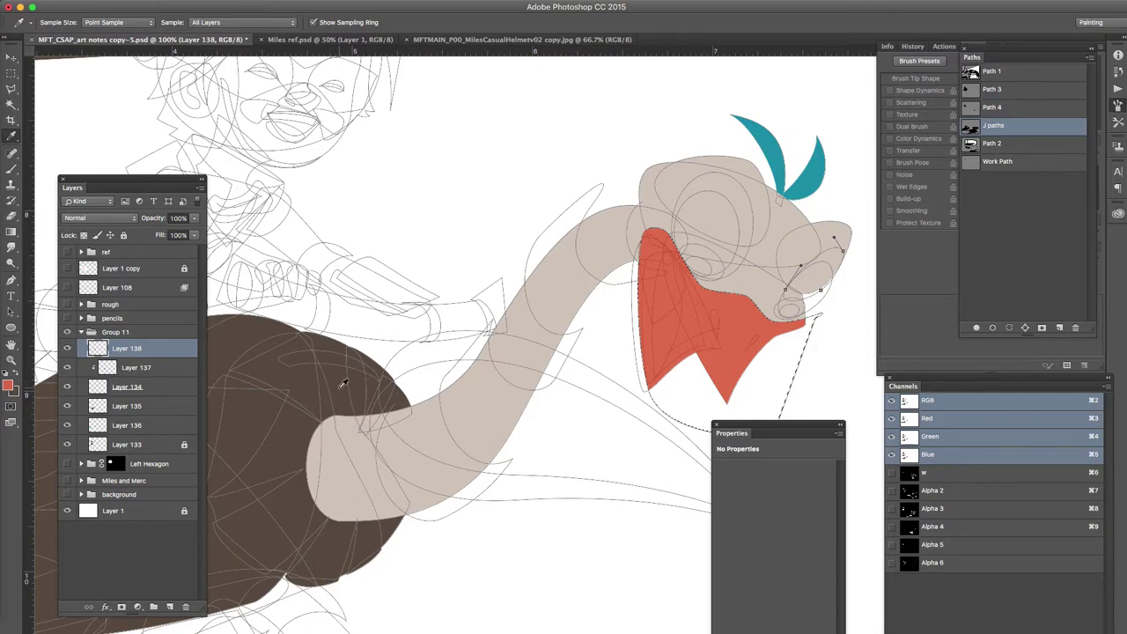
{"action": "left_click", "coordinate": [341, 384]}
{"action": "key", "text": "super+d"}
{"action": "left_click", "coordinate": [67, 349]}
{"action": "left_click", "coordinate": [67, 348]}
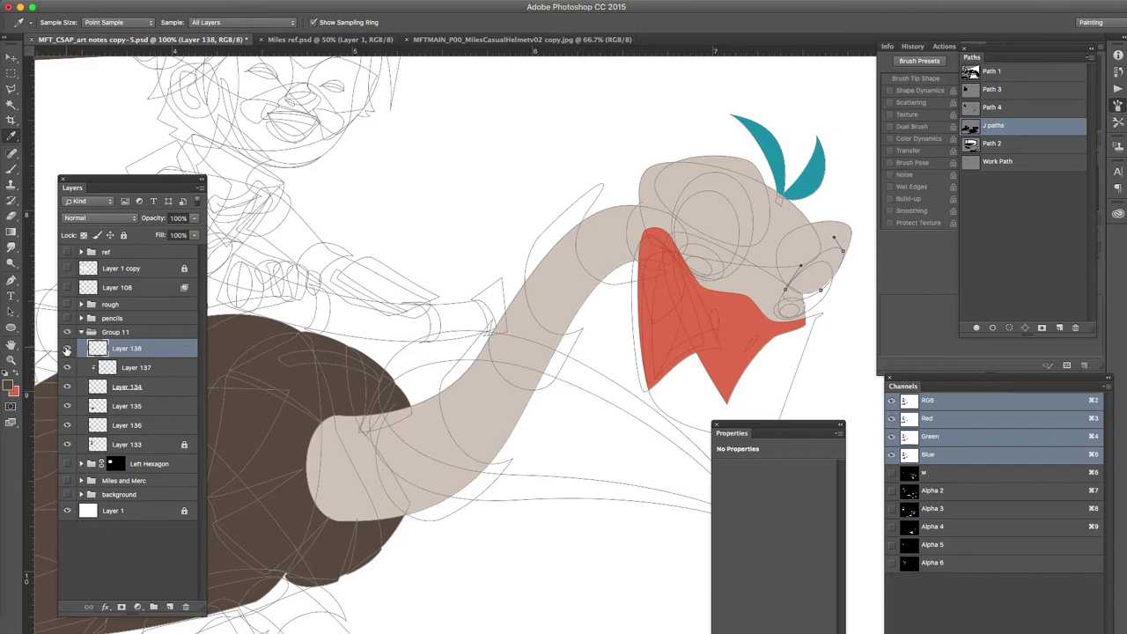
Step: Add a layer above Layer 138 and fill the outer paths of both bird eyes with the sampled dark brown
{"action": "left_click", "coordinate": [170, 607]}
{"action": "left_click", "coordinate": [753, 211], "text": "shift+super"}
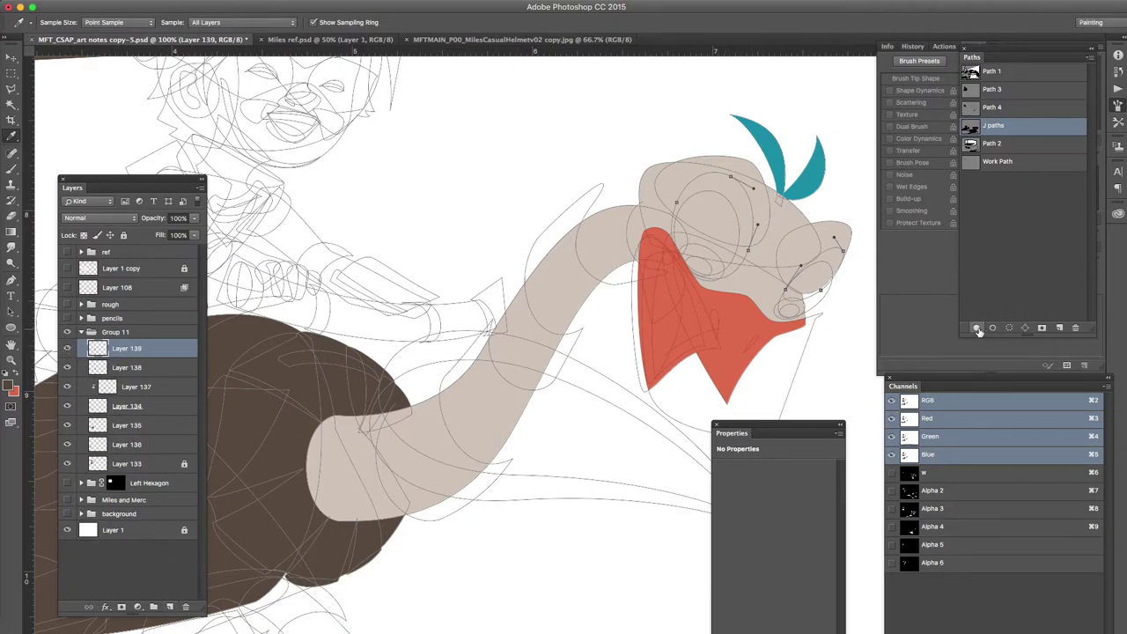
{"action": "left_click", "coordinate": [977, 328]}
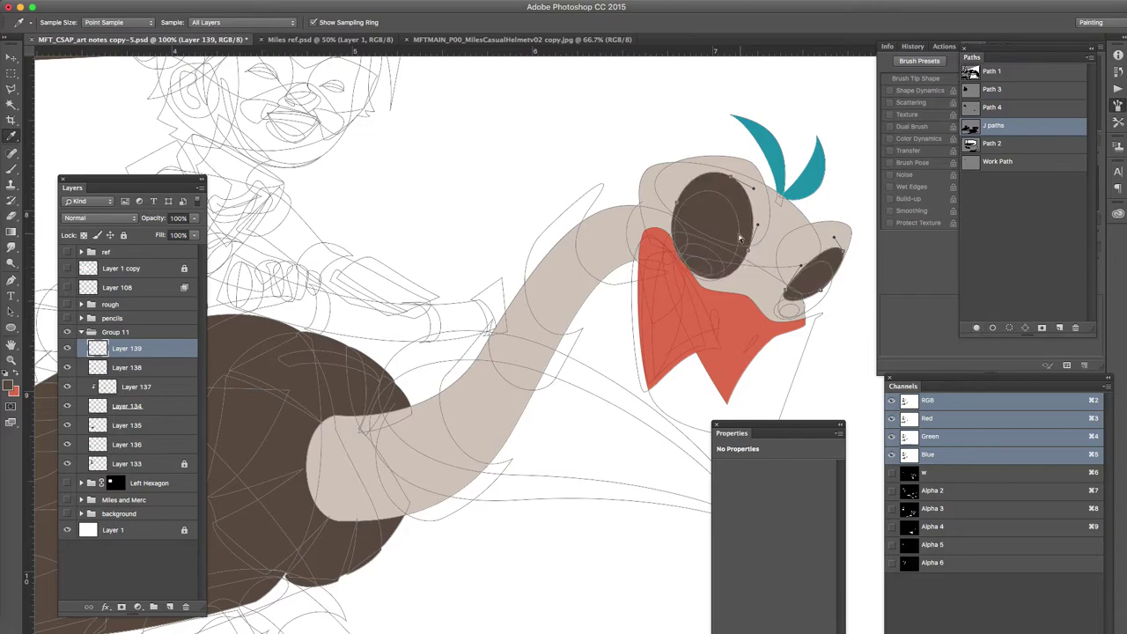
Step: Select both inner eyeball paths and fill them with white on a new layer above Layer 139
{"action": "left_click", "coordinate": [830, 266]}
{"action": "left_click", "coordinate": [740, 221], "text": "shift"}
{"action": "left_click", "coordinate": [172, 606]}
{"action": "key", "text": "d"}
{"action": "key", "text": "x"}
{"action": "left_click", "coordinate": [974, 328]}
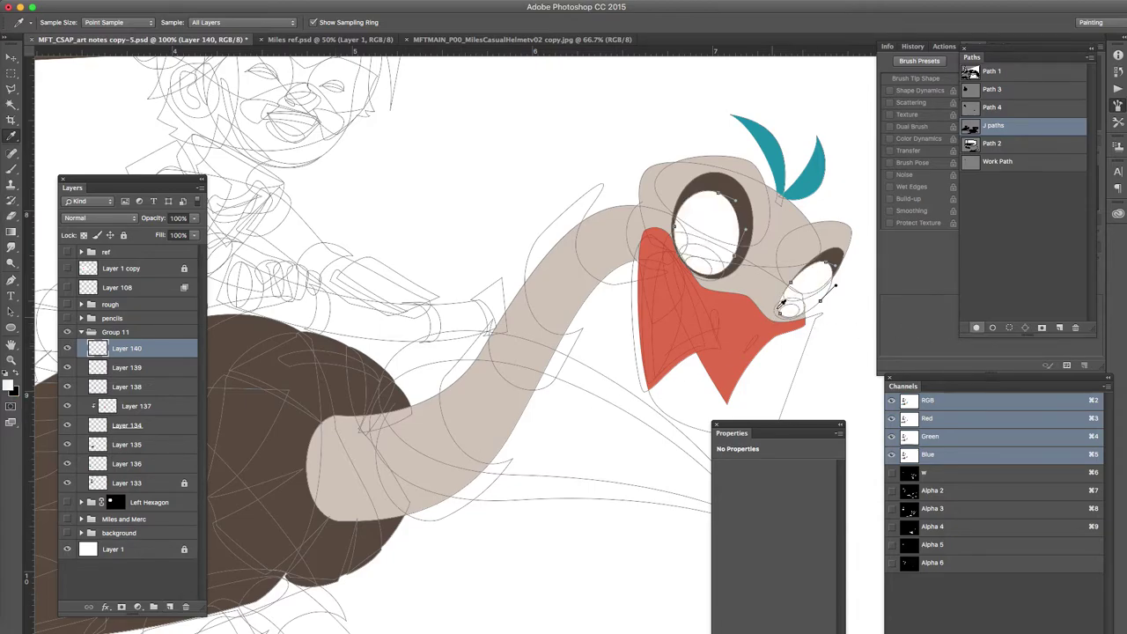
Step: Add a layer clipped to Layer 140 and select the iris paths of both bird eyes
{"action": "left_click", "coordinate": [170, 606]}
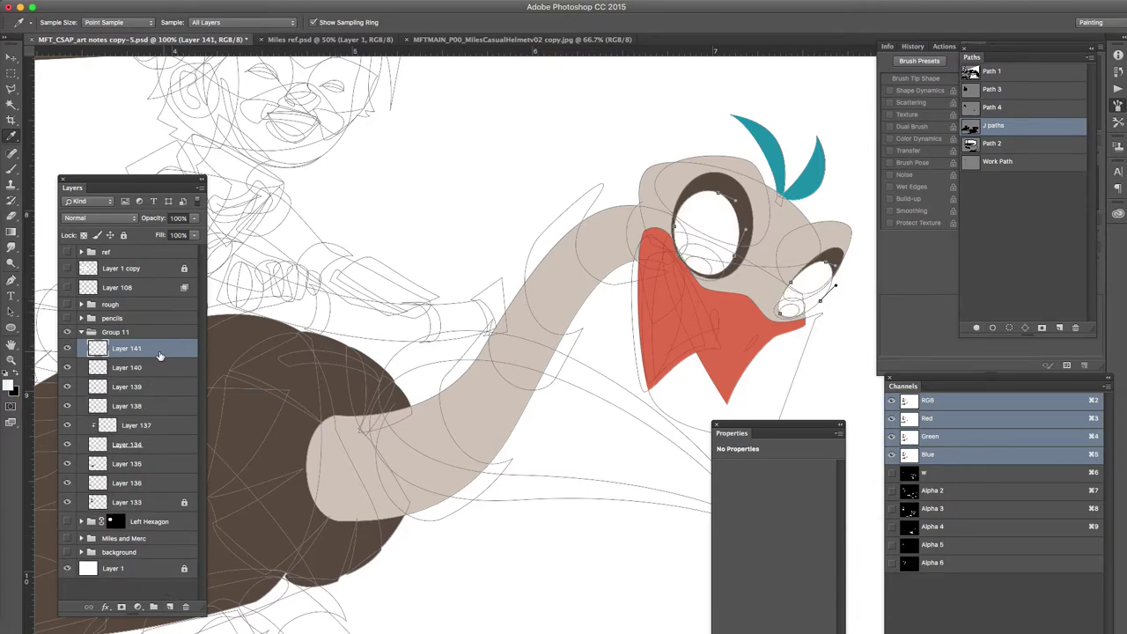
{"action": "left_click", "coordinate": [159, 357], "text": "alt"}
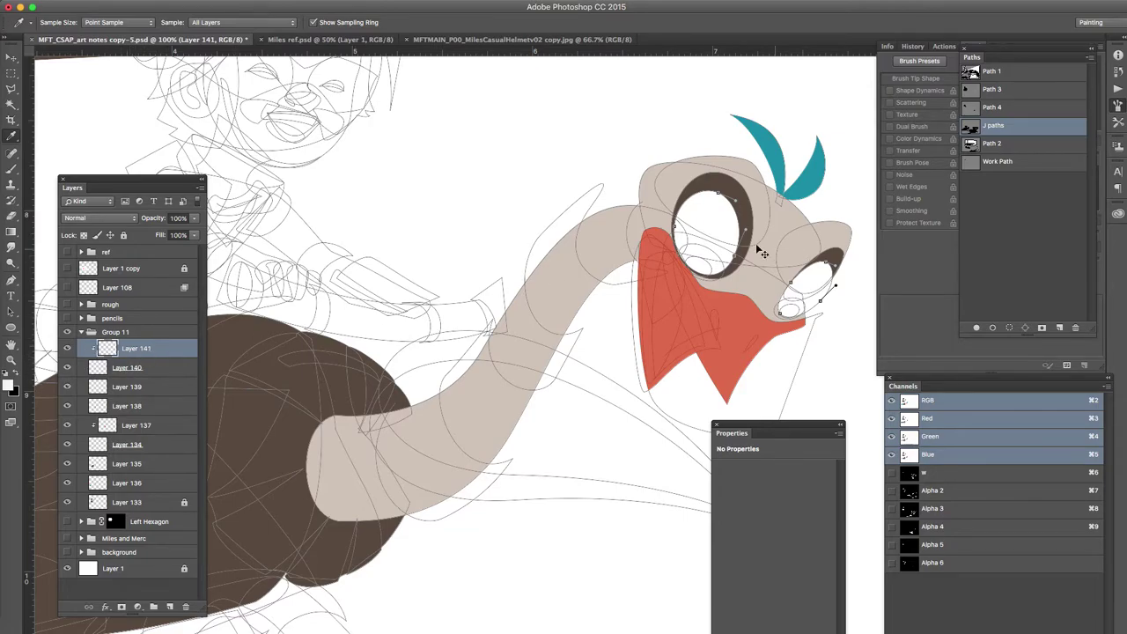
{"action": "left_click", "coordinate": [717, 253], "text": "super"}
{"action": "left_click", "coordinate": [780, 304], "text": "shift+super"}
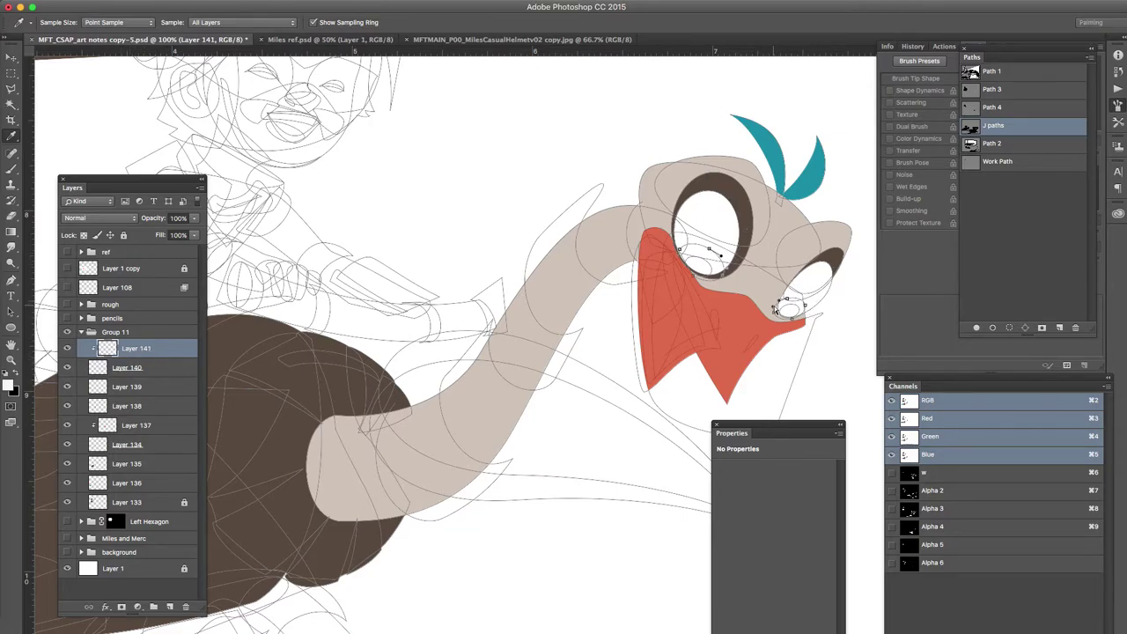
{"action": "left_click", "coordinate": [412, 244], "text": "alt"}
{"action": "left_click_drag", "start_coordinate": [376, 202], "coordinate": [543, 457]}
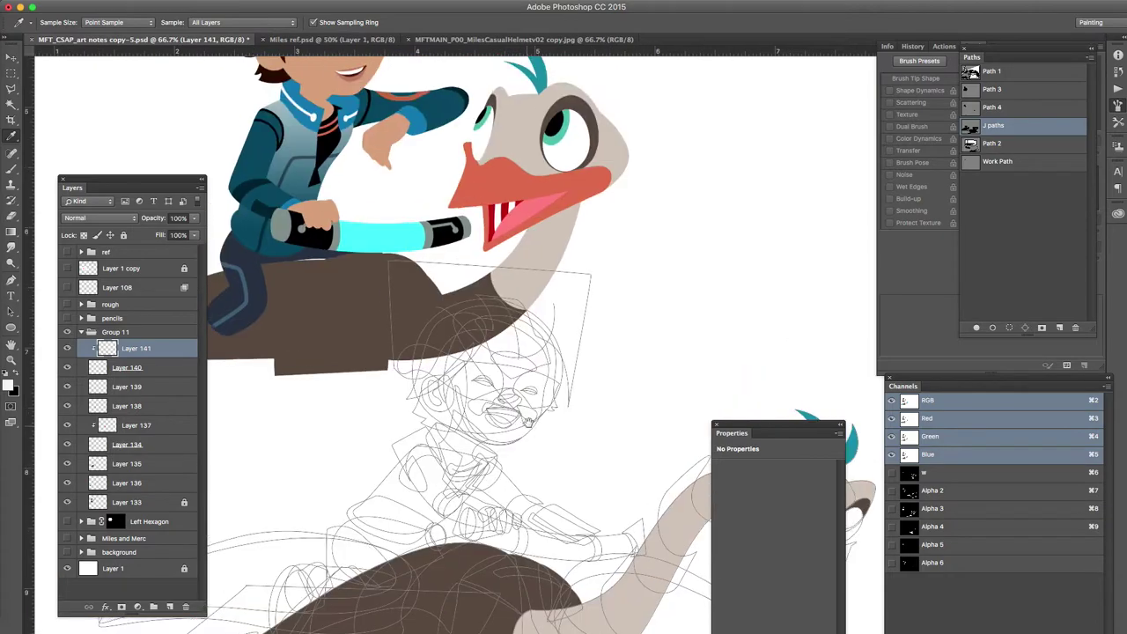
Step: Fill the lower ostrich's irises with green and its pupils with black on Layer 141, using the eye paths
{"action": "left_click_drag", "start_coordinate": [621, 356], "coordinate": [334, 222]}
{"action": "key", "text": "x"}
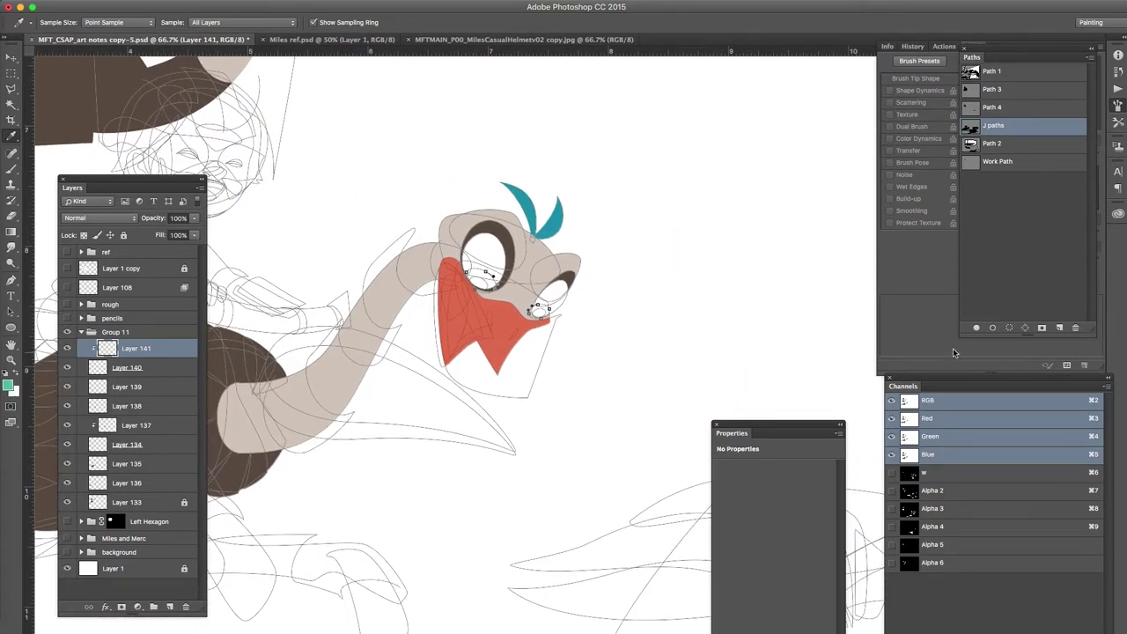
{"action": "left_click", "coordinate": [971, 328]}
{"action": "key", "text": "d"}
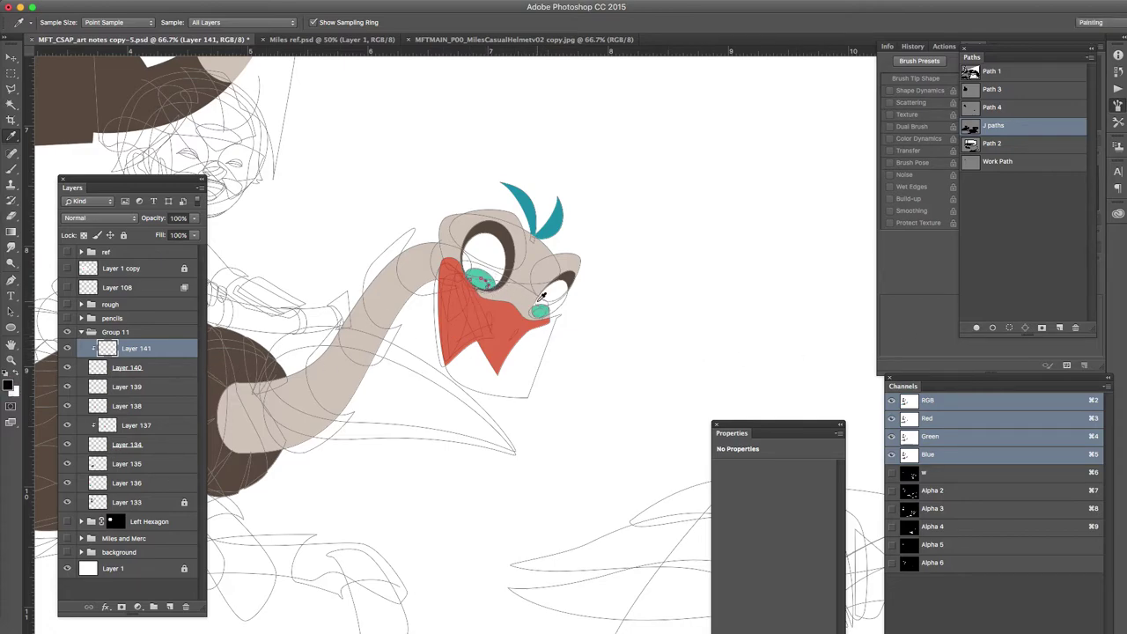
{"action": "left_click", "coordinate": [976, 329]}
Step: Fill the lower ostrich's mouth interior path with dark red on a new layer, sampling the mouth colours from the upper ostrich
{"action": "left_click", "coordinate": [448, 343], "text": "super"}
{"action": "left_click_drag", "start_coordinate": [429, 305], "coordinate": [523, 482]}
{"action": "left_click", "coordinate": [293, 173], "text": "alt"}
{"action": "key", "text": "x"}
{"action": "left_click", "coordinate": [318, 169], "text": "alt"}
{"action": "left_click_drag", "start_coordinate": [593, 506], "coordinate": [569, 410]}
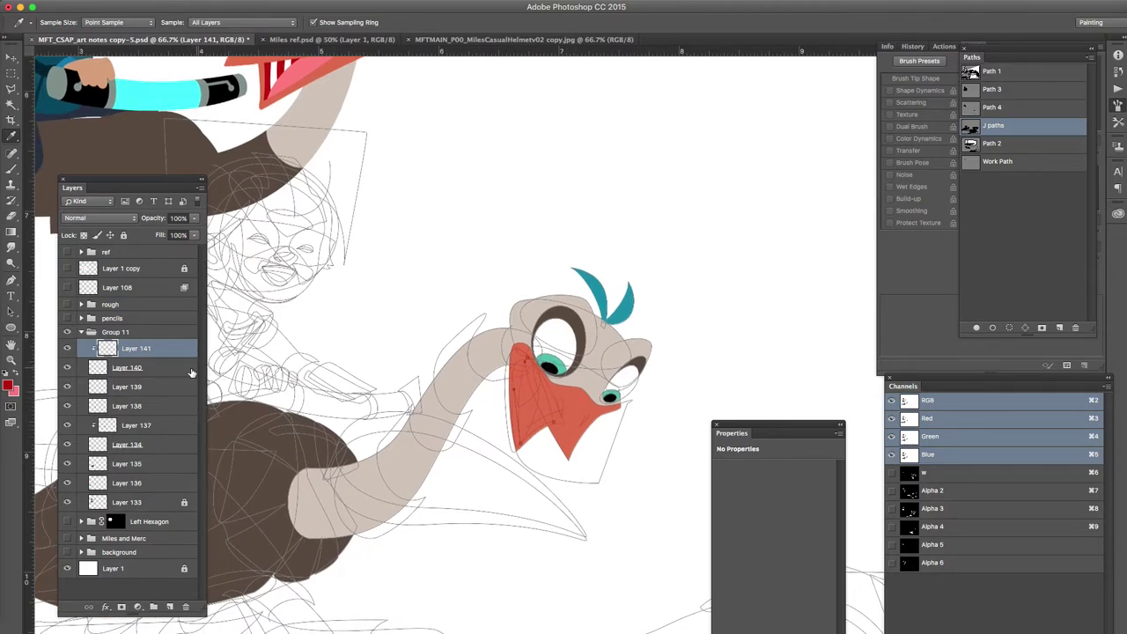
{"action": "left_click", "coordinate": [170, 606]}
{"action": "key", "text": "x"}
{"action": "key", "text": "x"}
{"action": "left_click", "coordinate": [976, 329]}
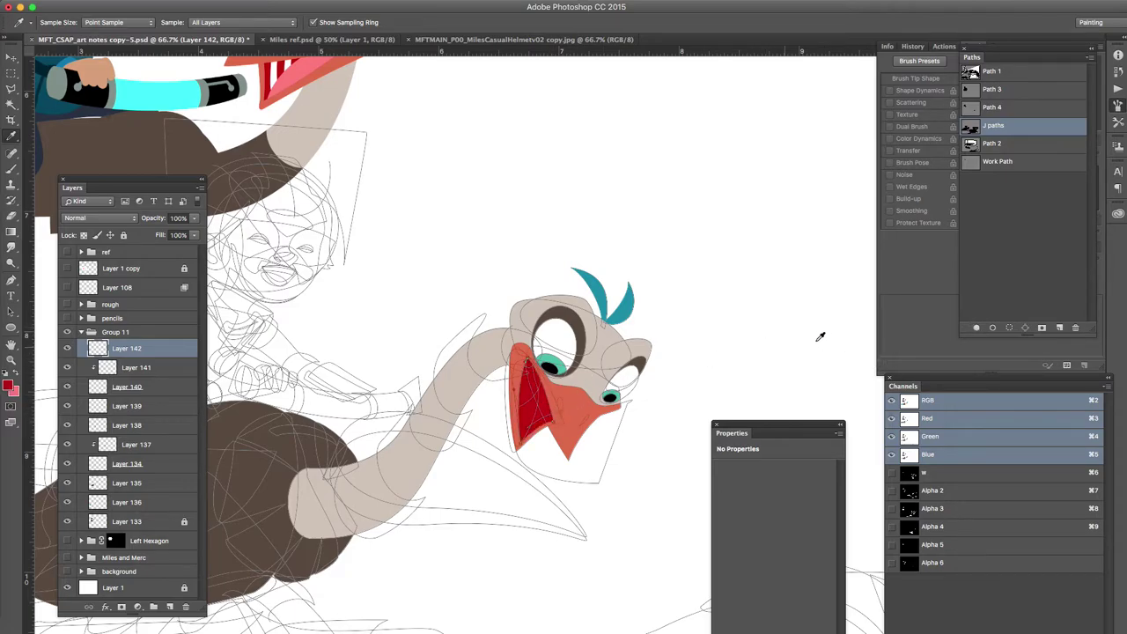
Step: Load the upper beak path as a selection and erase the overlapping dark red with a hard round eraser
{"action": "left_click", "coordinate": [562, 441], "text": "super"}
{"action": "left_click", "coordinate": [1004, 327]}
{"action": "key", "text": "e"}
{"action": "left_click_drag", "start_coordinate": [598, 401], "coordinate": [672, 333]}
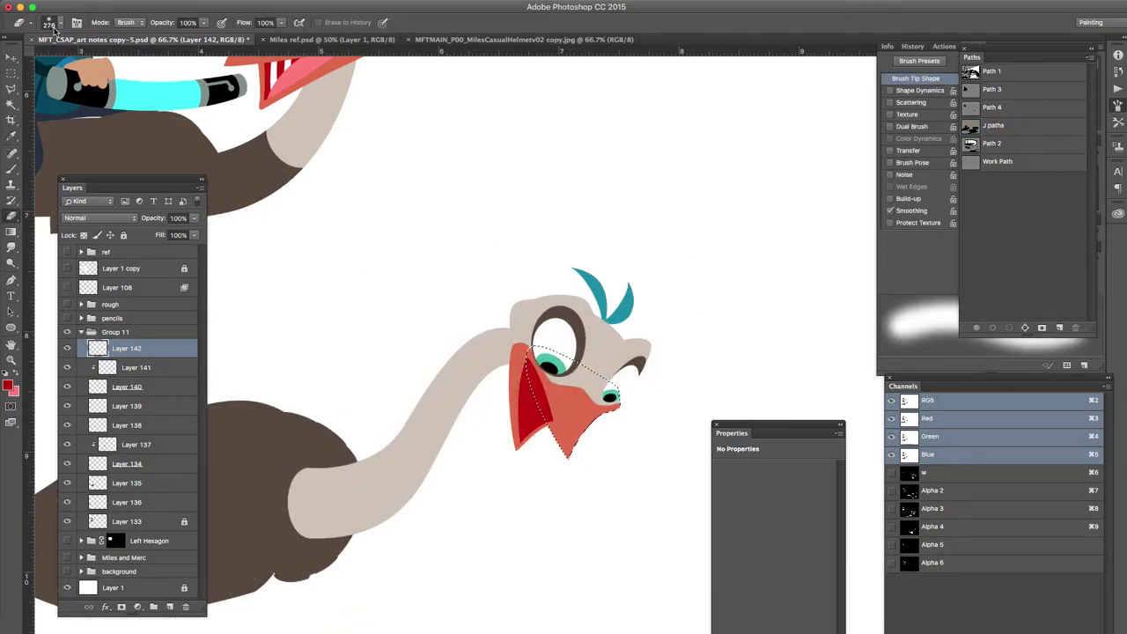
{"action": "left_click", "coordinate": [52, 22]}
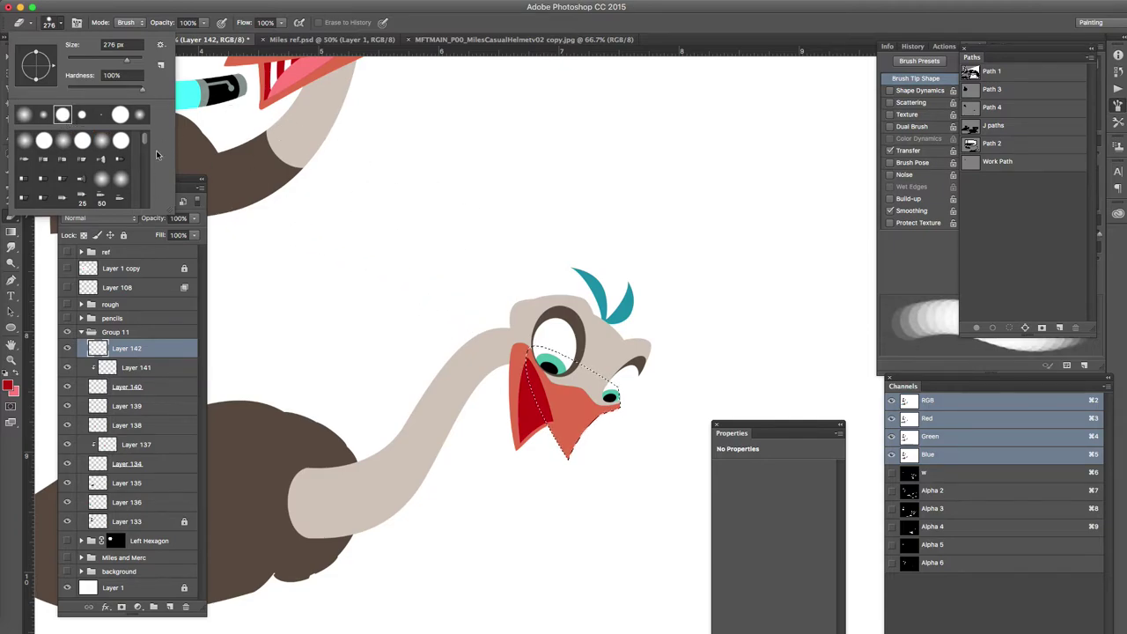
{"action": "left_click", "coordinate": [124, 112]}
{"action": "left_click", "coordinate": [548, 385]}
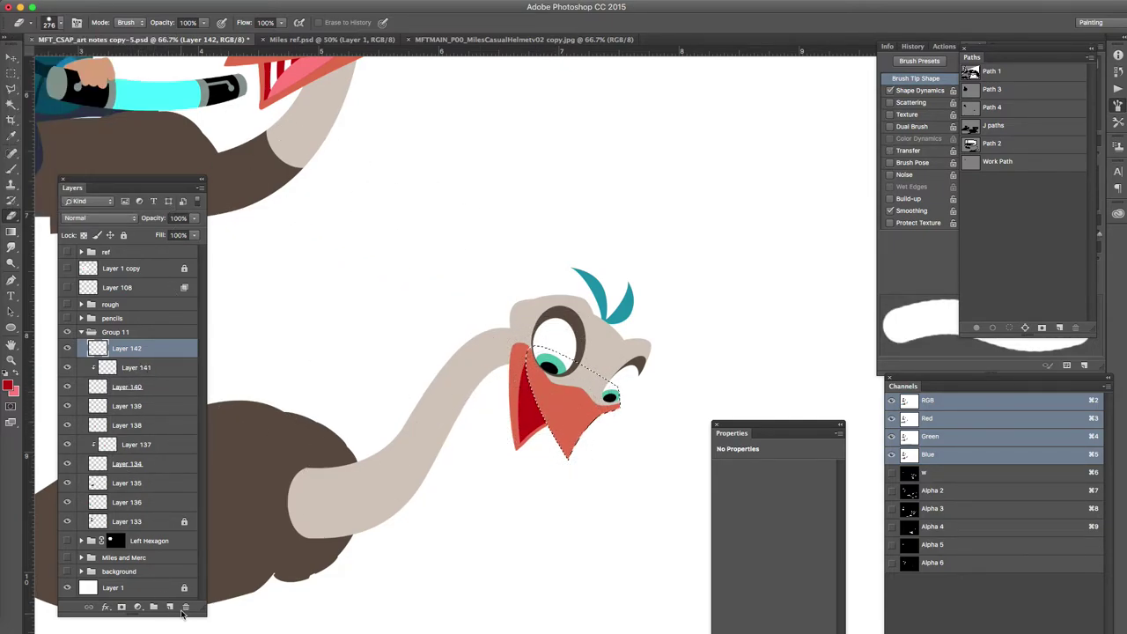
Step: Add a new layer clipped to the mouth layer and fill the tongue shape from J paths with pink
{"action": "left_click", "coordinate": [170, 606]}
{"action": "left_click", "coordinate": [176, 358], "text": "alt"}
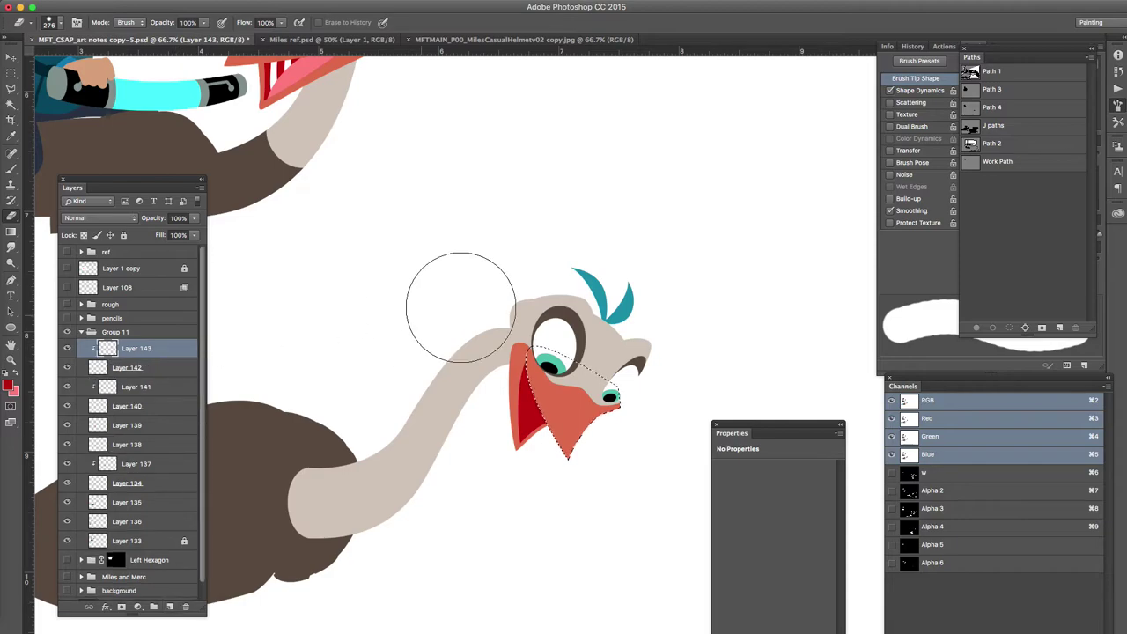
{"action": "left_click", "coordinate": [995, 91]}
{"action": "left_click", "coordinate": [989, 109]}
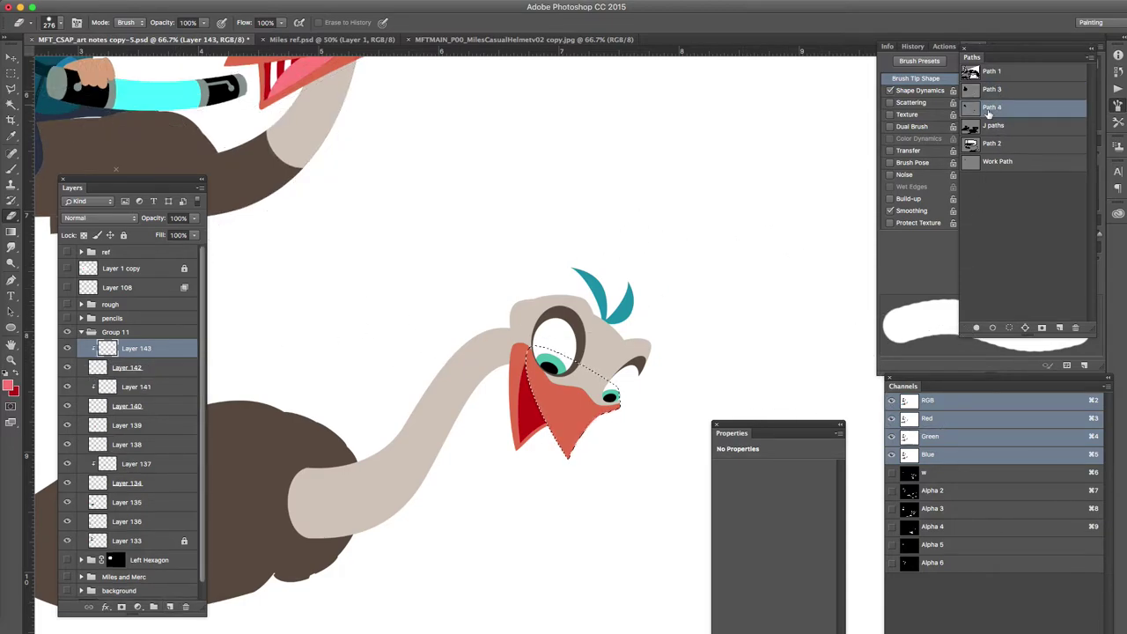
{"action": "left_click", "coordinate": [990, 125]}
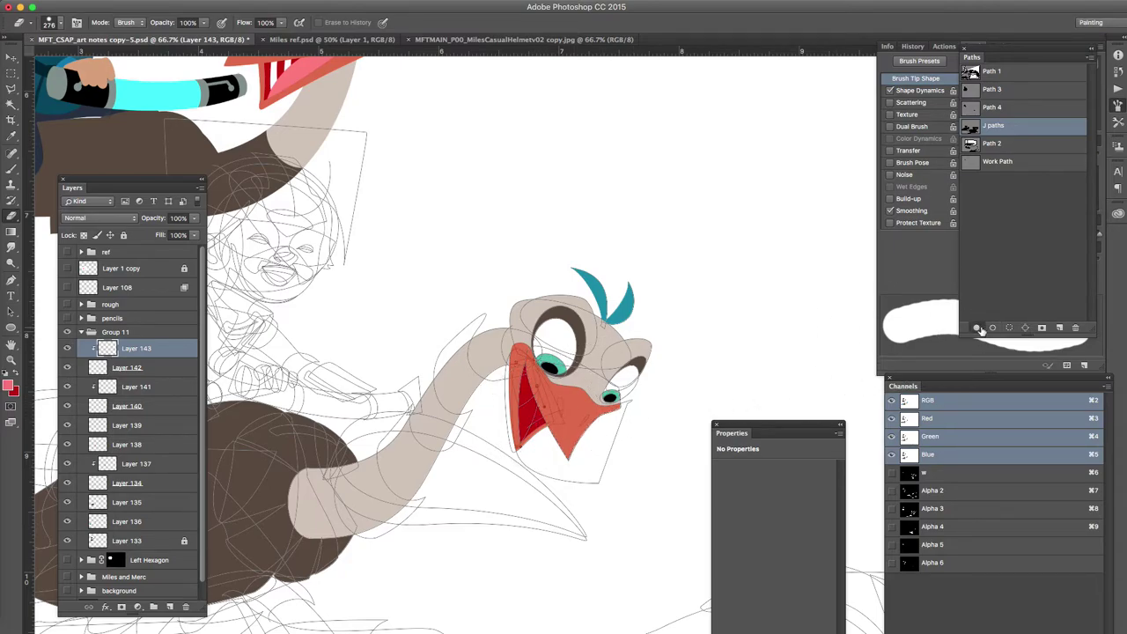
{"action": "left_click", "coordinate": [977, 328]}
Step: Fill the lower ostrich's far wing path with the tail's teal on a new layer directly above Layer 133
{"action": "left_click_drag", "start_coordinate": [522, 412], "coordinate": [738, 208]}
{"action": "left_click_drag", "start_coordinate": [343, 432], "coordinate": [357, 358]}
{"action": "key", "text": "super+minus"}
{"action": "left_click_drag", "start_coordinate": [328, 207], "coordinate": [409, 453]}
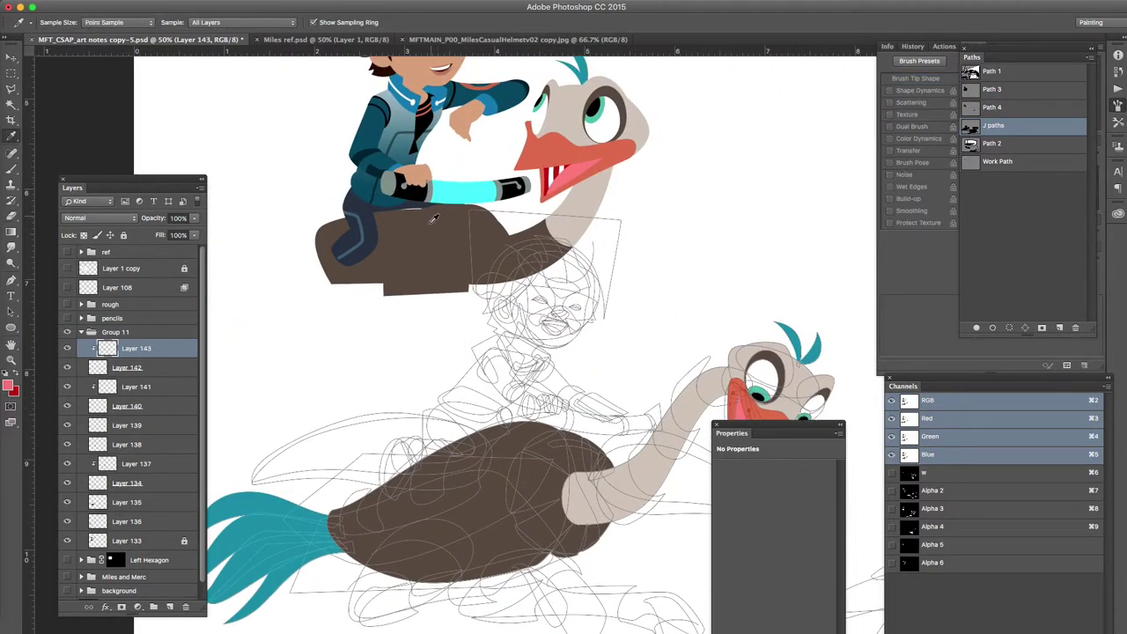
{"action": "key", "text": "super+minus"}
{"action": "scroll", "coordinate": [575, 344], "scroll_direction": "down", "scroll_amount": 5}
{"action": "scroll", "coordinate": [576, 344], "scroll_direction": "right", "scroll_amount": 3}
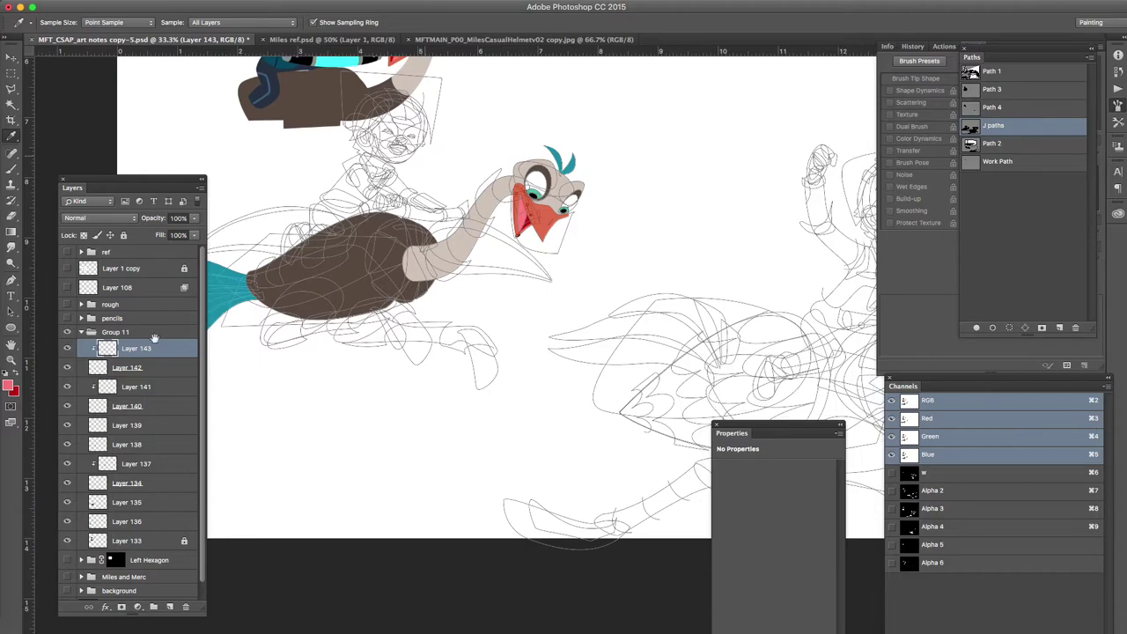
{"action": "left_click", "coordinate": [470, 240], "text": "super"}
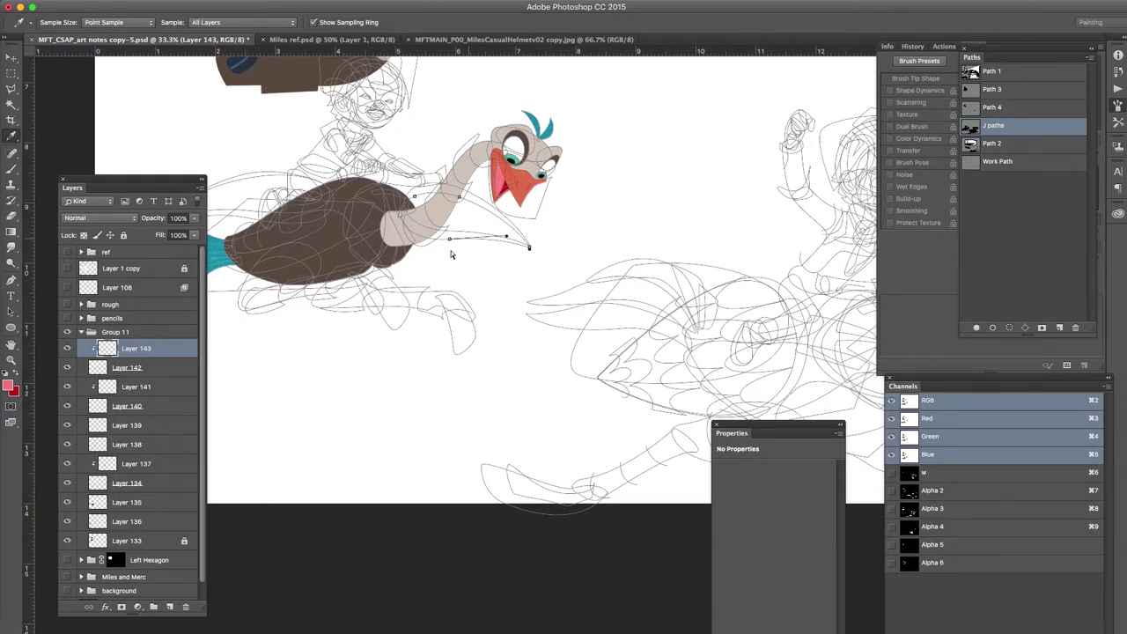
{"action": "left_click", "coordinate": [129, 541]}
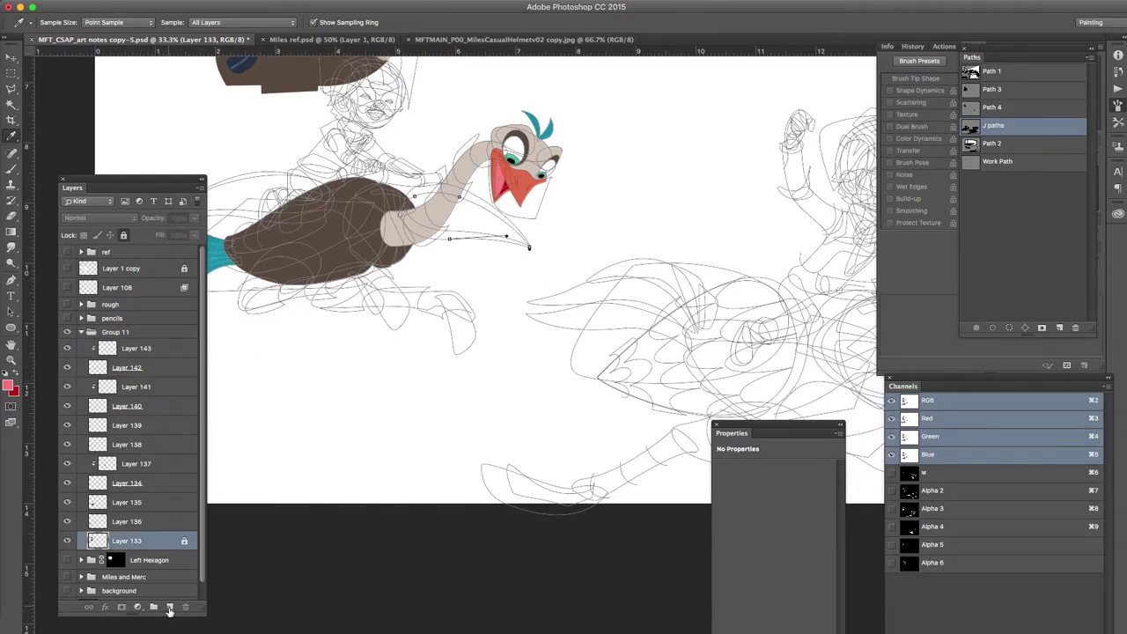
{"action": "left_click", "coordinate": [169, 607]}
{"action": "left_click", "coordinate": [223, 249]}
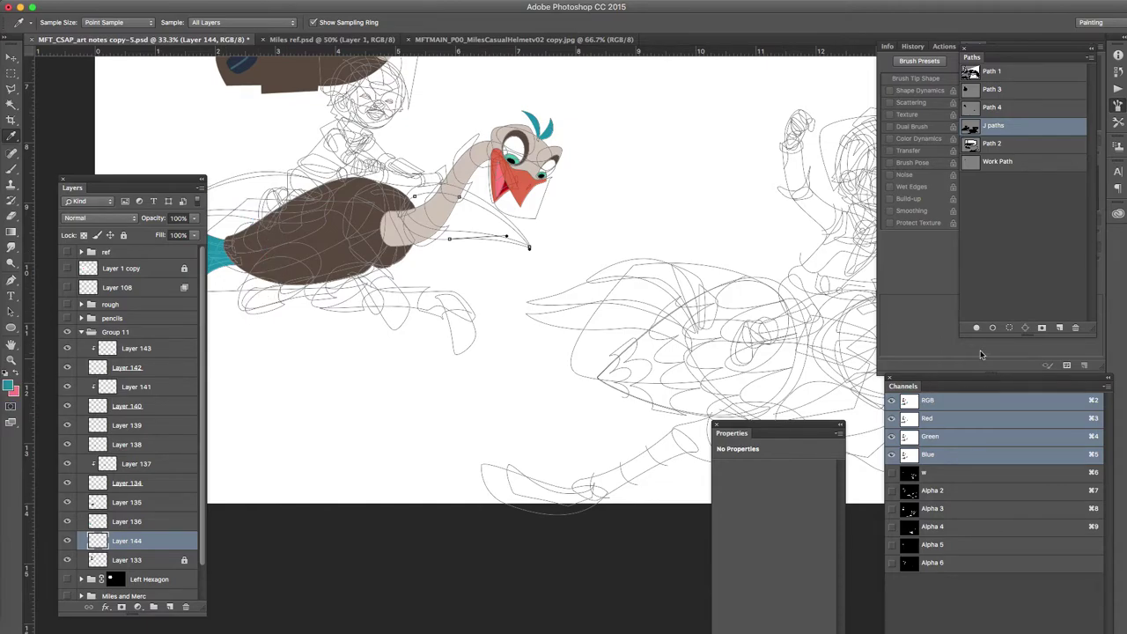
{"action": "left_click", "coordinate": [975, 328]}
Step: Fill the lower ostrich's near wing path with teal on a new layer above Layer 143
{"action": "scroll", "coordinate": [457, 353], "scroll_direction": "left", "scroll_amount": 5}
{"action": "scroll", "coordinate": [458, 353], "scroll_direction": "up", "scroll_amount": 2}
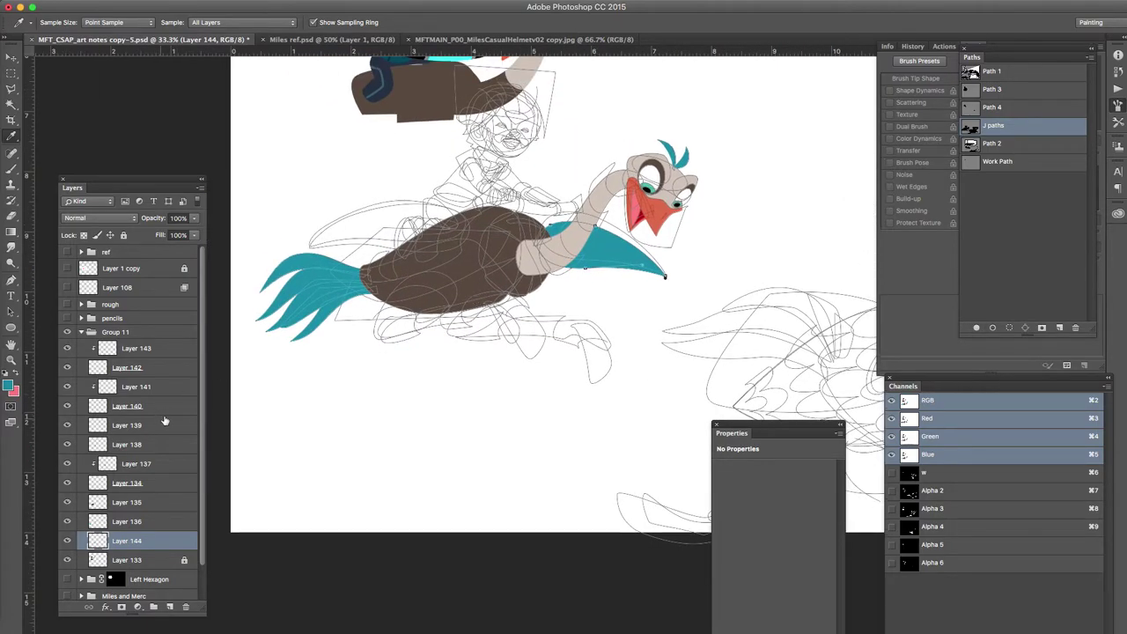
{"action": "left_click", "coordinate": [173, 348]}
{"action": "left_click", "coordinate": [170, 607]}
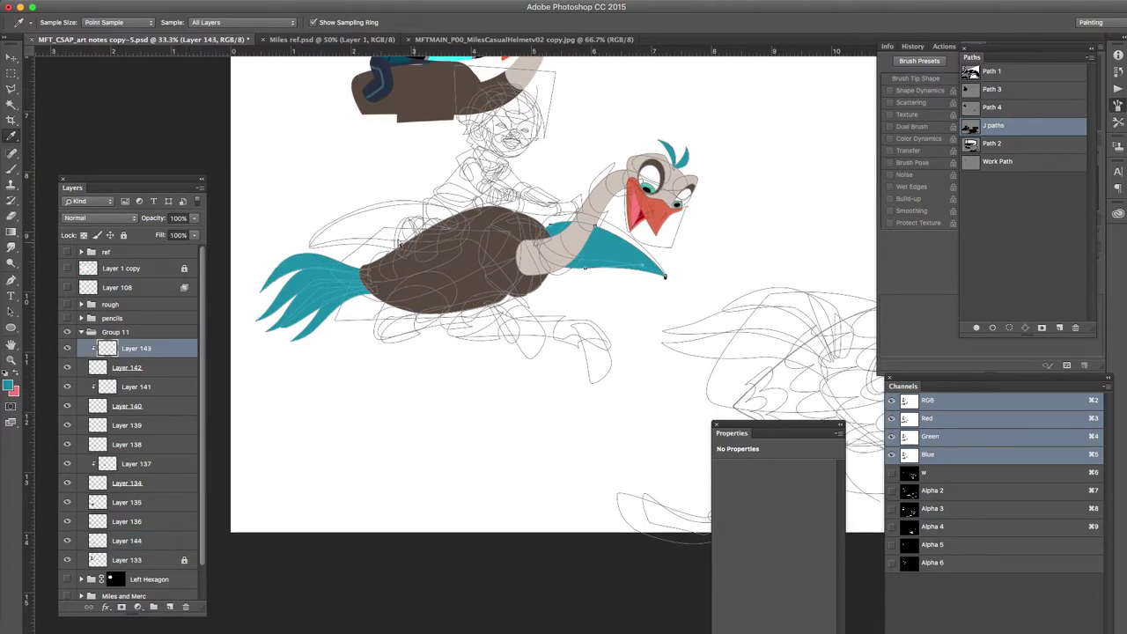
{"action": "left_click", "coordinate": [379, 246], "text": "super"}
{"action": "left_click", "coordinate": [171, 607]}
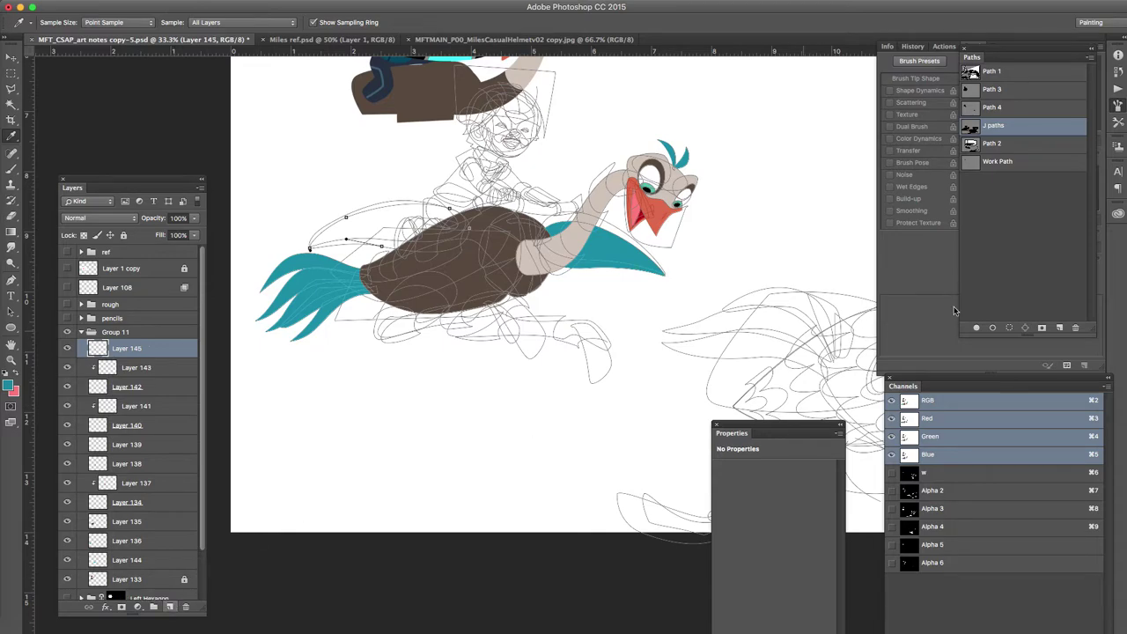
{"action": "left_click", "coordinate": [973, 328]}
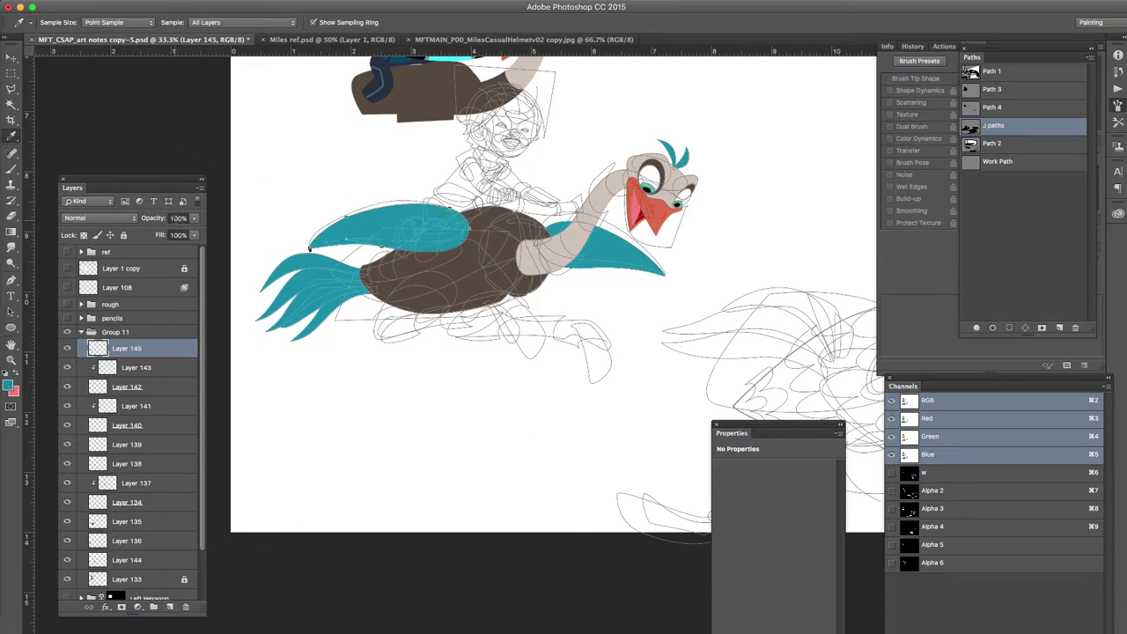
Step: Set the opacity of both wing layers, Layer 145 and Layer 144, to 50%
{"action": "left_click", "coordinate": [176, 218]}
{"action": "type", "text": "50"}
{"action": "key", "text": "Return"}
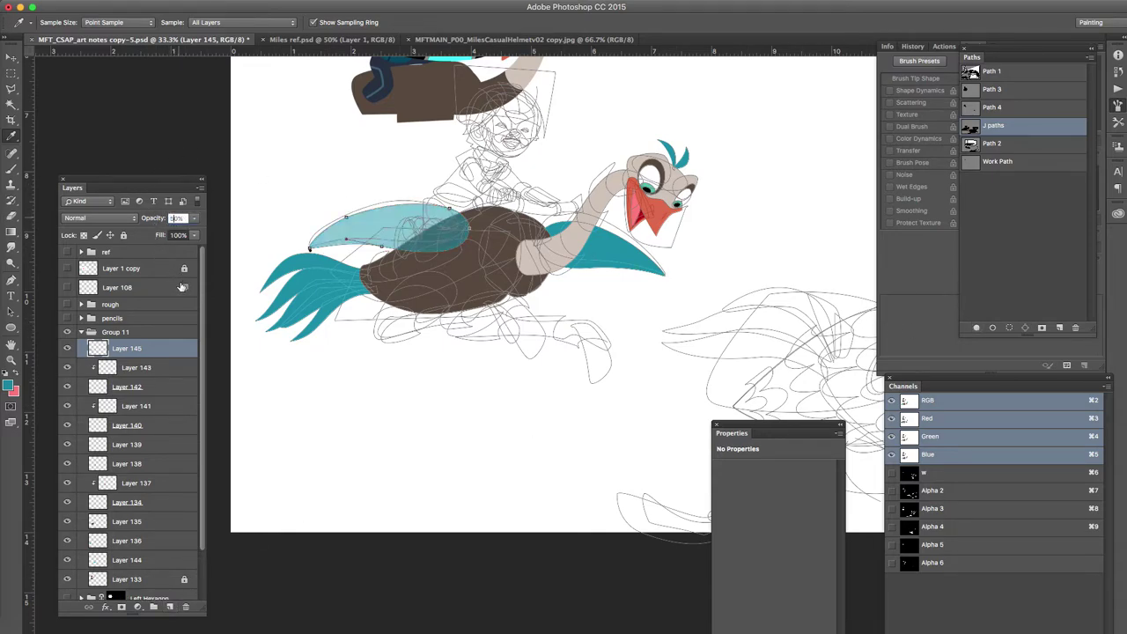
{"action": "key", "text": "Return"}
{"action": "left_click", "coordinate": [125, 560]}
{"action": "left_click", "coordinate": [176, 217]}
{"action": "type", "text": "40"}
{"action": "key", "text": "Return"}
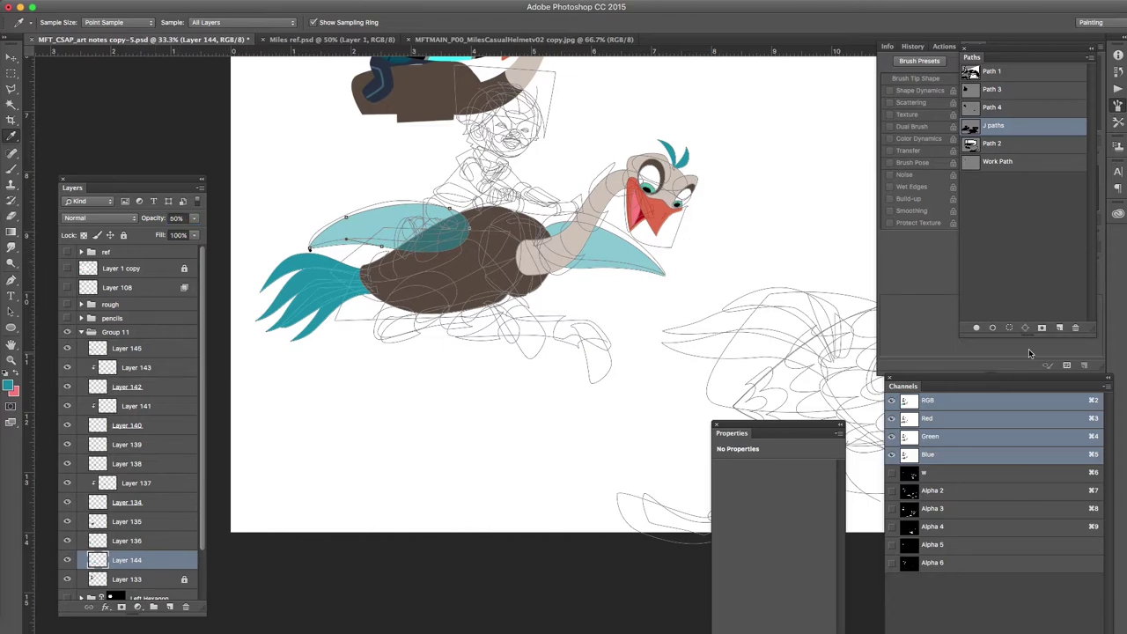
Step: Load the near wing's inner path as a selection and invert it
{"action": "left_click", "coordinate": [378, 239]}
{"action": "left_click", "coordinate": [1010, 329]}
{"action": "left_click", "coordinate": [207, 1]}
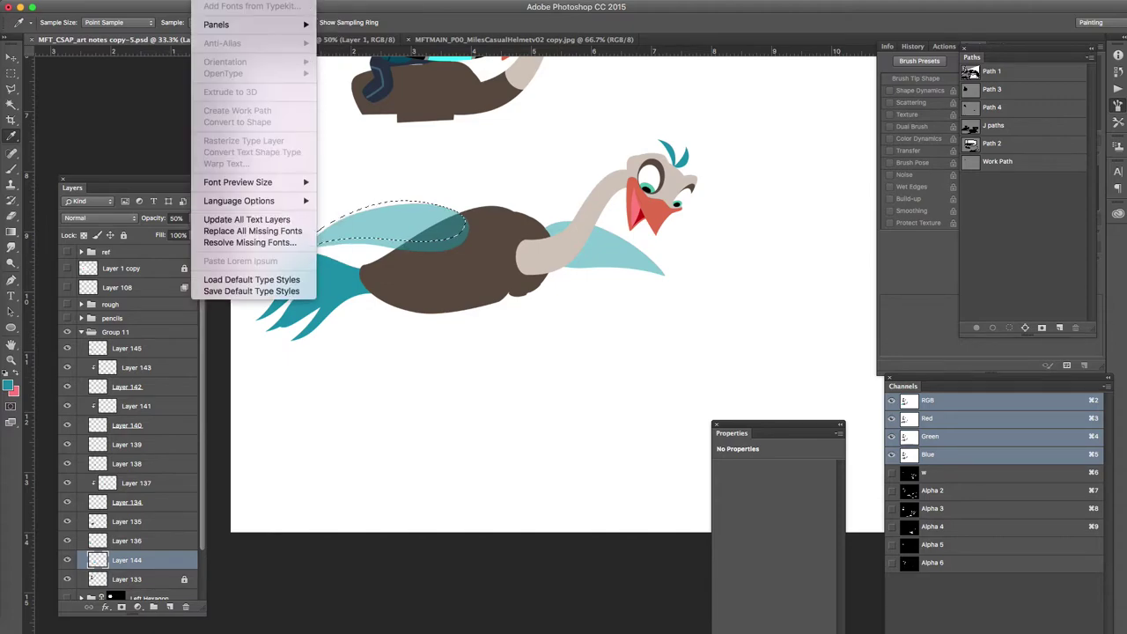
{"action": "mouse_move", "coordinate": [242, 7]}
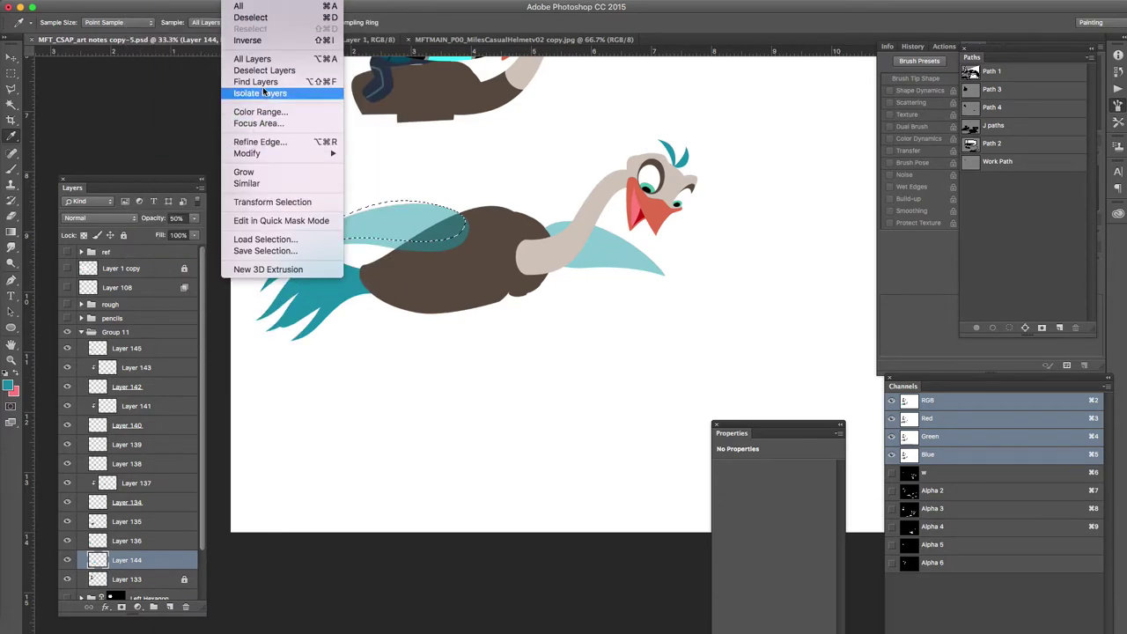
{"action": "left_click", "coordinate": [255, 41]}
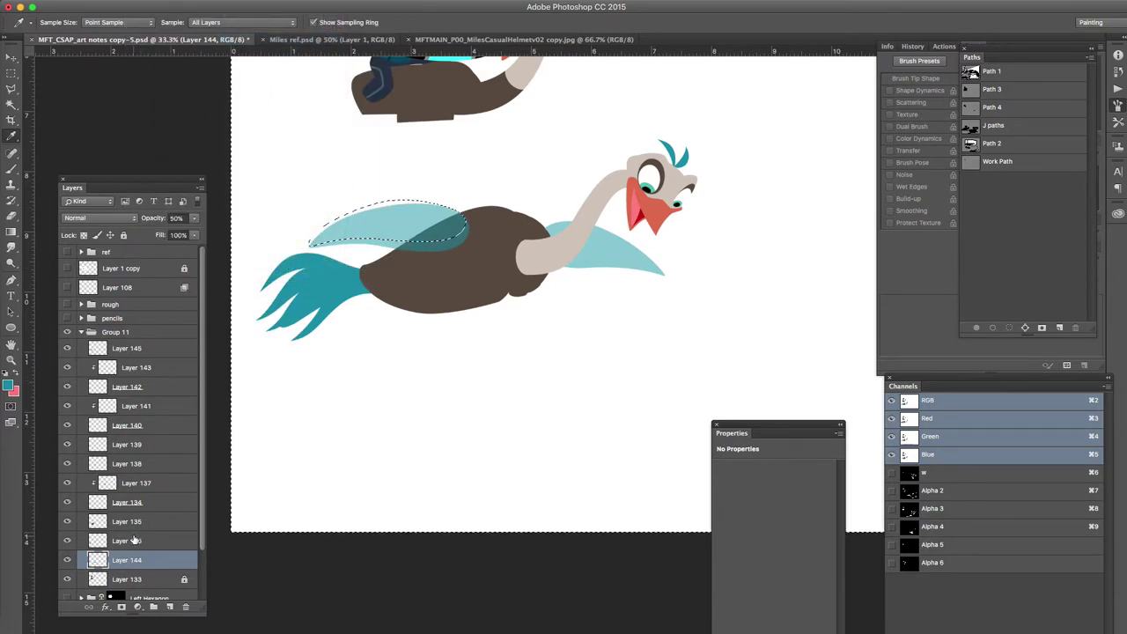
{"action": "key", "text": "super+j"}
{"action": "key", "text": "super+z"}
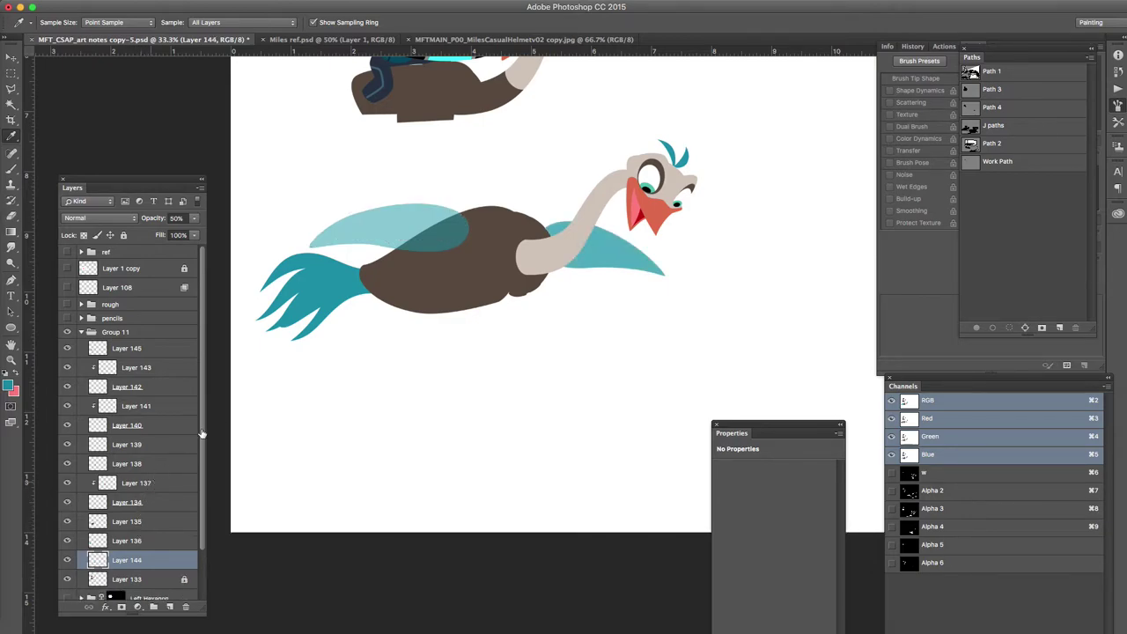
{"action": "key", "text": "ctrl+z"}
Step: Copy the selected lower edge of the near wing from Layer 145 onto a new layer
{"action": "left_click", "coordinate": [159, 349]}
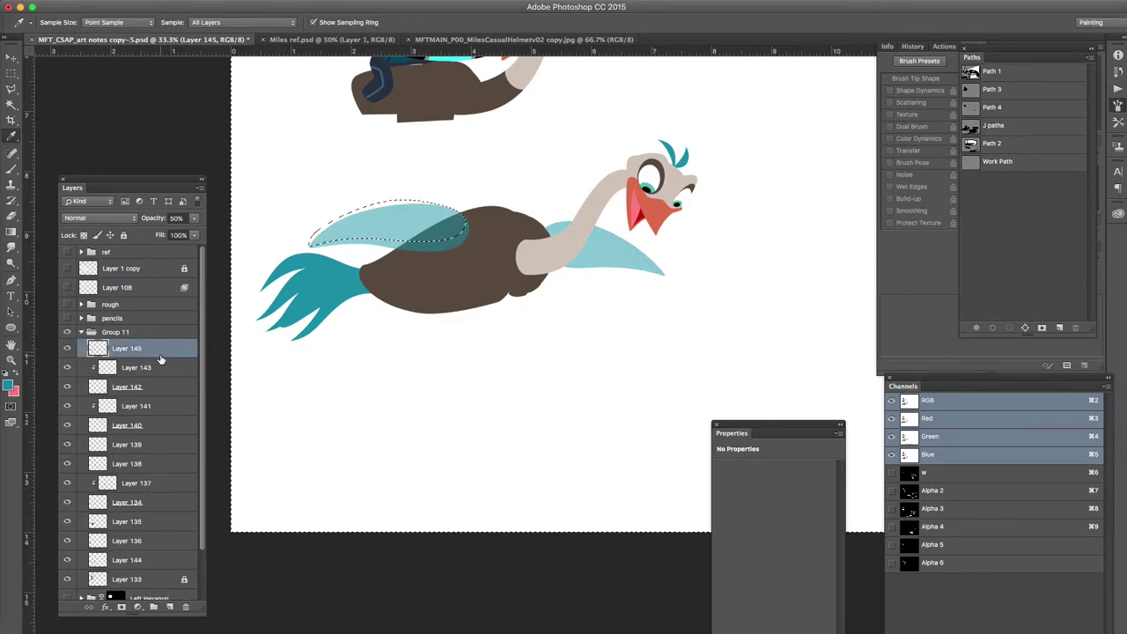
{"action": "key", "text": "ctrl+j"}
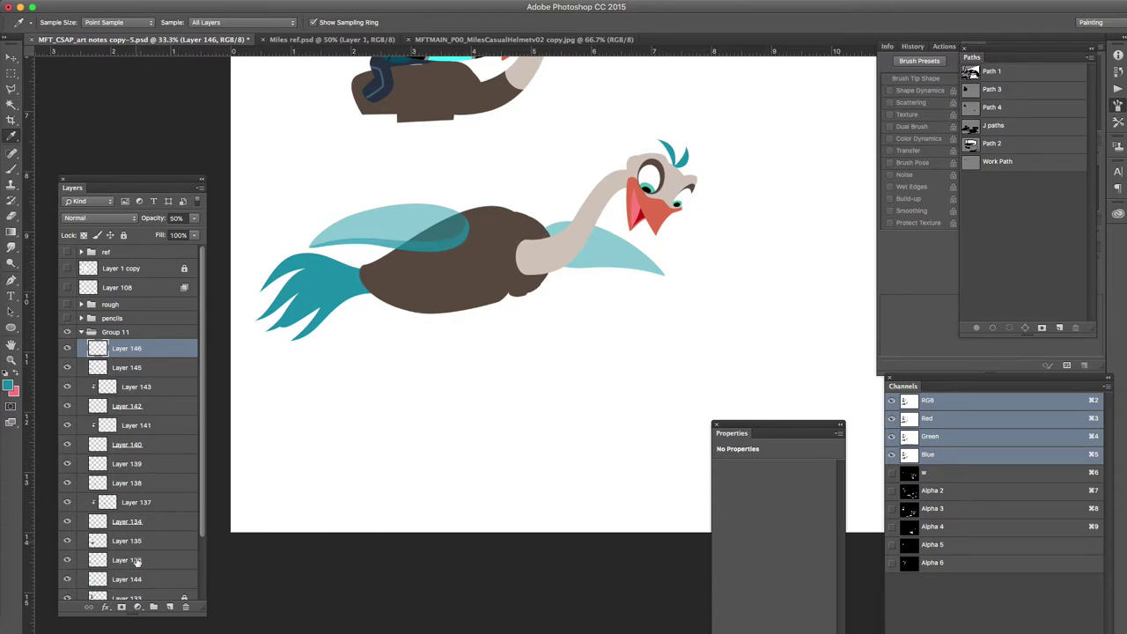
Step: Copy the far wing's lower edge from Layer 144 onto a new layer, using its inner path as an inverted selection
{"action": "left_click", "coordinate": [162, 580]}
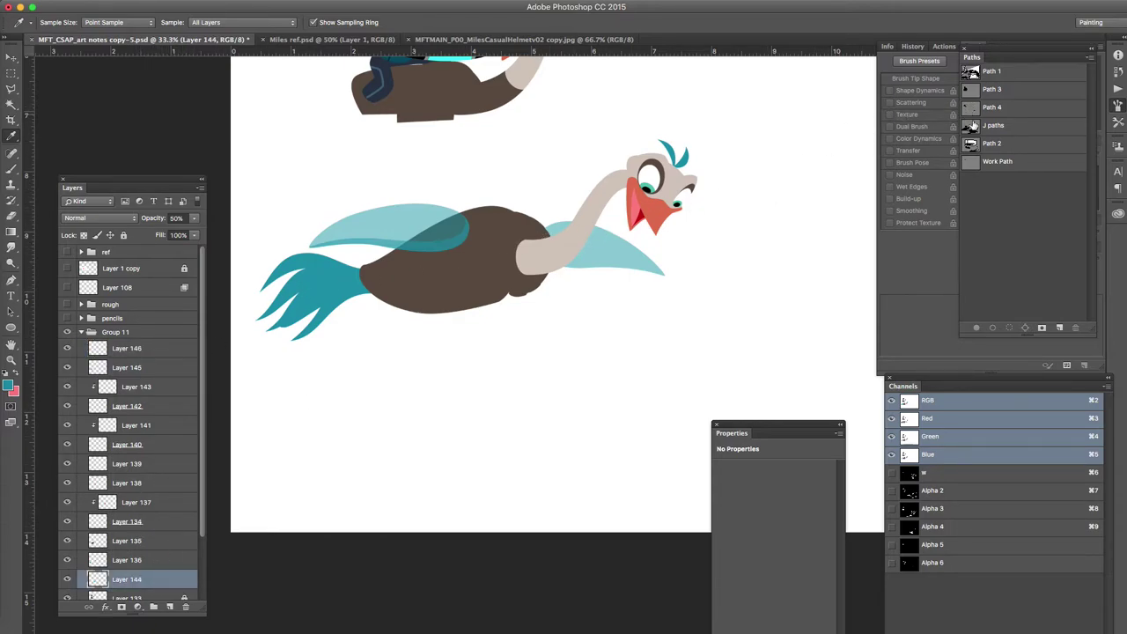
{"action": "left_click", "coordinate": [987, 126]}
{"action": "left_click", "coordinate": [641, 265], "text": "super"}
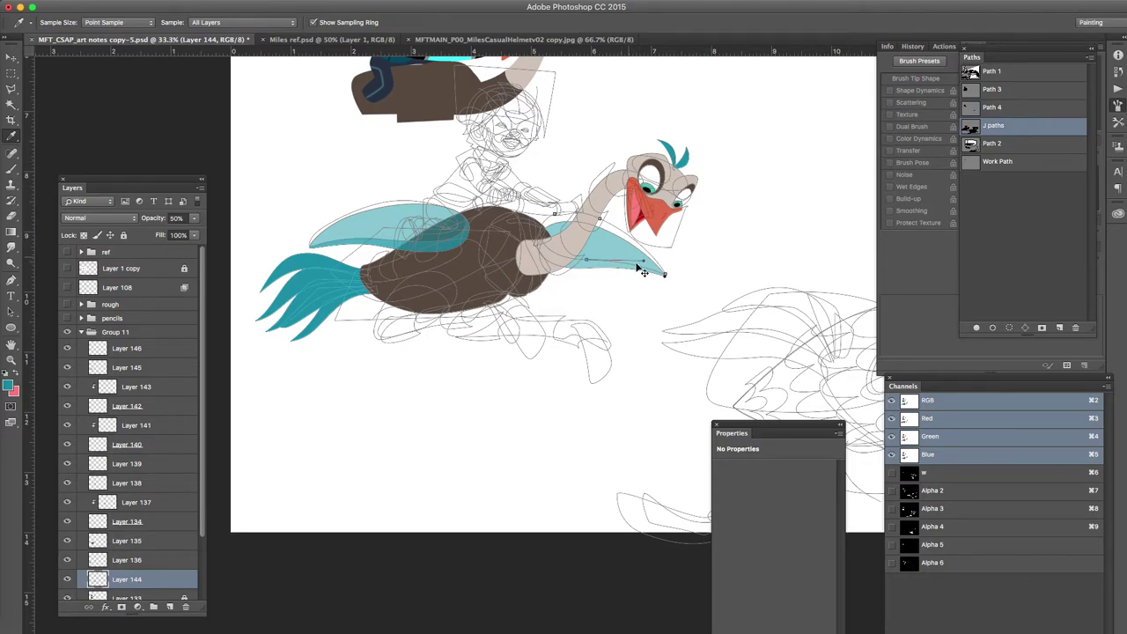
{"action": "left_click", "coordinate": [1009, 328]}
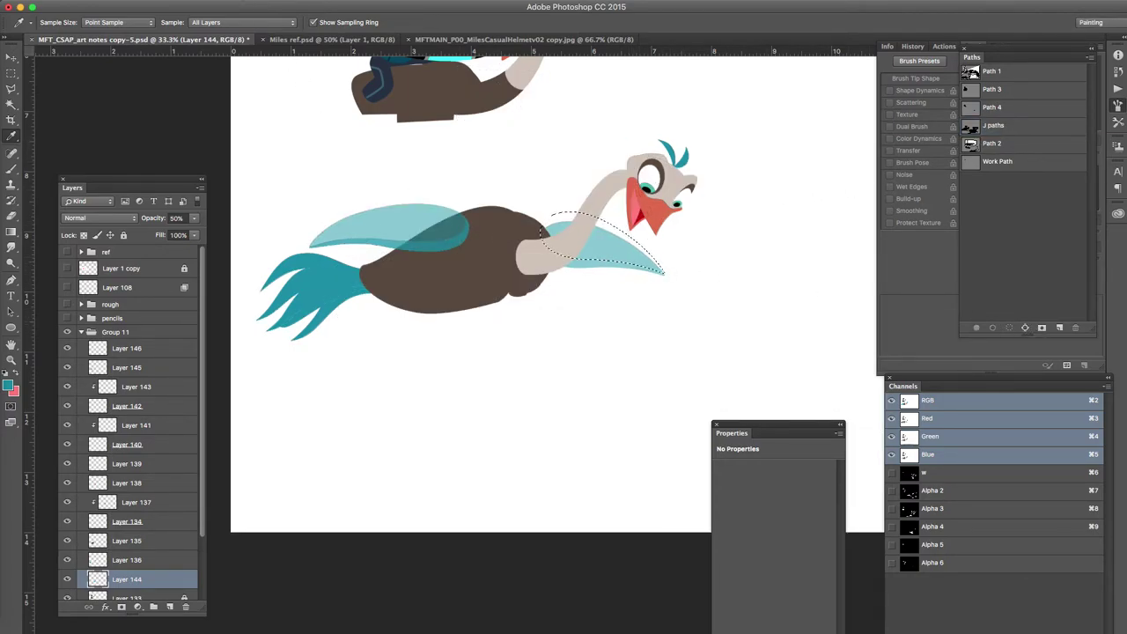
{"action": "left_click", "coordinate": [239, 1]}
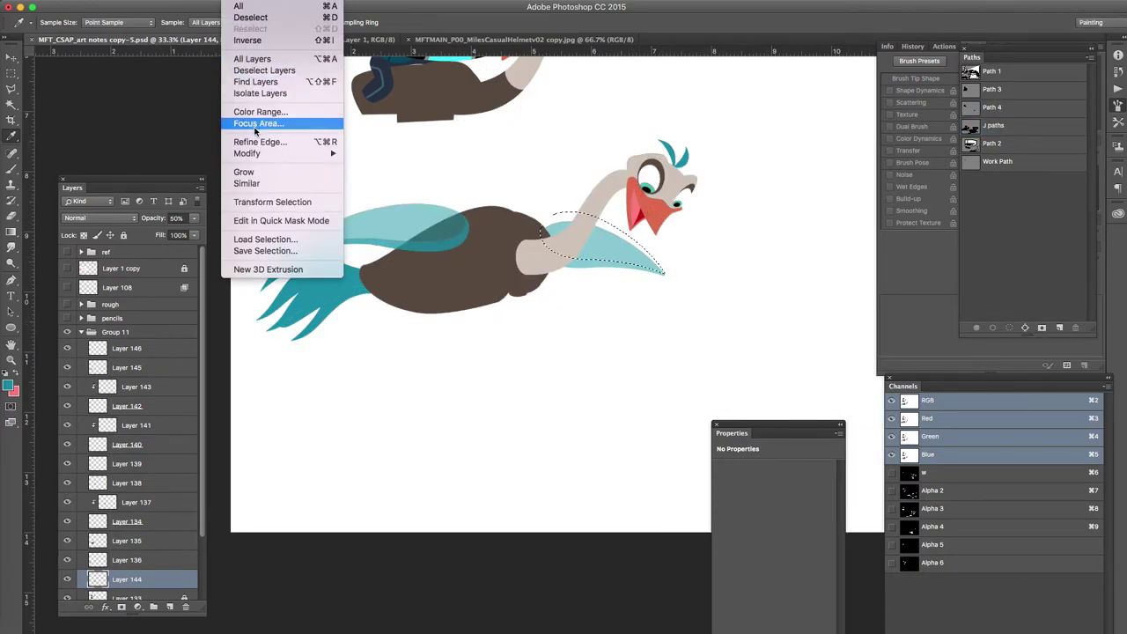
{"action": "left_click", "coordinate": [286, 40]}
{"action": "key", "text": "super+j"}
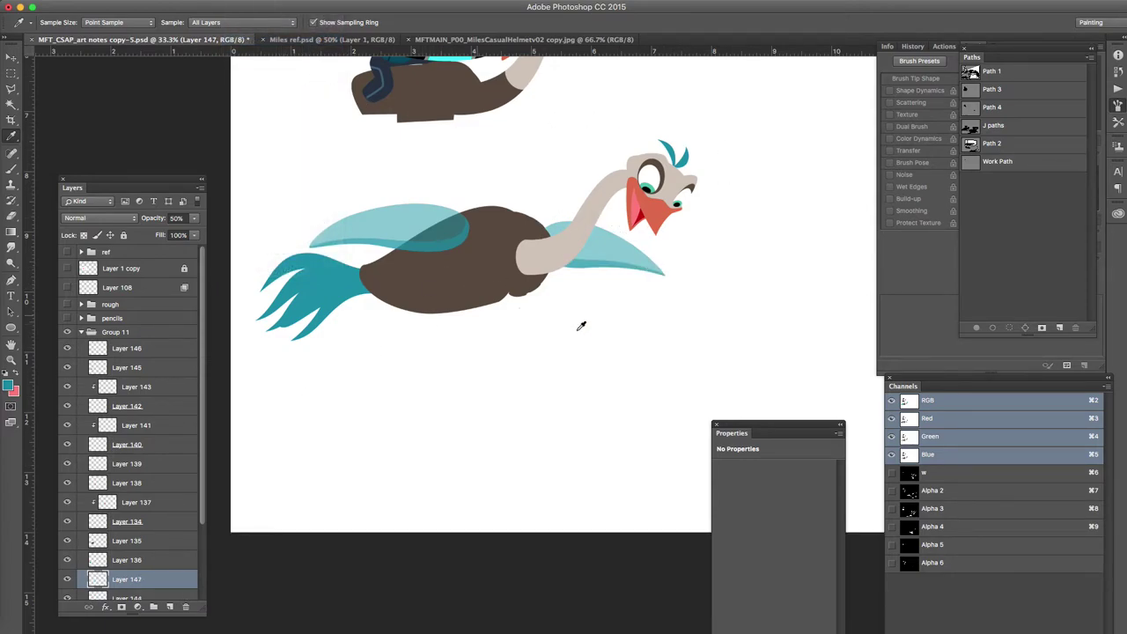
Step: Turn on the visibility of the Miles and Merc layer group
{"action": "left_click", "coordinate": [645, 363], "text": "alt"}
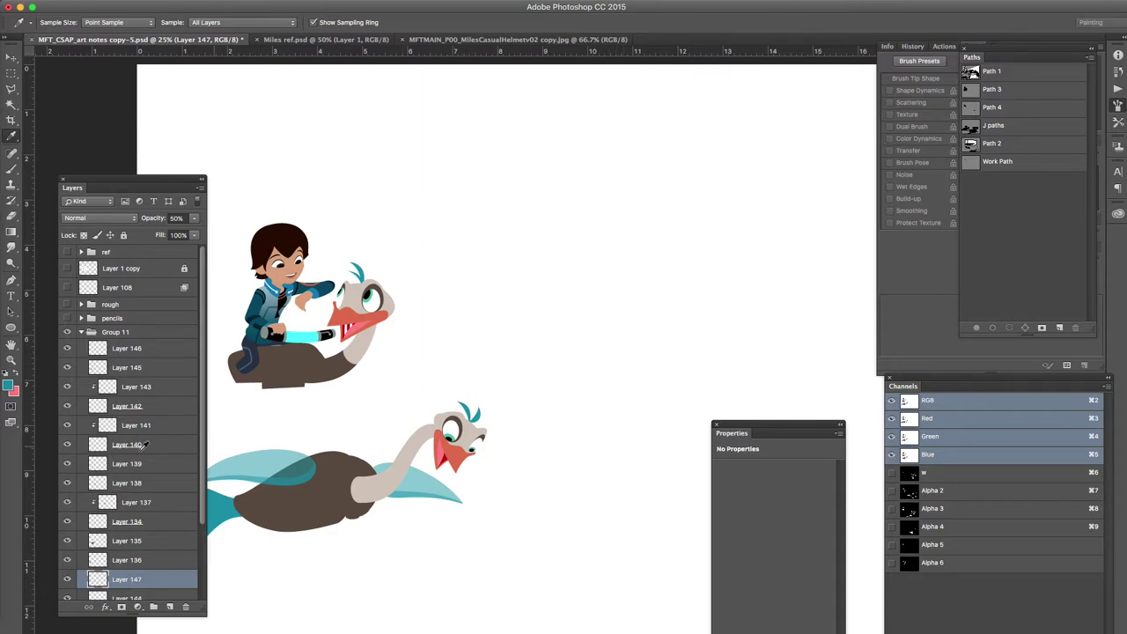
{"action": "scroll", "coordinate": [199, 547], "scroll_direction": "down", "scroll_amount": 3}
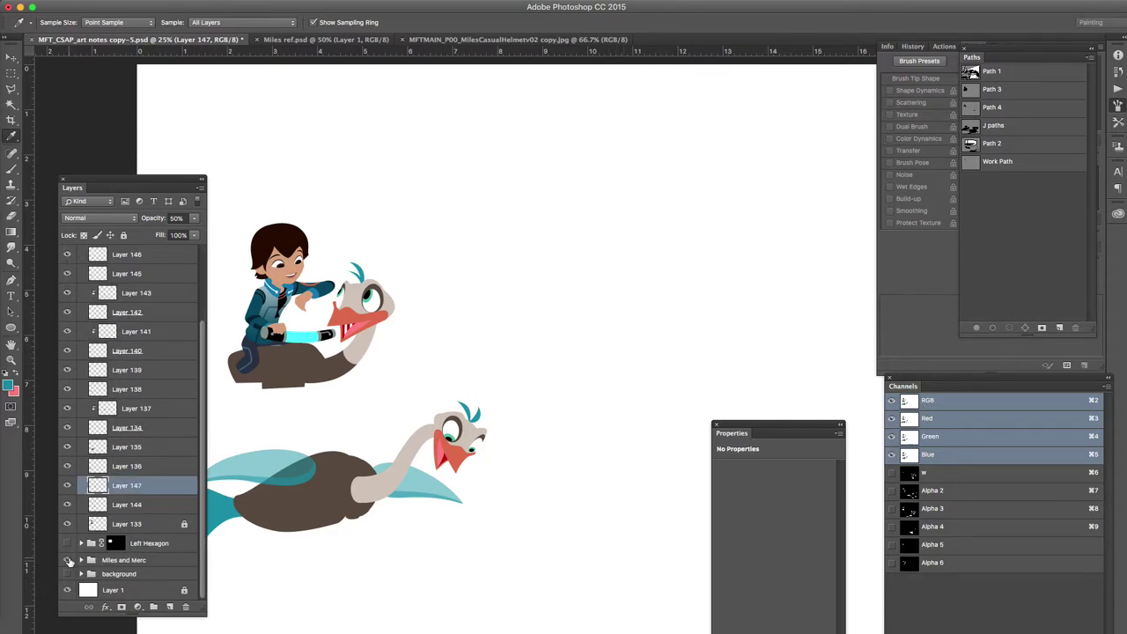
{"action": "left_click", "coordinate": [68, 560]}
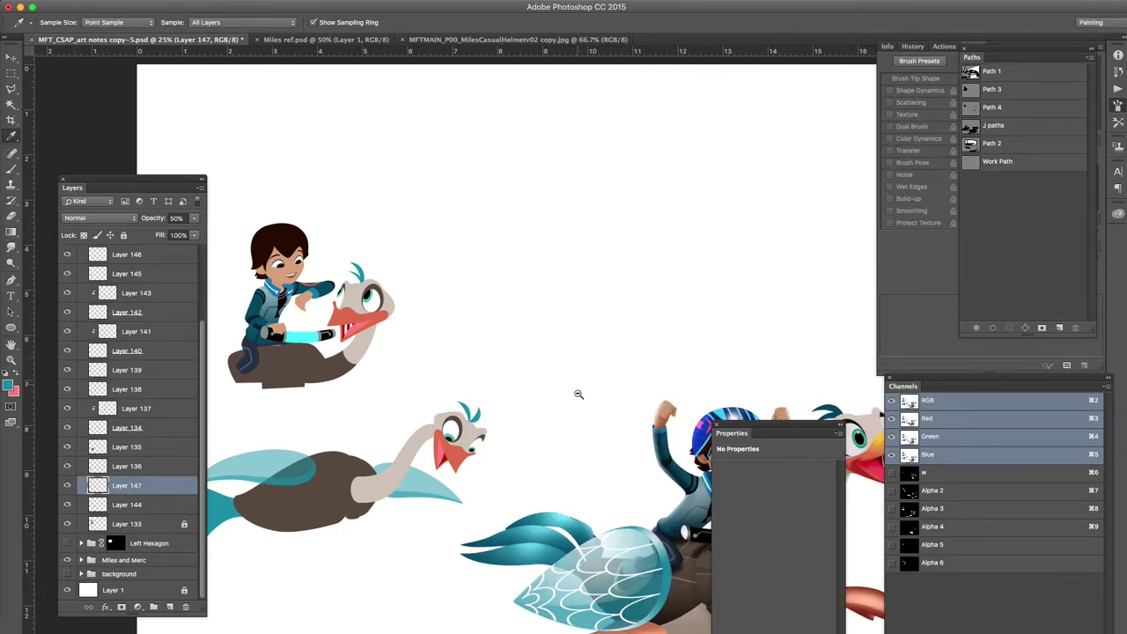
Step: Open the contents of the Layer 89 smart object that holds the finished running ostrich
{"action": "left_click", "coordinate": [579, 395], "text": "alt"}
{"action": "left_click", "coordinate": [579, 393], "text": "alt"}
{"action": "left_click", "coordinate": [611, 459], "text": "super"}
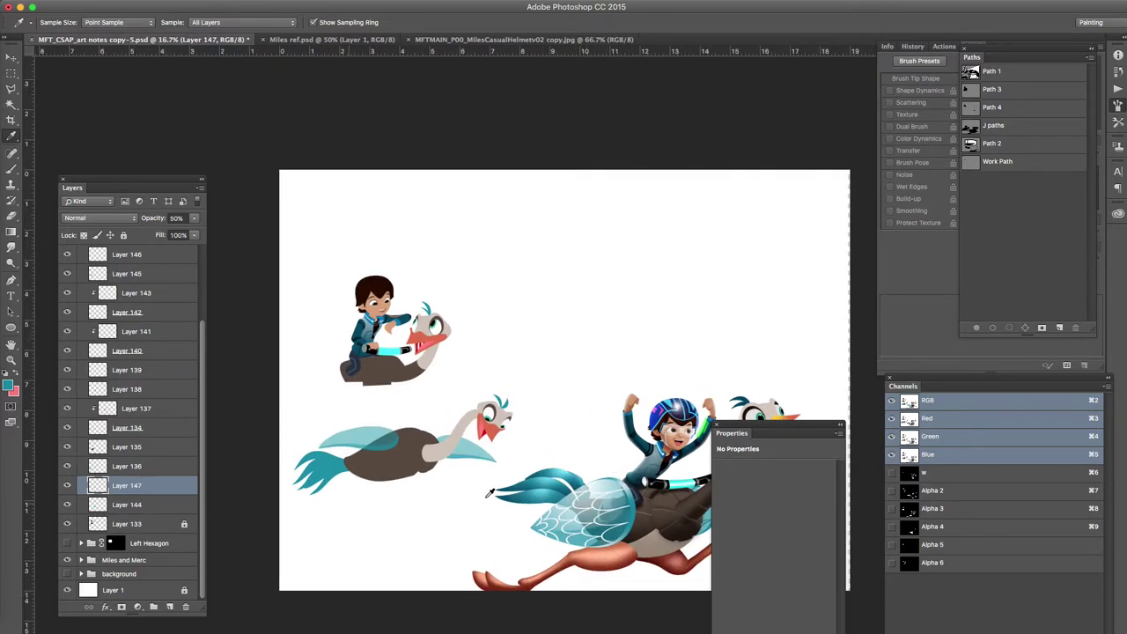
{"action": "key", "text": "v"}
{"action": "left_click", "coordinate": [601, 567]}
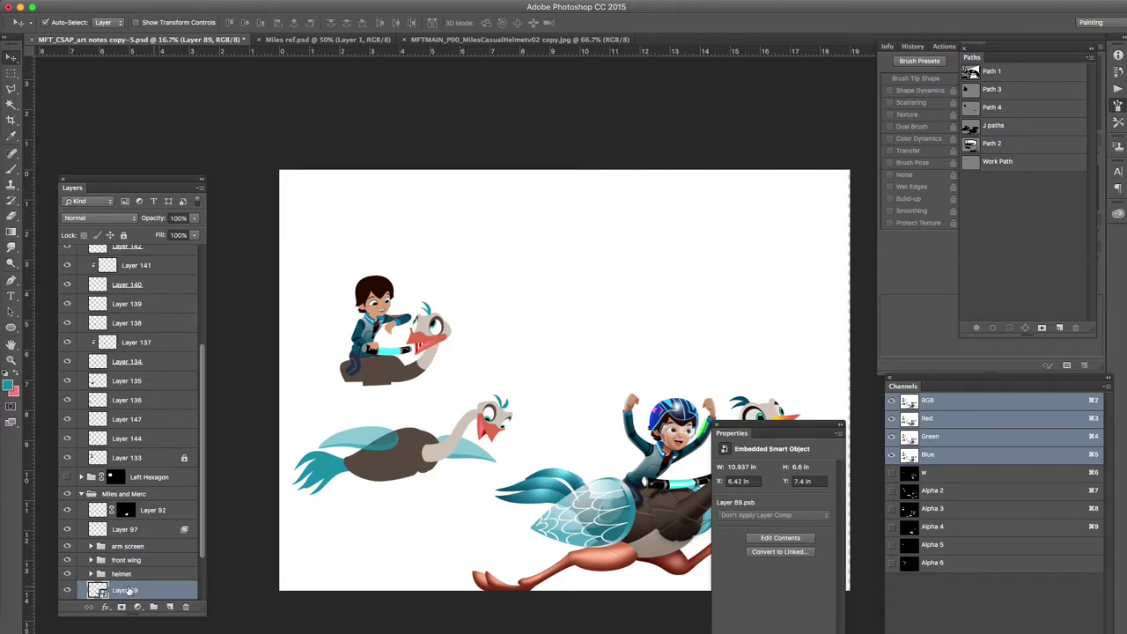
{"action": "right_click", "coordinate": [104, 591]}
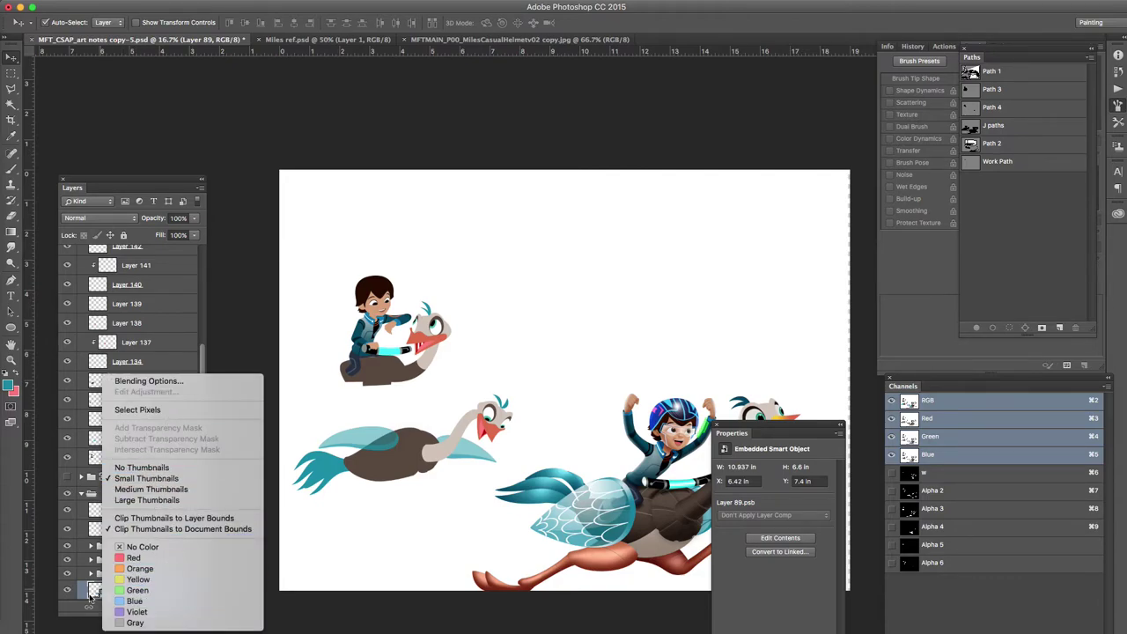
{"action": "left_click", "coordinate": [90, 598]}
{"action": "right_click", "coordinate": [134, 591]}
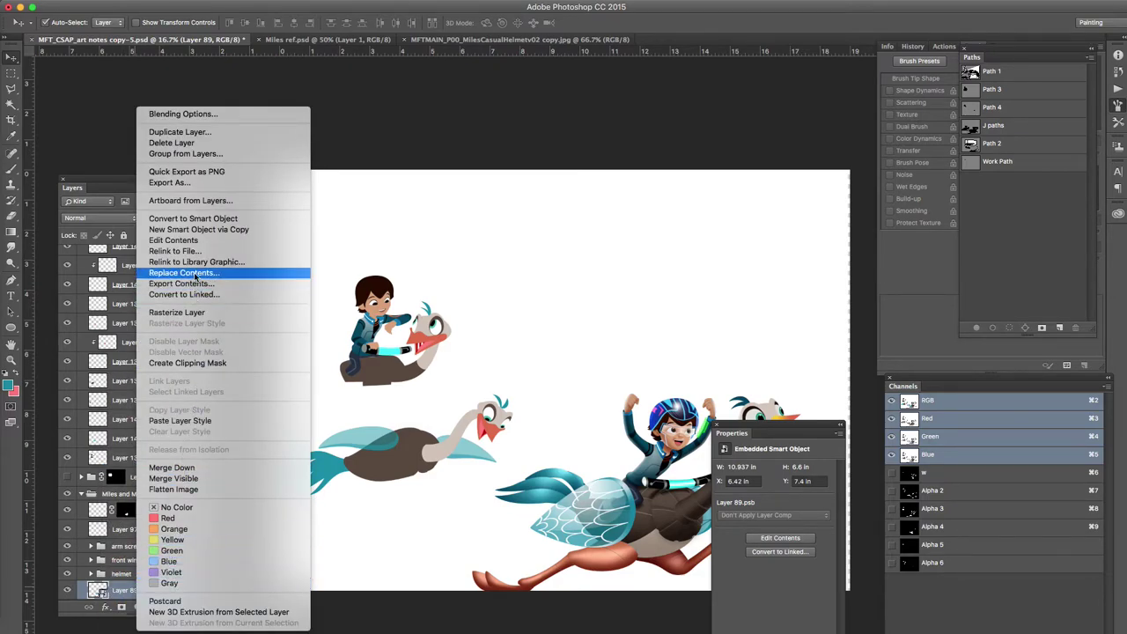
{"action": "left_click", "coordinate": [201, 242]}
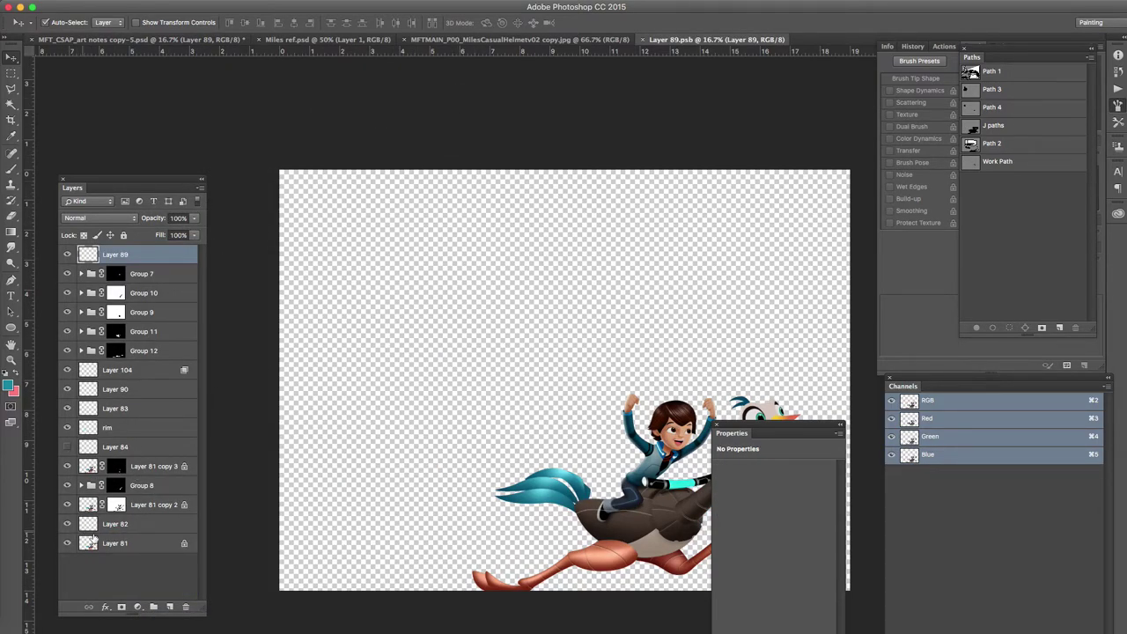
Step: Sample the ostrich's orange-brown leg colour from Layer 81 with the eyedropper limited to Current Layer, and close the smart object document
{"action": "left_click", "coordinate": [94, 540]}
{"action": "key", "text": "i"}
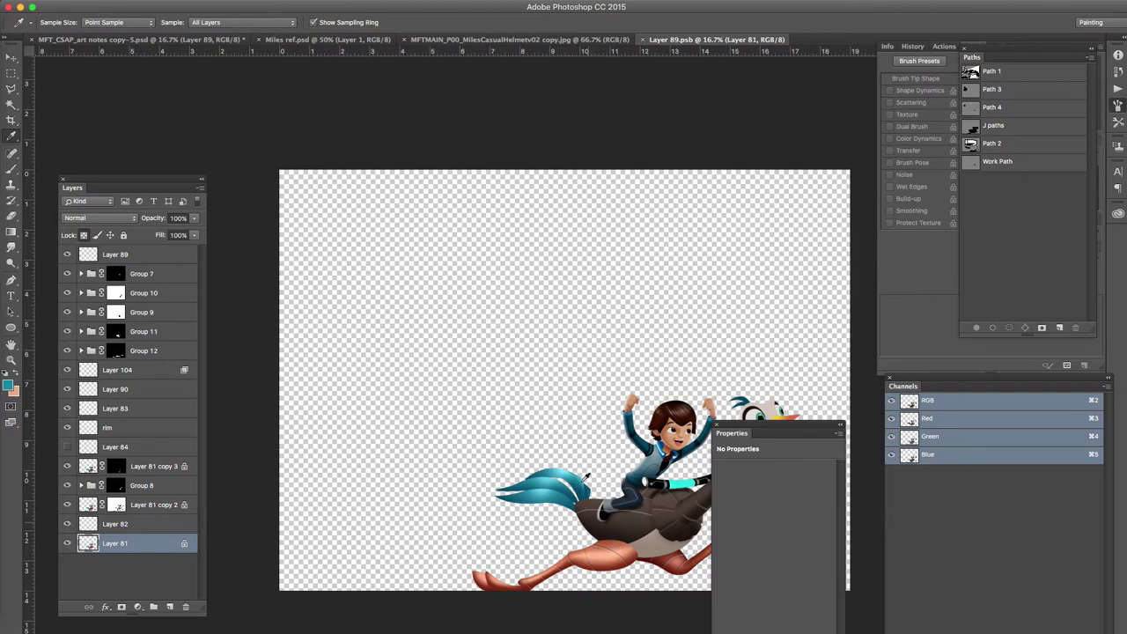
{"action": "left_click", "coordinate": [225, 22]}
{"action": "left_click", "coordinate": [234, 13]}
{"action": "left_click", "coordinate": [238, 22]}
{"action": "left_click", "coordinate": [234, 13]}
{"action": "left_click", "coordinate": [618, 560]}
{"action": "key", "text": "super+w"}
Step: Hide and show Group 11 to check which artwork it contains
{"action": "scroll", "coordinate": [510, 427], "scroll_direction": "up", "scroll_amount": 3}
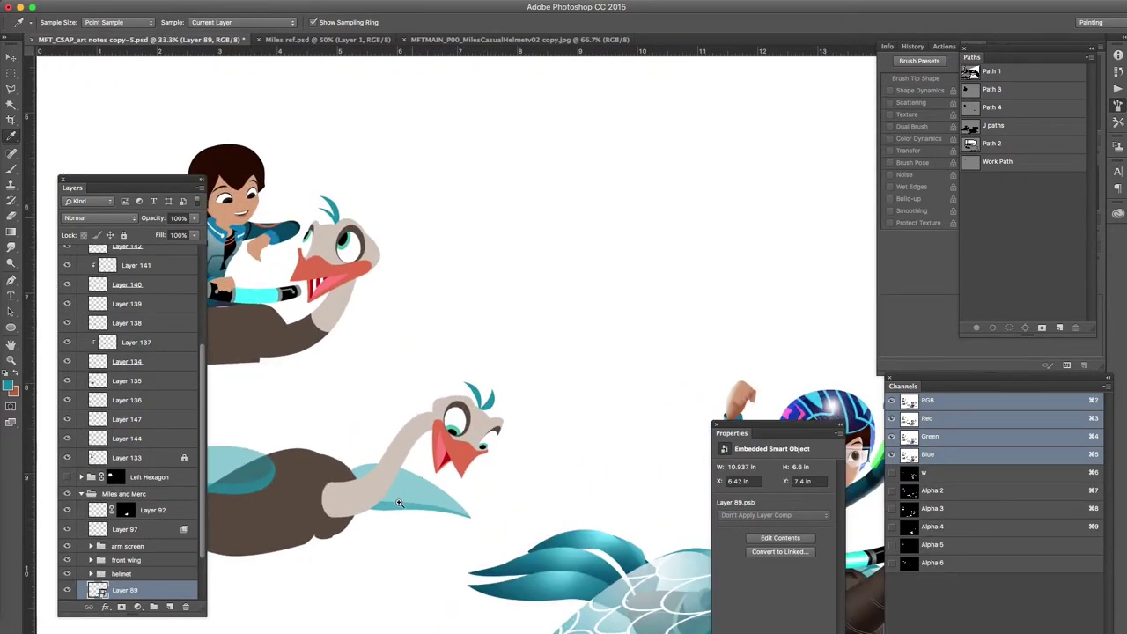
{"action": "scroll", "coordinate": [508, 357], "scroll_direction": "down", "scroll_amount": 5}
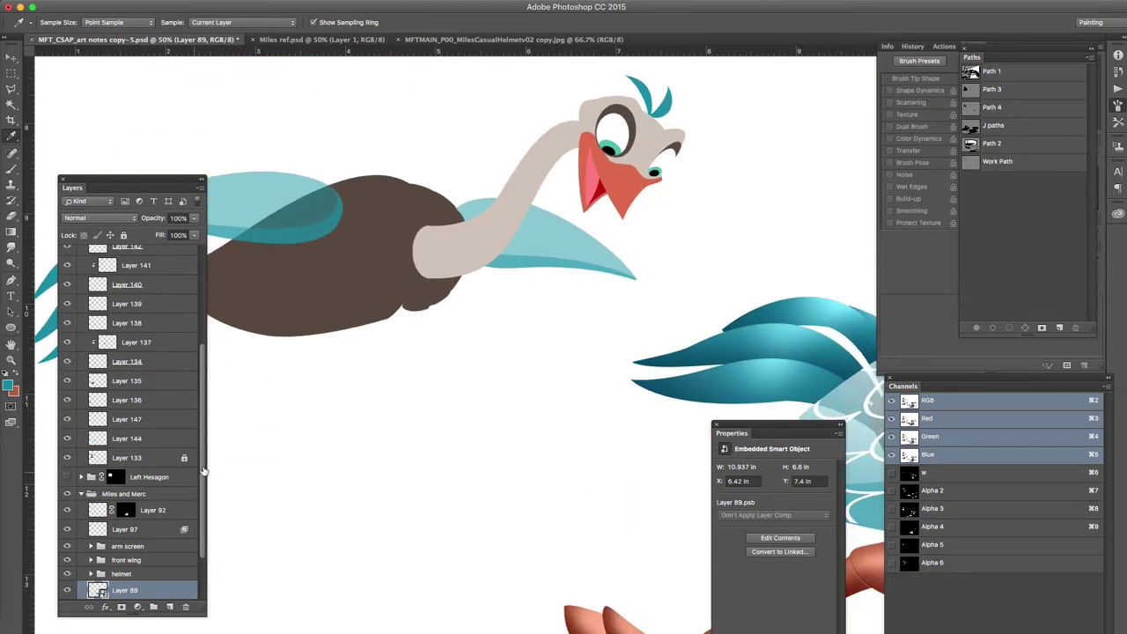
{"action": "scroll", "coordinate": [188, 339], "scroll_direction": "up", "scroll_amount": 5}
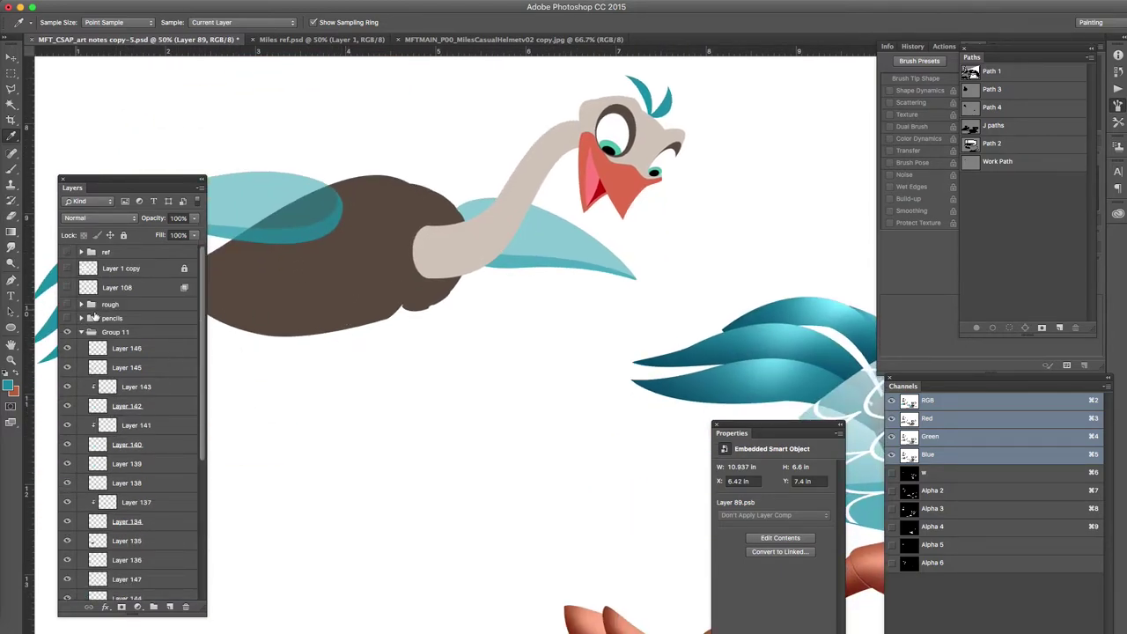
{"action": "left_click", "coordinate": [81, 332]}
{"action": "left_click", "coordinate": [67, 332]}
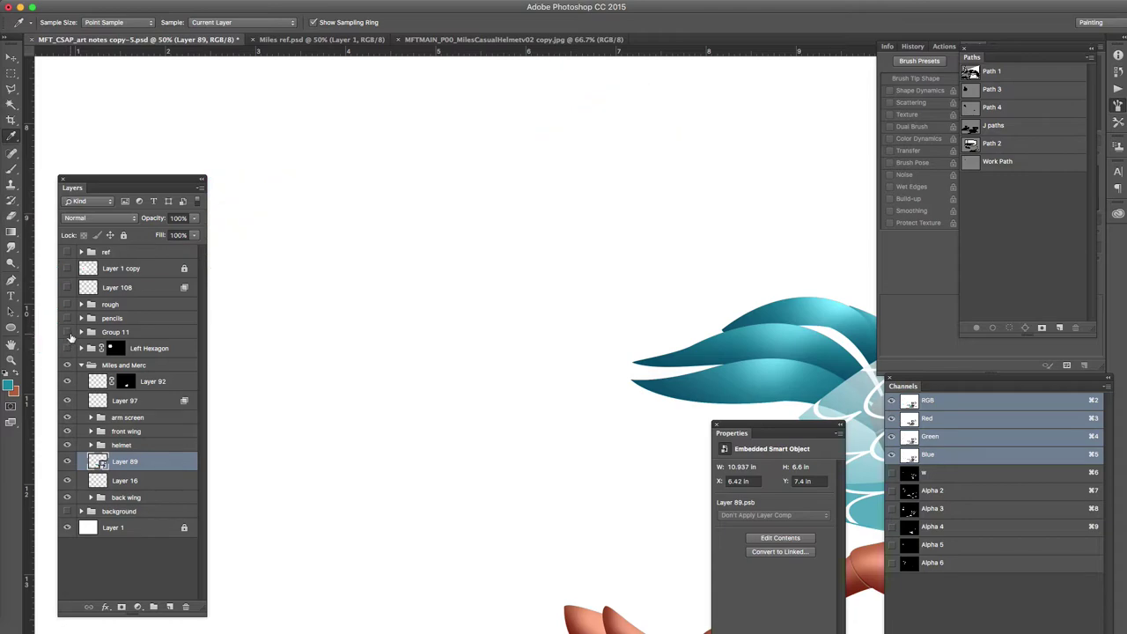
{"action": "left_click", "coordinate": [67, 332]}
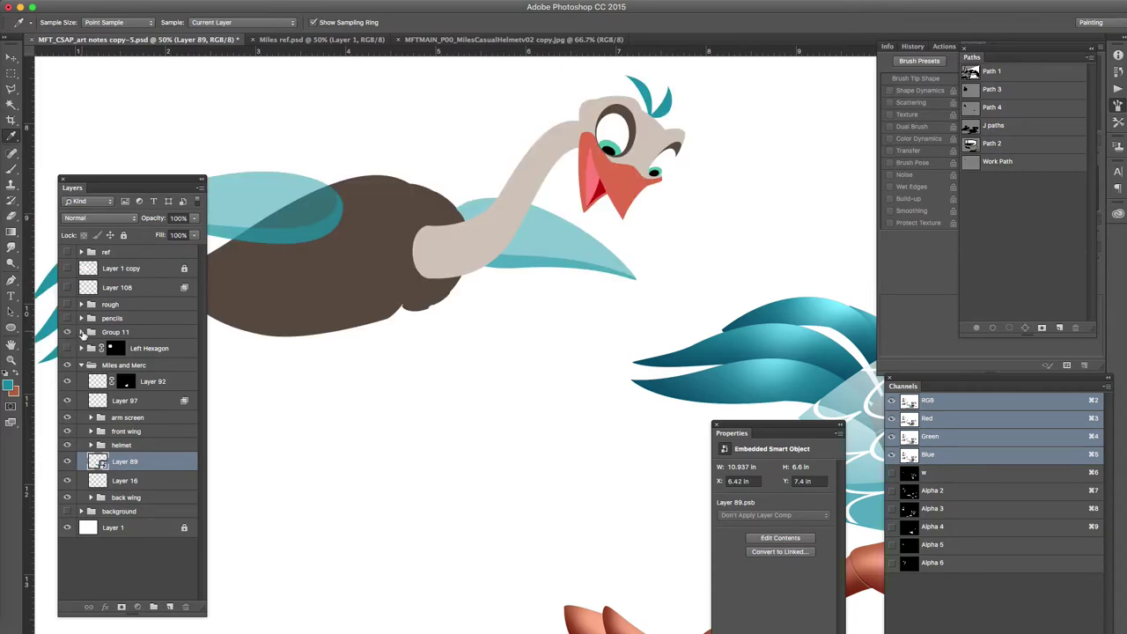
{"action": "left_click", "coordinate": [81, 332]}
{"action": "left_click", "coordinate": [166, 352]}
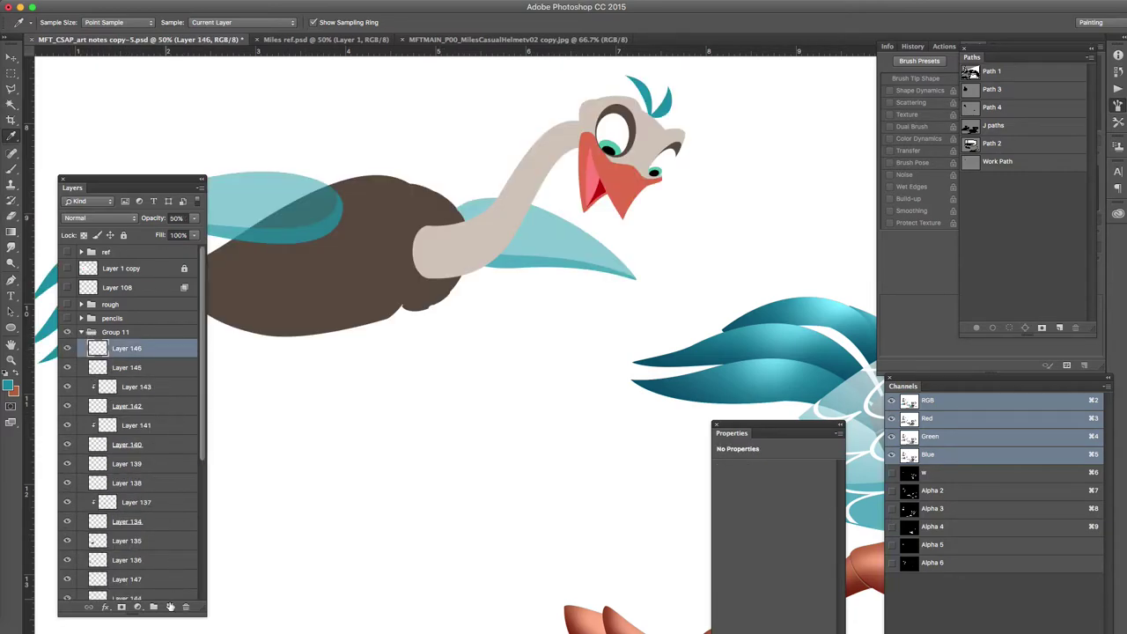
{"action": "left_click", "coordinate": [98, 347], "text": "super"}
{"action": "left_click", "coordinate": [138, 391]}
{"action": "key", "text": "super+d"}
{"action": "key", "text": "super+z"}
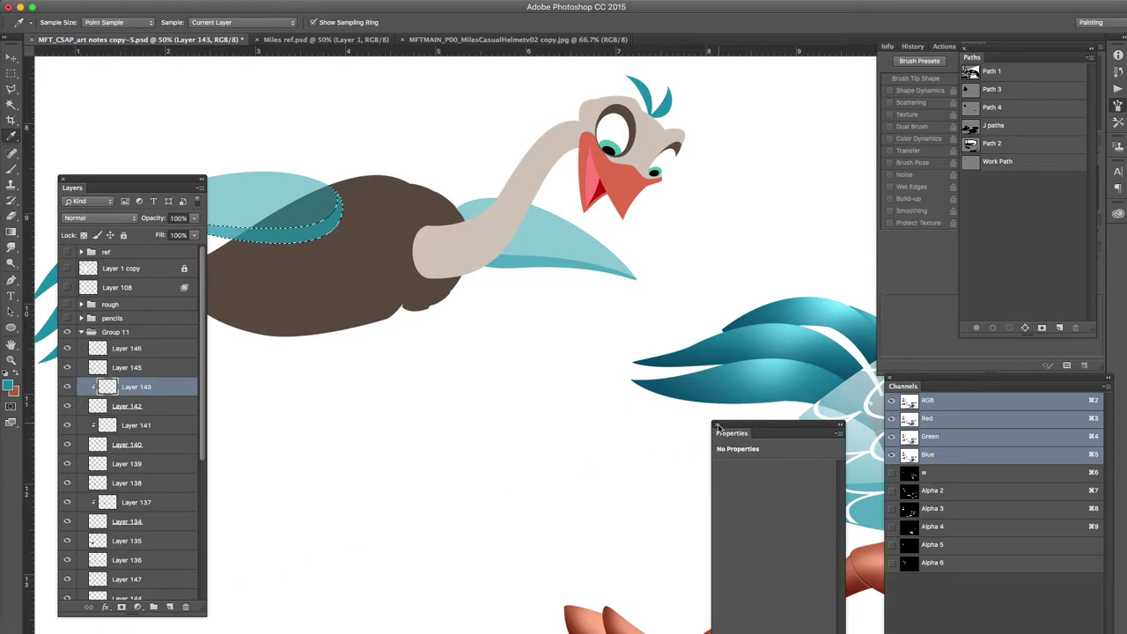
Step: Select the flying ostrich's near thigh outline in J paths and make the sampled orange-brown the foreground colour
{"action": "left_click", "coordinate": [717, 425]}
{"action": "left_click", "coordinate": [990, 126]}
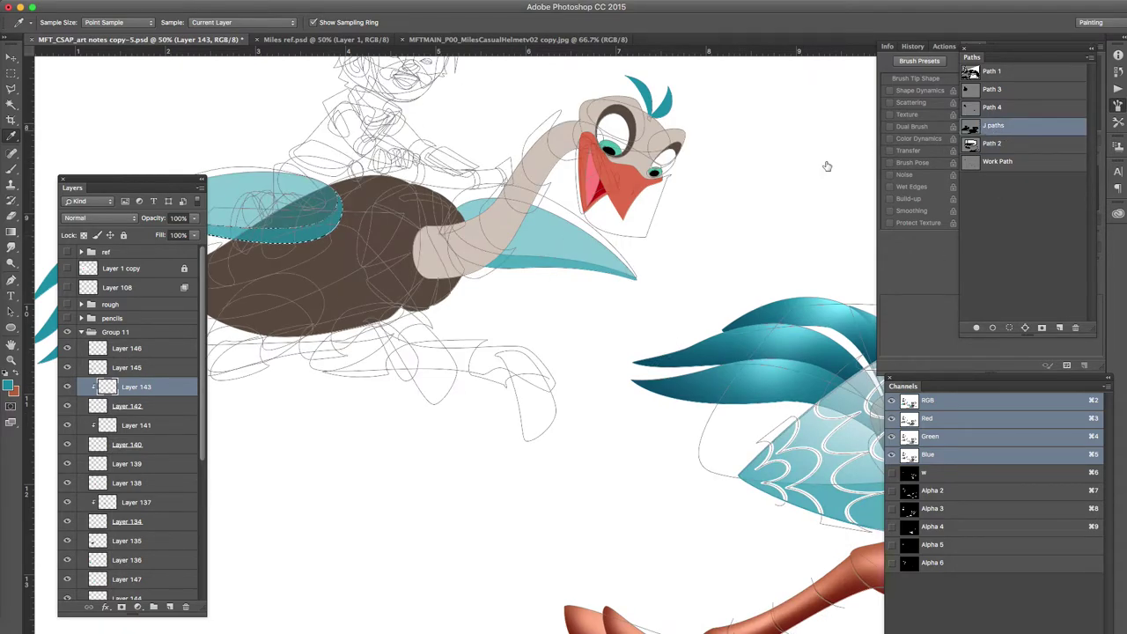
{"action": "left_click_drag", "start_coordinate": [391, 292], "coordinate": [421, 302]}
{"action": "left_click", "coordinate": [358, 282]}
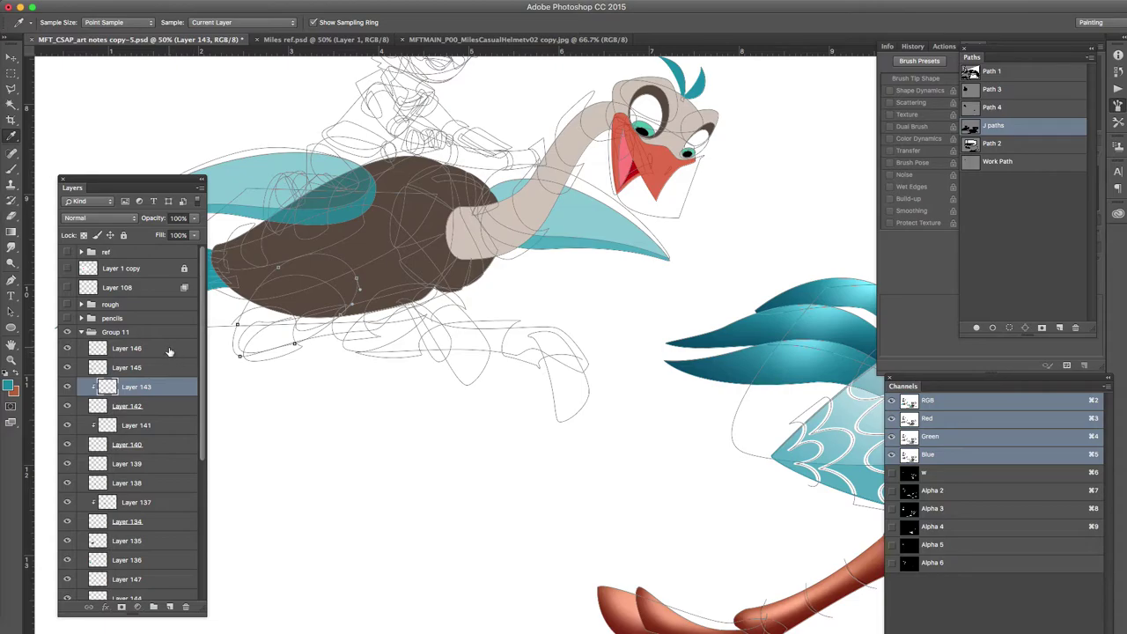
{"action": "left_click", "coordinate": [166, 349]}
{"action": "key", "text": "x"}
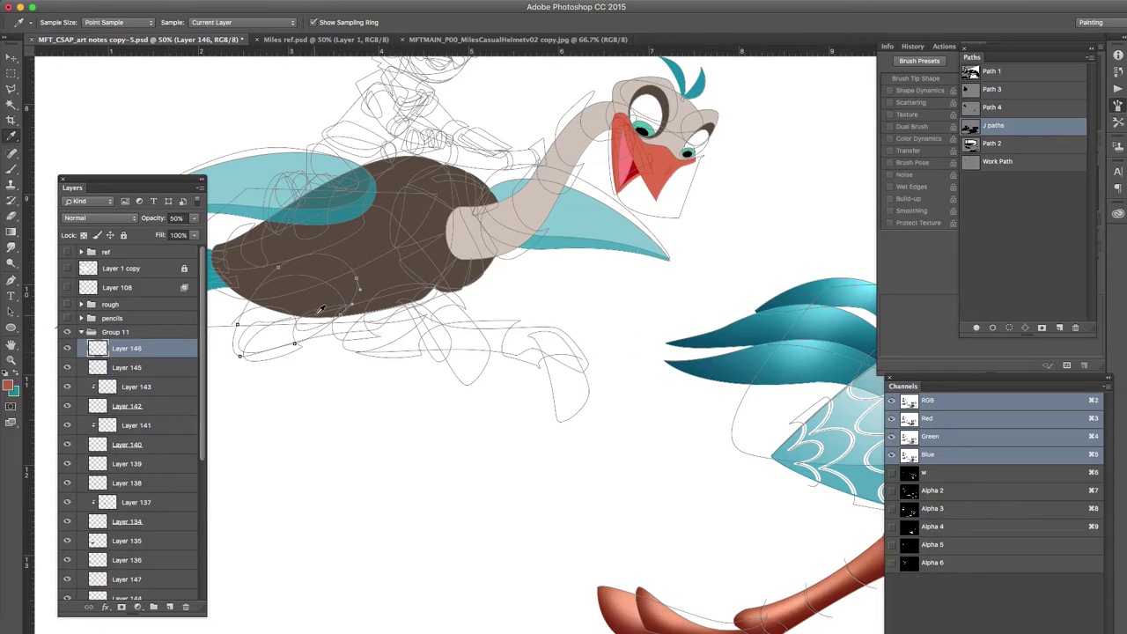
{"action": "key", "text": "super+z"}
{"action": "left_click", "coordinate": [975, 328]}
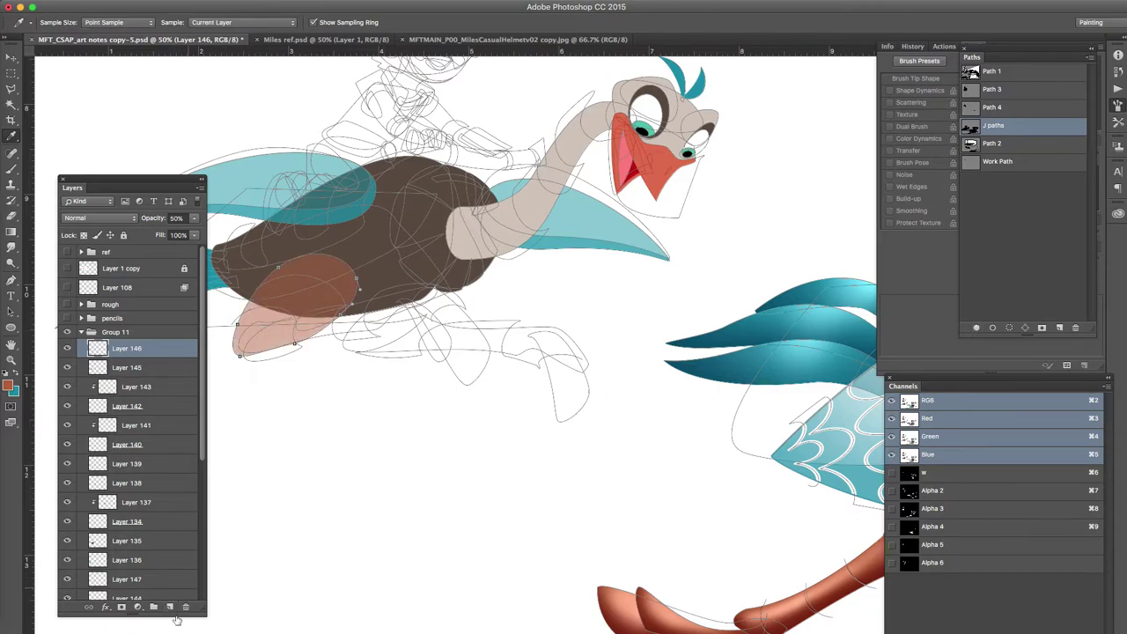
{"action": "key", "text": "super+z"}
Step: Fill the flying ostrich's thigh, lower leg and foot paths with the orange-brown on a new layer above Layer 146
{"action": "left_click", "coordinate": [170, 607]}
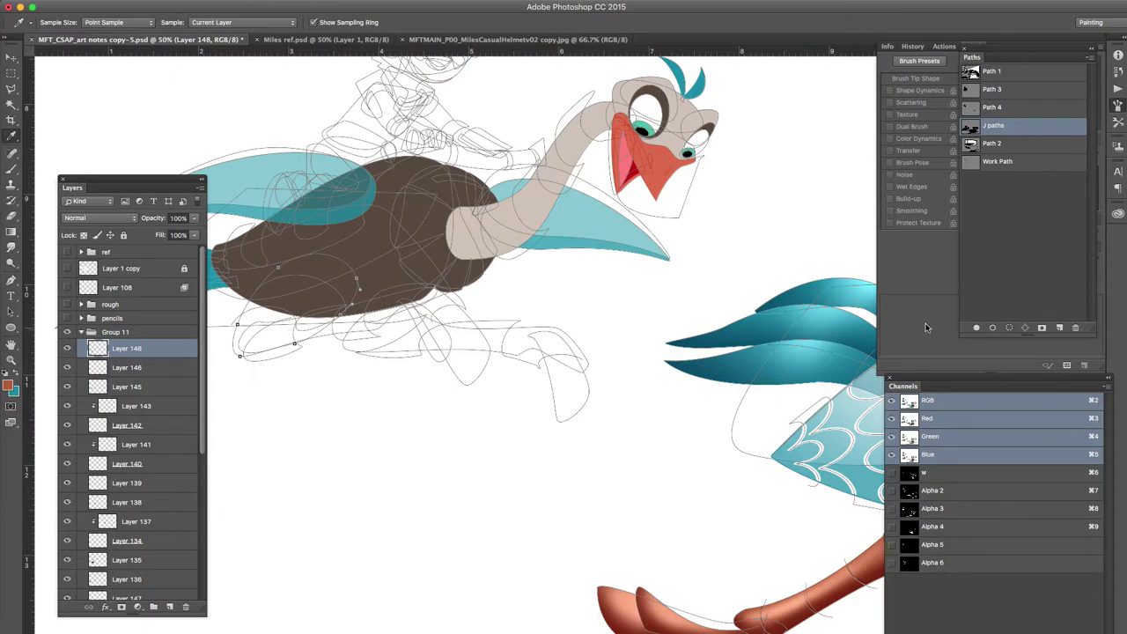
{"action": "key", "text": "alt+BackSpace"}
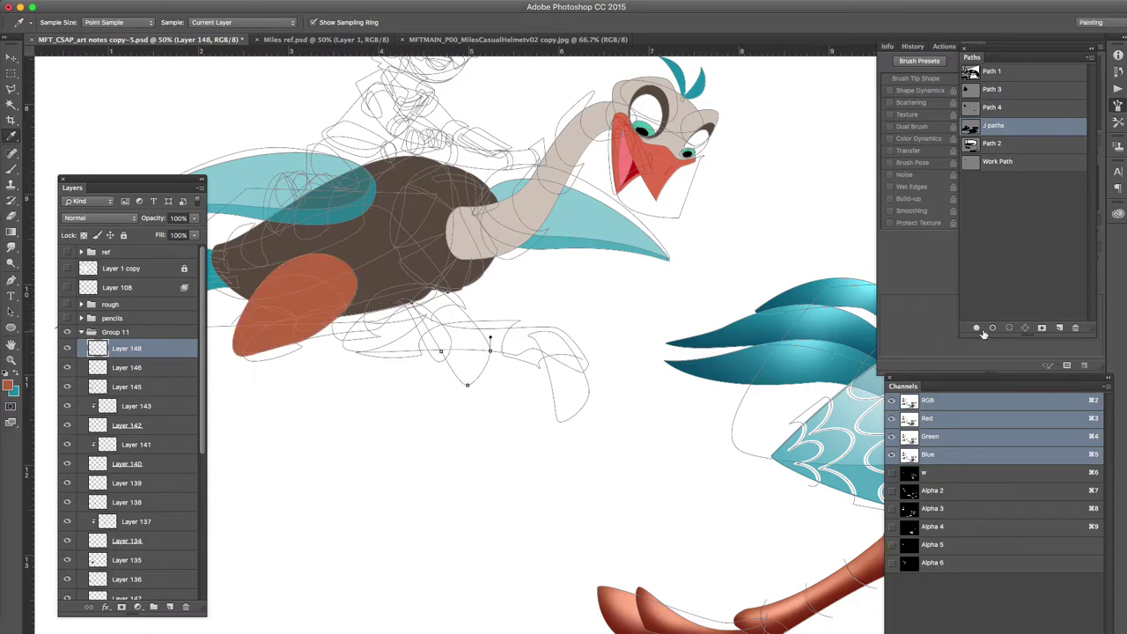
{"action": "key", "text": "alt+BackSpace"}
{"action": "left_click", "coordinate": [381, 329]}
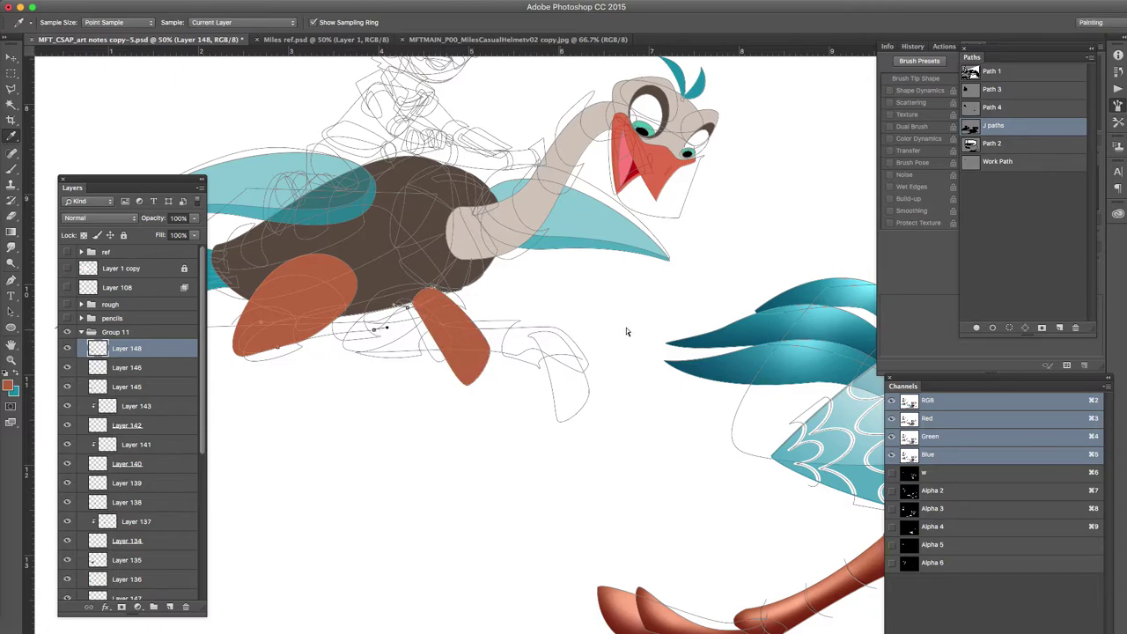
{"action": "left_click", "coordinate": [975, 327]}
{"action": "left_click", "coordinate": [587, 374]}
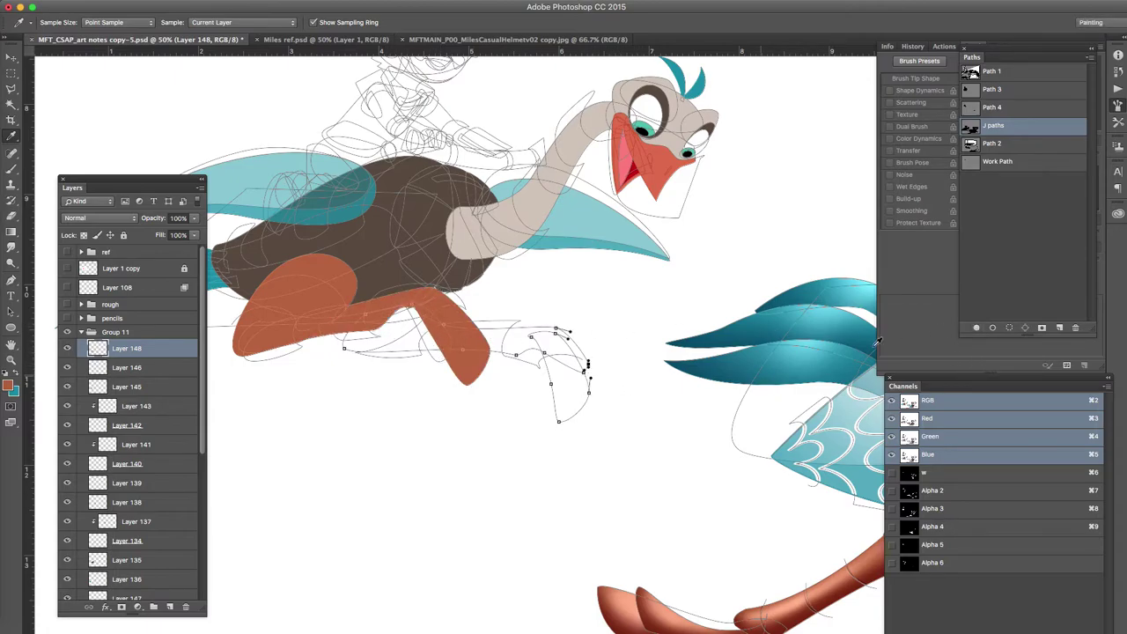
{"action": "left_click", "coordinate": [975, 327]}
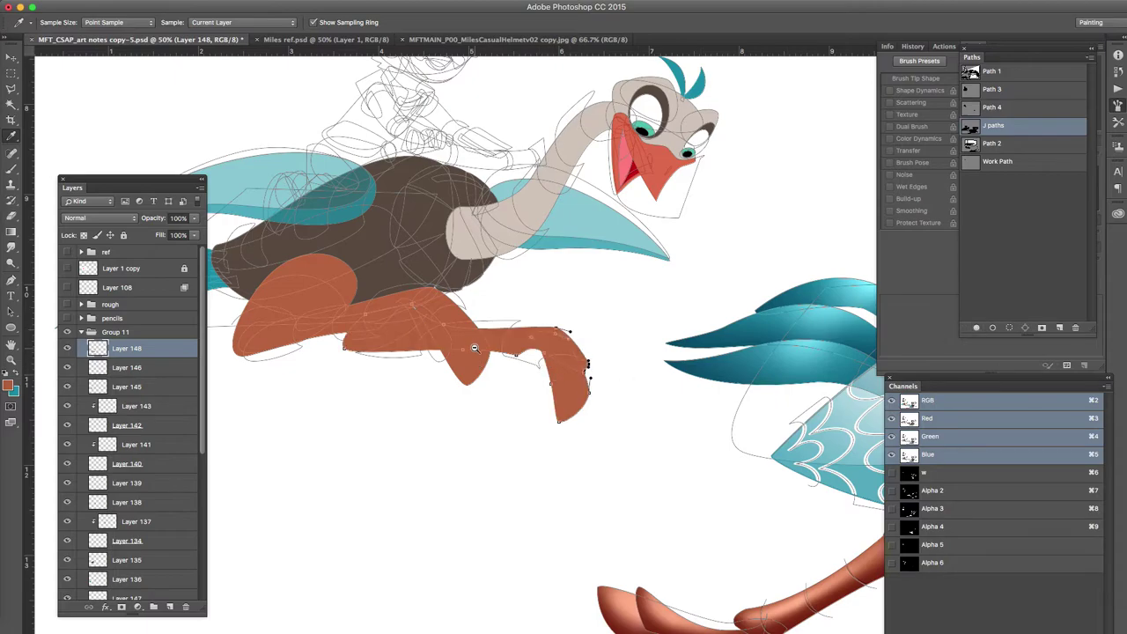
Step: Fill the small white gap between belly and leg with the body's brown on Layer 135, within a rectangular selection
{"action": "scroll", "coordinate": [445, 295], "scroll_direction": "up", "scroll_amount": 3}
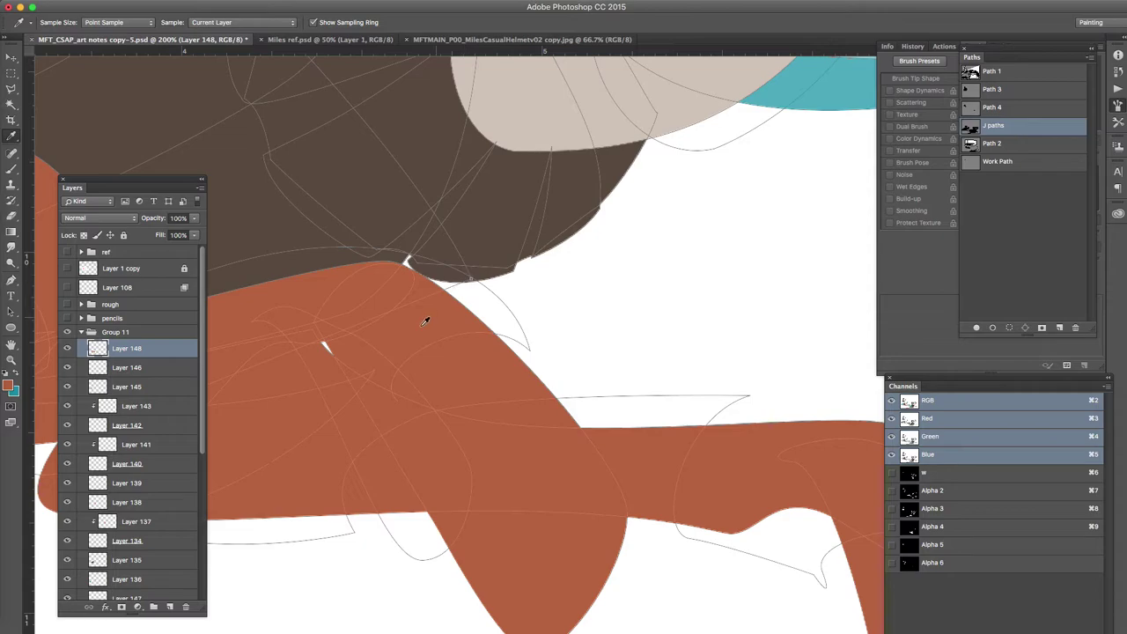
{"action": "key", "text": "m"}
{"action": "left_click_drag", "start_coordinate": [505, 224], "coordinate": [374, 306]}
{"action": "key", "text": "v"}
{"action": "left_click", "coordinate": [480, 207]}
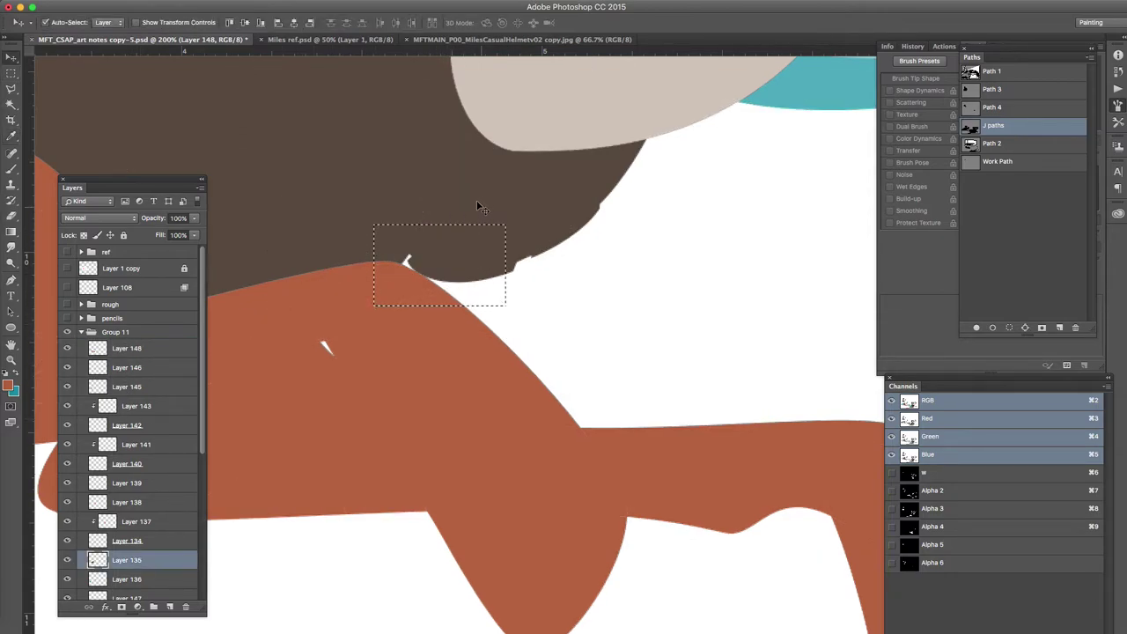
{"action": "key", "text": "i"}
{"action": "key", "text": "ctrl+d"}
{"action": "key", "text": "ctrl+shift+d"}
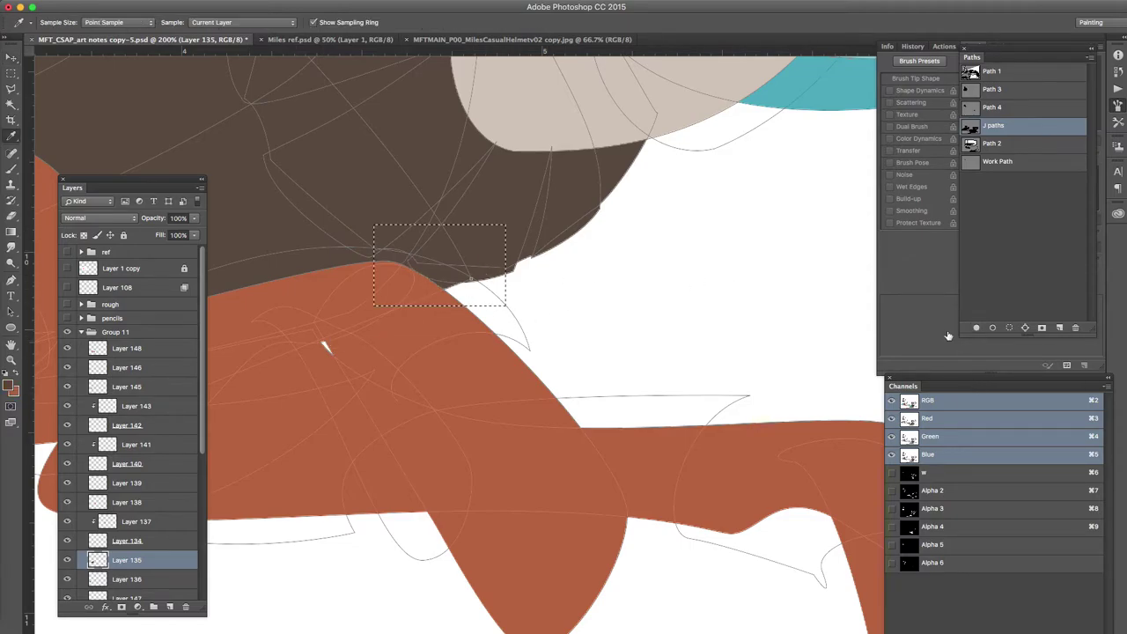
Step: Select the ostrich's lower belly area by combining a rectangular marquee with the belly path from J paths
{"action": "key", "text": "ctrl+minus"}
{"action": "key", "text": "ctrl+minus"}
{"action": "key", "text": "ctrl+minus"}
{"action": "key", "text": "ctrl+minus"}
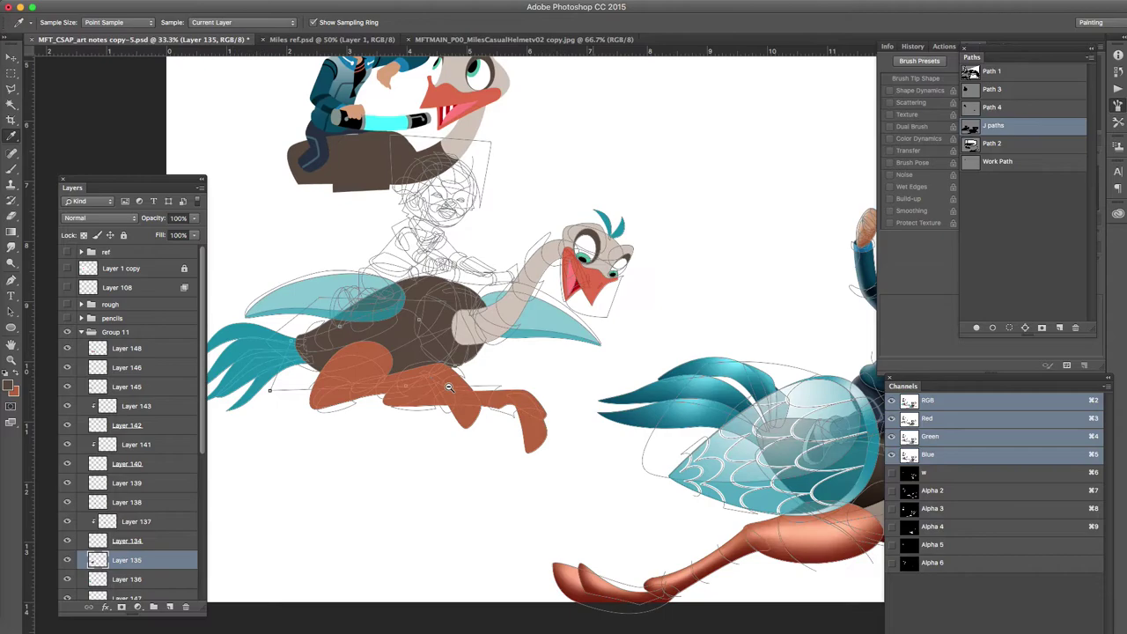
{"action": "left_click", "coordinate": [411, 348]}
{"action": "key", "text": "m"}
{"action": "left_click_drag", "start_coordinate": [457, 333], "coordinate": [313, 385]}
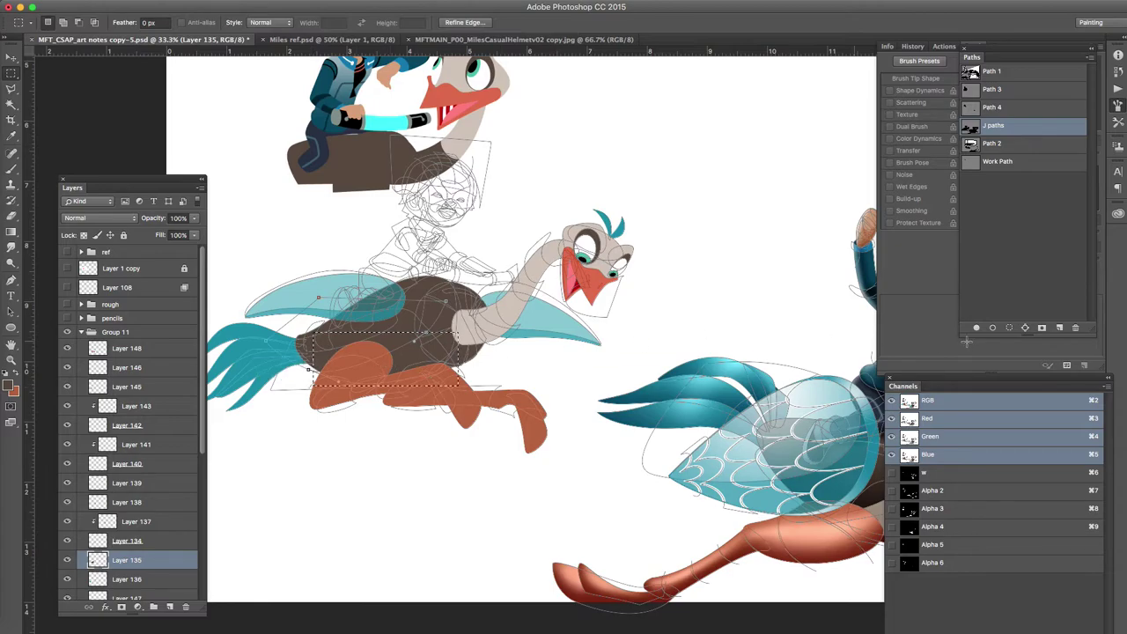
{"action": "left_click", "coordinate": [1009, 328], "text": "alt"}
{"action": "left_click", "coordinate": [622, 462]}
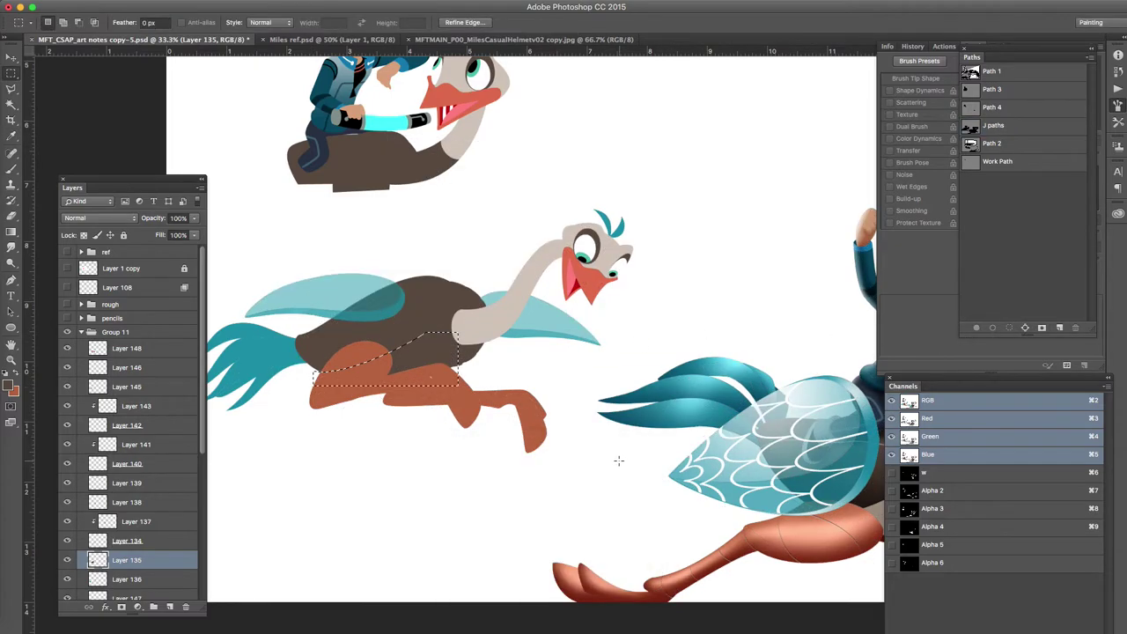
Step: Create a new layer clipped to the body's Layer 135
{"action": "key", "text": "i"}
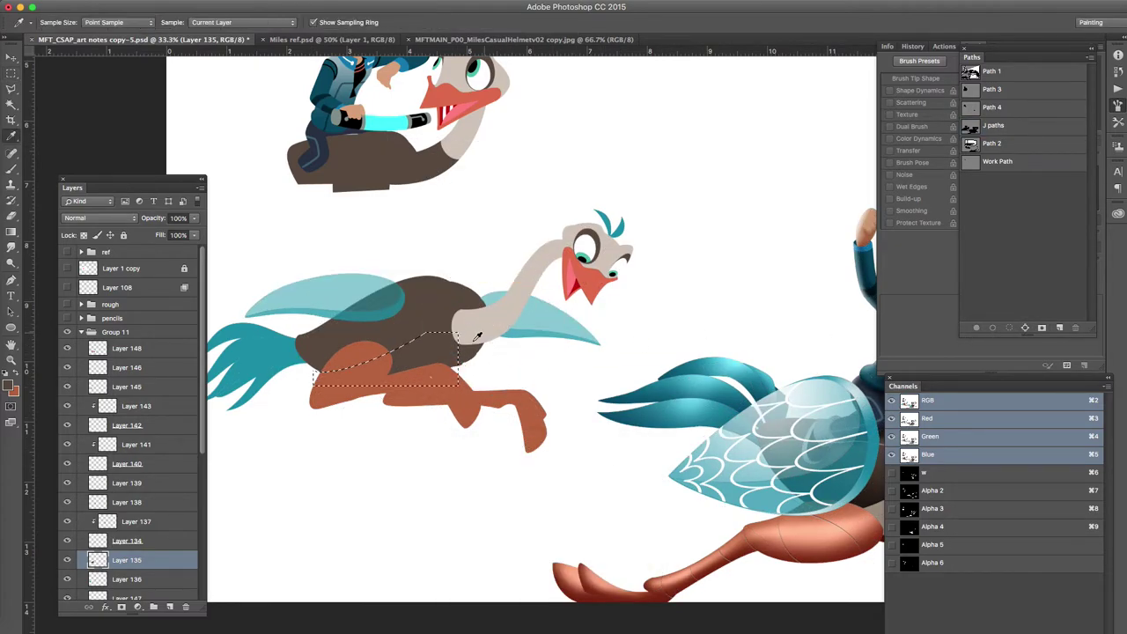
{"action": "left_click", "coordinate": [170, 608]}
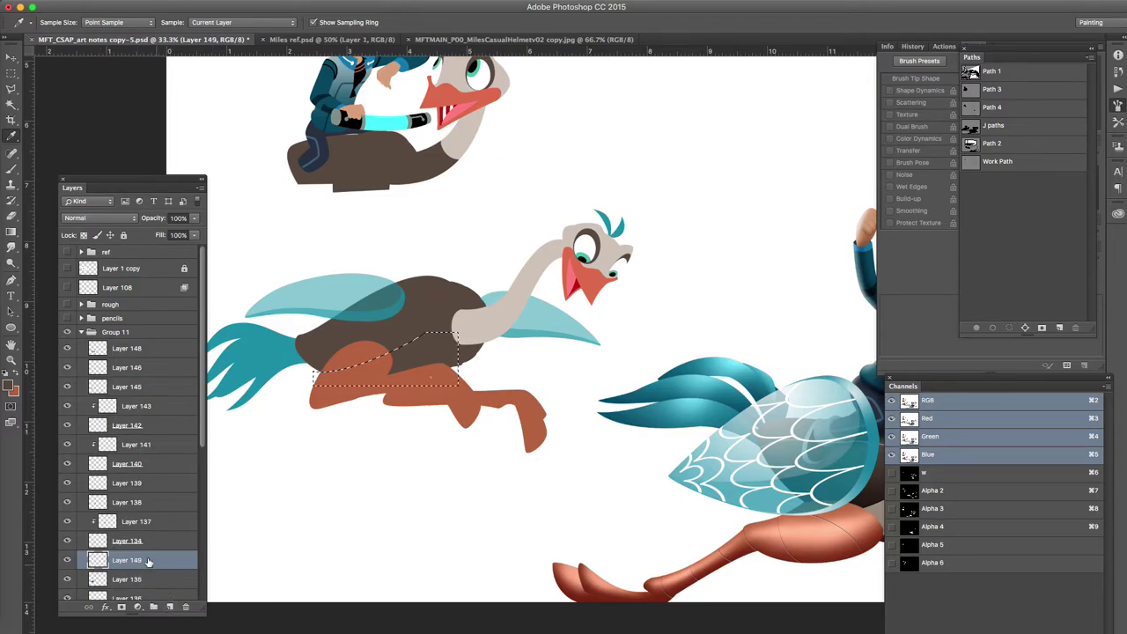
{"action": "left_click", "coordinate": [481, 327]}
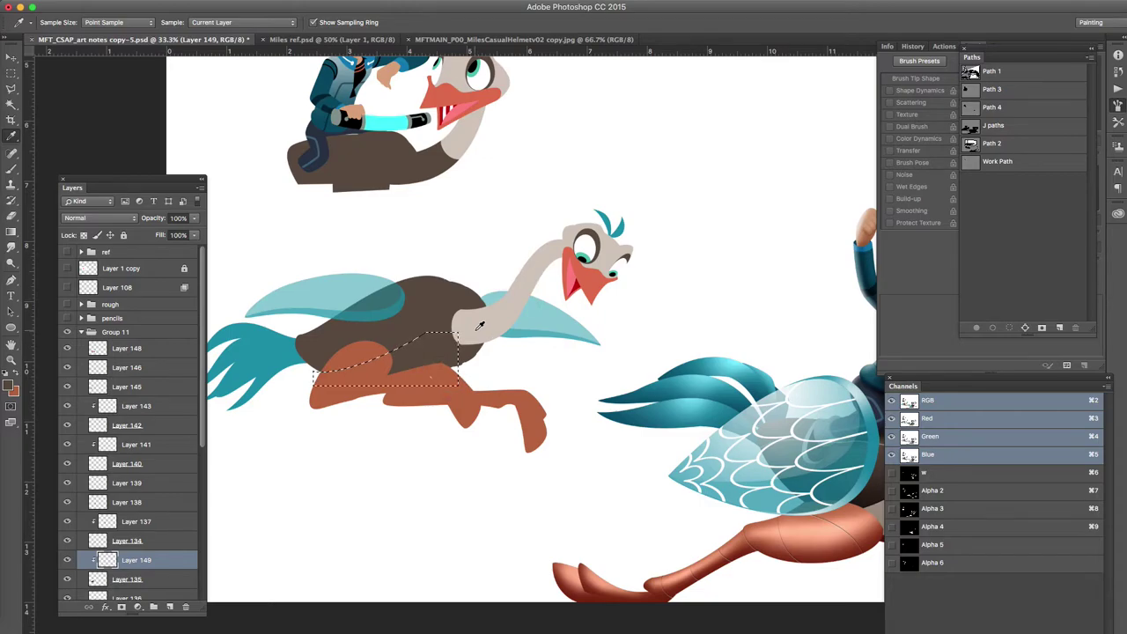
Step: Sample the neck's beige from Layer 134 as the background colour and make the clipped Layer 149 active
{"action": "key", "text": "v"}
{"action": "left_click", "coordinate": [481, 335]}
{"action": "key", "text": "i"}
{"action": "left_click", "coordinate": [482, 335]}
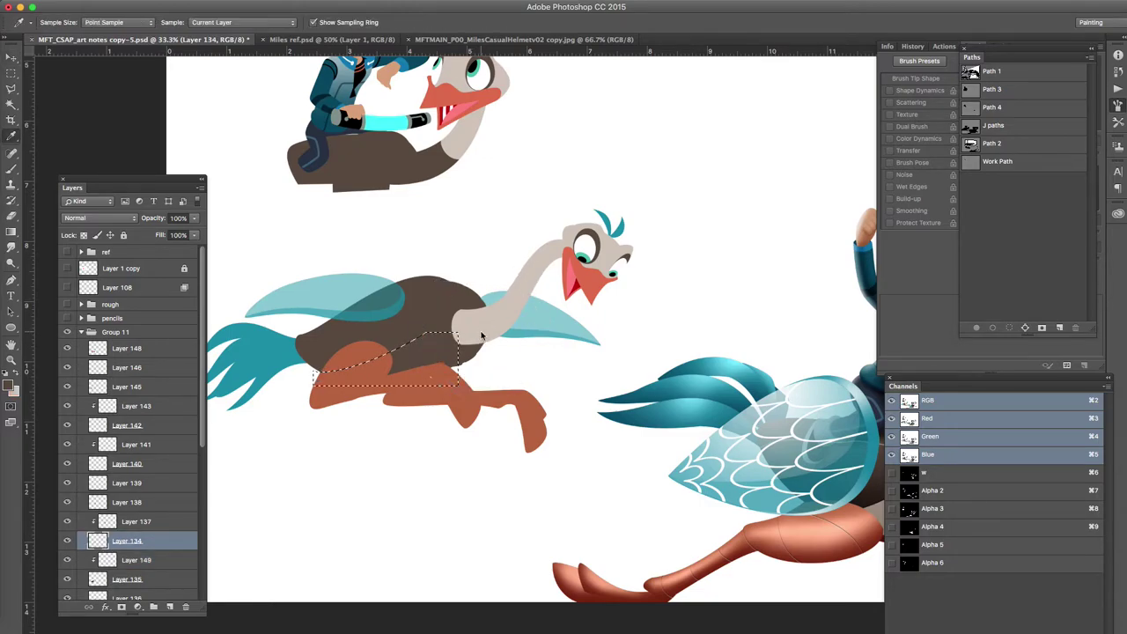
{"action": "key", "text": "v"}
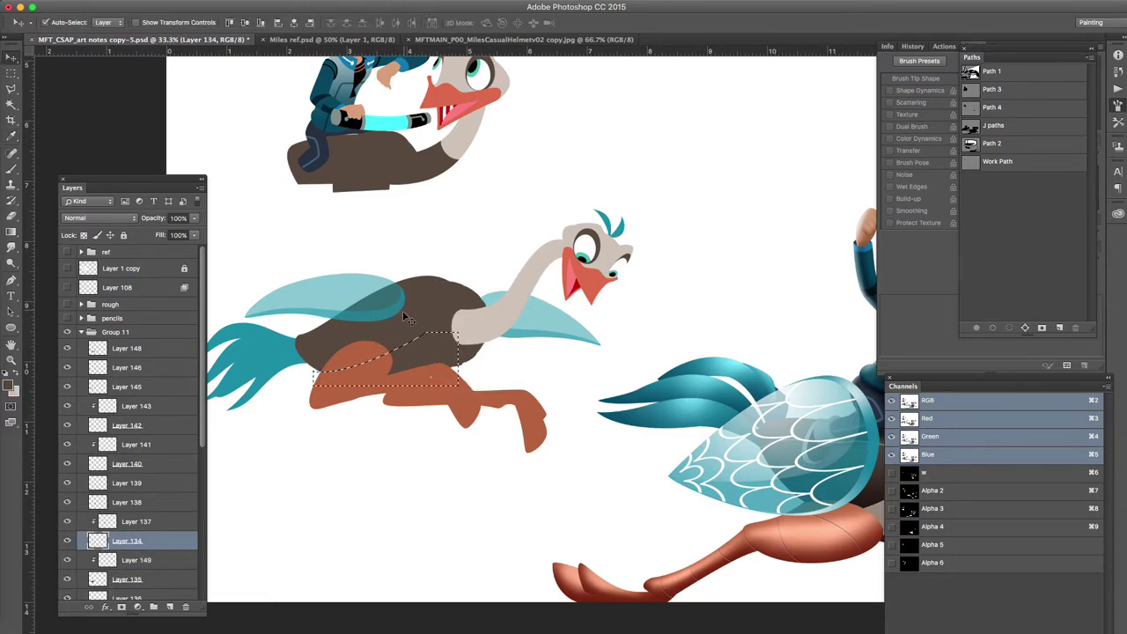
{"action": "left_click", "coordinate": [396, 335]}
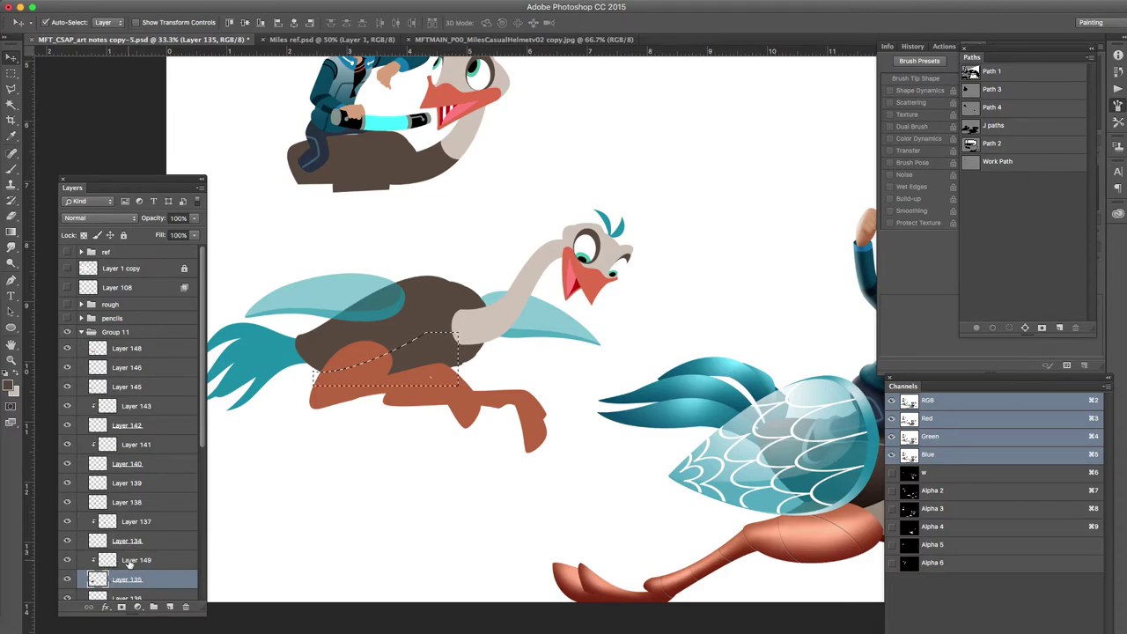
{"action": "left_click", "coordinate": [106, 564]}
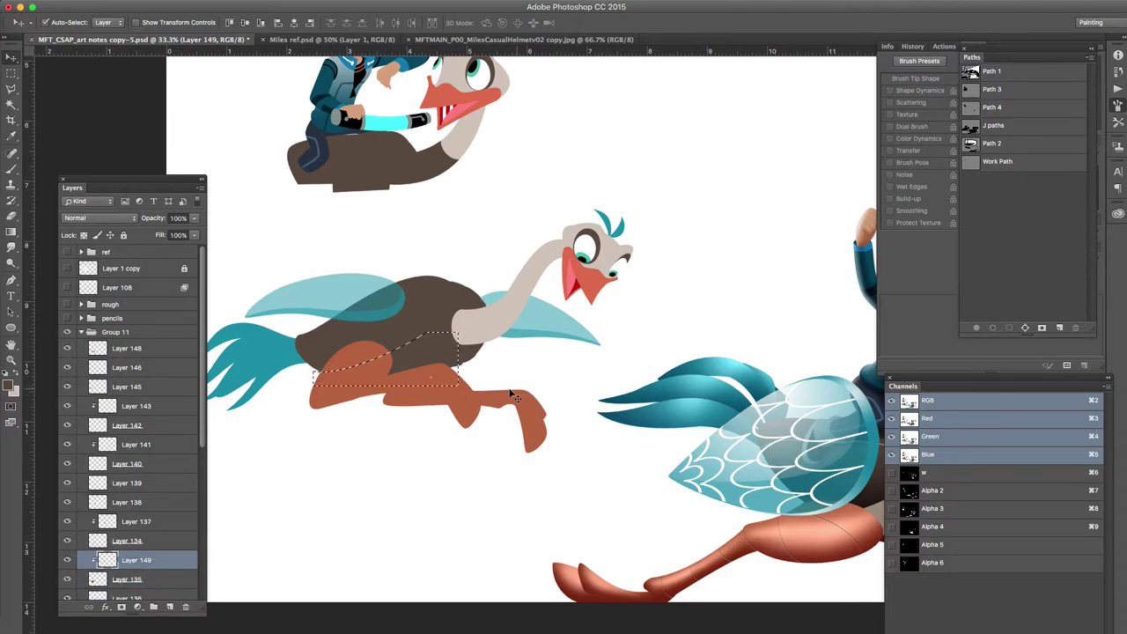
Step: Fill the lower belly selection with beige and the chest shape from J paths with the body's brown on Layer 149
{"action": "key", "text": "super+BackSpace"}
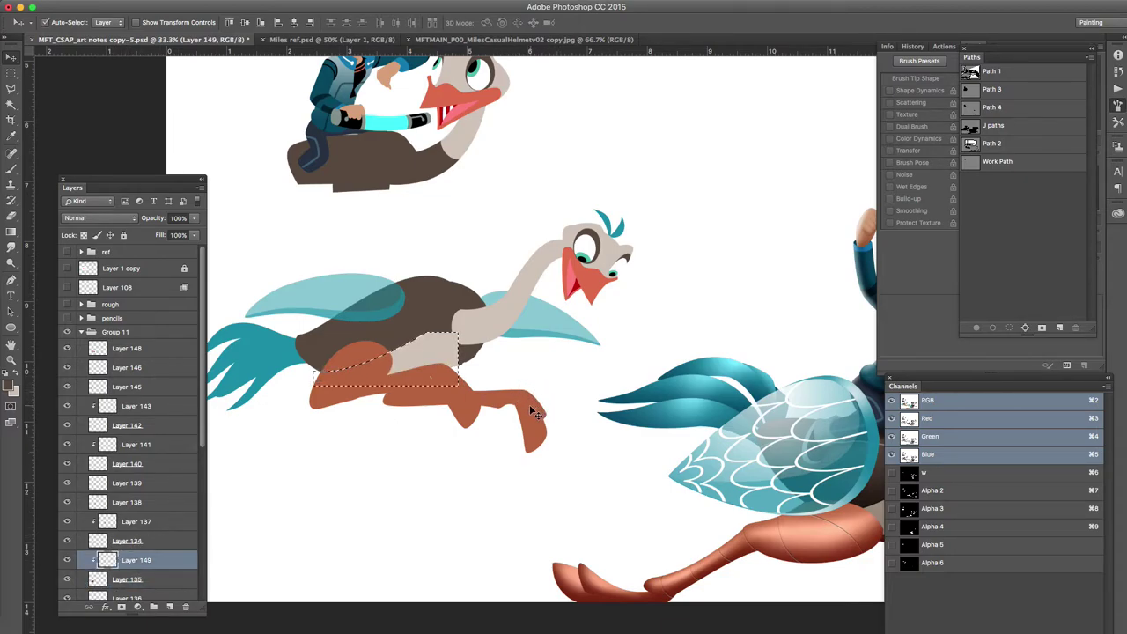
{"action": "left_click", "coordinate": [992, 143]}
{"action": "left_click", "coordinate": [993, 126]}
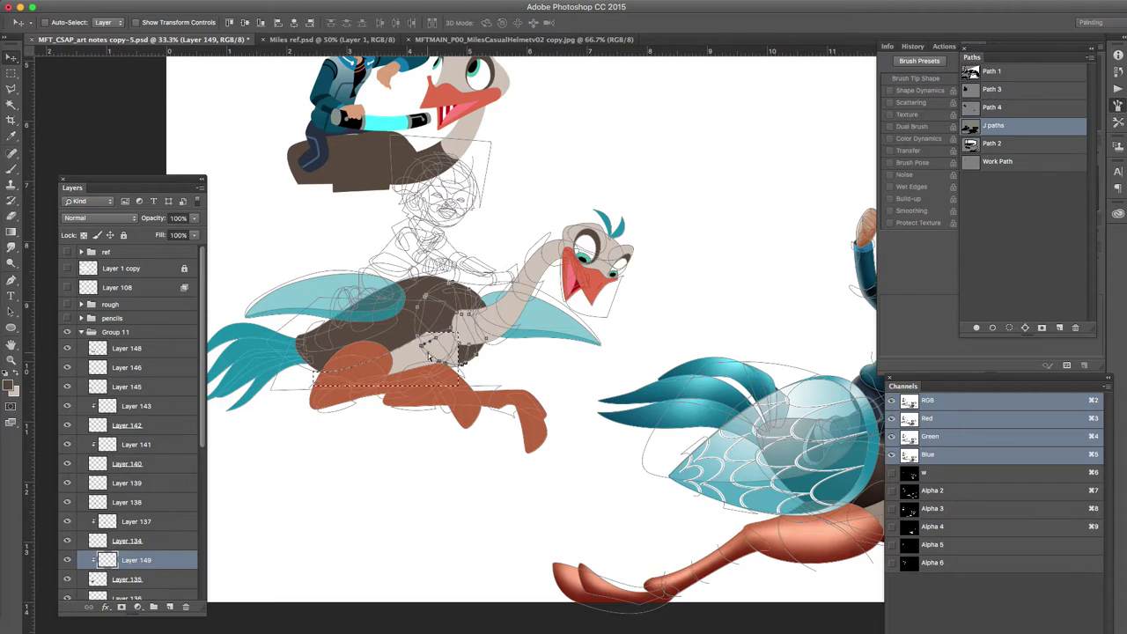
{"action": "left_click", "coordinate": [1010, 327]}
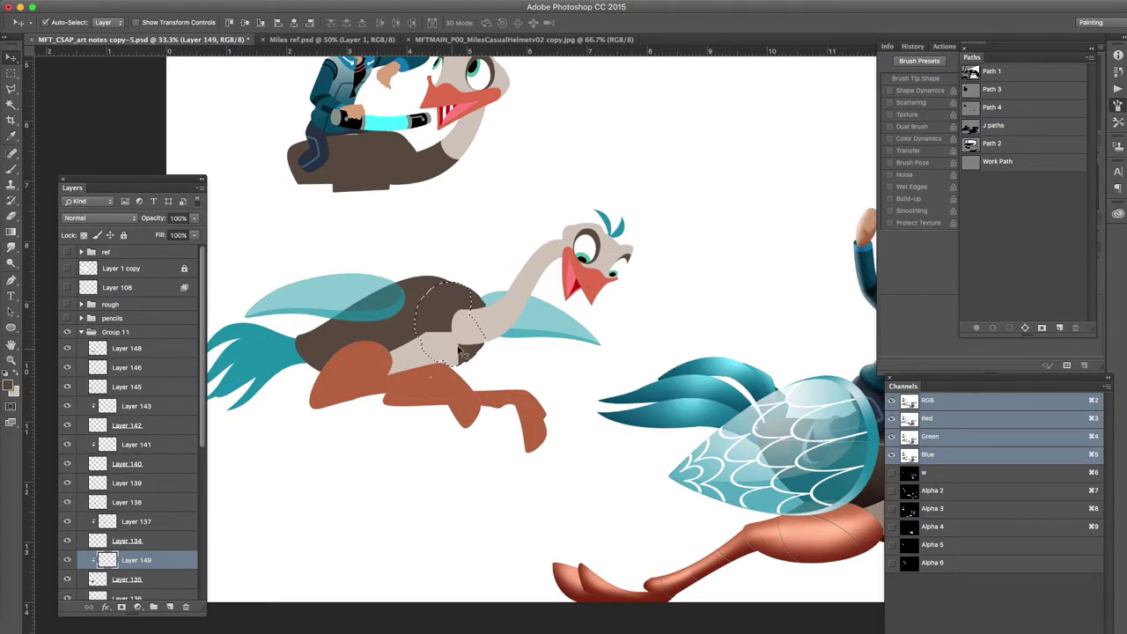
{"action": "key", "text": "alt+BackSpace"}
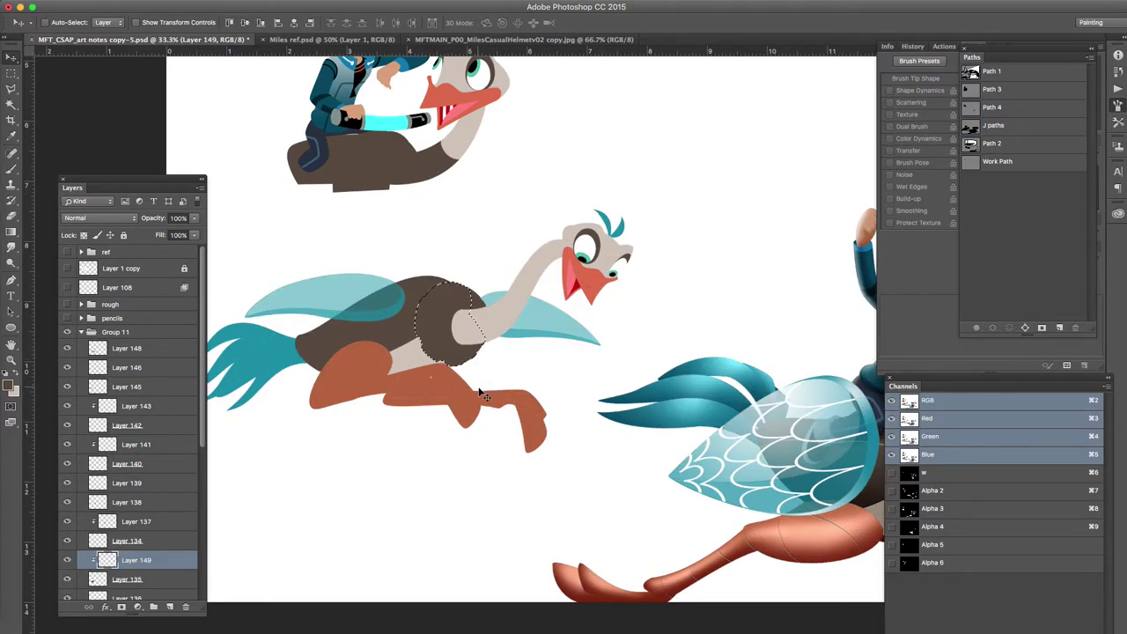
{"action": "key", "text": "ctrl+d"}
Step: Create a new layer above the beak's Layer 138 and clip it to that layer
{"action": "left_click", "coordinate": [529, 349], "text": "alt"}
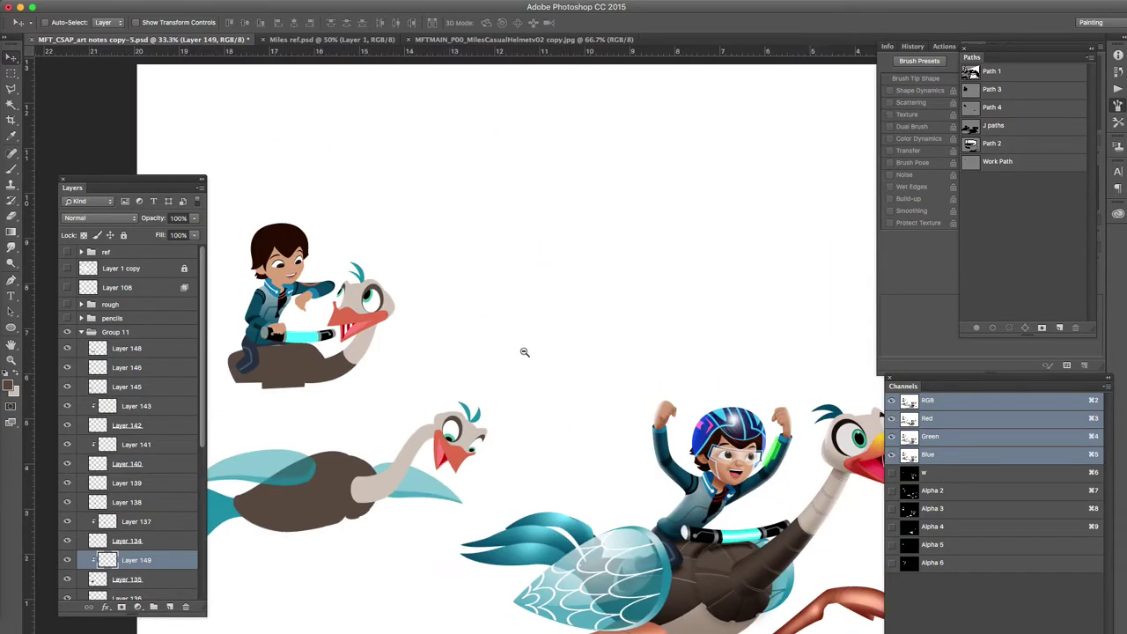
{"action": "left_click", "coordinate": [448, 436], "text": "super"}
{"action": "left_click", "coordinate": [447, 436], "text": "super"}
{"action": "left_click", "coordinate": [448, 436], "text": "super"}
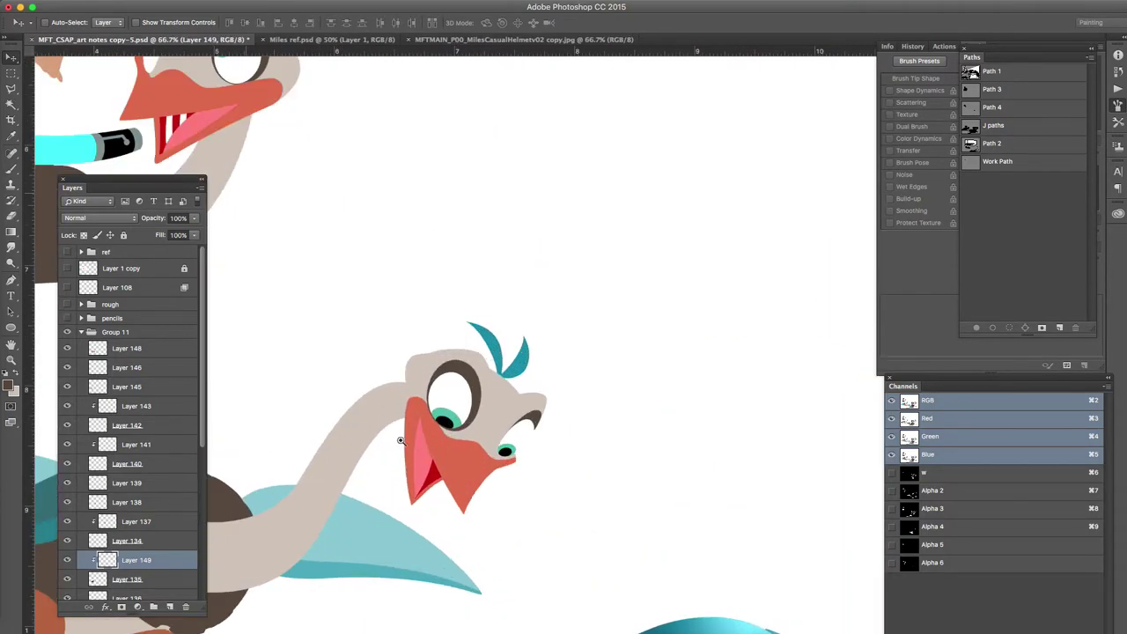
{"action": "left_click", "coordinate": [446, 454]}
{"action": "left_click", "coordinate": [170, 607]}
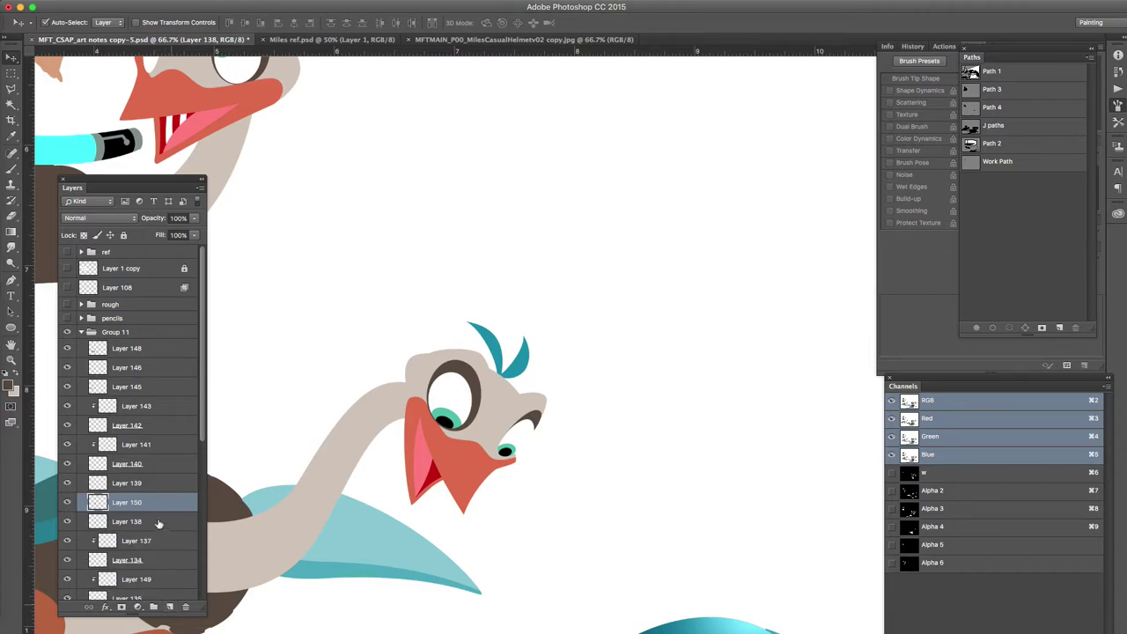
{"action": "left_click", "coordinate": [161, 510], "text": "alt"}
Step: Set the foreground colour to a fully saturated bright yellow for the Gradient tool
{"action": "left_click", "coordinate": [12, 232]}
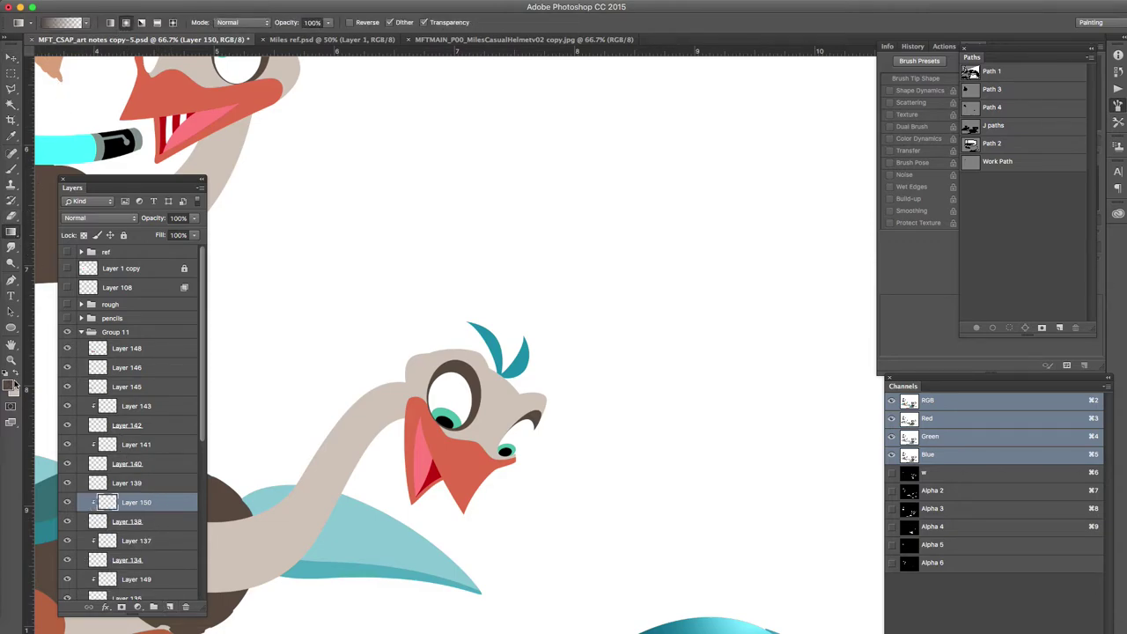
{"action": "left_click", "coordinate": [12, 383]}
{"action": "left_click", "coordinate": [760, 202]}
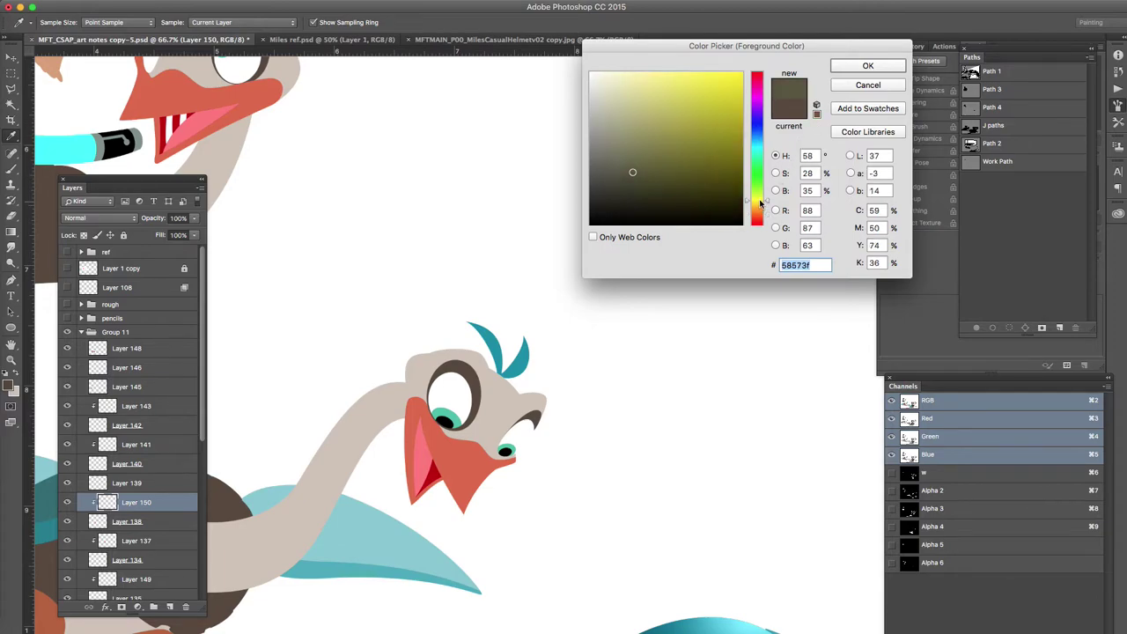
{"action": "left_click", "coordinate": [741, 73]}
{"action": "left_click", "coordinate": [767, 207]}
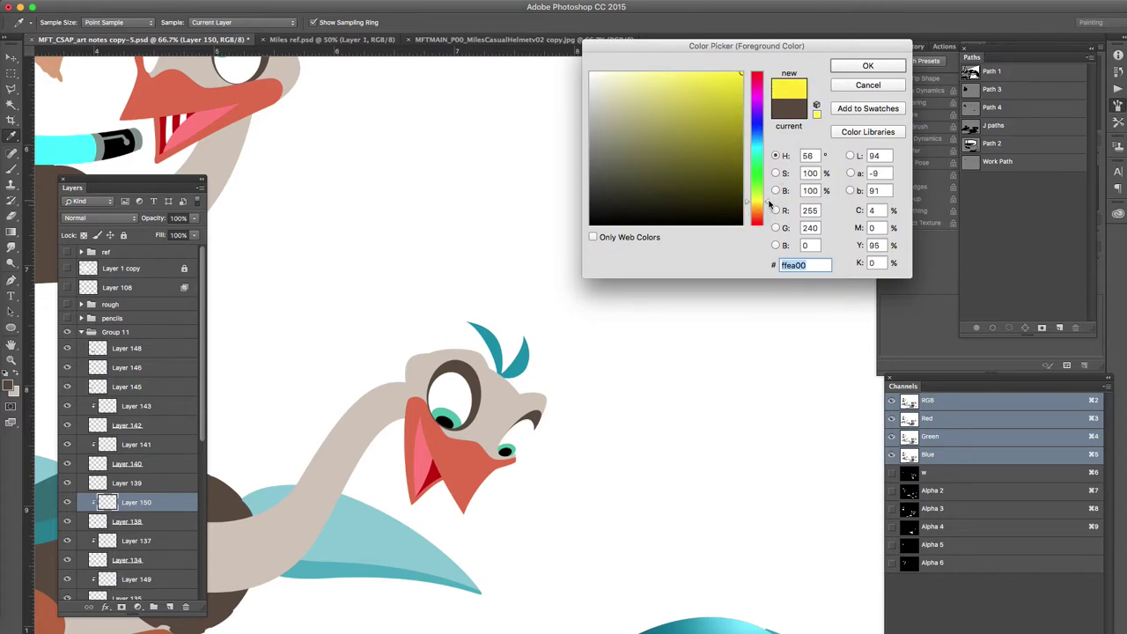
{"action": "left_click", "coordinate": [858, 66]}
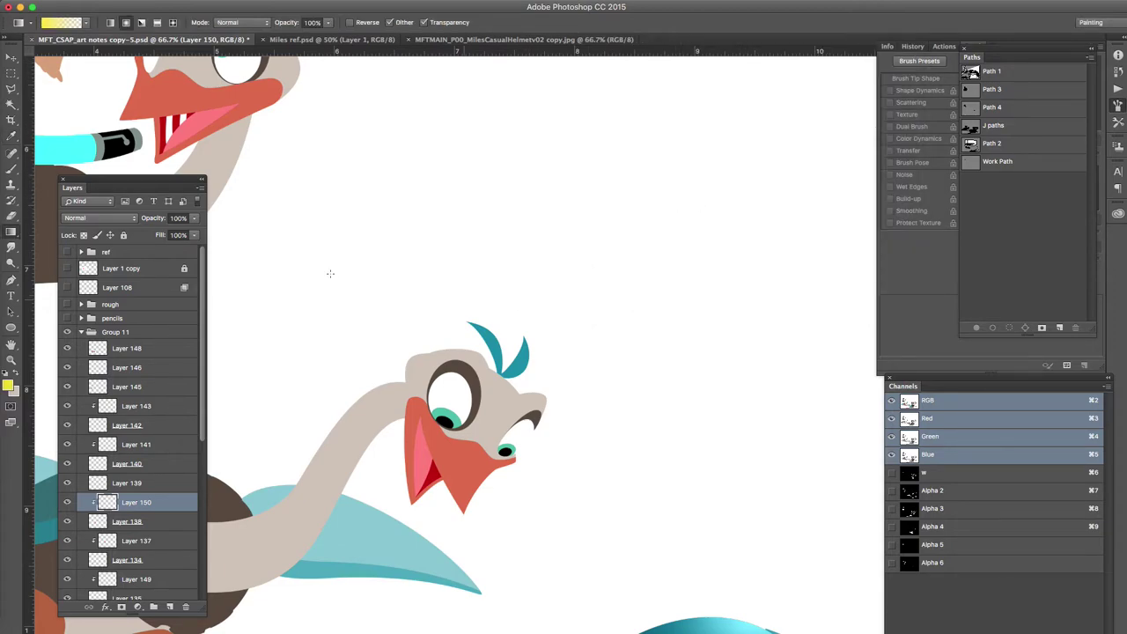
{"action": "left_click_drag", "start_coordinate": [460, 480], "coordinate": [462, 481]}
Step: Load Layer 137's outline around the open beak as a selection and create a new layer above Layer 150
{"action": "left_click", "coordinate": [475, 455], "text": "super"}
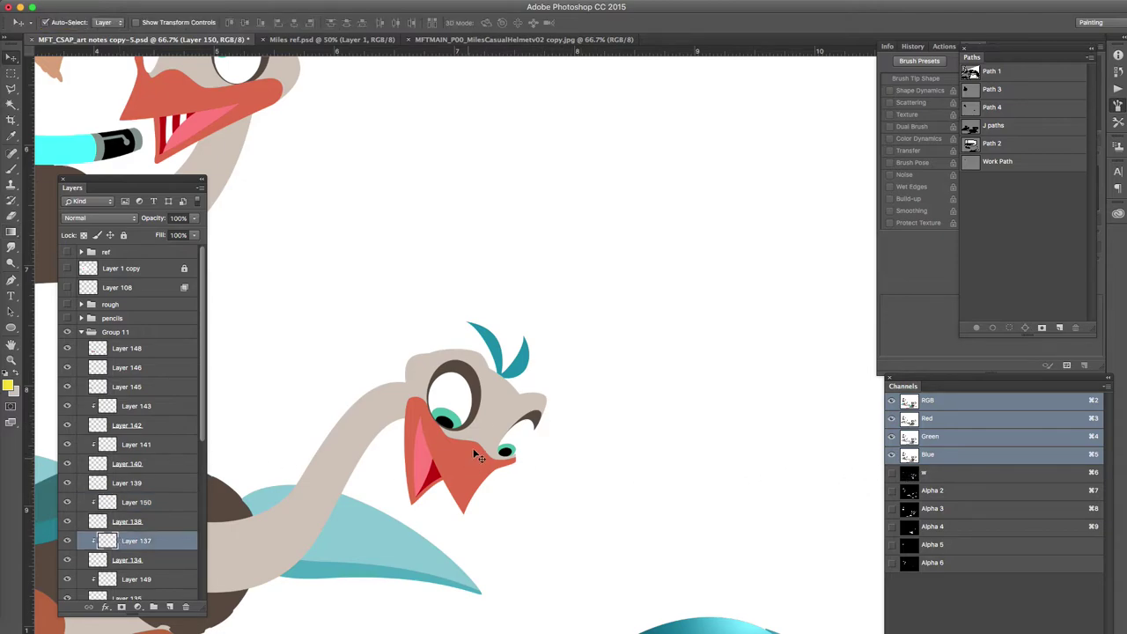
{"action": "left_click", "coordinate": [106, 540], "text": "super"}
{"action": "left_click", "coordinate": [173, 502]}
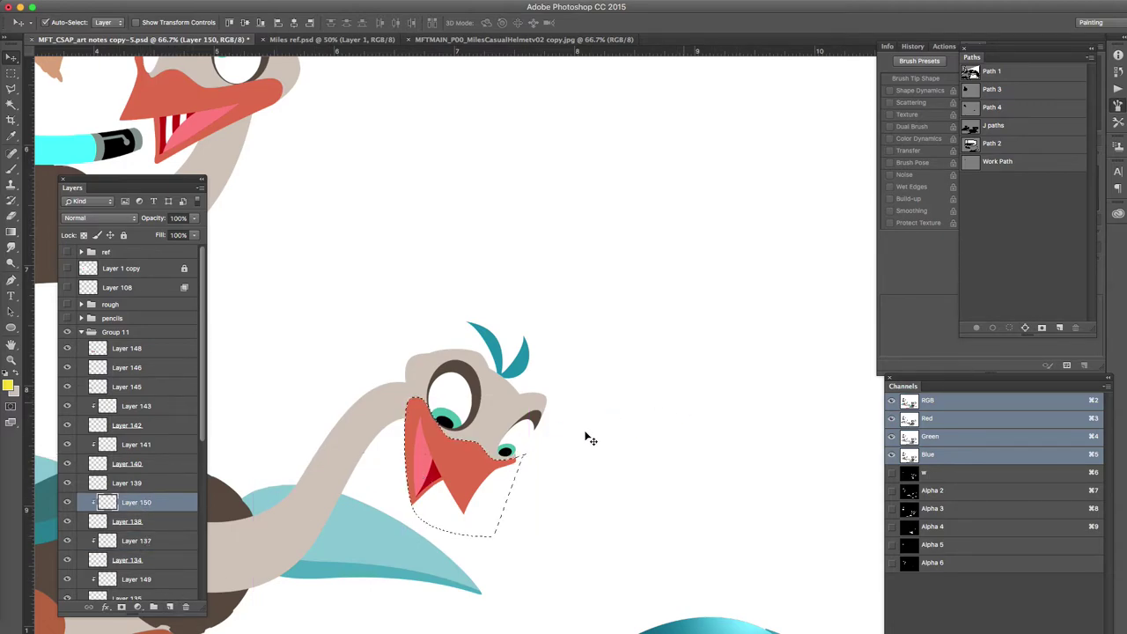
{"action": "left_click", "coordinate": [170, 607]}
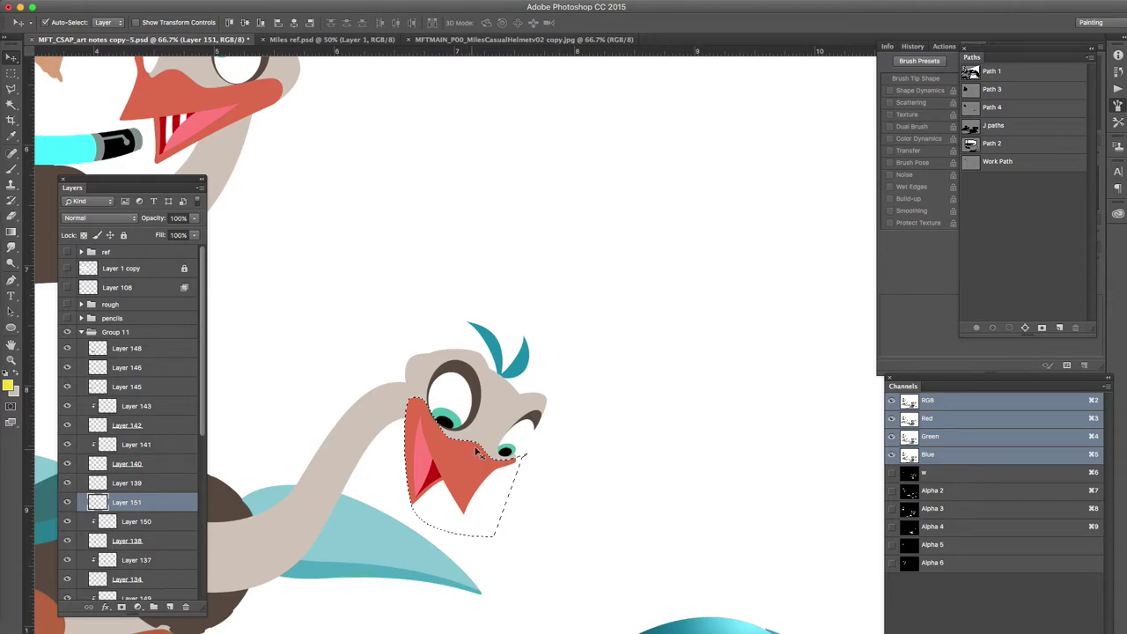
Step: Add a soft radial yellow gradient to the upper beak on Layer 151 and set the layer's opacity to 53%
{"action": "left_click", "coordinate": [928, 477]}
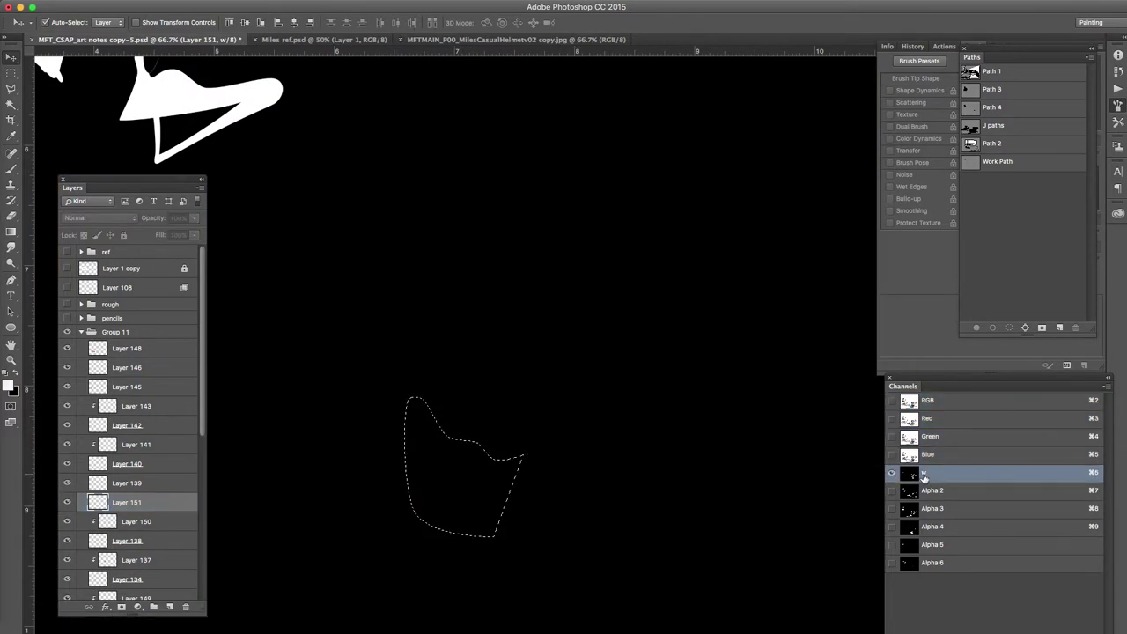
{"action": "left_click", "coordinate": [149, 503]}
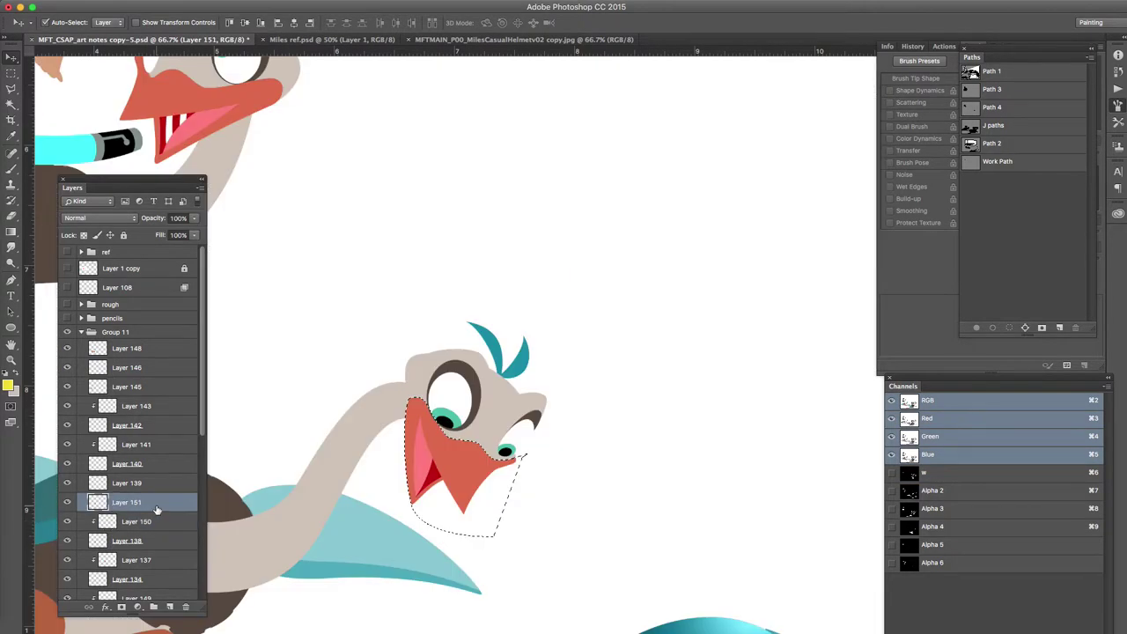
{"action": "left_click", "coordinate": [10, 232]}
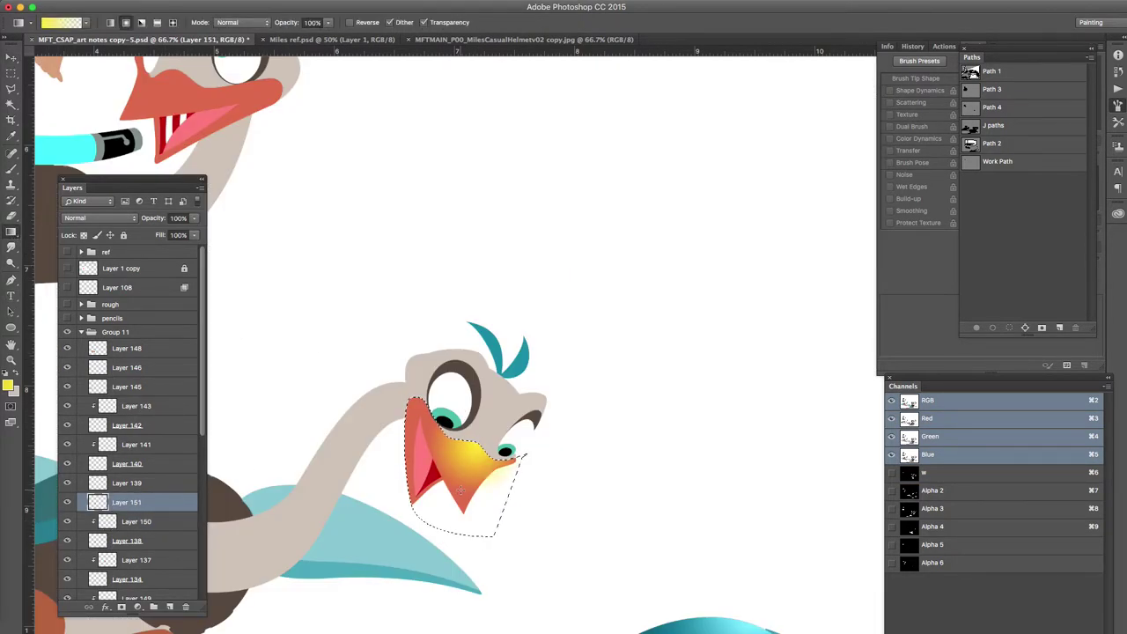
{"action": "left_click_drag", "start_coordinate": [150, 220], "coordinate": [153, 222]}
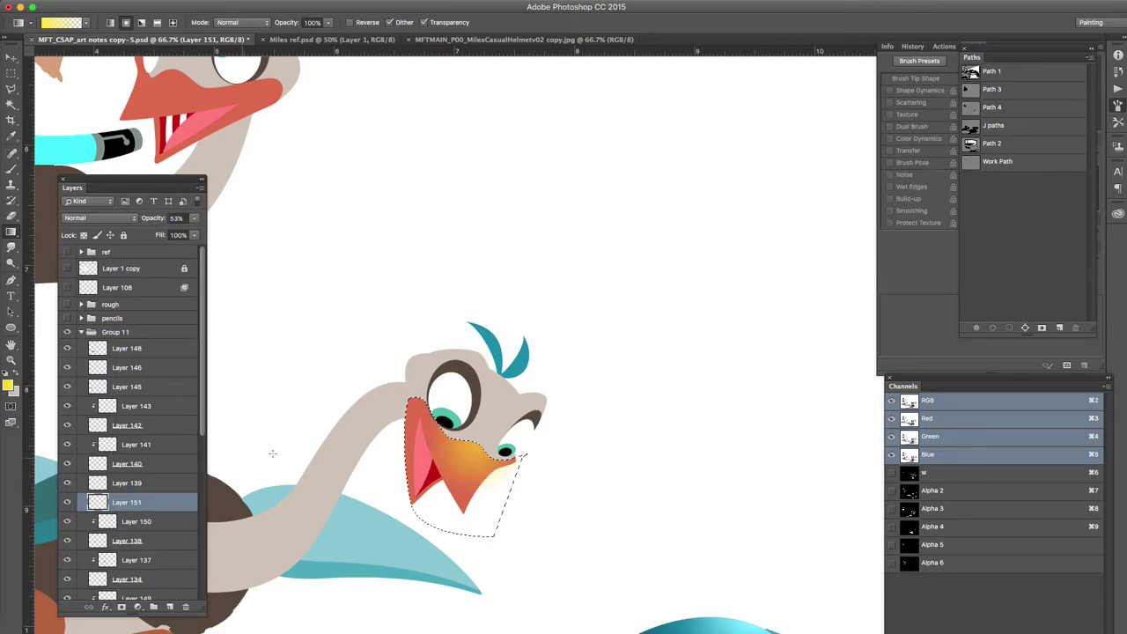
Step: Intersect the selection with the upper beak path from J paths and mask Layer 151 to it
{"action": "left_click", "coordinate": [985, 126]}
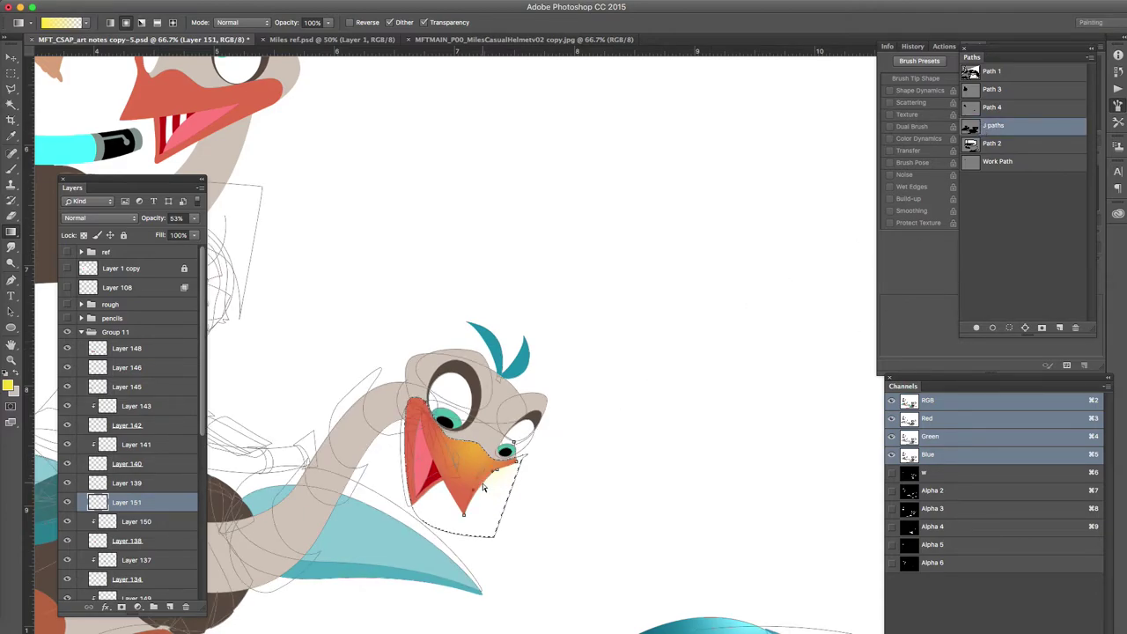
{"action": "left_click", "coordinate": [1009, 327], "text": "alt"}
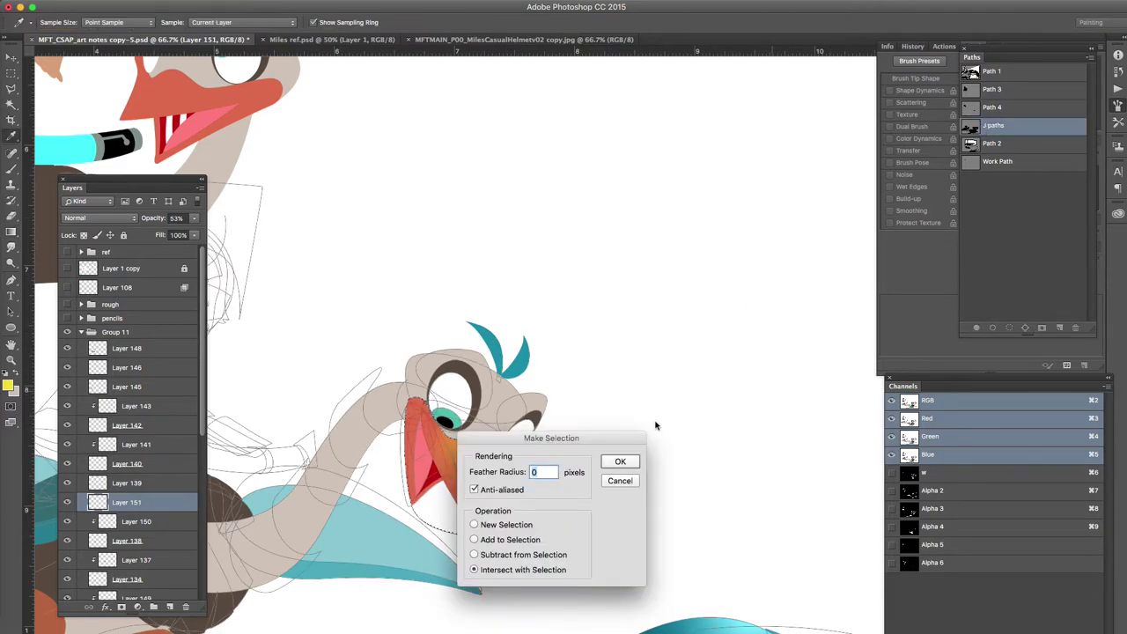
{"action": "left_click", "coordinate": [620, 462]}
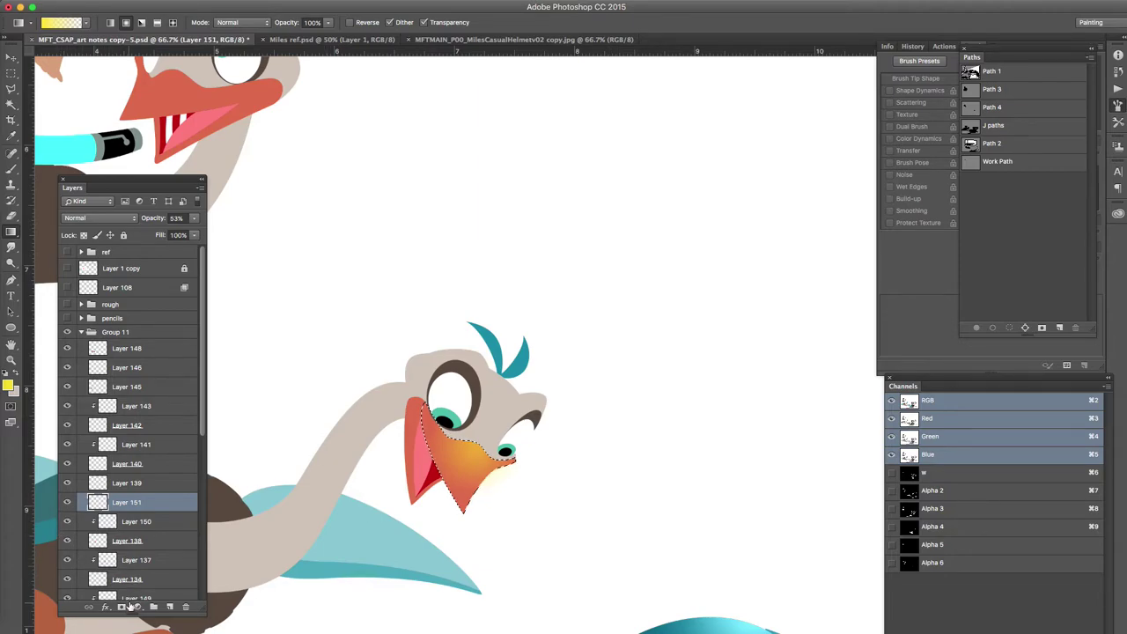
{"action": "left_click", "coordinate": [122, 607]}
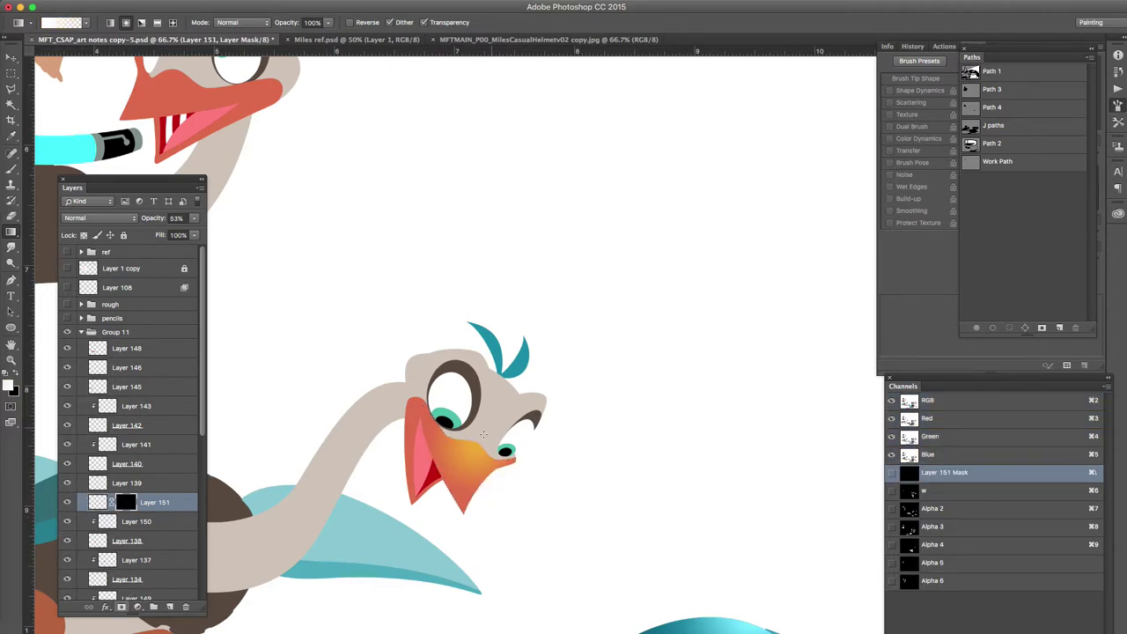
{"action": "left_click_drag", "start_coordinate": [481, 436], "coordinate": [703, 346]}
{"action": "left_click", "coordinate": [573, 395], "text": "alt"}
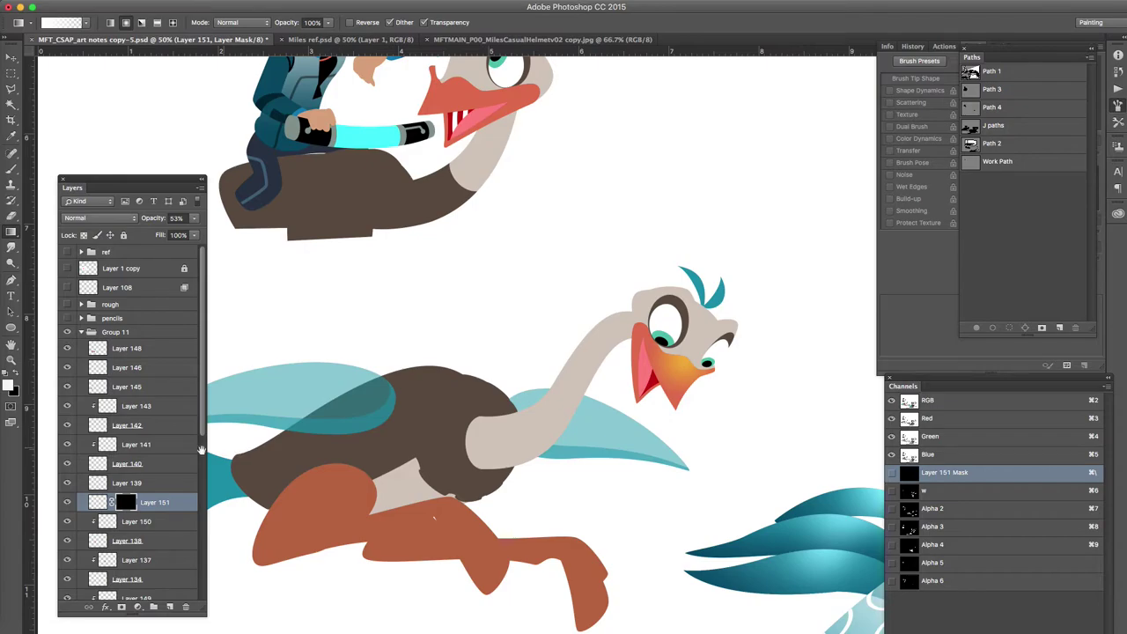
Step: Identify the front wing's layers by toggling visibility and move Layers 146 and 145 above Layer 148
{"action": "left_click", "coordinate": [68, 348]}
{"action": "left_click", "coordinate": [67, 349]}
{"action": "left_click", "coordinate": [67, 368]}
{"action": "left_click", "coordinate": [68, 368]}
{"action": "left_click", "coordinate": [117, 369]}
{"action": "left_click", "coordinate": [113, 388], "text": "shift"}
{"action": "key", "text": "ctrl+bracketright"}
Step: Hide Layer 133, which holds the upper ostrich and its rider
{"action": "left_click", "coordinate": [145, 389]}
{"action": "scroll", "coordinate": [192, 488], "scroll_direction": "down", "scroll_amount": 5}
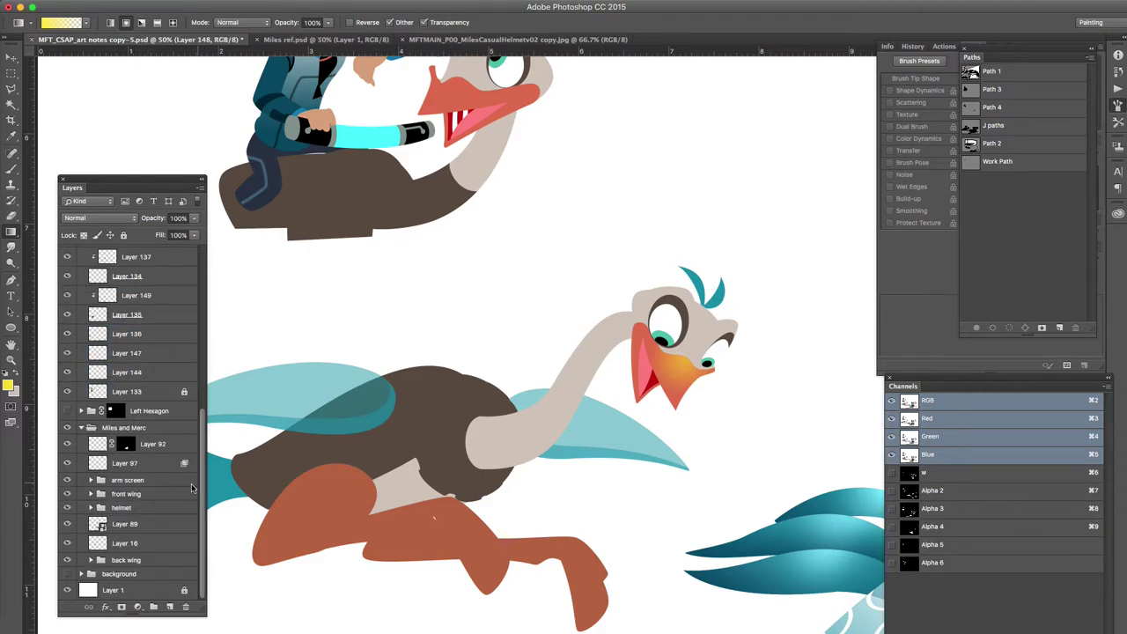
{"action": "left_click", "coordinate": [68, 392]}
{"action": "left_click", "coordinate": [68, 392]}
{"action": "left_click", "coordinate": [68, 390]}
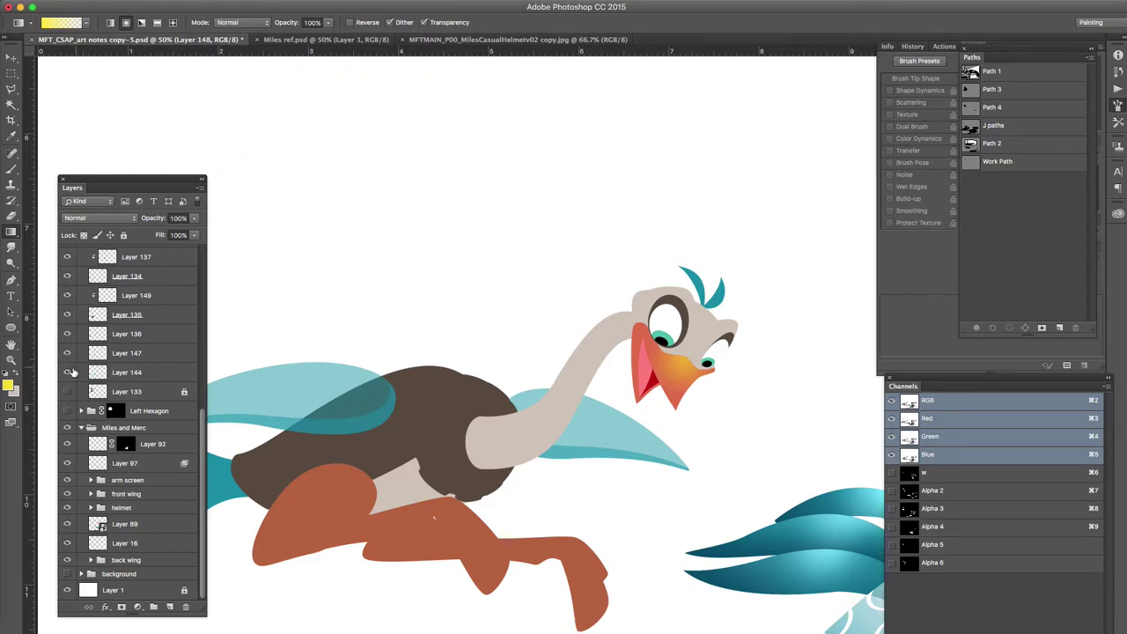
{"action": "left_click", "coordinate": [138, 334], "text": "shift"}
{"action": "left_click", "coordinate": [68, 335]}
{"action": "left_click", "coordinate": [68, 335]}
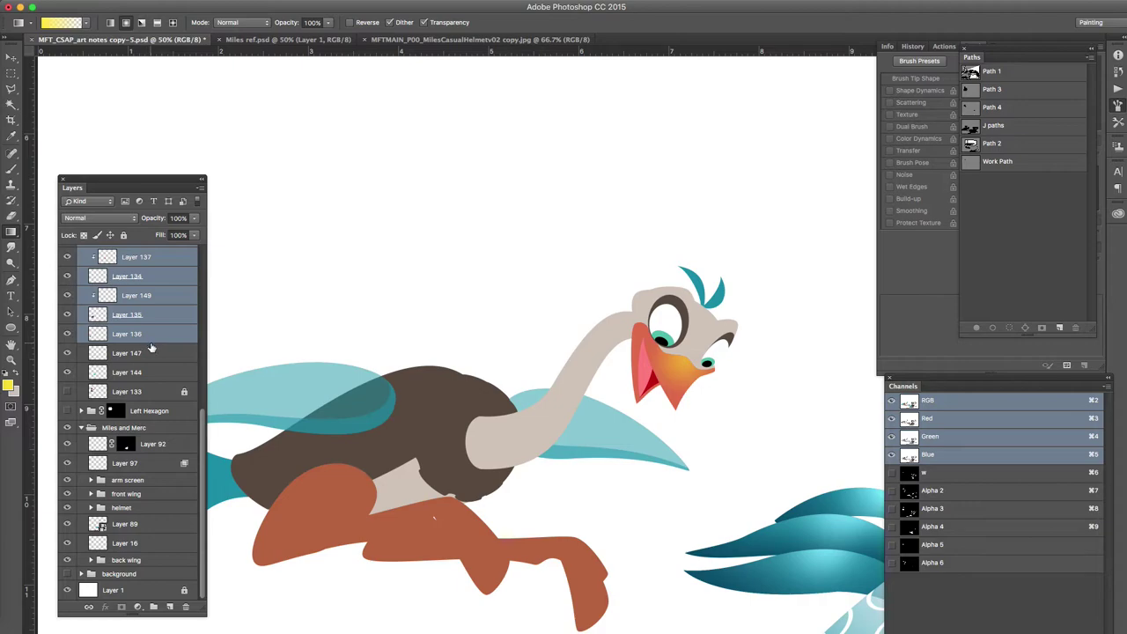
{"action": "key", "text": "ctrl+e"}
{"action": "key", "text": "super+z"}
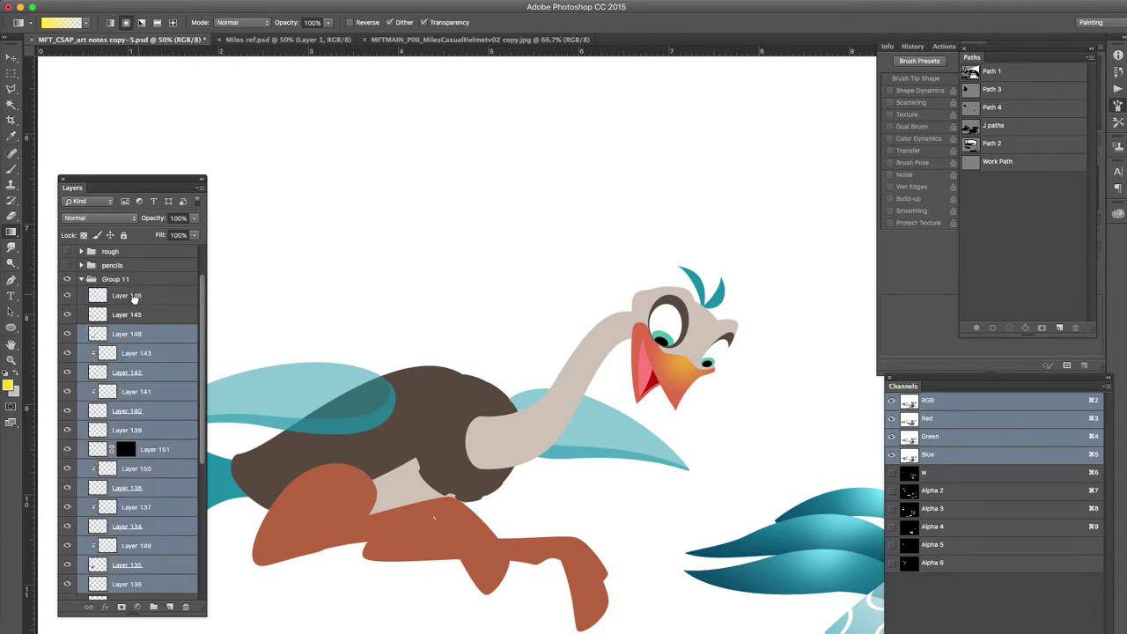
Step: Group Layers 146 and 145 and name the group "front wing"
{"action": "left_click", "coordinate": [134, 296]}
{"action": "left_click", "coordinate": [132, 317], "text": "shift"}
{"action": "key", "text": "ctrl+g"}
{"action": "double_click", "coordinate": [130, 295]}
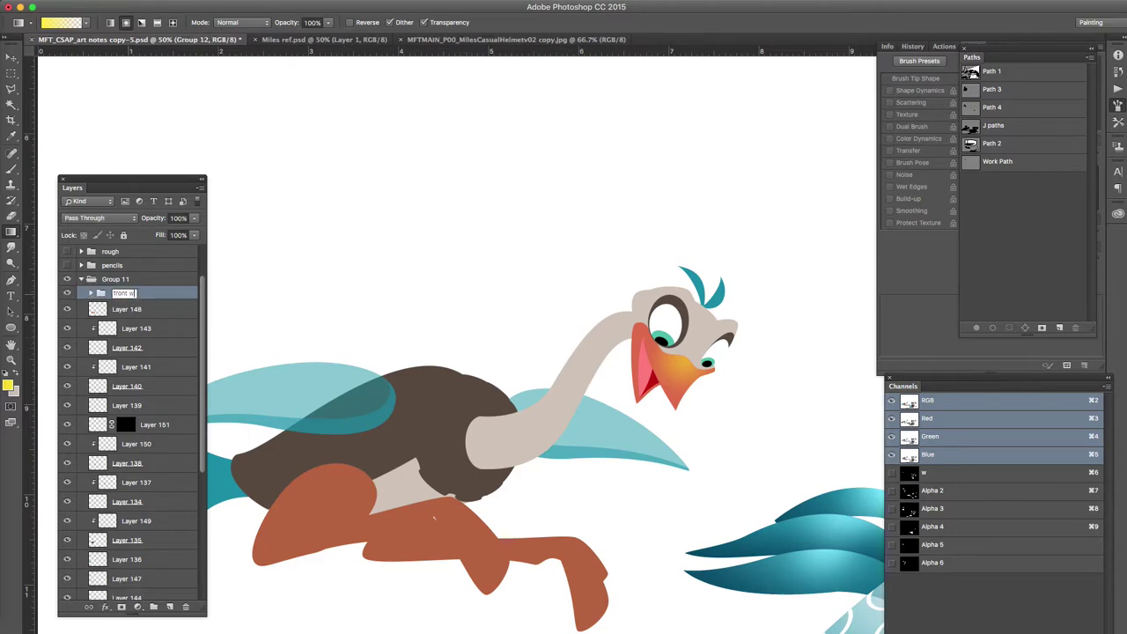
{"action": "key", "text": "Return"}
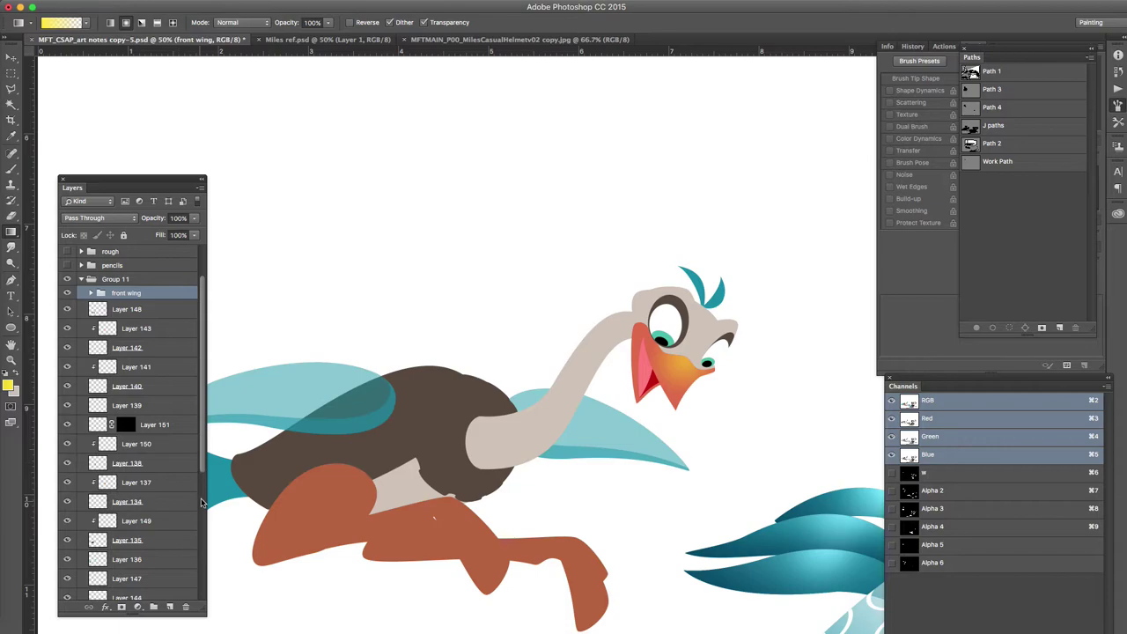
Step: Group Layers 147 and 144 and name the group "back wing"
{"action": "scroll", "coordinate": [200, 502], "scroll_direction": "down", "scroll_amount": 5}
{"action": "left_click", "coordinate": [97, 374]}
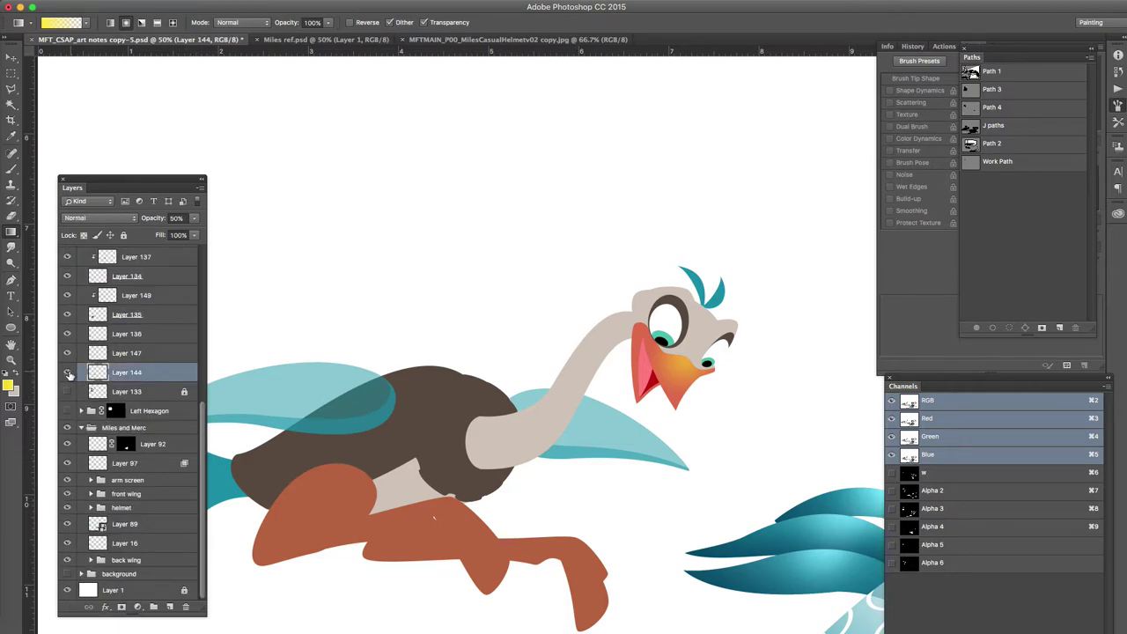
{"action": "left_click", "coordinate": [69, 374]}
{"action": "left_click", "coordinate": [69, 373]}
{"action": "left_click", "coordinate": [91, 354], "text": "shift"}
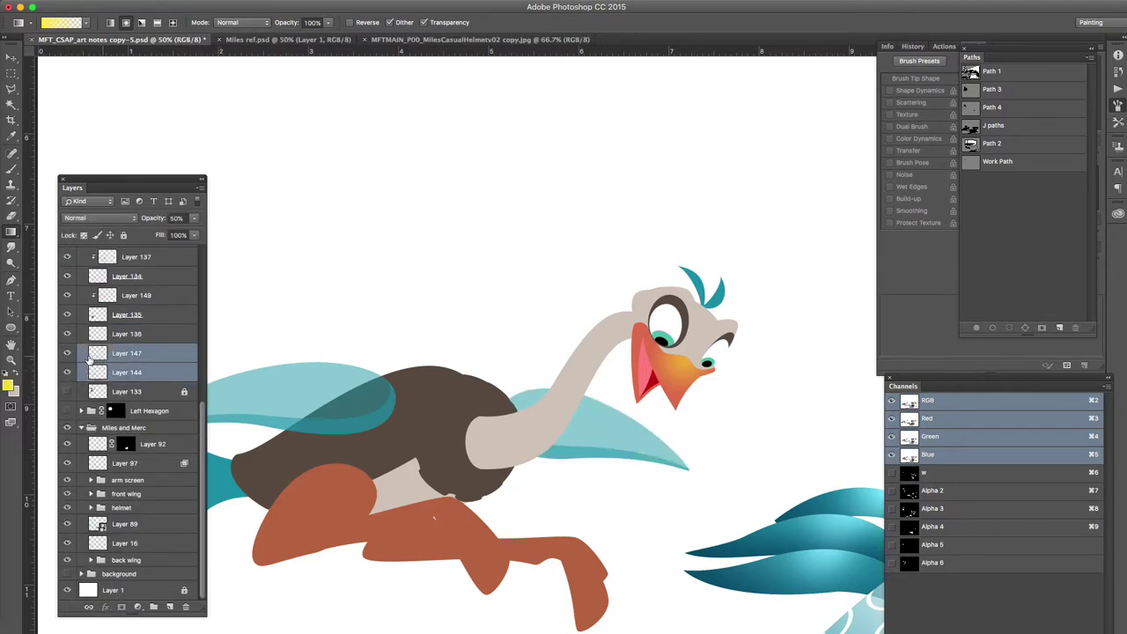
{"action": "left_click", "coordinate": [69, 354]}
{"action": "left_click", "coordinate": [69, 354]}
{"action": "key", "text": "super+g"}
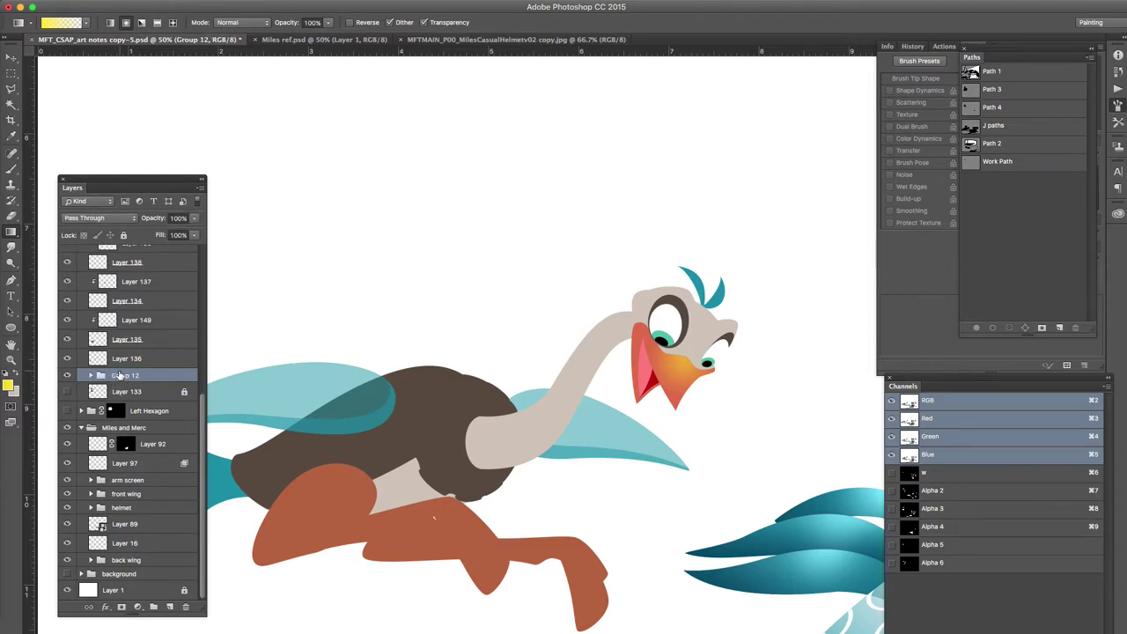
{"action": "double_click", "coordinate": [121, 377]}
{"action": "type", "text": "back wing"}
{"action": "key", "text": "Return"}
Step: Load the tail and crest feathers of Layer 136 as a selection and fill it with white in the w channel
{"action": "left_click", "coordinate": [102, 359]}
{"action": "left_click", "coordinate": [98, 360], "text": "super"}
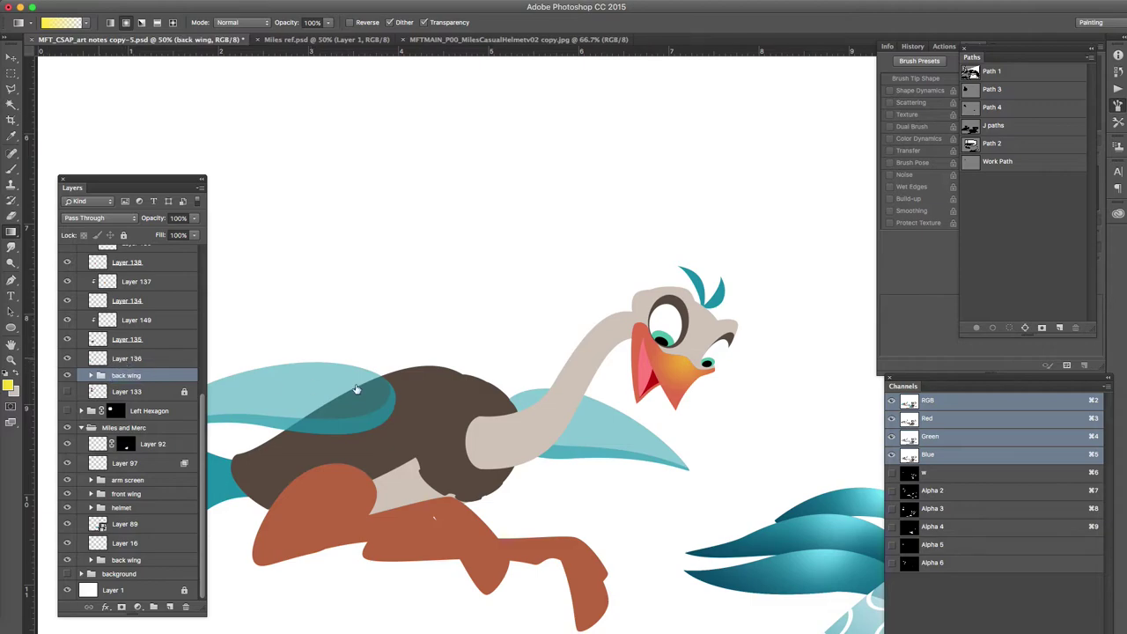
{"action": "left_click", "coordinate": [909, 175]}
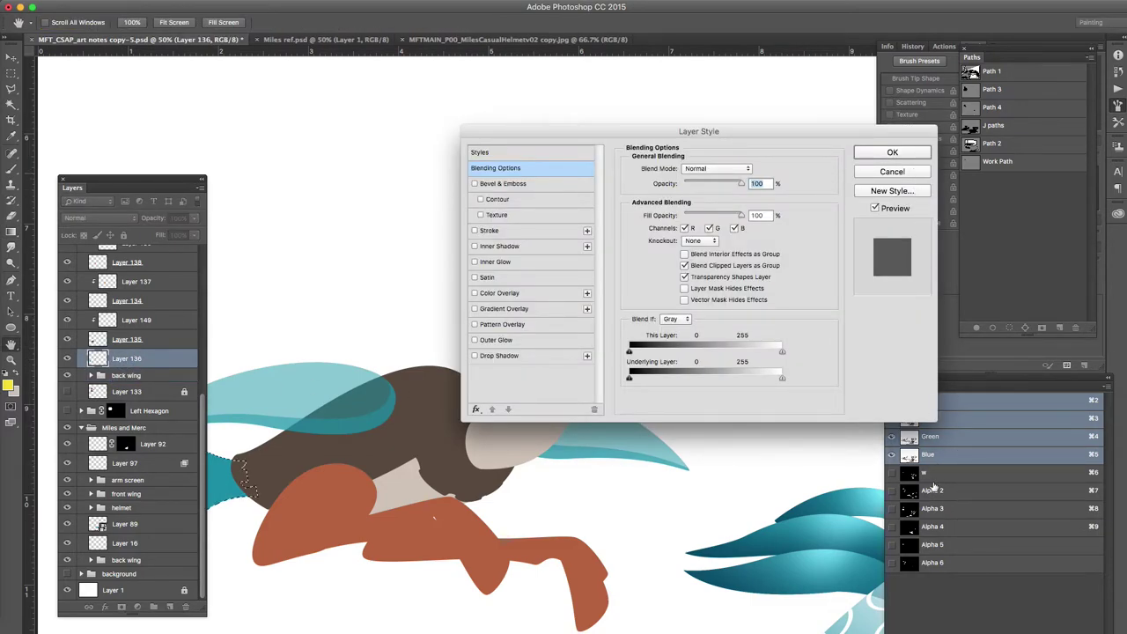
{"action": "left_click", "coordinate": [925, 473]}
{"action": "left_click_drag", "start_coordinate": [503, 465], "coordinate": [637, 381]}
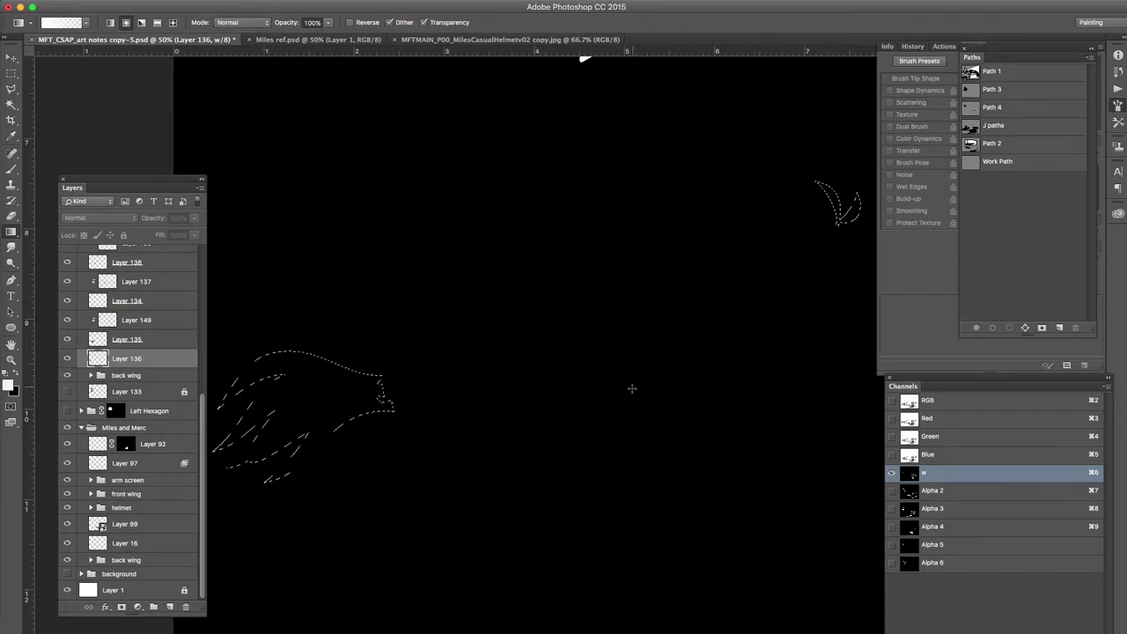
{"action": "key", "text": "d"}
{"action": "key", "text": "super+BackSpace"}
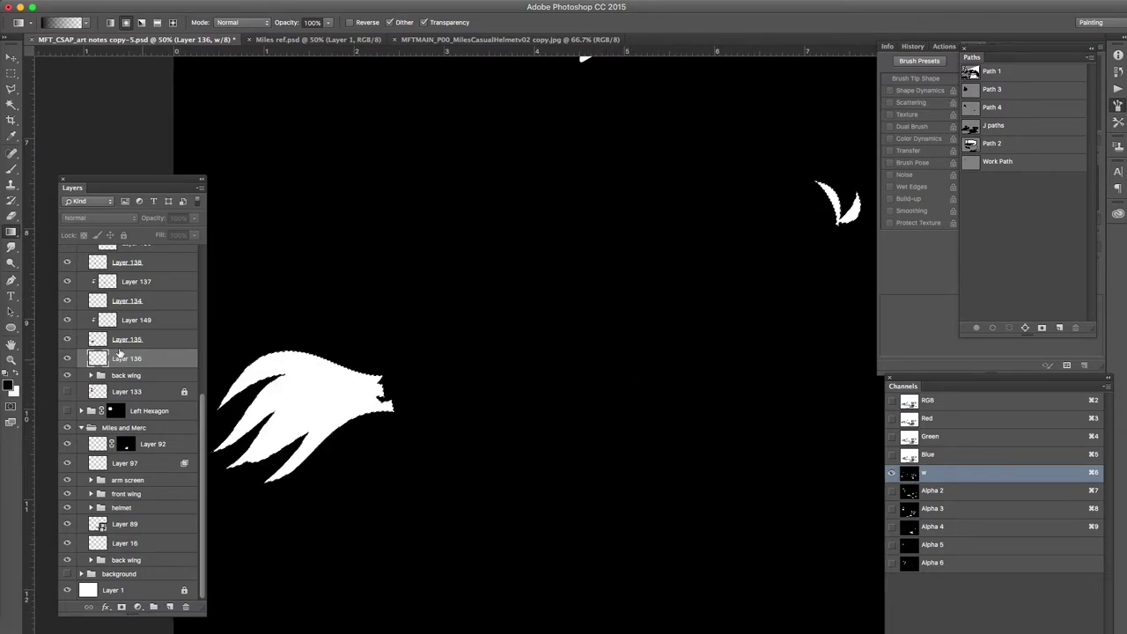
Step: Select the body shape of Layer 135, clear it from the w channel and fill it with white in Alpha 2
{"action": "left_click", "coordinate": [95, 340], "text": "super"}
{"action": "key", "text": "x"}
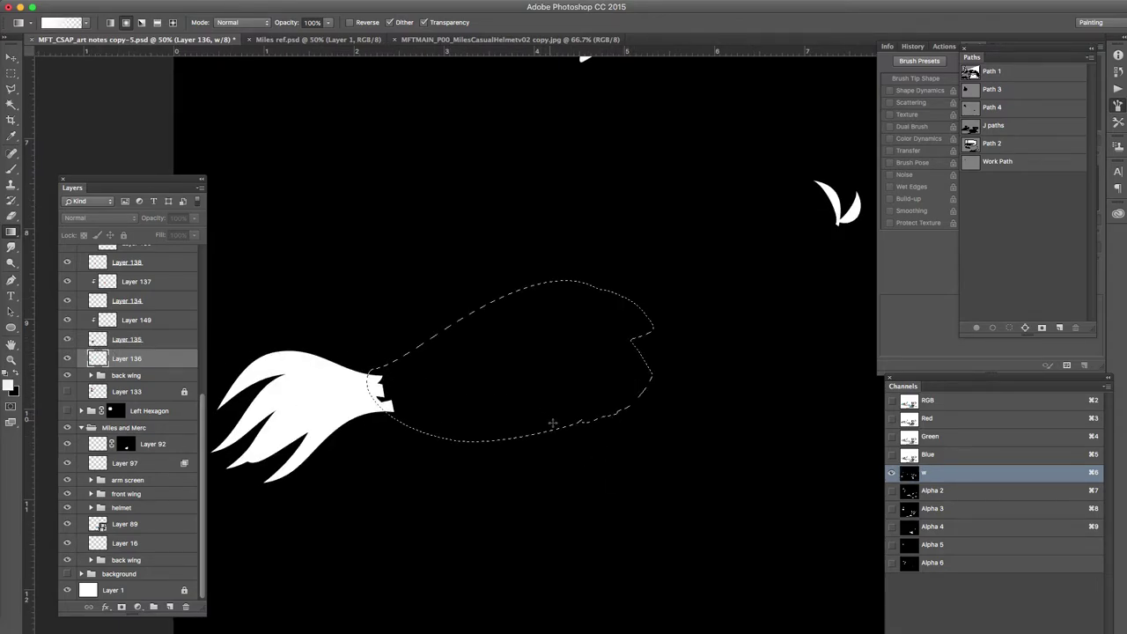
{"action": "left_click", "coordinate": [926, 493]}
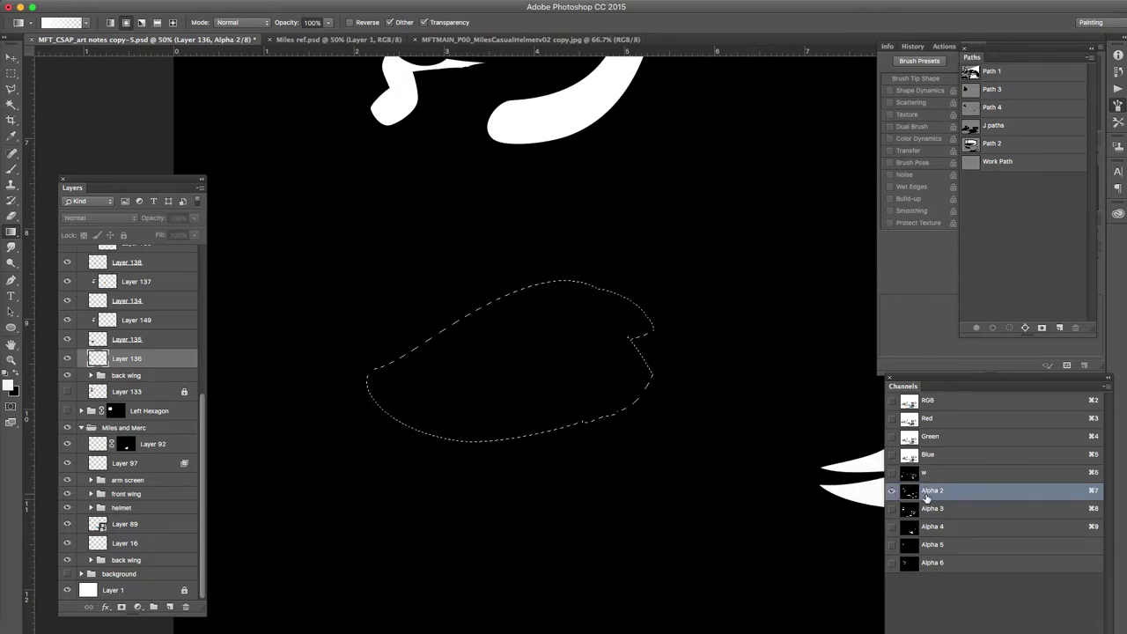
{"action": "key", "text": "x"}
{"action": "key", "text": "BackSpace"}
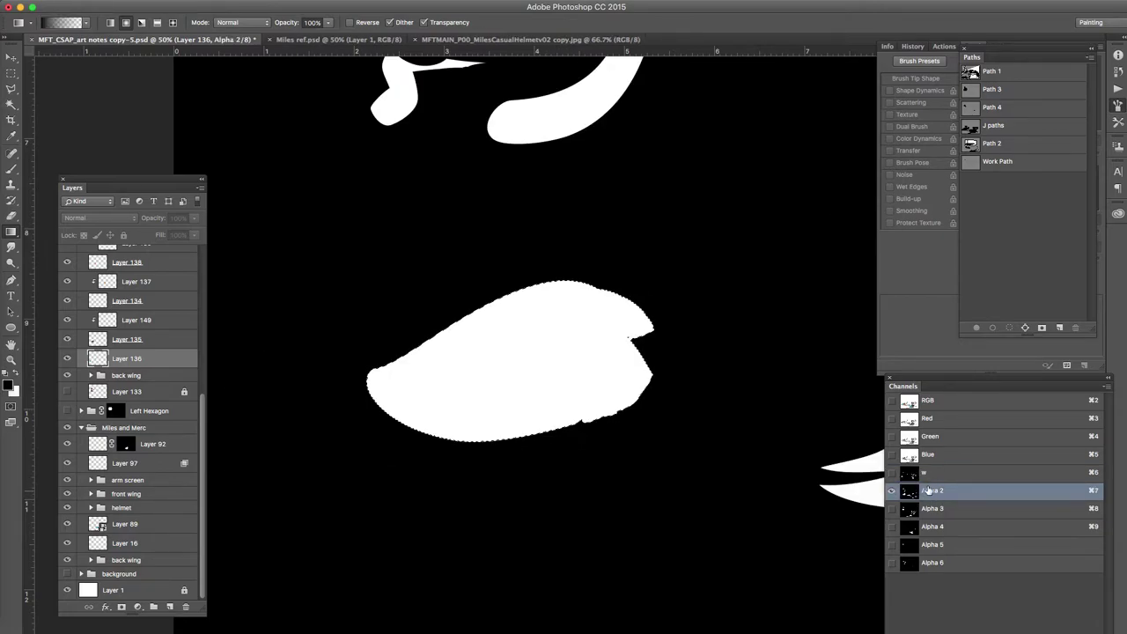
Step: Copy the belly area of Layer 135 to a clipped layer above it and bring the Layer 149 belly selection into Alpha 2
{"action": "left_click", "coordinate": [97, 340]}
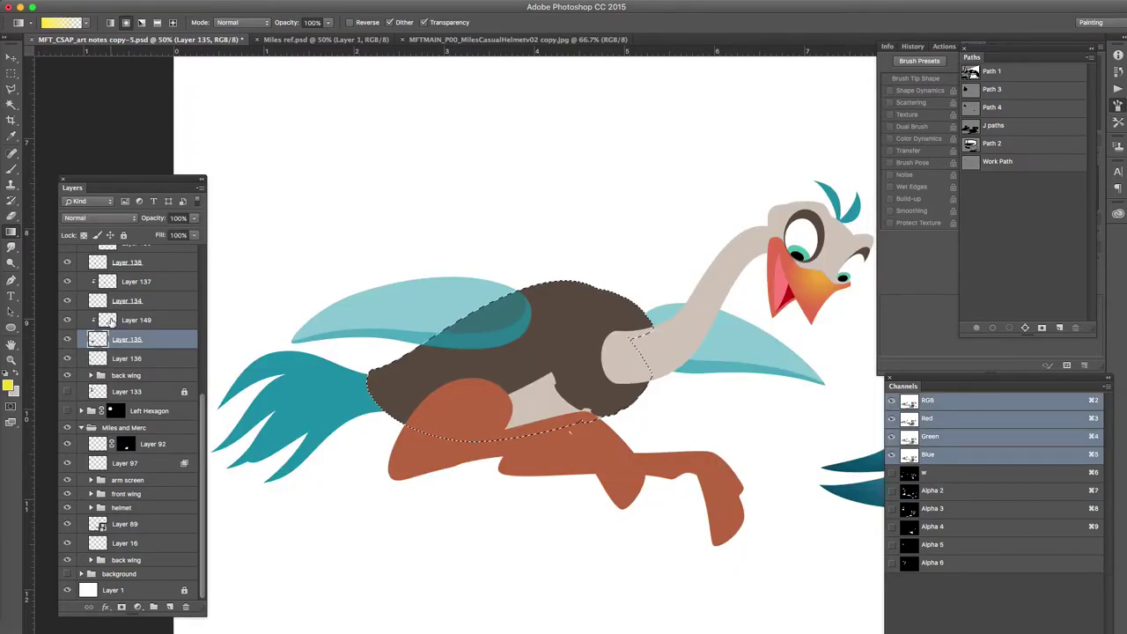
{"action": "left_click", "coordinate": [108, 320], "text": "super"}
{"action": "left_click", "coordinate": [949, 475]}
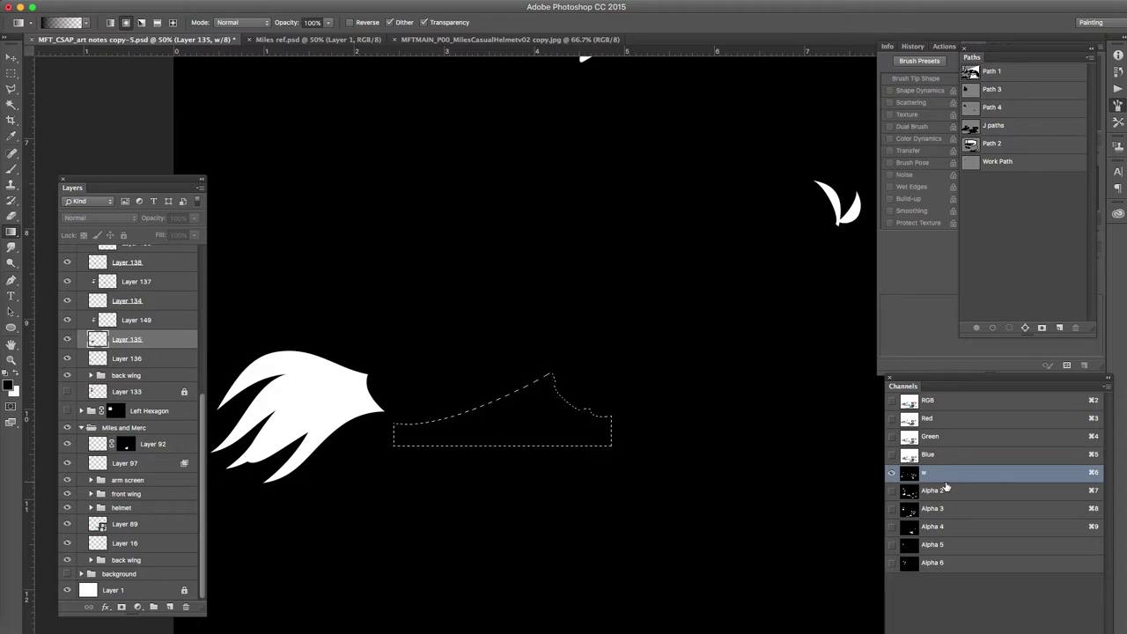
{"action": "left_click_drag", "start_coordinate": [107, 347], "coordinate": [104, 332]}
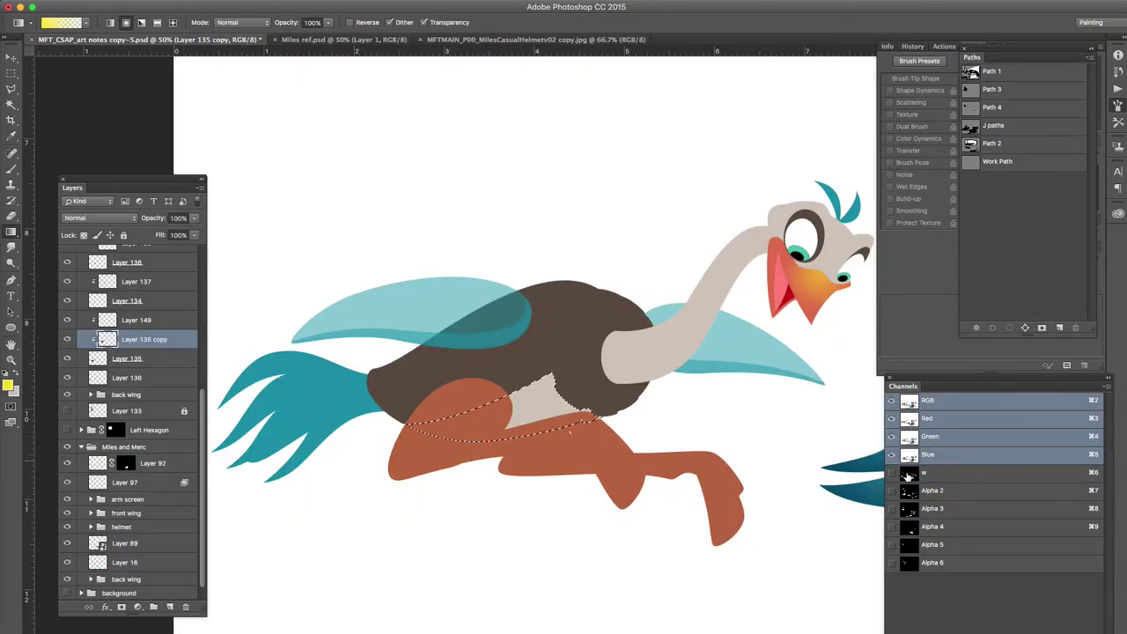
{"action": "left_click", "coordinate": [931, 476]}
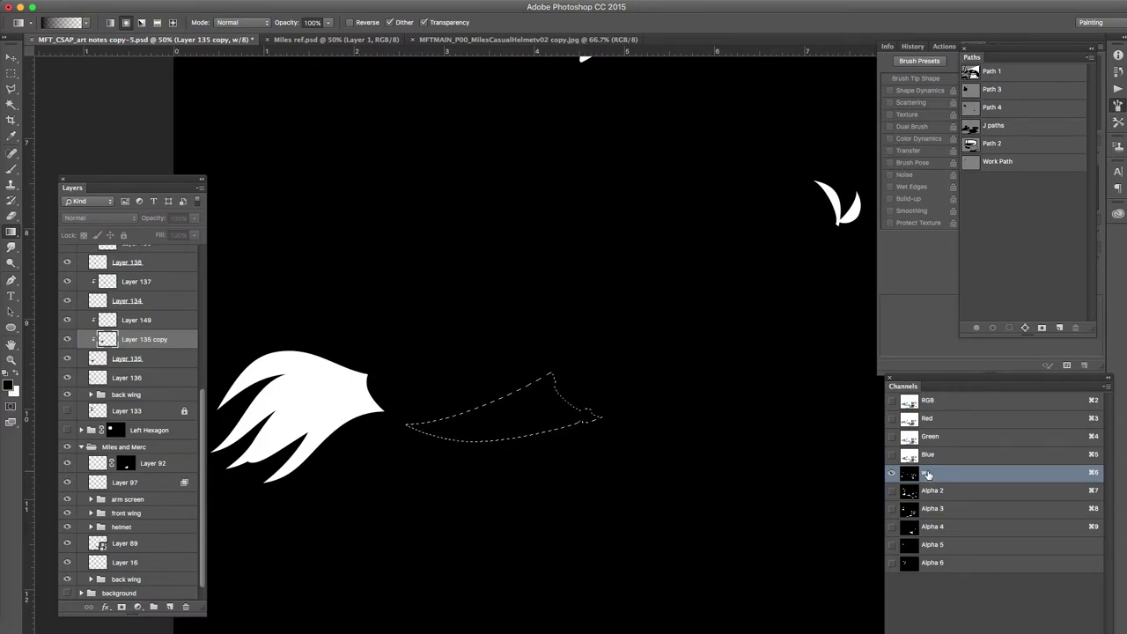
{"action": "left_click", "coordinate": [924, 492]}
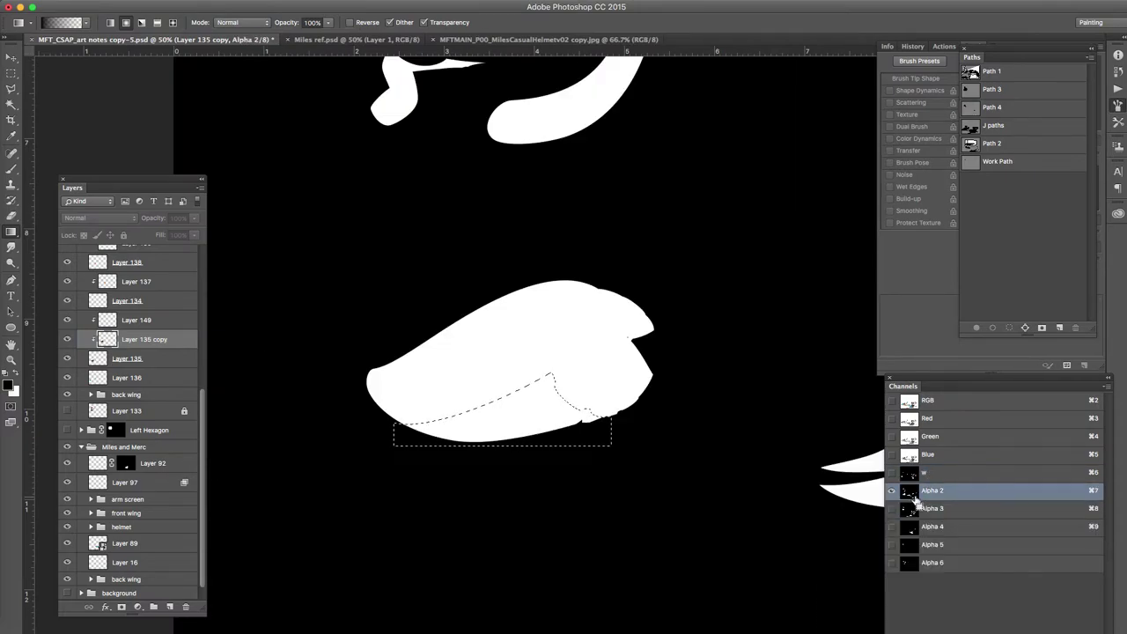
{"action": "key", "text": "x"}
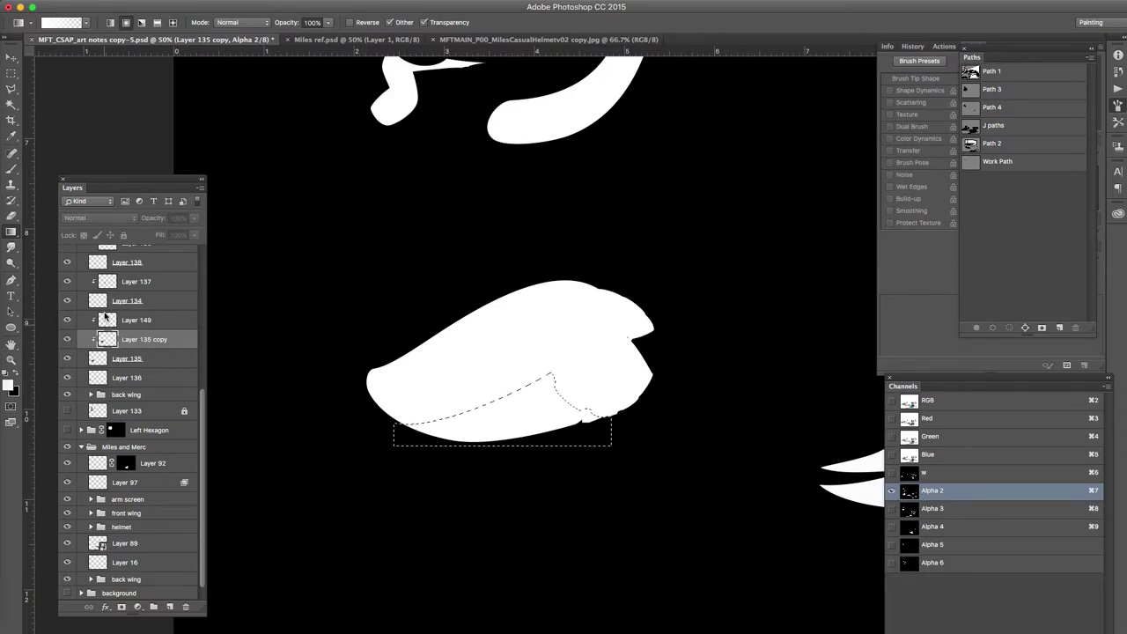
Step: Load the ostrich's head and neck as a selection and fill it with black in the w channel
{"action": "double_click", "coordinate": [143, 317]}
{"action": "left_click", "coordinate": [892, 171]}
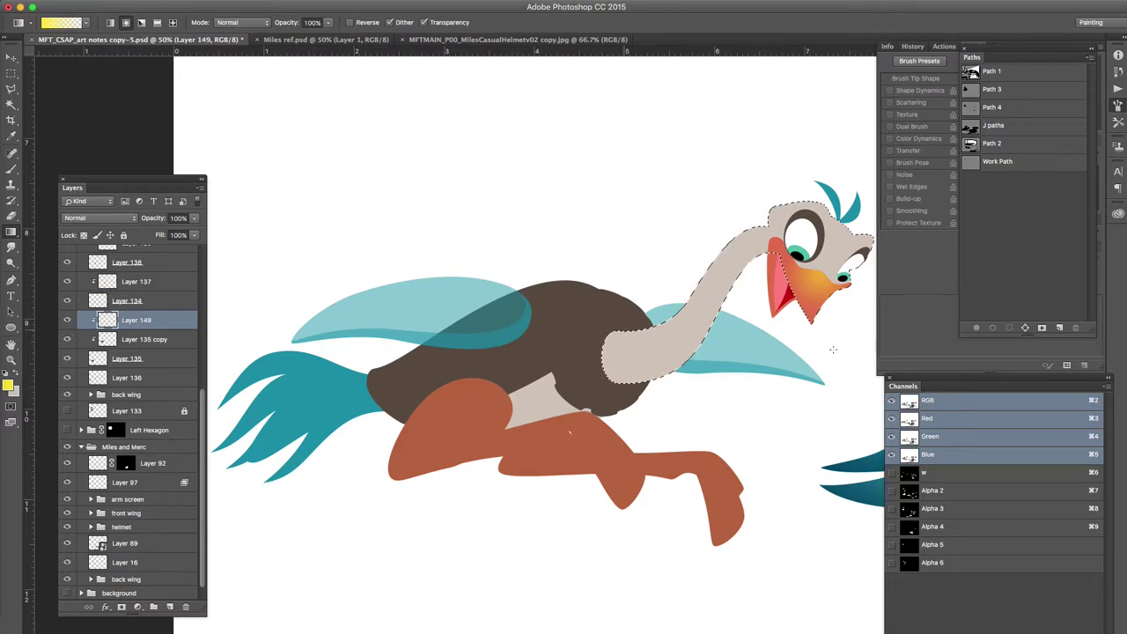
{"action": "left_click", "coordinate": [928, 476]}
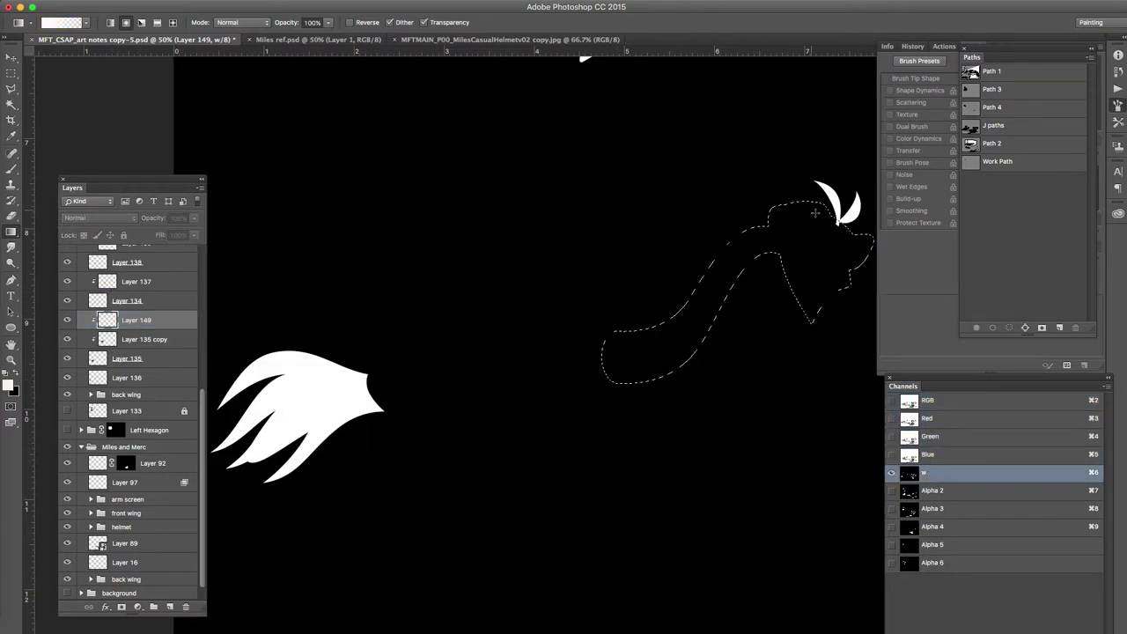
{"action": "key", "text": "x"}
{"action": "key", "text": "x"}
{"action": "key", "text": "super+d"}
{"action": "left_click", "coordinate": [862, 222], "text": "super"}
{"action": "left_click", "coordinate": [851, 221], "text": "super"}
{"action": "left_click_drag", "start_coordinate": [773, 239], "coordinate": [585, 243]}
{"action": "key", "text": "super+BackSpace"}
Step: Clear the head-and-neck selection from the Alpha 2 channel with black
{"action": "left_click", "coordinate": [951, 493]}
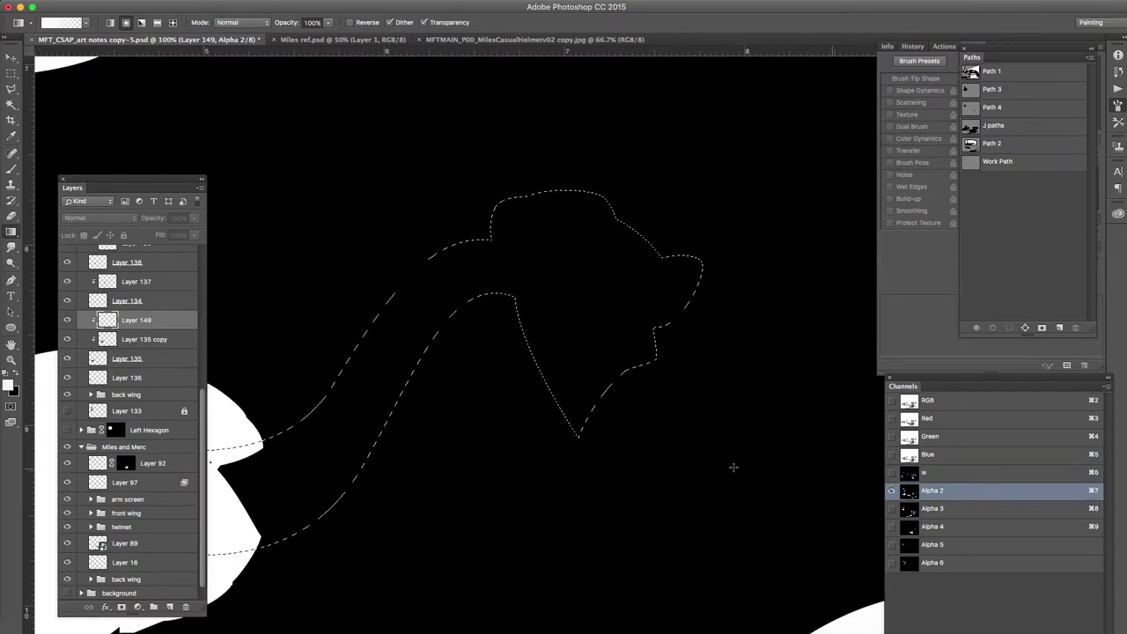
{"action": "scroll", "coordinate": [571, 460], "scroll_direction": "down", "scroll_amount": 1}
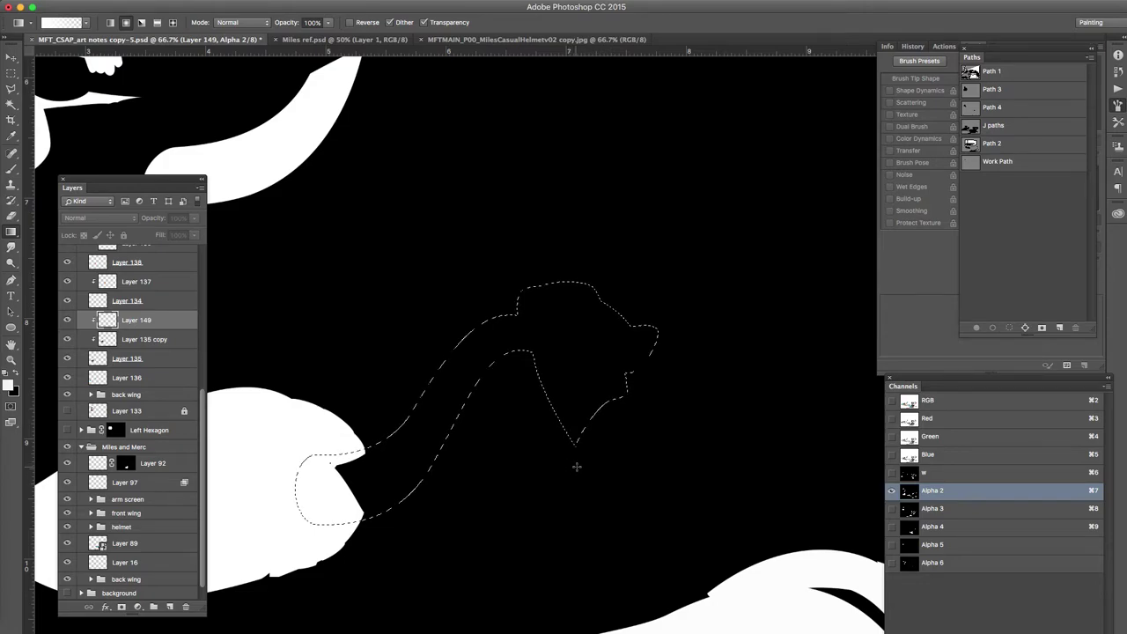
{"action": "key", "text": "x"}
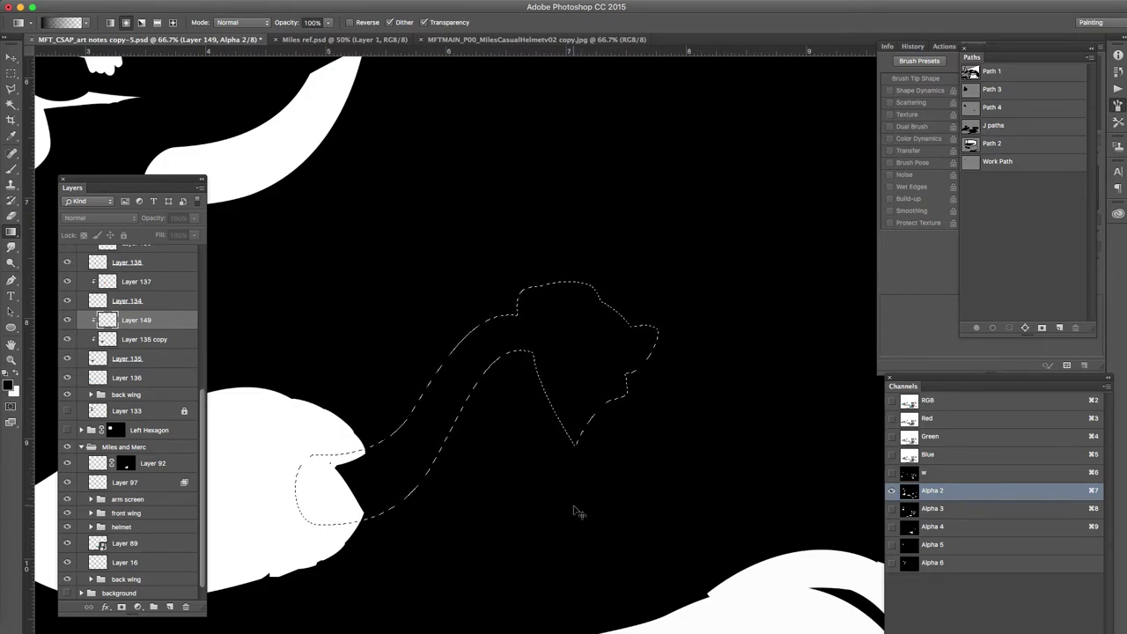
{"action": "key", "text": "BackSpace"}
{"action": "key", "text": "x"}
{"action": "key", "text": "BackSpace"}
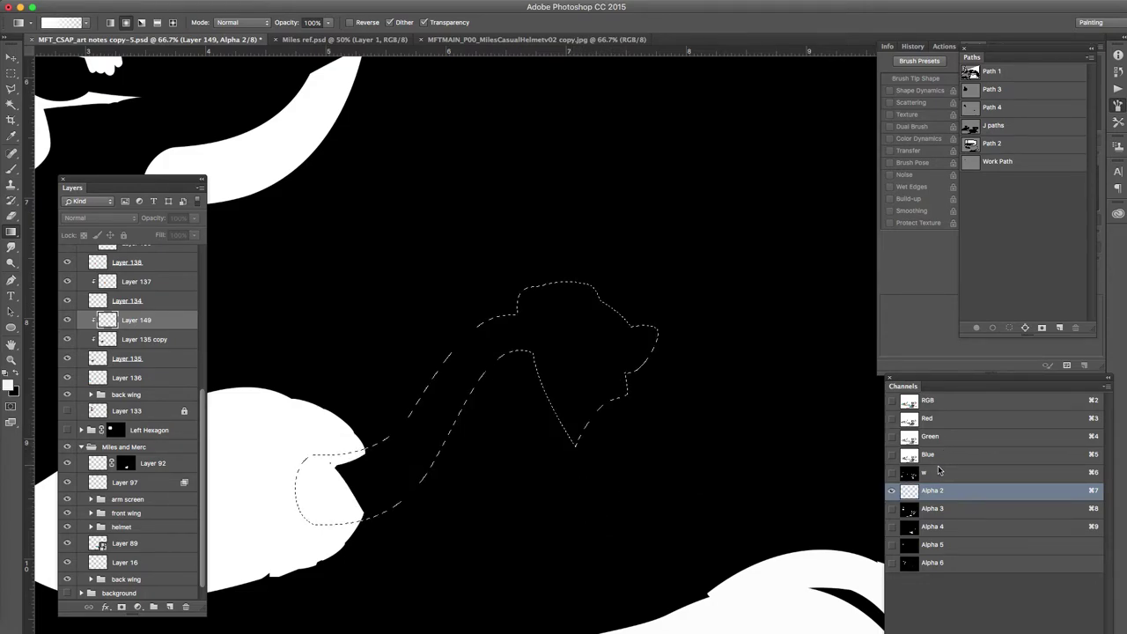
Step: Fill the head-and-neck selection with white in the Alpha 3 channel
{"action": "left_click", "coordinate": [961, 508]}
{"action": "key", "text": "x"}
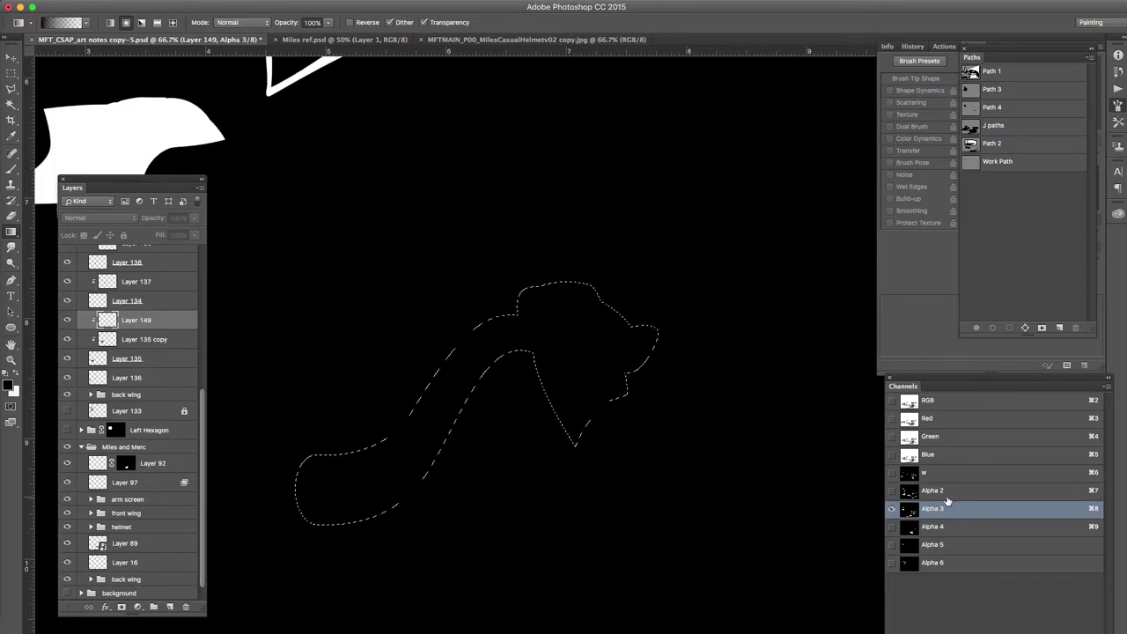
{"action": "key", "text": "BackSpace"}
Step: Load the Layer 137 beak selection and fill the upper beak path from J paths with black in Alpha 3
{"action": "left_click", "coordinate": [108, 286], "text": "super"}
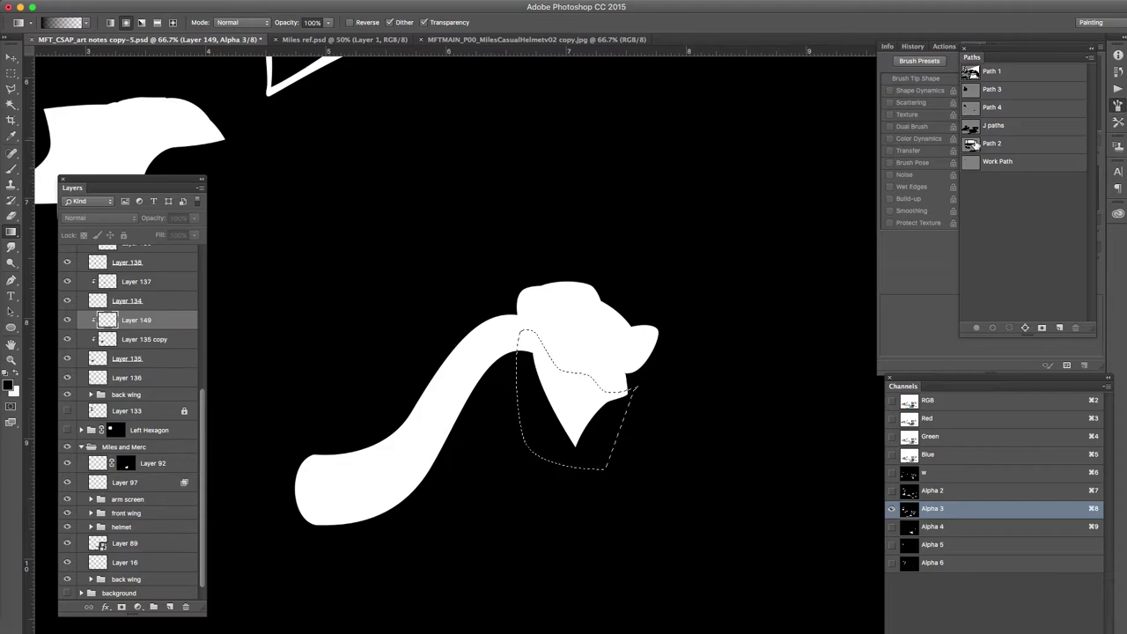
{"action": "left_click", "coordinate": [975, 129]}
{"action": "left_click", "coordinate": [537, 335], "text": "super"}
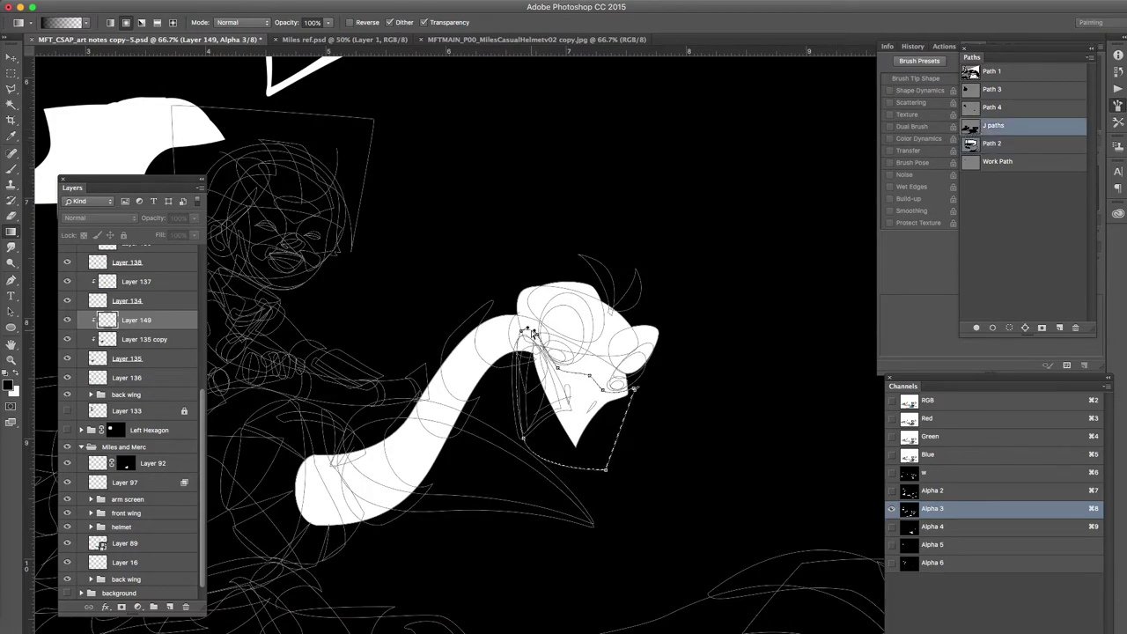
{"action": "left_click", "coordinate": [976, 327]}
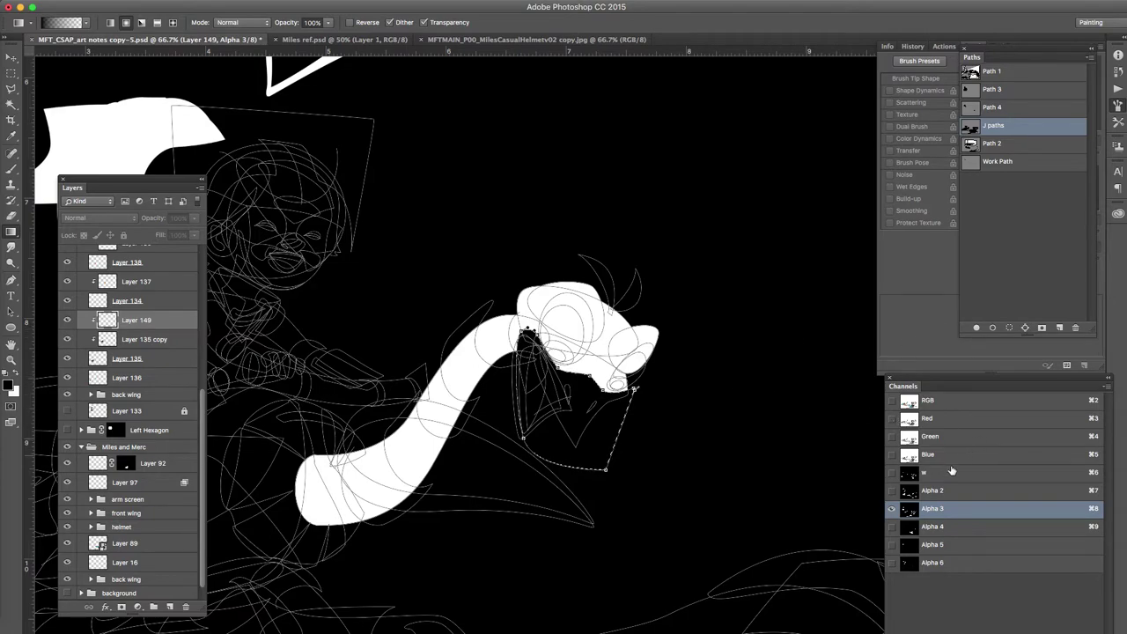
Step: Fill the upper and lower beak paths with white in the Alpha 2 channel
{"action": "left_click", "coordinate": [936, 489]}
{"action": "left_click", "coordinate": [617, 399], "text": "super"}
{"action": "key", "text": "x"}
{"action": "left_click", "coordinate": [976, 328]}
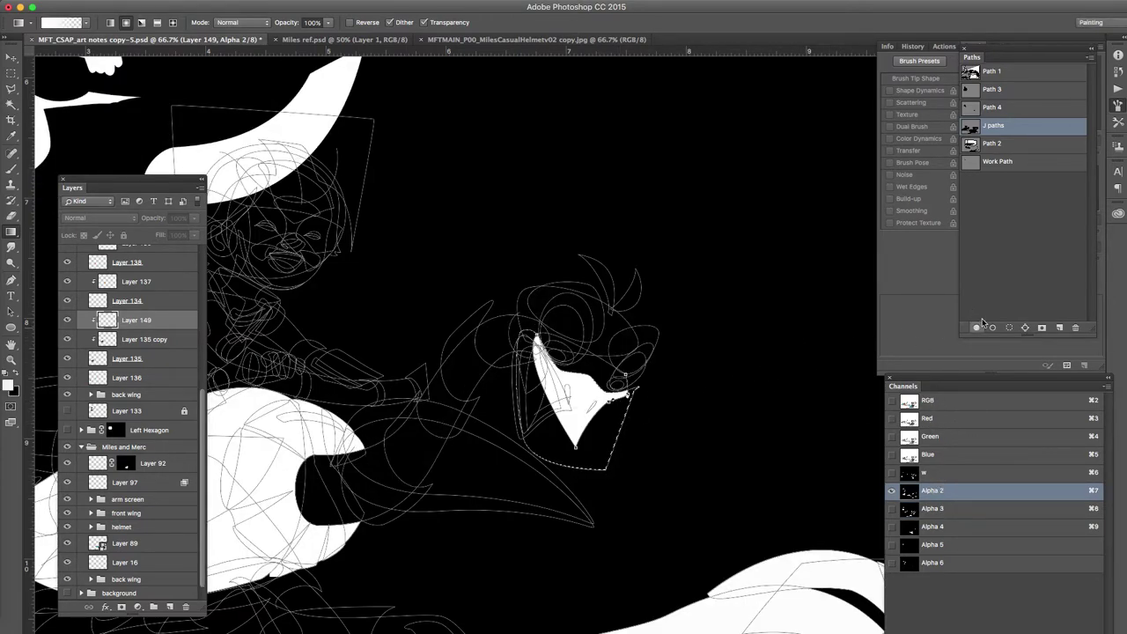
{"action": "left_click", "coordinate": [568, 407], "text": "super"}
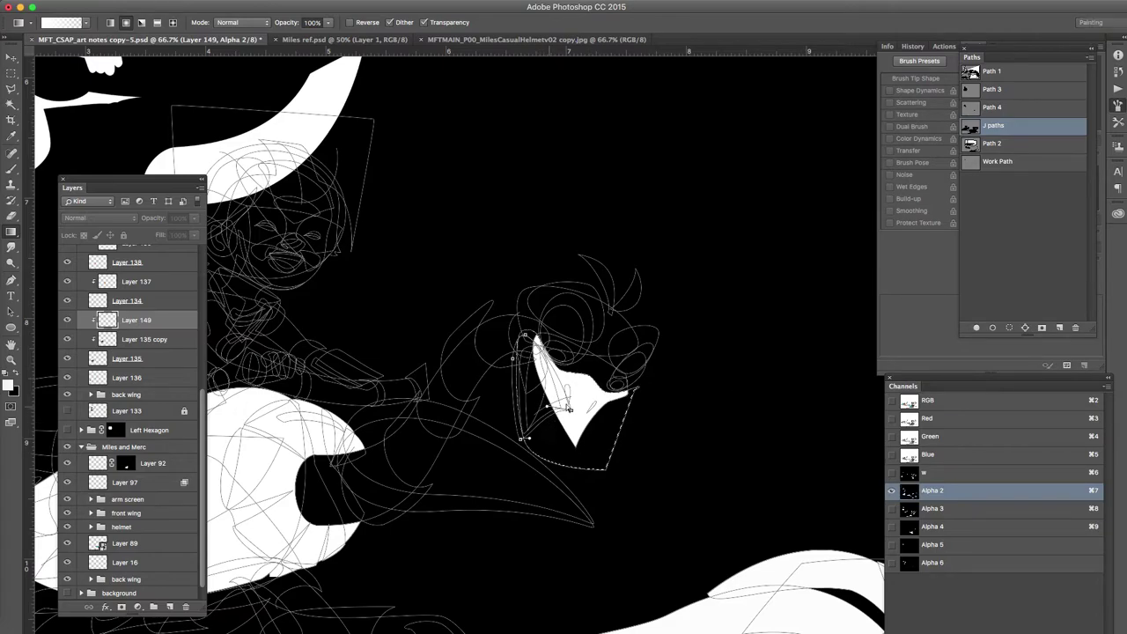
{"action": "left_click", "coordinate": [975, 328]}
Step: Paint the gap between the two beak halves white in Alpha 2 with a 157 px hard round brush
{"action": "scroll", "coordinate": [540, 339], "scroll_direction": "up", "scroll_amount": 4}
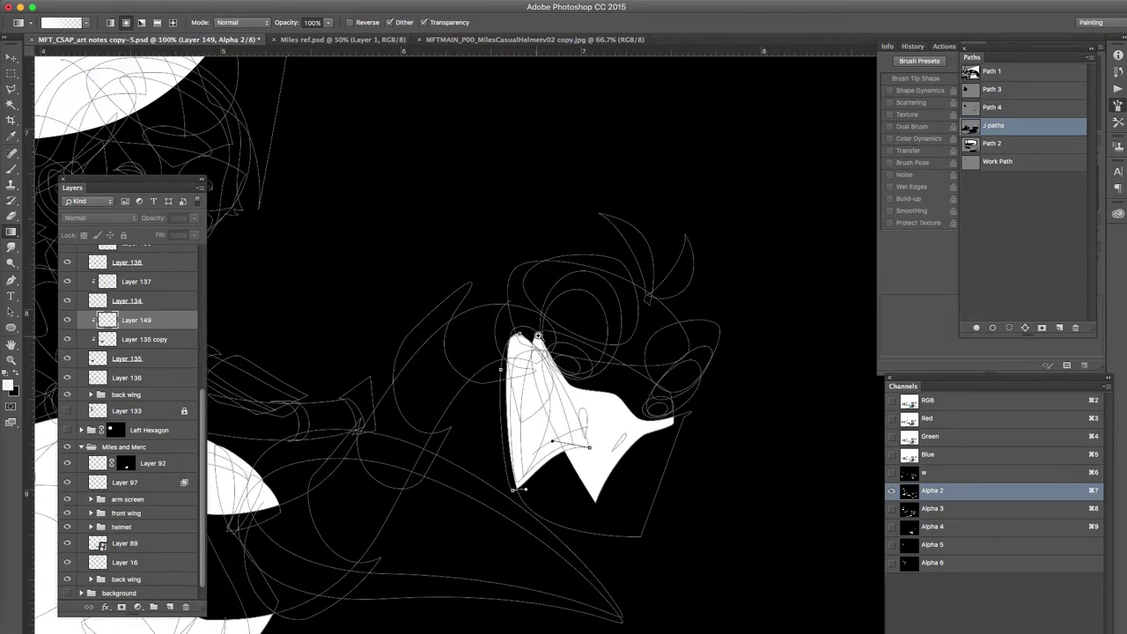
{"action": "key", "text": "b"}
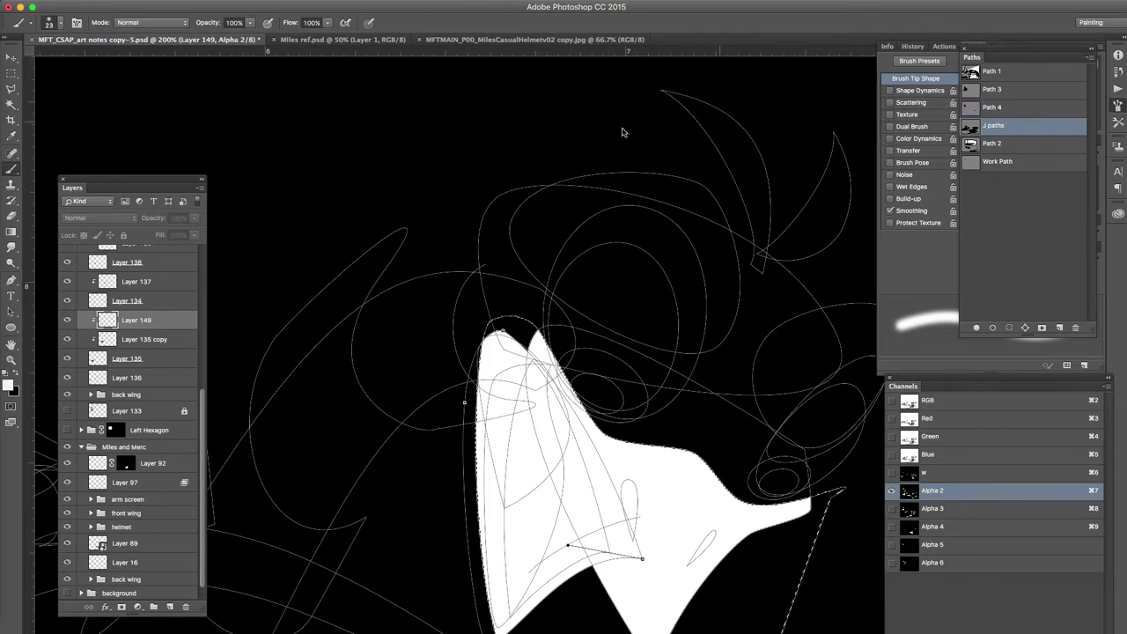
{"action": "left_click", "coordinate": [50, 23]}
{"action": "left_click", "coordinate": [27, 116]}
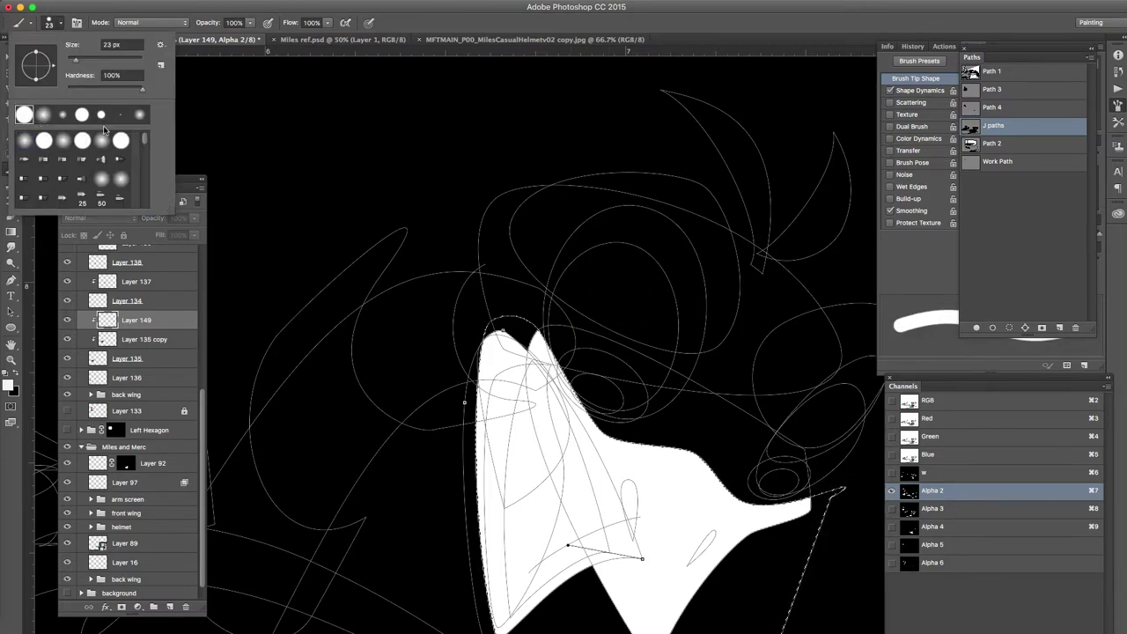
{"action": "left_click_drag", "start_coordinate": [527, 316], "coordinate": [612, 321]}
{"action": "scroll", "coordinate": [546, 324], "scroll_direction": "down", "scroll_amount": 3}
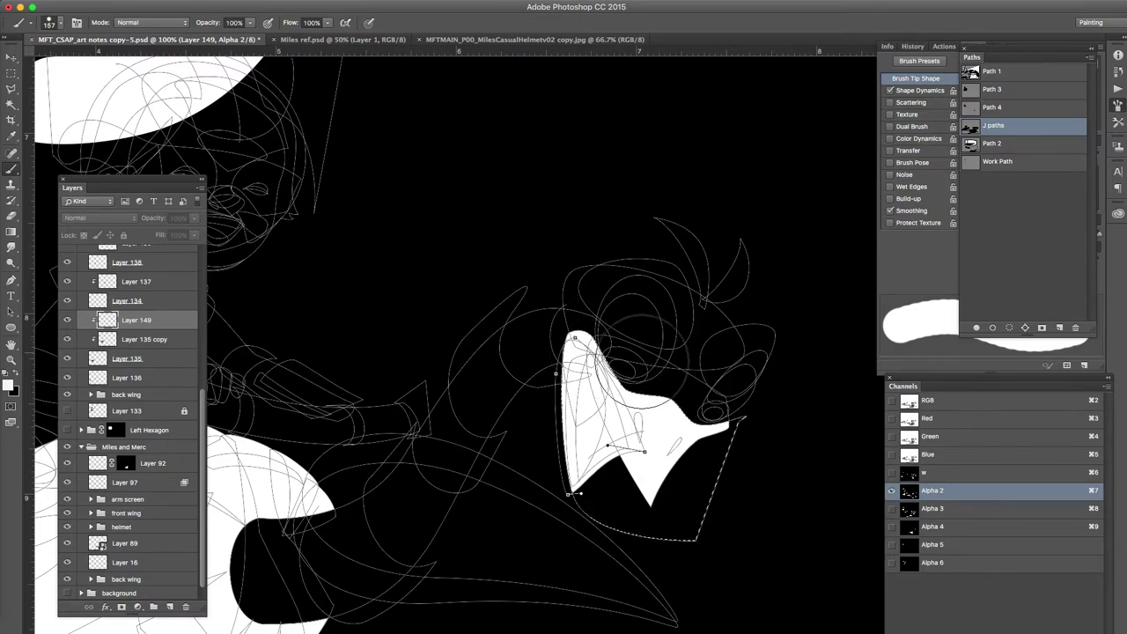
Step: Make a selection from the mouth-opening path in J paths and subtract the upper beak path from it with 0 pixels feather
{"action": "left_click", "coordinate": [603, 460], "text": "super"}
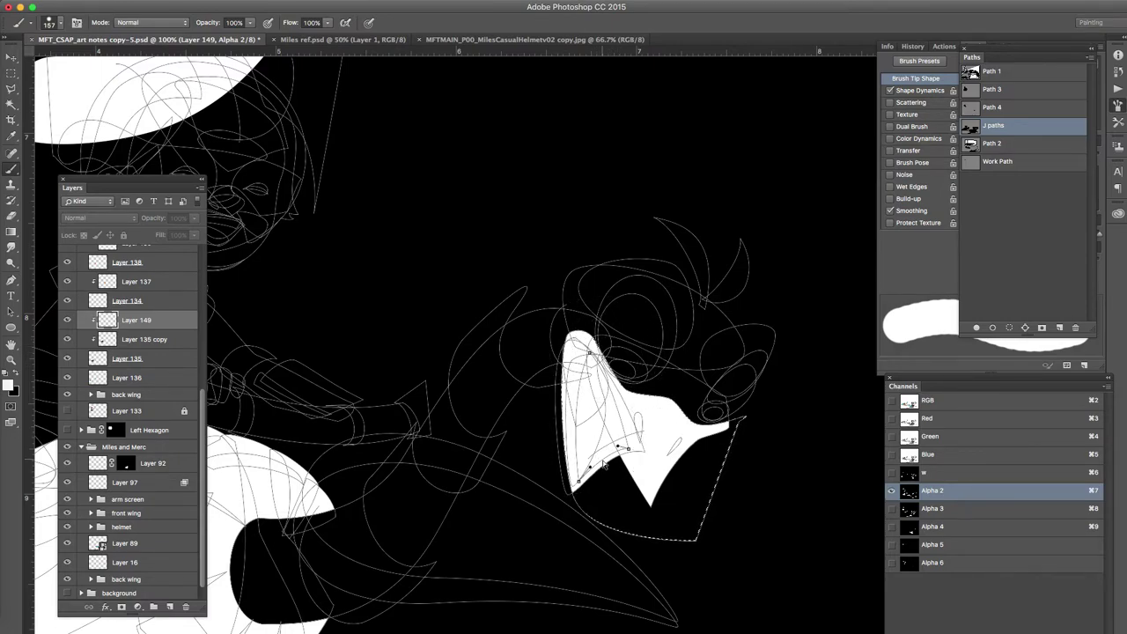
{"action": "left_click", "coordinate": [1009, 328]}
{"action": "left_click", "coordinate": [971, 306]}
{"action": "left_click", "coordinate": [995, 128]}
{"action": "left_click", "coordinate": [1006, 91]}
{"action": "left_click", "coordinate": [999, 110]}
{"action": "left_click", "coordinate": [994, 128]}
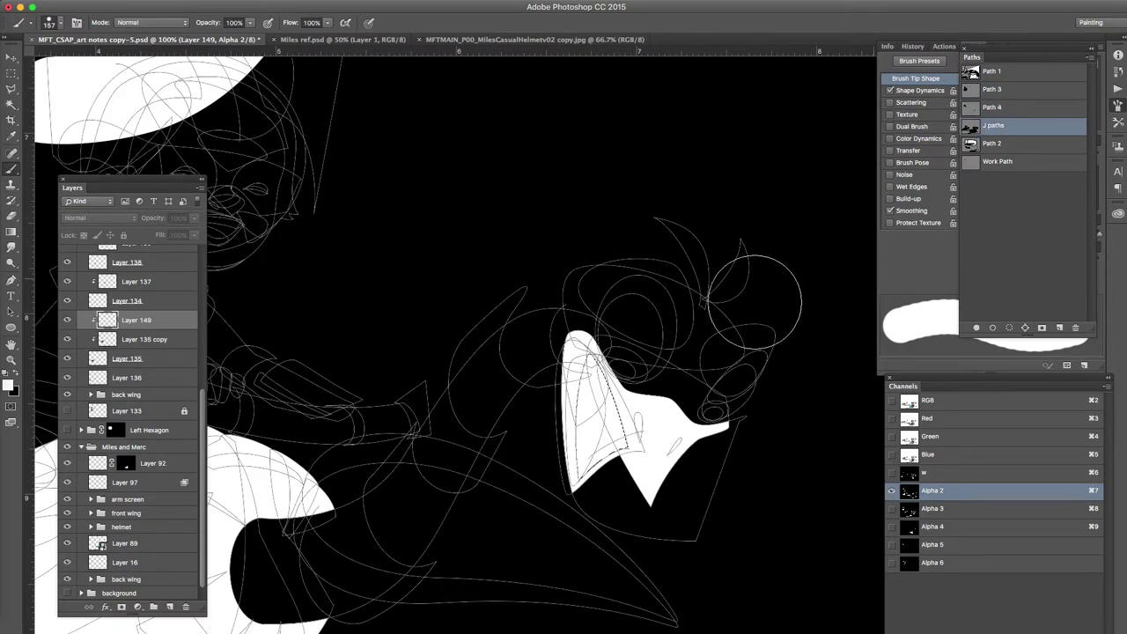
{"action": "left_click", "coordinate": [1009, 328], "text": "alt"}
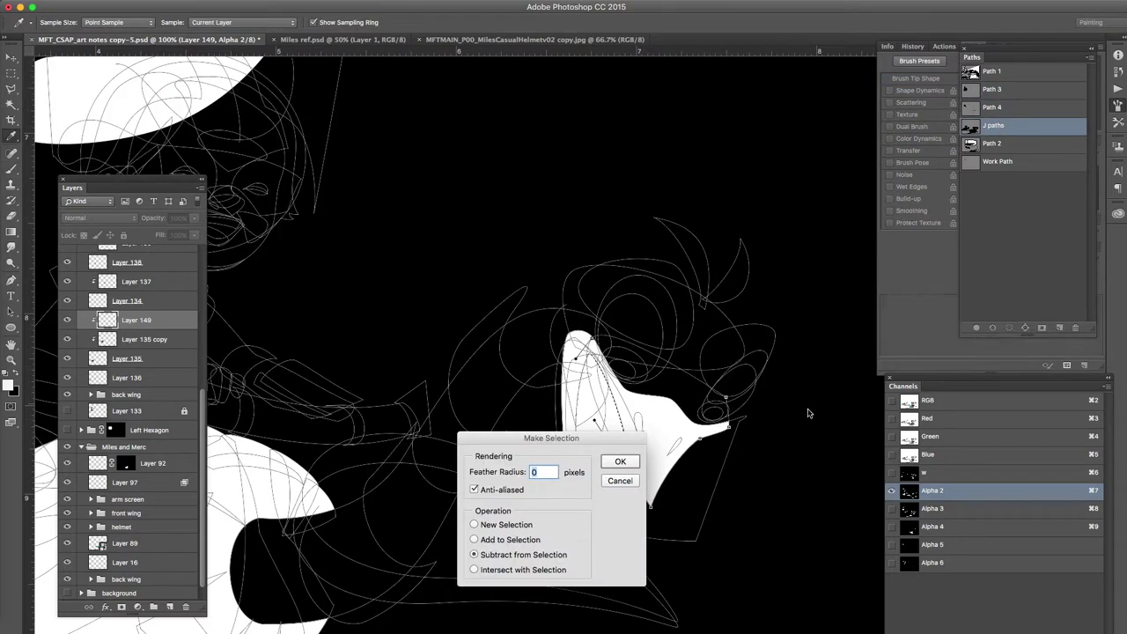
{"action": "left_click", "coordinate": [619, 463]}
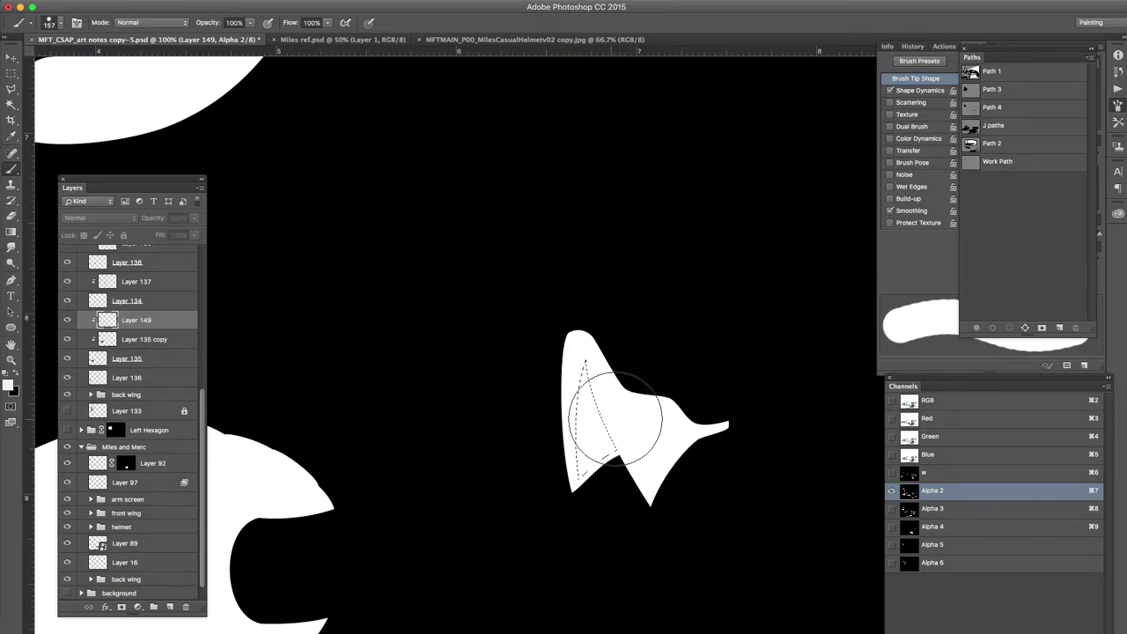
Step: Clear the mouth opening from Alpha 2 with black and display the w channel
{"action": "mouse_move", "coordinate": [614, 441]}
{"action": "left_mouse_down"}
{"action": "mouse_move", "coordinate": [629, 402]}
{"action": "mouse_move", "coordinate": [608, 422]}
{"action": "left_mouse_up"}
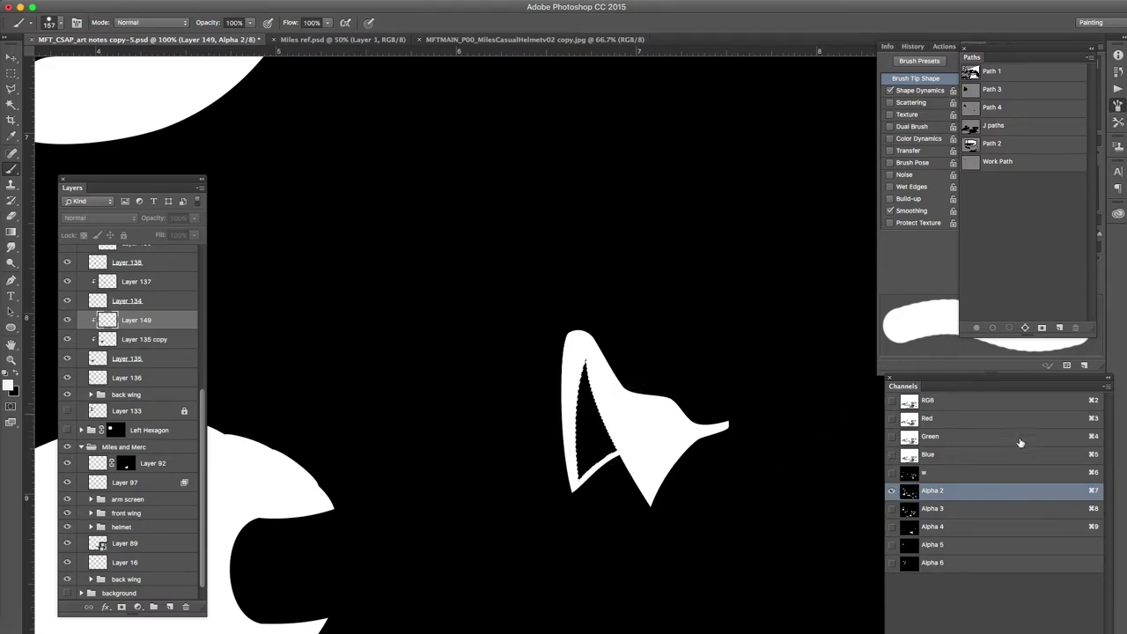
{"action": "left_click", "coordinate": [960, 475]}
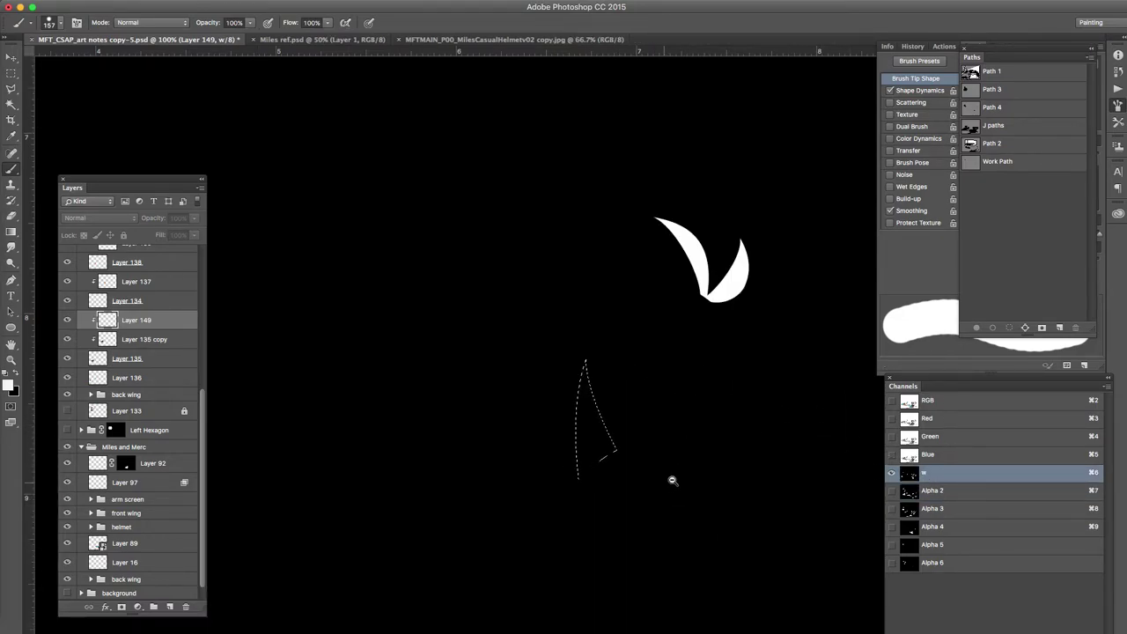
{"action": "left_click", "coordinate": [99, 265], "text": "super"}
{"action": "scroll", "coordinate": [148, 333], "scroll_direction": "up", "scroll_amount": 2}
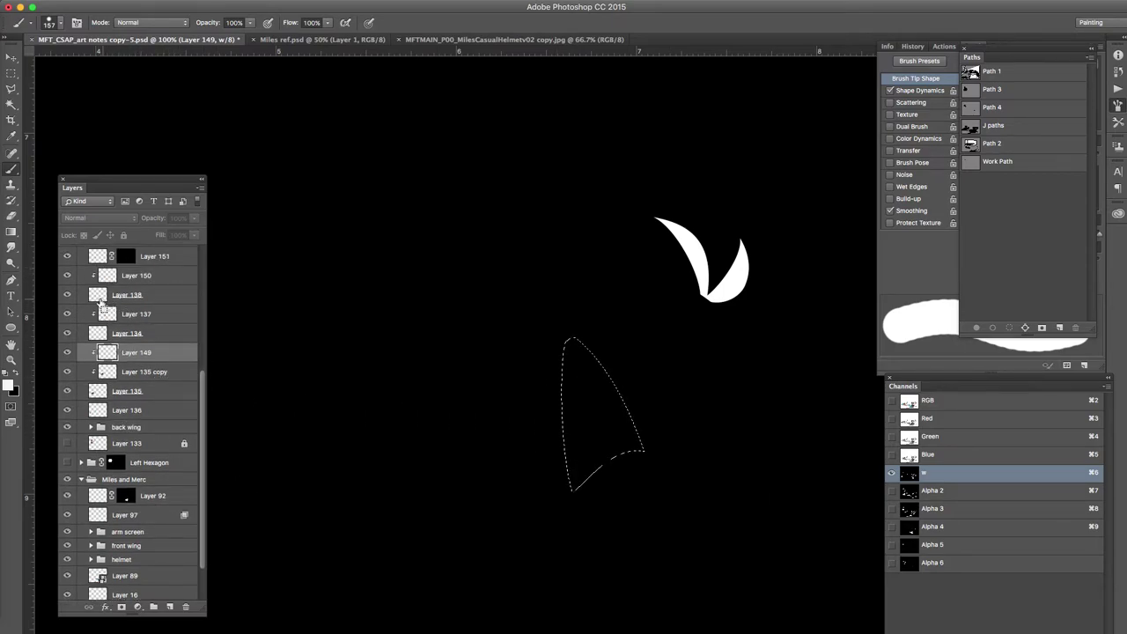
{"action": "key", "text": "super+d"}
Step: Select both of the ostrich's eye shapes and fill them with white in the w channel
{"action": "left_click", "coordinate": [350, 354], "text": "alt"}
{"action": "left_click", "coordinate": [351, 354], "text": "alt"}
{"action": "left_click_drag", "start_coordinate": [366, 344], "coordinate": [505, 222]}
{"action": "left_click_drag", "start_coordinate": [360, 319], "coordinate": [428, 273]}
{"action": "left_click", "coordinate": [378, 308], "text": "alt"}
{"action": "left_click", "coordinate": [379, 308], "text": "alt"}
{"action": "scroll", "coordinate": [176, 325], "scroll_direction": "up", "scroll_amount": 3}
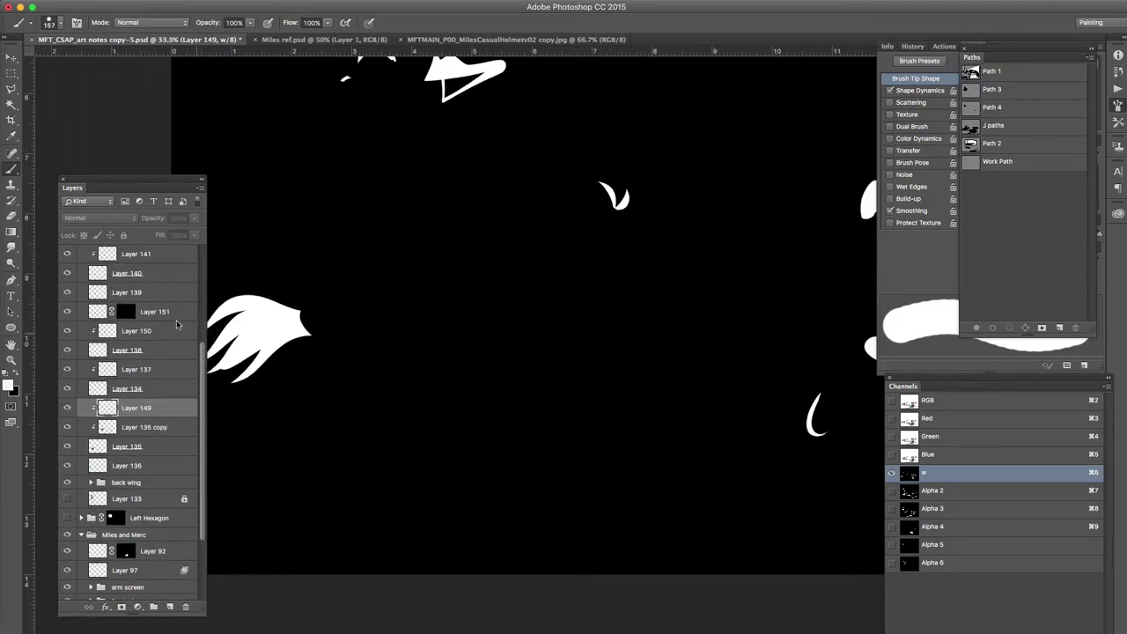
{"action": "left_click", "coordinate": [97, 312]}
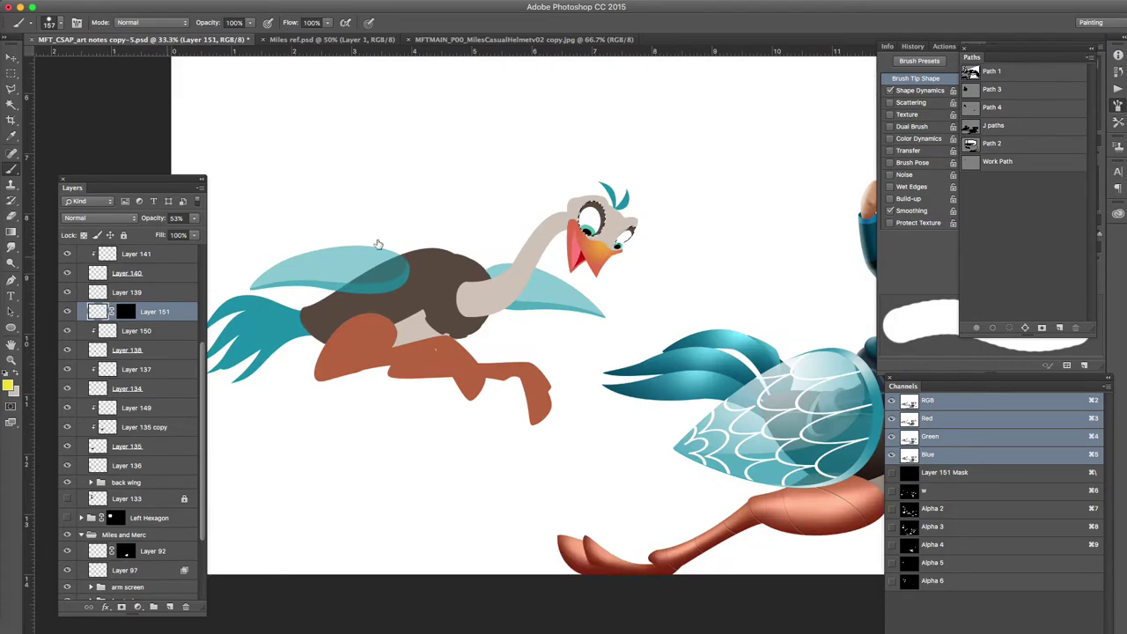
{"action": "left_click", "coordinate": [934, 491]}
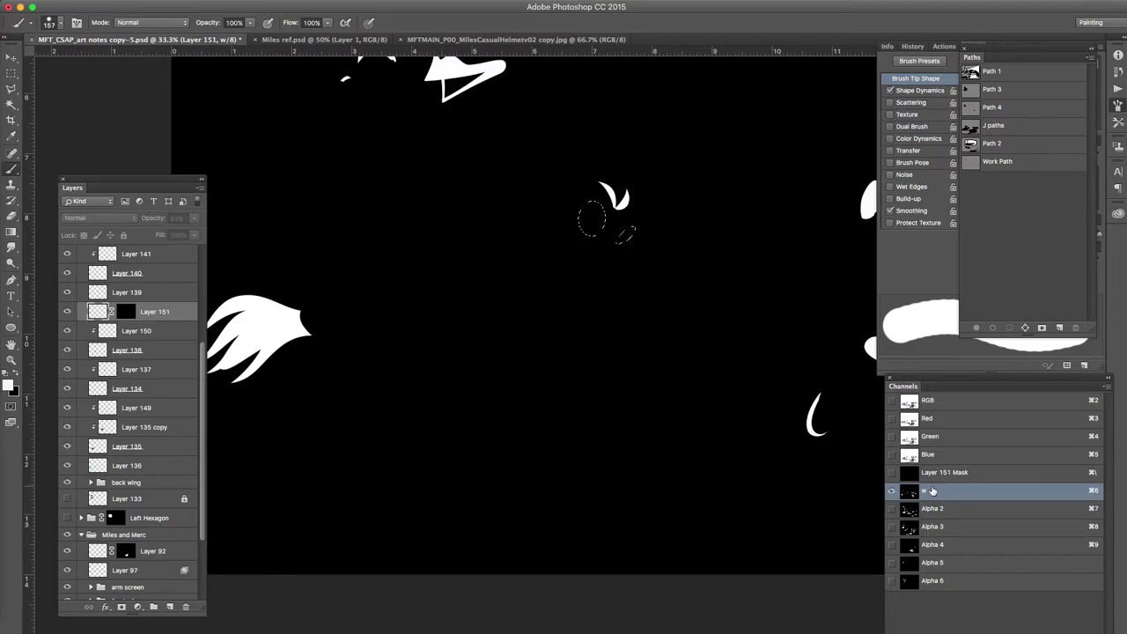
{"action": "left_click", "coordinate": [916, 509]}
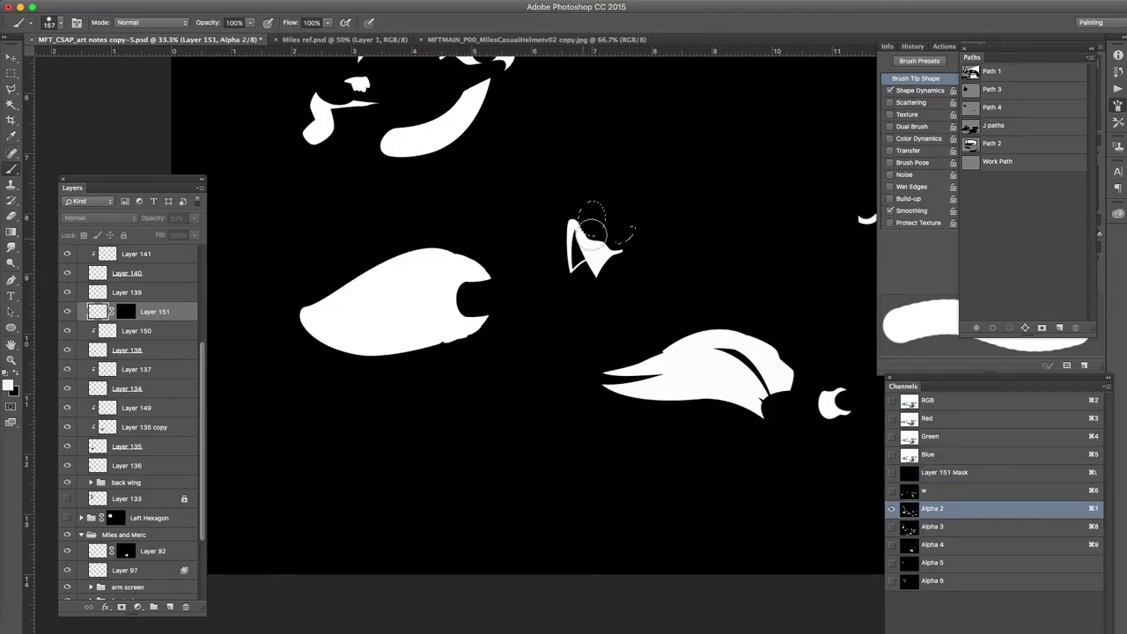
{"action": "key", "text": "w"}
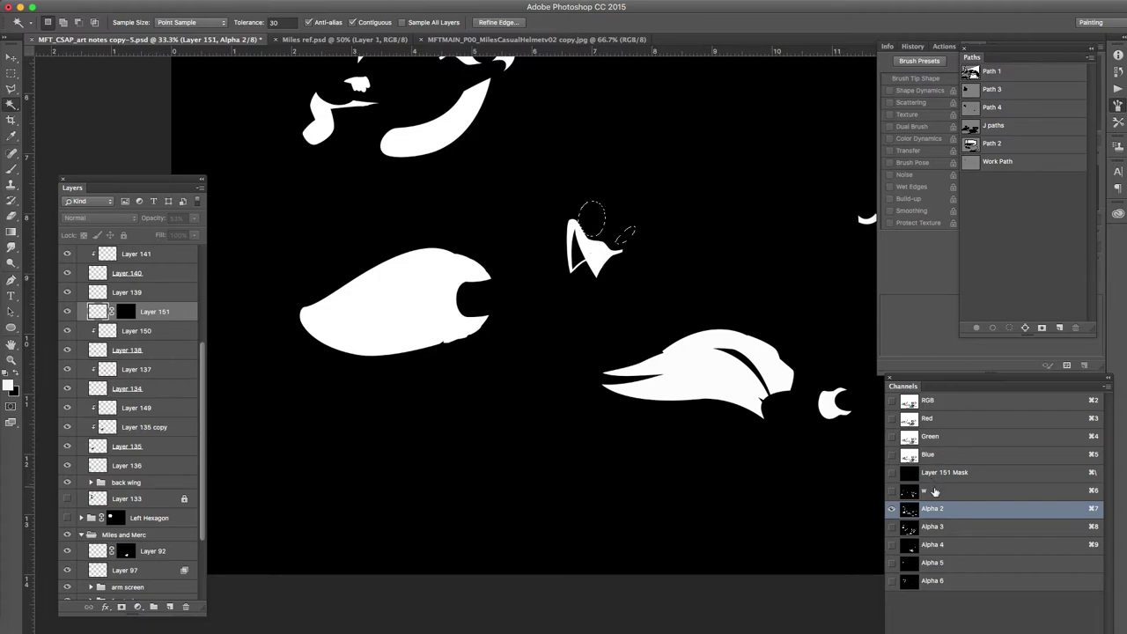
{"action": "left_click", "coordinate": [935, 490]}
{"action": "key", "text": "x"}
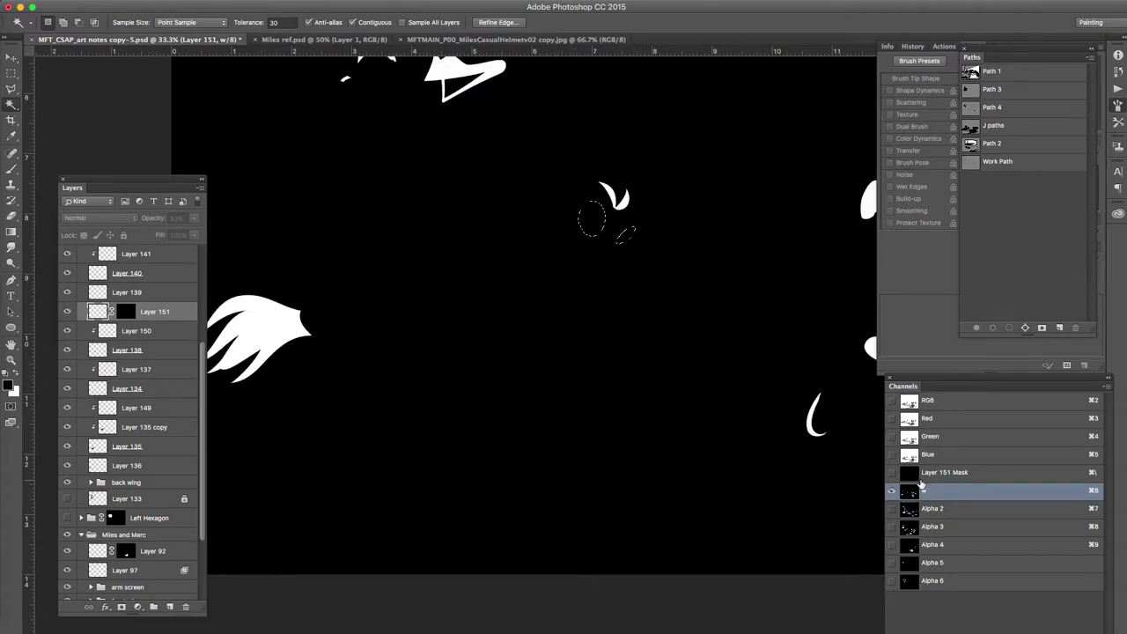
{"action": "key", "text": "super+BackSpace"}
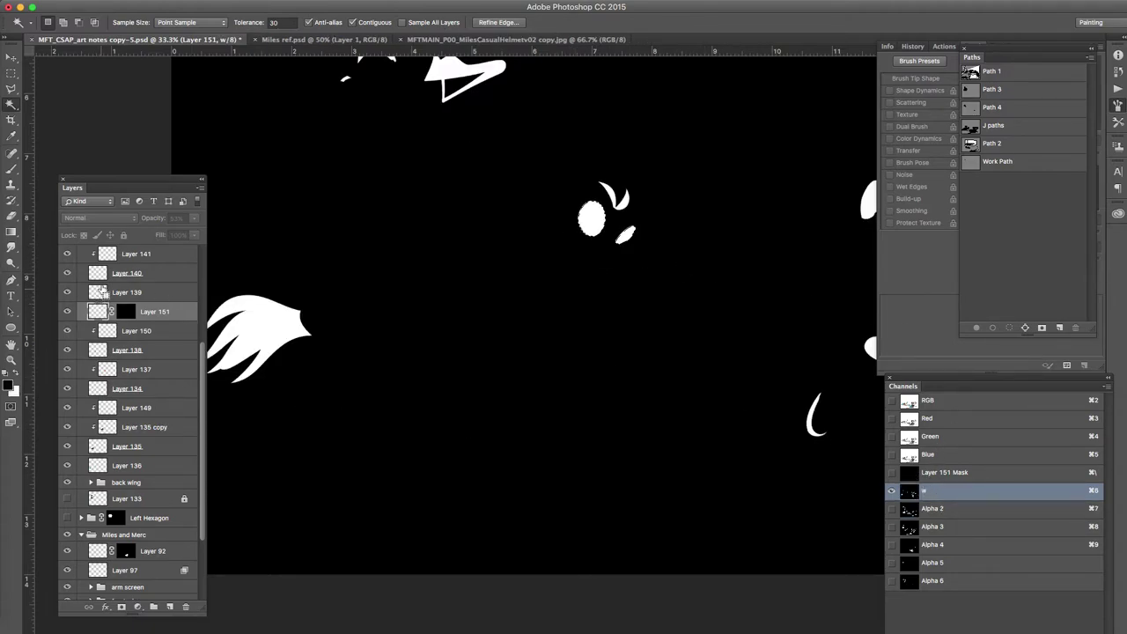
Step: Clear the smaller inner eye shapes to black in the w channel and in Alpha 3
{"action": "key", "text": "x"}
{"action": "key", "text": "super+BackSpace"}
{"action": "key", "text": "super+d"}
{"action": "left_click", "coordinate": [912, 478]}
{"action": "left_click", "coordinate": [910, 496]}
{"action": "left_click", "coordinate": [912, 514]}
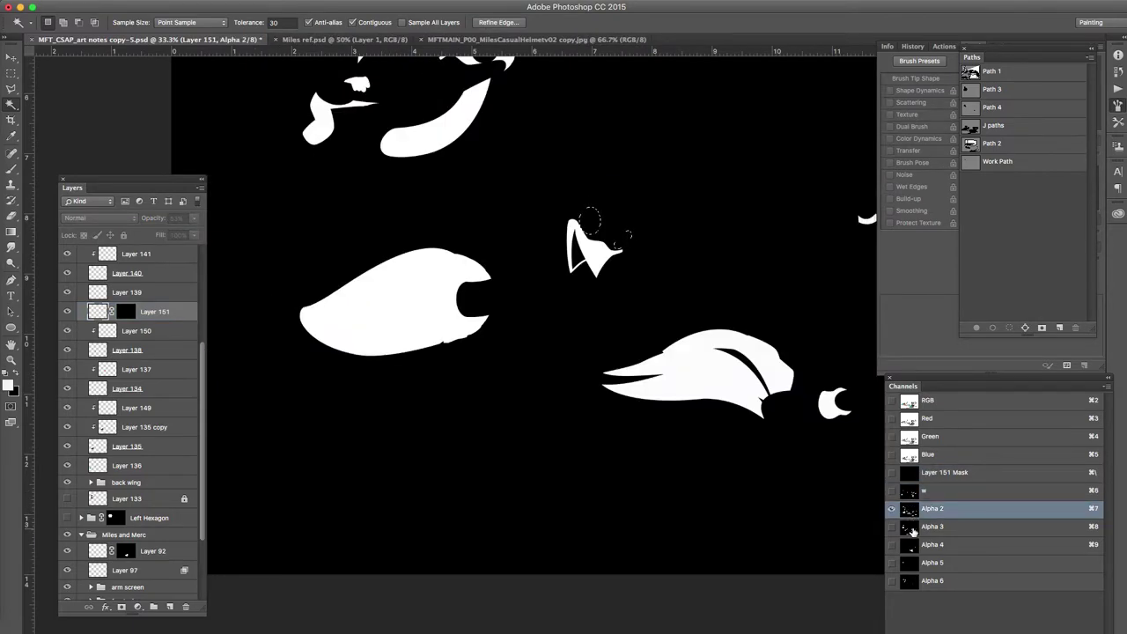
{"action": "left_click", "coordinate": [912, 527]}
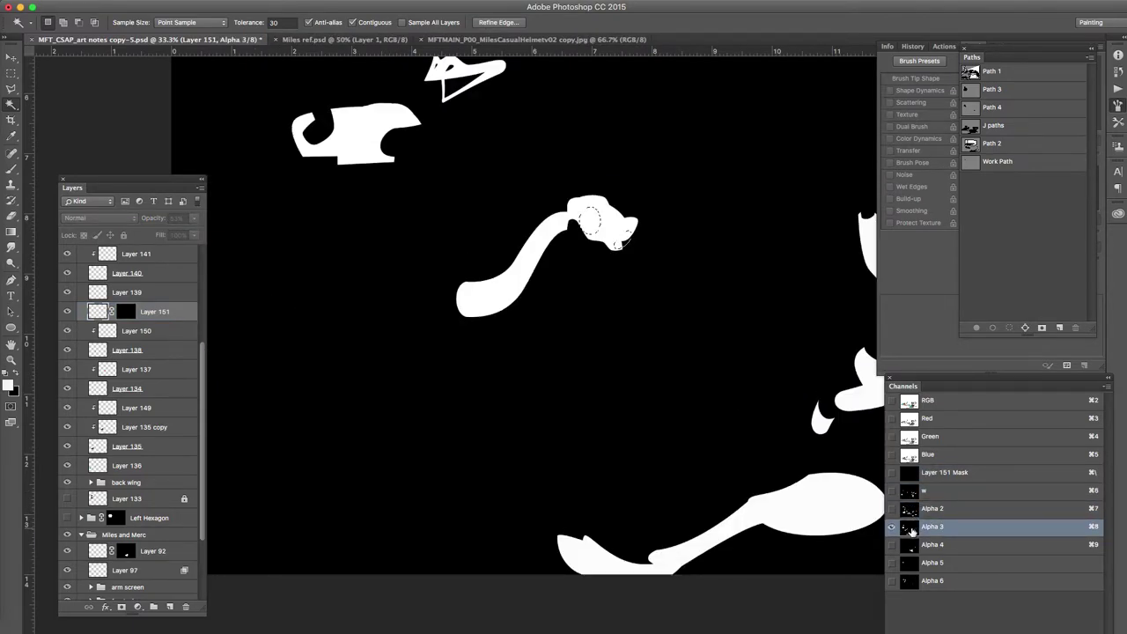
{"action": "key", "text": "BackSpace"}
Step: Select the tongue area inside the ostrich's open beak and fill it with white in the w channel
{"action": "double_click", "coordinate": [99, 293]}
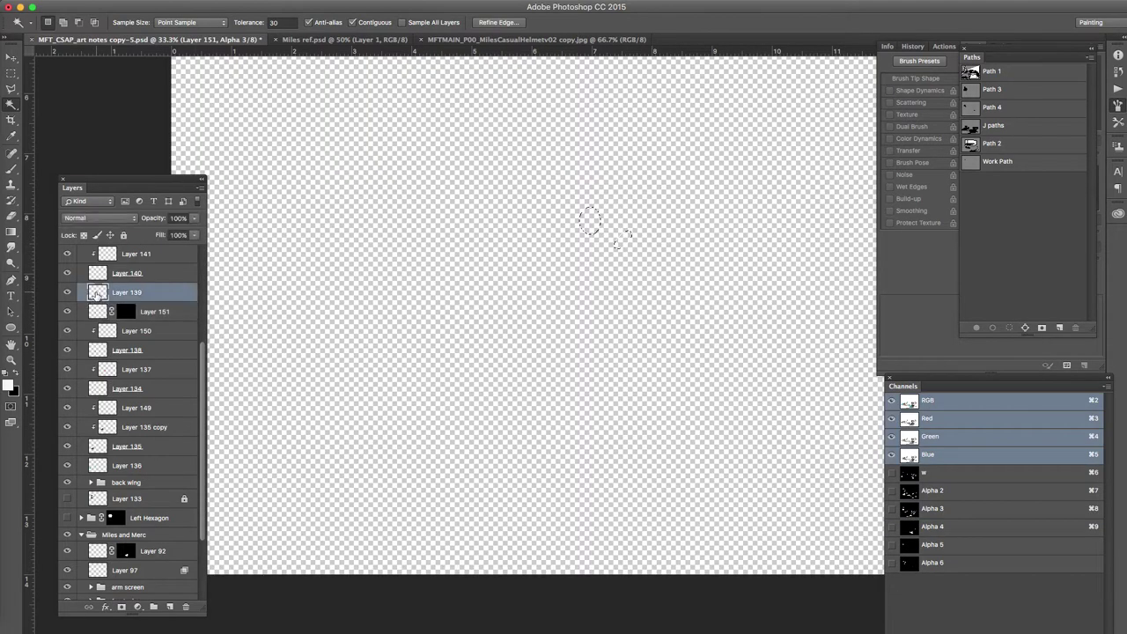
{"action": "left_click", "coordinate": [892, 172]}
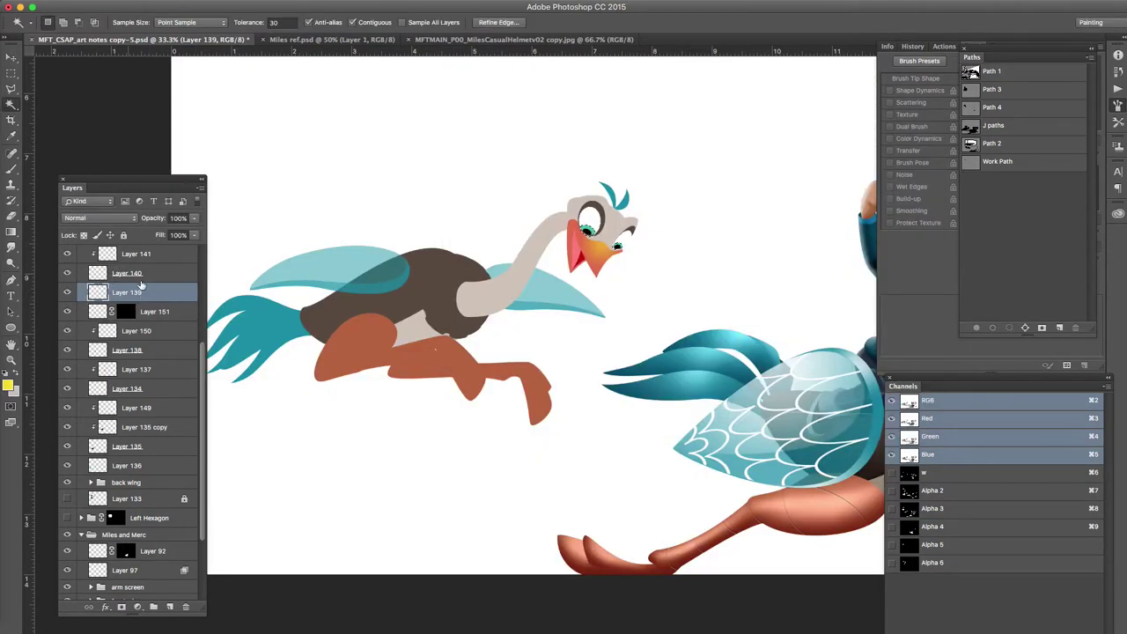
{"action": "scroll", "coordinate": [178, 312], "scroll_direction": "up", "scroll_amount": 4}
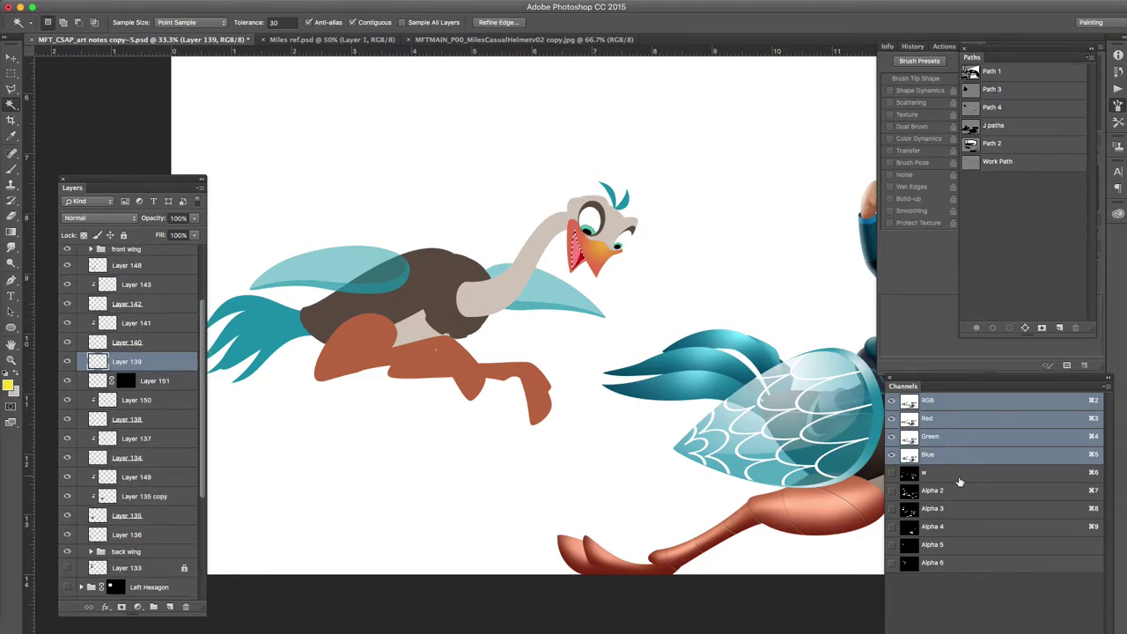
{"action": "left_click", "coordinate": [959, 481]}
{"action": "key", "text": "x"}
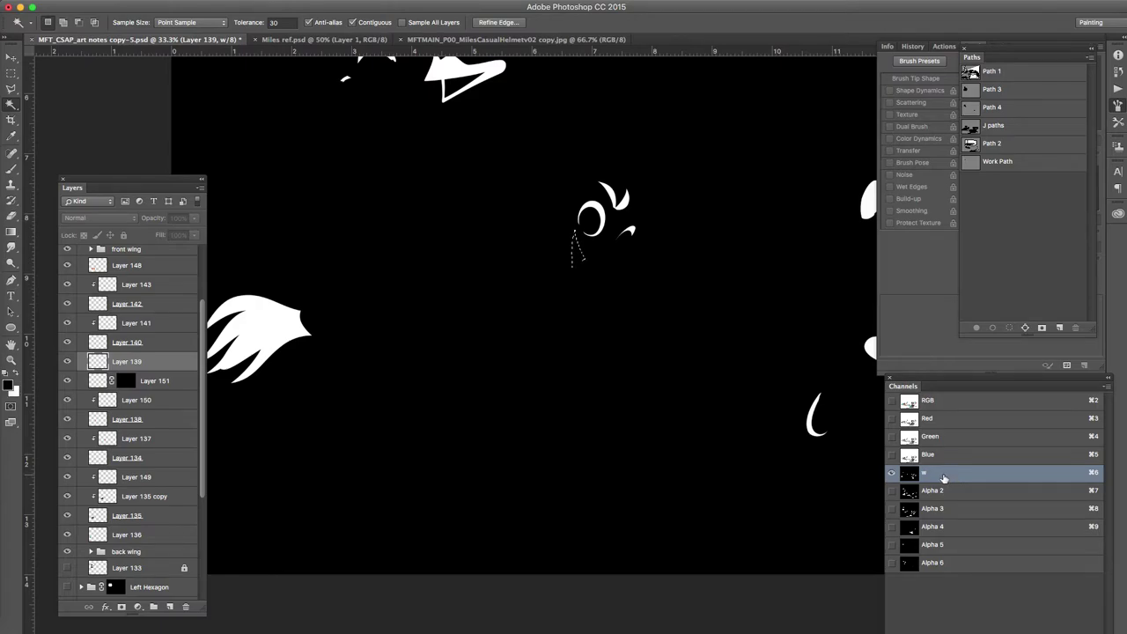
{"action": "key", "text": "BackSpace"}
Step: Fill the ostrich's leg shapes with white in the w channel, check Alpha 2 to Alpha 6, and return to the RGB composite
{"action": "left_click", "coordinate": [93, 269], "text": "ctrl"}
{"action": "key", "text": "BackSpace"}
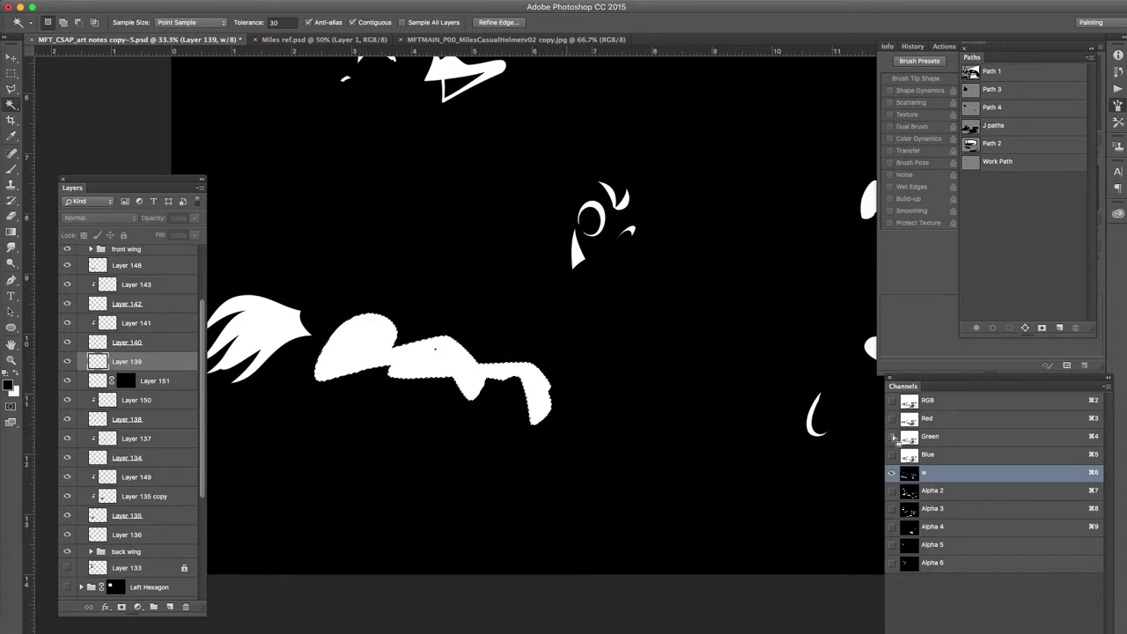
{"action": "left_click", "coordinate": [1002, 494]}
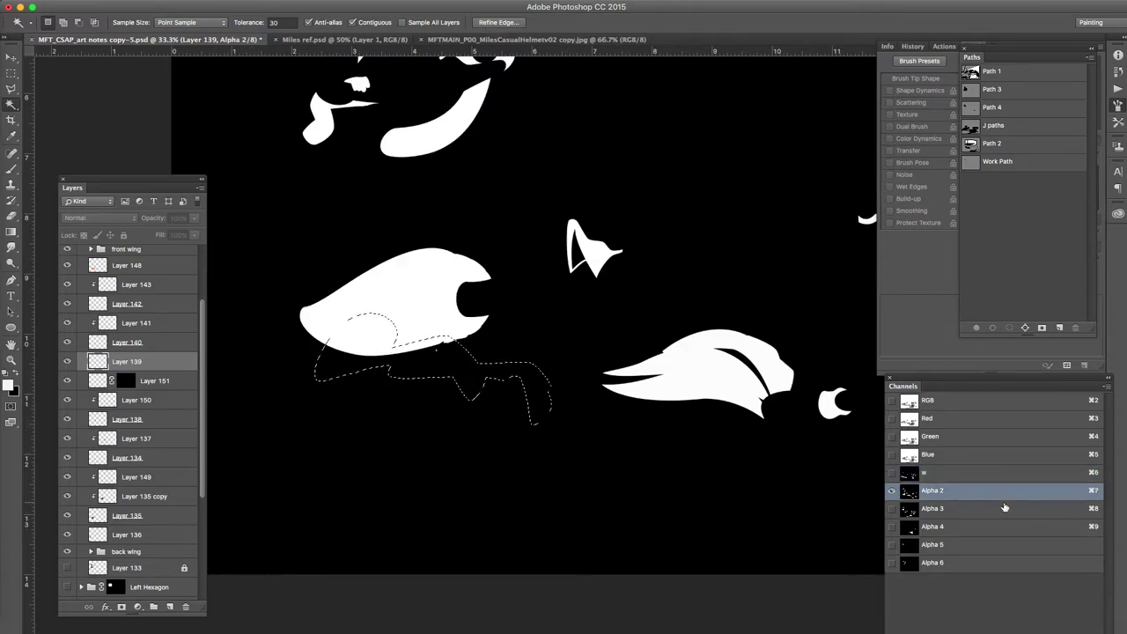
{"action": "left_click", "coordinate": [1001, 511]}
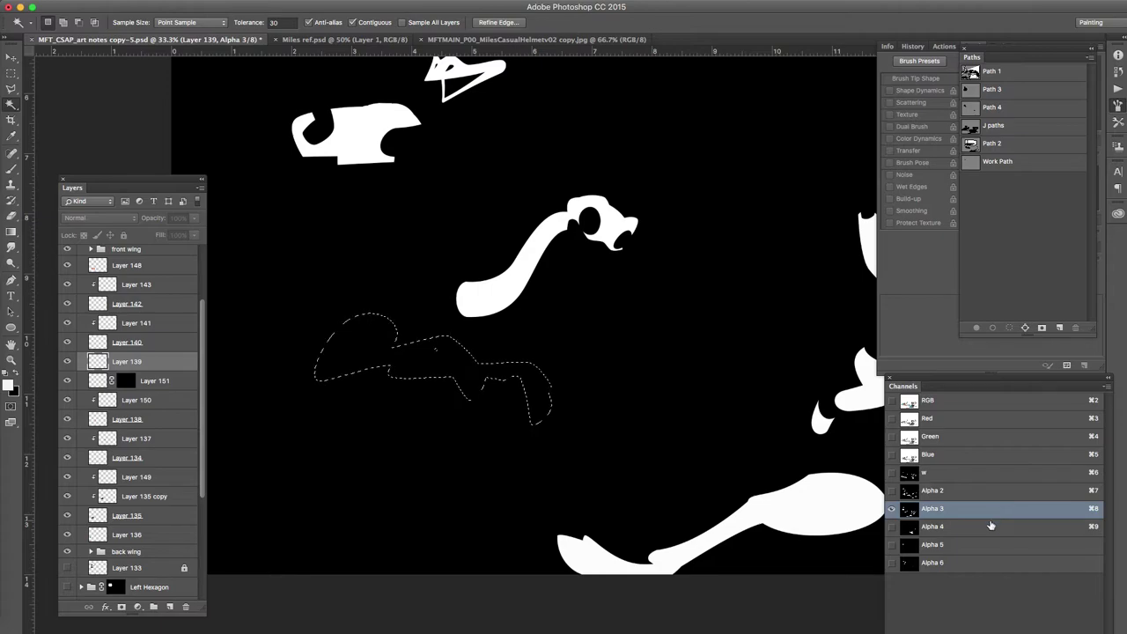
{"action": "left_click", "coordinate": [993, 528]}
{"action": "left_click", "coordinate": [972, 546]}
{"action": "left_click", "coordinate": [972, 564]}
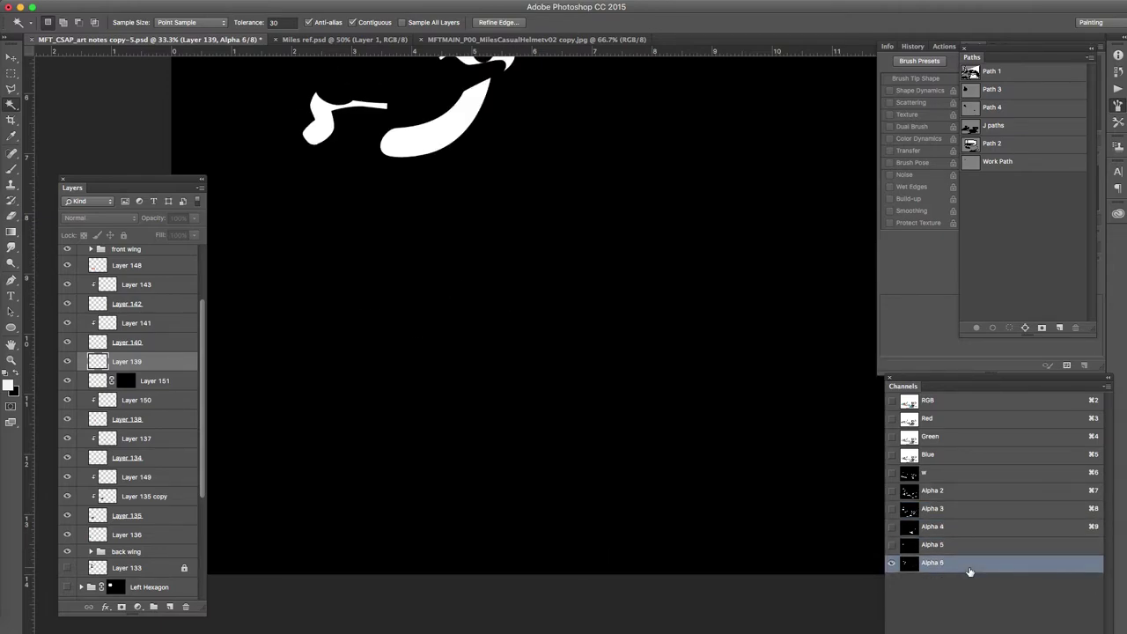
{"action": "key", "text": "super+2"}
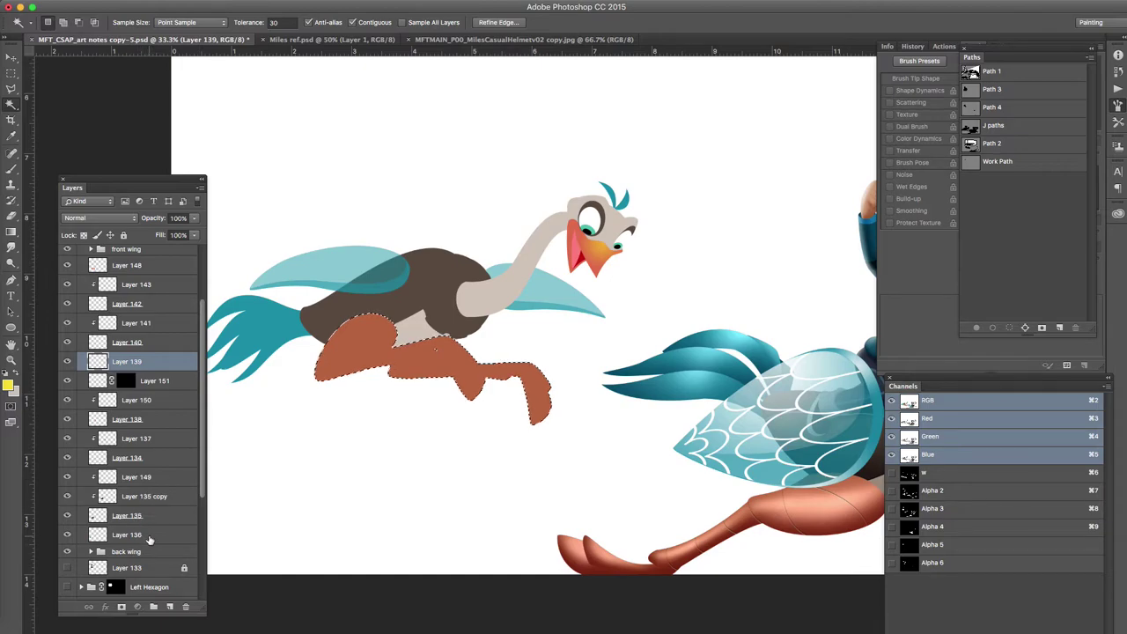
Step: Merge the ostrich layers from Layer 136 up to Layer 148 into one layer and clear the selection
{"action": "left_click", "coordinate": [148, 539]}
{"action": "key", "text": "super+d"}
{"action": "left_click_drag", "start_coordinate": [207, 373], "coordinate": [202, 314]}
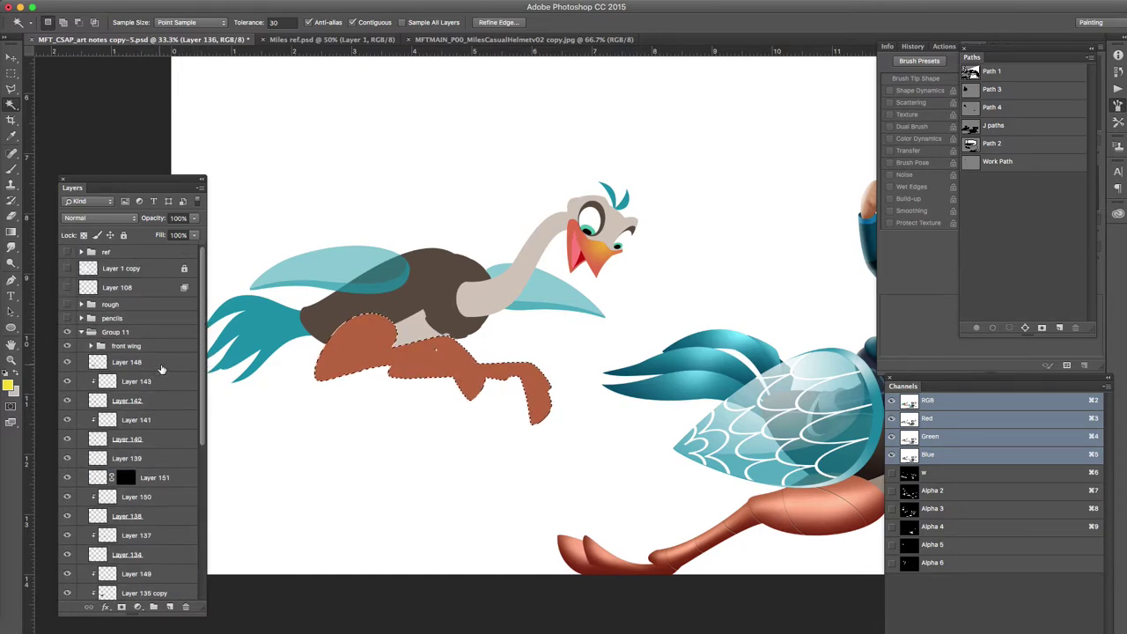
{"action": "left_click", "coordinate": [162, 367], "text": "shift"}
{"action": "key", "text": "super+e"}
{"action": "key", "text": "super+d"}
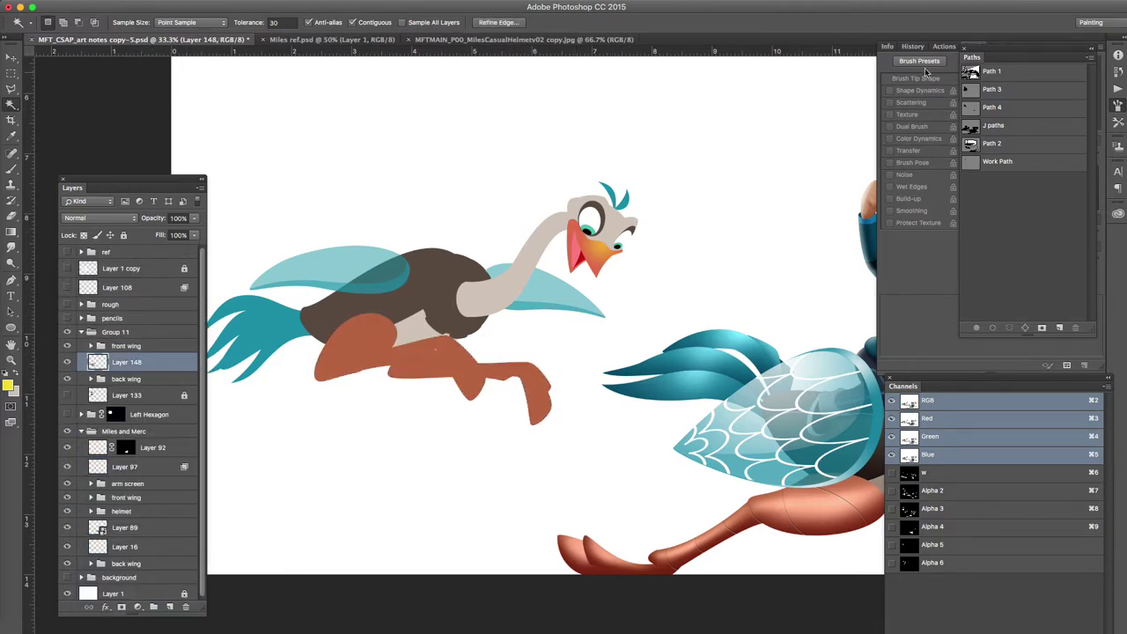
Step: Run the McGee action on the merged ostrich layer to create its masked Multiply shadow copy
{"action": "left_click", "coordinate": [944, 46]}
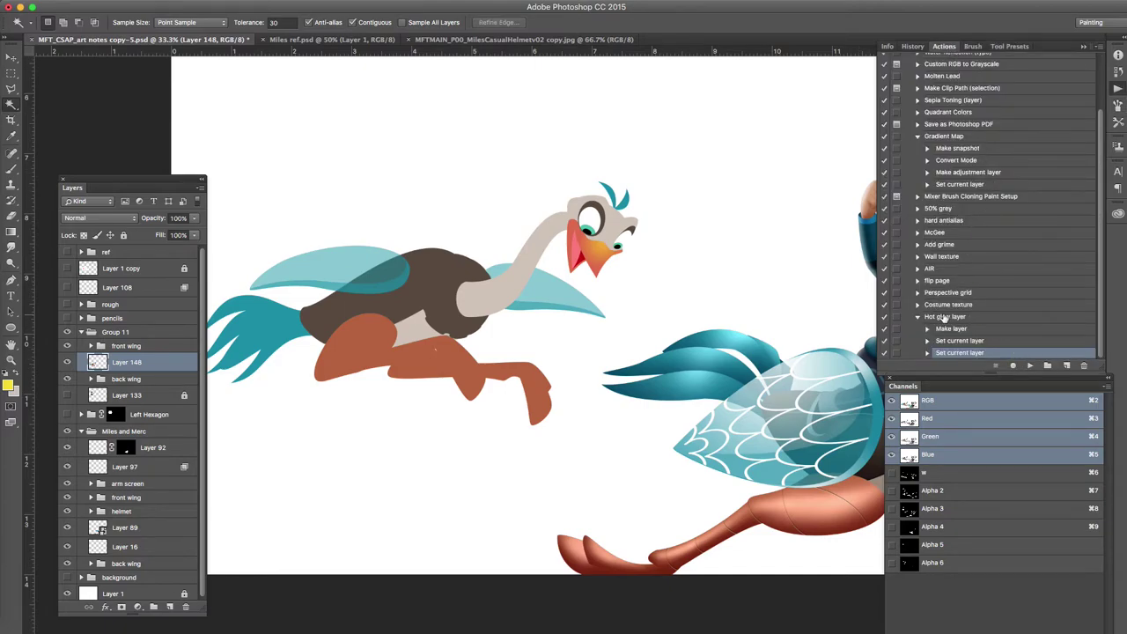
{"action": "left_click", "coordinate": [949, 234]}
{"action": "left_click", "coordinate": [1030, 365]}
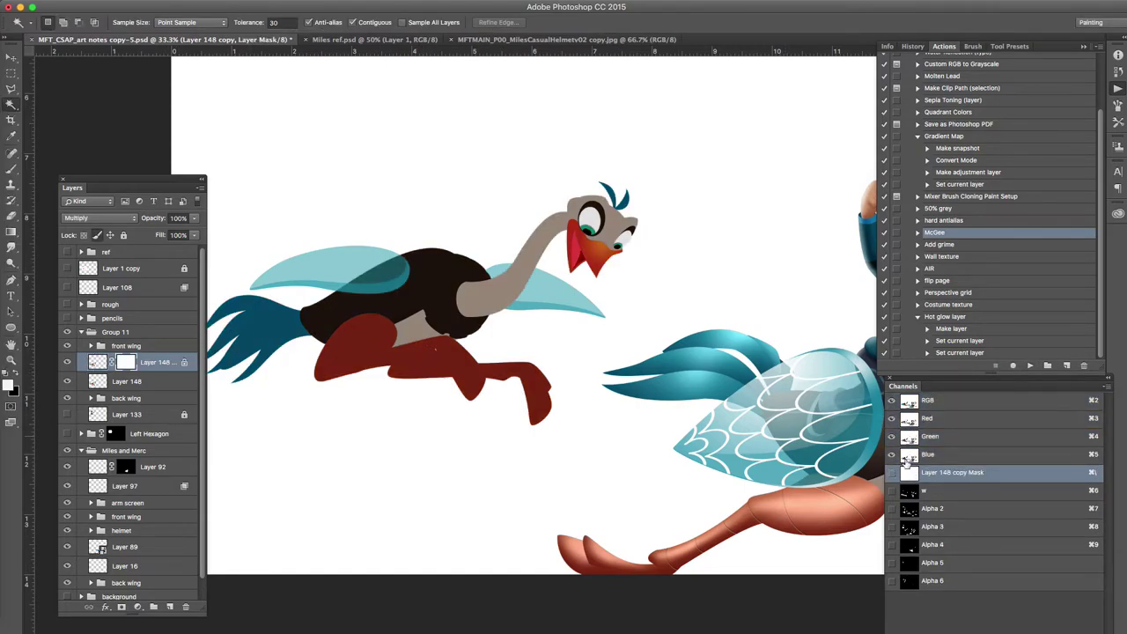
Step: Select the ostrich's legs using the w channel and choose a soft 30 px brush with 0% hardness and Transfer enabled
{"action": "left_click", "coordinate": [916, 492]}
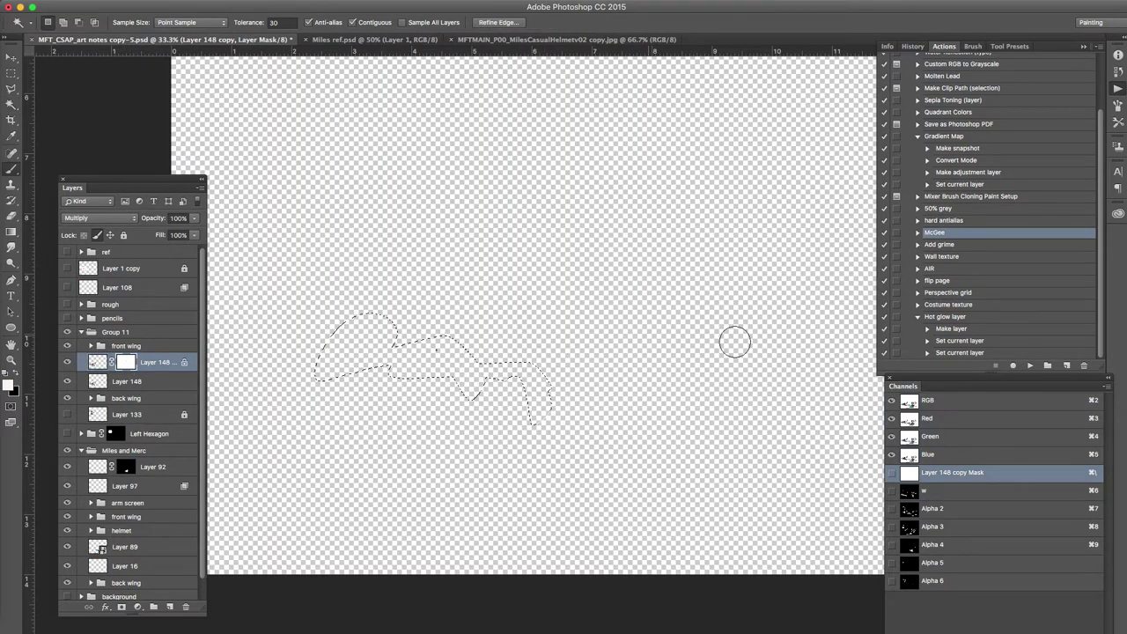
{"action": "key", "text": "b"}
{"action": "left_click", "coordinate": [973, 47]}
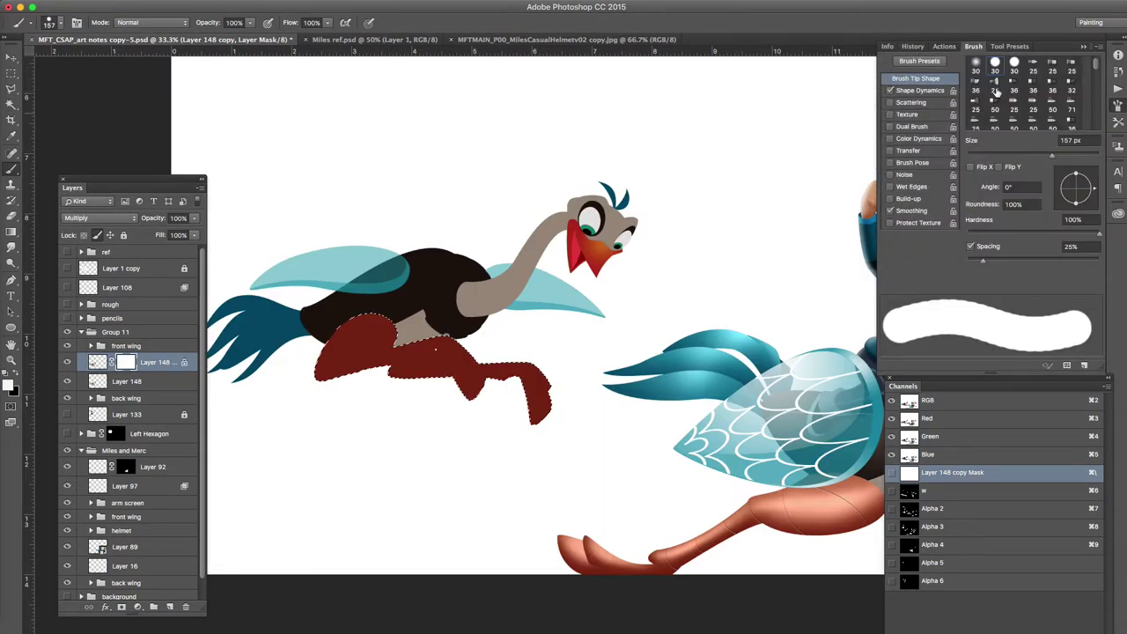
{"action": "left_click", "coordinate": [976, 67]}
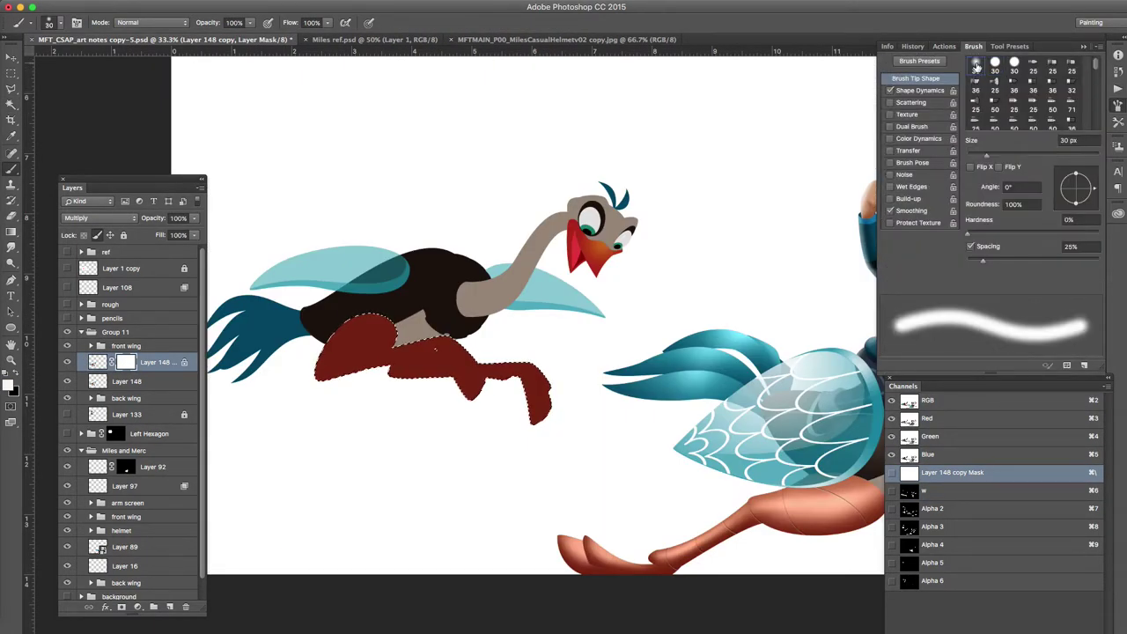
{"action": "left_click", "coordinate": [59, 23]}
{"action": "left_click", "coordinate": [102, 140]}
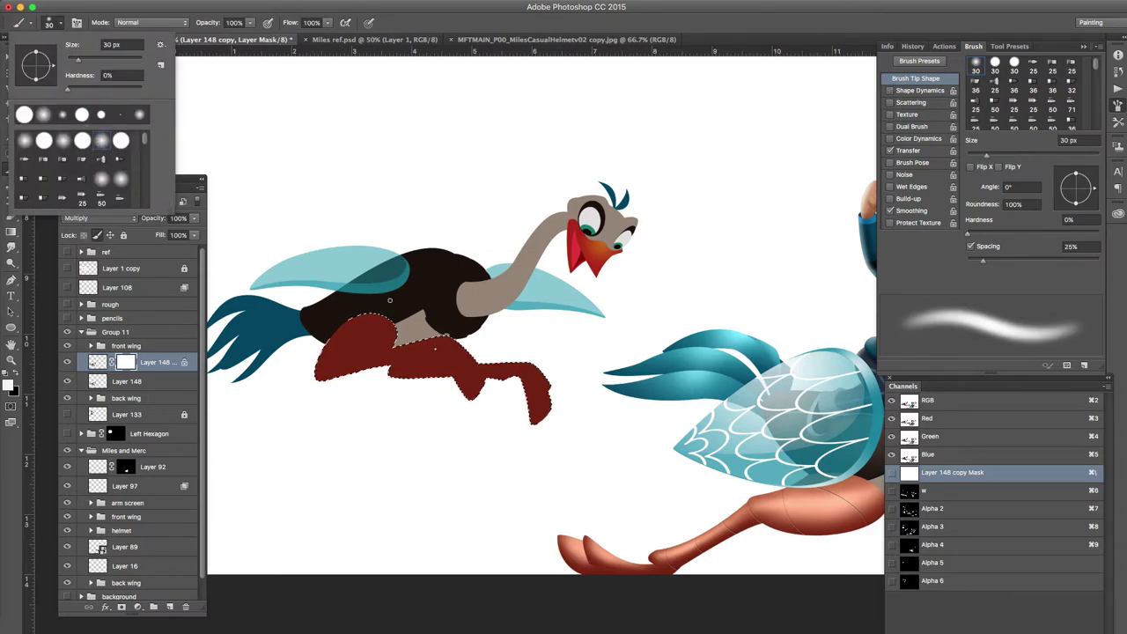
Step: Lighten the folded thigh and the other leg's upper edge with soft black strokes on the shadow layer's mask, reversing the last stroke
{"action": "left_click_drag", "start_coordinate": [364, 361], "coordinate": [372, 361]}
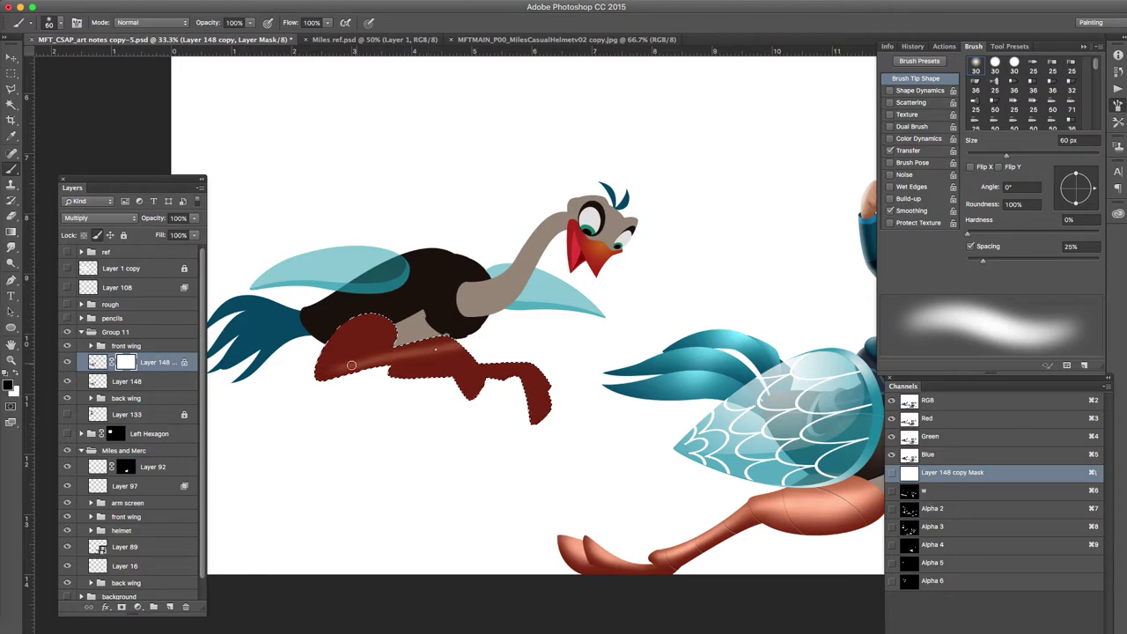
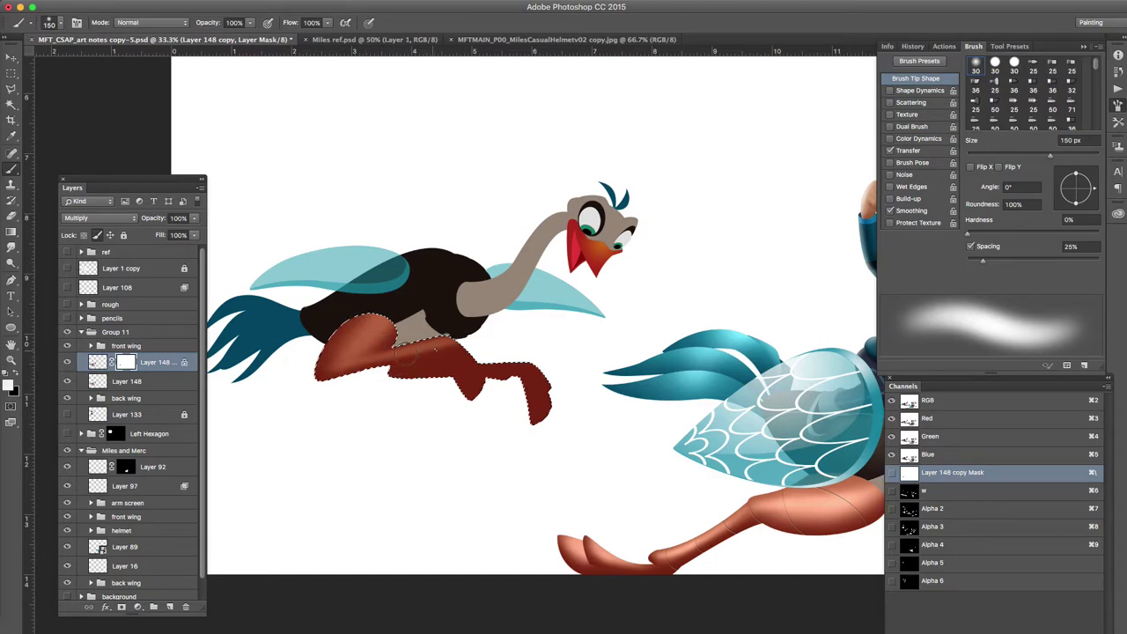
{"action": "left_click", "coordinate": [408, 360], "text": "super"}
{"action": "left_click_drag", "start_coordinate": [403, 362], "coordinate": [389, 362]}
{"action": "key", "text": "x"}
{"action": "left_click_drag", "start_coordinate": [288, 379], "coordinate": [536, 328]}
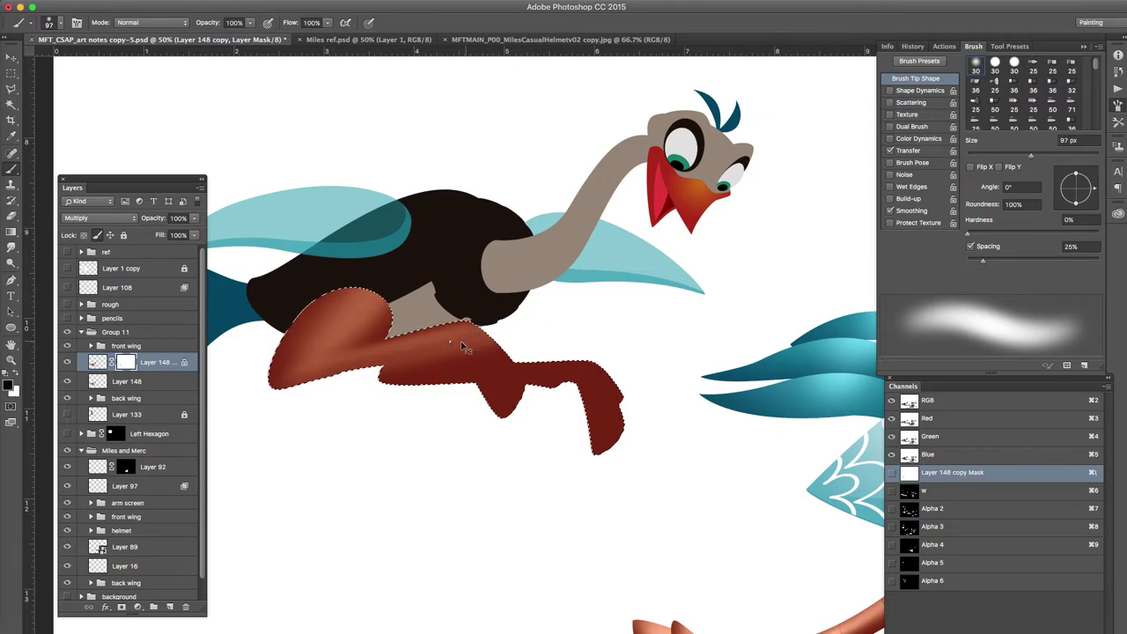
{"action": "key", "text": "ctrl+z"}
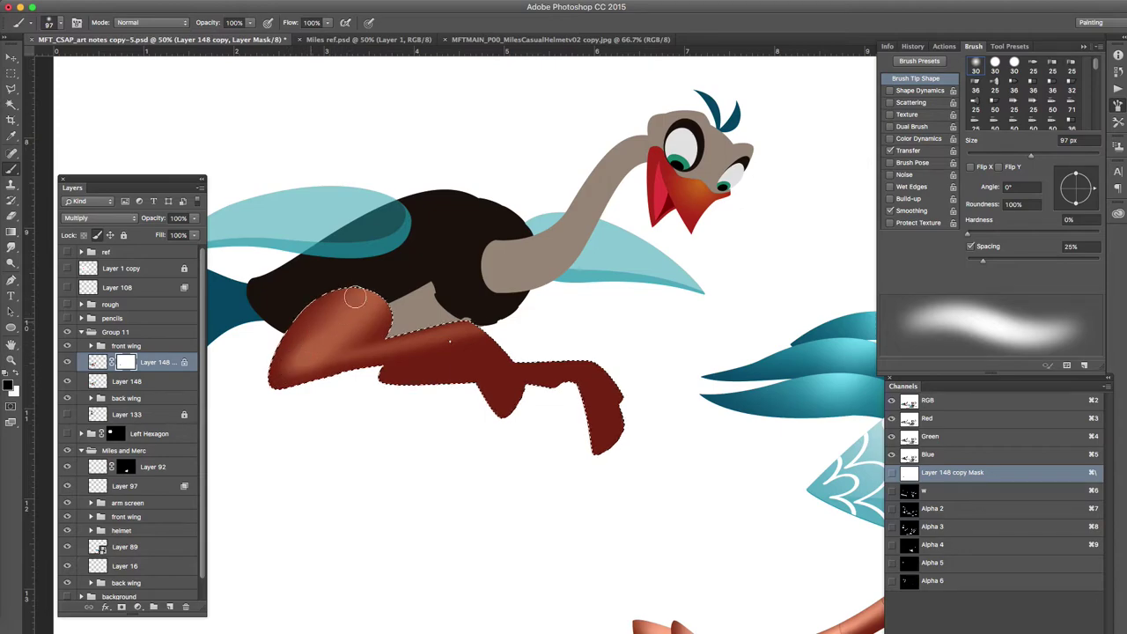
{"action": "key", "text": "super+z"}
{"action": "key", "text": "super+z"}
Step: Lighten the other leg from its upper bend down to the lower joint with soft black strokes on the shadow mask, using a 126 px brush
{"action": "left_click_drag", "start_coordinate": [307, 346], "coordinate": [332, 346]}
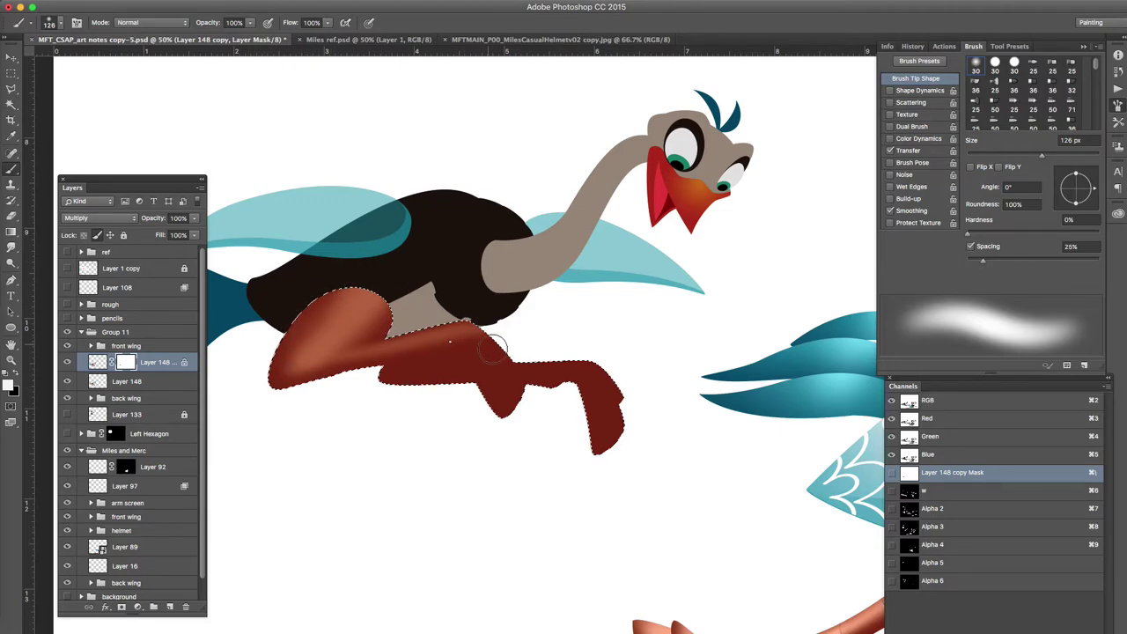
{"action": "key", "text": "x"}
{"action": "left_click_drag", "start_coordinate": [505, 387], "coordinate": [447, 306]}
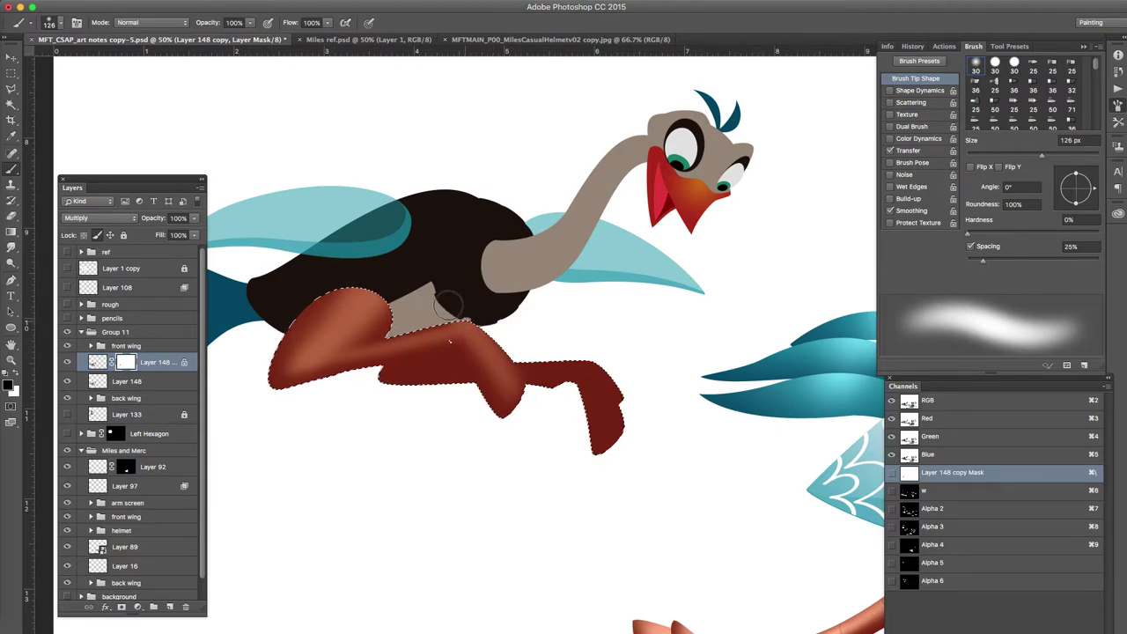
{"action": "left_click_drag", "start_coordinate": [504, 387], "coordinate": [451, 306]}
{"action": "left_click_drag", "start_coordinate": [500, 410], "coordinate": [461, 325]}
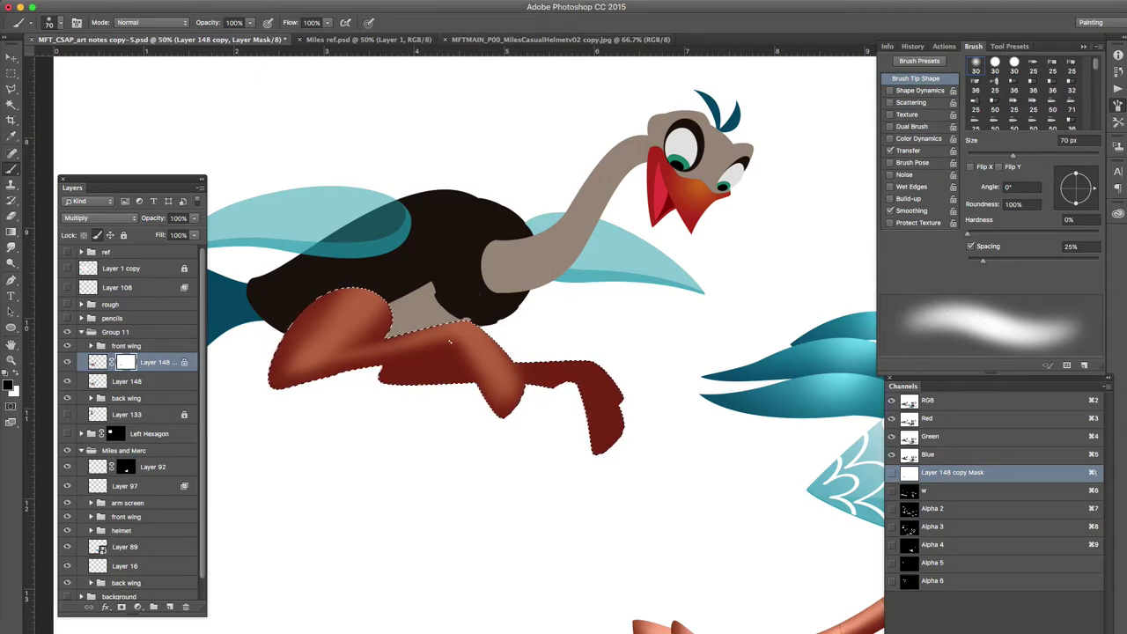
Step: Load the near leg's lower section, from the folded knee down to the lower joint, from J paths as a selection
{"action": "left_click", "coordinate": [374, 14]}
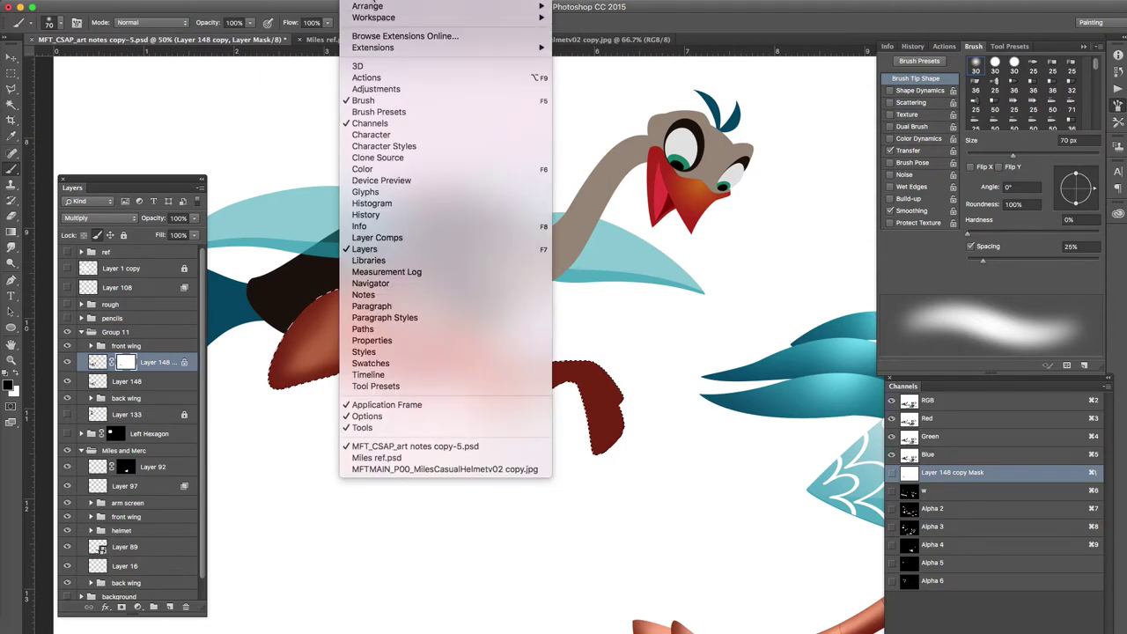
{"action": "left_click", "coordinate": [368, 329]}
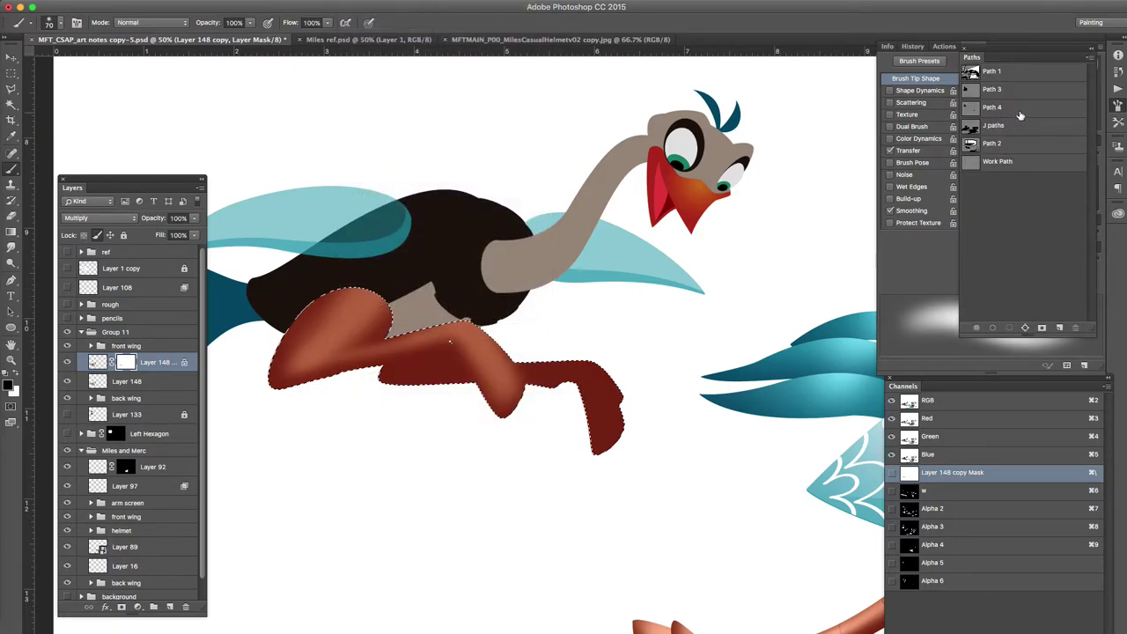
{"action": "left_click", "coordinate": [976, 126]}
{"action": "left_click", "coordinate": [499, 349], "text": "super"}
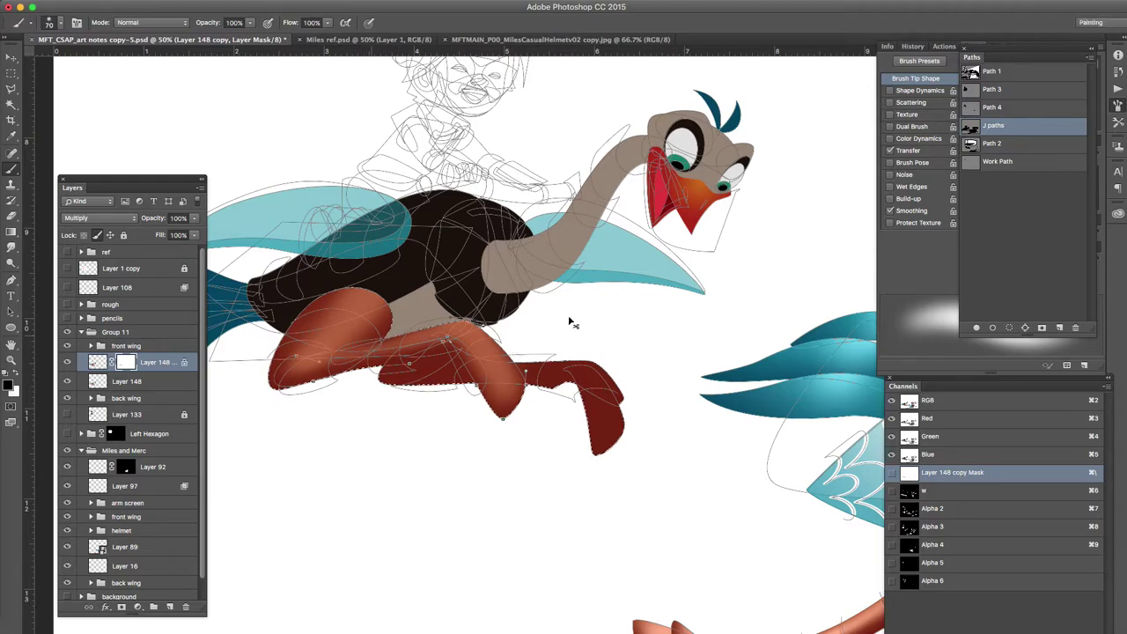
{"action": "left_click", "coordinate": [1009, 328]}
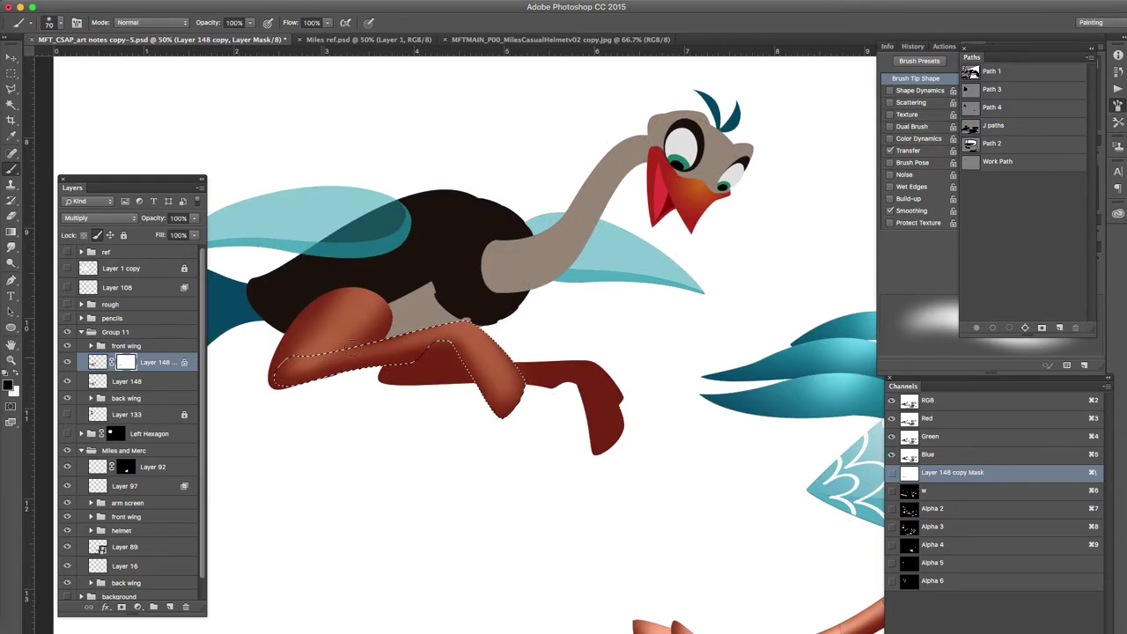
{"action": "key", "text": "ctrl+d"}
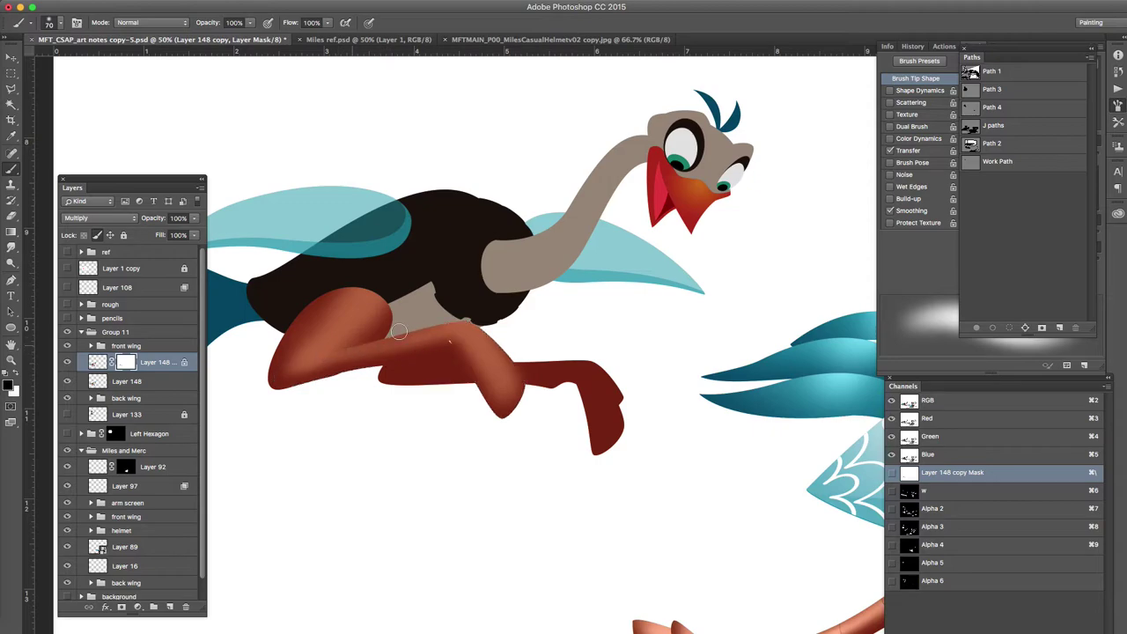
Step: Refine the near leg's soft shading along the shin, the underside of the bend and the lower joint on the shadow layer's mask
{"action": "mouse_move", "coordinate": [294, 371]}
{"action": "left_mouse_down"}
{"action": "mouse_move", "coordinate": [449, 329]}
{"action": "mouse_move", "coordinate": [414, 342]}
{"action": "mouse_move", "coordinate": [418, 352]}
{"action": "mouse_move", "coordinate": [355, 353]}
{"action": "mouse_move", "coordinate": [434, 346]}
{"action": "left_mouse_up"}
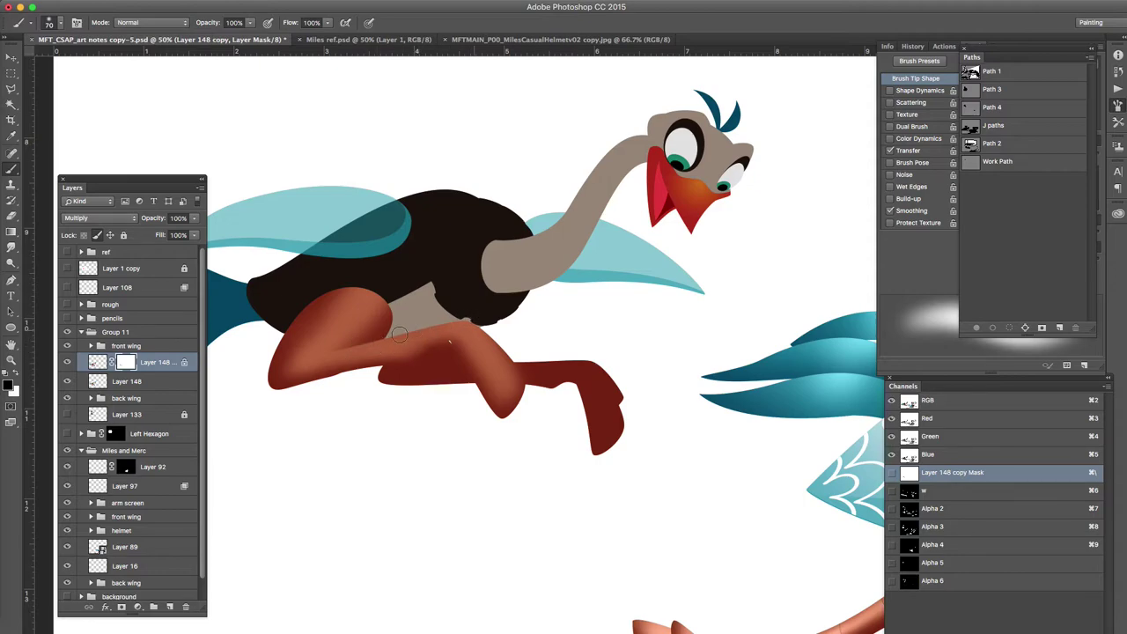
{"action": "left_click_drag", "start_coordinate": [503, 382], "coordinate": [515, 401]}
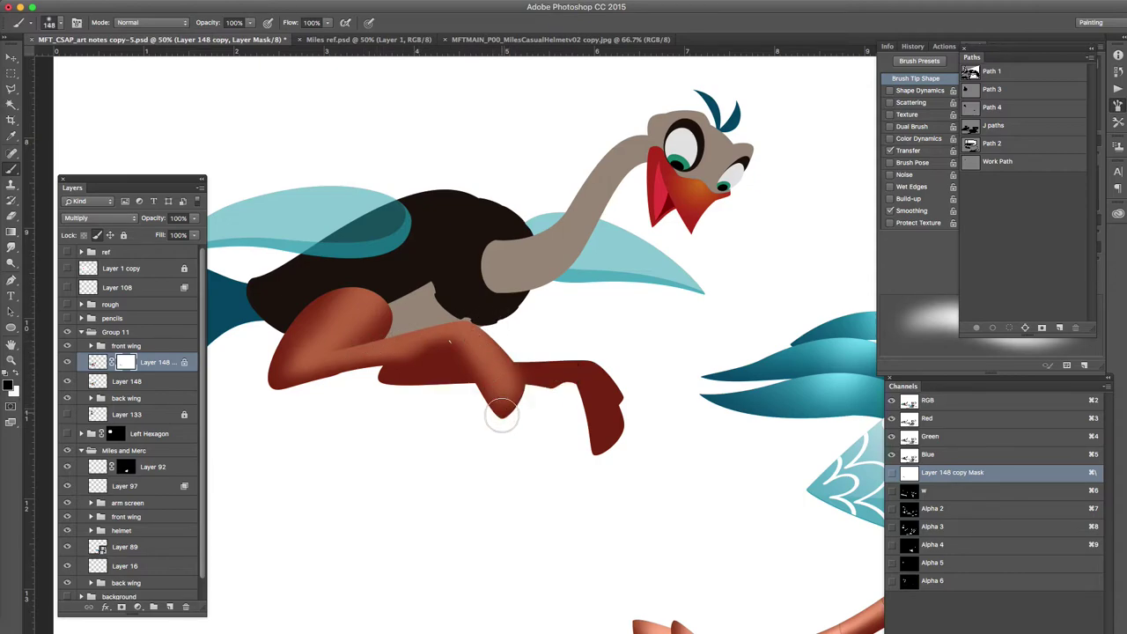
{"action": "left_click", "coordinate": [458, 344], "text": "super"}
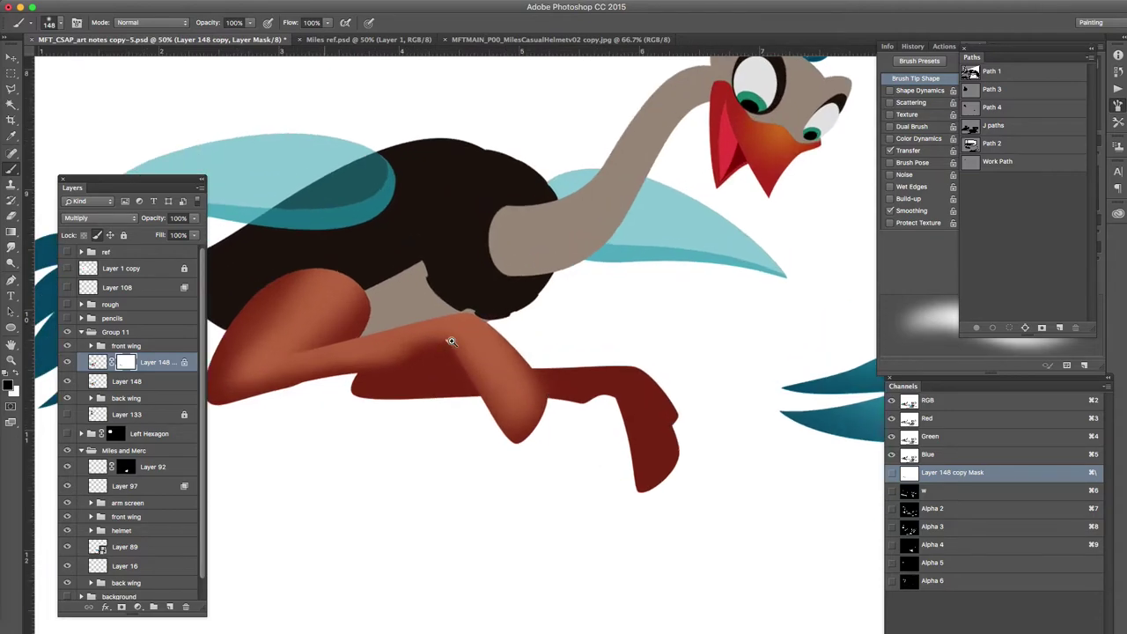
{"action": "left_click_drag", "start_coordinate": [448, 344], "coordinate": [398, 382]}
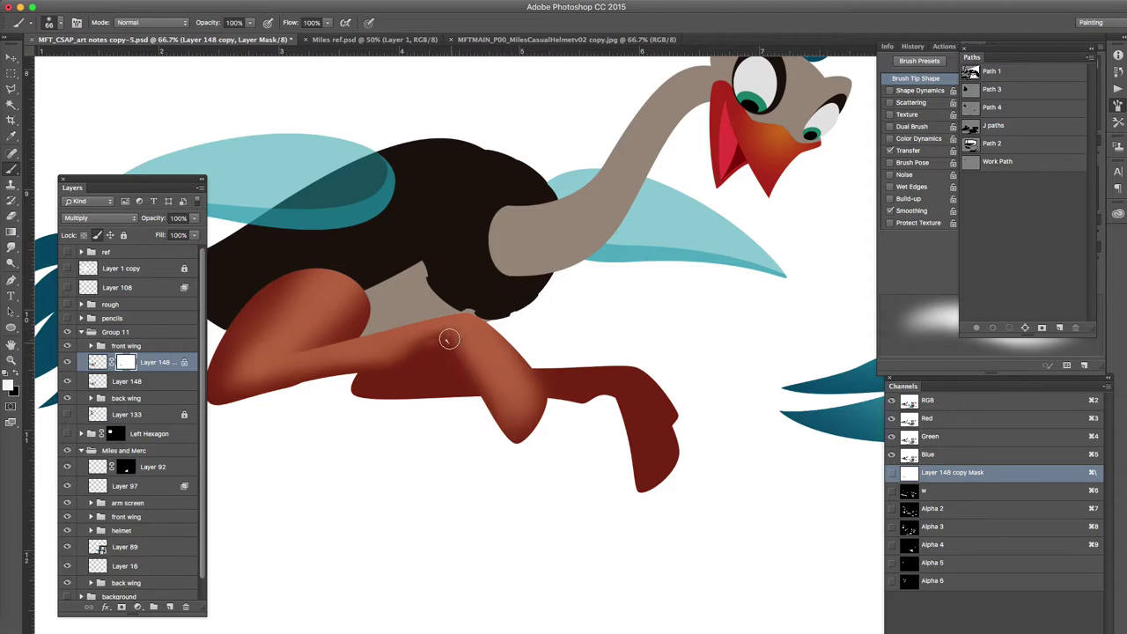
{"action": "left_click_drag", "start_coordinate": [502, 395], "coordinate": [530, 379]}
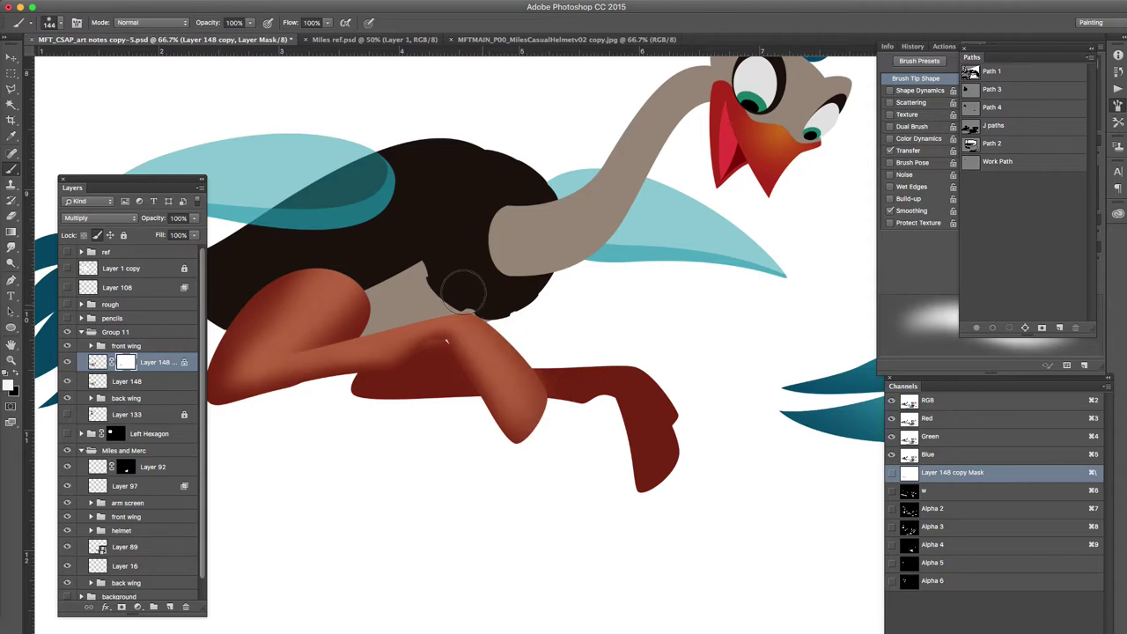
Step: Load the near leg's thigh and adjoining shin shape from J paths as a selection
{"action": "left_click_drag", "start_coordinate": [483, 311], "coordinate": [703, 333]}
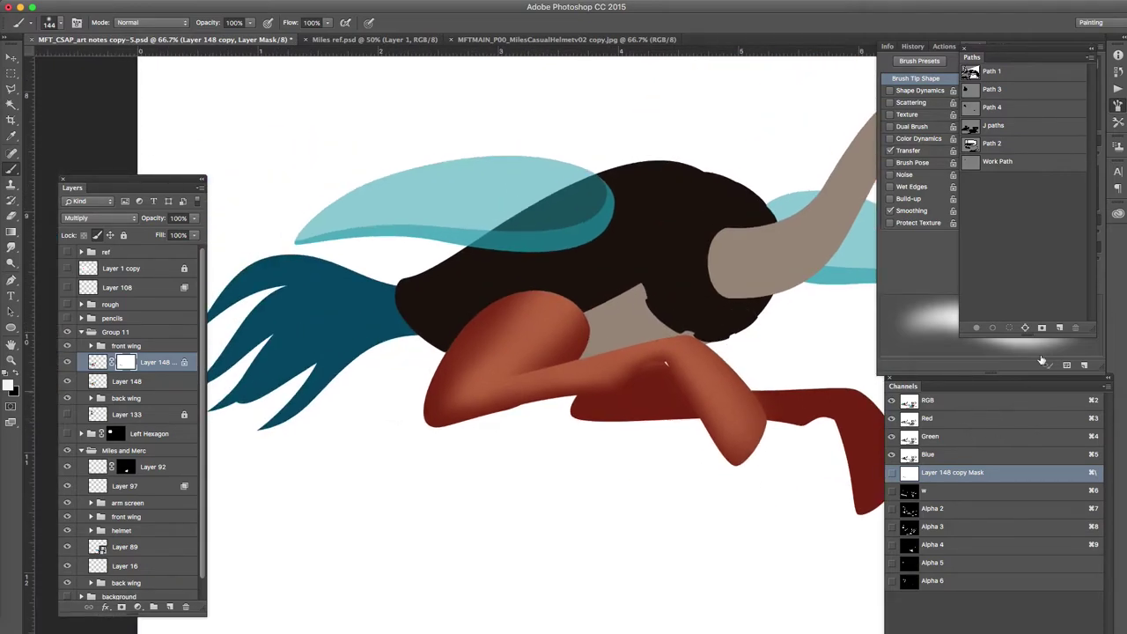
{"action": "left_click", "coordinate": [995, 144]}
{"action": "left_click", "coordinate": [994, 126]}
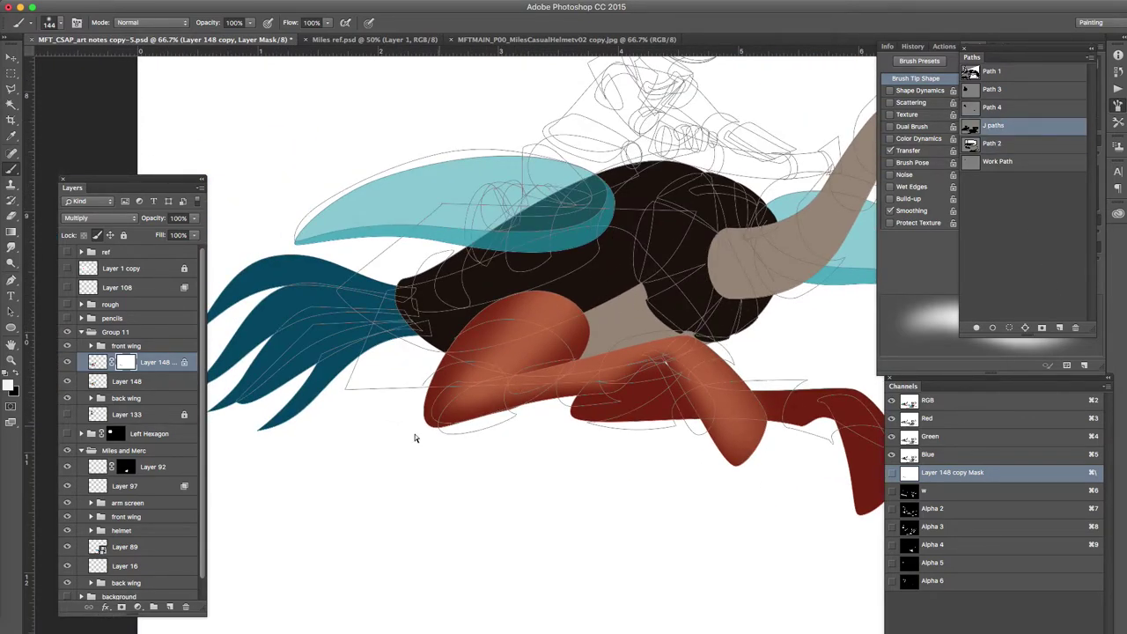
{"action": "left_click", "coordinate": [1009, 327]}
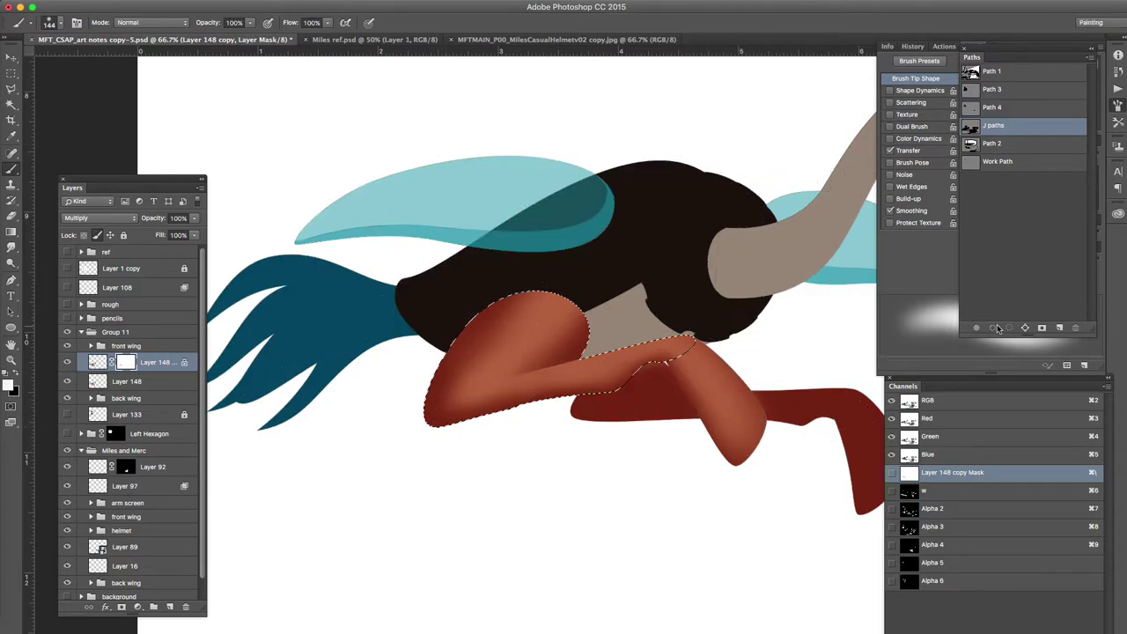
Step: Shade the selected thigh and shin with a 144 px brush on the shadow mask, using black to lighten and white to darken the edges
{"action": "left_click_drag", "start_coordinate": [440, 418], "coordinate": [563, 265]}
{"action": "key", "text": "x"}
{"action": "mouse_move", "coordinate": [457, 388]}
{"action": "left_mouse_down"}
{"action": "mouse_move", "coordinate": [538, 291]}
{"action": "mouse_move", "coordinate": [600, 254]}
{"action": "mouse_move", "coordinate": [471, 360]}
{"action": "mouse_move", "coordinate": [441, 419]}
{"action": "mouse_move", "coordinate": [507, 345]}
{"action": "left_mouse_up"}
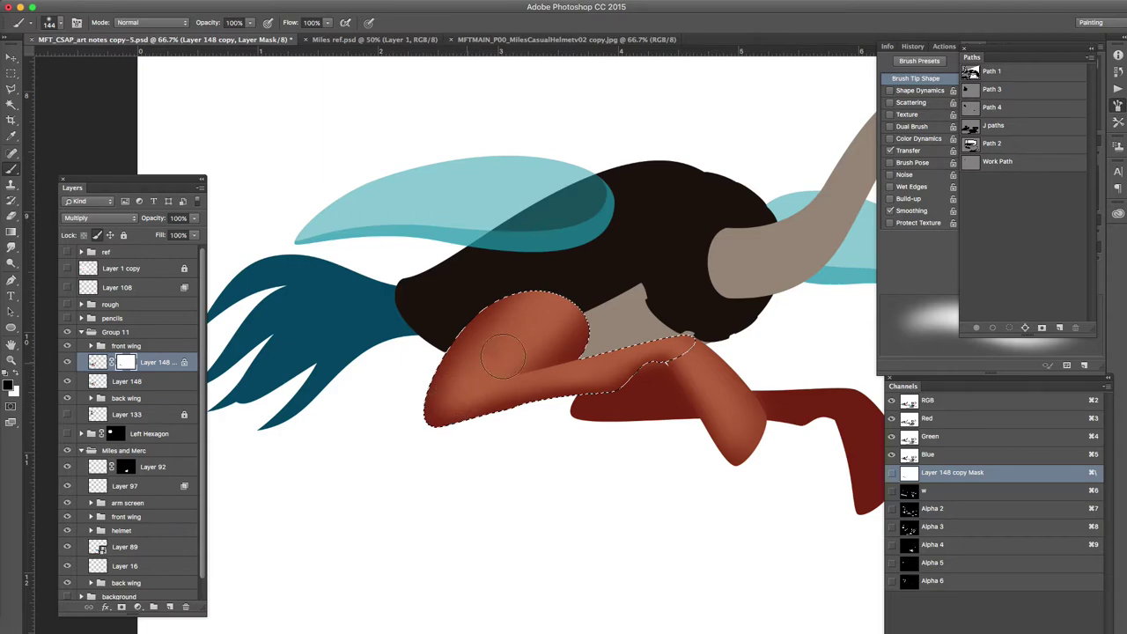
{"action": "left_click_drag", "start_coordinate": [569, 386], "coordinate": [372, 458]}
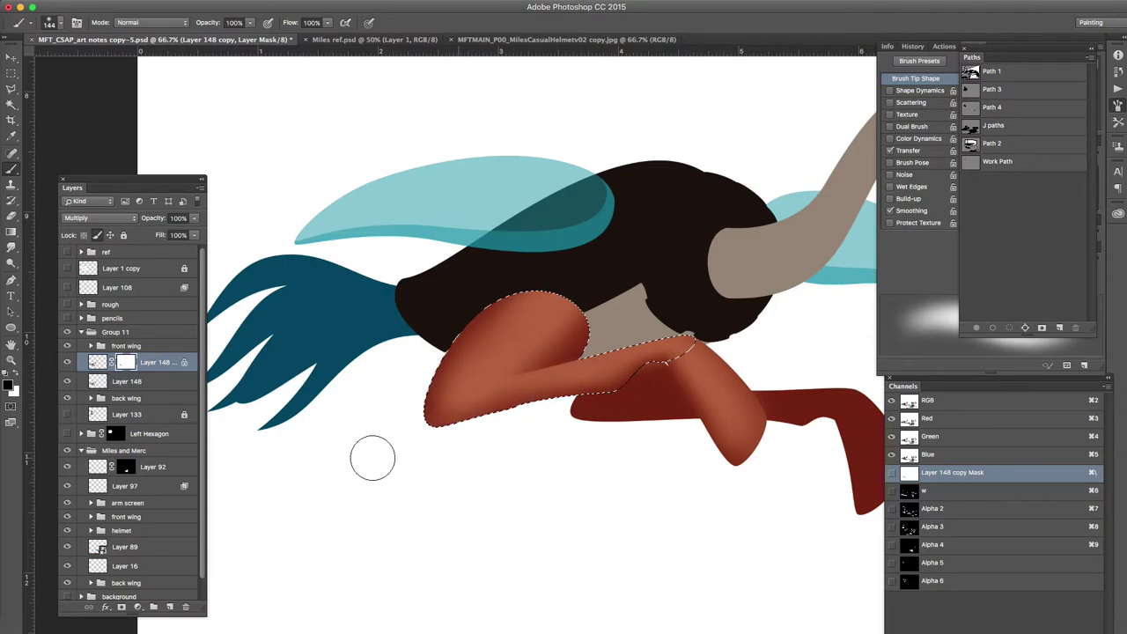
{"action": "mouse_move", "coordinate": [527, 404]}
{"action": "left_mouse_down"}
{"action": "mouse_move", "coordinate": [369, 442]}
{"action": "mouse_move", "coordinate": [602, 387]}
{"action": "left_mouse_up"}
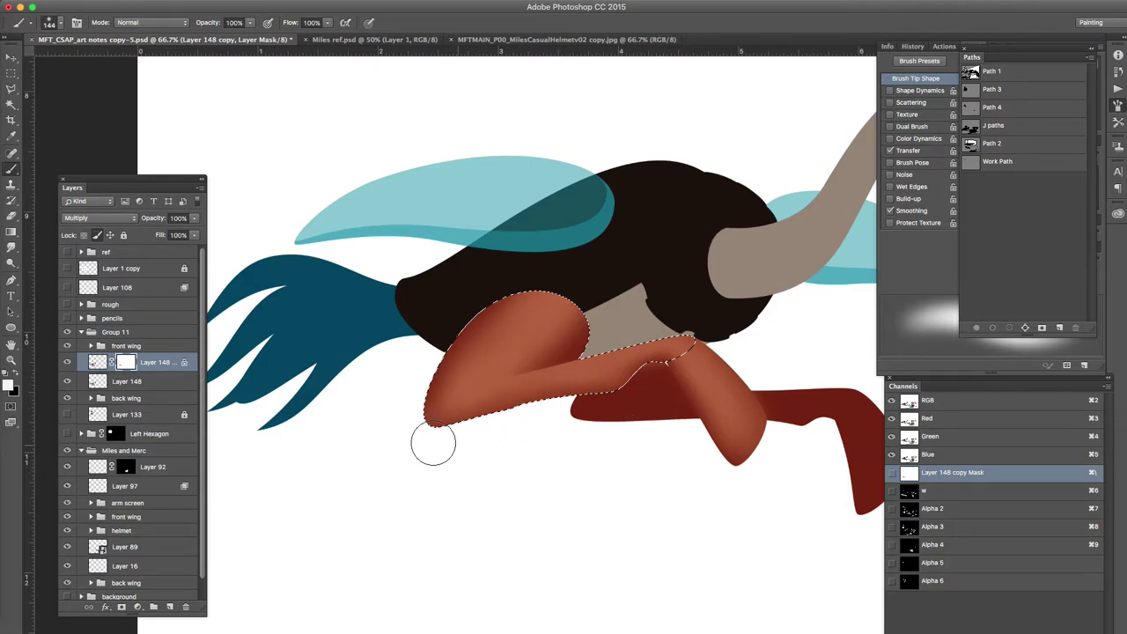
{"action": "key", "text": "super+d"}
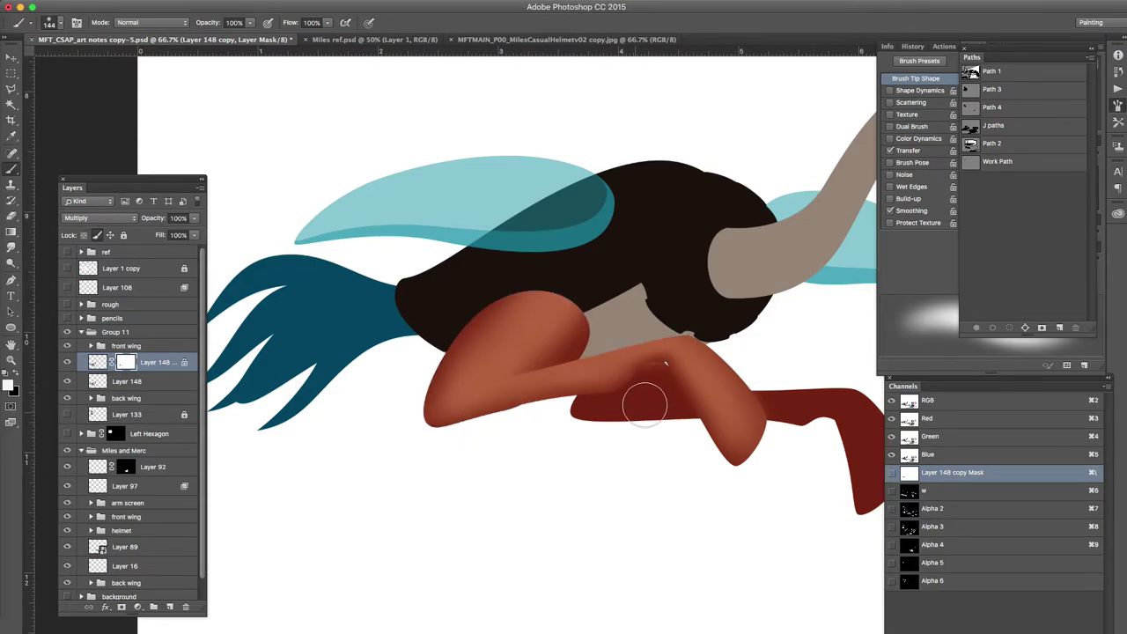
Step: Blend the thigh's shading with a 162 px soft brush, darkening its back edge with white and lightening its front side with black
{"action": "left_click_drag", "start_coordinate": [648, 394], "coordinate": [635, 395]}
{"action": "left_click_drag", "start_coordinate": [489, 349], "coordinate": [458, 370]}
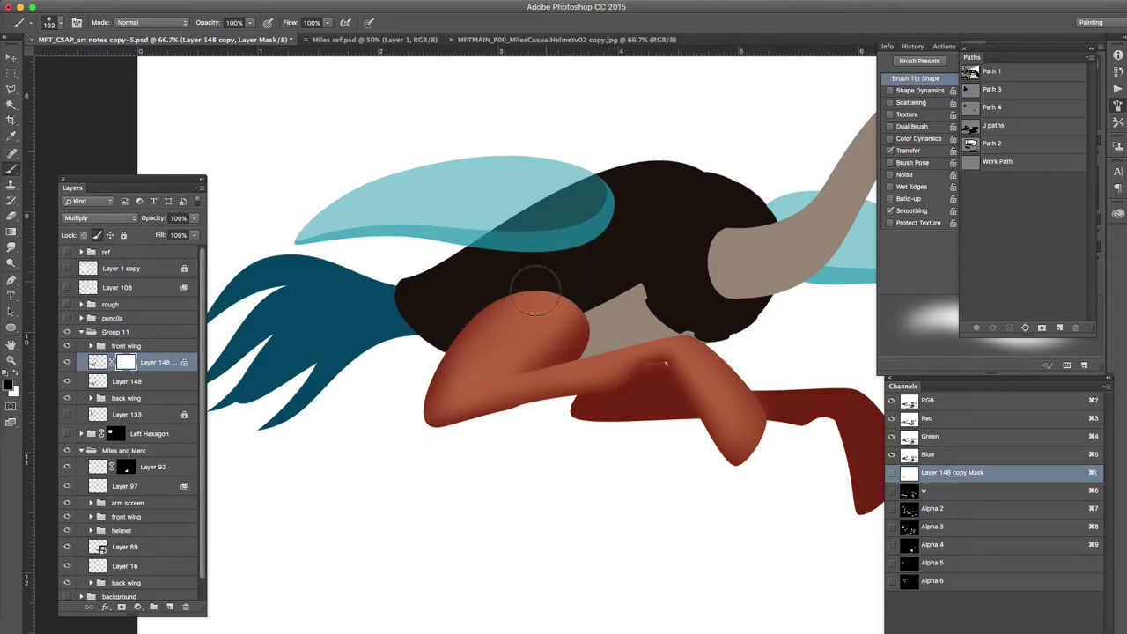
{"action": "key", "text": "x"}
{"action": "left_click_drag", "start_coordinate": [453, 368], "coordinate": [565, 265]}
{"action": "mouse_move", "coordinate": [428, 421]}
{"action": "left_mouse_down"}
{"action": "mouse_move", "coordinate": [458, 356]}
{"action": "mouse_move", "coordinate": [526, 269]}
{"action": "left_mouse_up"}
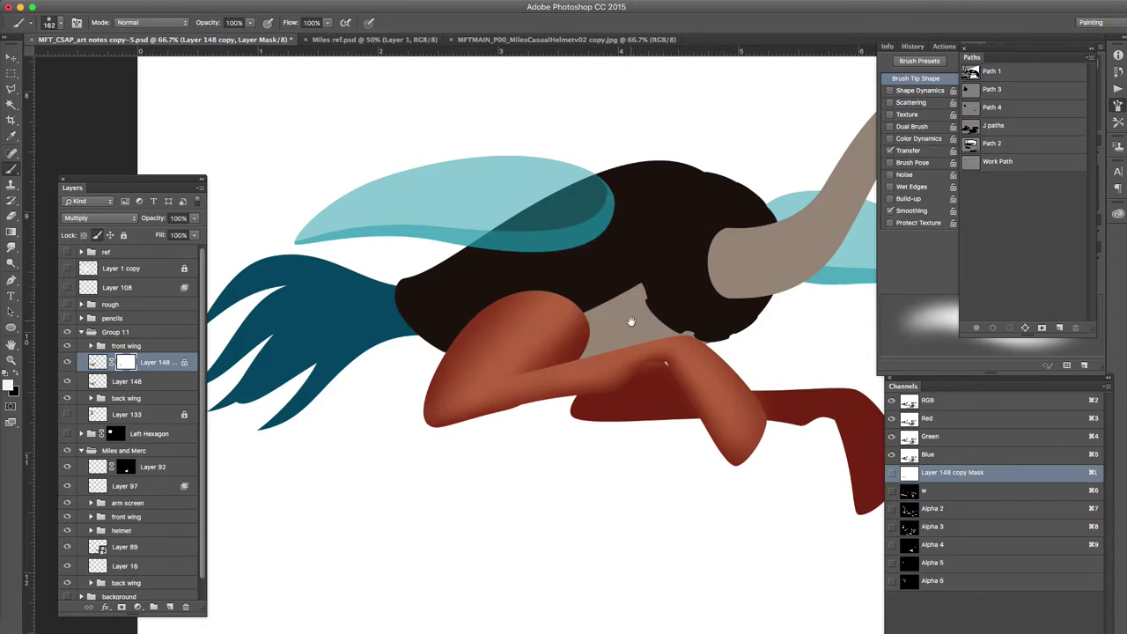
{"action": "left_click_drag", "start_coordinate": [632, 322], "coordinate": [625, 324]}
{"action": "left_click_drag", "start_coordinate": [516, 359], "coordinate": [572, 293]}
{"action": "key", "text": "x"}
{"action": "left_click_drag", "start_coordinate": [521, 362], "coordinate": [576, 286]}
{"action": "left_click_drag", "start_coordinate": [525, 363], "coordinate": [604, 304]}
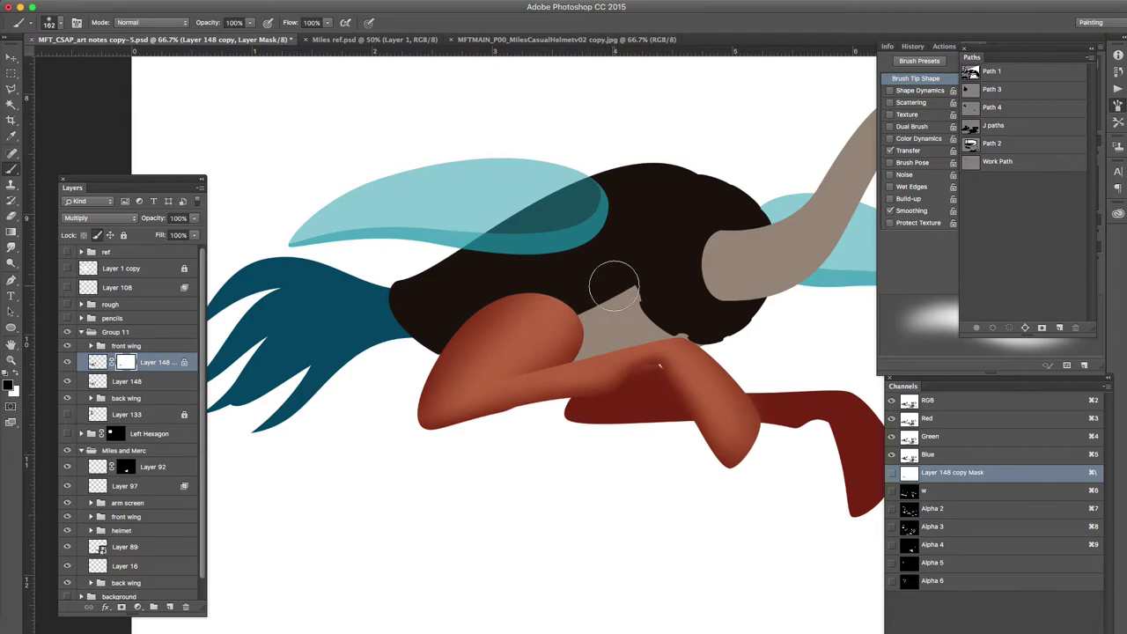
Step: Load the far leg's shape from J paths as a selection and subtract the overlapping near-leg shapes from it
{"action": "left_click_drag", "start_coordinate": [614, 365], "coordinate": [405, 360]}
{"action": "left_click", "coordinate": [979, 127]}
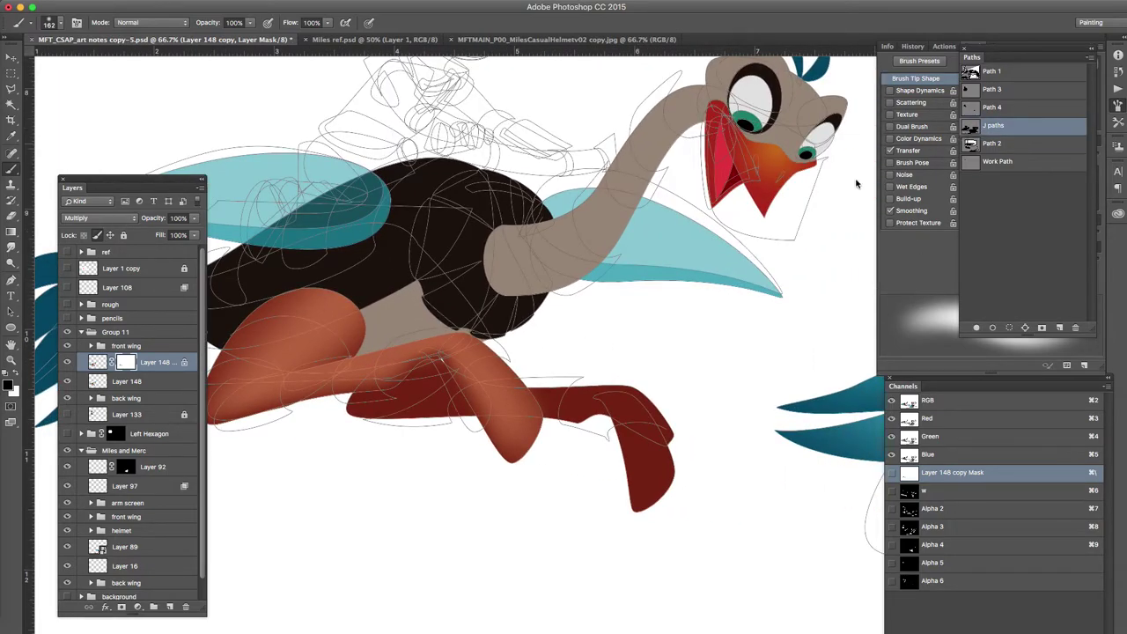
{"action": "left_click", "coordinate": [422, 421]}
{"action": "left_click", "coordinate": [1008, 329]}
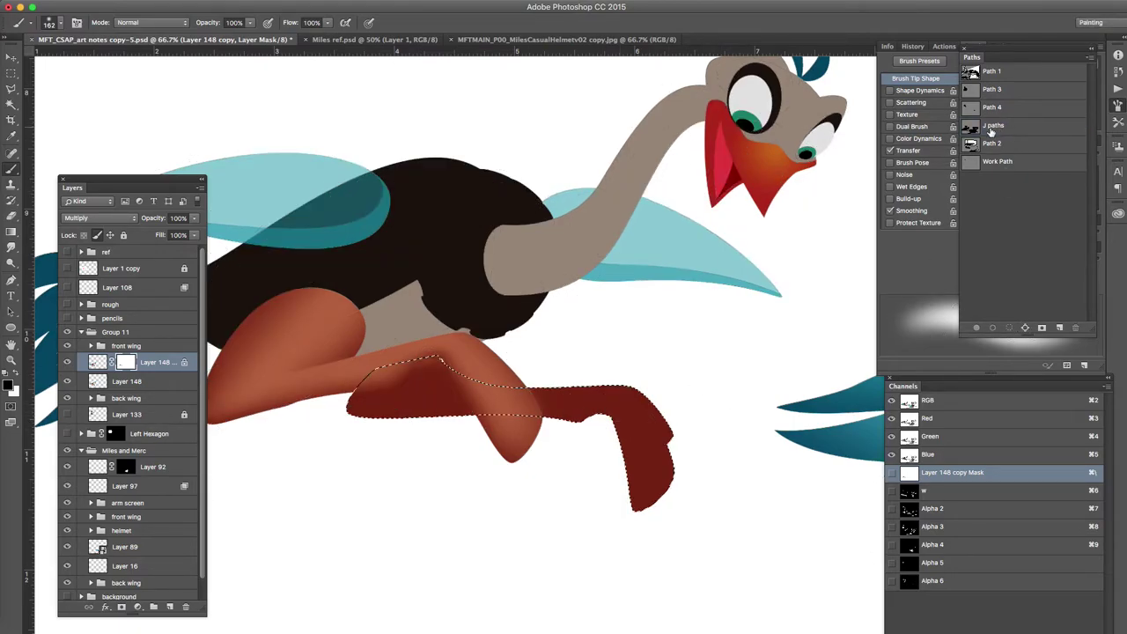
{"action": "left_click", "coordinate": [992, 129]}
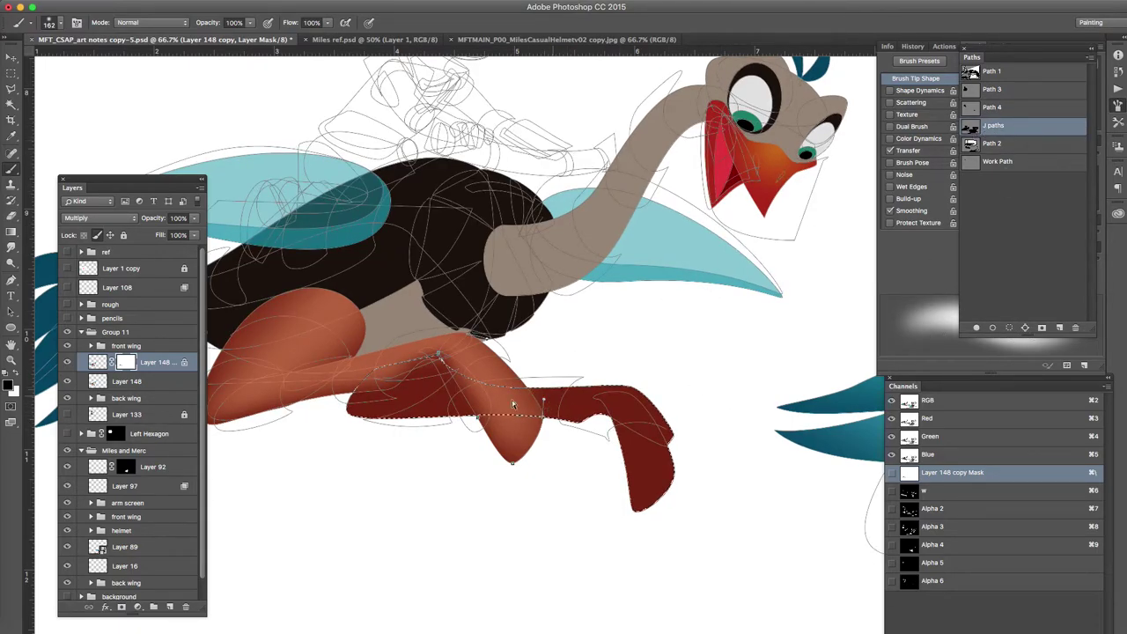
{"action": "left_click", "coordinate": [394, 388], "text": "shift+super"}
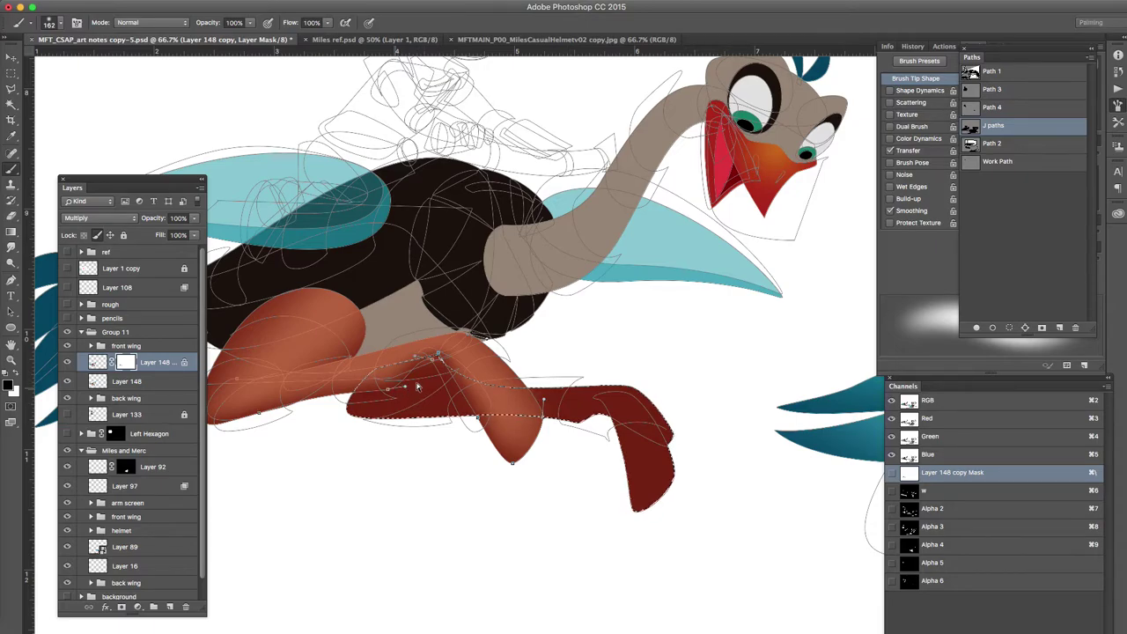
{"action": "left_click", "coordinate": [1010, 329], "text": "alt"}
{"action": "left_click", "coordinate": [622, 463]}
Step: Lighten the far leg along its shin and down the end section with a 107 px soft brush on the shadow mask, undoing one stroke
{"action": "key", "text": "b"}
{"action": "left_click_drag", "start_coordinate": [405, 374], "coordinate": [467, 346]}
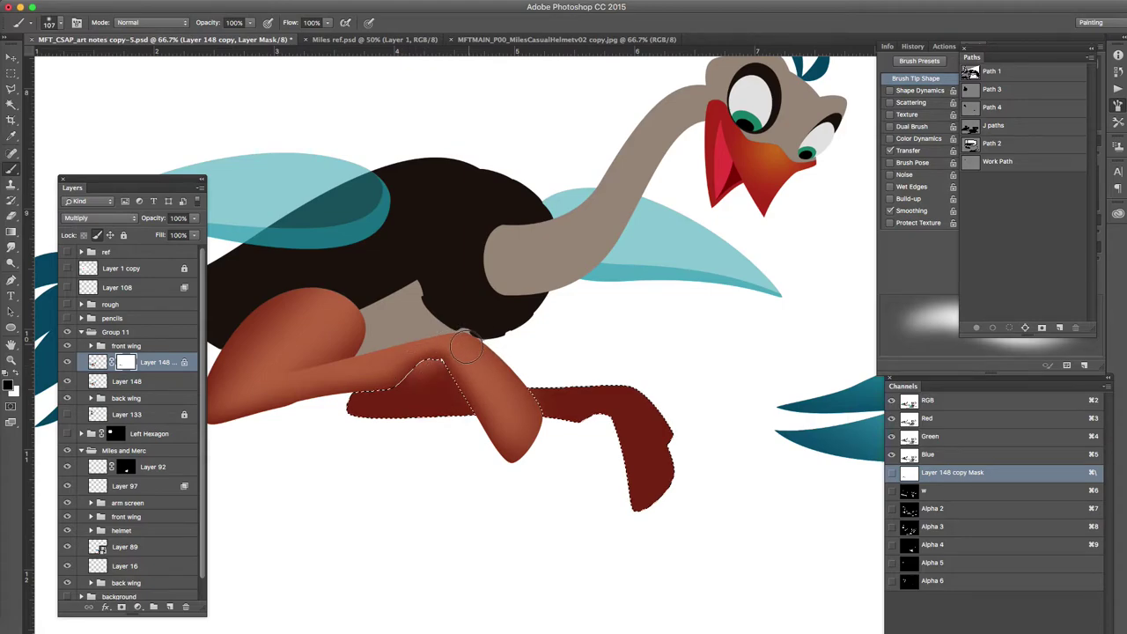
{"action": "mouse_move", "coordinate": [495, 390]}
{"action": "left_mouse_down"}
{"action": "mouse_move", "coordinate": [672, 380]}
{"action": "mouse_move", "coordinate": [397, 392]}
{"action": "mouse_move", "coordinate": [704, 394]}
{"action": "left_mouse_up"}
{"action": "mouse_move", "coordinate": [621, 384]}
{"action": "left_mouse_down"}
{"action": "mouse_move", "coordinate": [666, 517]}
{"action": "mouse_move", "coordinate": [619, 375]}
{"action": "mouse_move", "coordinate": [677, 501]}
{"action": "mouse_move", "coordinate": [647, 388]}
{"action": "mouse_move", "coordinate": [657, 377]}
{"action": "mouse_move", "coordinate": [670, 489]}
{"action": "mouse_move", "coordinate": [653, 503]}
{"action": "mouse_move", "coordinate": [619, 379]}
{"action": "mouse_move", "coordinate": [636, 431]}
{"action": "left_mouse_up"}
{"action": "left_click_drag", "start_coordinate": [660, 485], "coordinate": [616, 499]}
{"action": "key", "text": "super+z"}
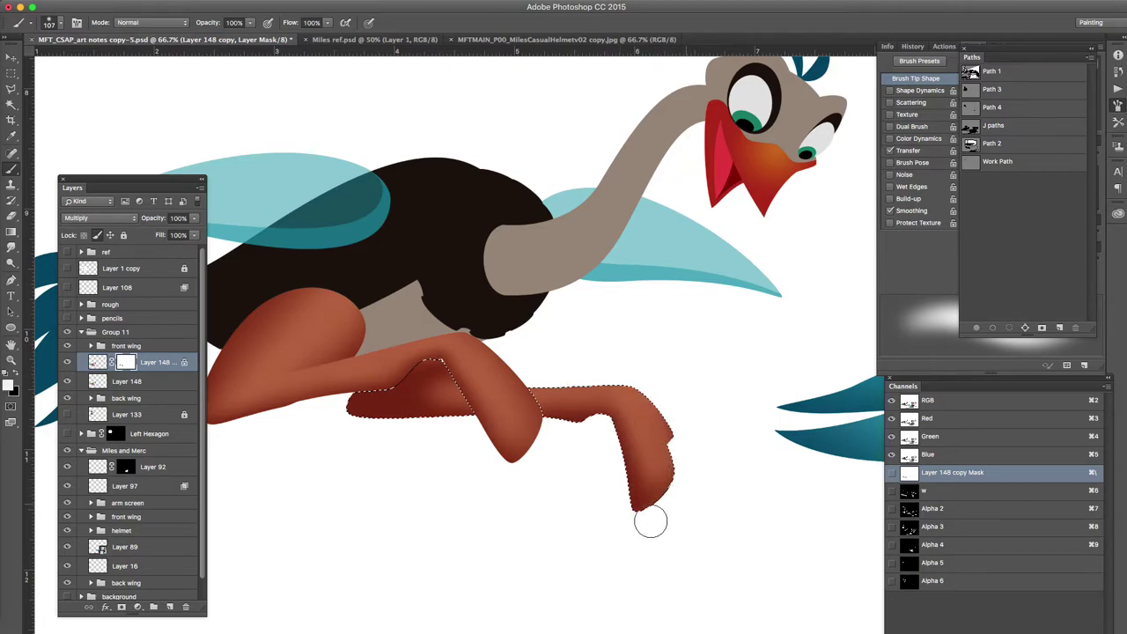
{"action": "left_click_drag", "start_coordinate": [628, 409], "coordinate": [654, 422]}
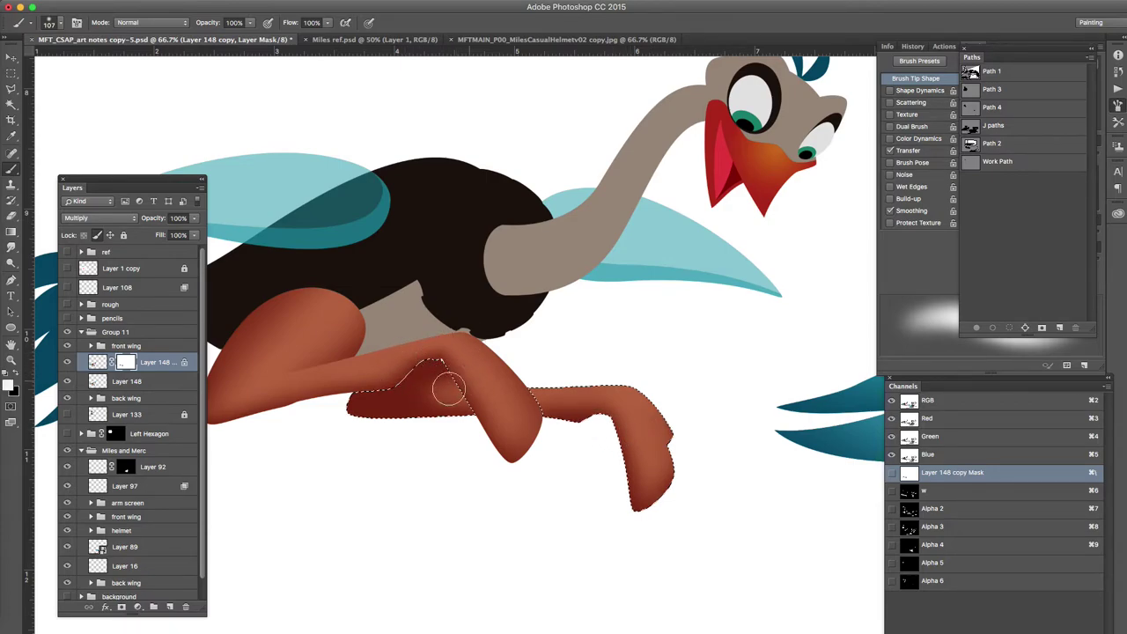
Step: Shade the far leg's section beneath the near leg's bend with alternating black and white soft strokes, using 81 and 123 px brushes
{"action": "mouse_move", "coordinate": [415, 401]}
{"action": "left_mouse_down"}
{"action": "mouse_move", "coordinate": [354, 404]}
{"action": "mouse_move", "coordinate": [504, 387]}
{"action": "left_mouse_up"}
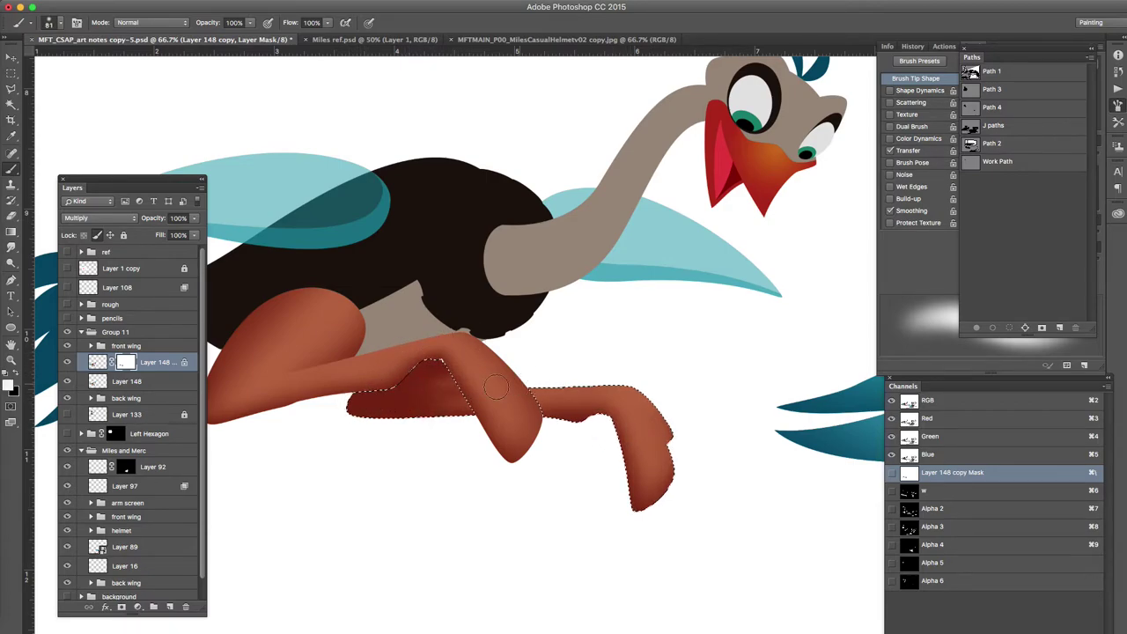
{"action": "left_click_drag", "start_coordinate": [407, 401], "coordinate": [509, 399]}
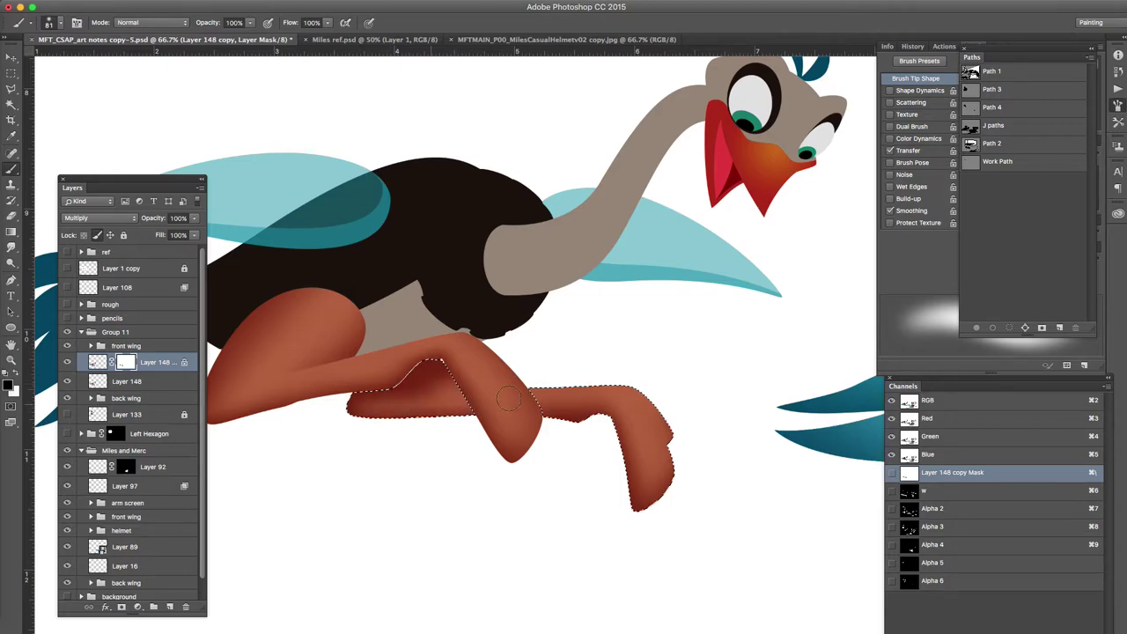
{"action": "left_click_drag", "start_coordinate": [384, 398], "coordinate": [450, 393]}
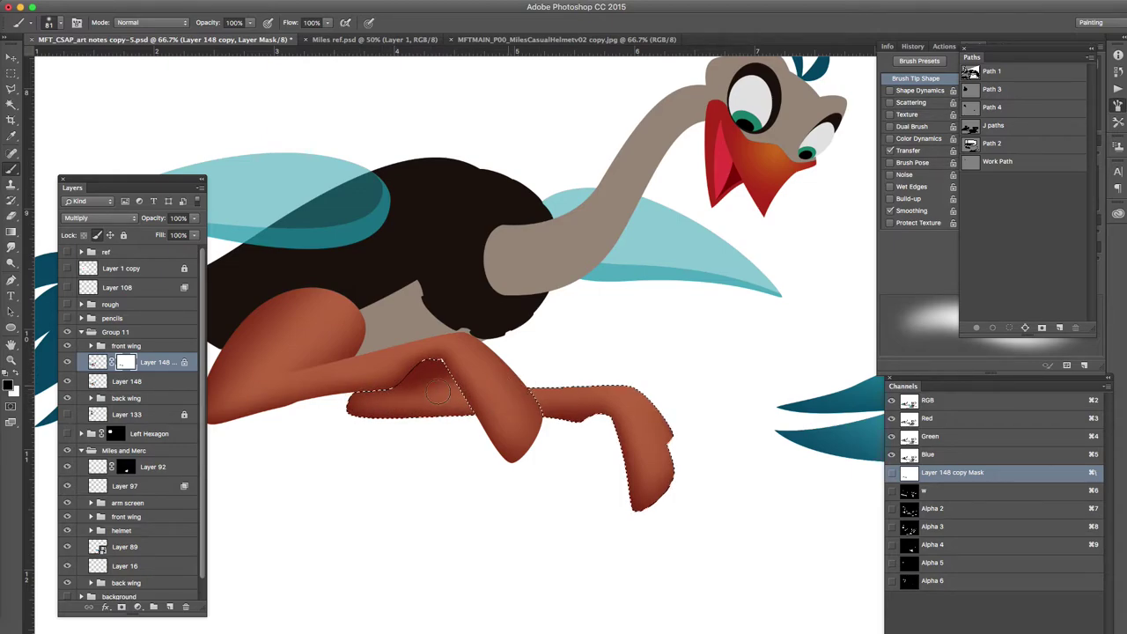
{"action": "left_click_drag", "start_coordinate": [376, 398], "coordinate": [460, 370]}
{"action": "key", "text": "x"}
{"action": "left_click_drag", "start_coordinate": [319, 409], "coordinate": [475, 364]}
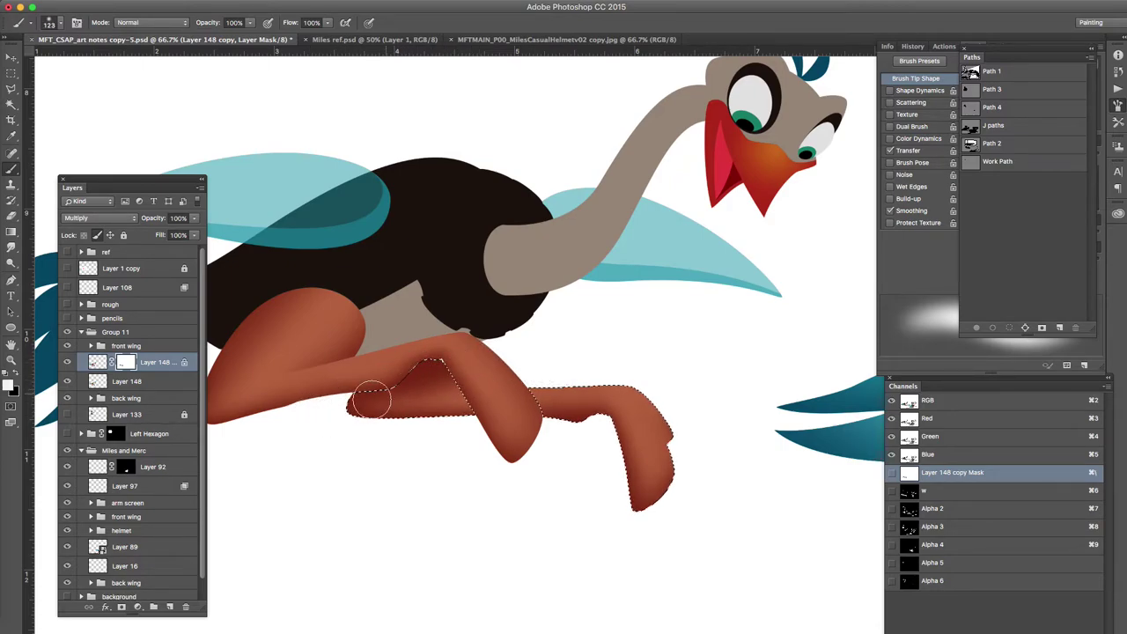
{"action": "mouse_move", "coordinate": [335, 437]}
{"action": "left_mouse_down"}
{"action": "mouse_move", "coordinate": [412, 419]}
{"action": "mouse_move", "coordinate": [570, 433]}
{"action": "left_mouse_up"}
{"action": "left_click_drag", "start_coordinate": [357, 406], "coordinate": [347, 405]}
Step: Select the ostrich's body using the Alpha 2 channel, return to the shadow layer's mask and enlarge the soft brush to 607 px
{"action": "scroll", "coordinate": [513, 381], "scroll_direction": "down", "scroll_amount": 1}
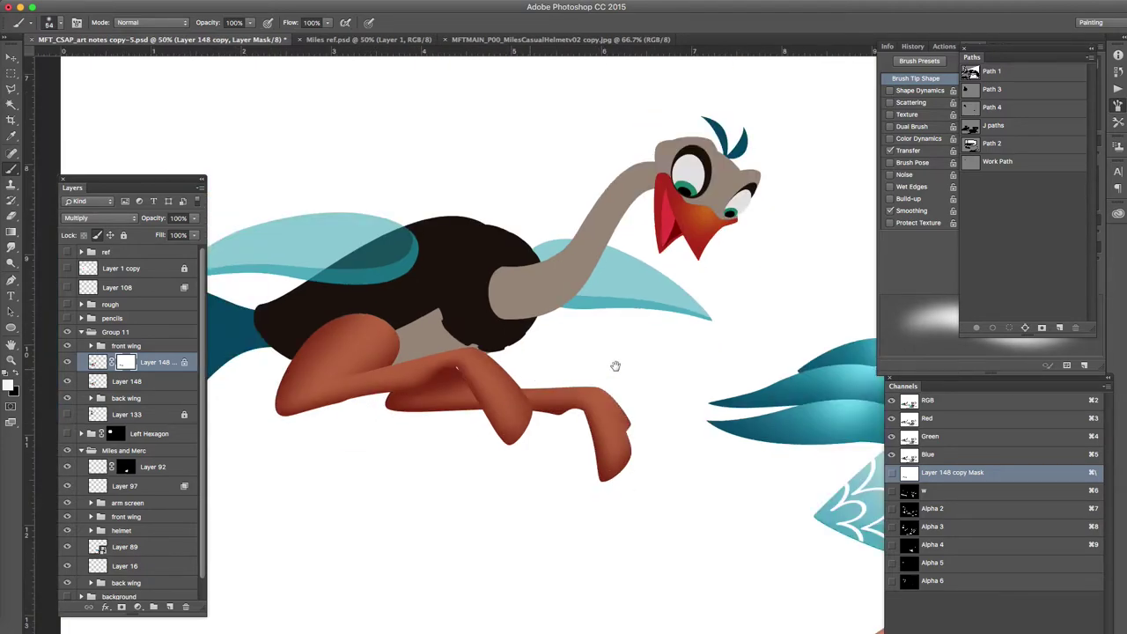
{"action": "left_click", "coordinate": [931, 508]}
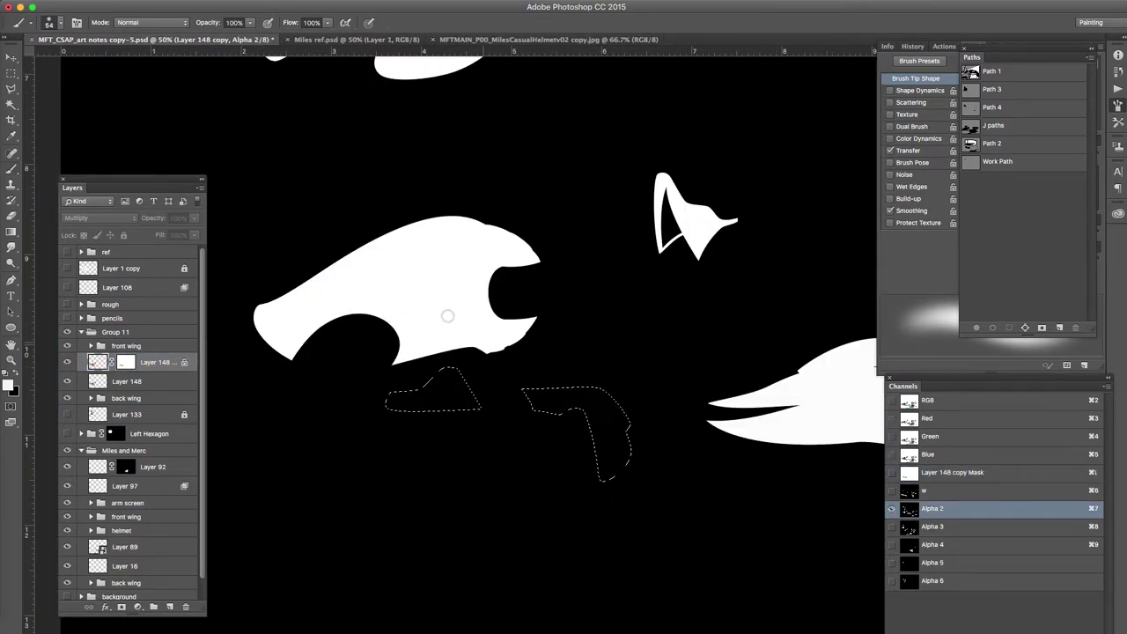
{"action": "key", "text": "w"}
{"action": "key", "text": "super+2"}
{"action": "left_click", "coordinate": [445, 360]}
{"action": "left_click", "coordinate": [127, 362]}
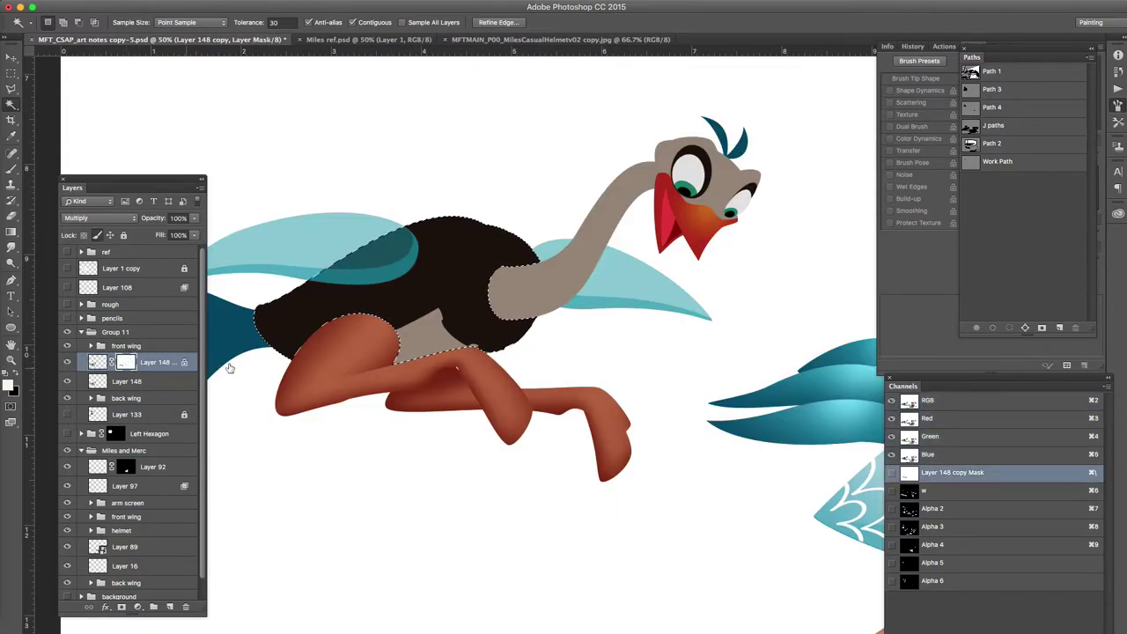
{"action": "key", "text": "b"}
{"action": "right_click", "coordinate": [543, 292]}
{"action": "mouse_move", "coordinate": [595, 266]}
{"action": "left_mouse_down", "text": "ctrl+alt"}
{"action": "mouse_move", "coordinate": [655, 283]}
{"action": "mouse_move", "coordinate": [580, 272]}
{"action": "left_mouse_up", "text": "ctrl+alt"}
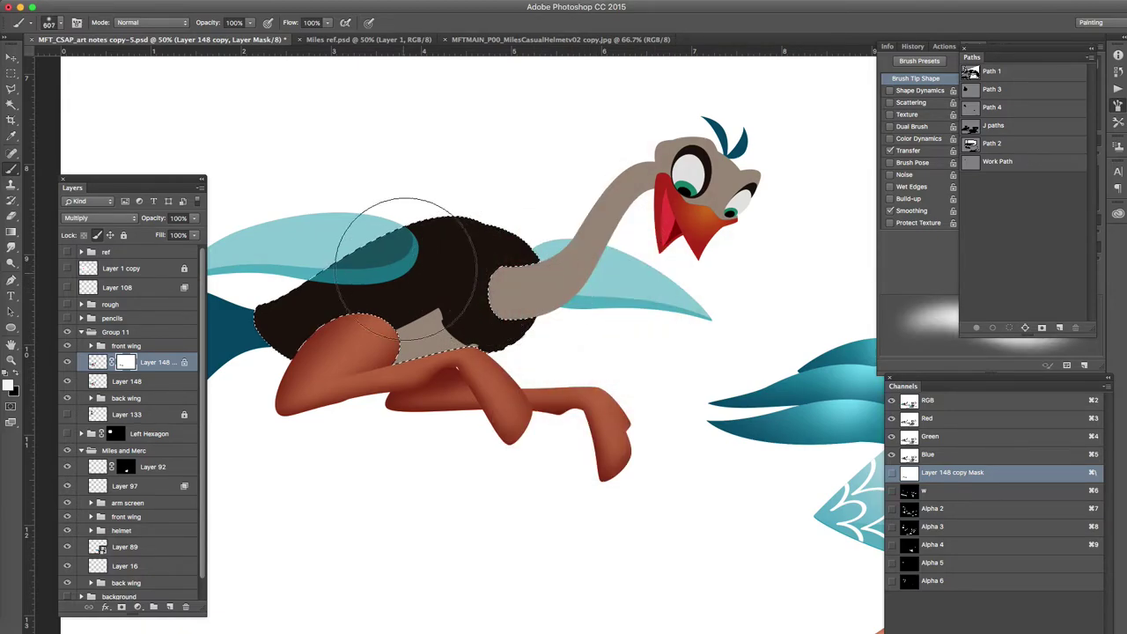
Step: Lighten the ostrich's body with broad 607 px soft black strokes on the shadow mask and clear the selection
{"action": "mouse_move", "coordinate": [358, 249]}
{"action": "left_mouse_down"}
{"action": "mouse_move", "coordinate": [340, 238]}
{"action": "mouse_move", "coordinate": [445, 202]}
{"action": "mouse_move", "coordinate": [443, 188]}
{"action": "left_mouse_up"}
{"action": "left_click_drag", "start_coordinate": [563, 319], "coordinate": [695, 491]}
{"action": "key", "text": "ctrl+d"}
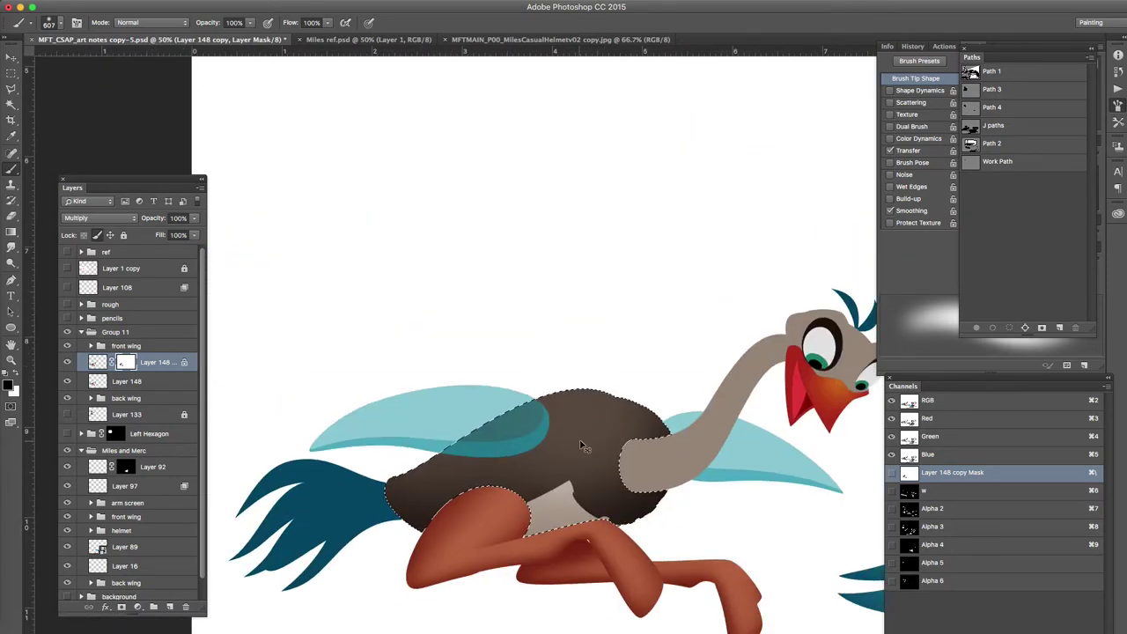
Step: Refine the mask shading on the body, around the neck base and on the pale belly patch, using 233, 401 and 89 px soft brushes
{"action": "left_click_drag", "start_coordinate": [405, 418], "coordinate": [339, 418]}
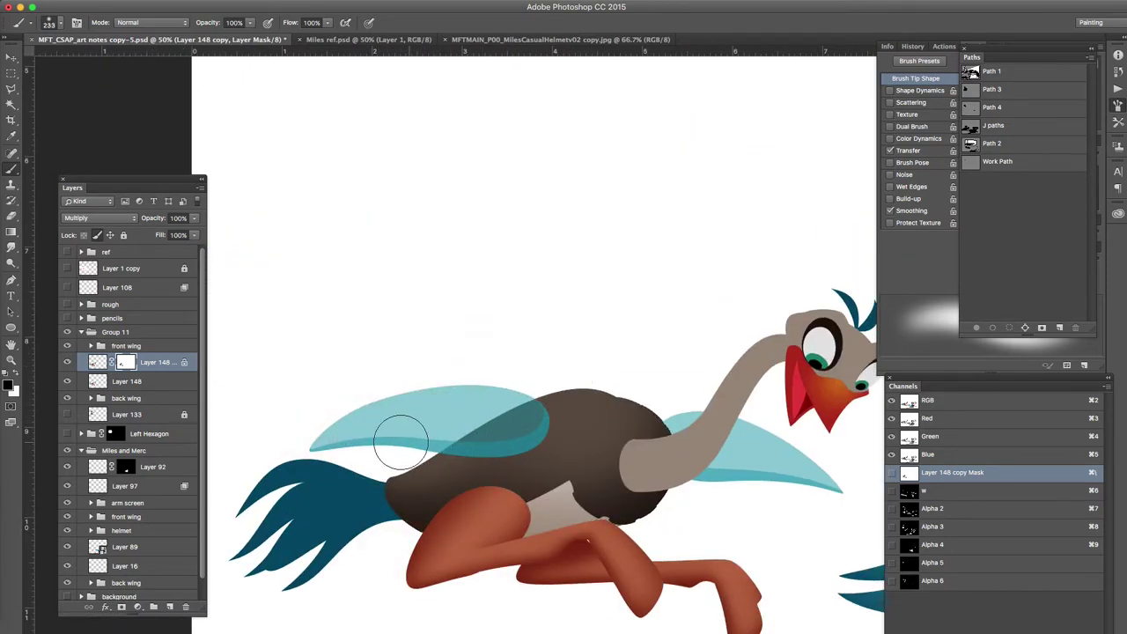
{"action": "left_click_drag", "start_coordinate": [475, 452], "coordinate": [547, 460]}
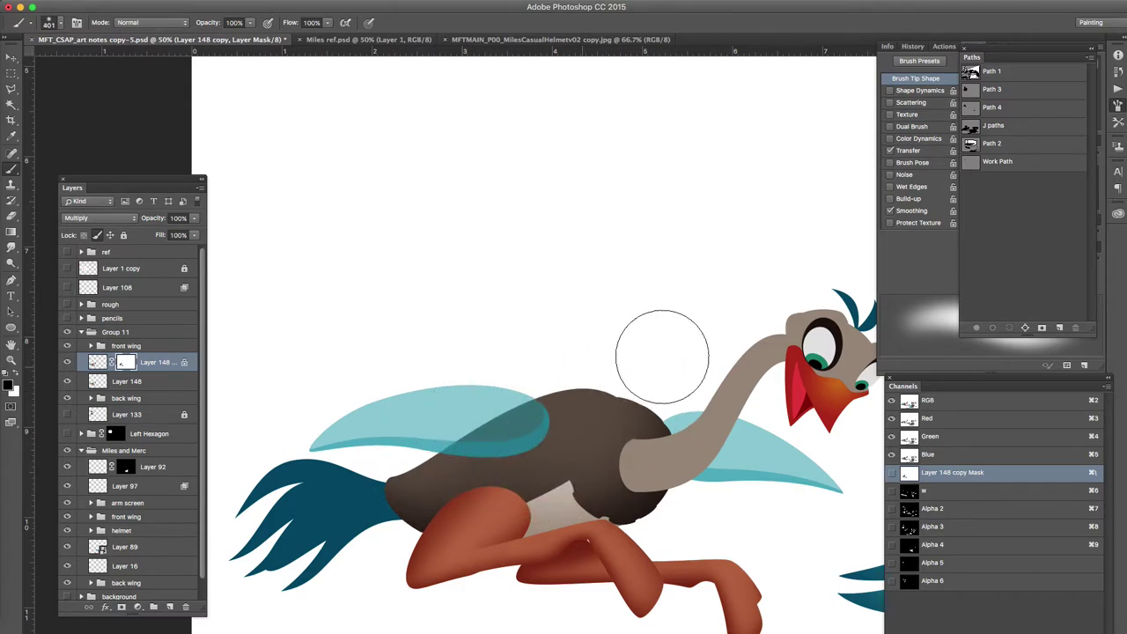
{"action": "left_click_drag", "start_coordinate": [701, 487], "coordinate": [623, 480]}
{"action": "scroll", "coordinate": [683, 489], "scroll_direction": "up", "scroll_amount": 1}
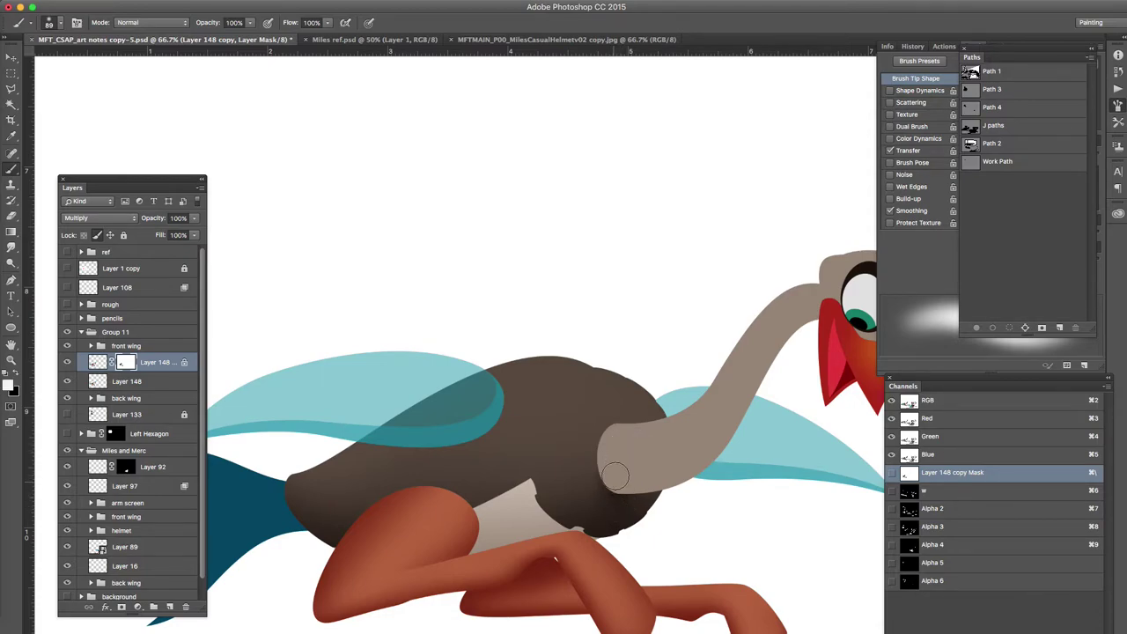
{"action": "left_click_drag", "start_coordinate": [635, 456], "coordinate": [644, 381]}
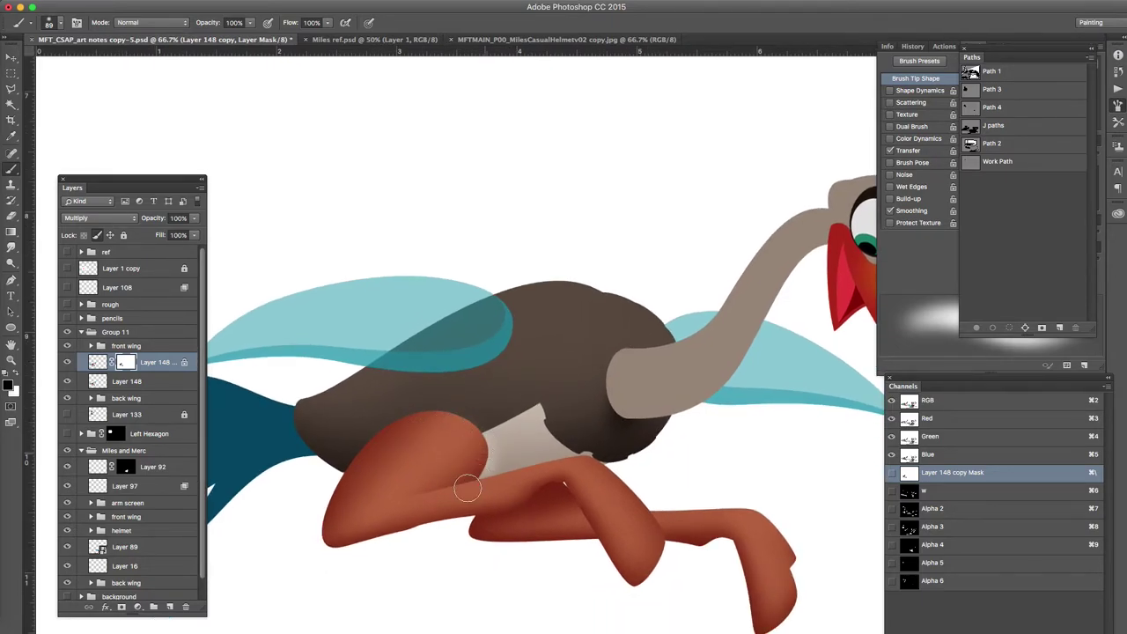
{"action": "key", "text": "x"}
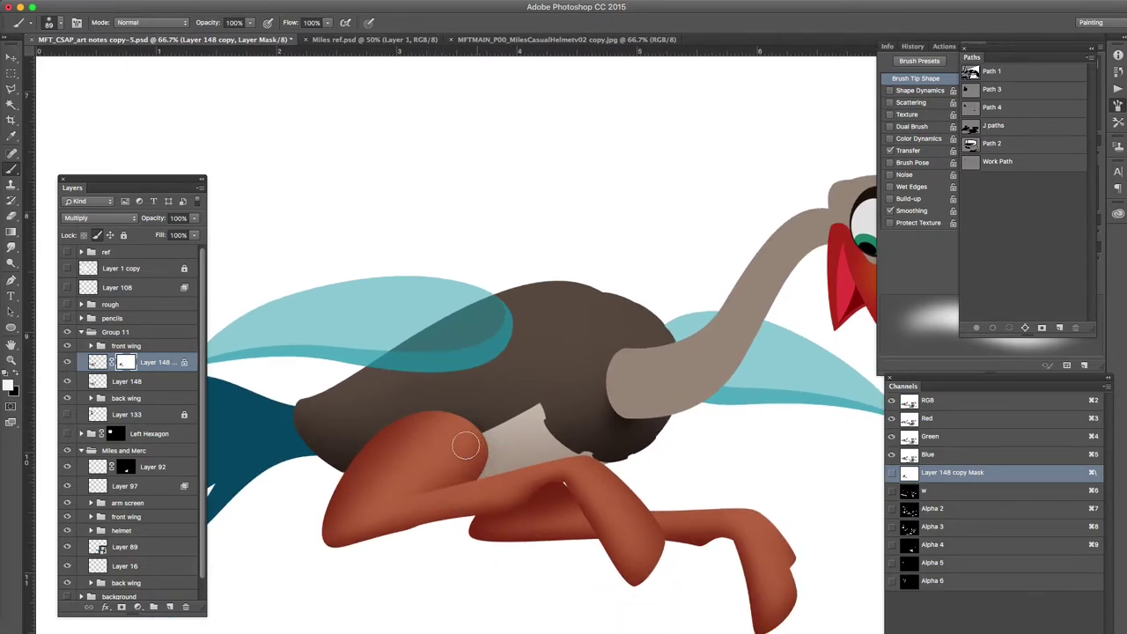
{"action": "key", "text": "super+minus"}
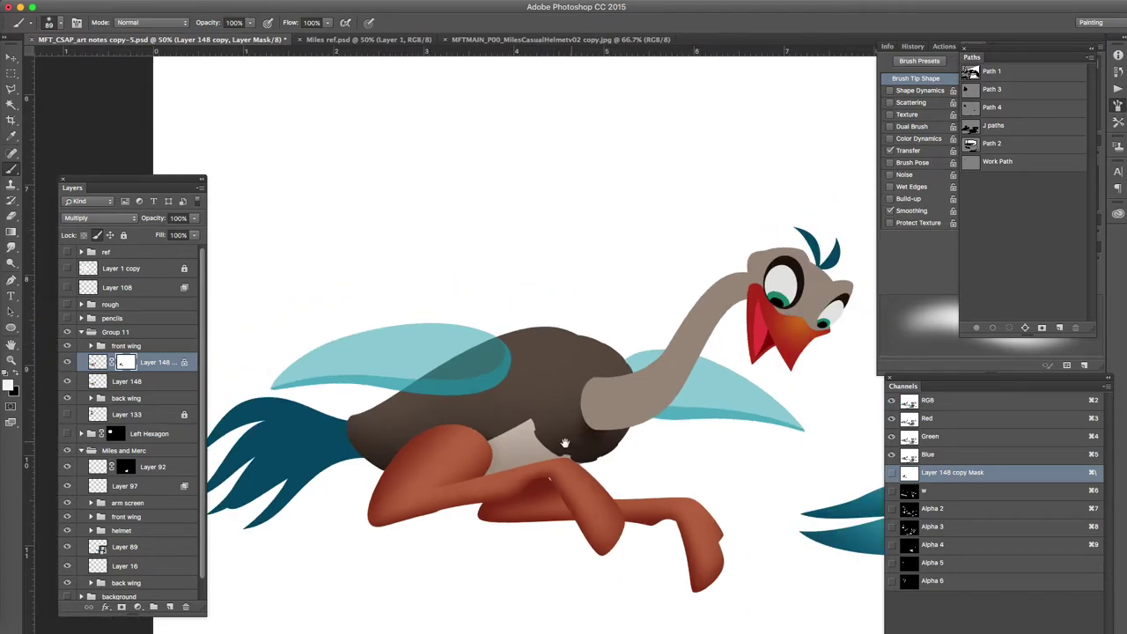
{"action": "left_click_drag", "start_coordinate": [581, 437], "coordinate": [480, 459]}
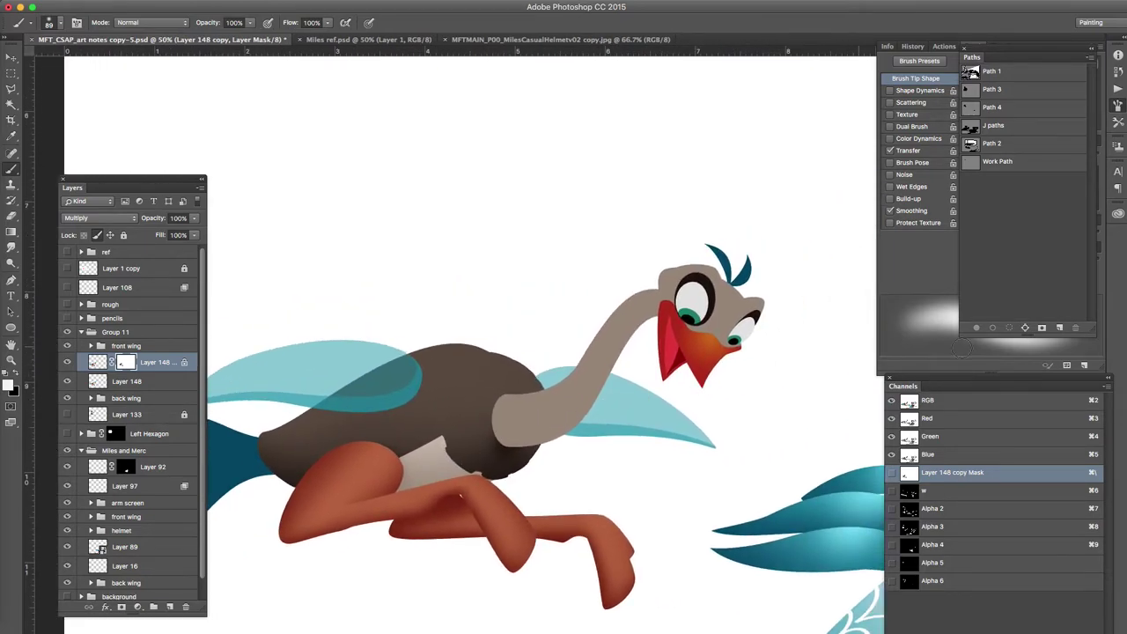
Step: Select the ostrich's head and neck from the Alpha 3 channel with the Magic Wand, and return to the shadow layer's mask with the Brush
{"action": "left_click", "coordinate": [927, 495]}
{"action": "left_click", "coordinate": [918, 510]}
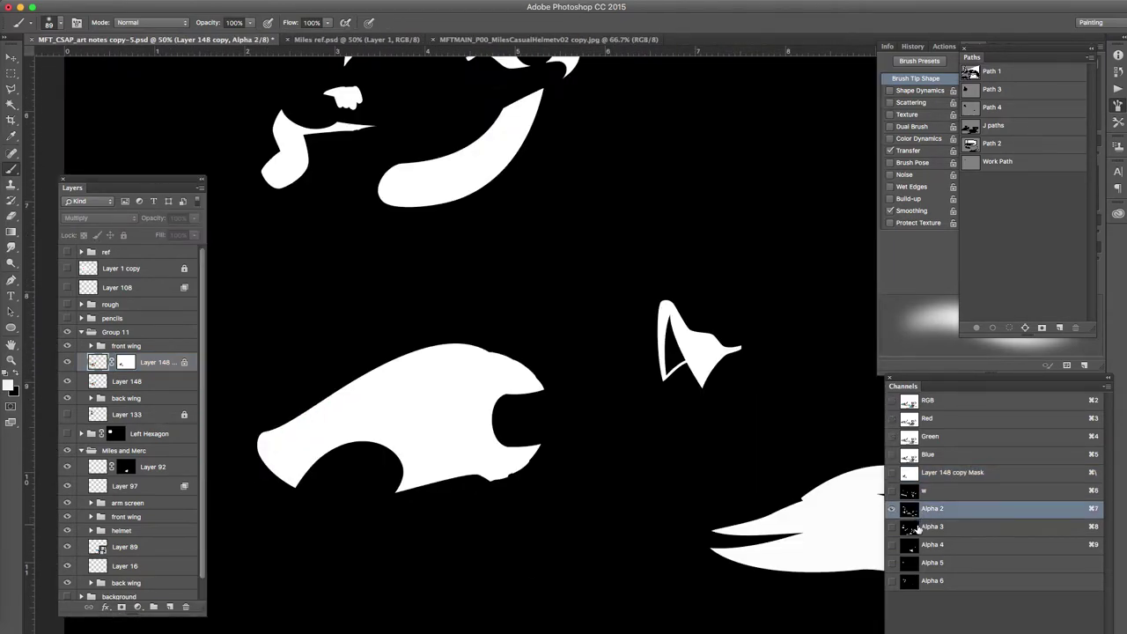
{"action": "left_click", "coordinate": [918, 528]}
{"action": "key", "text": "w"}
{"action": "left_click", "coordinate": [735, 336]}
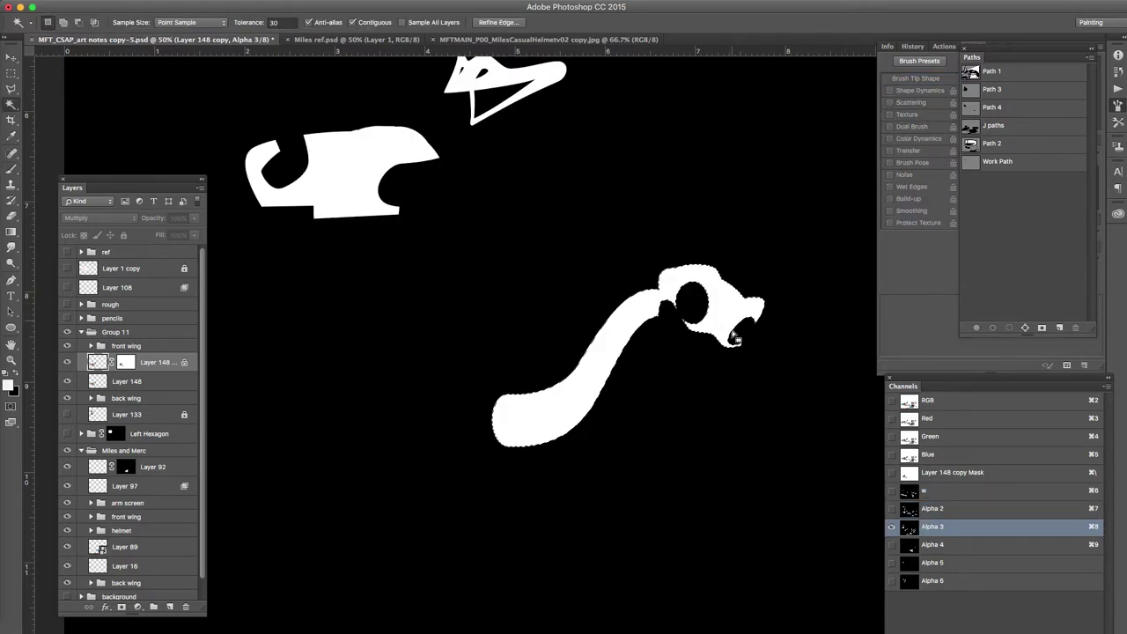
{"action": "key", "text": "super+2"}
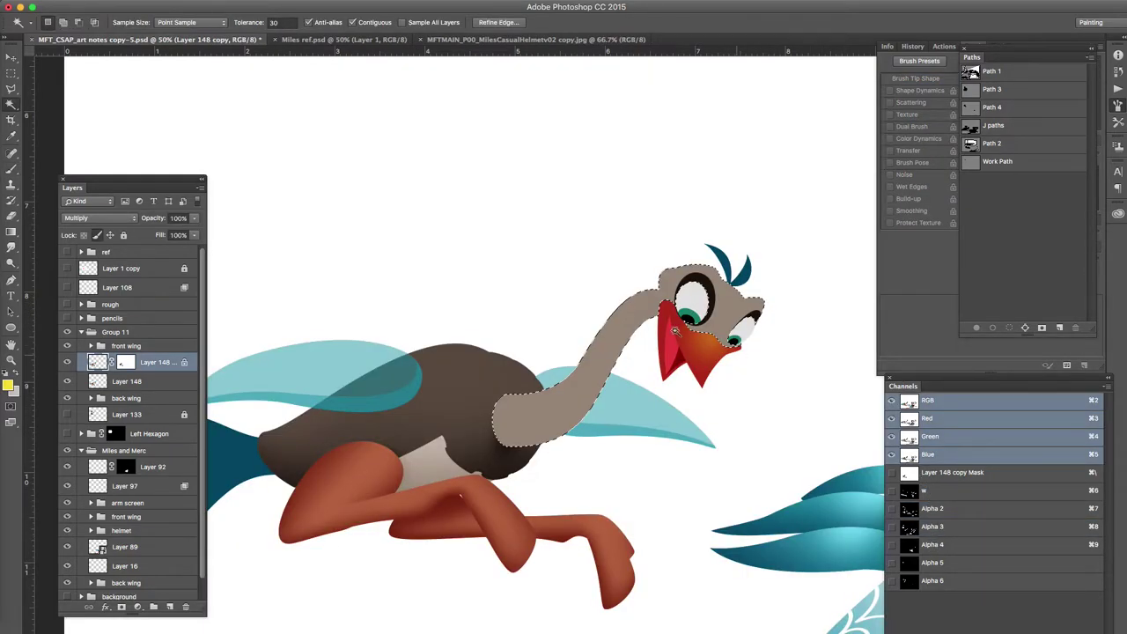
{"action": "left_click", "coordinate": [126, 364]}
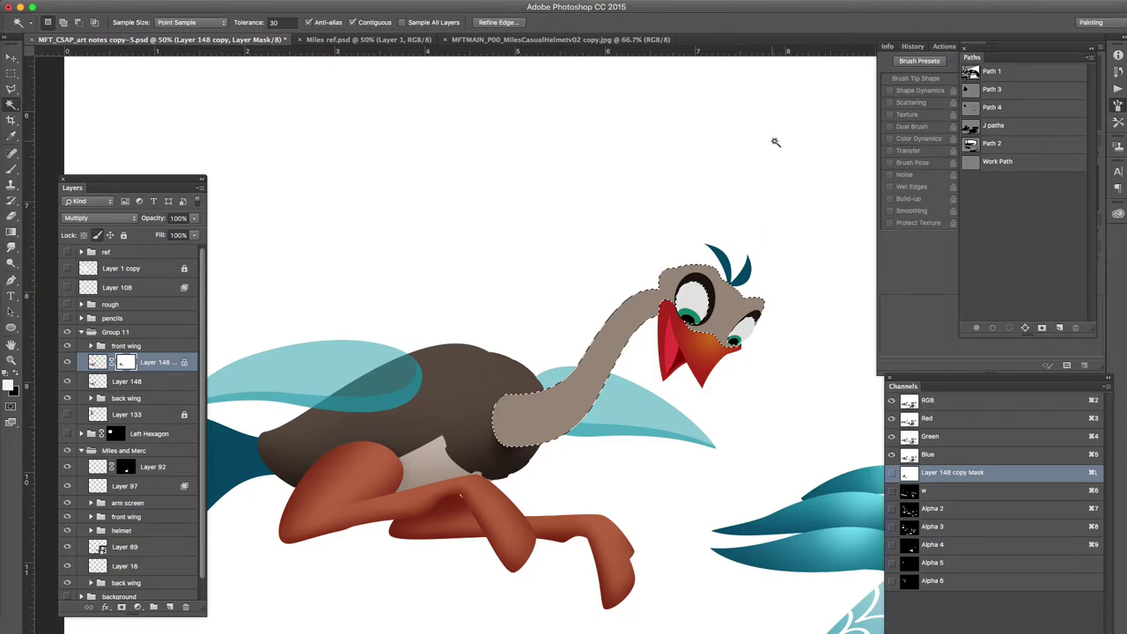
{"action": "key", "text": "b"}
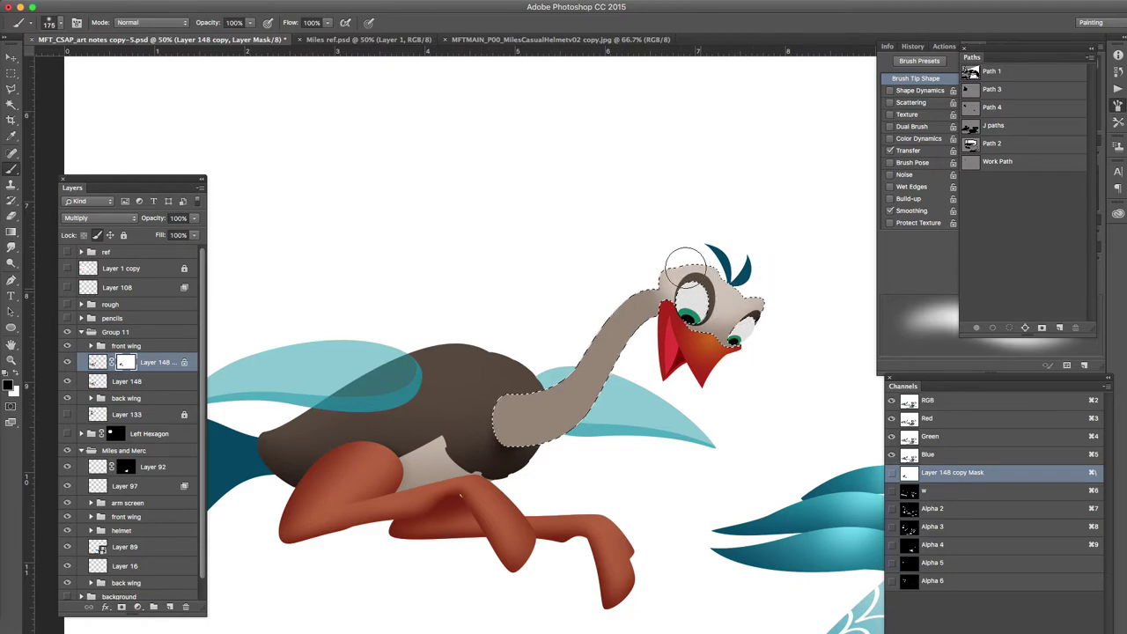
Step: Lighten the top of the head and the upper side of the neck with soft mask strokes, using 175, 150 and 121 px brushes
{"action": "mouse_move", "coordinate": [706, 258]}
{"action": "left_mouse_down"}
{"action": "mouse_move", "coordinate": [614, 307]}
{"action": "mouse_move", "coordinate": [537, 400]}
{"action": "mouse_move", "coordinate": [459, 403]}
{"action": "mouse_move", "coordinate": [543, 384]}
{"action": "mouse_move", "coordinate": [667, 262]}
{"action": "left_mouse_up"}
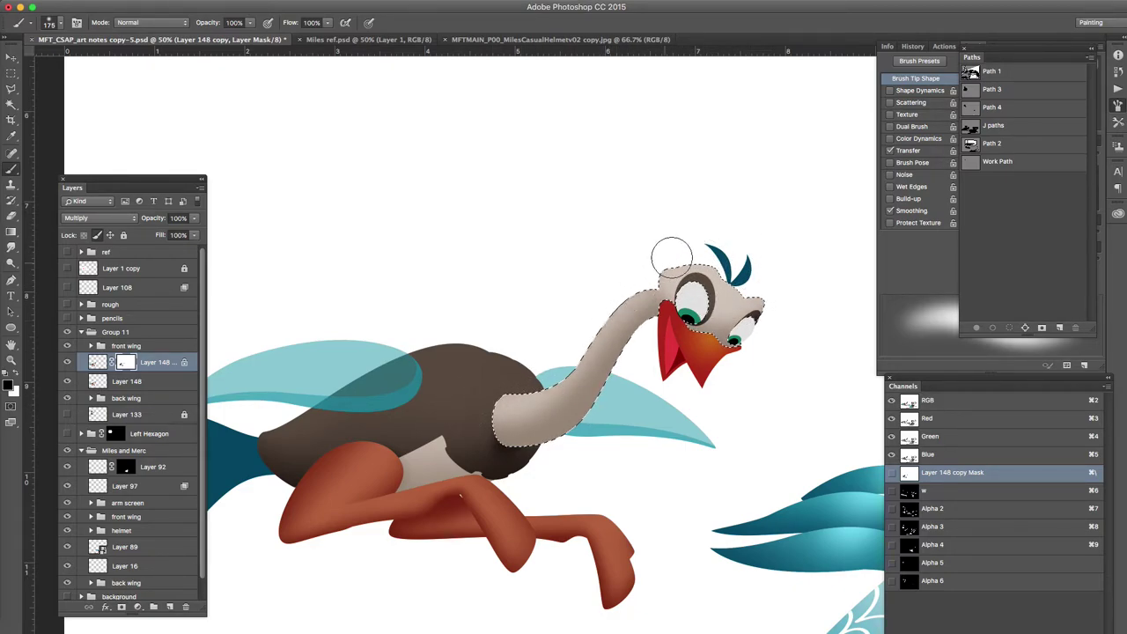
{"action": "key", "text": "bracketleft"}
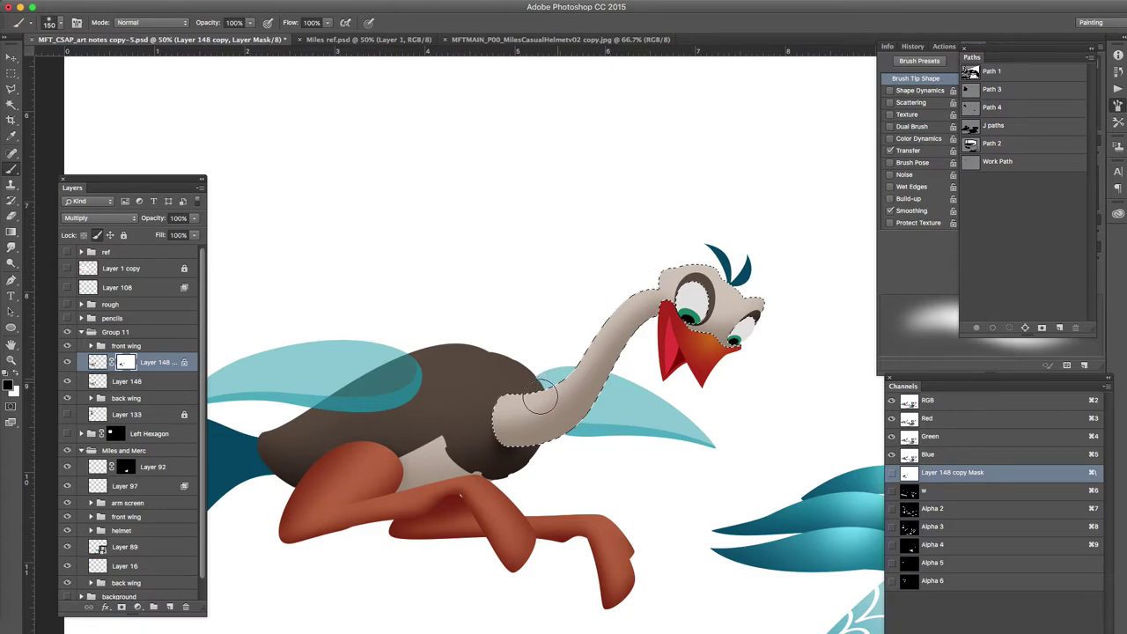
{"action": "mouse_move", "coordinate": [477, 411]}
{"action": "left_mouse_down"}
{"action": "mouse_move", "coordinate": [555, 384]}
{"action": "mouse_move", "coordinate": [593, 344]}
{"action": "mouse_move", "coordinate": [543, 381]}
{"action": "left_mouse_up"}
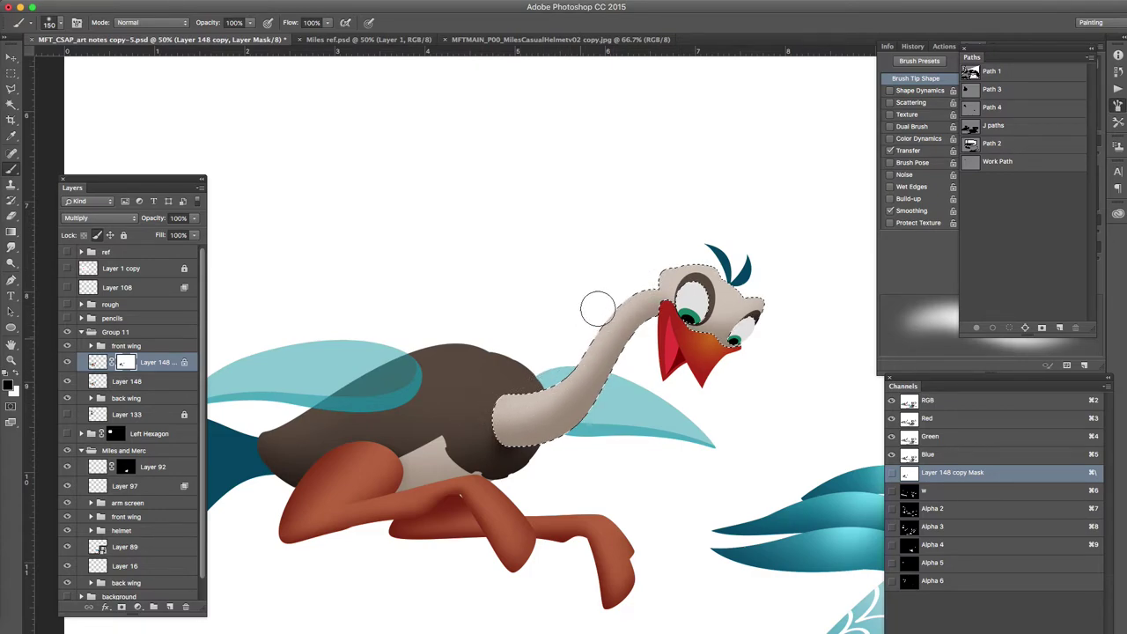
{"action": "mouse_move", "coordinate": [619, 302]}
{"action": "left_mouse_down"}
{"action": "mouse_move", "coordinate": [689, 251]}
{"action": "mouse_move", "coordinate": [677, 246]}
{"action": "mouse_move", "coordinate": [556, 380]}
{"action": "mouse_move", "coordinate": [494, 401]}
{"action": "left_mouse_up"}
{"action": "left_click_drag", "start_coordinate": [583, 353], "coordinate": [556, 388]}
{"action": "mouse_move", "coordinate": [656, 297]}
{"action": "left_mouse_down"}
{"action": "mouse_move", "coordinate": [545, 399]}
{"action": "mouse_move", "coordinate": [593, 348]}
{"action": "mouse_move", "coordinate": [449, 421]}
{"action": "left_mouse_up"}
{"action": "left_click_drag", "start_coordinate": [659, 340], "coordinate": [650, 338]}
{"action": "key", "text": "x"}
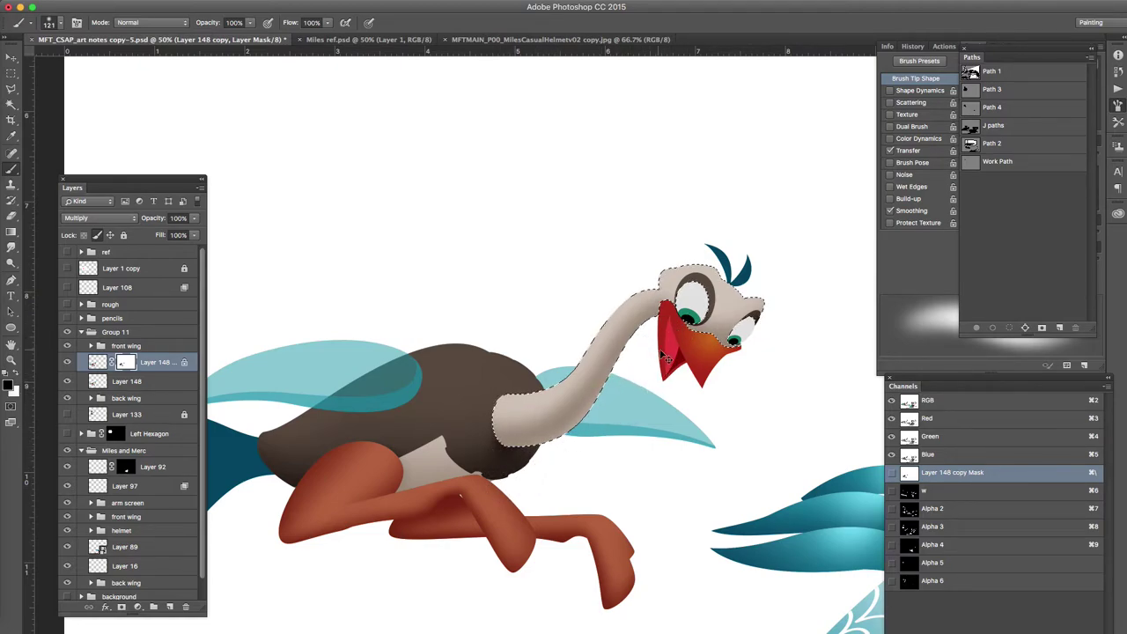
{"action": "key", "text": "bracketleft"}
{"action": "key", "text": "bracketleft"}
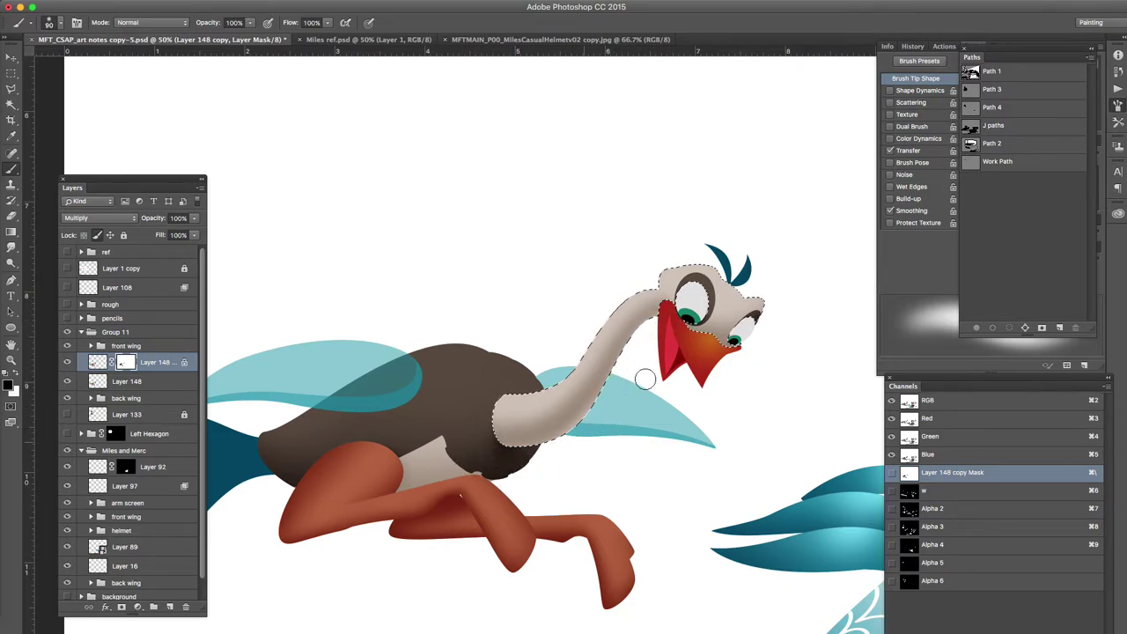
Step: Clear the head selection and lighten the crest feathers on the mask with a 90 px soft brush
{"action": "left_click", "coordinate": [766, 343], "text": "super"}
{"action": "left_click_drag", "start_coordinate": [762, 337], "coordinate": [508, 437]}
{"action": "key", "text": "ctrl+d"}
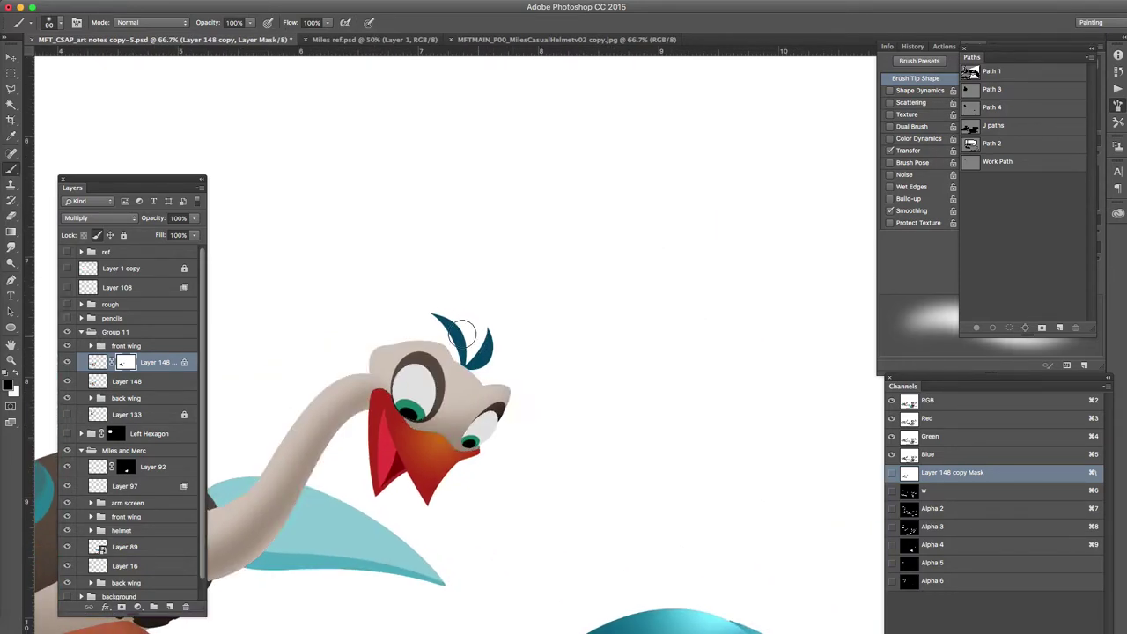
Step: Select the beak from the Alpha 2 channel with the Magic Wand, and return to the shadow layer's mask with the Brush
{"action": "left_click", "coordinate": [935, 508]}
{"action": "key", "text": "w"}
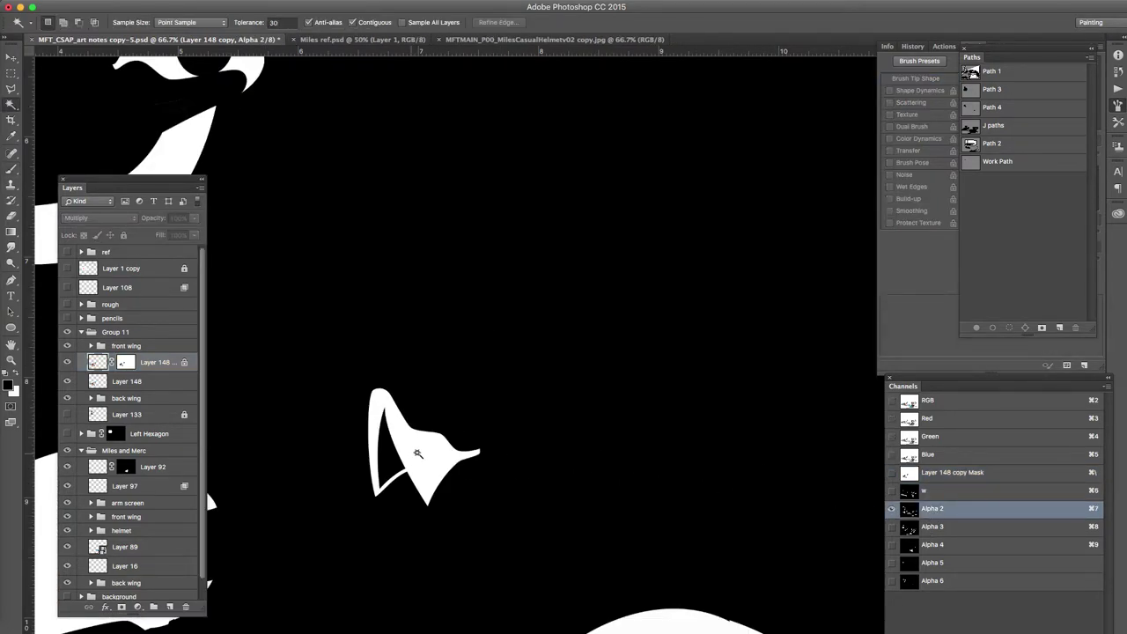
{"action": "left_click", "coordinate": [444, 455]}
{"action": "key", "text": "ctrl+2"}
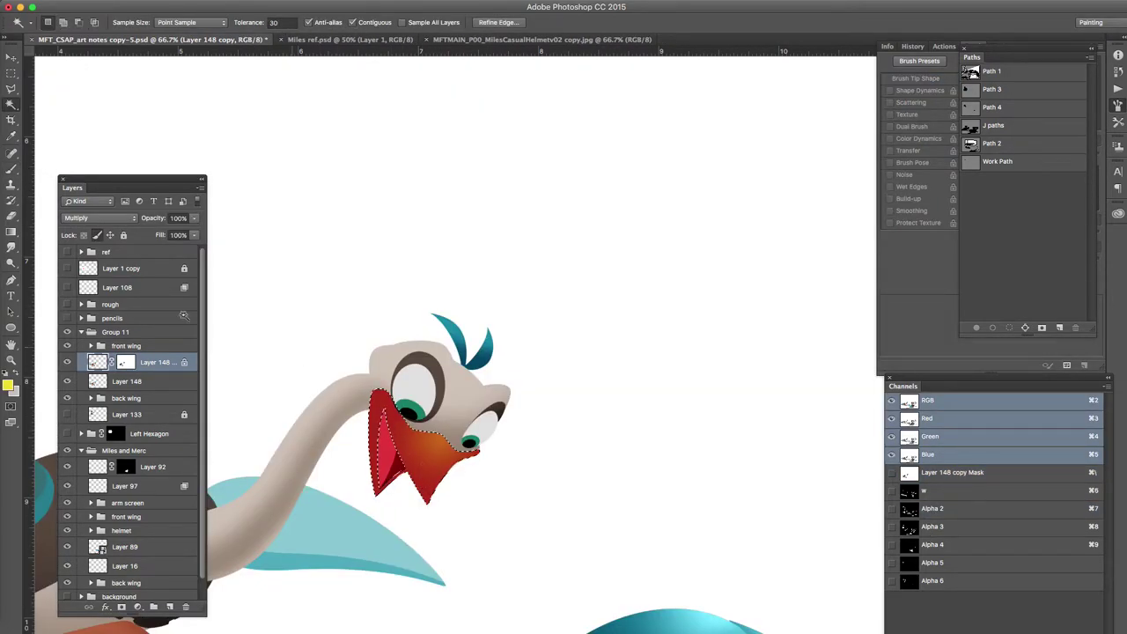
{"action": "left_click", "coordinate": [126, 363]}
{"action": "key", "text": "b"}
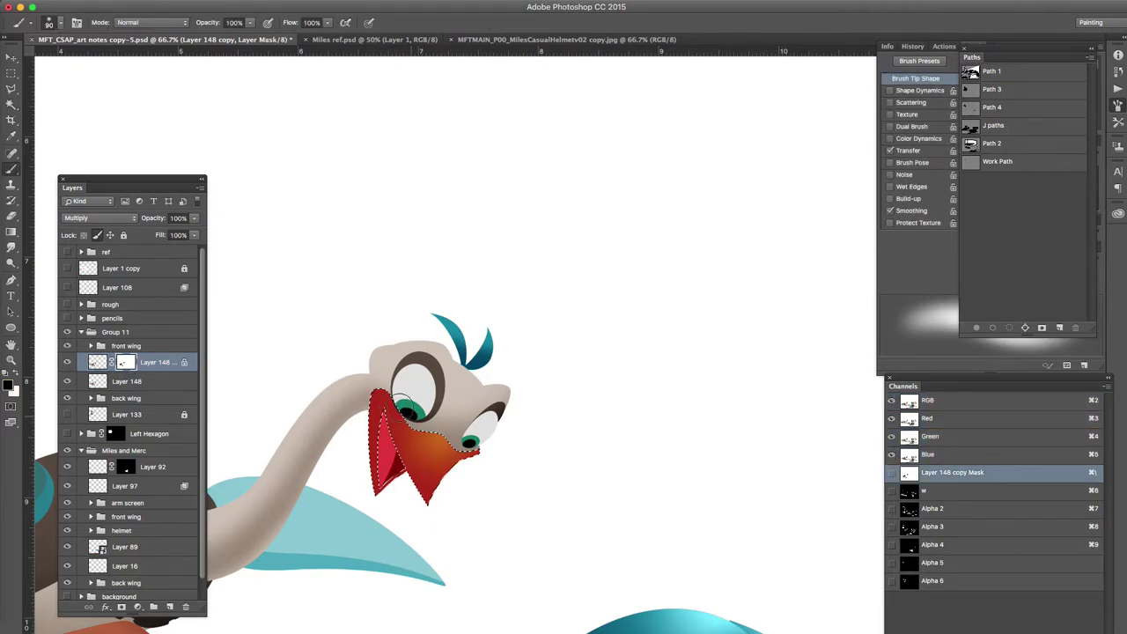
Step: Lighten the upper and lower beak on the mask with 90 and 38 px soft strokes, and clear the selection
{"action": "mouse_move", "coordinate": [424, 467]}
{"action": "left_mouse_down"}
{"action": "mouse_move", "coordinate": [435, 439]}
{"action": "mouse_move", "coordinate": [471, 445]}
{"action": "left_mouse_up"}
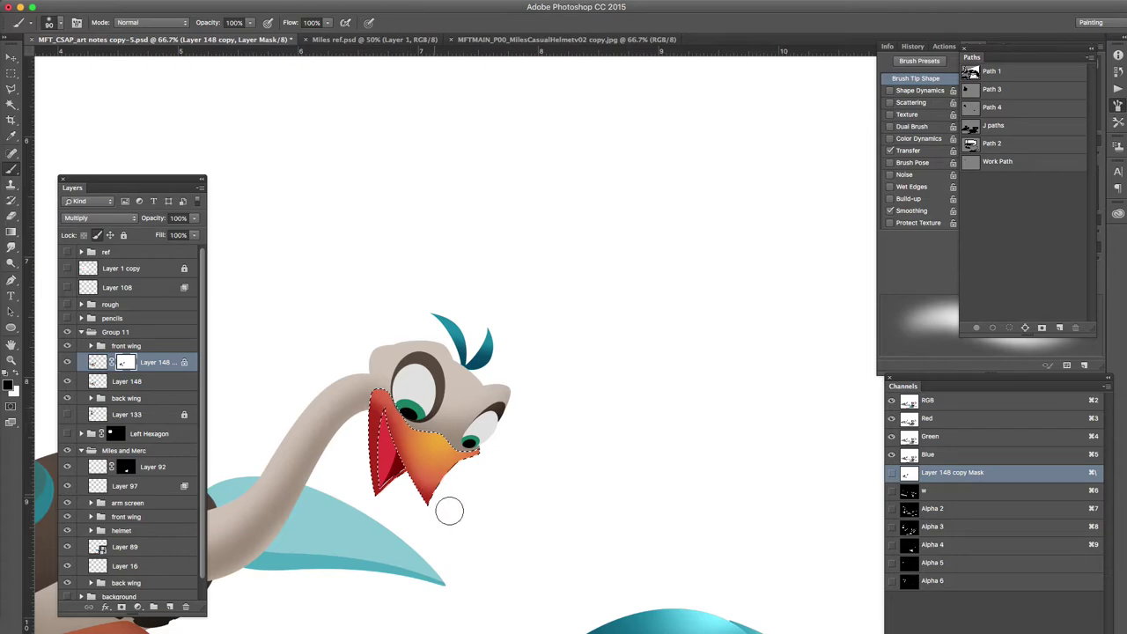
{"action": "left_click_drag", "start_coordinate": [362, 419], "coordinate": [371, 407]}
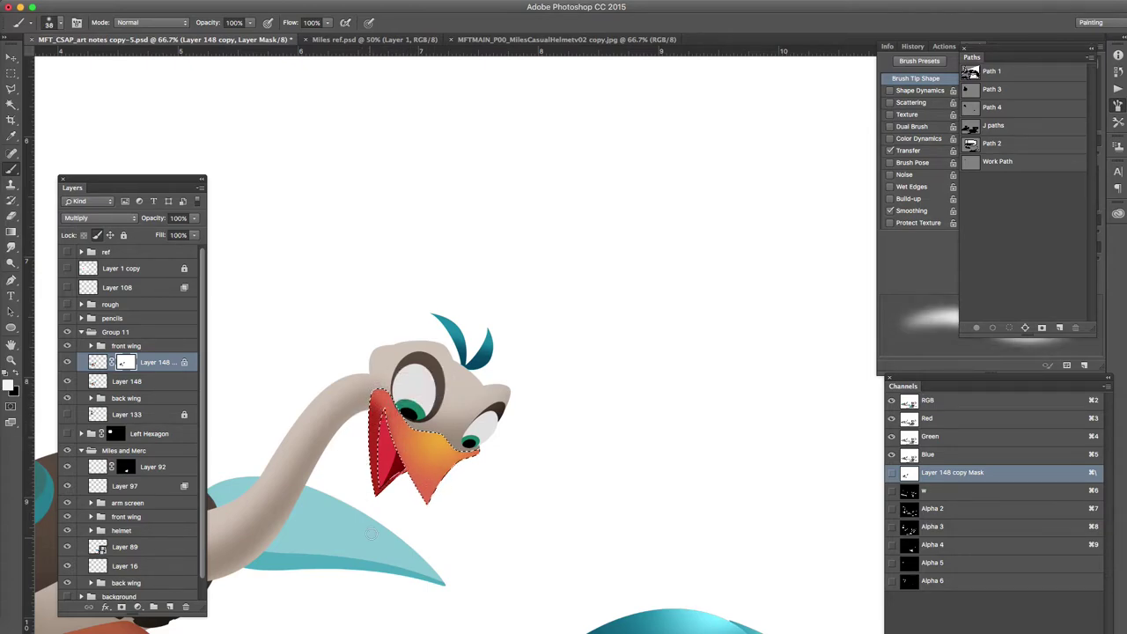
{"action": "key", "text": "x"}
{"action": "key", "text": "super+d"}
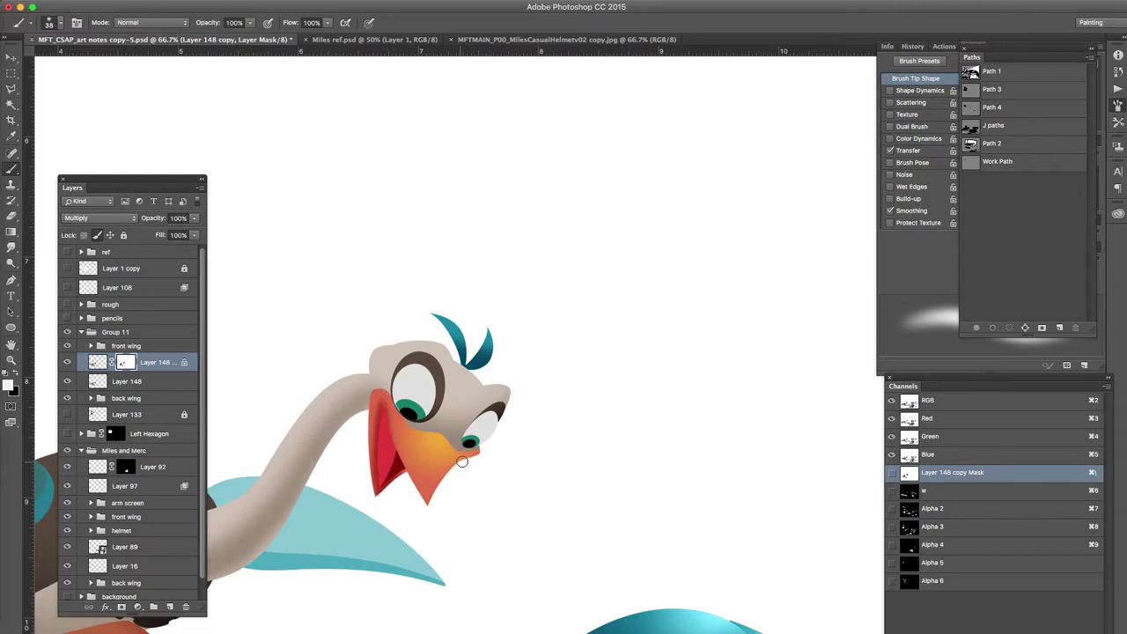
Step: Darken the corner and tip of the upper beak with white strokes on the mask, enlarging the soft brush to 72 px
{"action": "left_click_drag", "start_coordinate": [462, 461], "coordinate": [472, 460]}
{"action": "key", "text": "x"}
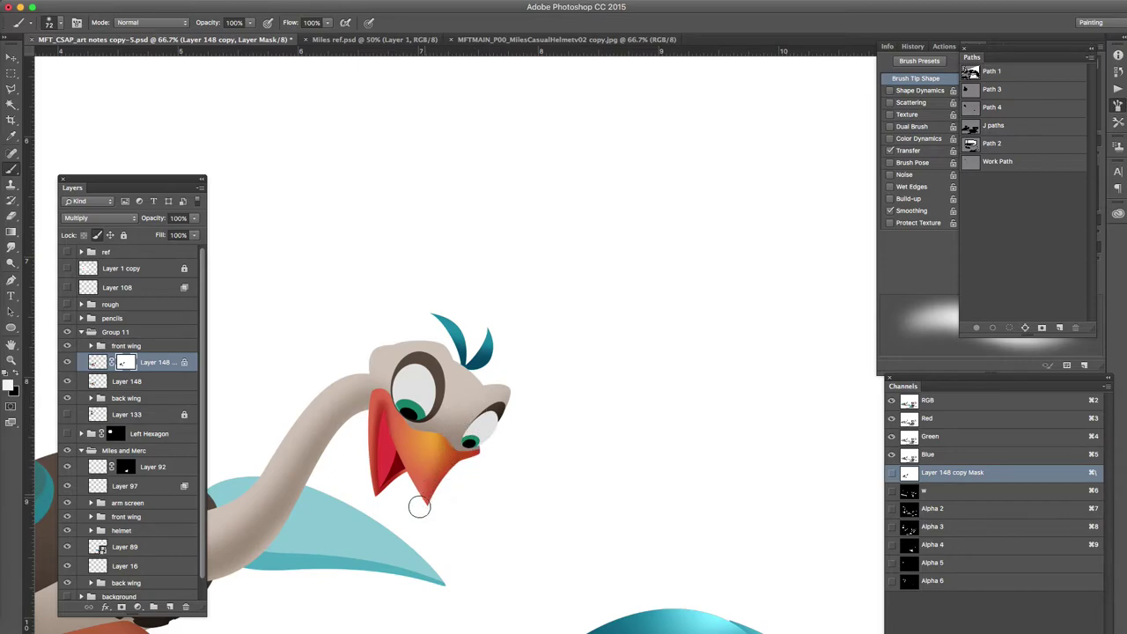
{"action": "key", "text": "x"}
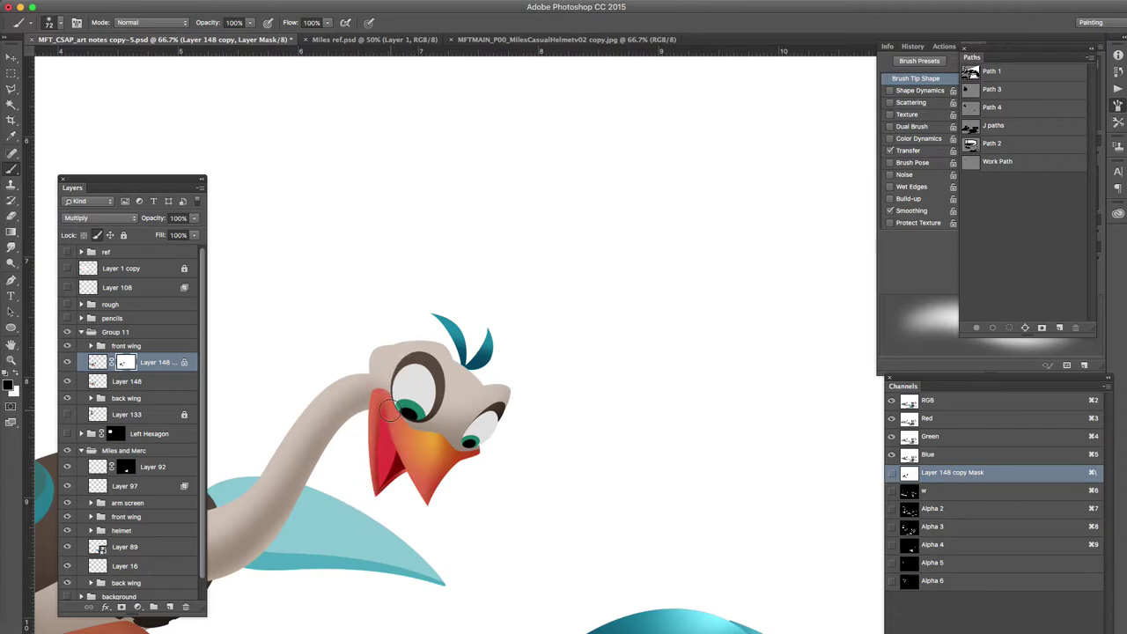
Step: Find the shape at the beak's hinge in J paths and load it as a selection
{"action": "left_click", "coordinate": [996, 115]}
{"action": "left_click", "coordinate": [991, 143]}
{"action": "left_click", "coordinate": [984, 165]}
{"action": "left_click", "coordinate": [999, 113]}
{"action": "left_click", "coordinate": [996, 109]}
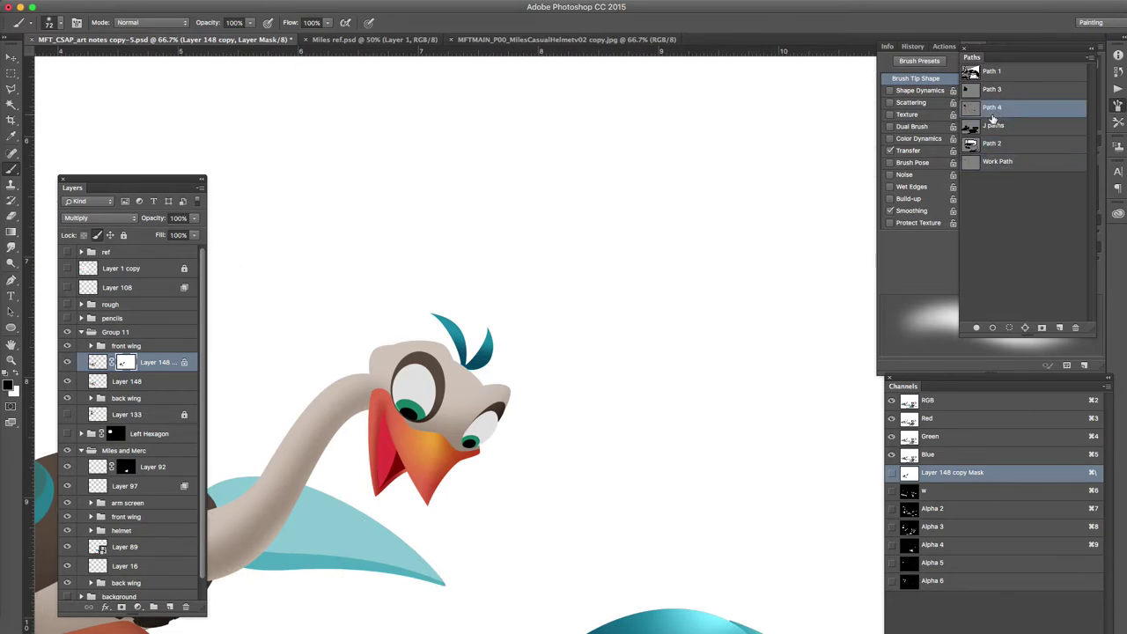
{"action": "left_click", "coordinate": [988, 128]}
{"action": "scroll", "coordinate": [385, 423], "scroll_direction": "up", "scroll_amount": 3}
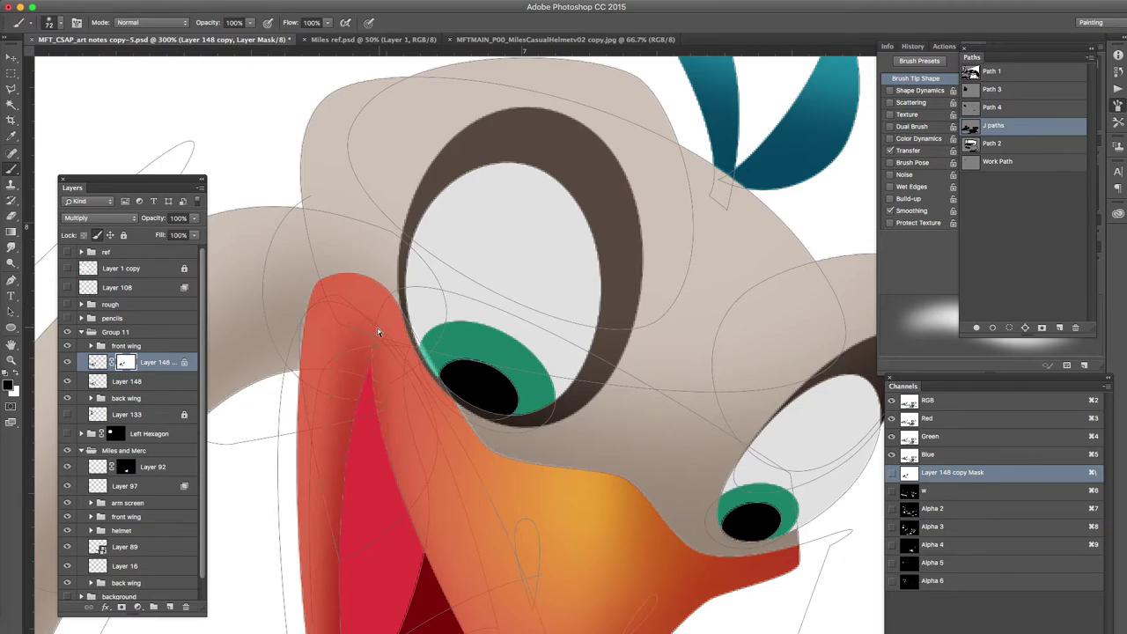
{"action": "left_click", "coordinate": [1009, 328]}
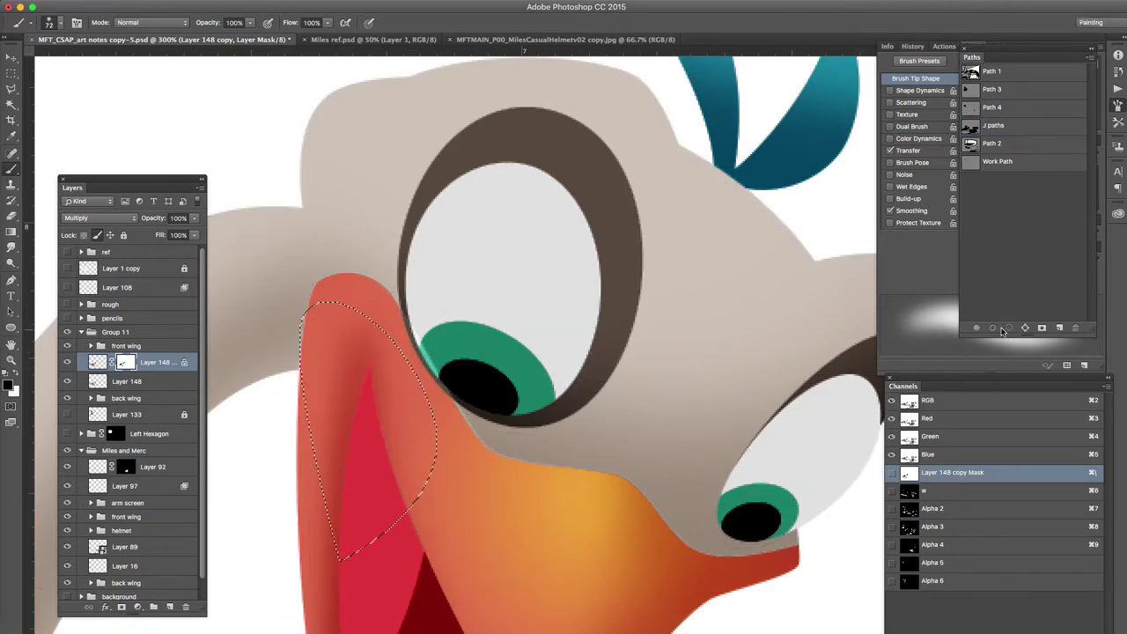
Step: Shade the beak's hinge fold inside the selection with a 47 px soft brush, clear the selection and touch up the fold's edge
{"action": "mouse_move", "coordinate": [365, 341]}
{"action": "left_mouse_down"}
{"action": "mouse_move", "coordinate": [343, 330]}
{"action": "mouse_move", "coordinate": [373, 323]}
{"action": "mouse_move", "coordinate": [390, 290]}
{"action": "left_mouse_up"}
{"action": "key", "text": "x"}
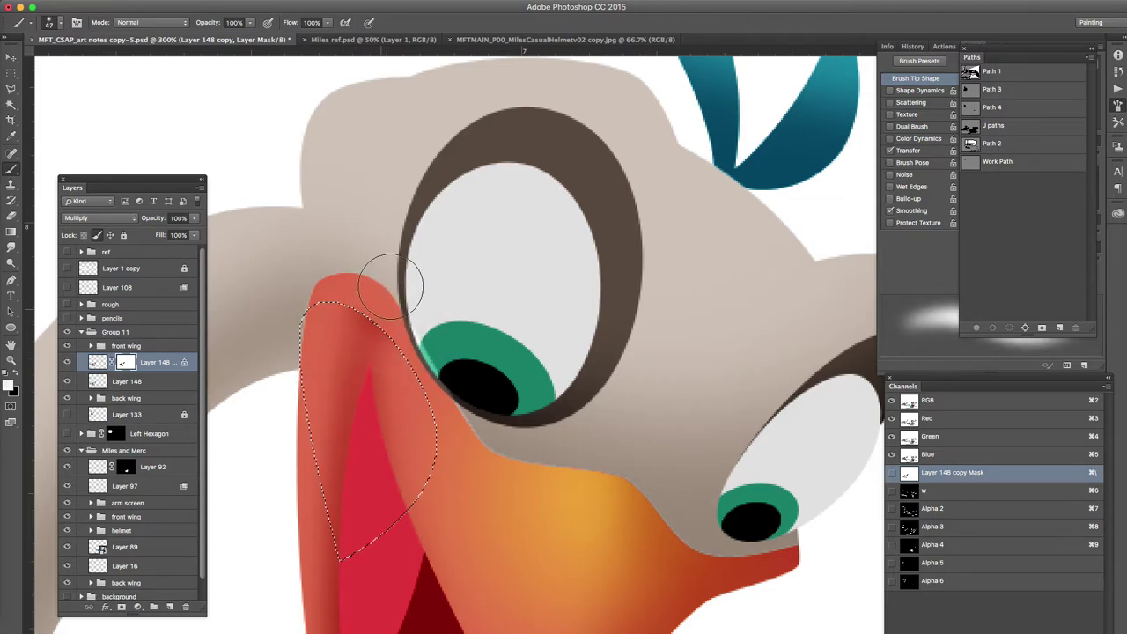
{"action": "key", "text": "super+d"}
{"action": "mouse_move", "coordinate": [393, 316]}
{"action": "left_mouse_down"}
{"action": "mouse_move", "coordinate": [362, 318]}
{"action": "mouse_move", "coordinate": [367, 384]}
{"action": "left_mouse_up"}
{"action": "left_click", "coordinate": [420, 382], "text": "alt"}
{"action": "left_click", "coordinate": [420, 382], "text": "alt"}
Step: Look through the alpha channels from w to Alpha 6 for a mask of the eye whites
{"action": "left_click", "coordinate": [996, 496]}
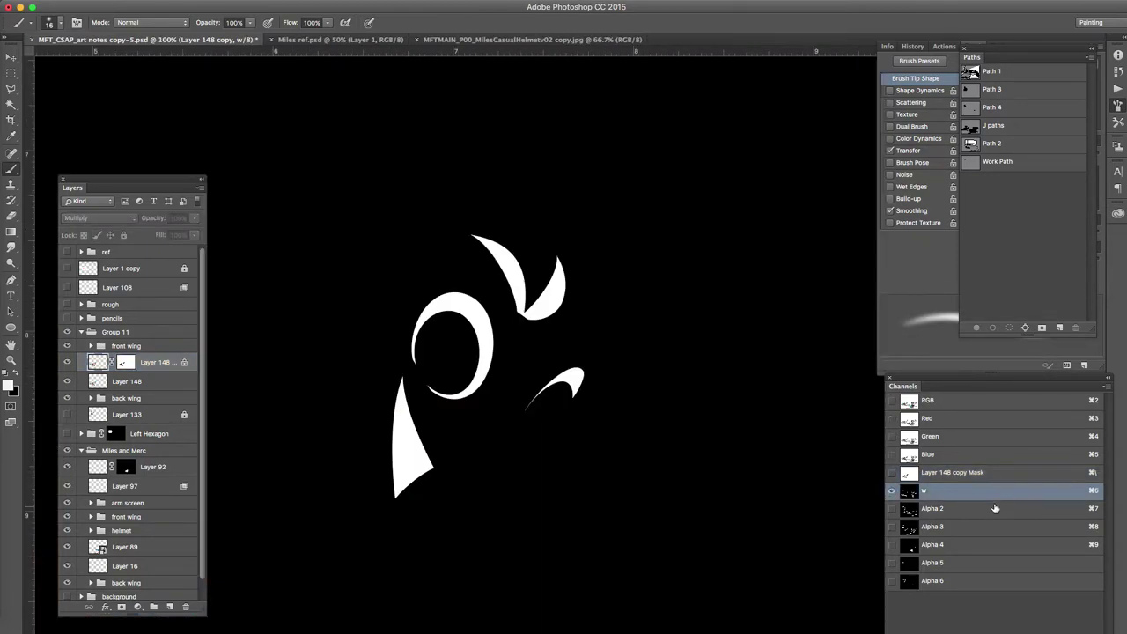
{"action": "left_click", "coordinate": [985, 514]}
{"action": "left_click", "coordinate": [972, 530]}
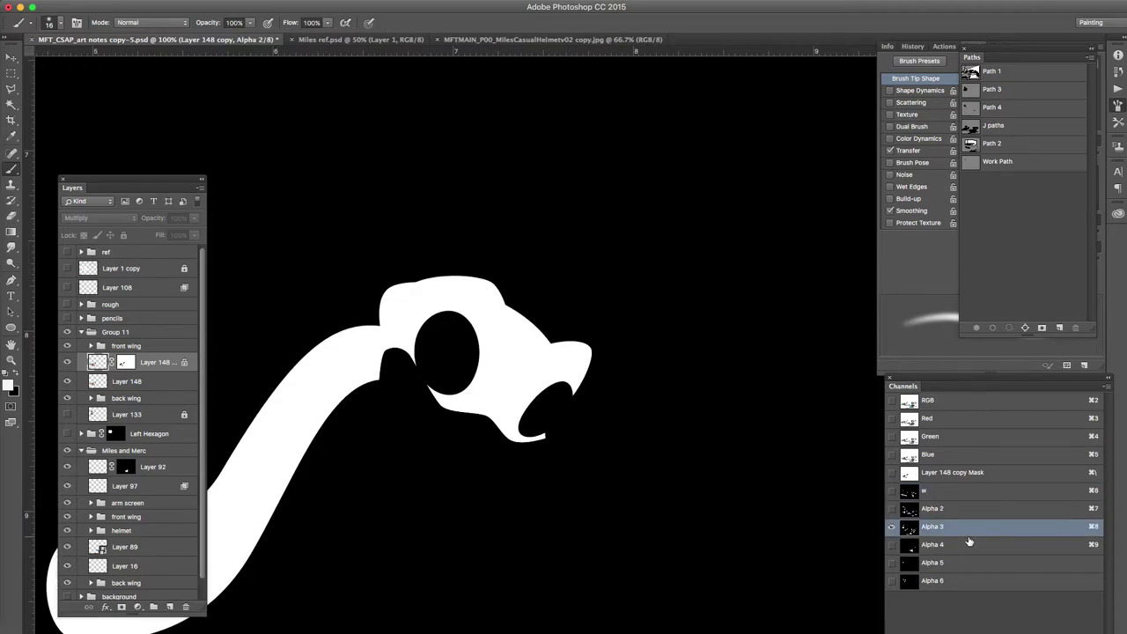
{"action": "left_click", "coordinate": [967, 547]}
{"action": "left_click", "coordinate": [956, 568]}
{"action": "left_click", "coordinate": [951, 579]}
{"action": "left_click", "coordinate": [947, 497]}
{"action": "left_click", "coordinate": [938, 525]}
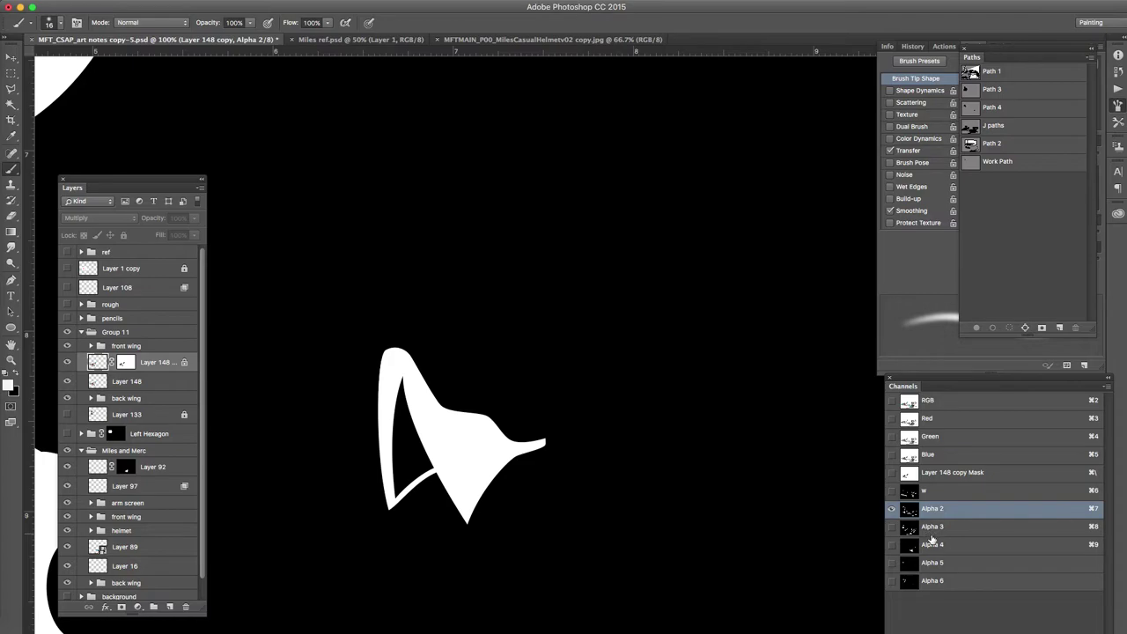
{"action": "left_click", "coordinate": [931, 547]}
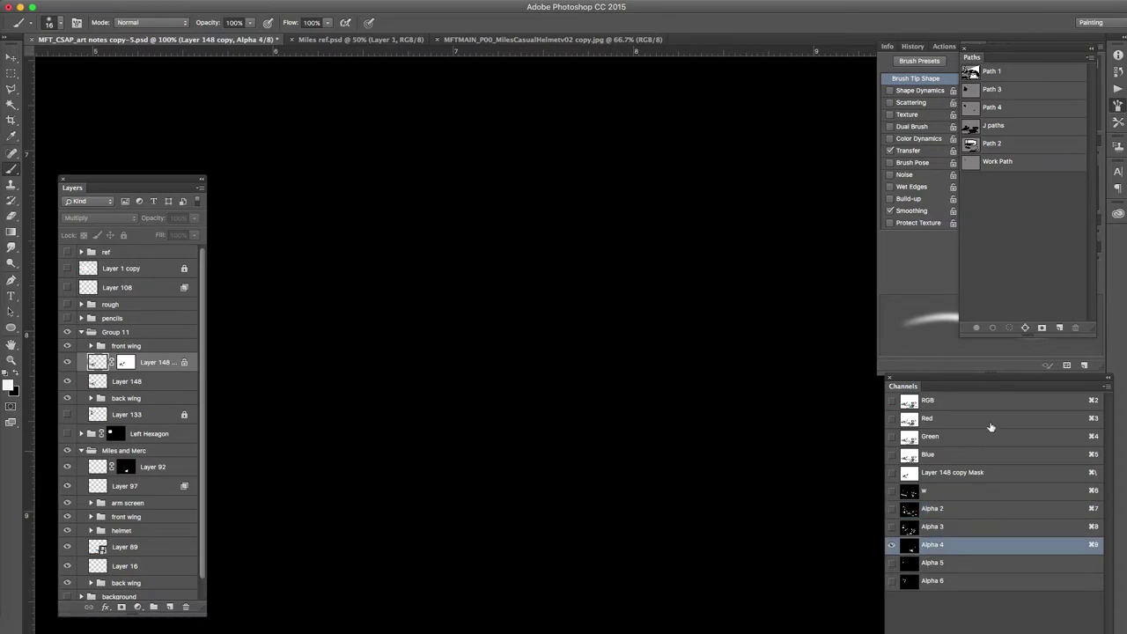
Step: Try to clear the shadow from both eyes by filling their J paths shapes on the shadow copy's mask
{"action": "left_click", "coordinate": [995, 125]}
{"action": "left_click", "coordinate": [480, 342], "text": "super"}
{"action": "left_click", "coordinate": [568, 391]}
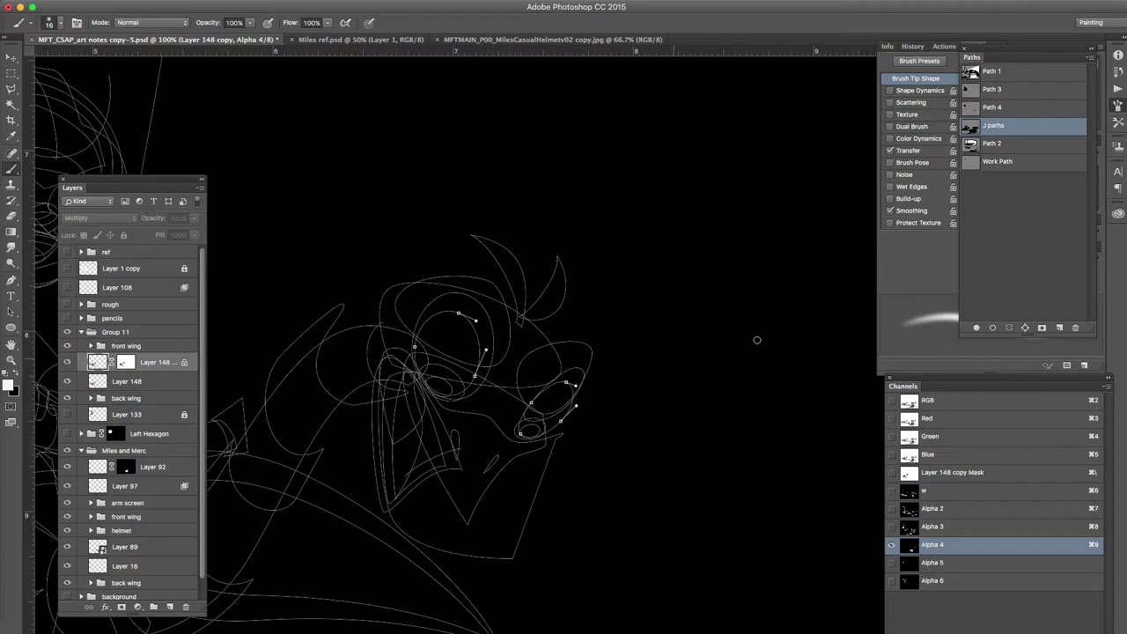
{"action": "left_click", "coordinate": [978, 328]}
{"action": "key", "text": "super+2"}
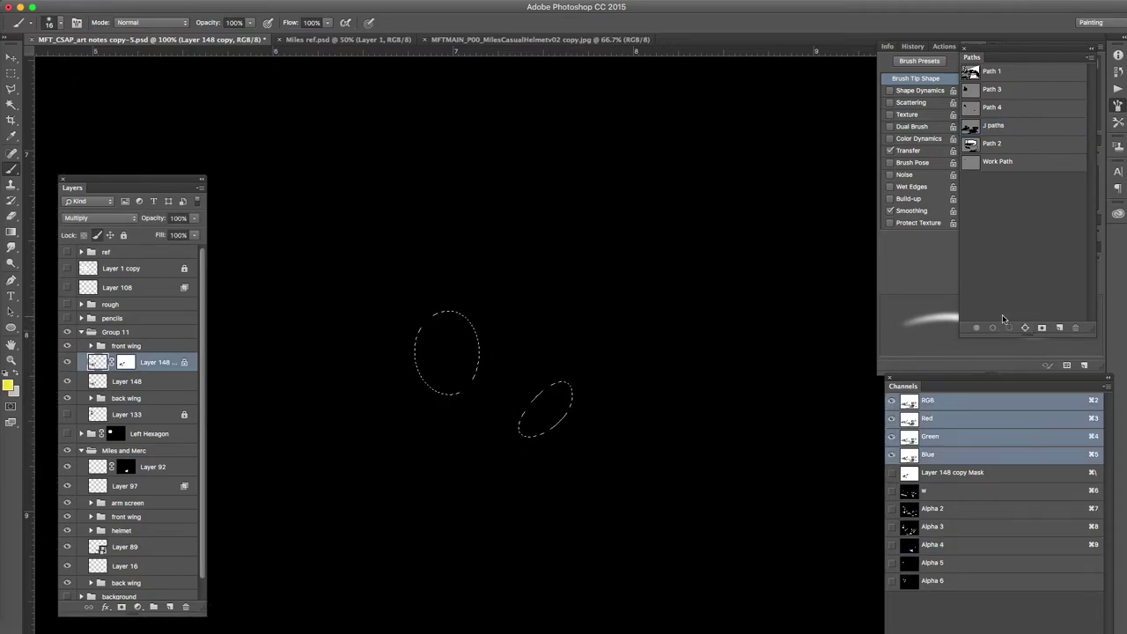
{"action": "left_click", "coordinate": [124, 362]}
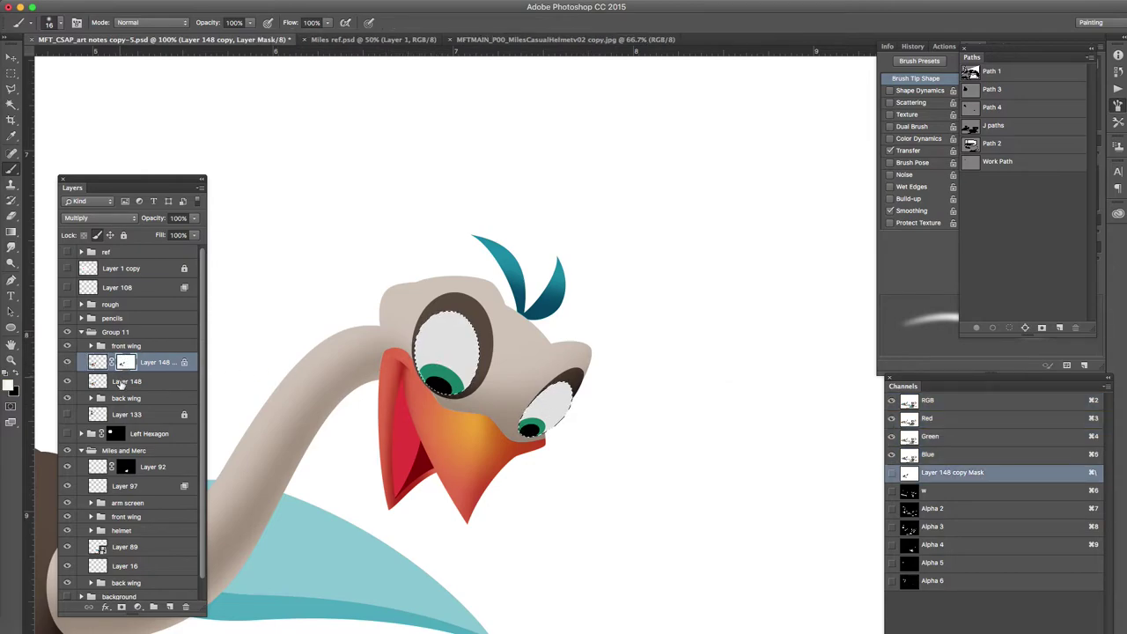
{"action": "key", "text": "alt+BackSpace"}
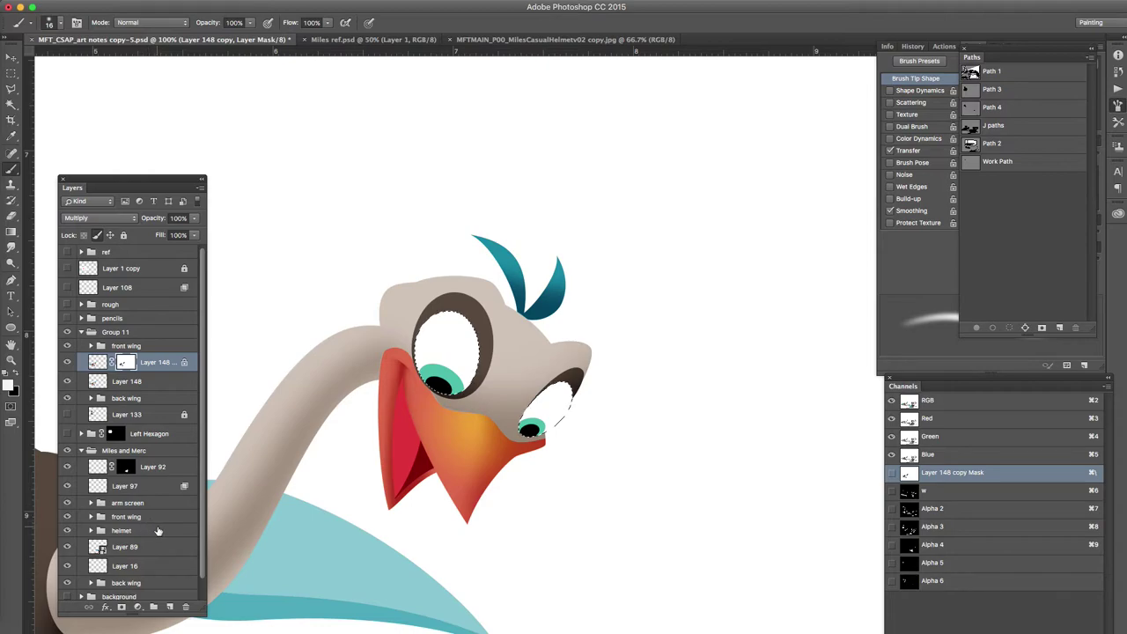
{"action": "key", "text": "super+z"}
{"action": "key", "text": "super+d"}
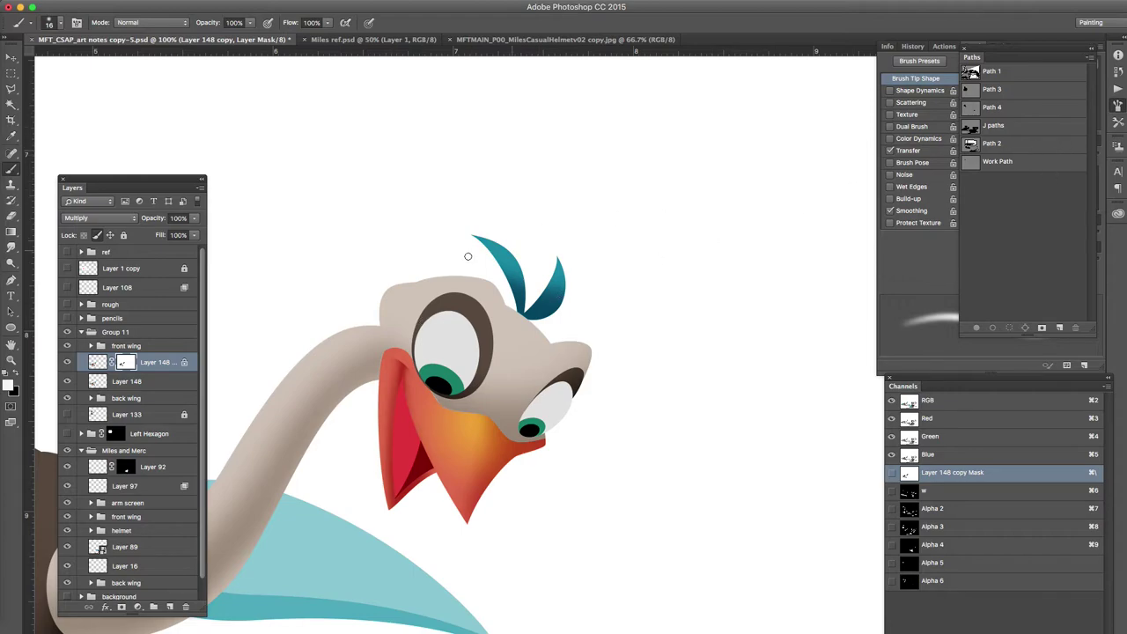
Step: Select the area behind the head by subtracting the head shape in J paths from a rectangular marquee over its back half
{"action": "key", "text": "m"}
{"action": "mouse_move", "coordinate": [486, 229]}
{"action": "left_mouse_down"}
{"action": "mouse_move", "coordinate": [314, 412]}
{"action": "mouse_move", "coordinate": [313, 438]}
{"action": "left_mouse_up"}
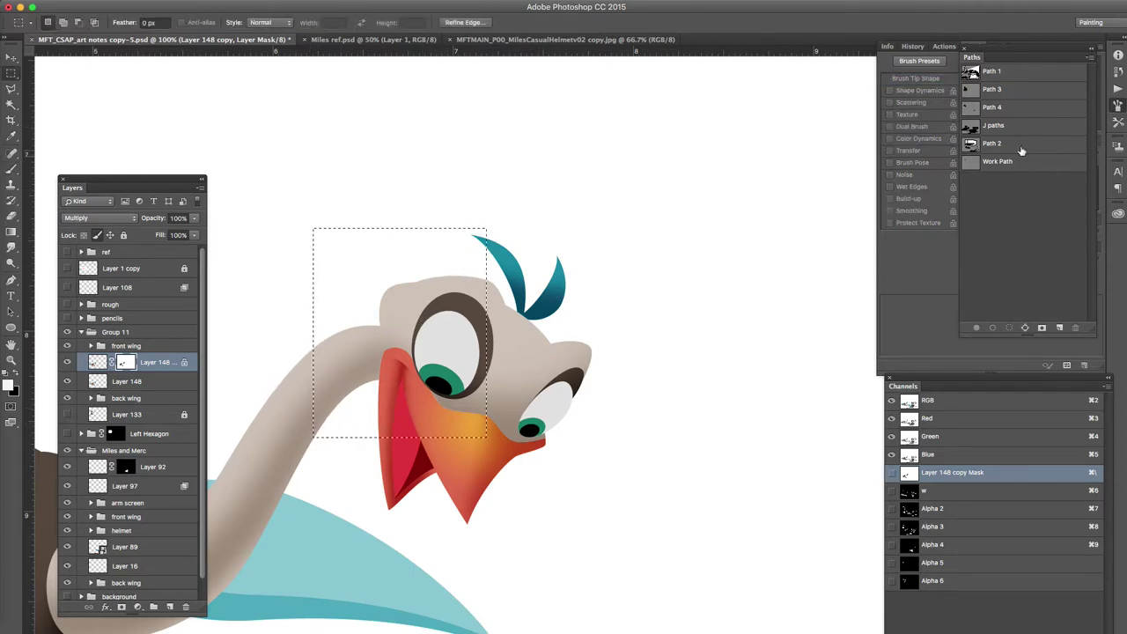
{"action": "left_click", "coordinate": [1012, 125]}
{"action": "left_click", "coordinate": [384, 339], "text": "super"}
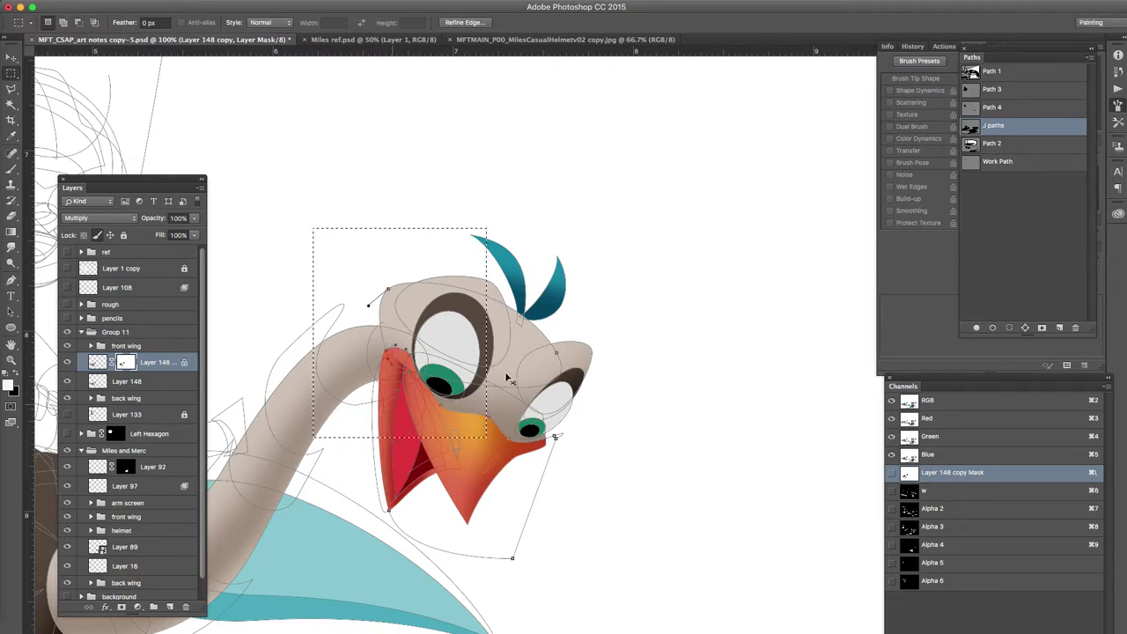
{"action": "left_click", "coordinate": [1010, 326], "text": "alt"}
{"action": "key", "text": "Return"}
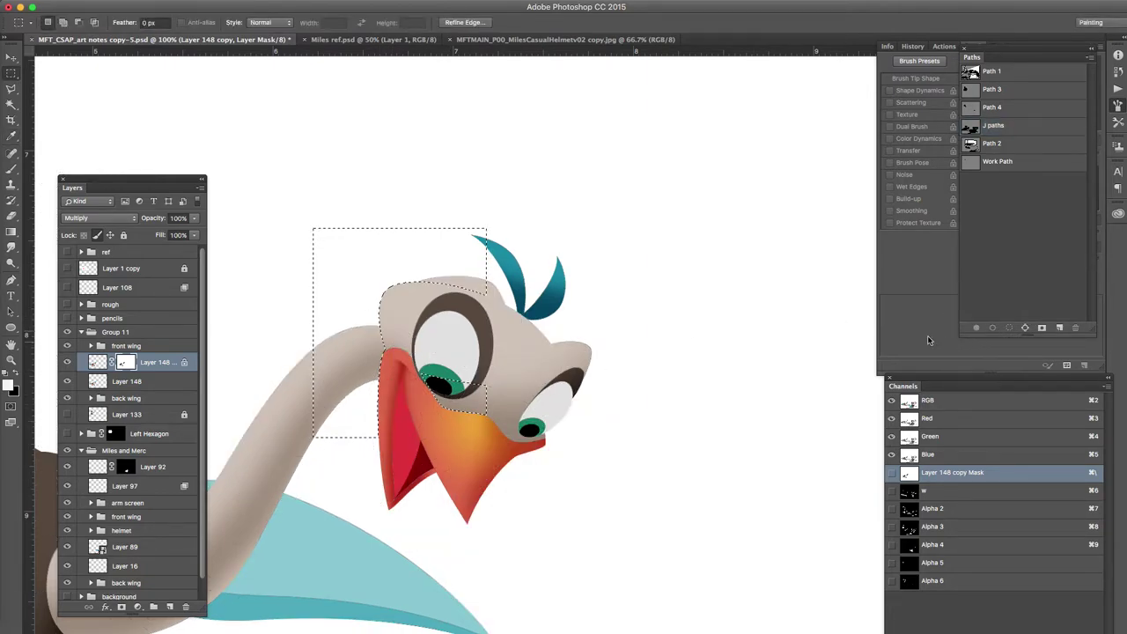
Step: Shade the neck where it meets the back of the head with a 45 px soft brush, and clear the selection
{"action": "left_click_drag", "start_coordinate": [407, 355], "coordinate": [598, 441]}
{"action": "key", "text": "b"}
{"action": "key", "text": "b"}
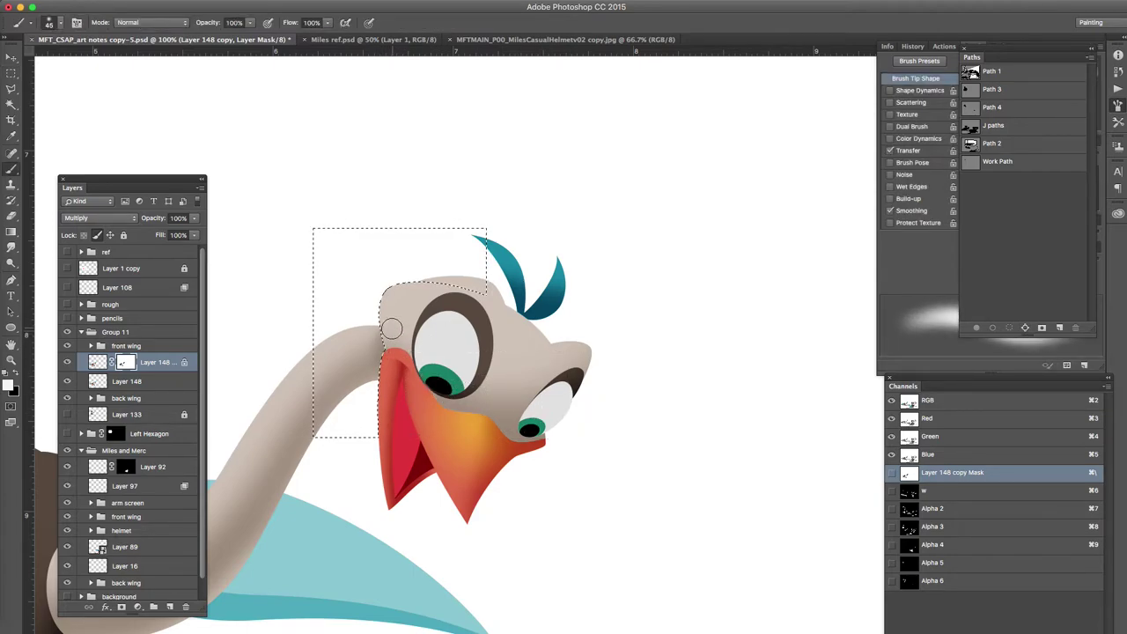
{"action": "key", "text": "super+d"}
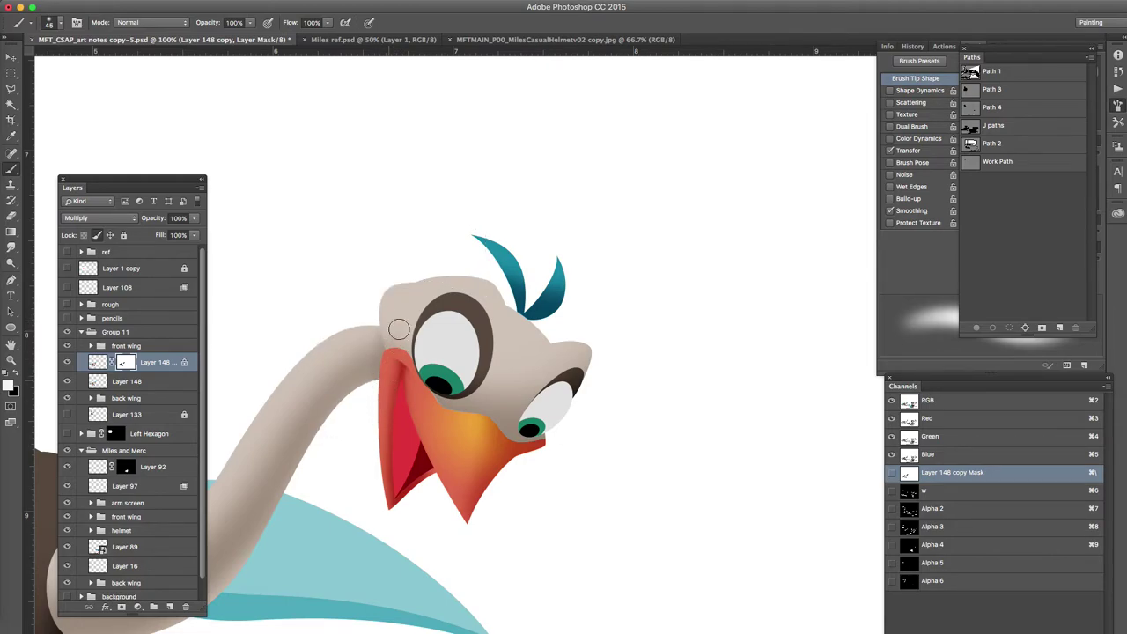
Step: Shade the brow bulge over the larger eye inside its J paths selection with the 45 px soft brush, and clear the selection
{"action": "left_click", "coordinate": [1004, 126]}
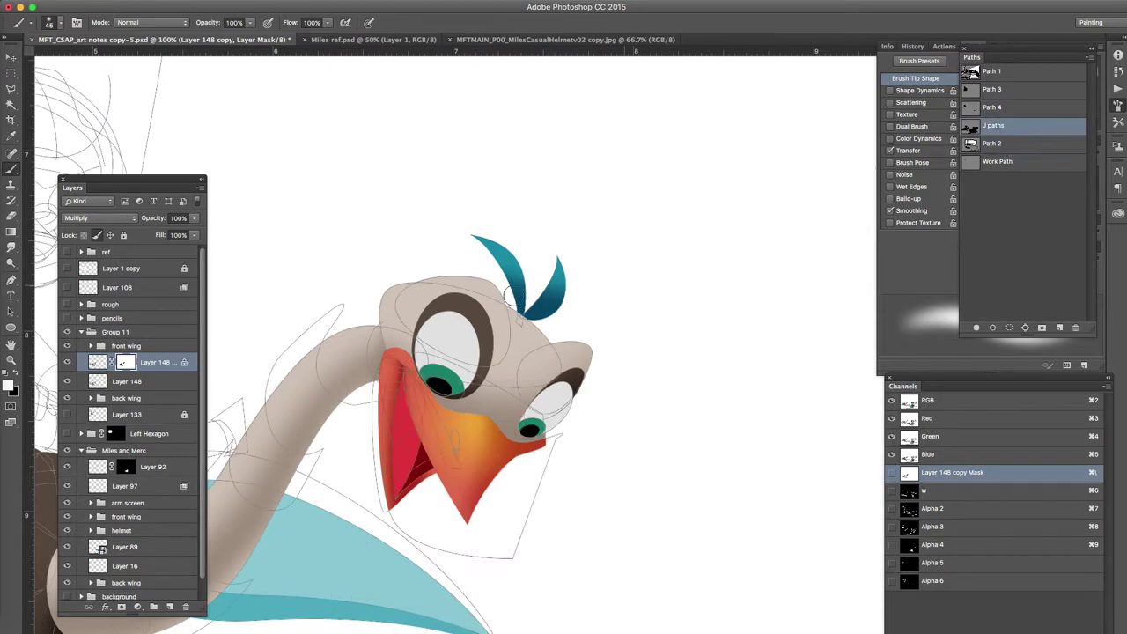
{"action": "left_click", "coordinate": [1010, 328]}
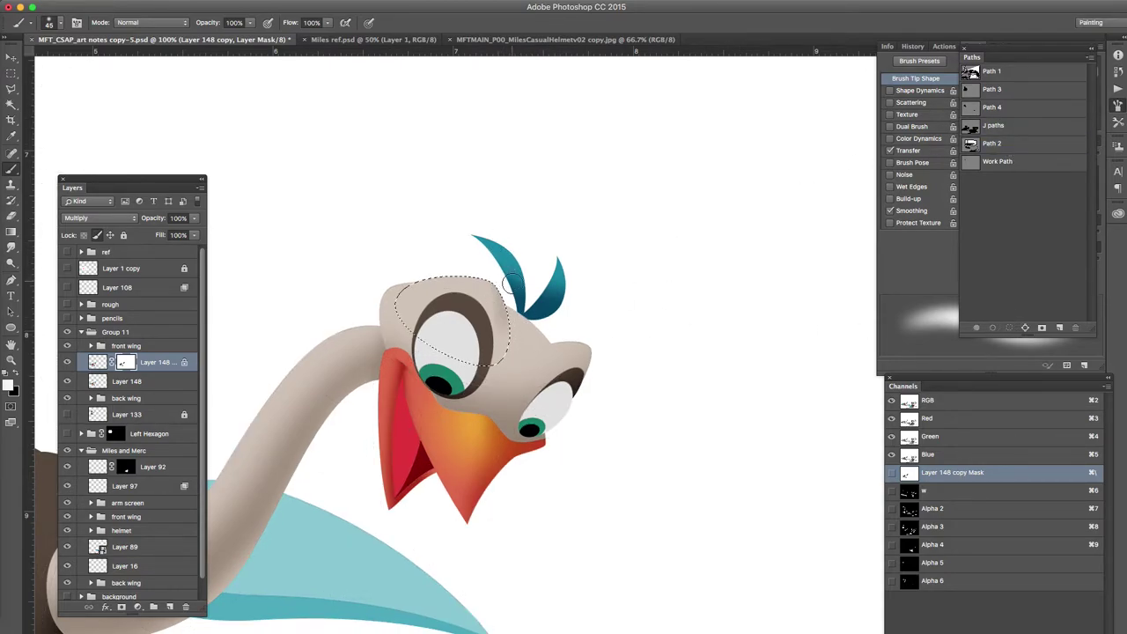
{"action": "key", "text": "ctrl+d"}
Step: Load the brow shape over the smaller eye from J paths, shade it on the mask, and clear the selection
{"action": "key", "text": "x"}
{"action": "left_click", "coordinate": [994, 127]}
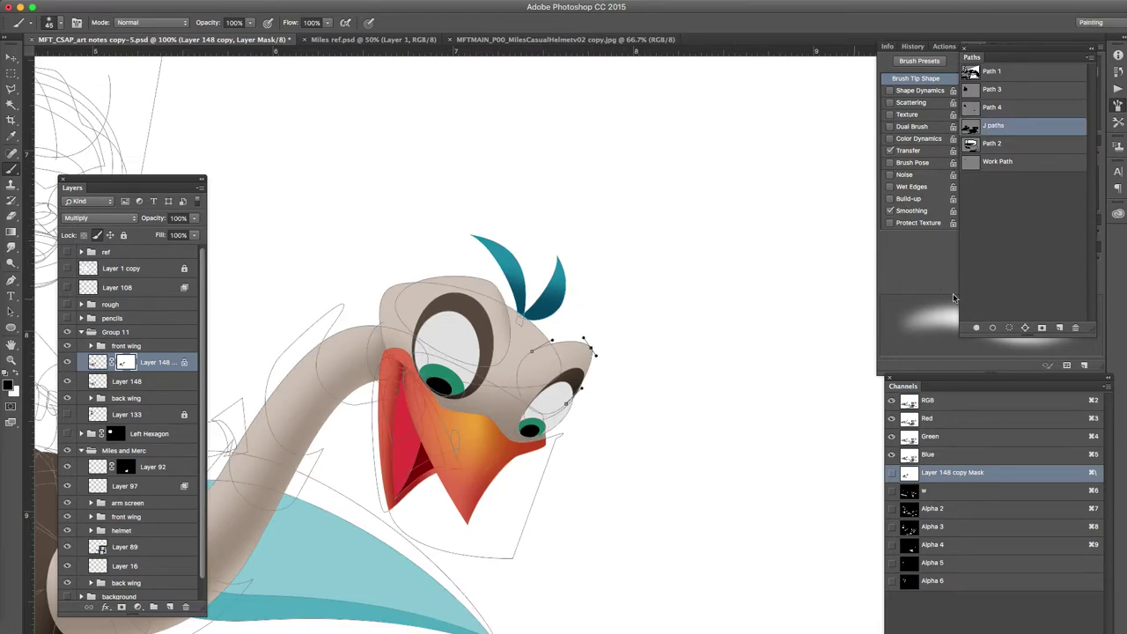
{"action": "left_click", "coordinate": [1009, 328]}
{"action": "mouse_move", "coordinate": [555, 400]}
{"action": "left_mouse_down"}
{"action": "mouse_move", "coordinate": [590, 370]}
{"action": "mouse_move", "coordinate": [550, 403]}
{"action": "mouse_move", "coordinate": [583, 378]}
{"action": "mouse_move", "coordinate": [575, 368]}
{"action": "mouse_move", "coordinate": [586, 392]}
{"action": "left_mouse_up"}
{"action": "key", "text": "x"}
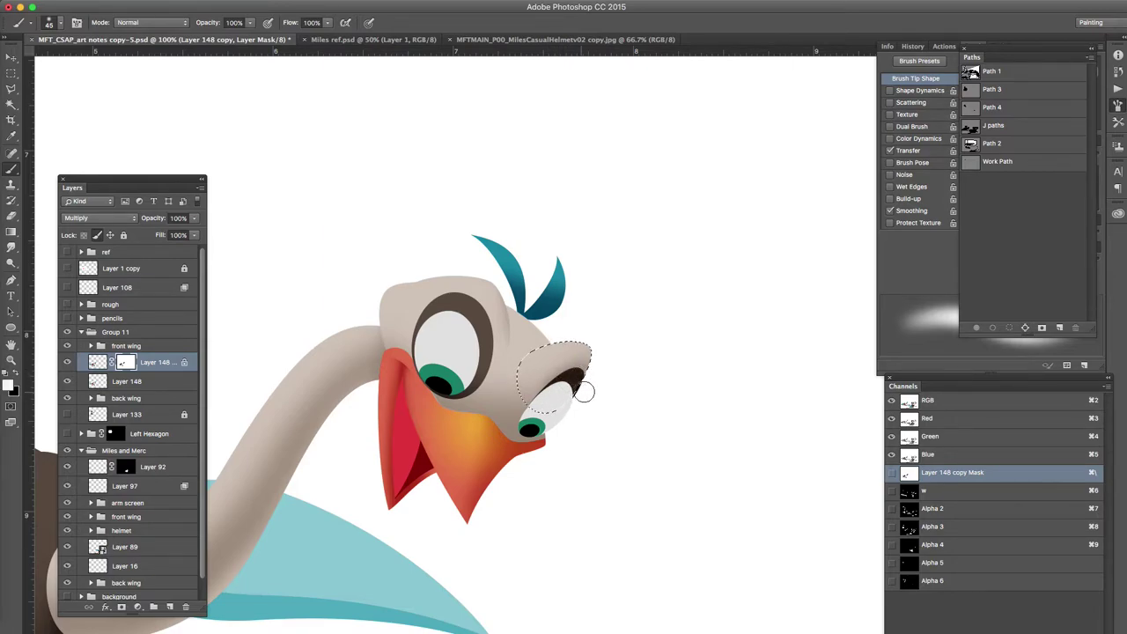
{"action": "key", "text": "super+d"}
Step: Check Path 2 and the alpha channels for a shape covering the inside of the beak
{"action": "left_click_drag", "start_coordinate": [542, 385], "coordinate": [654, 223]}
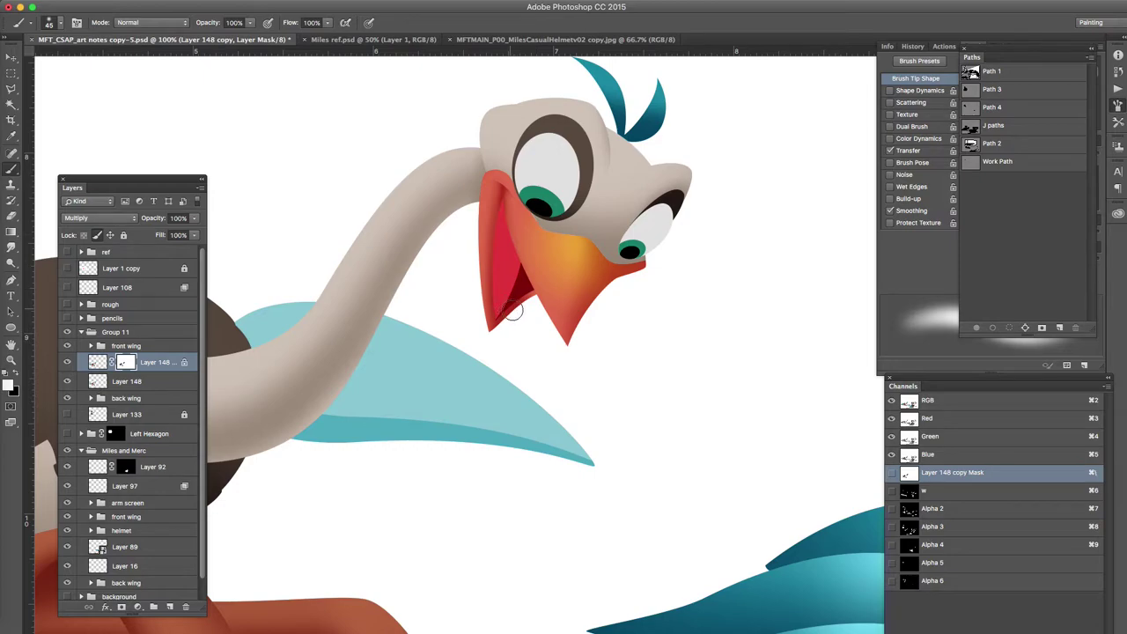
{"action": "left_click", "coordinate": [1002, 146]}
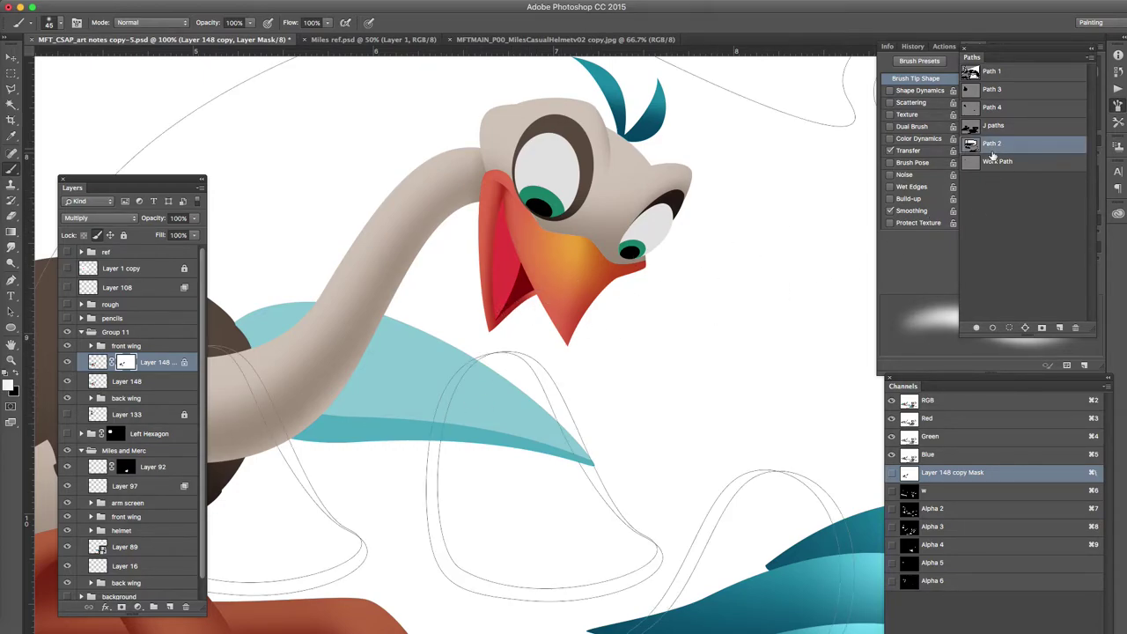
{"action": "left_click", "coordinate": [914, 510]}
{"action": "left_click", "coordinate": [914, 528]}
{"action": "left_click", "coordinate": [912, 546]}
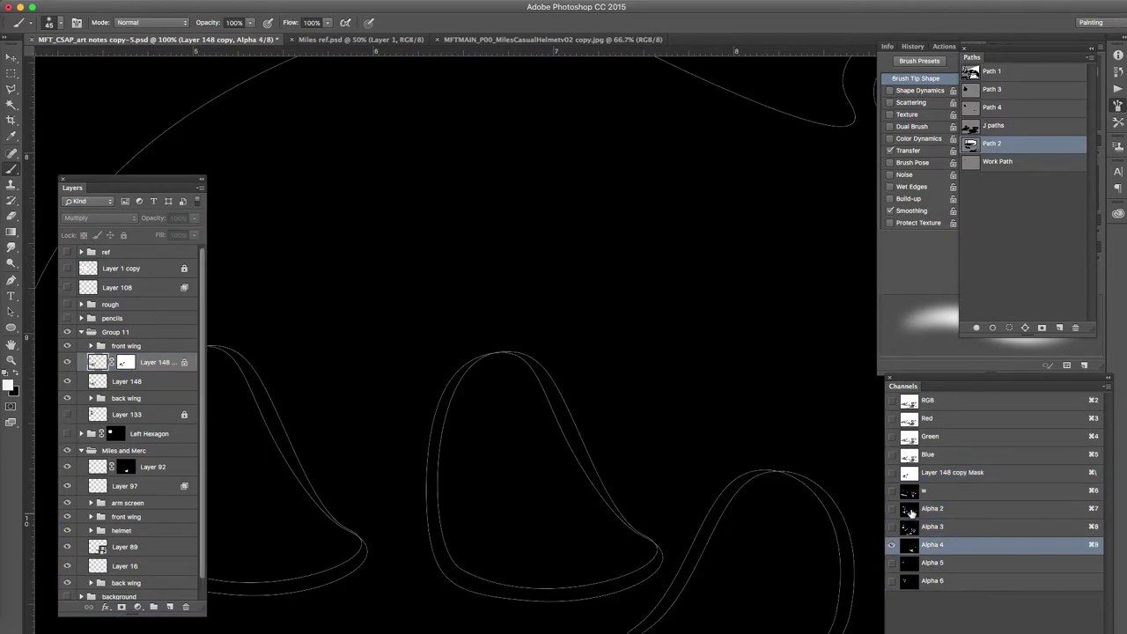
{"action": "left_click", "coordinate": [911, 493]}
{"action": "left_click", "coordinate": [911, 511]}
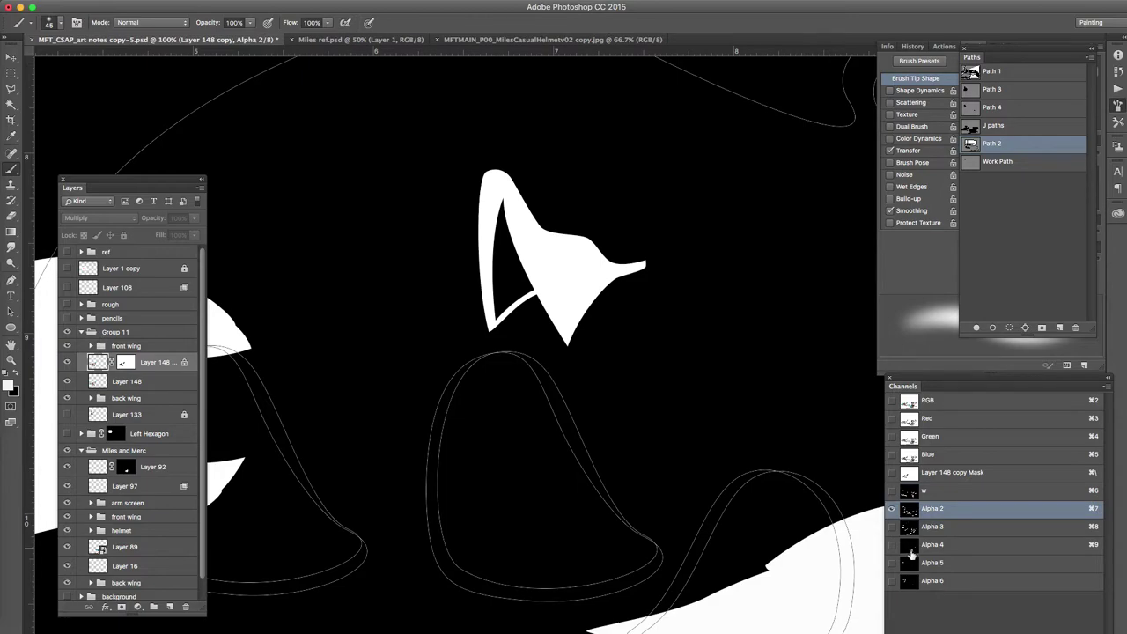
{"action": "left_click", "coordinate": [910, 550]}
{"action": "left_click", "coordinate": [910, 567]}
Step: Load the tongue shape from J paths as a selection and intersect it with the mouth area of channel w using the Magic Wand
{"action": "left_click", "coordinate": [991, 128]}
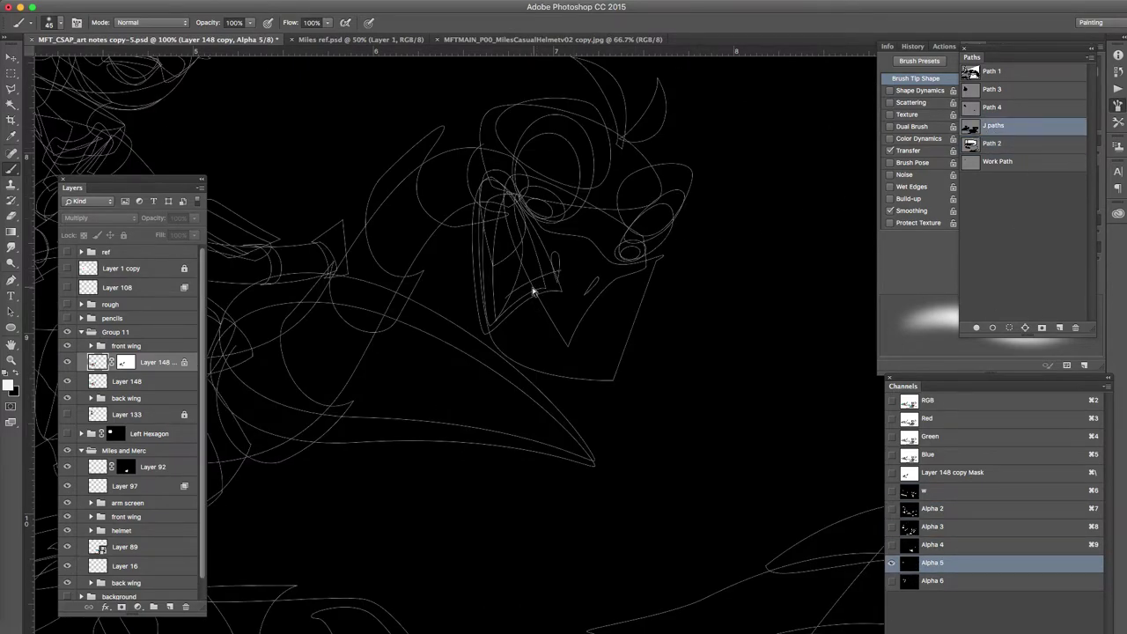
{"action": "left_click", "coordinate": [518, 282]}
{"action": "left_click", "coordinate": [1012, 330]}
{"action": "left_click", "coordinate": [919, 527]}
{"action": "left_click", "coordinate": [921, 546]}
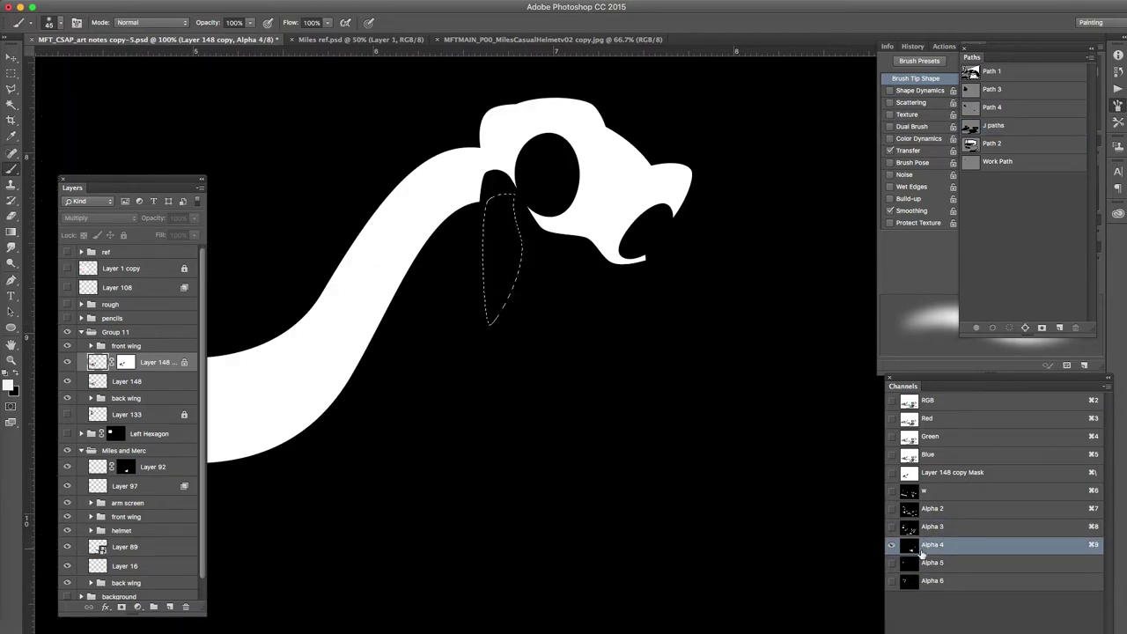
{"action": "left_click", "coordinate": [920, 528]}
{"action": "left_click", "coordinate": [917, 490]}
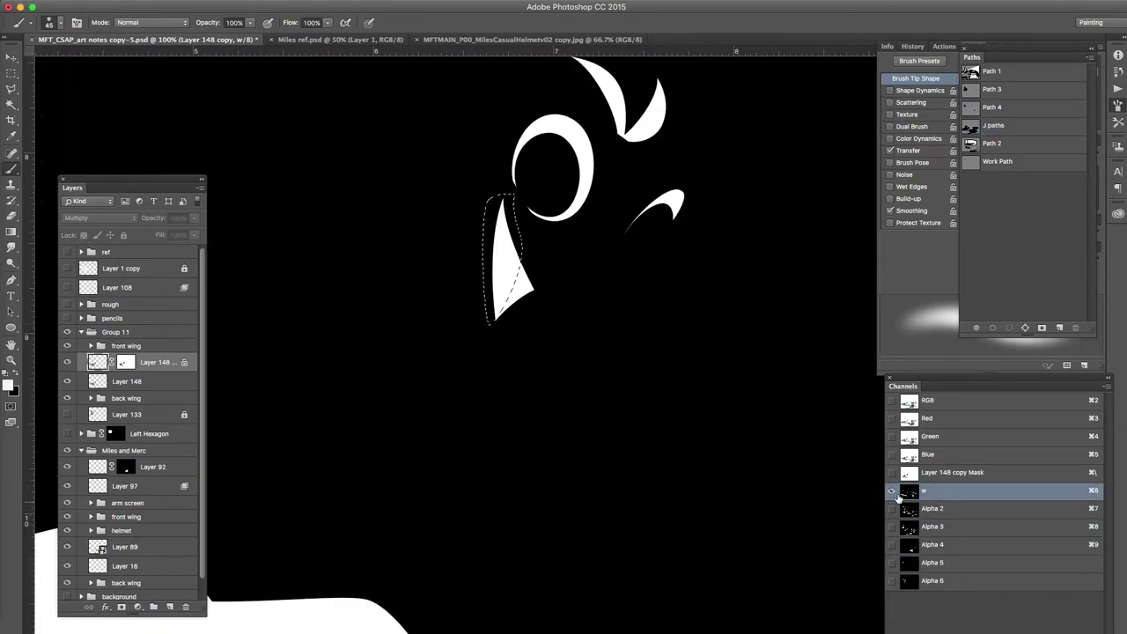
{"action": "key", "text": "w"}
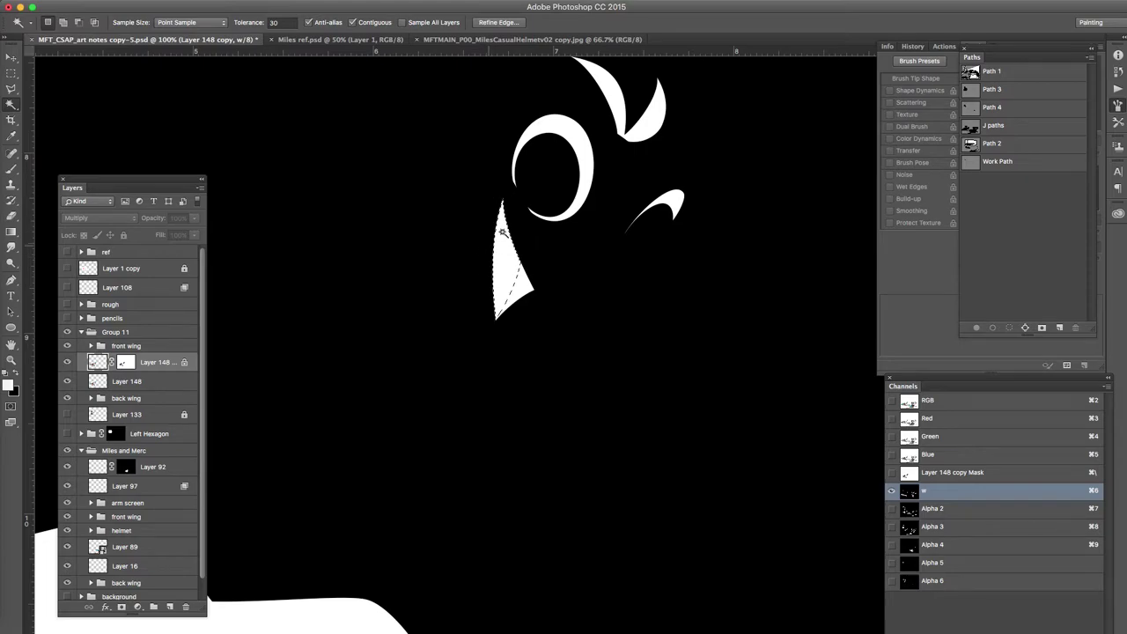
Step: Lighten the tongue inside the selection on the shadow copy's mask with a black 45 px soft brush
{"action": "key", "text": "super+2"}
{"action": "key", "text": "b"}
{"action": "key", "text": "super+backslash"}
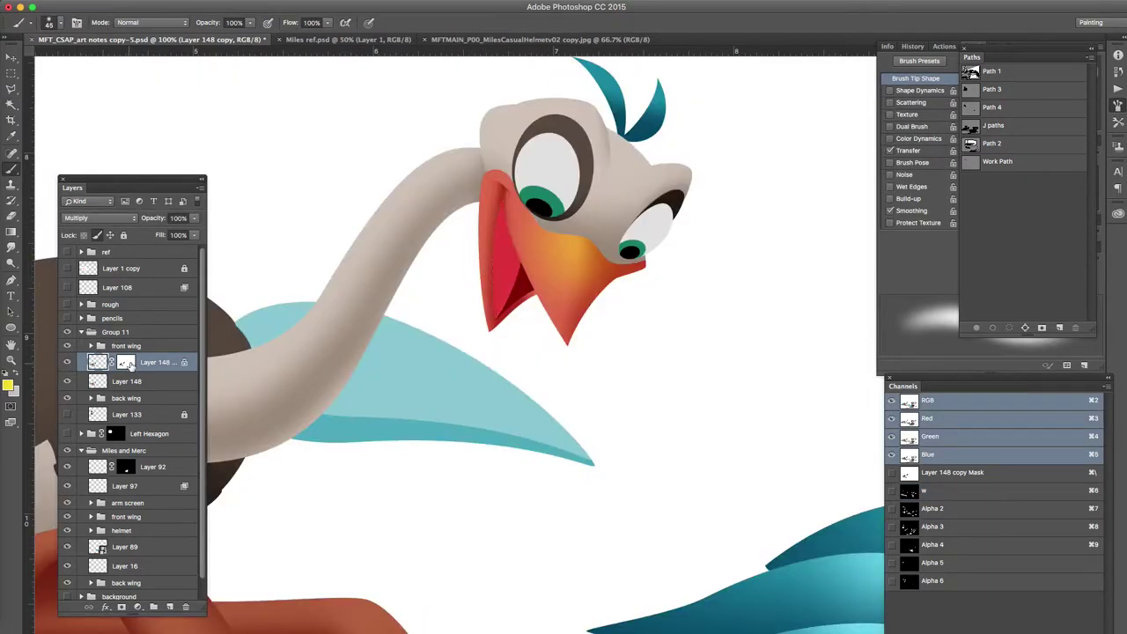
{"action": "key", "text": "x"}
{"action": "key", "text": "x"}
{"action": "key", "text": "x"}
{"action": "left_click_drag", "start_coordinate": [523, 243], "coordinate": [510, 325]}
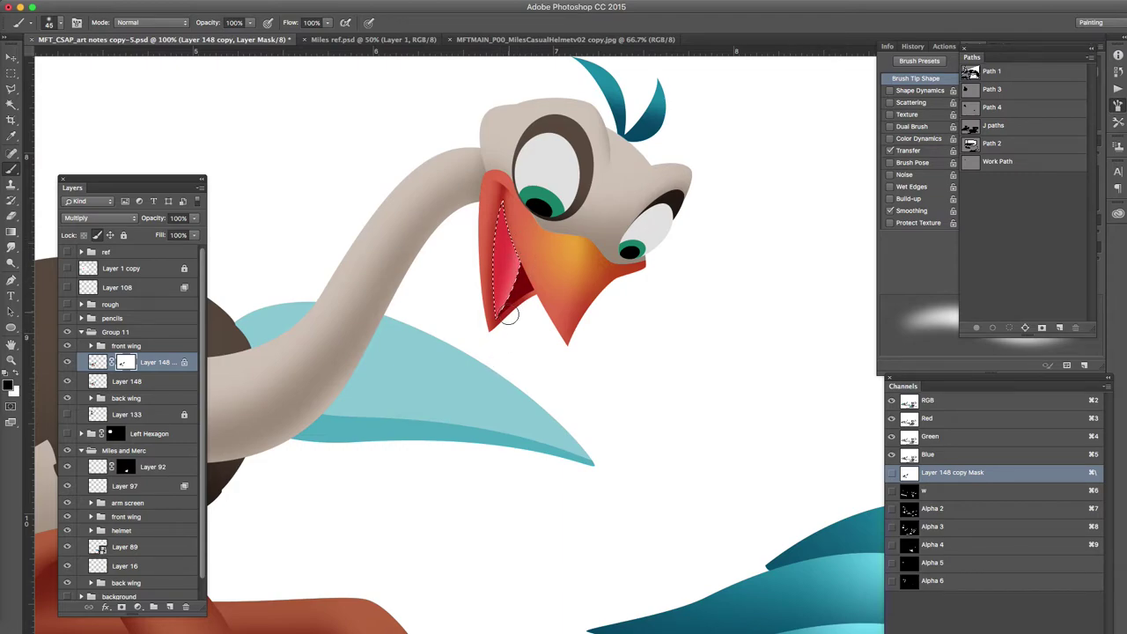
Step: Show the pencils group over the ostrich's body
{"action": "left_click", "coordinate": [502, 340], "text": "alt"}
{"action": "left_click", "coordinate": [502, 339], "text": "alt"}
{"action": "left_click_drag", "start_coordinate": [483, 346], "coordinate": [664, 262]}
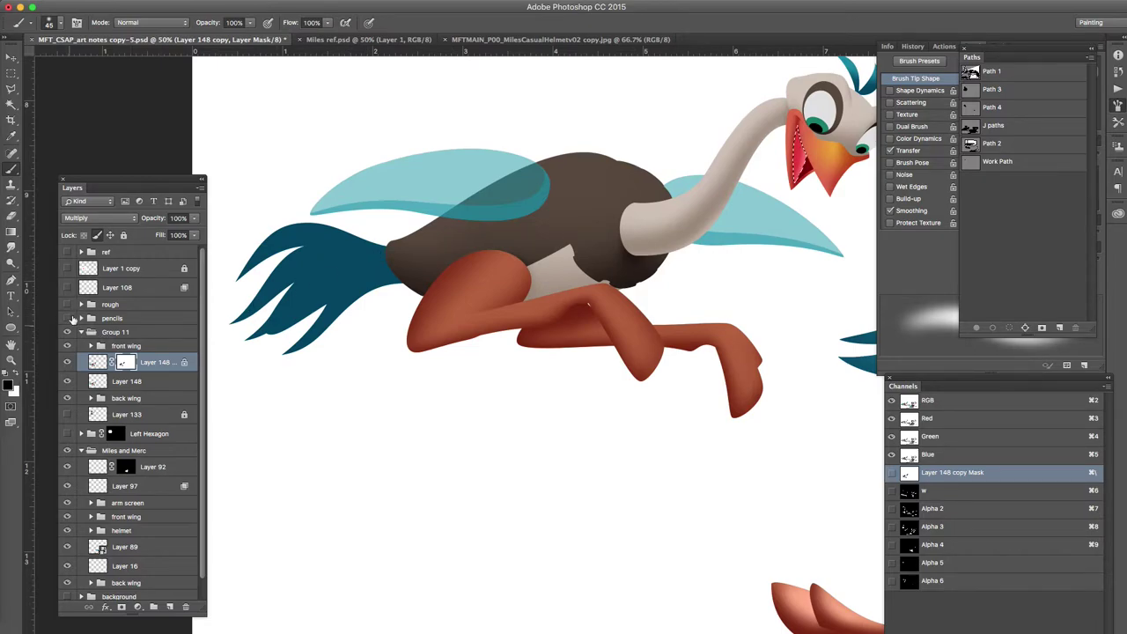
{"action": "left_click", "coordinate": [68, 319]}
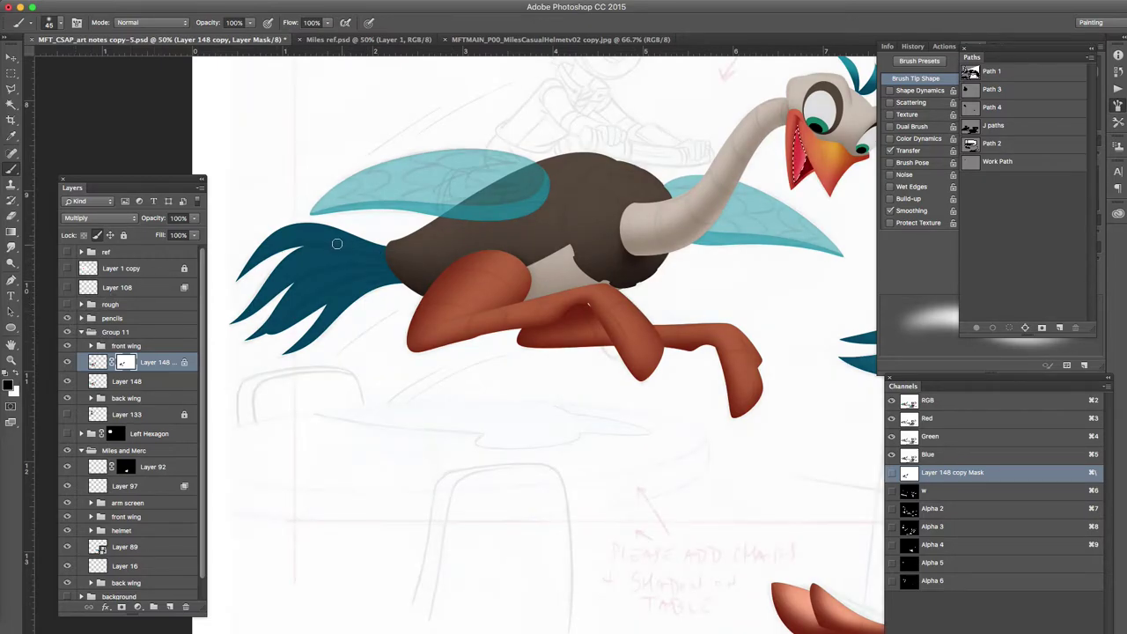
Step: Select the tail feathers from channel w with the Magic Wand, return to the RGB composite and activate the Brush
{"action": "left_click", "coordinate": [288, 244], "text": "super"}
{"action": "left_click_drag", "start_coordinate": [514, 305], "coordinate": [963, 338]}
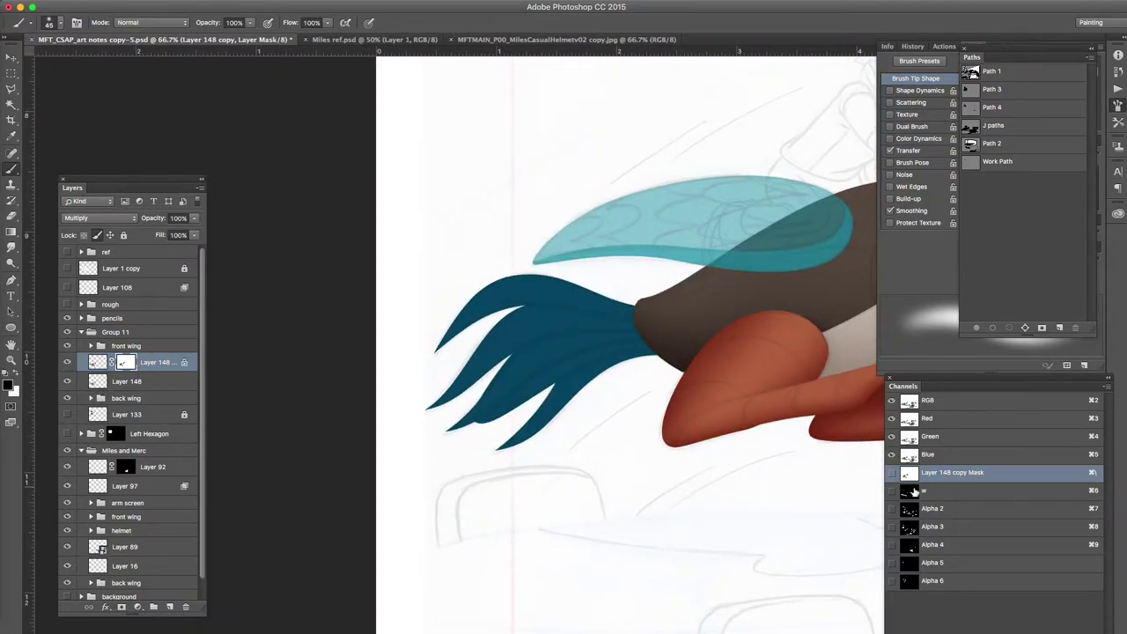
{"action": "left_click", "coordinate": [916, 491]}
{"action": "key", "text": "w"}
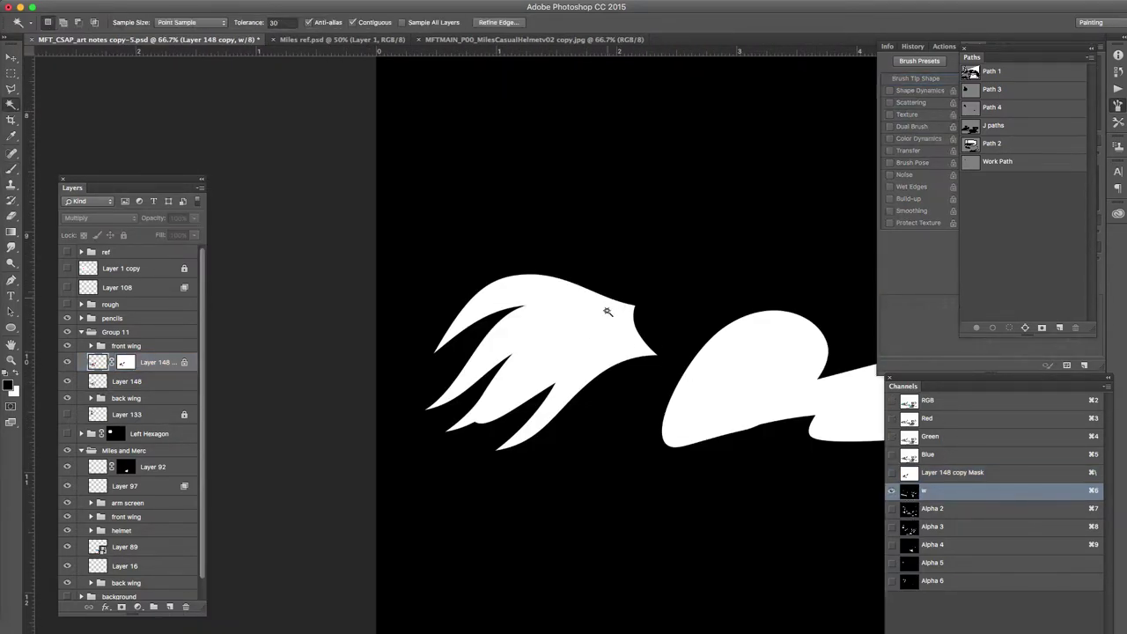
{"action": "left_click", "coordinate": [548, 287]}
{"action": "key", "text": "super+2"}
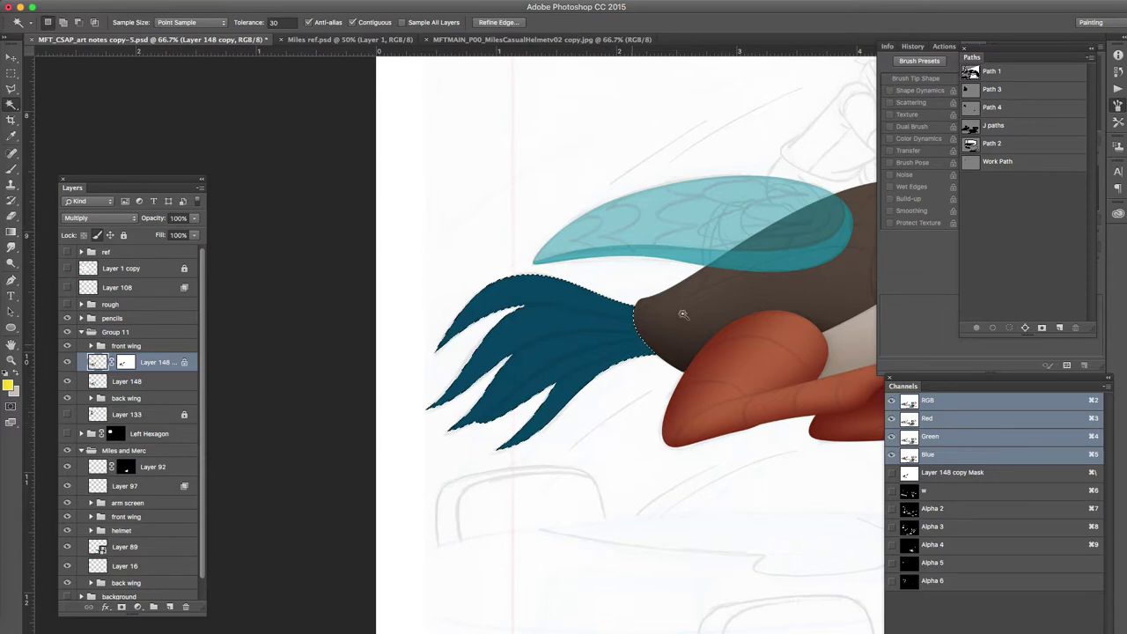
{"action": "key", "text": "b"}
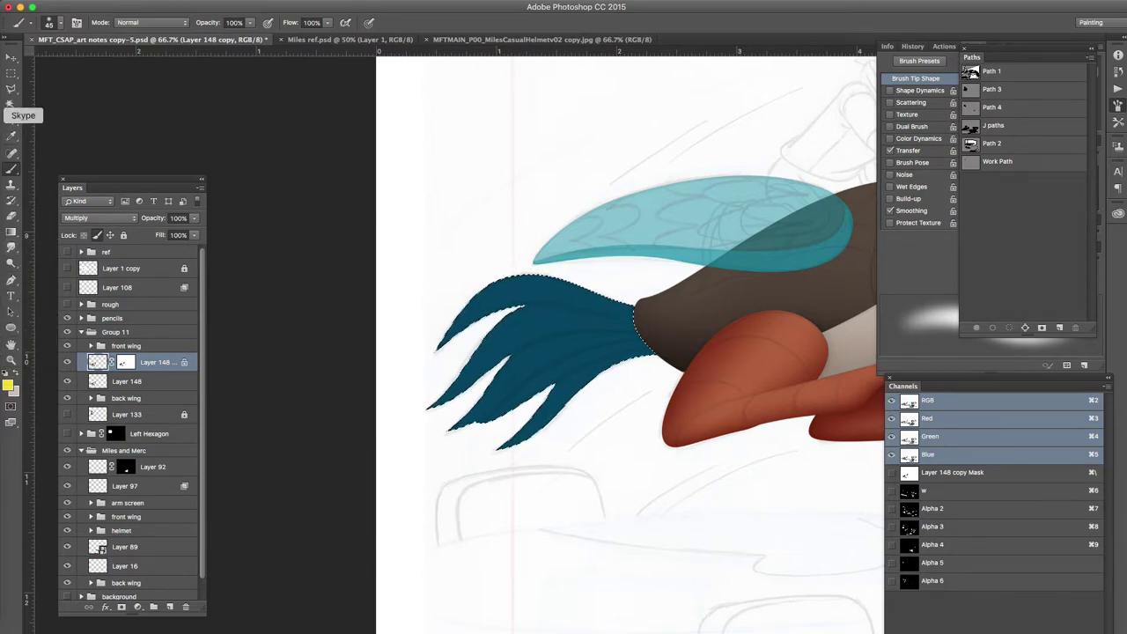
{"action": "left_click", "coordinate": [2, 96]}
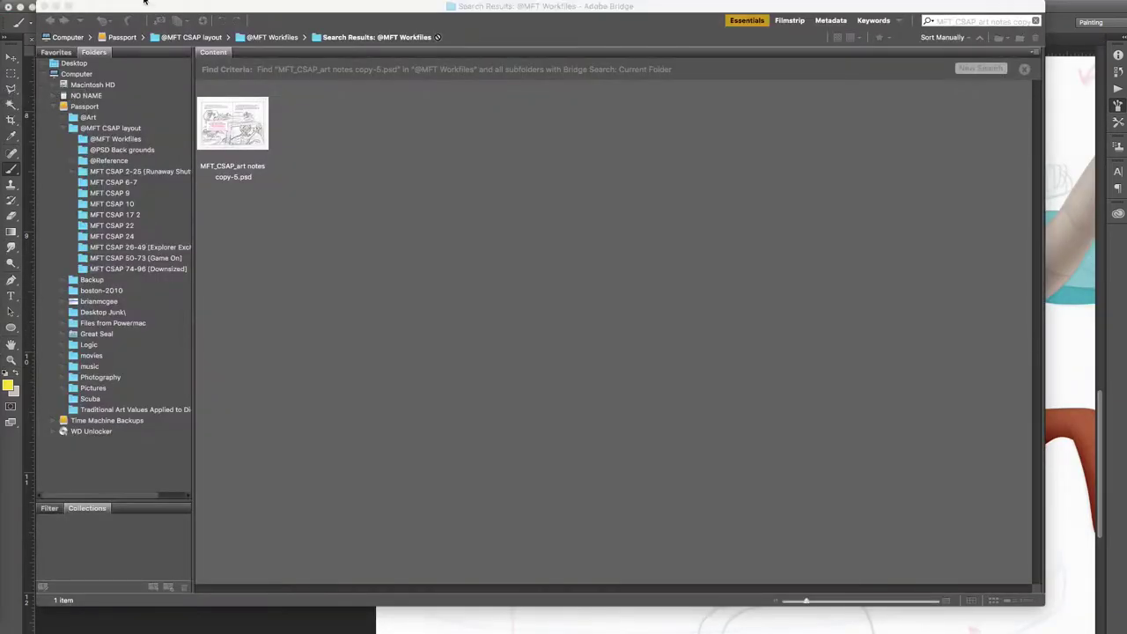
{"action": "left_click", "coordinate": [149, 0]}
{"action": "mouse_move", "coordinate": [98, 0]}
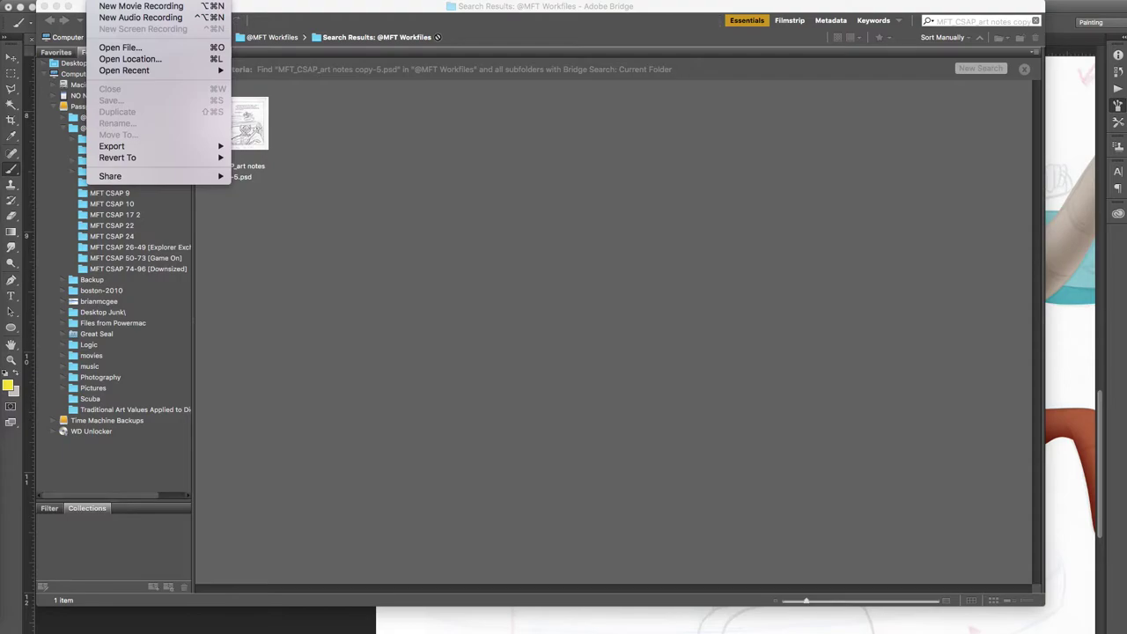
{"action": "mouse_move", "coordinate": [191, 0]}
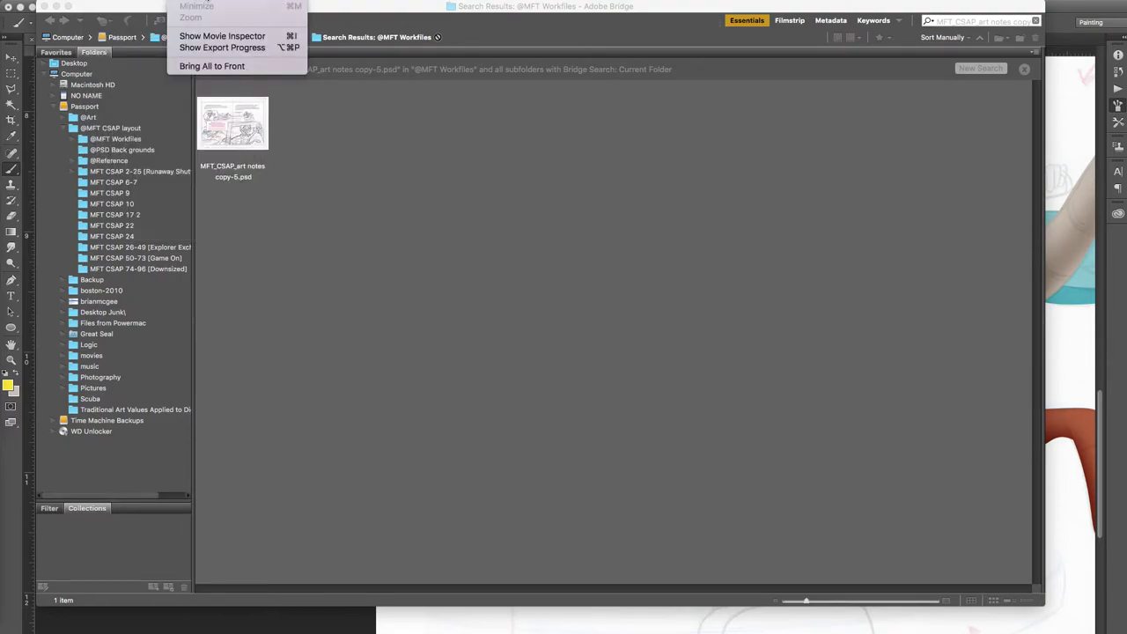
{"action": "left_click", "coordinate": [136, 2]}
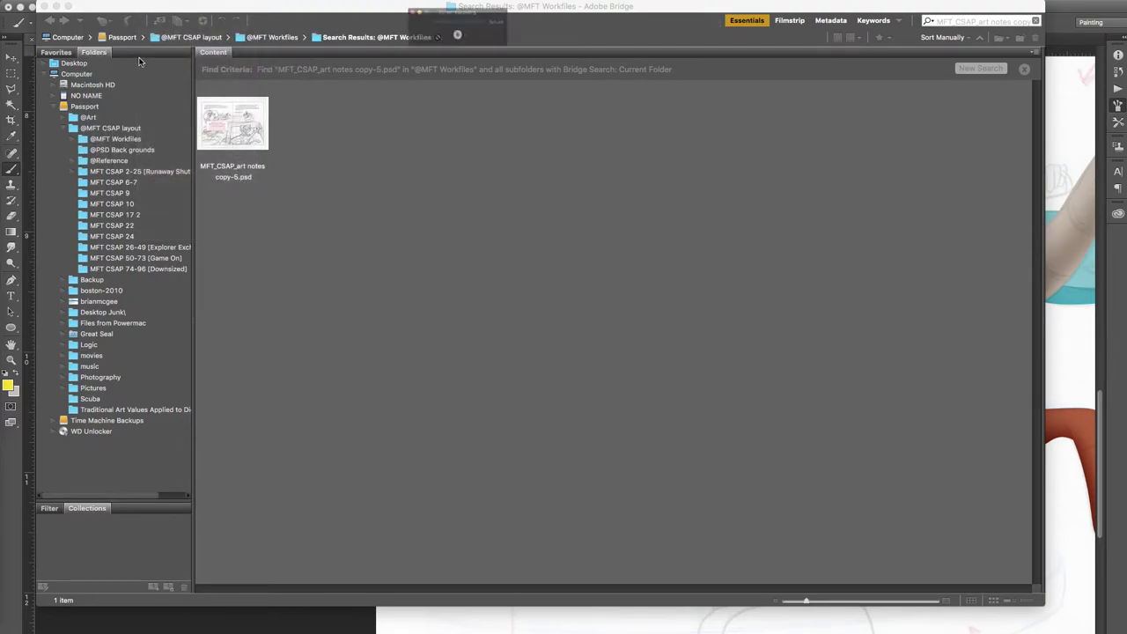